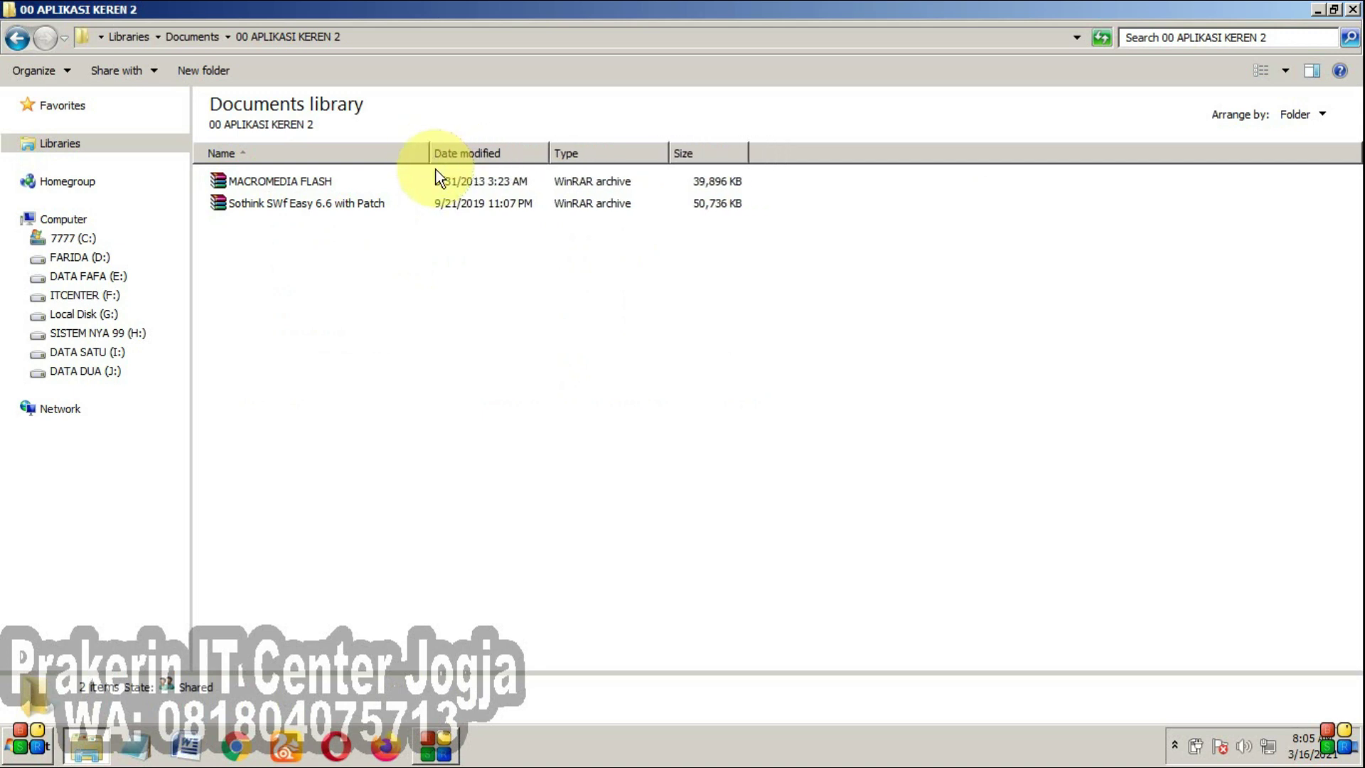
- Open the MACROMEDIA FLASH archive in WinRAR and enter its Macromedia Flash MX Full folder
left_click(314, 186)
left_click(324, 206)
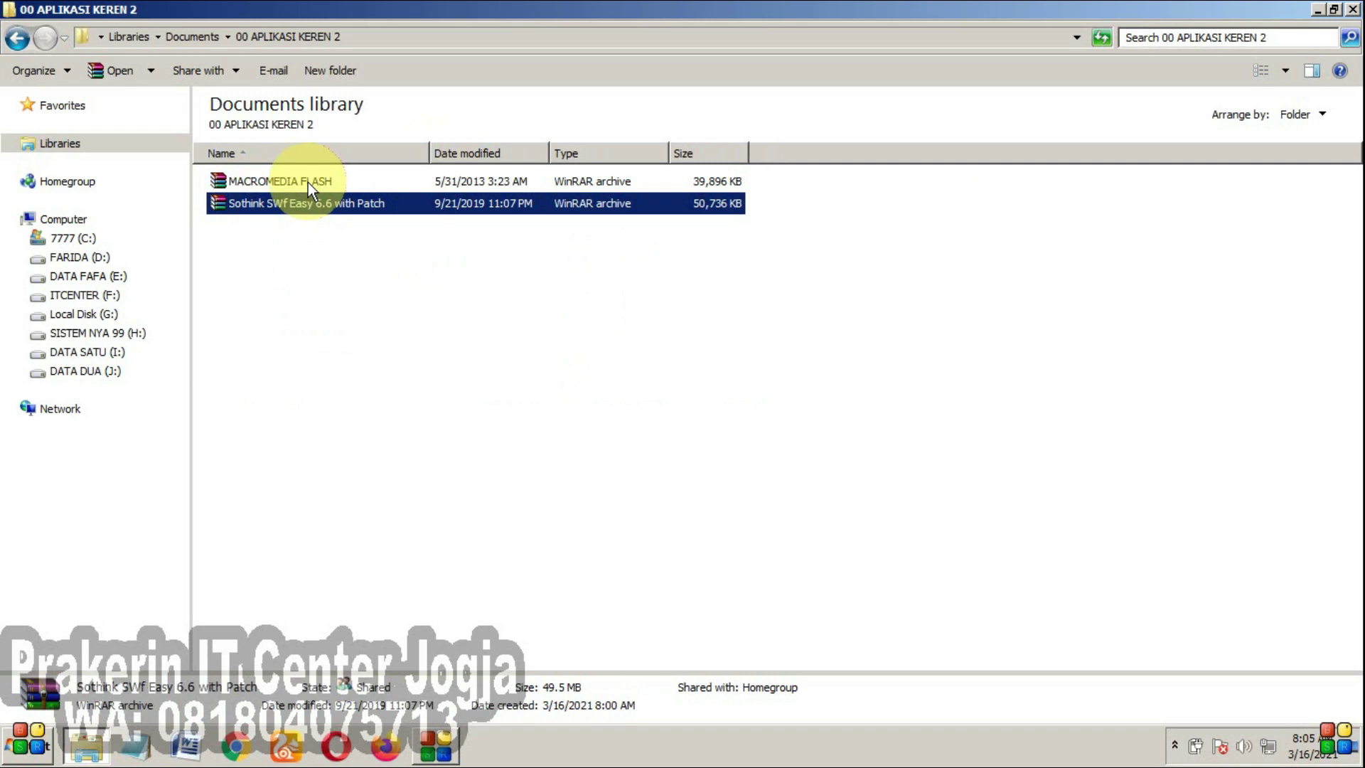
right_click(308, 182)
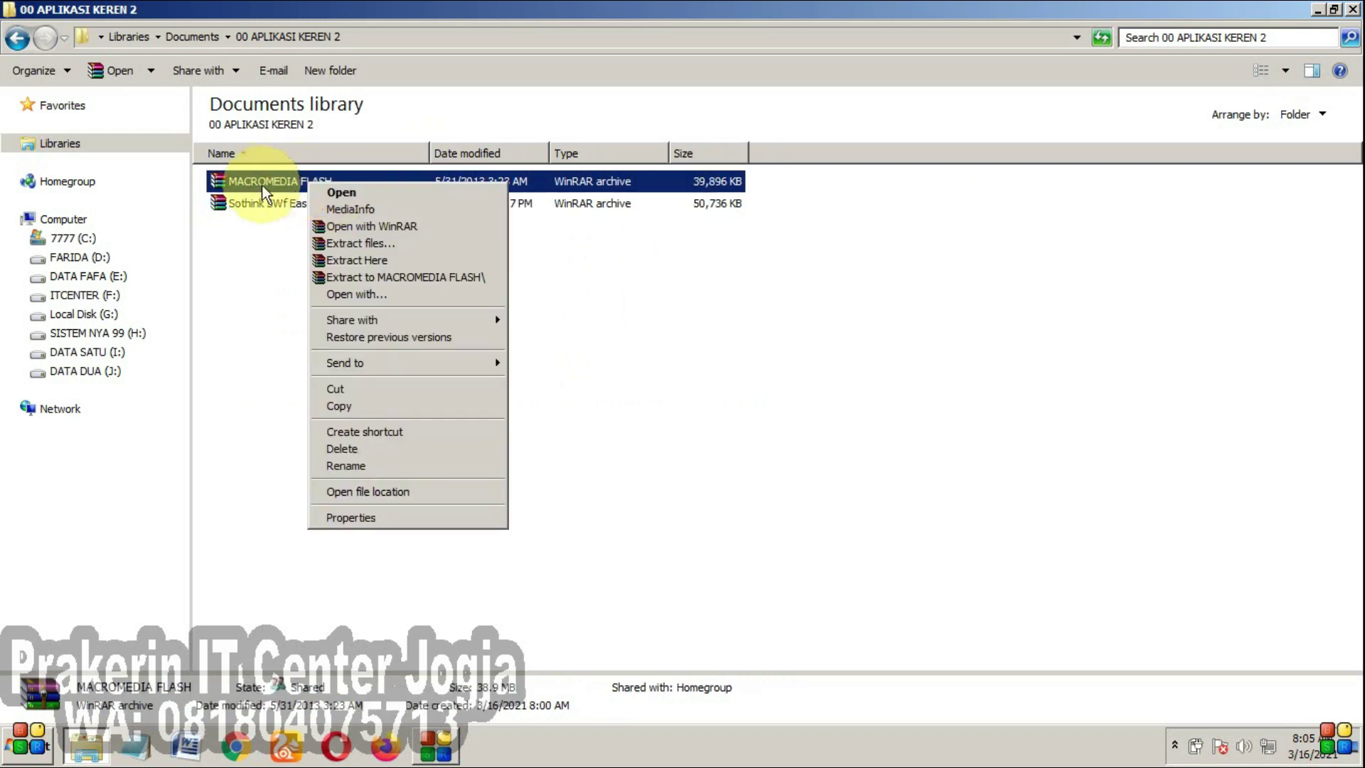
right_click(262, 179)
left_click(305, 191)
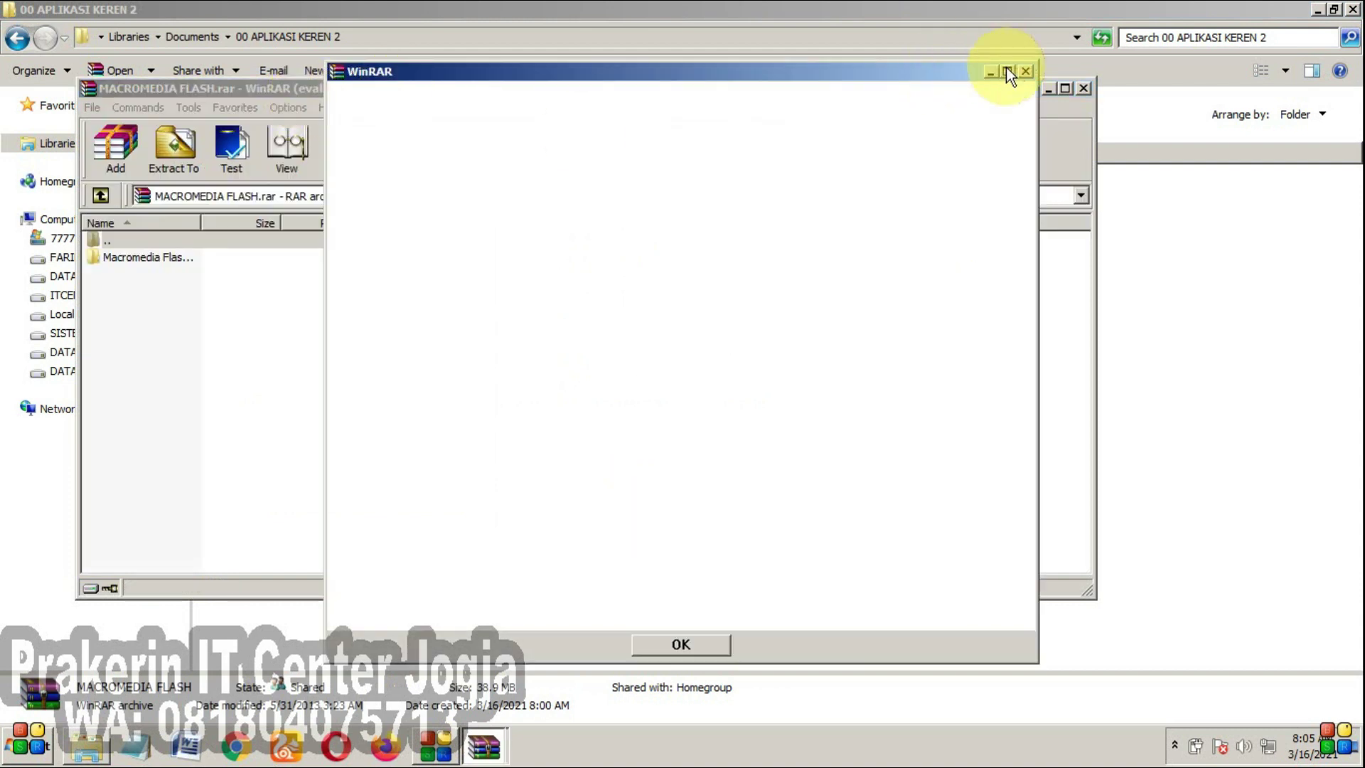
left_click(1025, 71)
left_click_drag(447, 99, 604, 133)
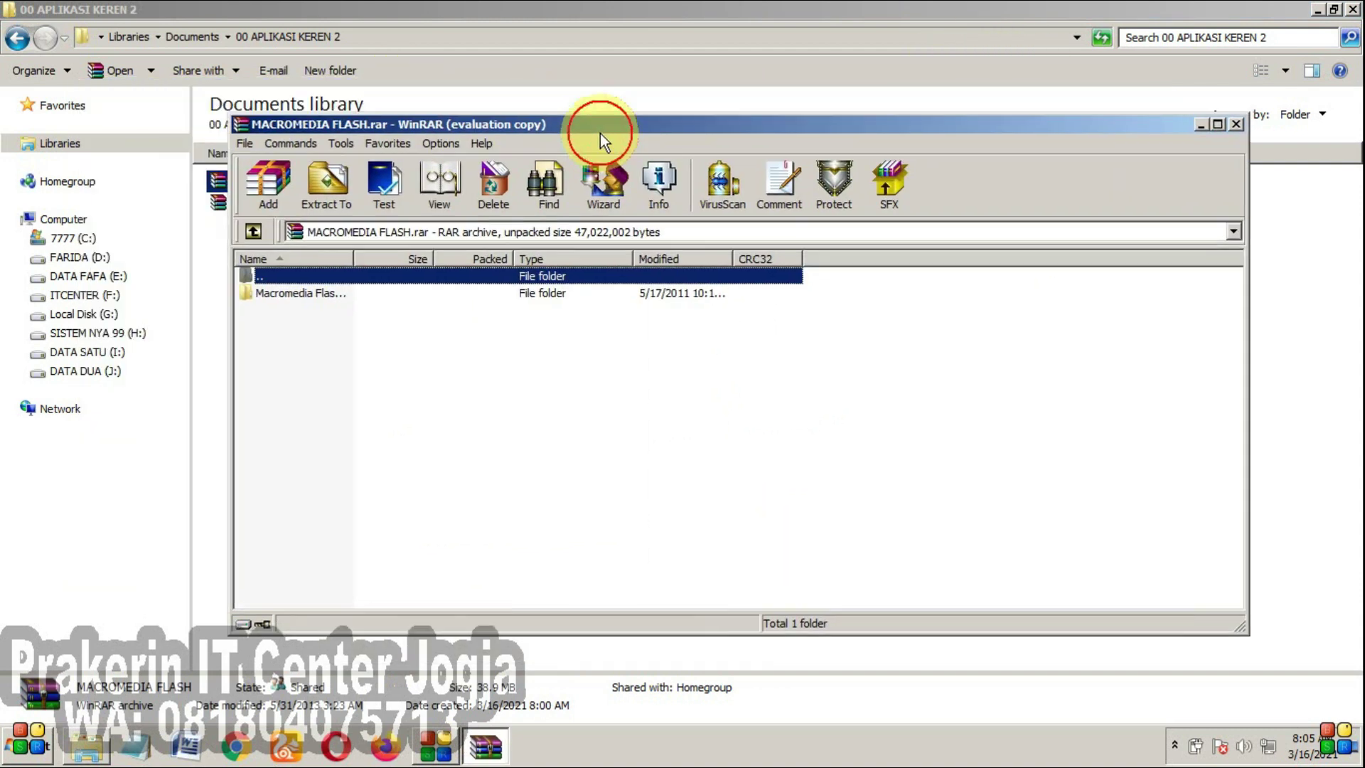
double_click(313, 292)
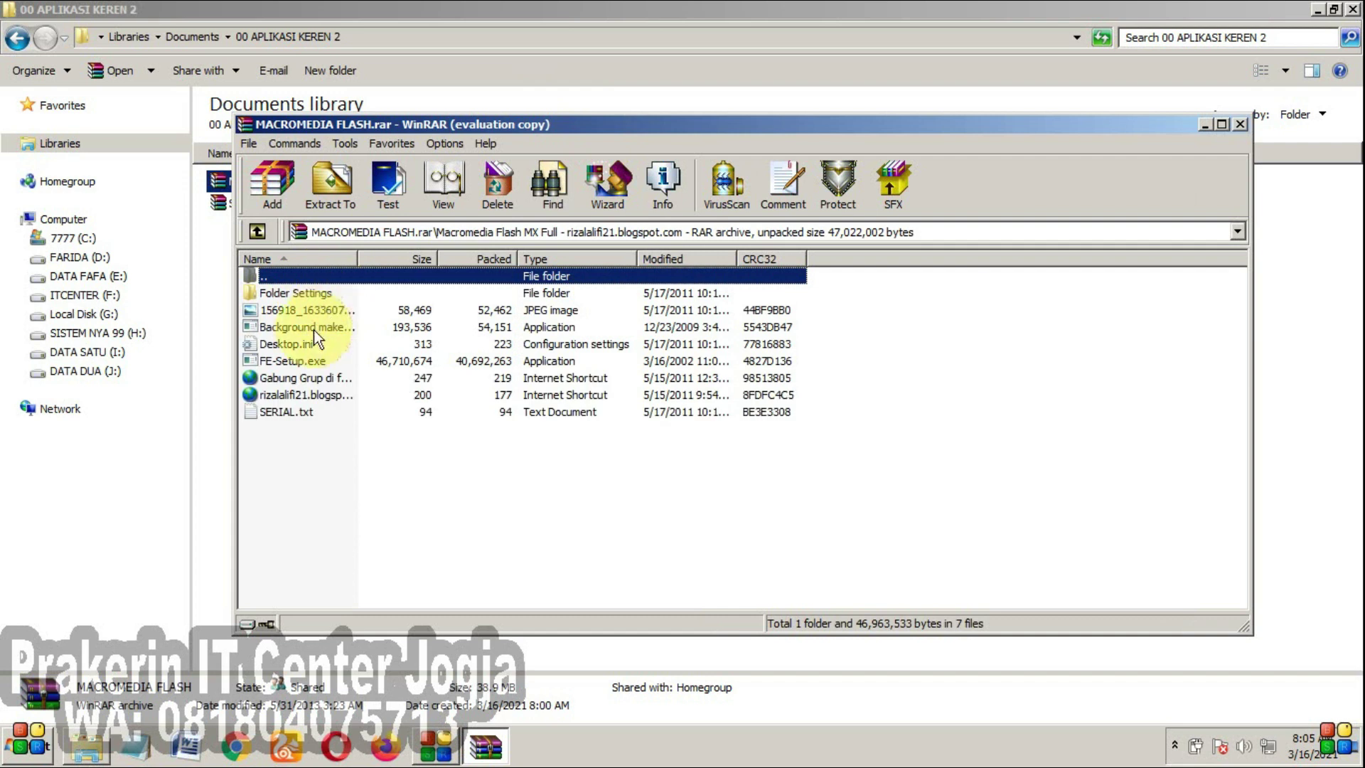
- Open SERIAL.txt from the archive and copy the serial number
double_click(295, 411)
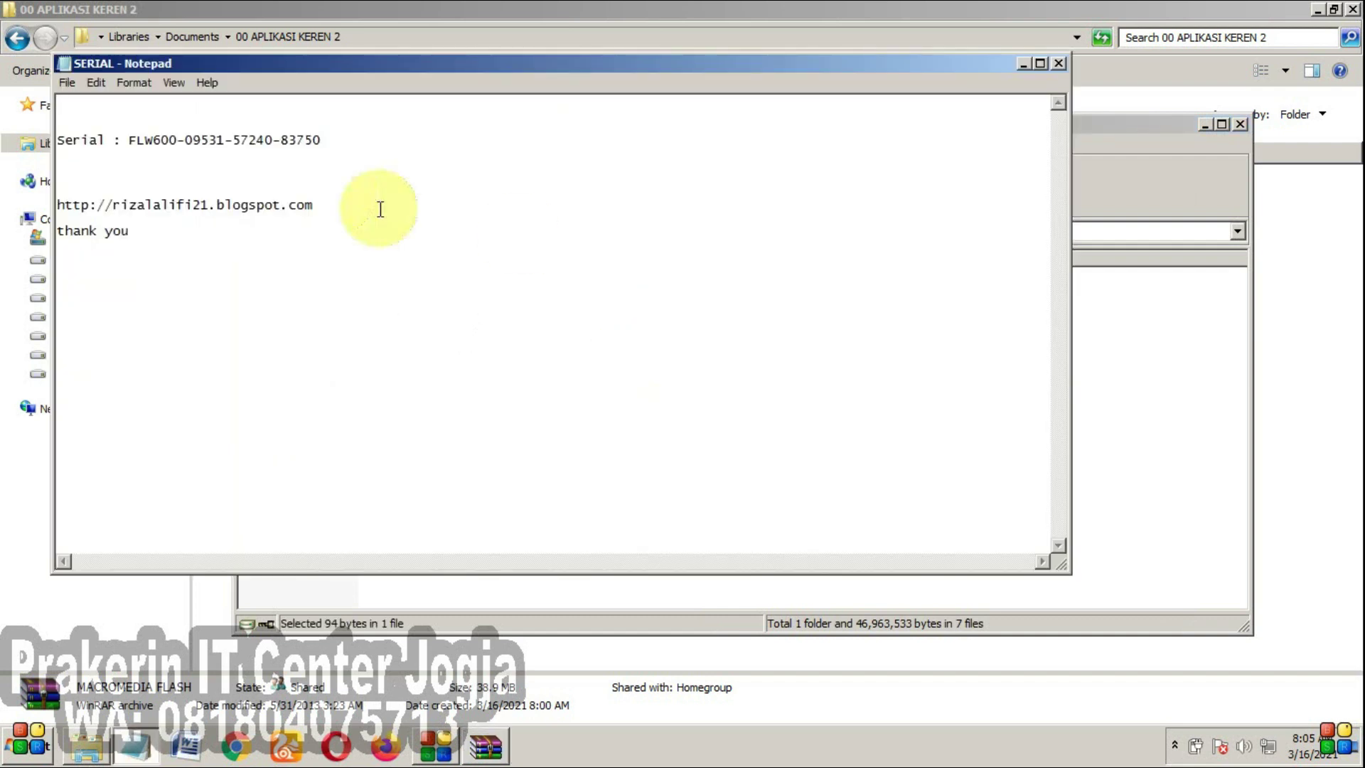
left_click_drag(331, 64, 651, 116)
left_click_drag(640, 191, 450, 195)
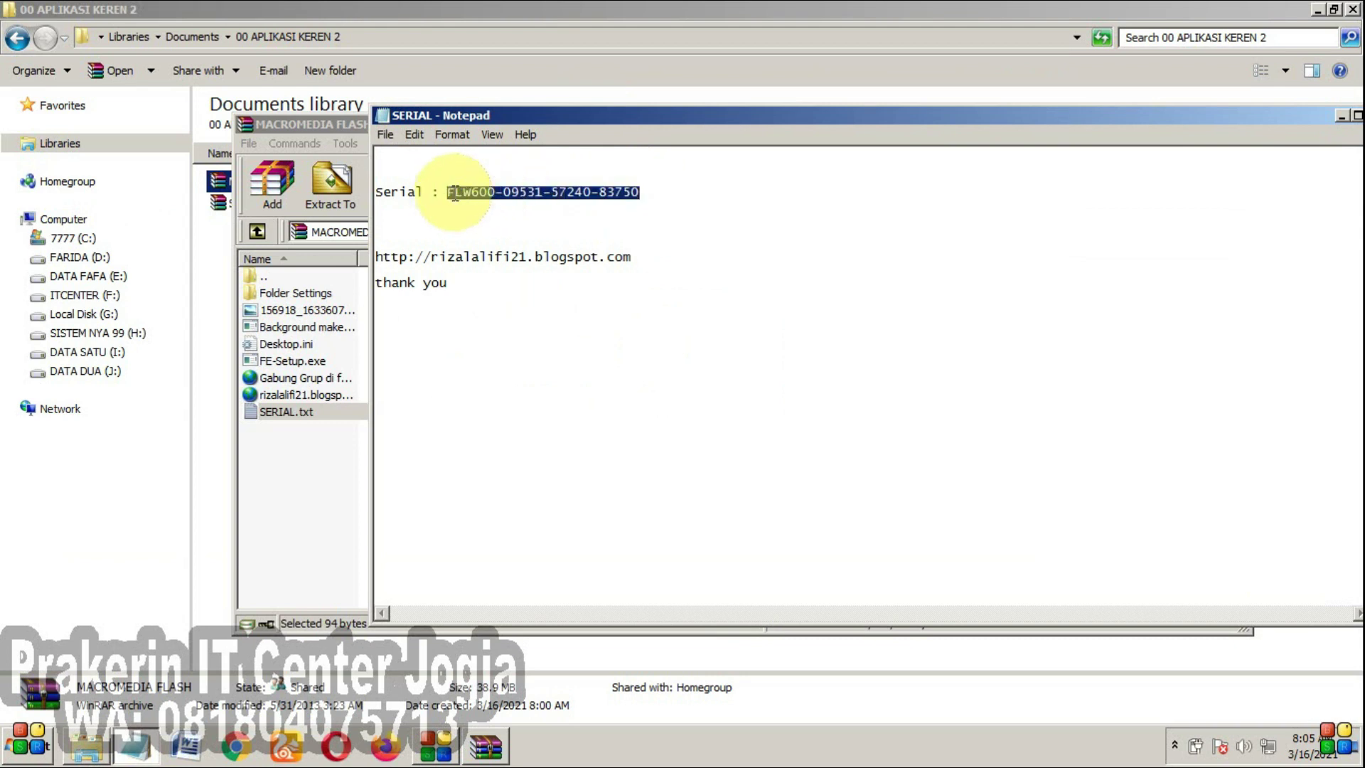
right_click(458, 191)
left_click(497, 244)
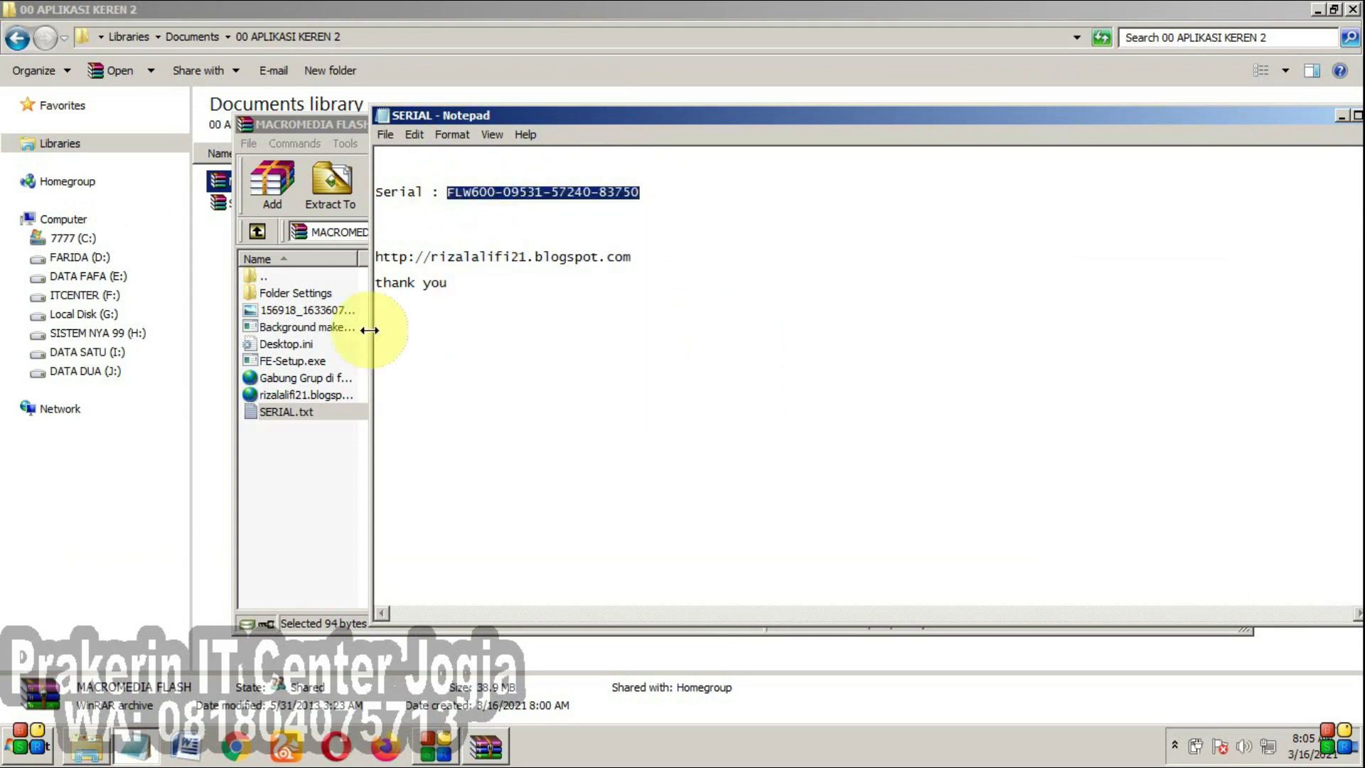
- Run FE-Setup.exe, accept the license agreement and install Macromedia Flash MX with Flash Player for Internet Explorer included
left_click(293, 360)
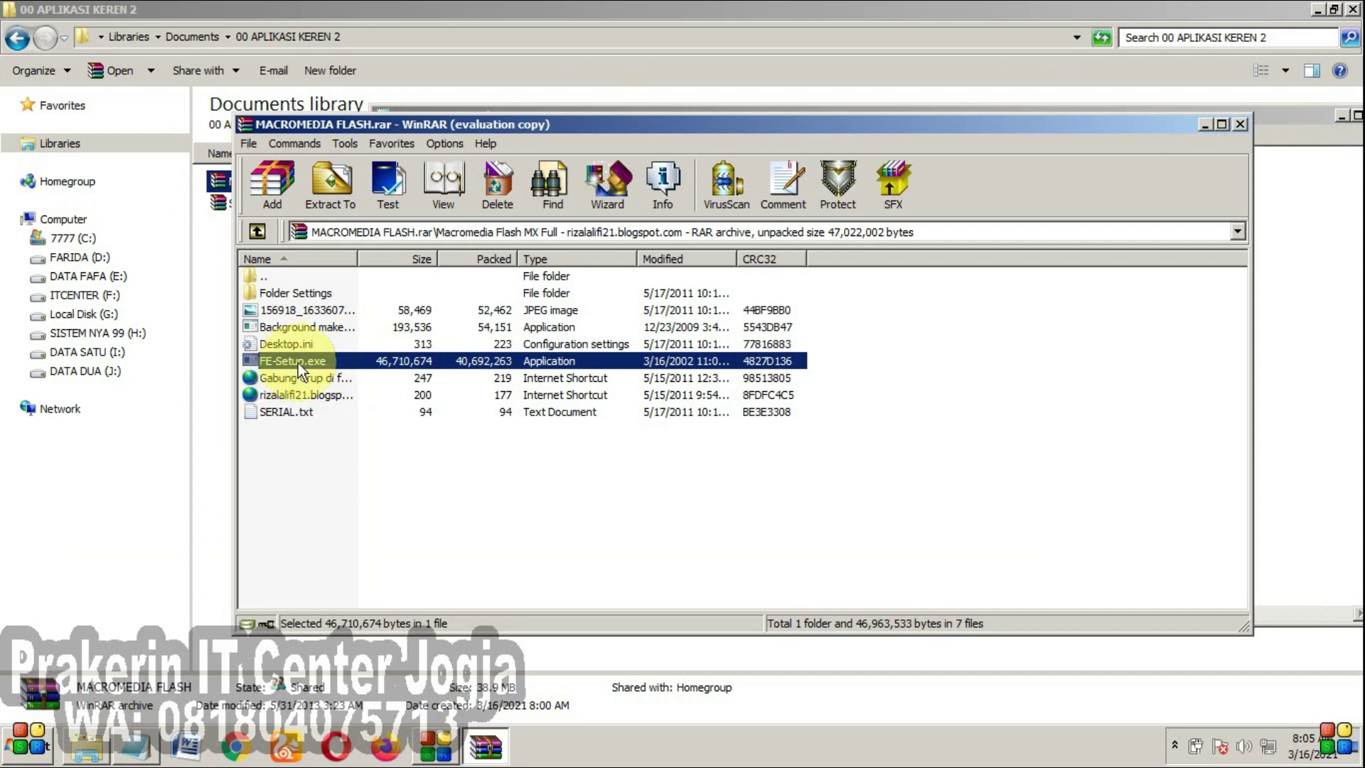
double_click(326, 361)
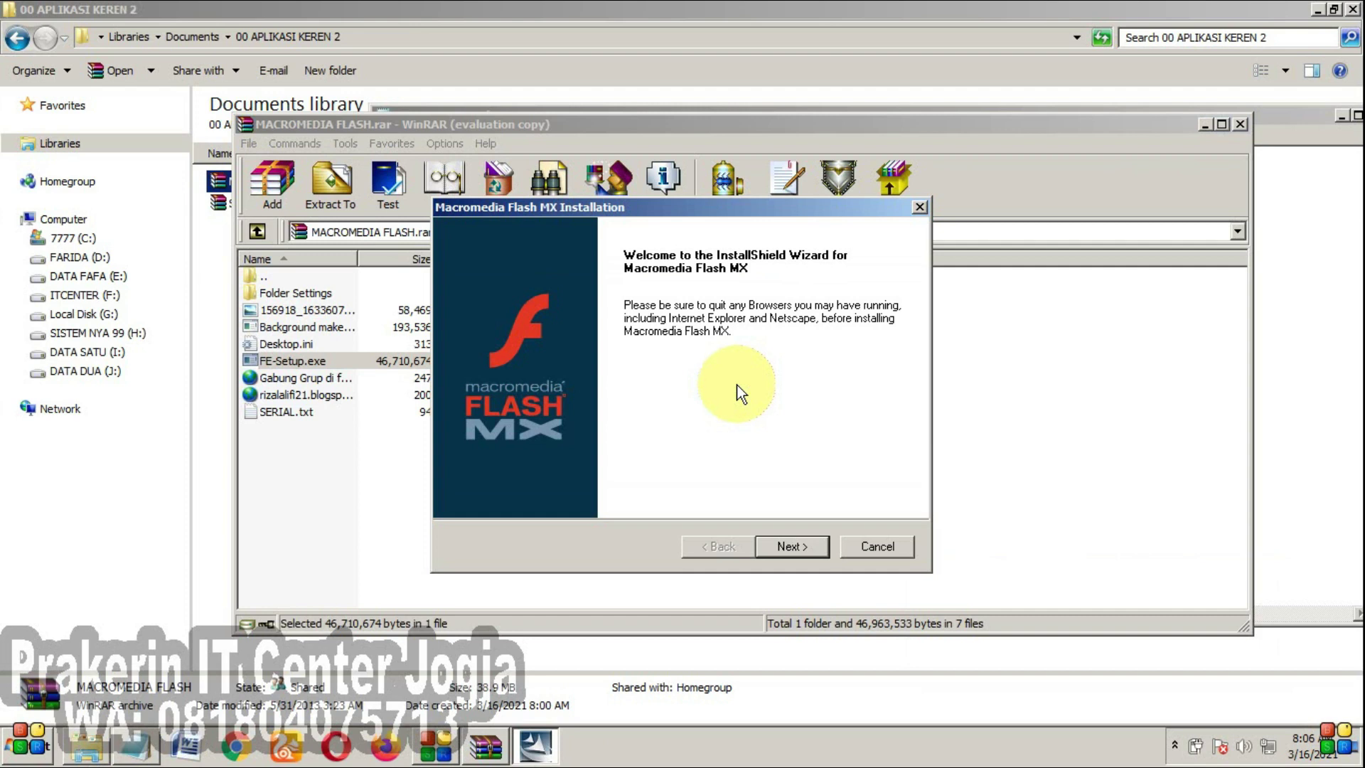
left_click(789, 548)
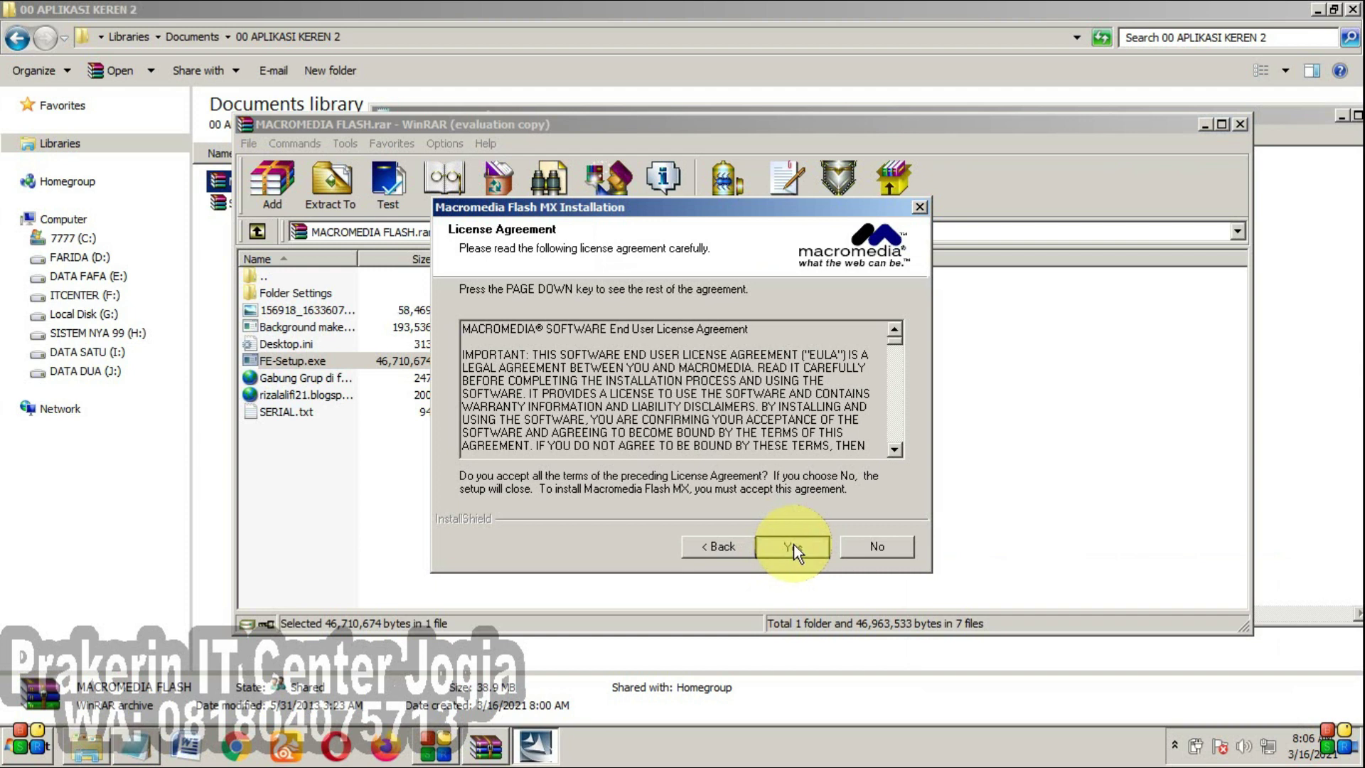
left_click(793, 543)
left_click(803, 548)
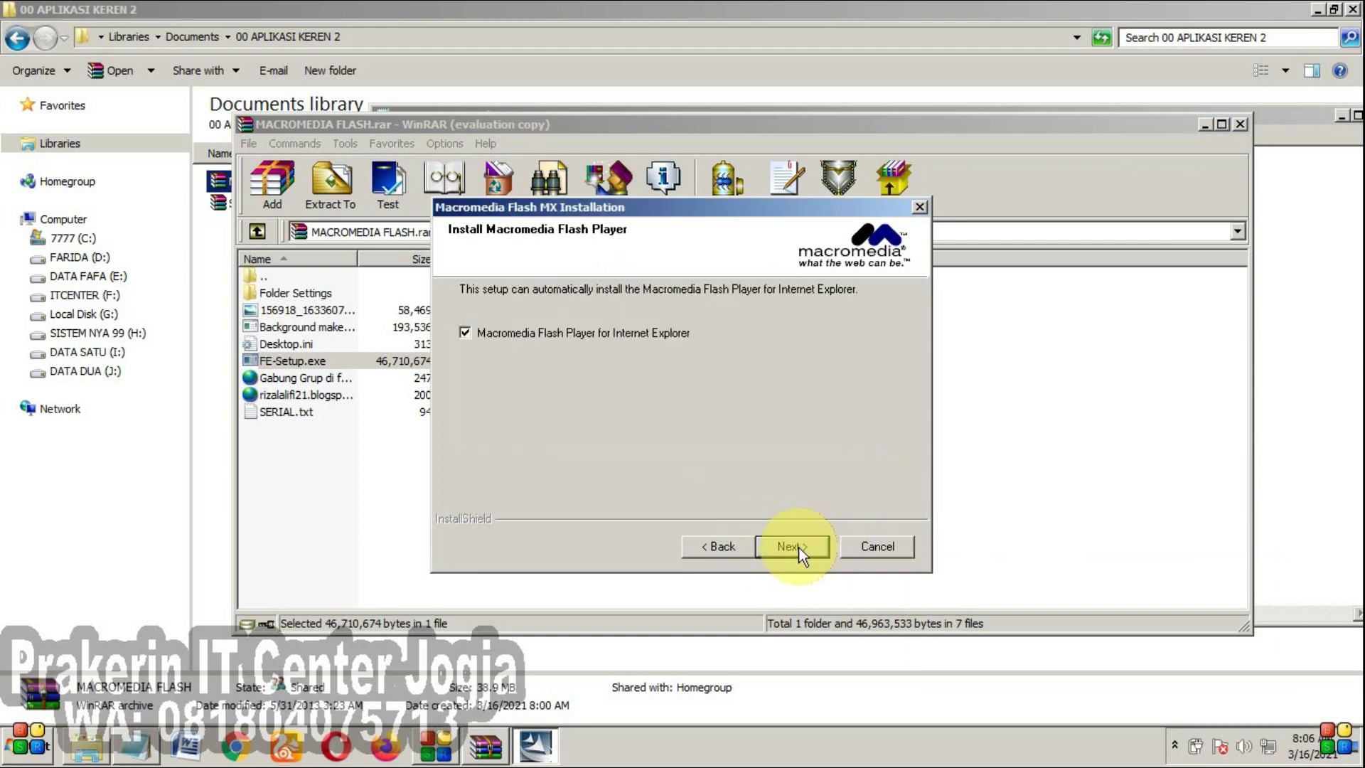
left_click(799, 547)
left_click(793, 546)
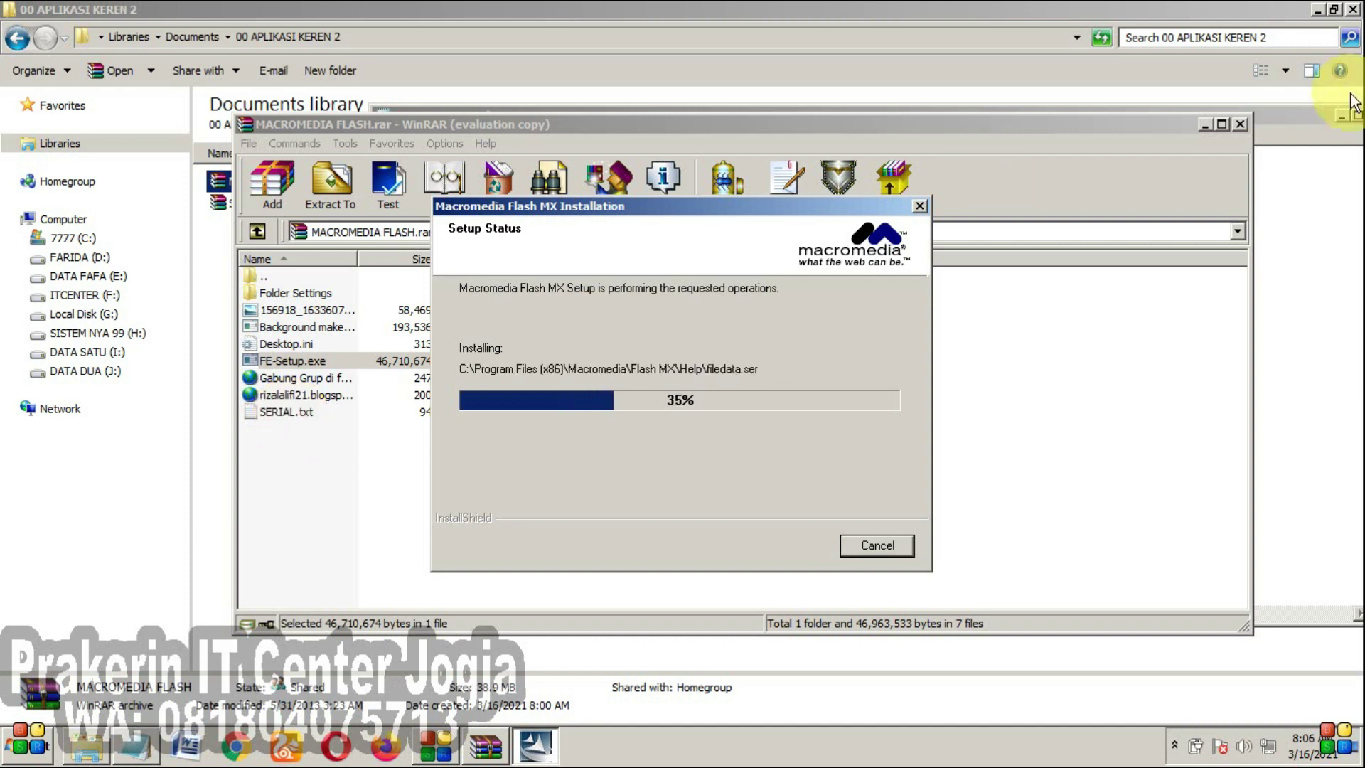
- Close the WinRAR archive window, minimize the serial text file and move the installer window clear of the file list
left_click(1239, 124)
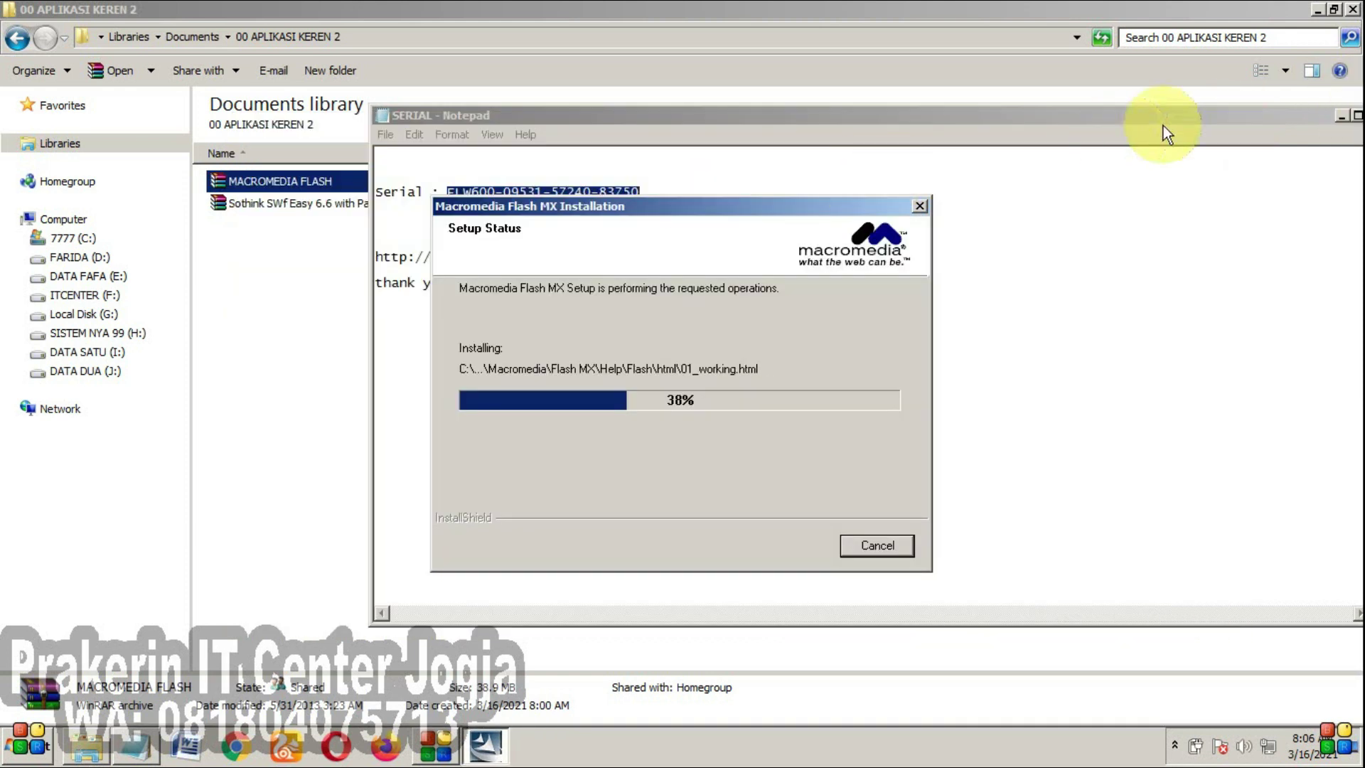
left_click(1342, 118)
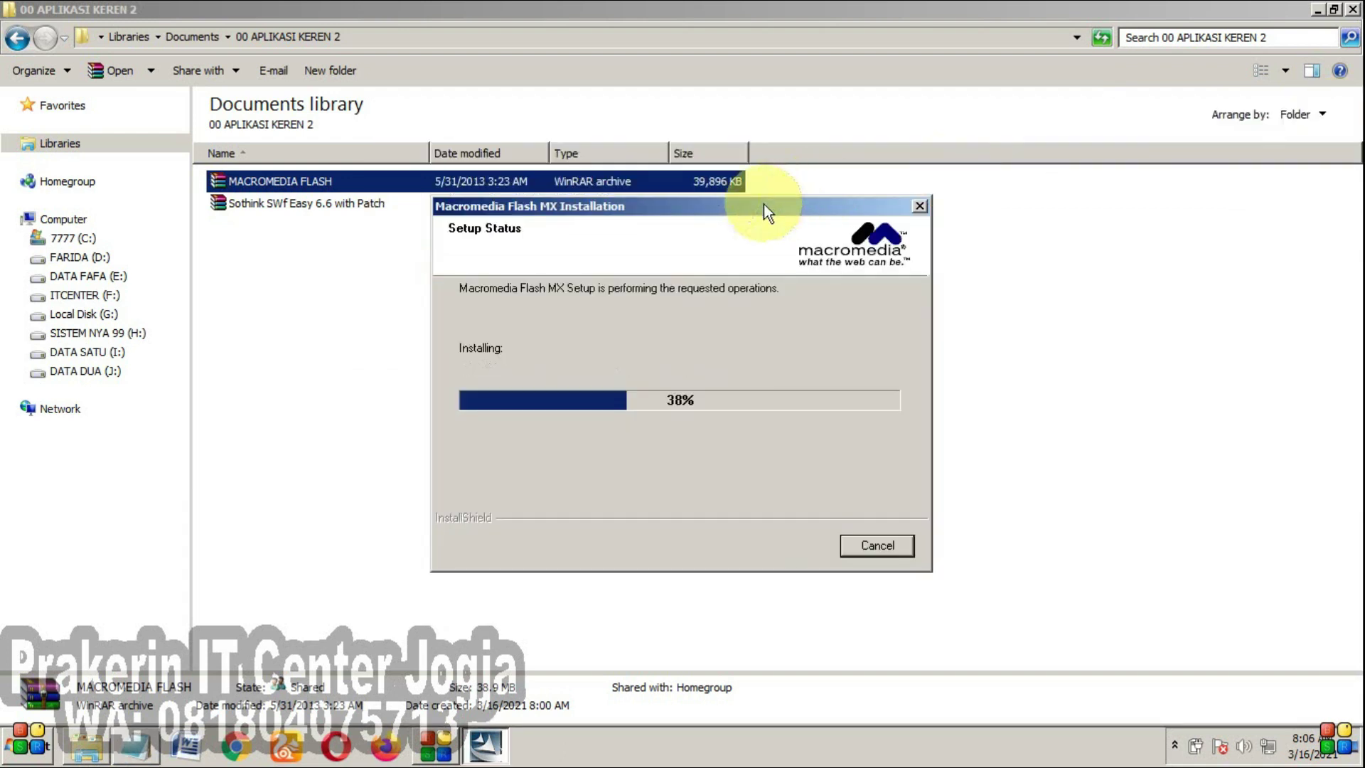
left_click_drag(698, 205, 476, 243)
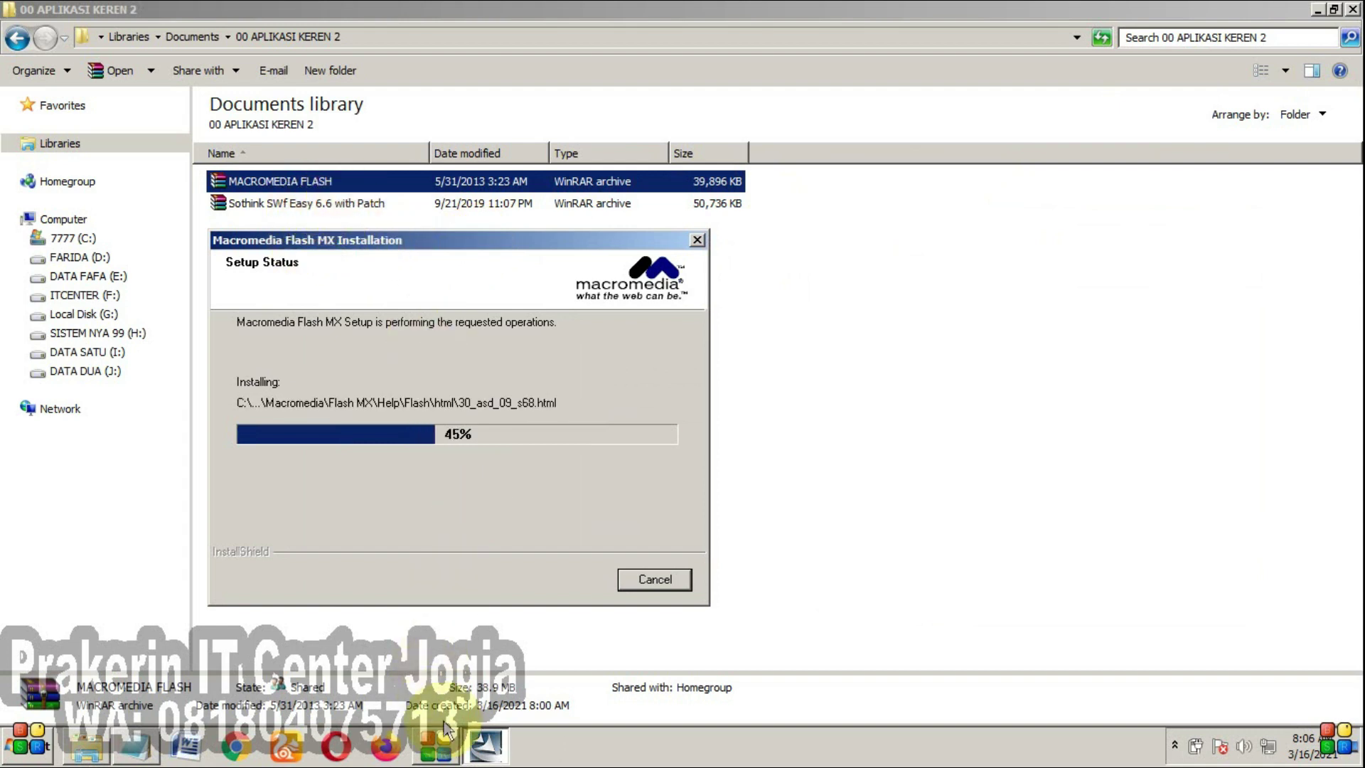
- Finish the Macromedia Flash MX setup without viewing the Readme file
left_click(442, 743)
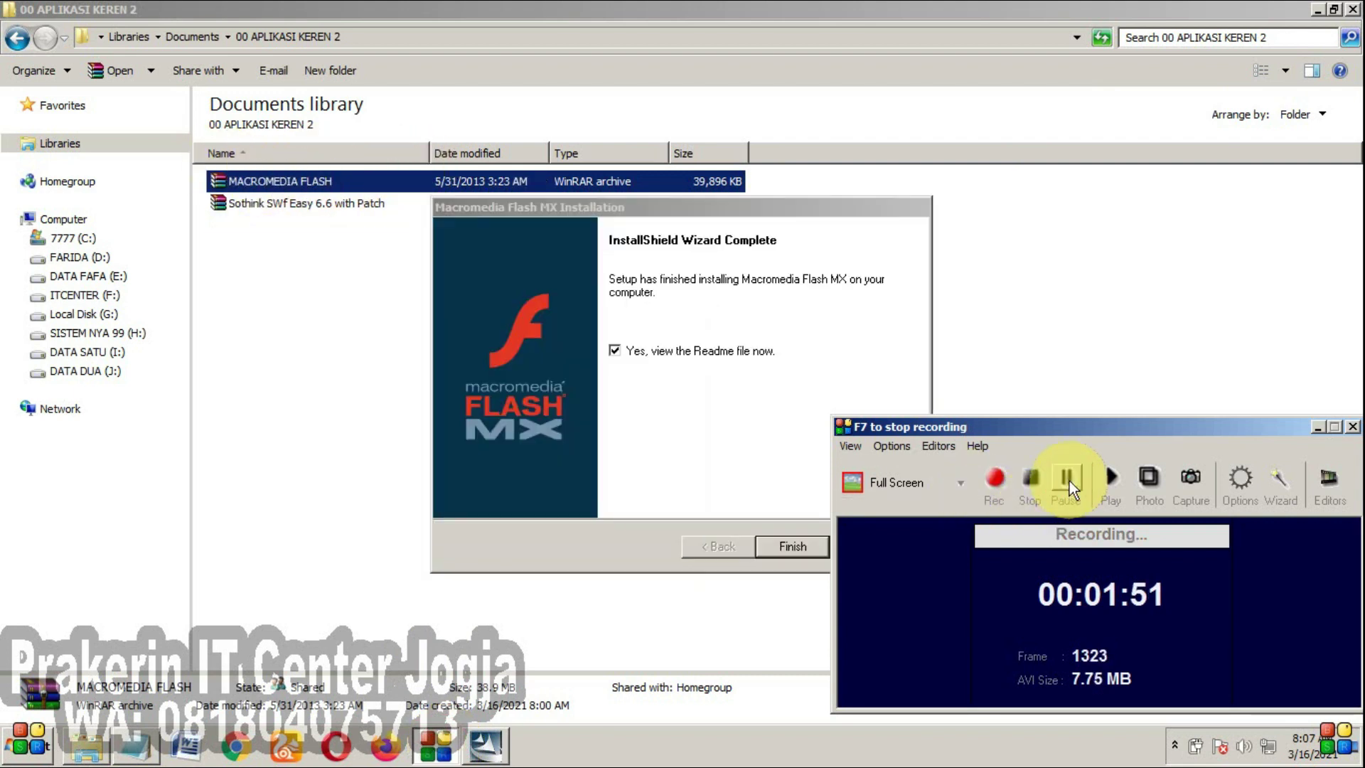
left_click(710, 436)
left_click(617, 352)
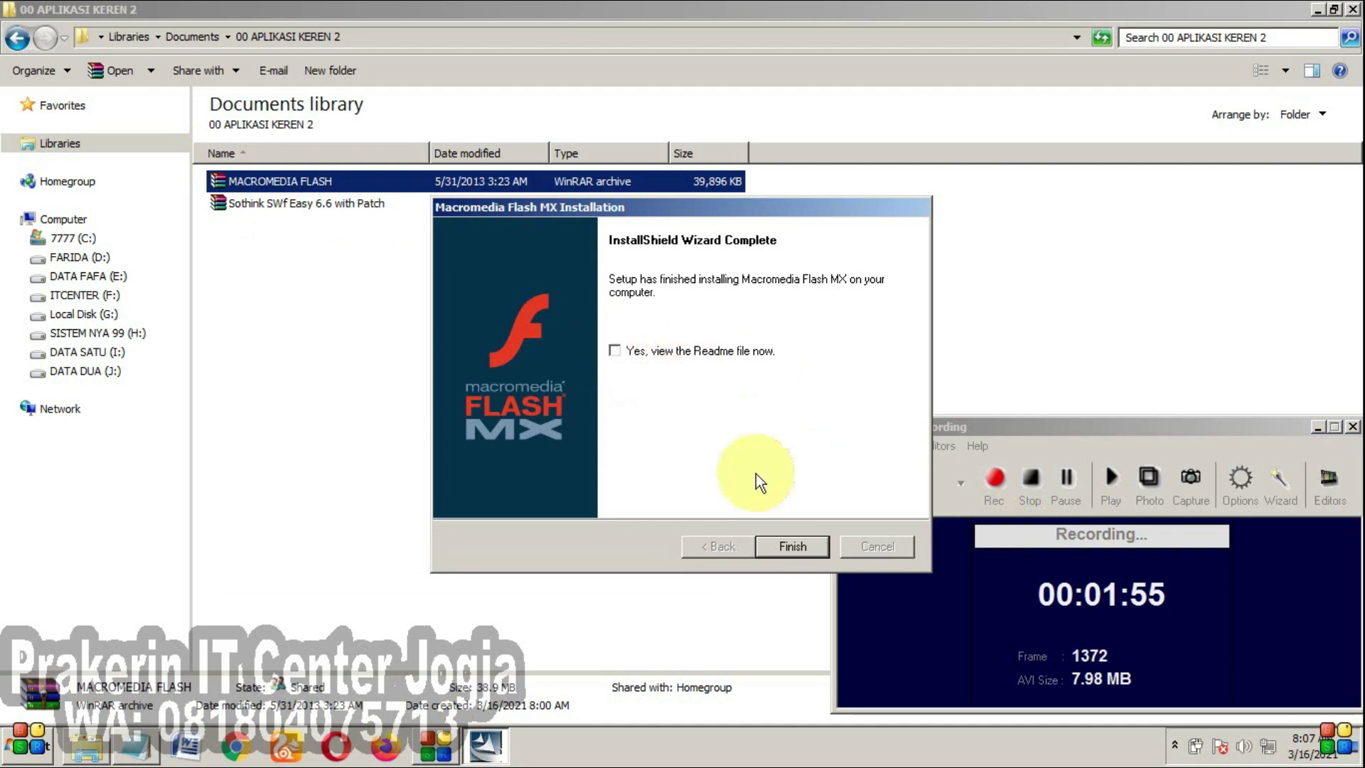
left_click(793, 545)
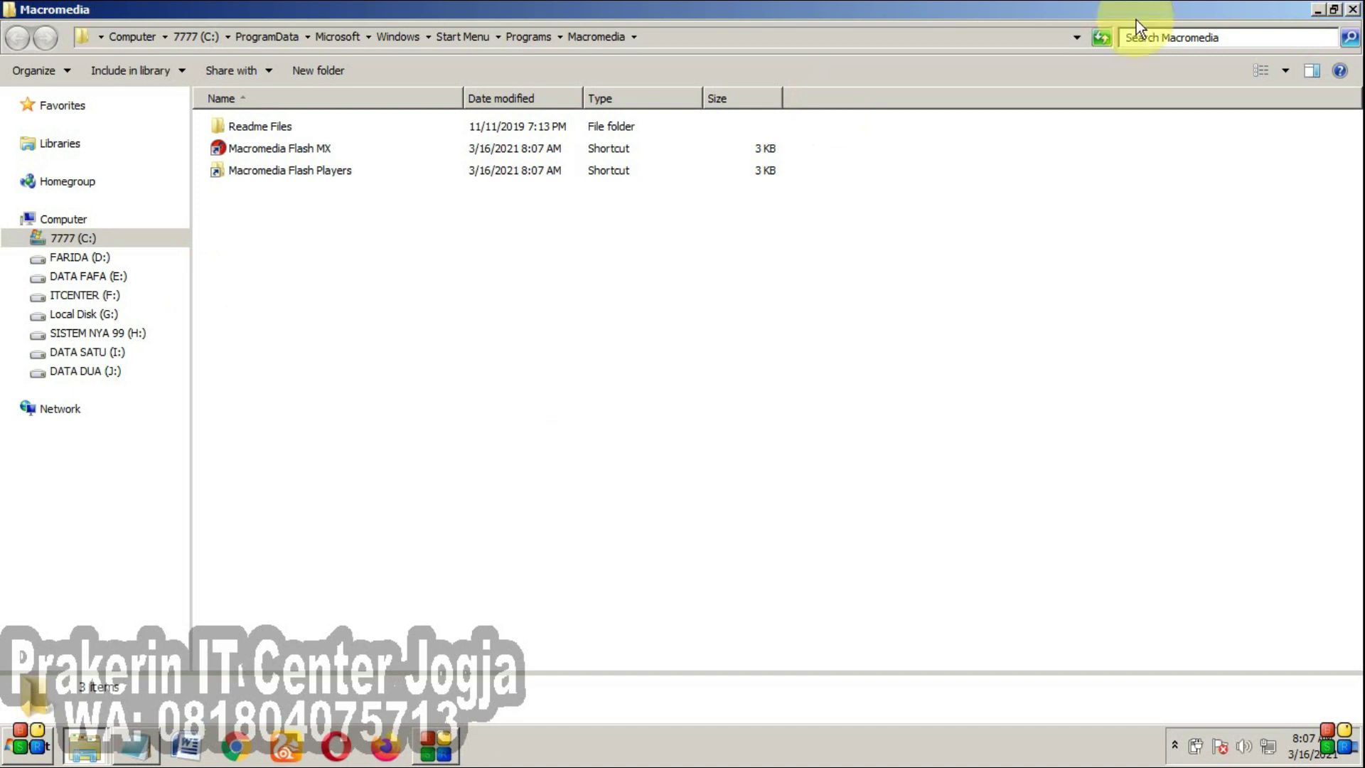
- Launch Macromedia Flash MX to check it, cancelling the firewall alert and welcome window, and close it along with the Macromedia shortcut folder
double_click(301, 153)
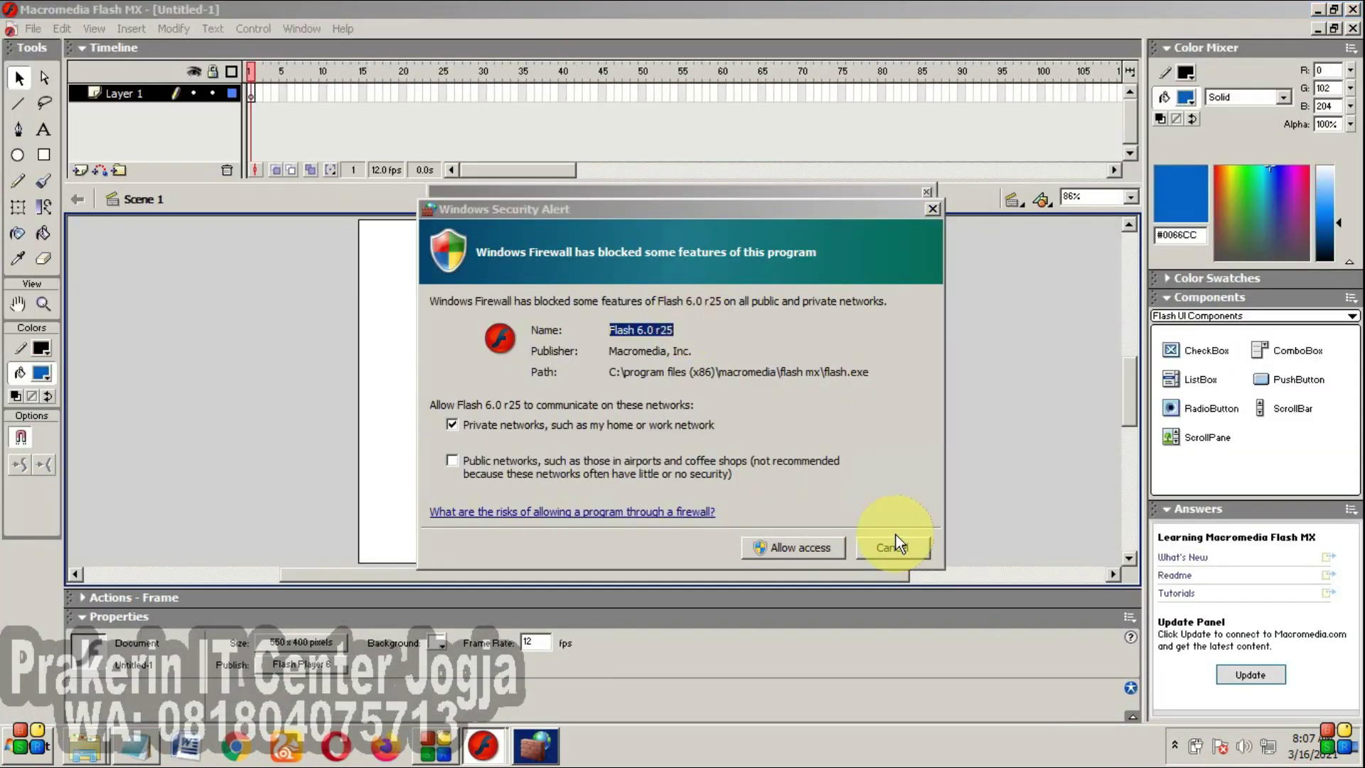
left_click(889, 547)
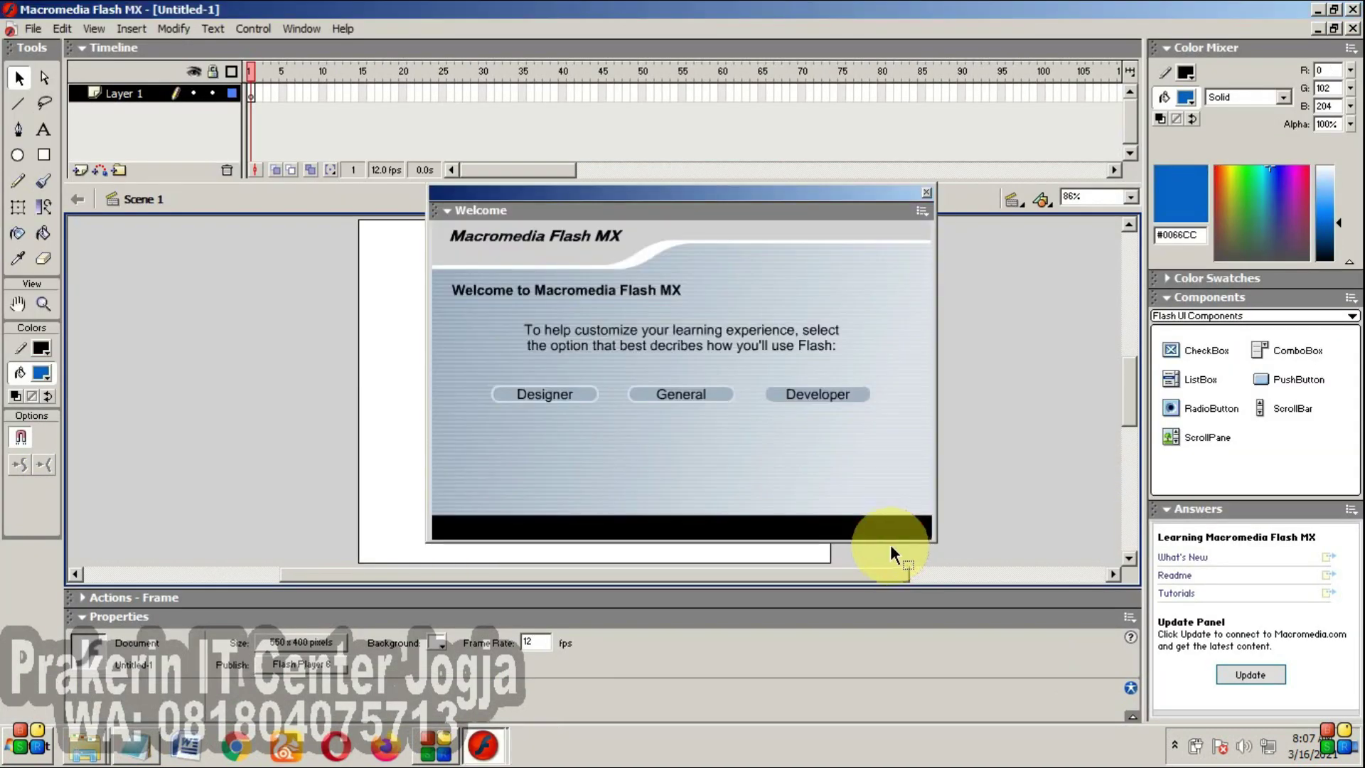
left_click(926, 192)
left_click(1352, 9)
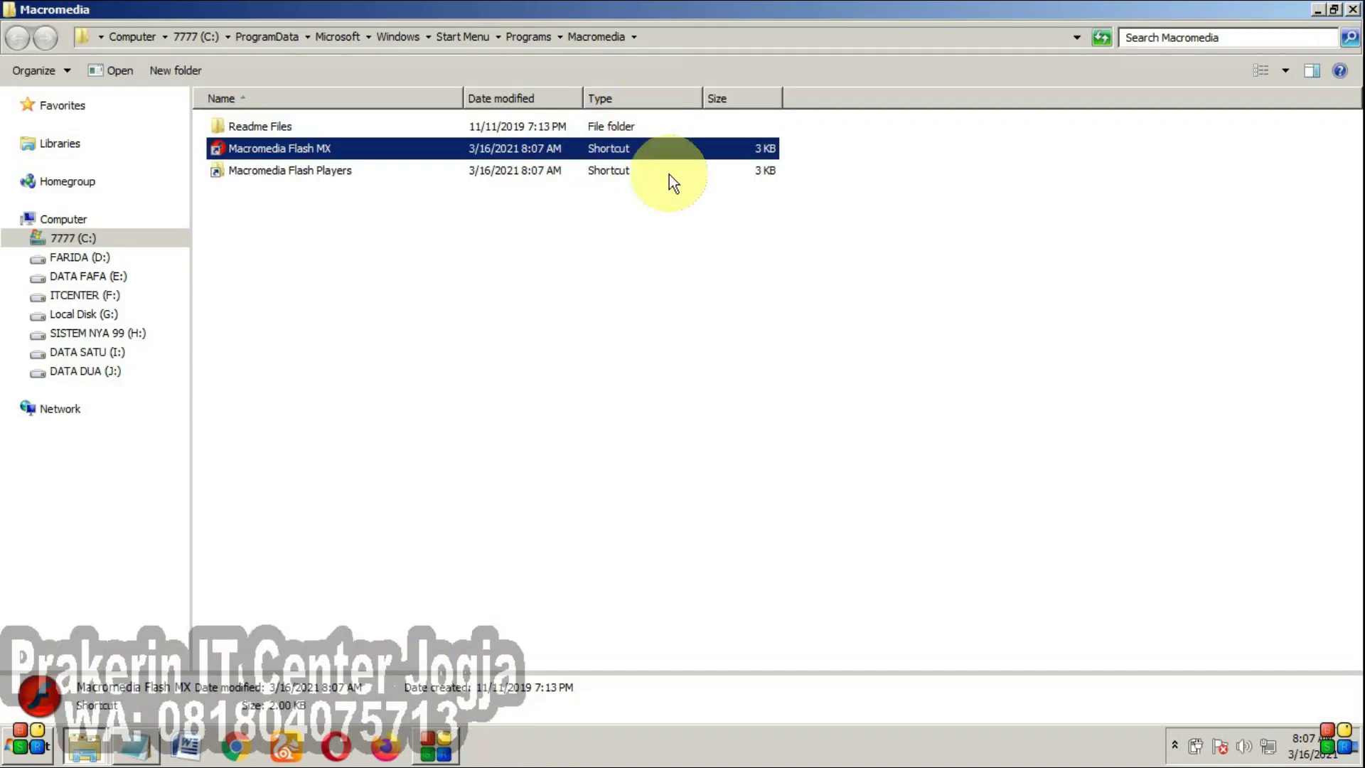
left_click(1351, 9)
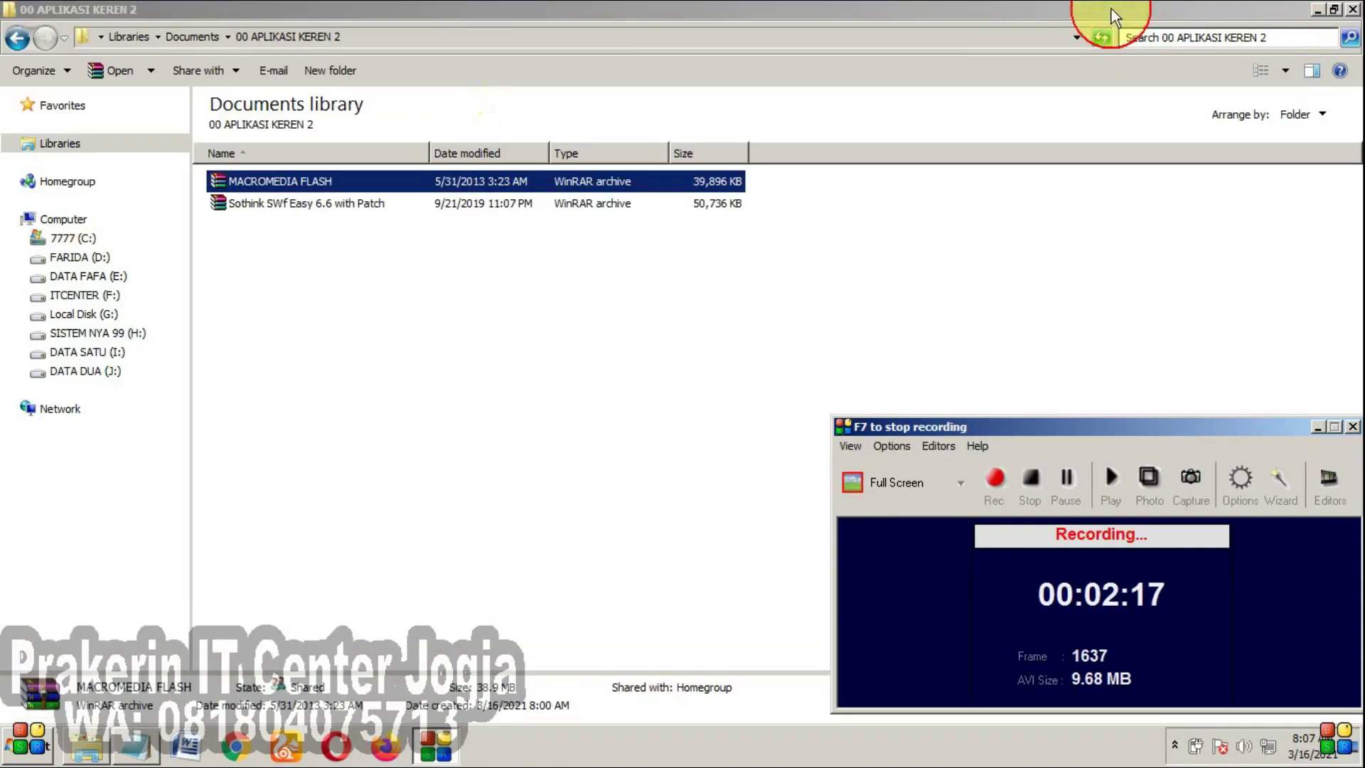
- Extract the Sothink SWf Easy 6.6 with Patch archive into the current folder
left_click(325, 215)
right_click(324, 204)
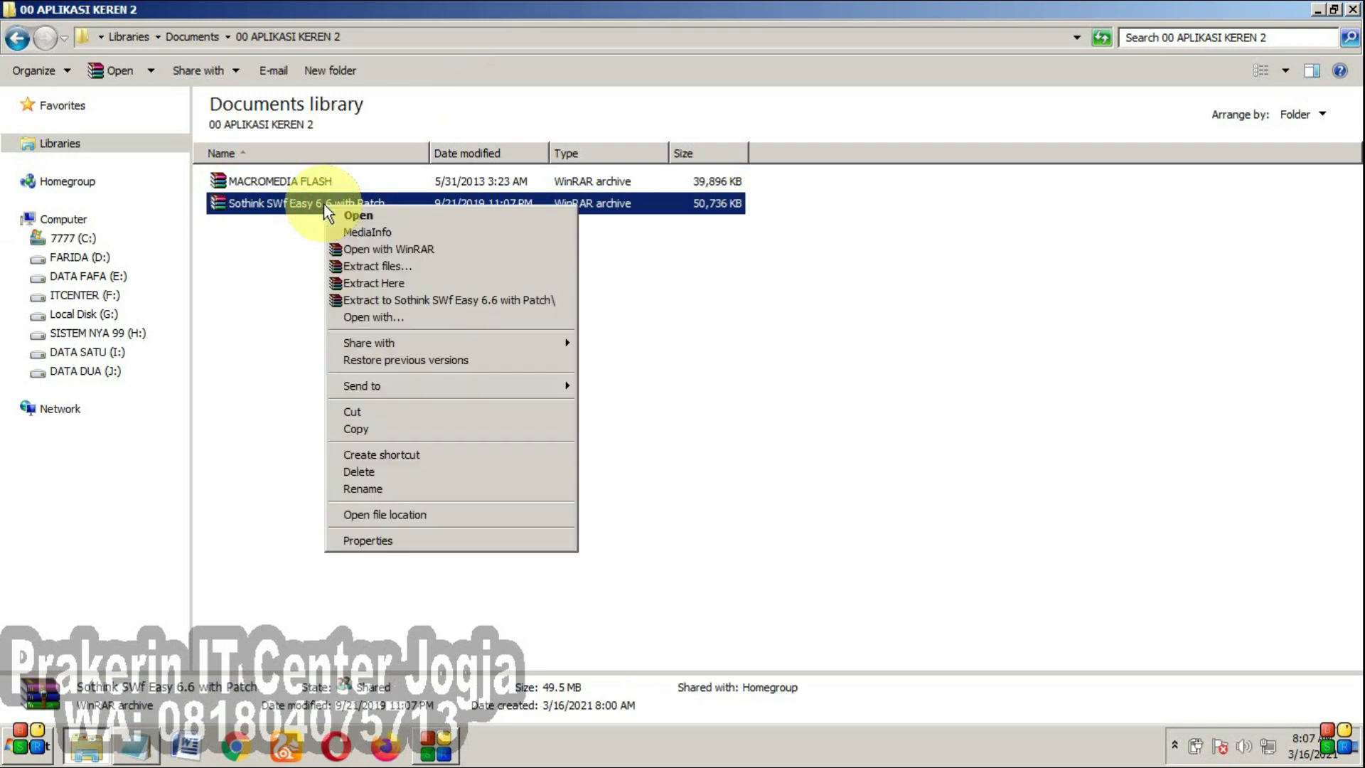
left_click(402, 285)
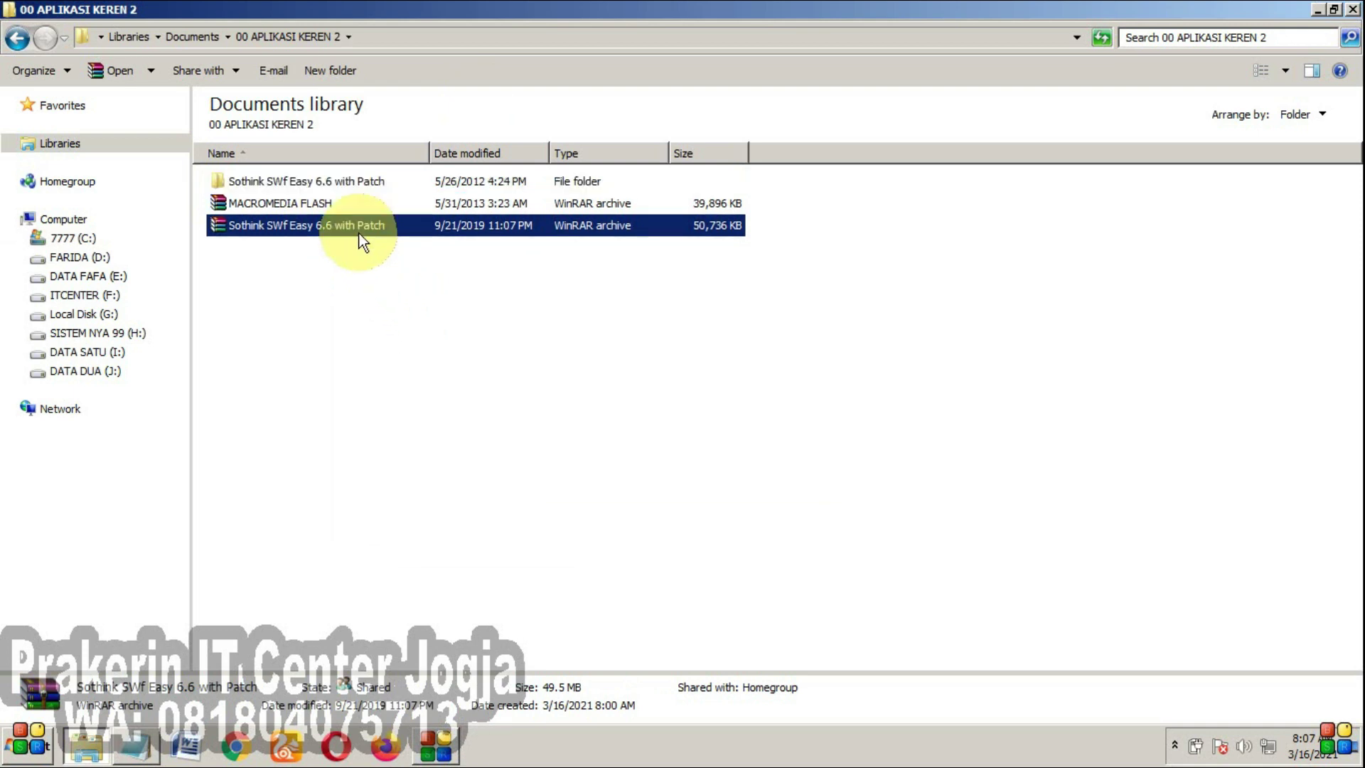
- Open the extracted Sothink SWf Easy 6.6 with Patch folder and run its Setup application
left_click(329, 175)
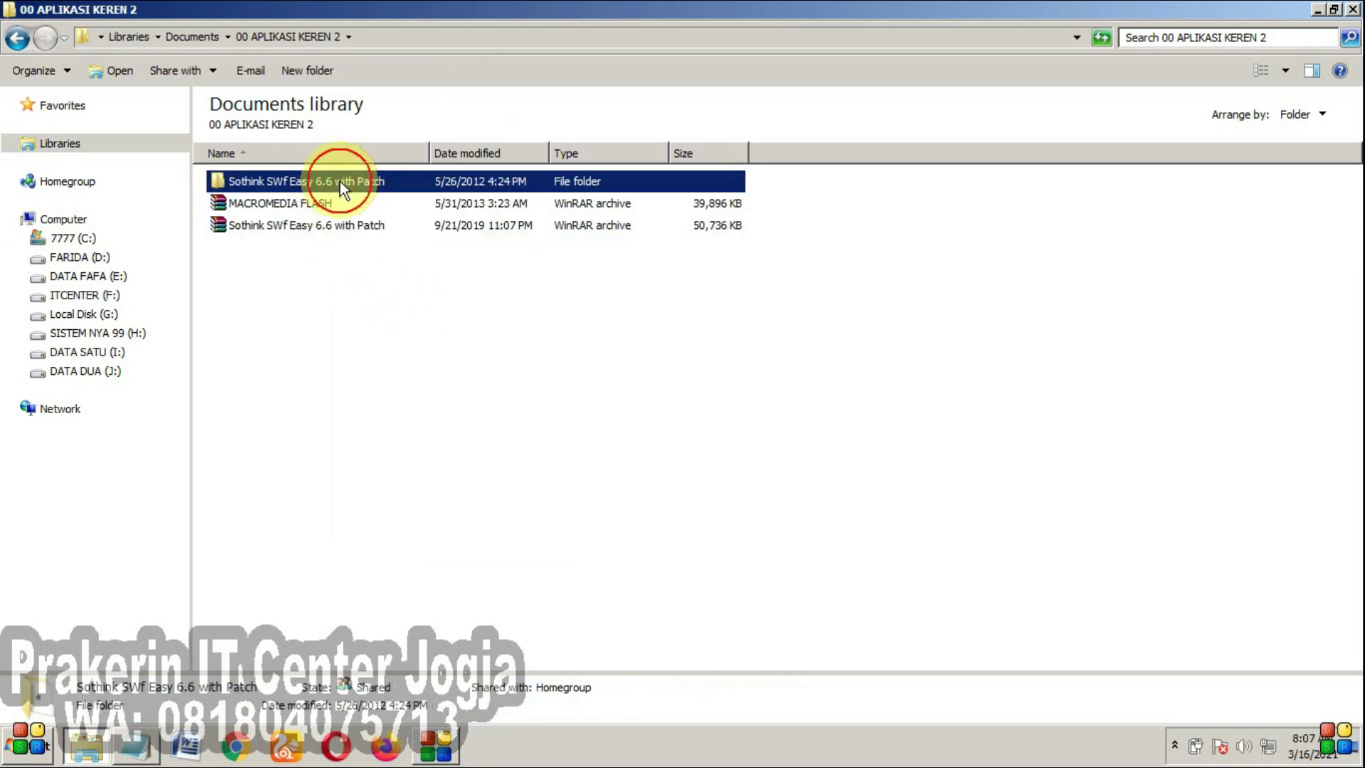
double_click(339, 182)
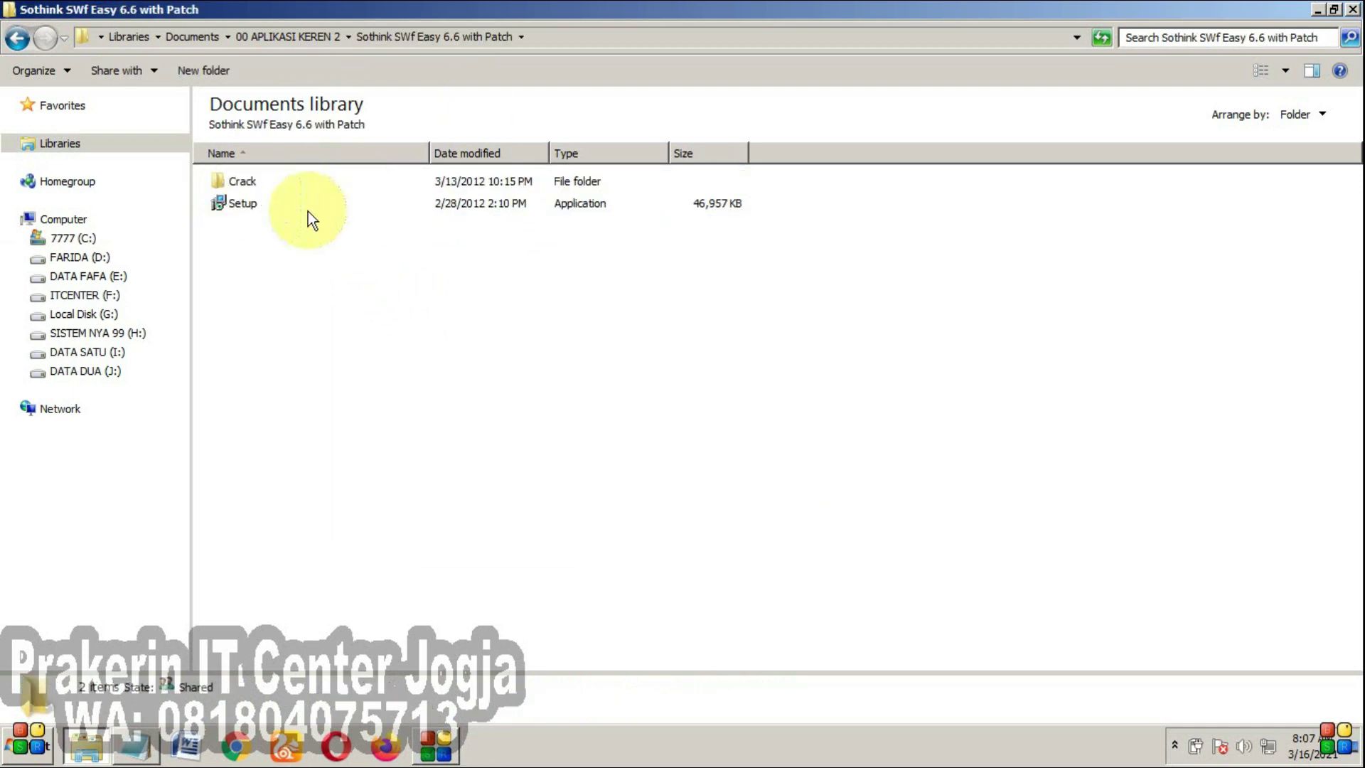
left_click(241, 185)
left_click(241, 206)
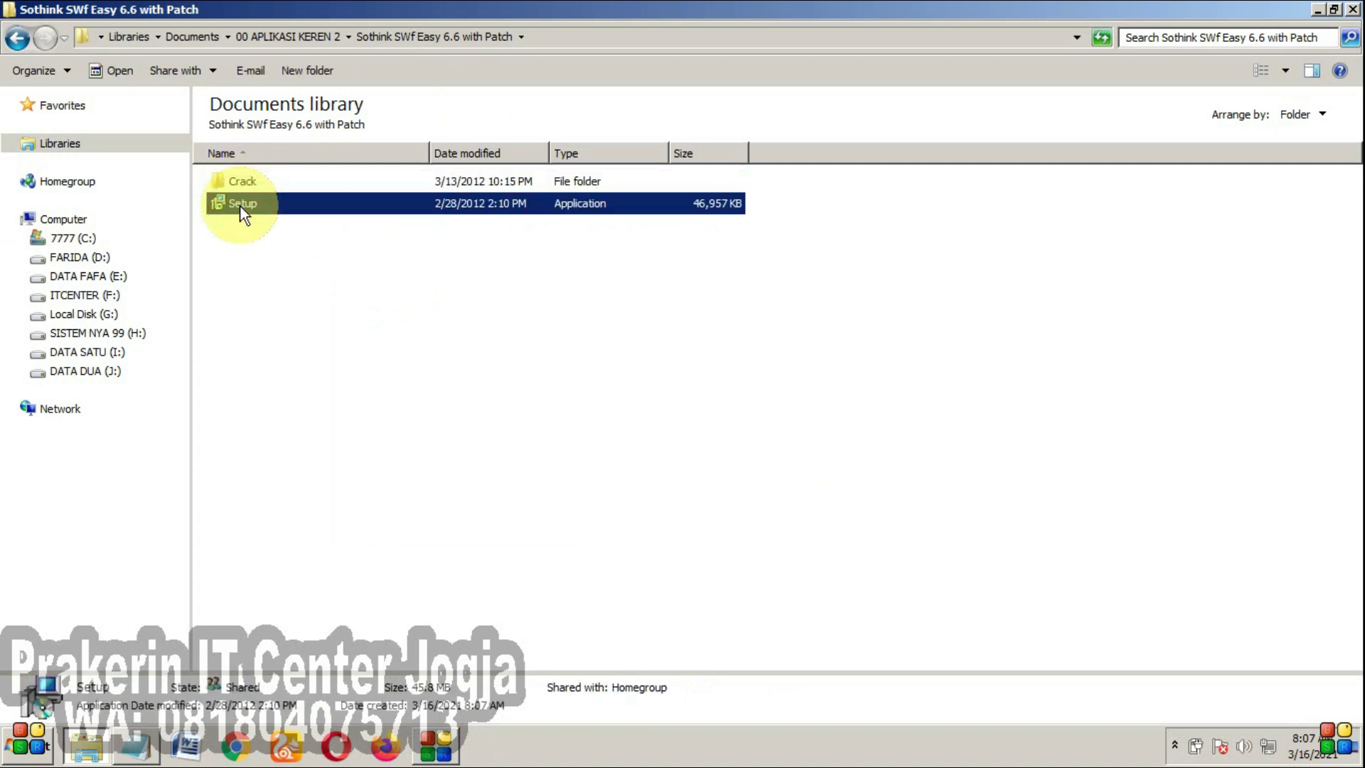
right_click(241, 207)
left_click(266, 211)
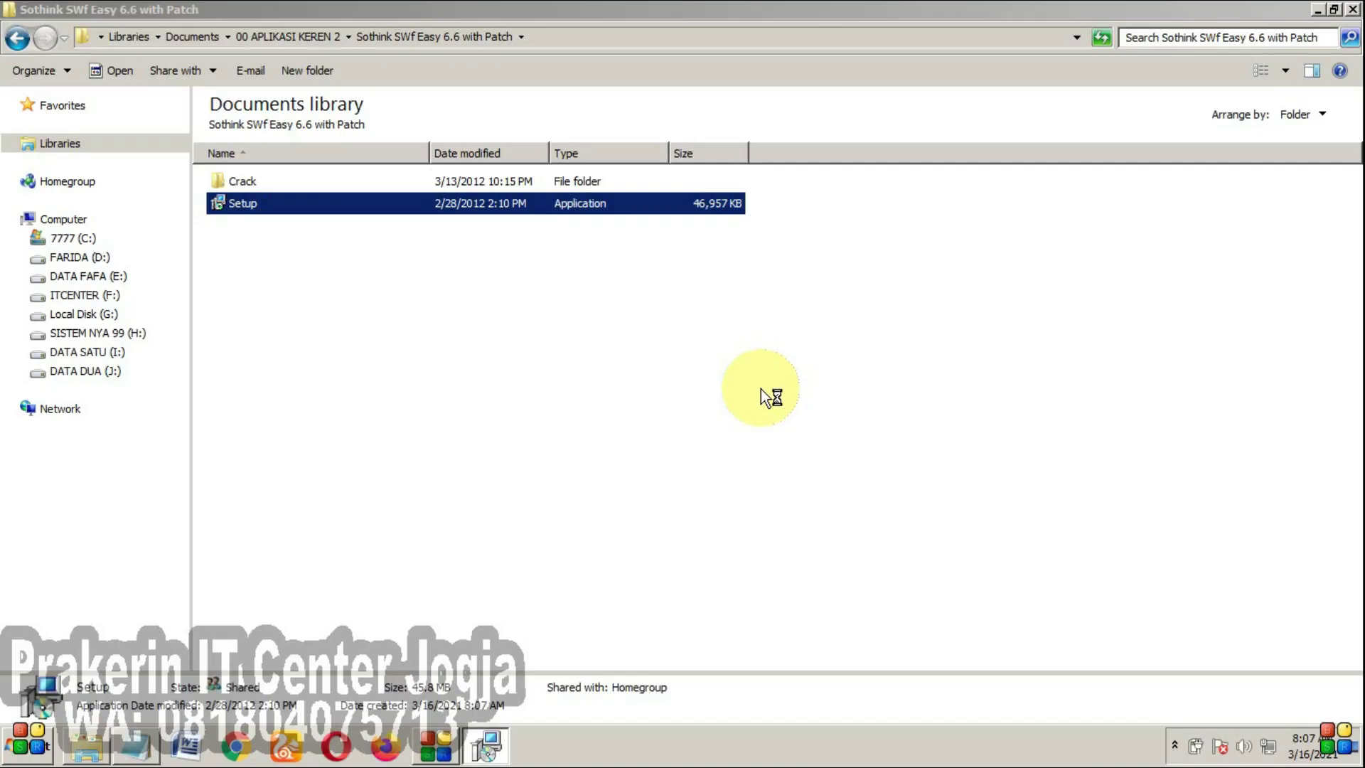
- Accept the license and install Sothink SWF Easy in the default folder with desktop and Quick Launch icons, launching it on finish
left_click(804, 530)
left_click(510, 468)
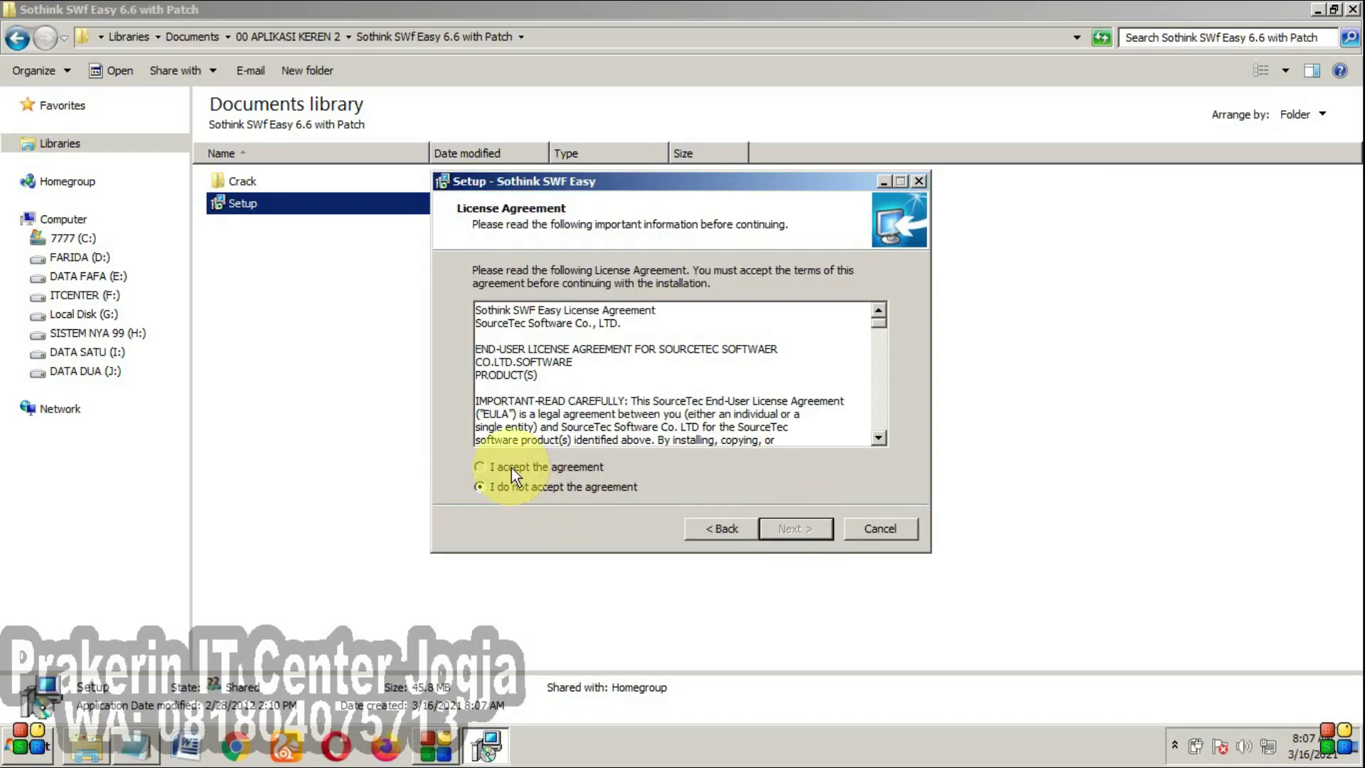
left_click(806, 532)
left_click(799, 531)
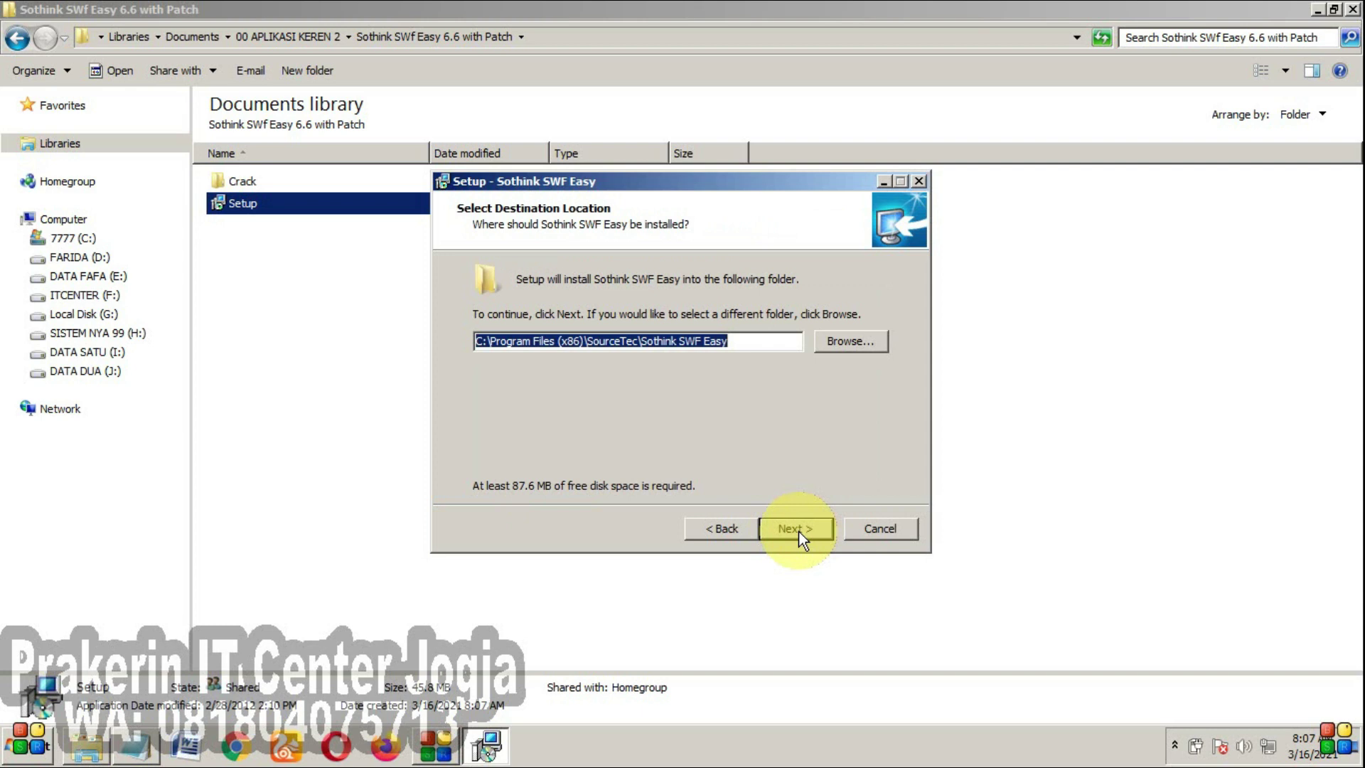
left_click(799, 531)
left_click(799, 531)
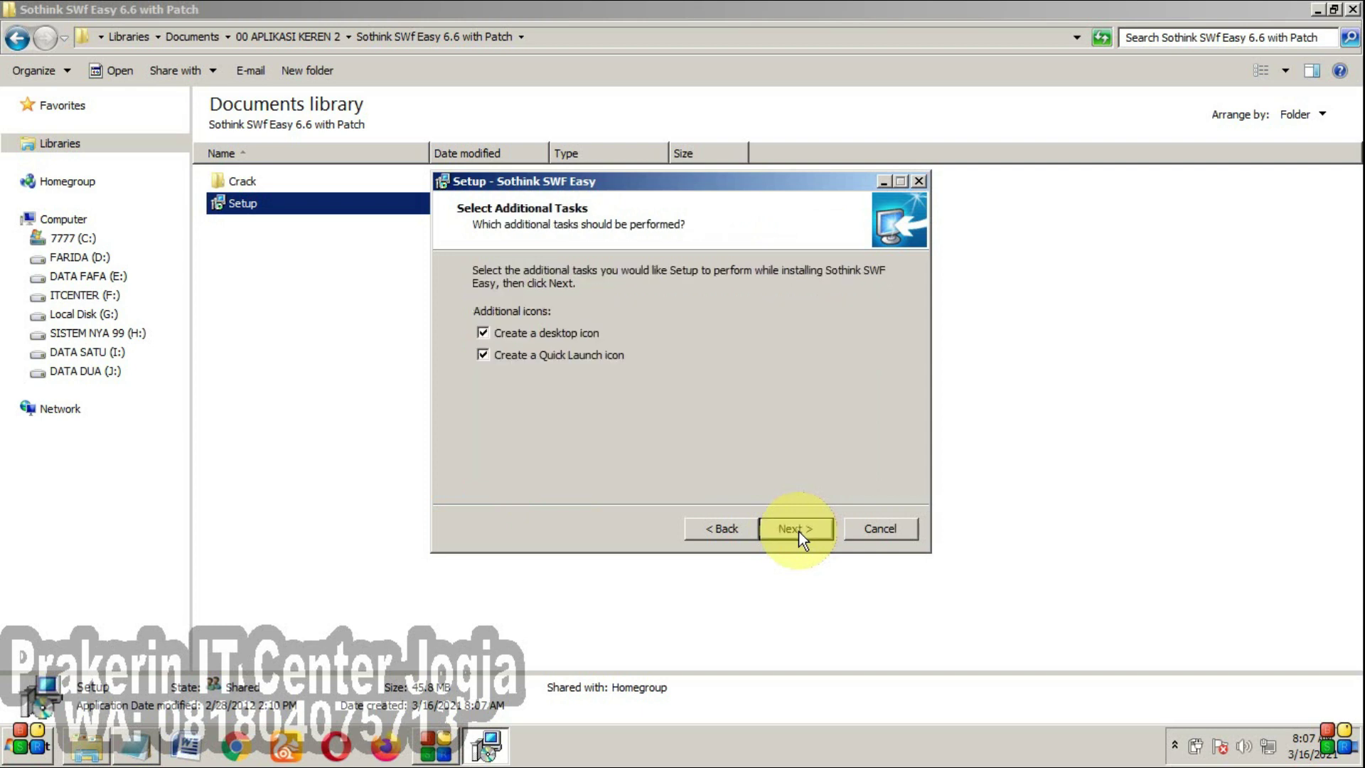
left_click(799, 531)
left_click(799, 530)
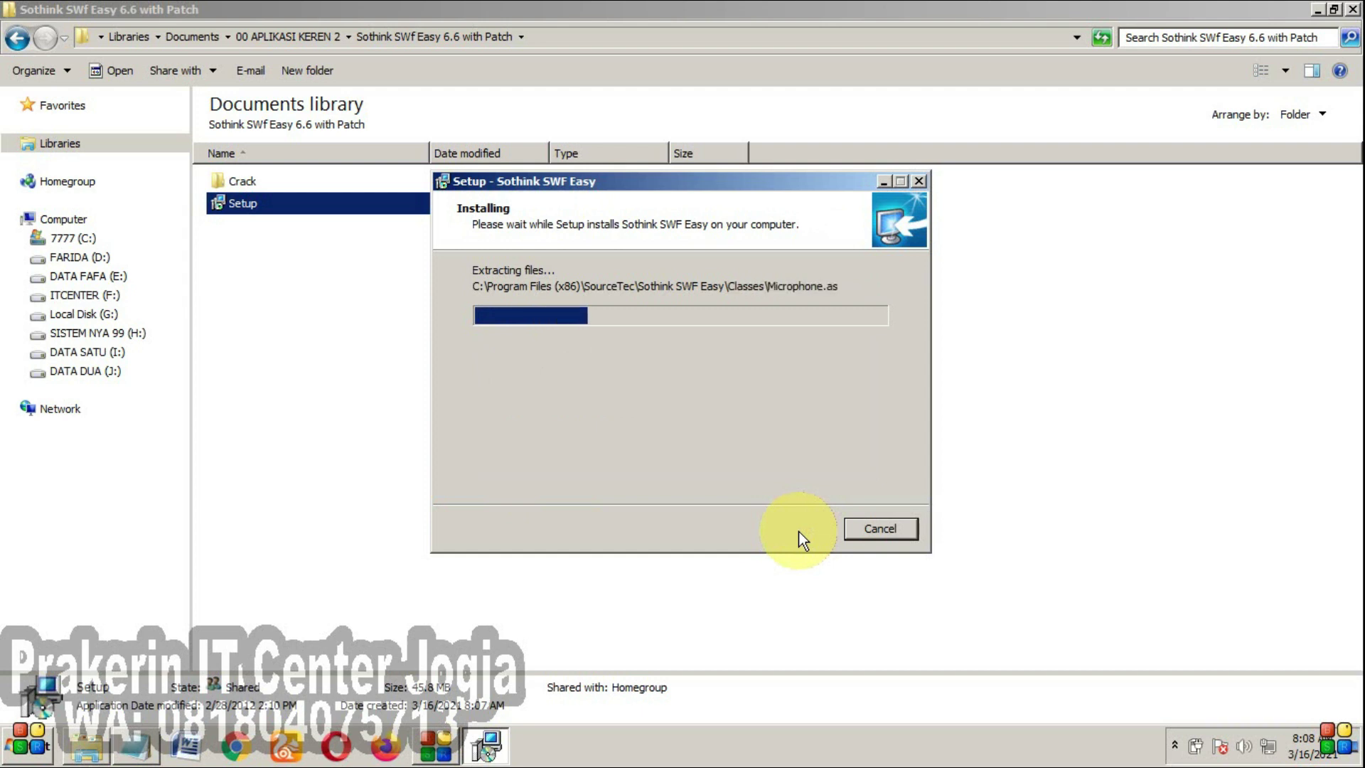
left_click_drag(600, 181, 607, 251)
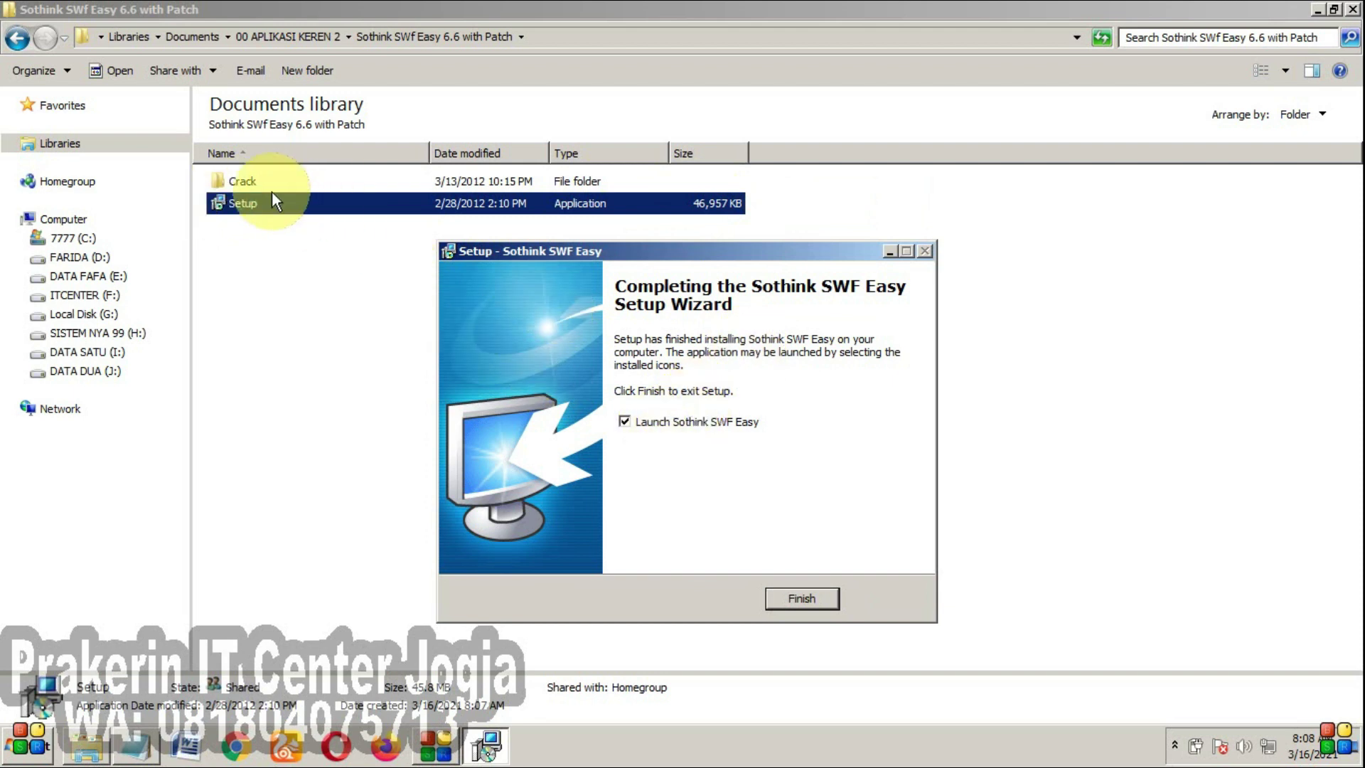
left_click(802, 598)
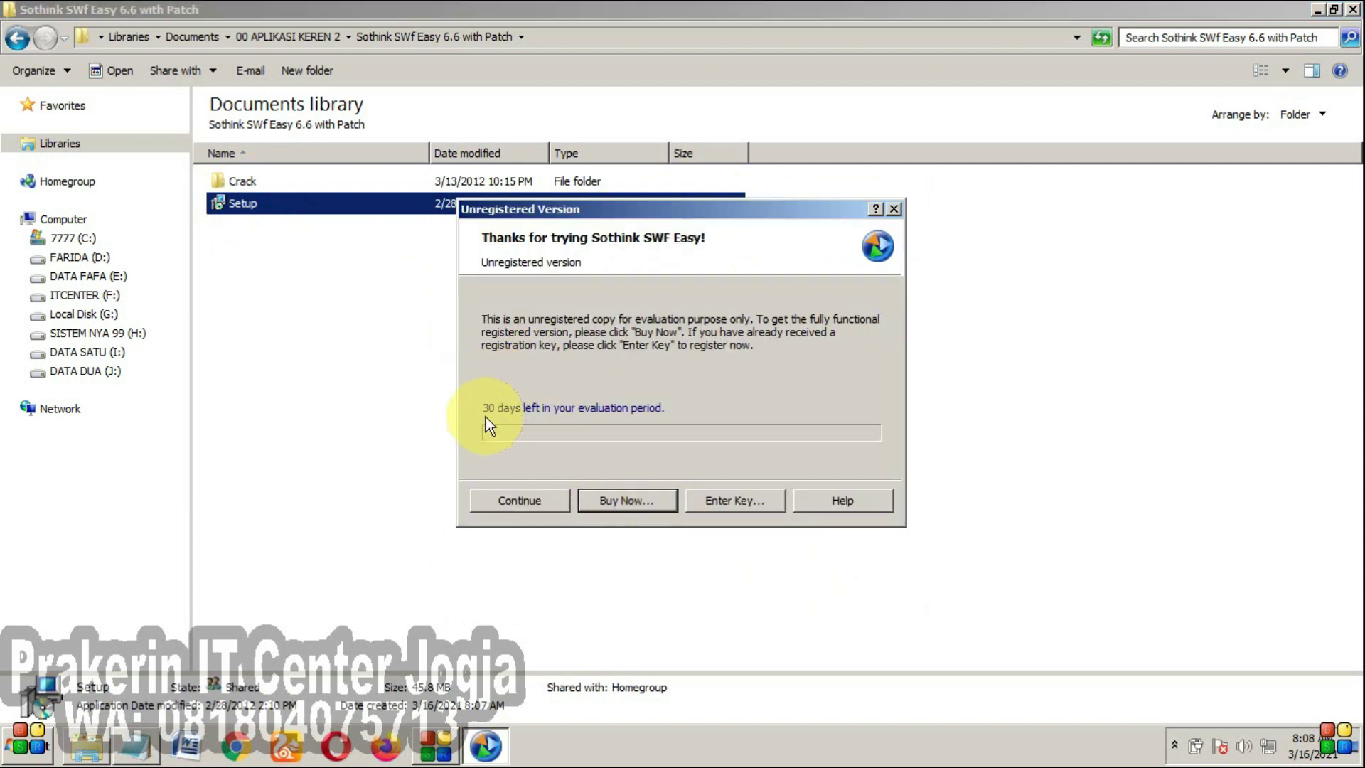
- Continue in the evaluation version with a blank document and decline the upgrade offer
left_click(536, 500)
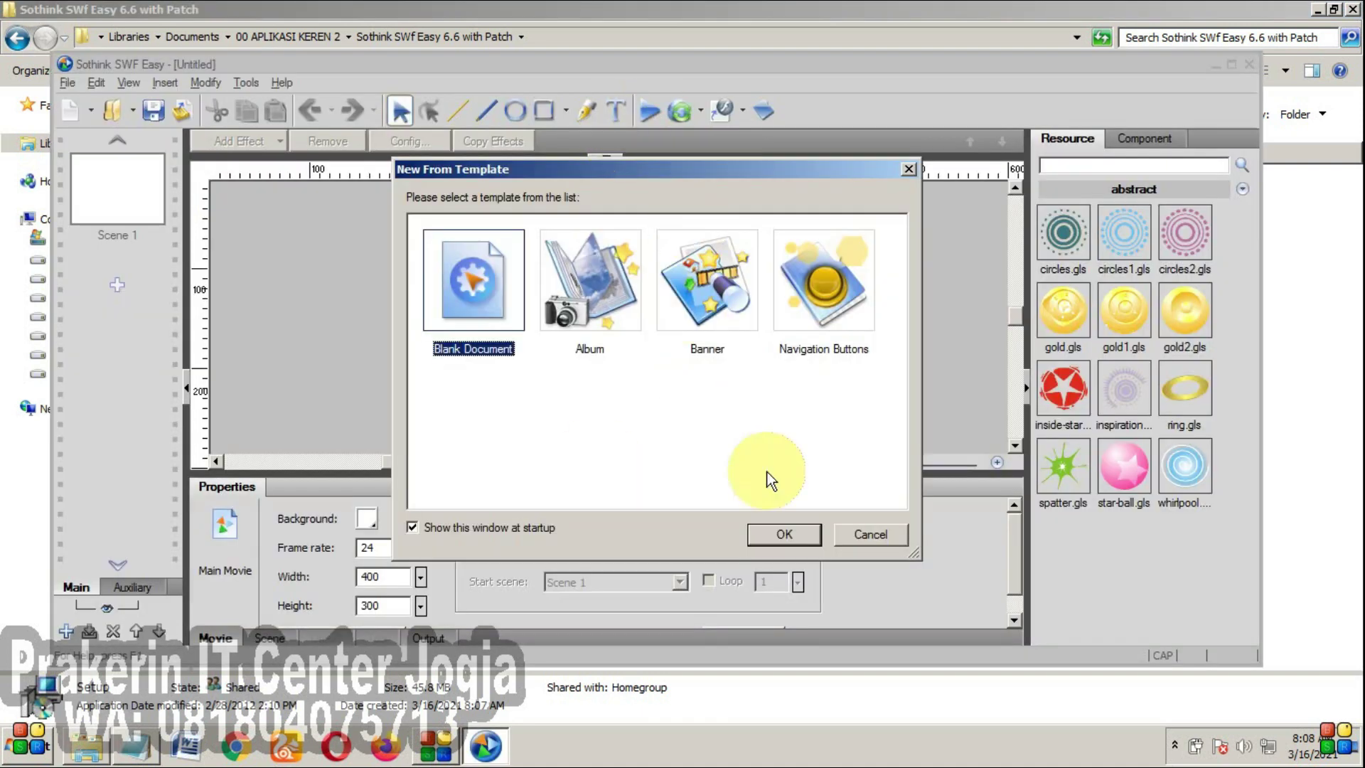
left_click(784, 535)
left_click(654, 113)
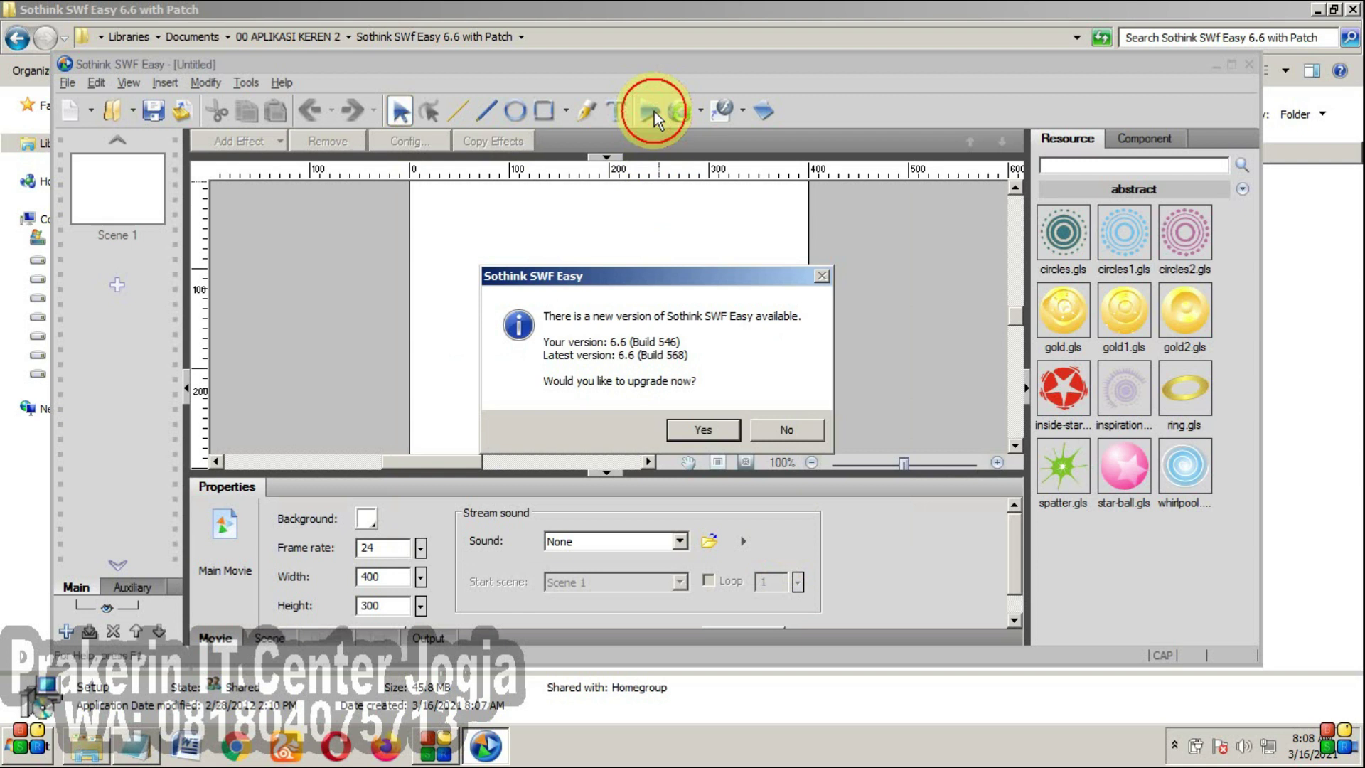
left_click(786, 429)
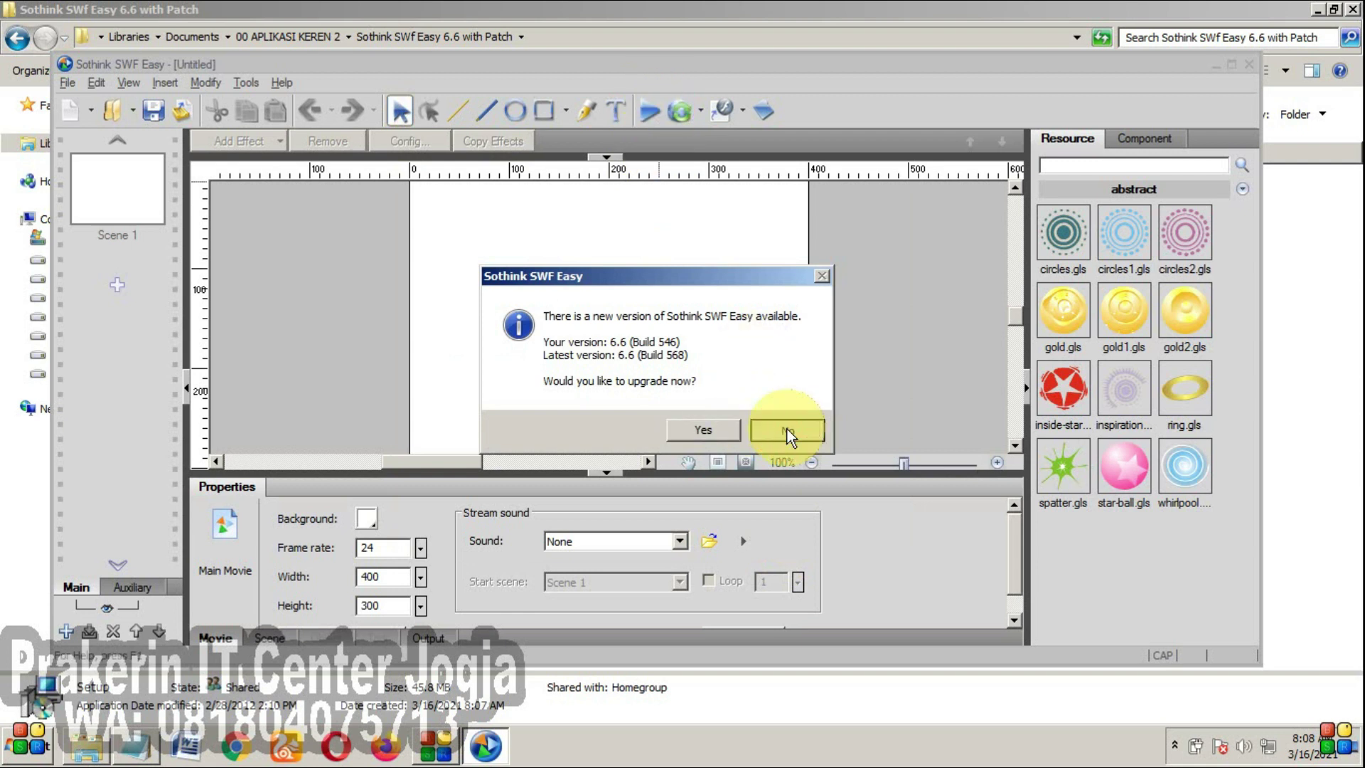
- Preview the blank movie to check for the trial link, and close the preview and Sothink SWF Easy
left_click(650, 110)
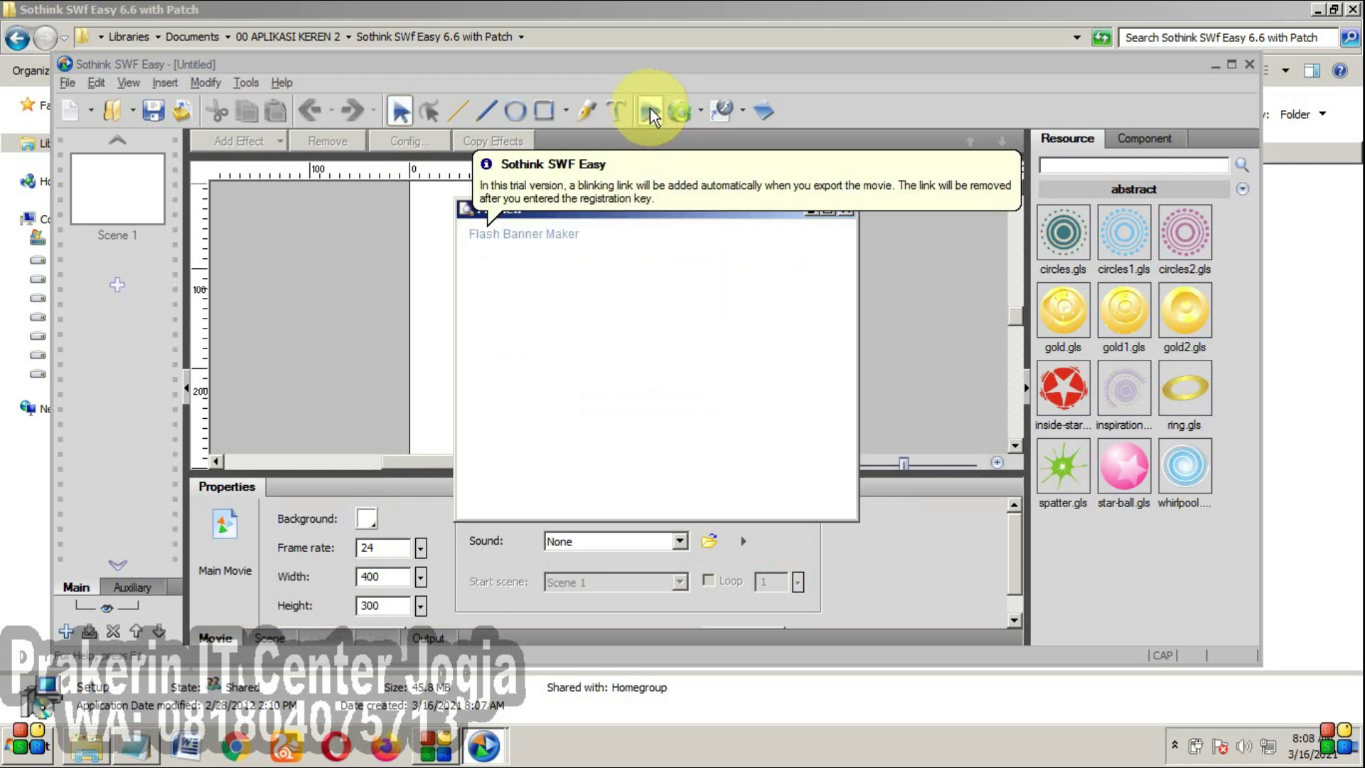
left_click(527, 259)
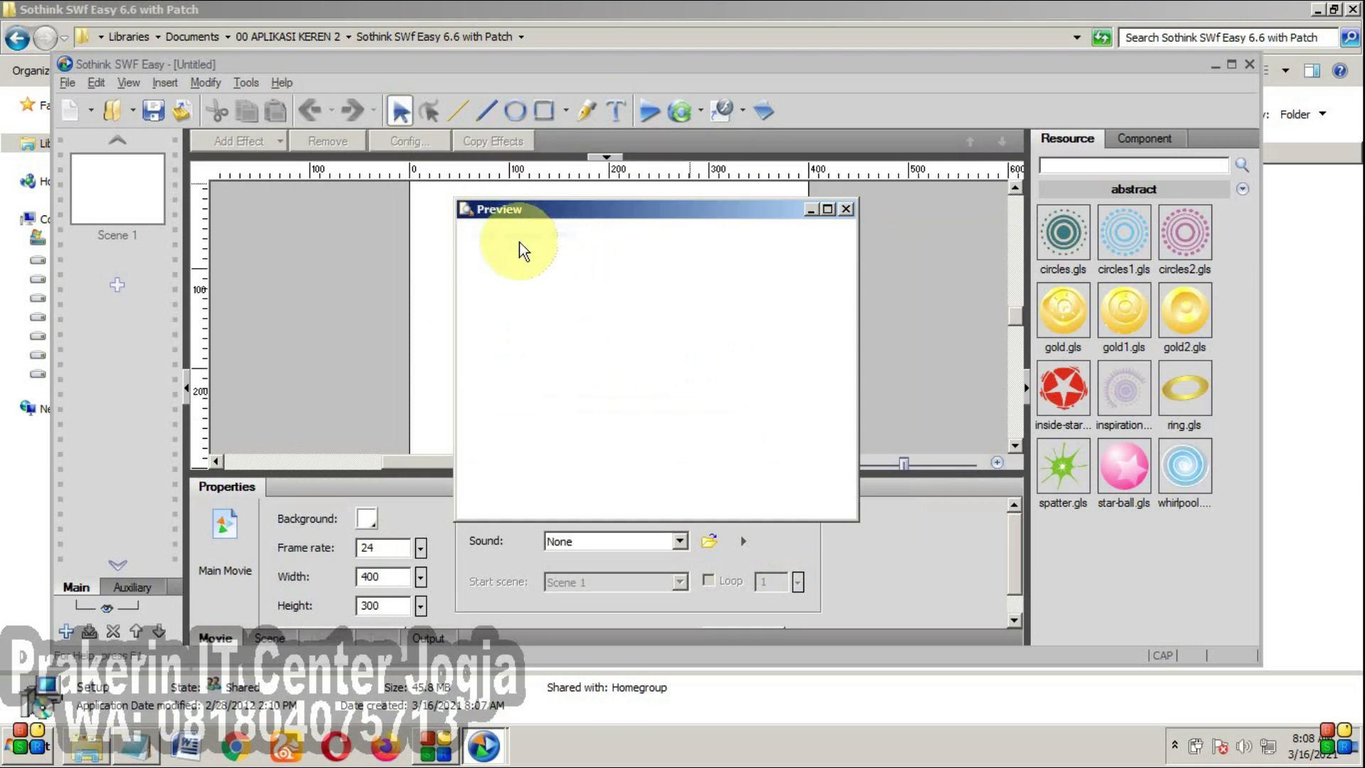
left_click(847, 210)
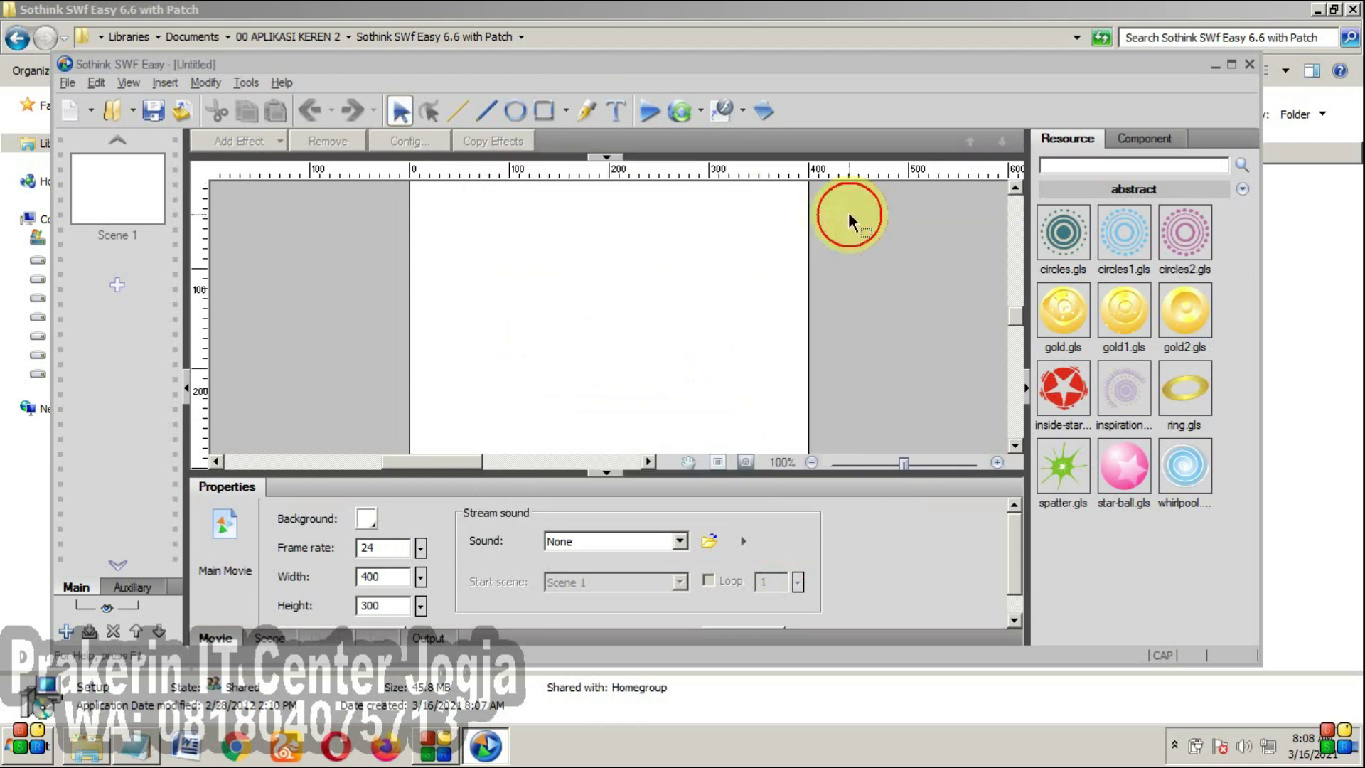
left_click(1250, 66)
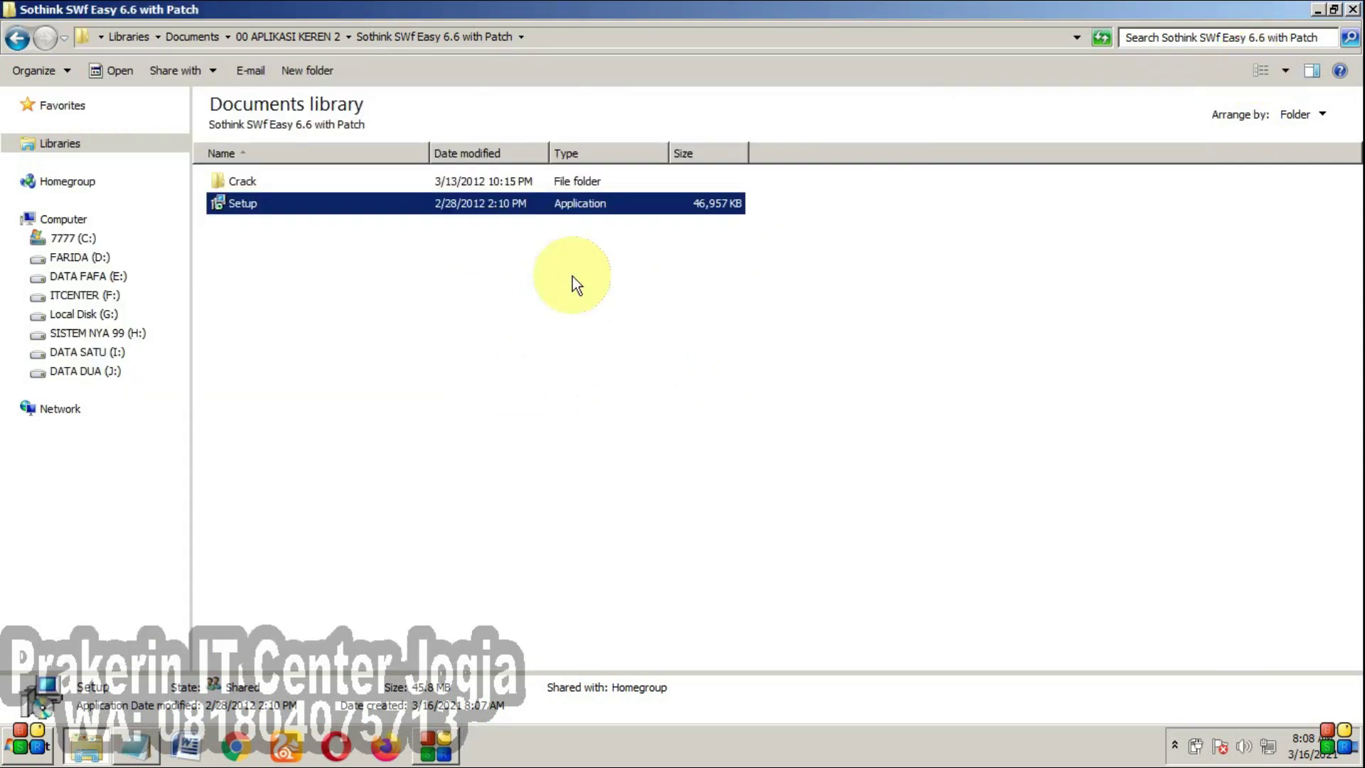
- Copy the SwfEasy application from the Crack folder and open C:\Program Files (x86)\SourceTec\Sothink SWF Easy
double_click(237, 182)
right_click(249, 182)
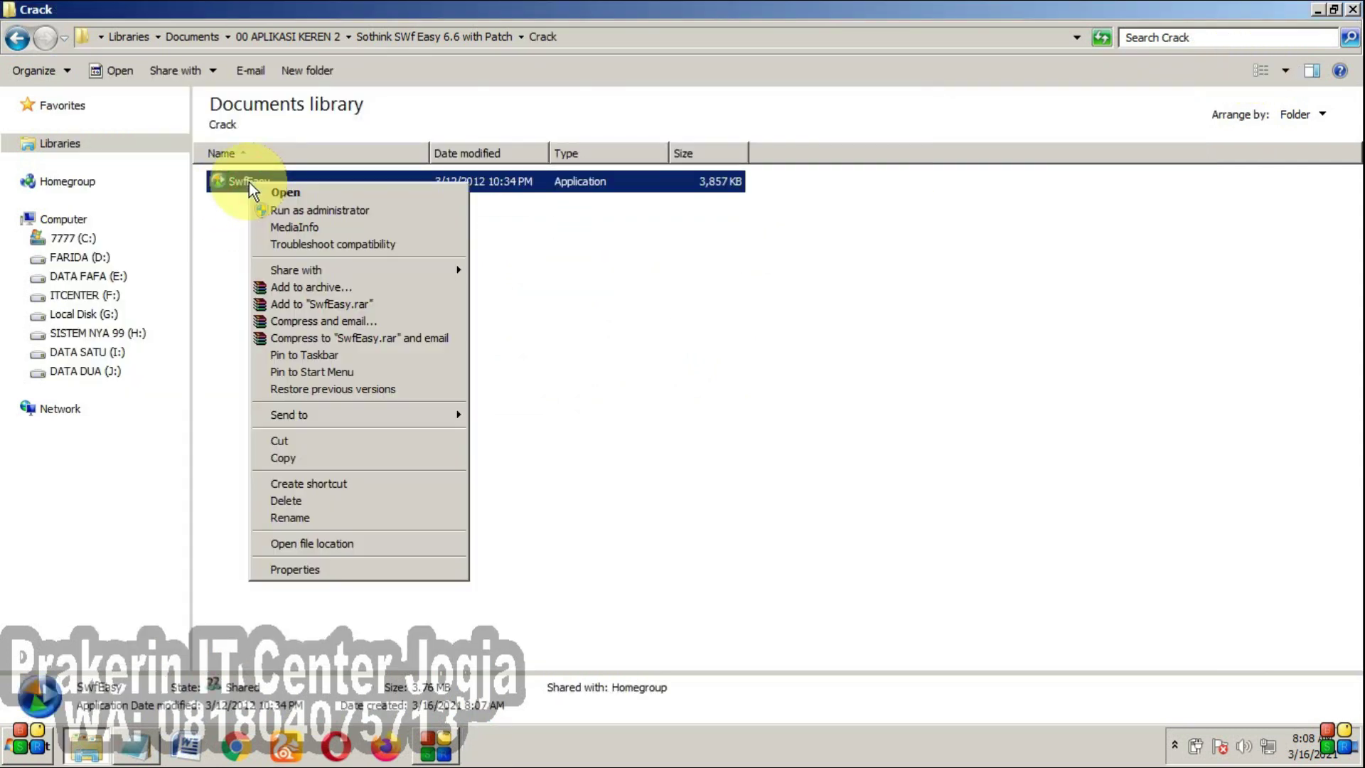
left_click(75, 240)
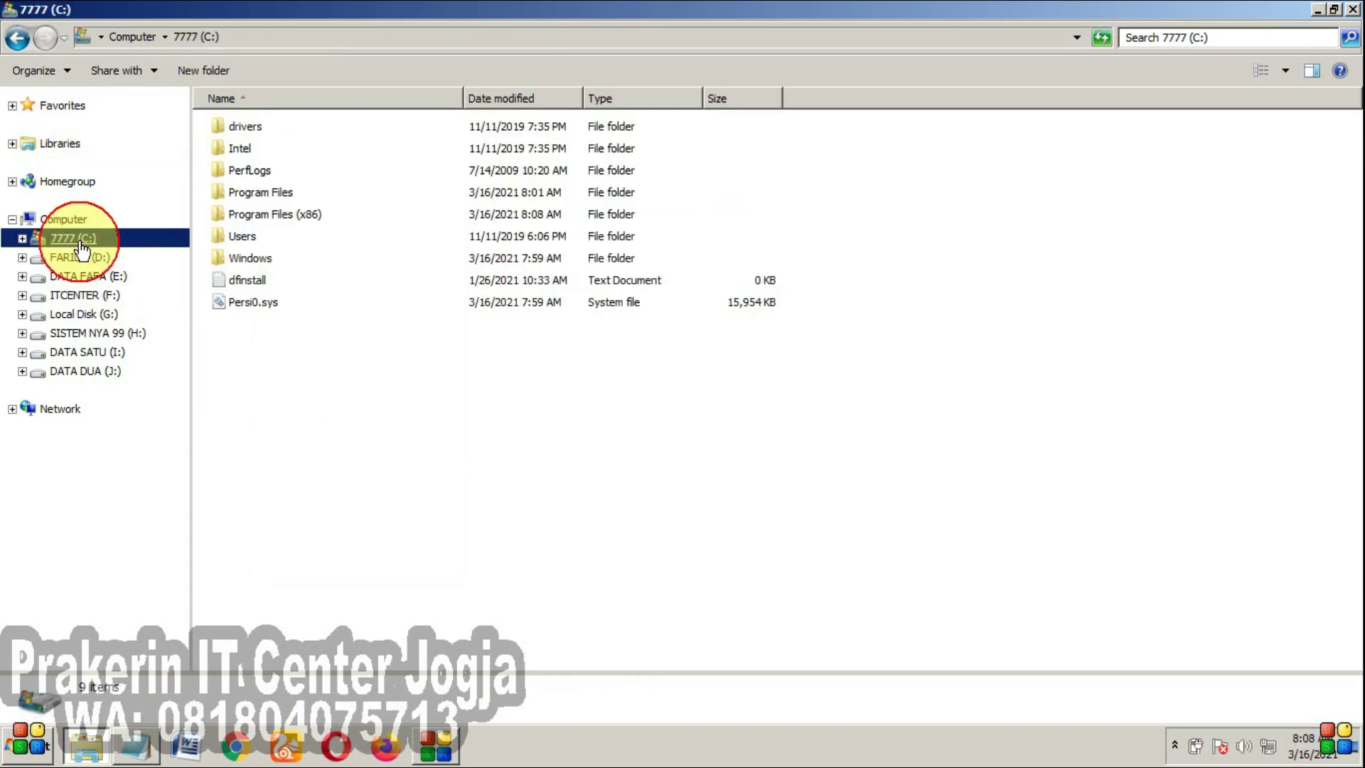
double_click(291, 213)
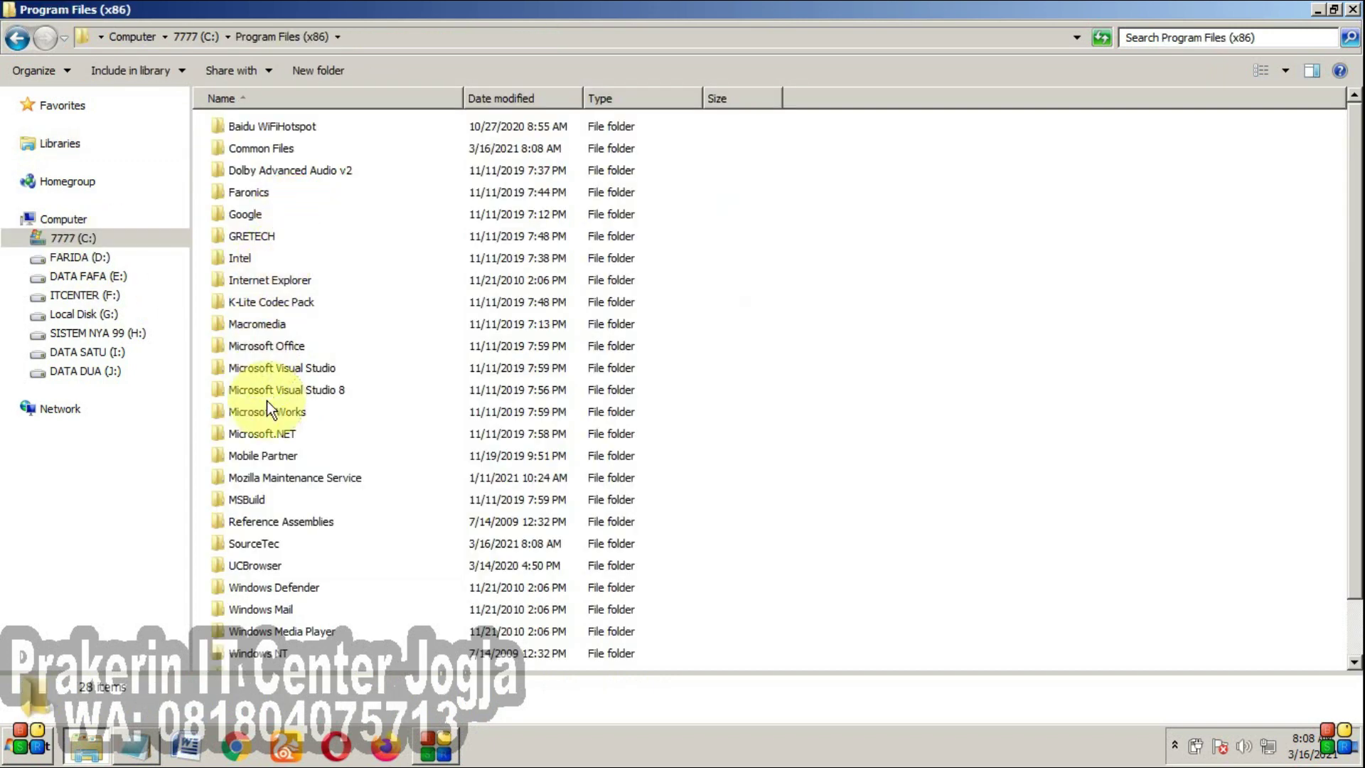
double_click(263, 545)
double_click(270, 127)
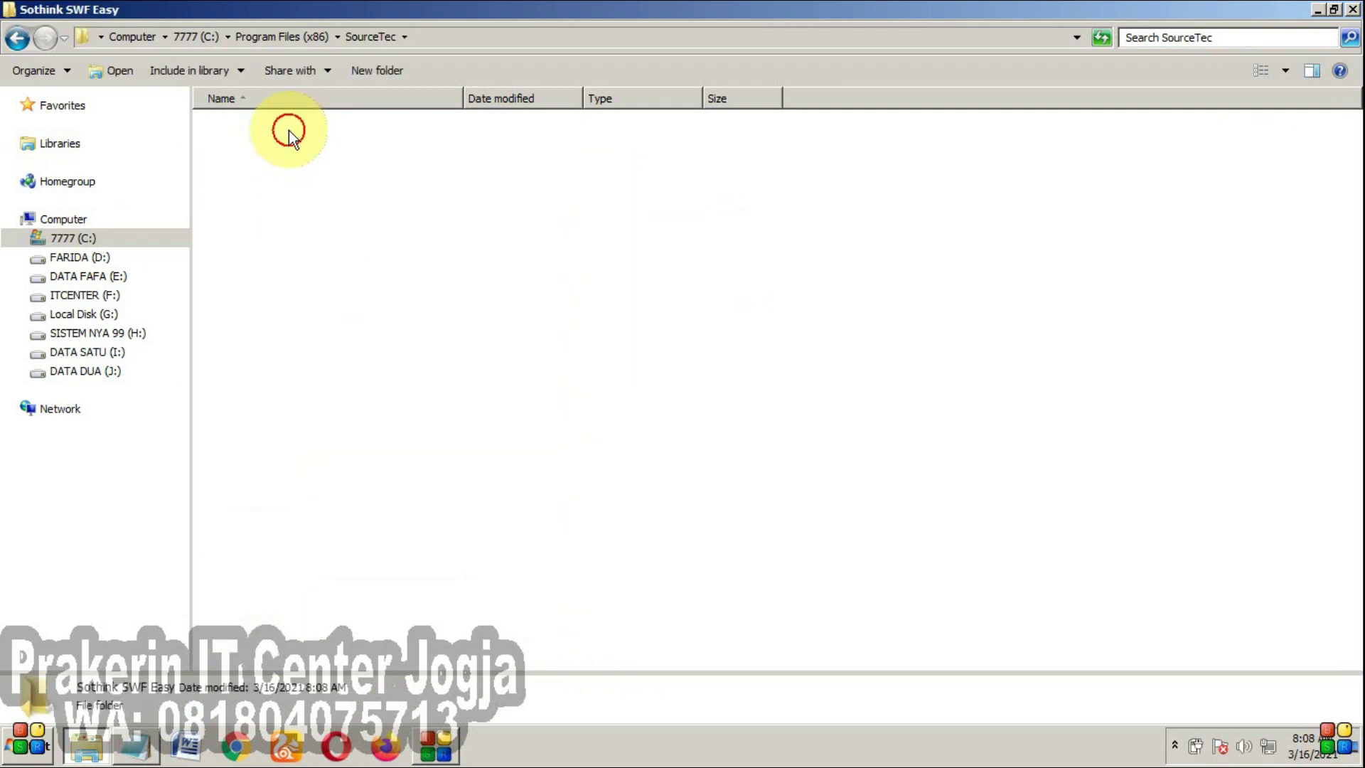
- Paste the copied file over the installed SwfEasy.exe, granting administrator permission, and close the folder window
right_click(893, 256)
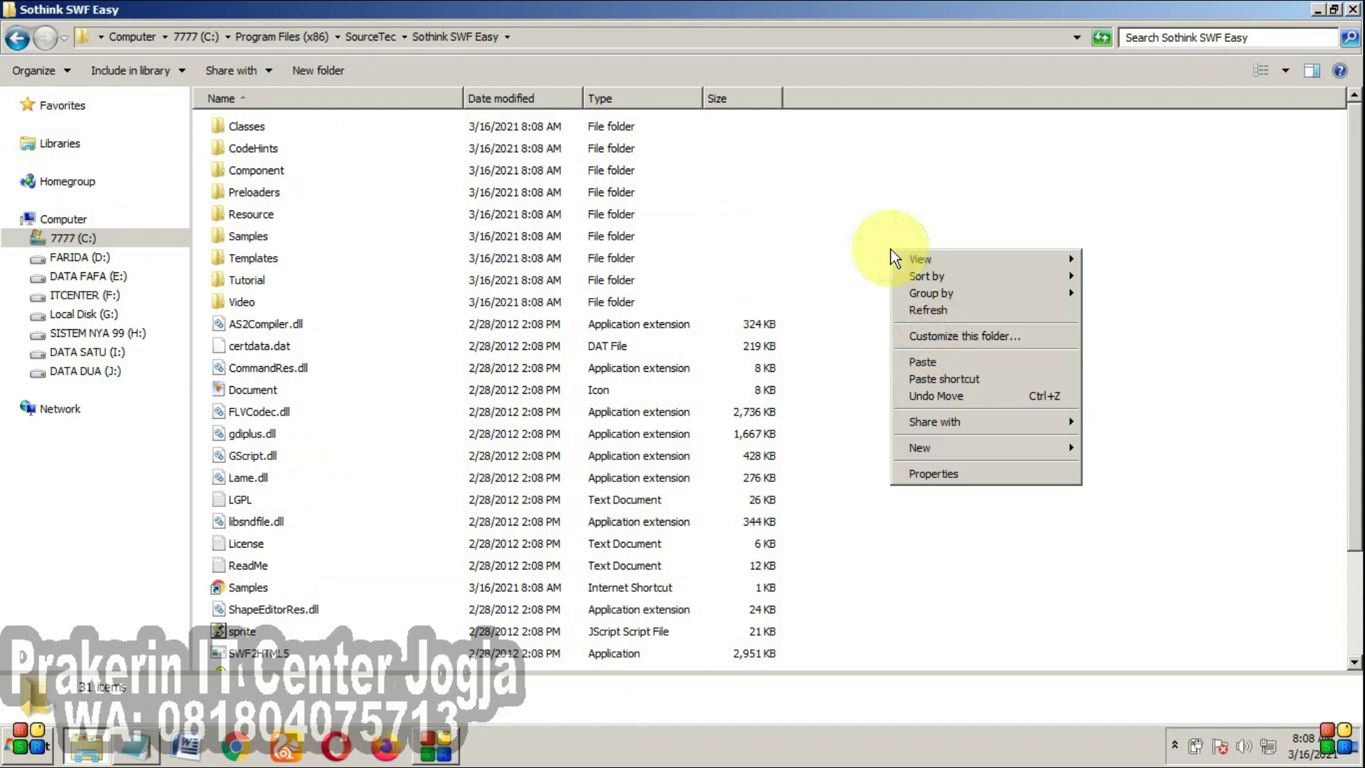
left_click(931, 361)
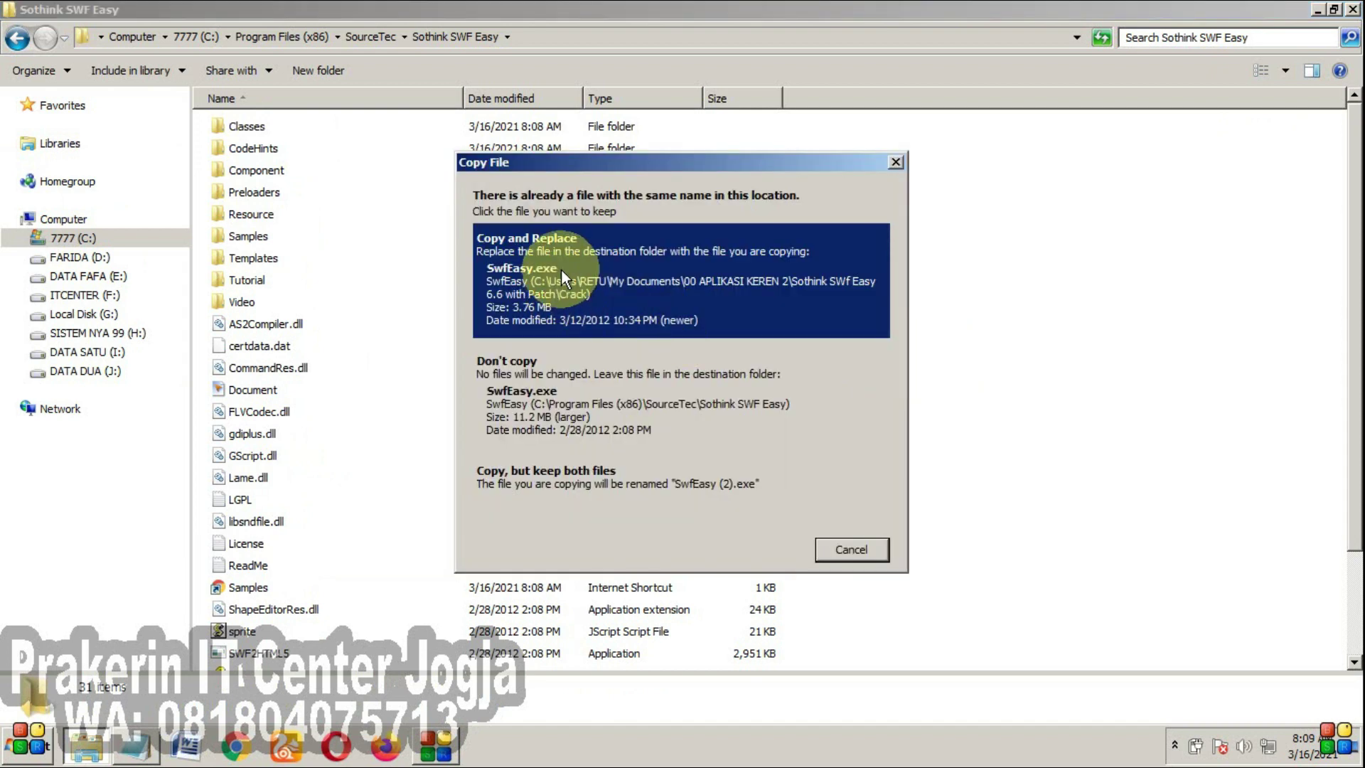
left_click(560, 268)
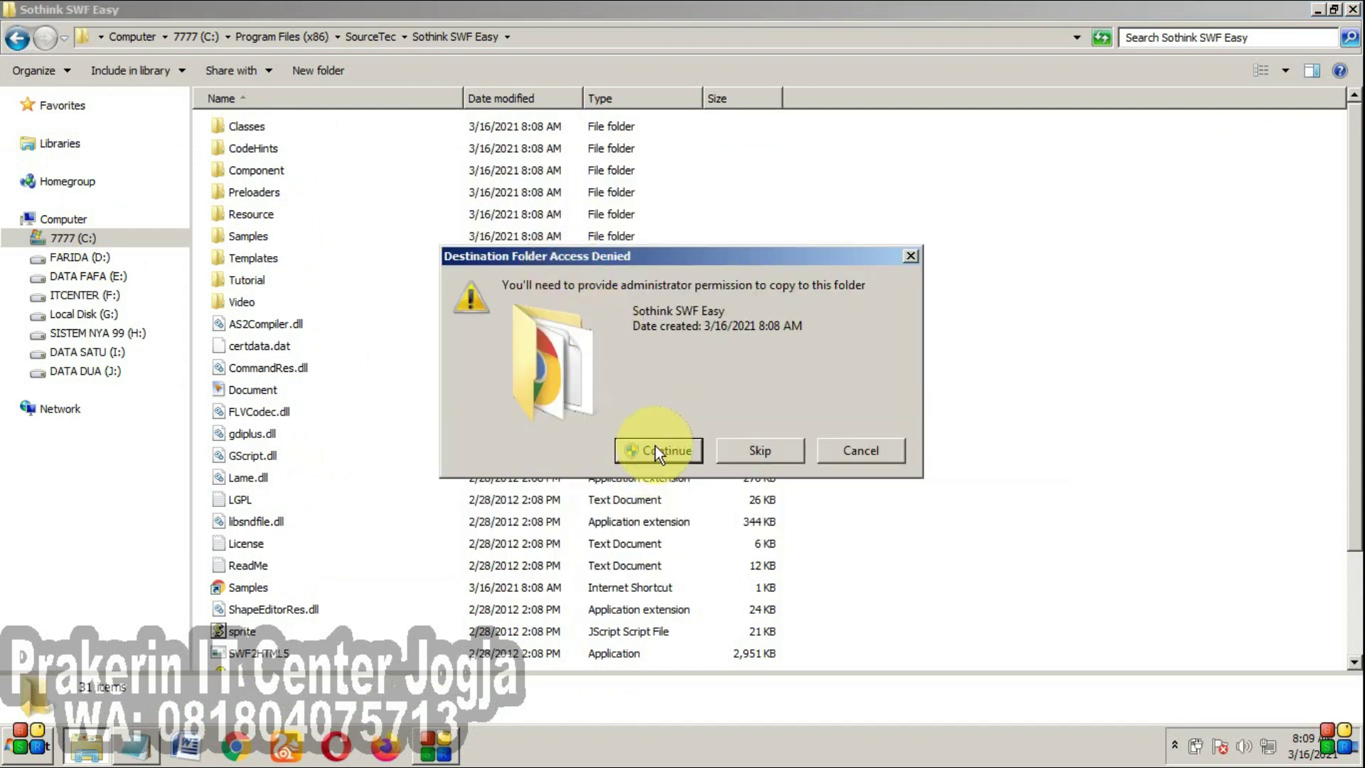
left_click(655, 448)
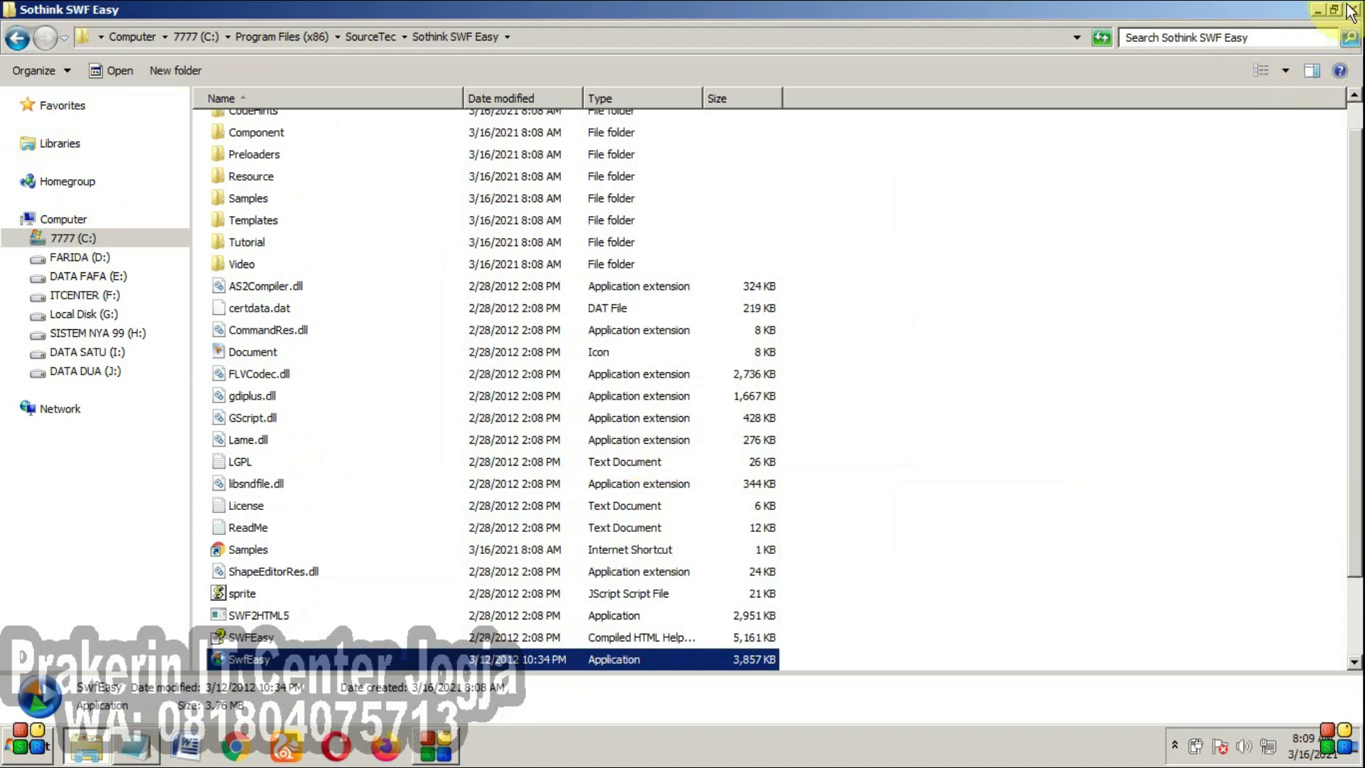
left_click(1350, 9)
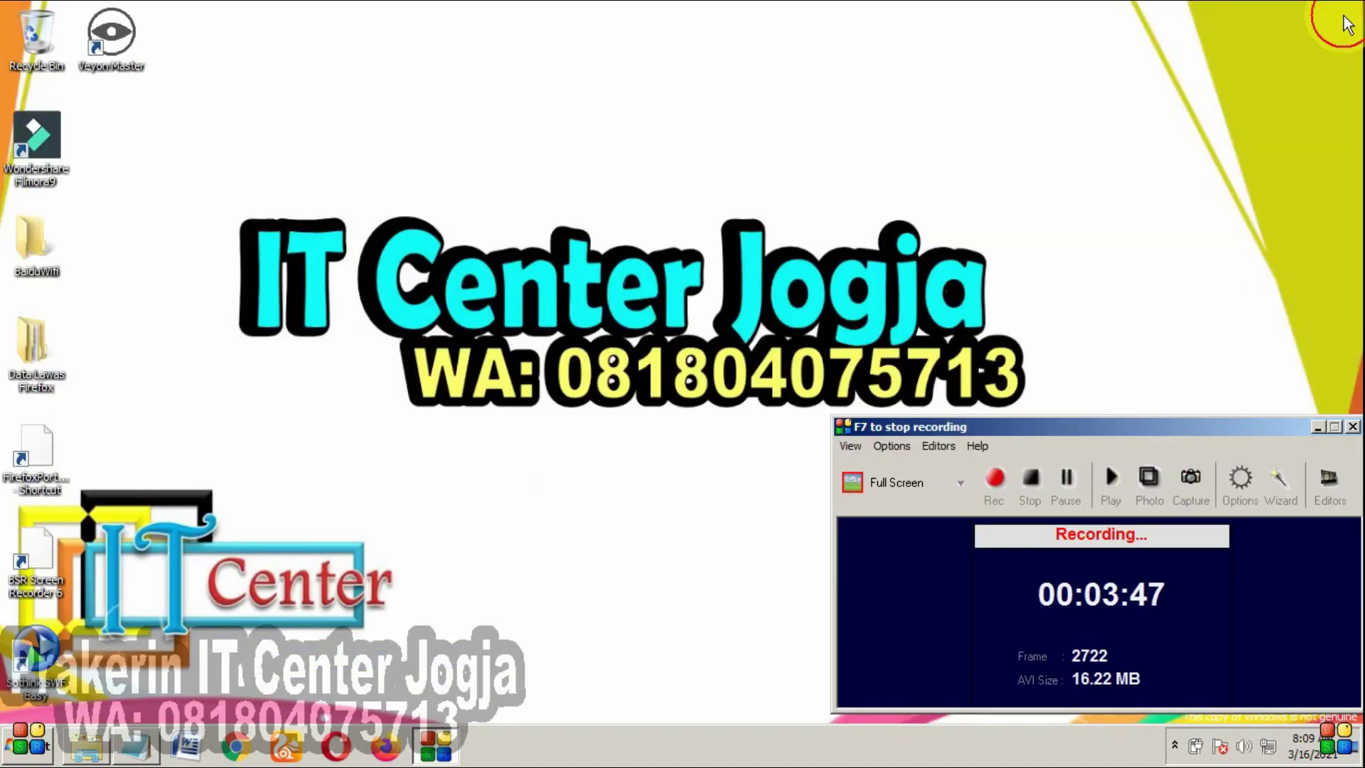
- Launch Sothink SWF Easy from the desktop with a blank document and check its movie preview
double_click(41, 643)
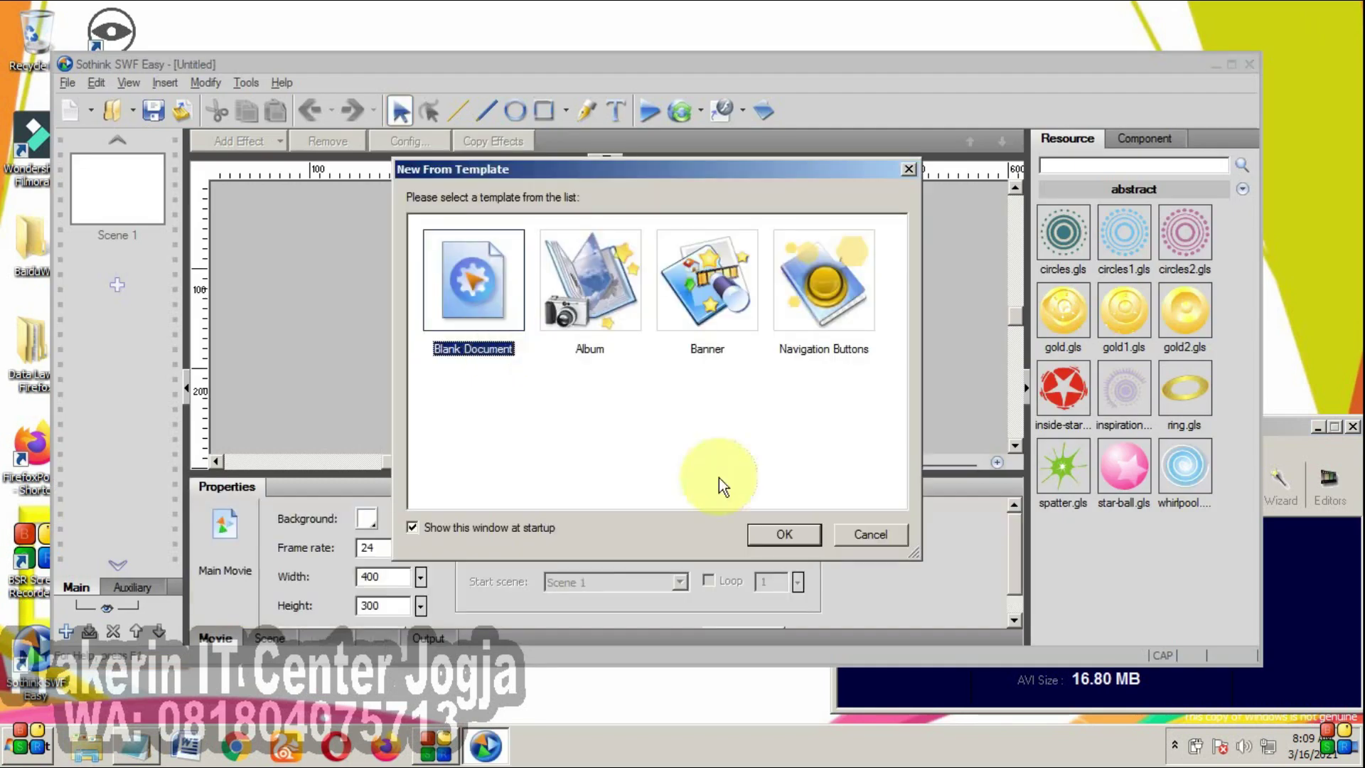
left_click(784, 533)
left_click(645, 110)
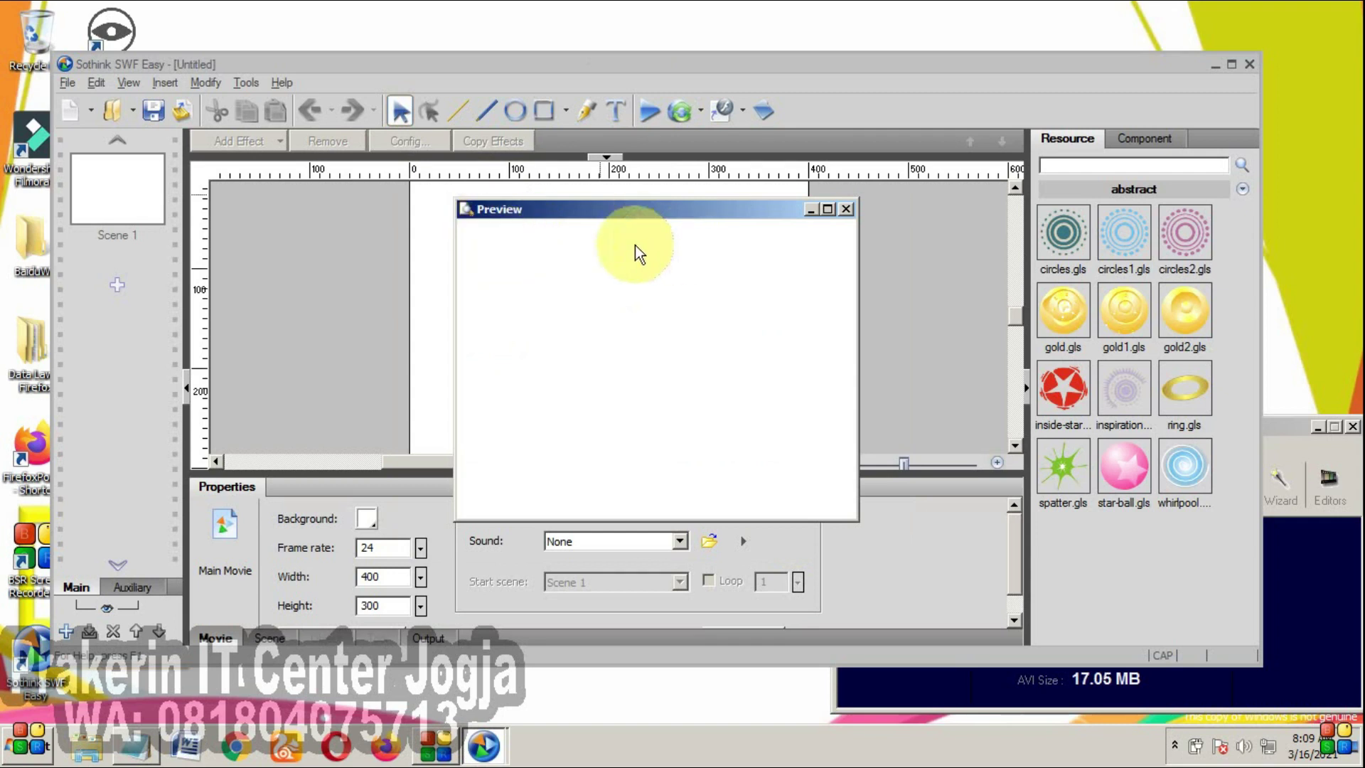
left_click(845, 210)
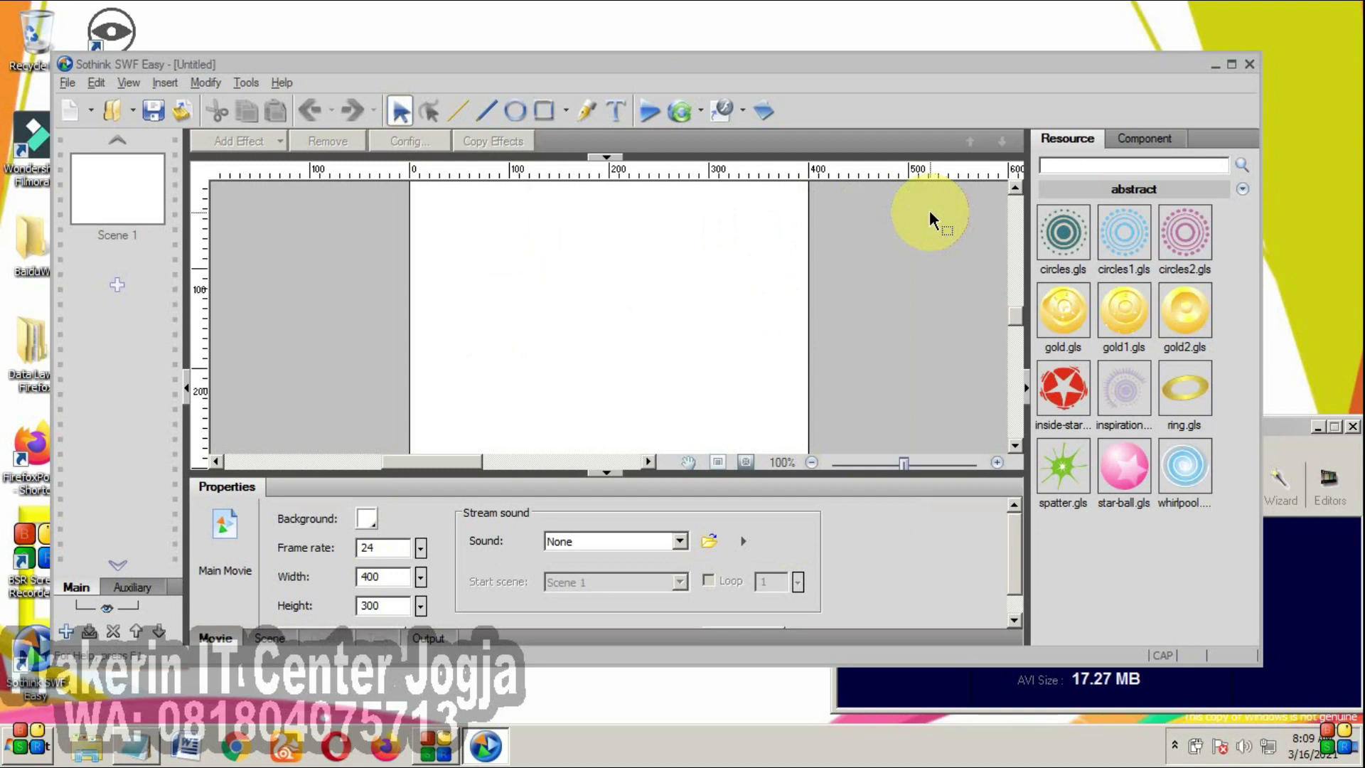
- Maximize the Sothink SWF Easy window and fit the blank canvas to the view
left_click(1231, 65)
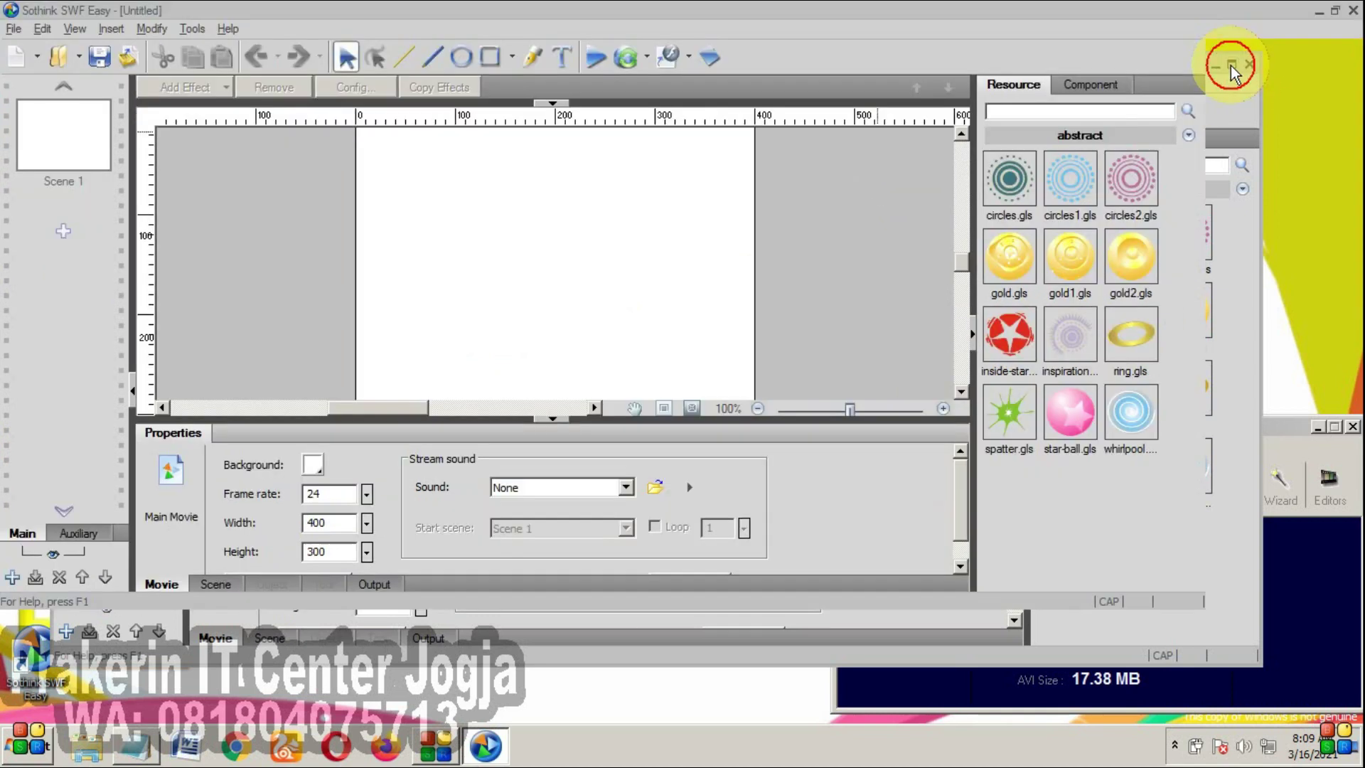
left_click(700, 398)
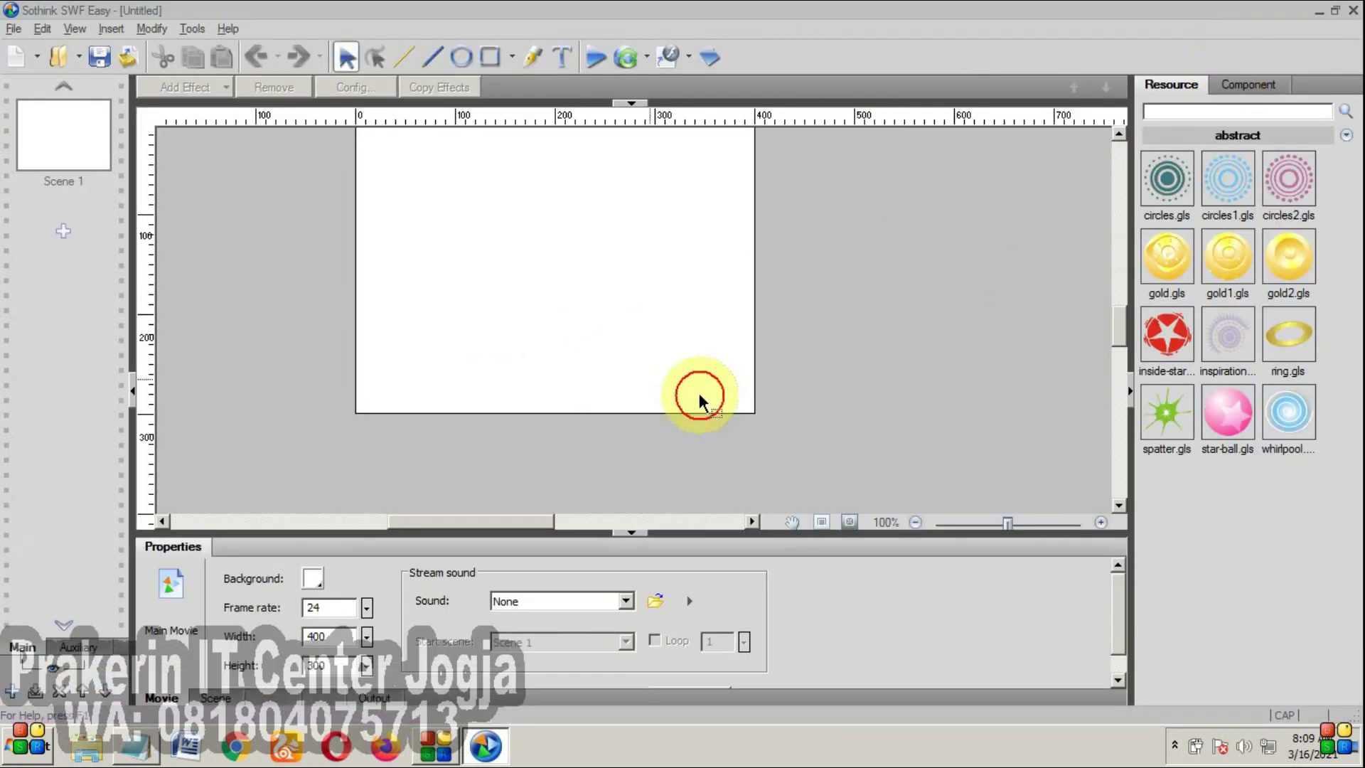
left_click(850, 522)
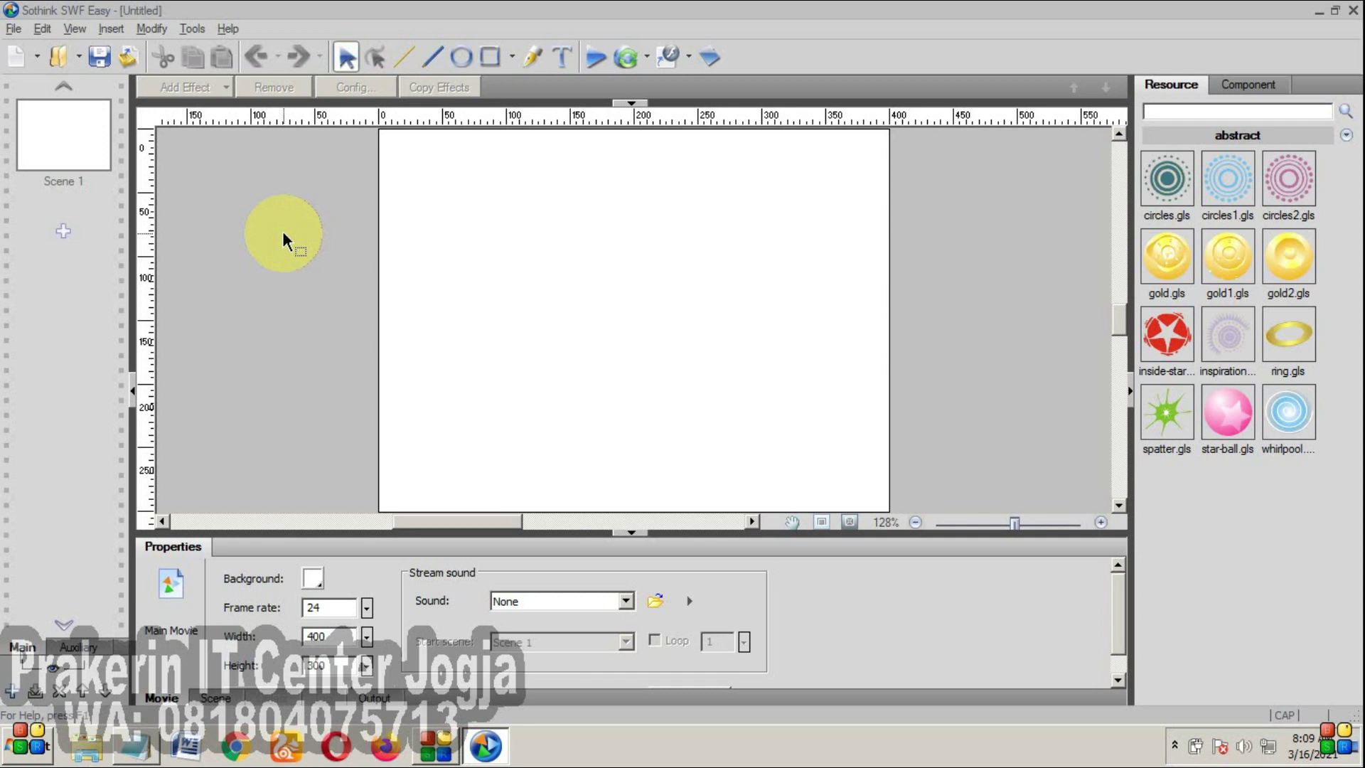
left_click(442, 237)
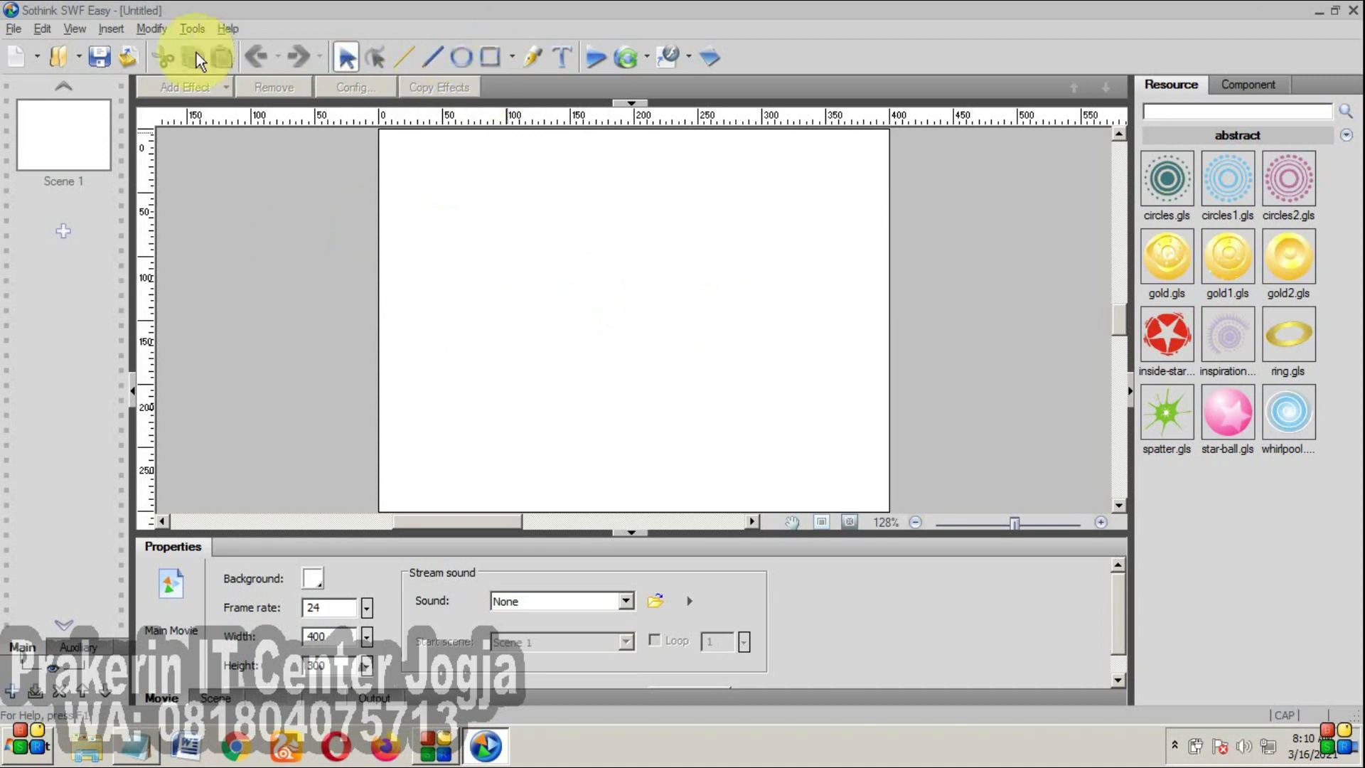
- Start a new document from the Album template and choose the Flip album type
left_click(16, 30)
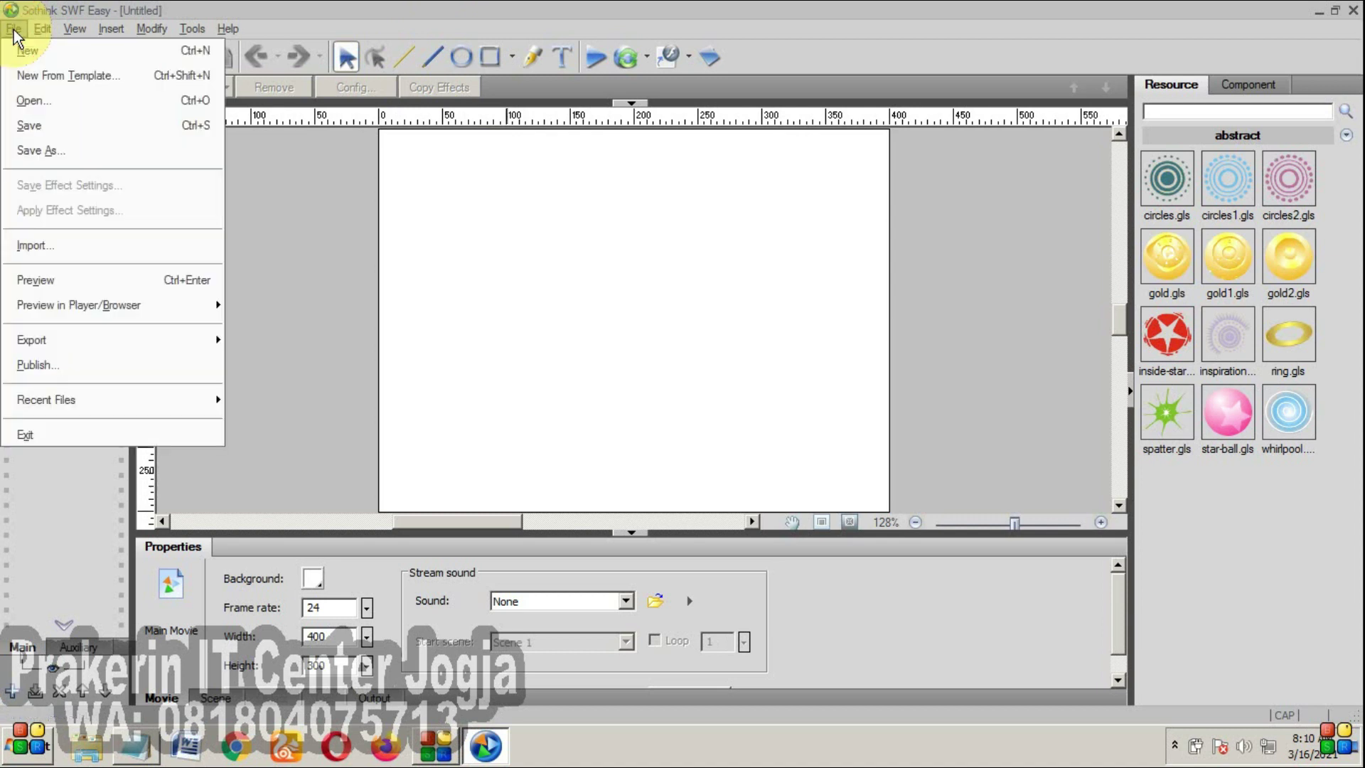
left_click(56, 75)
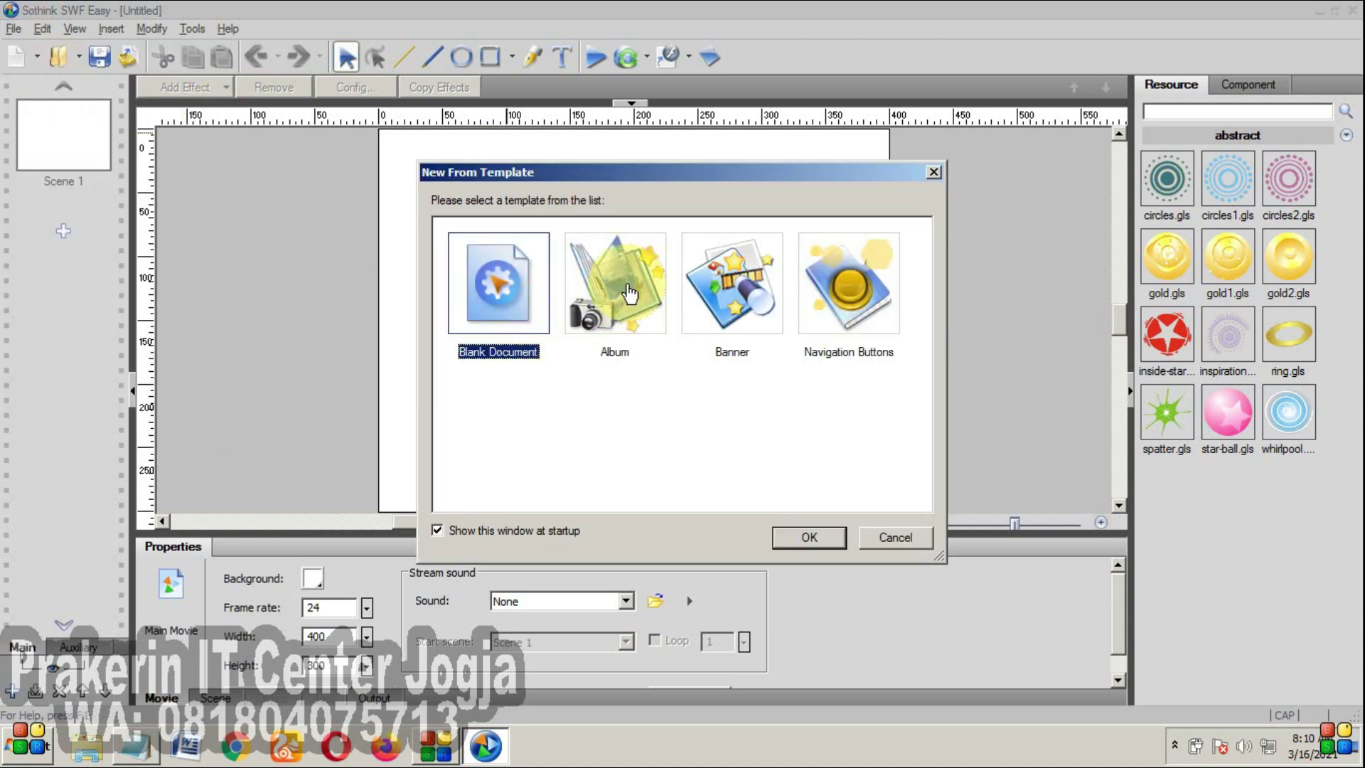
left_click(610, 264)
left_click(798, 537)
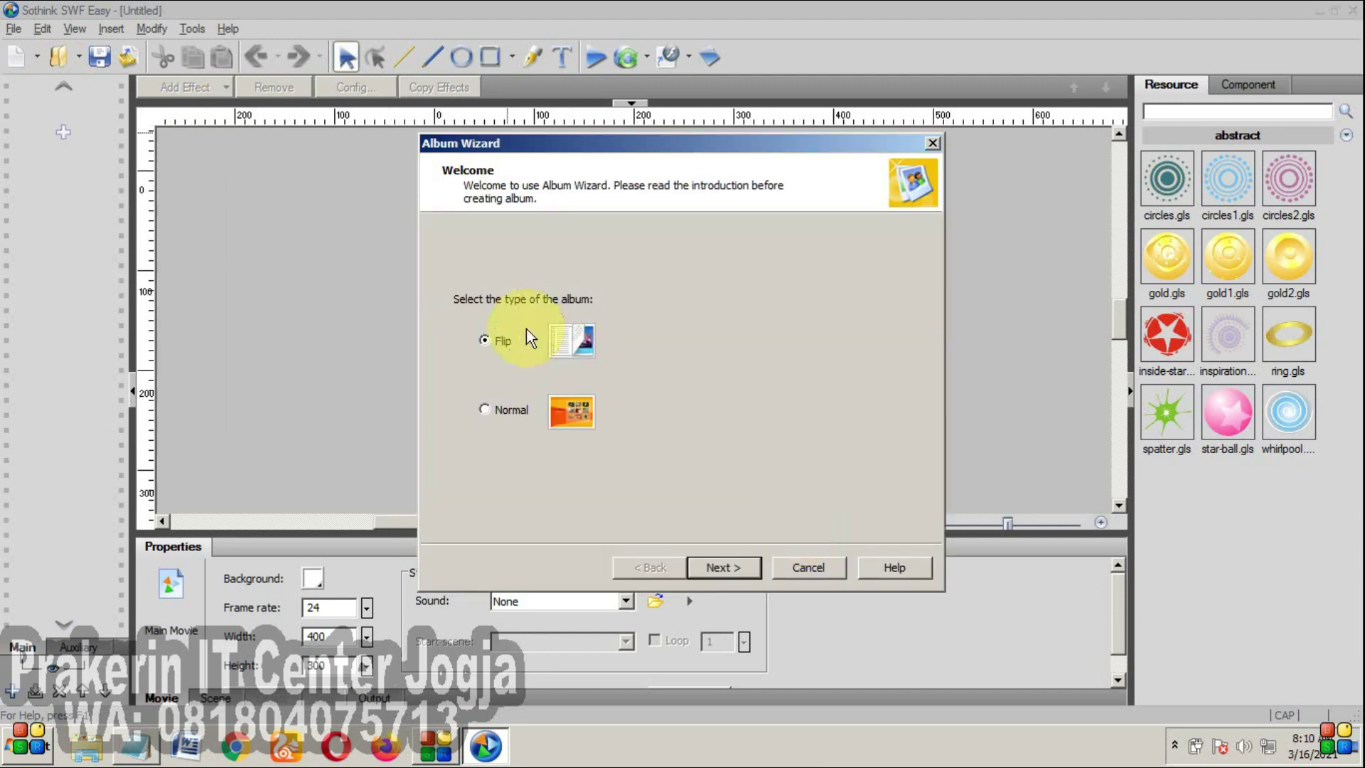
left_click(736, 565)
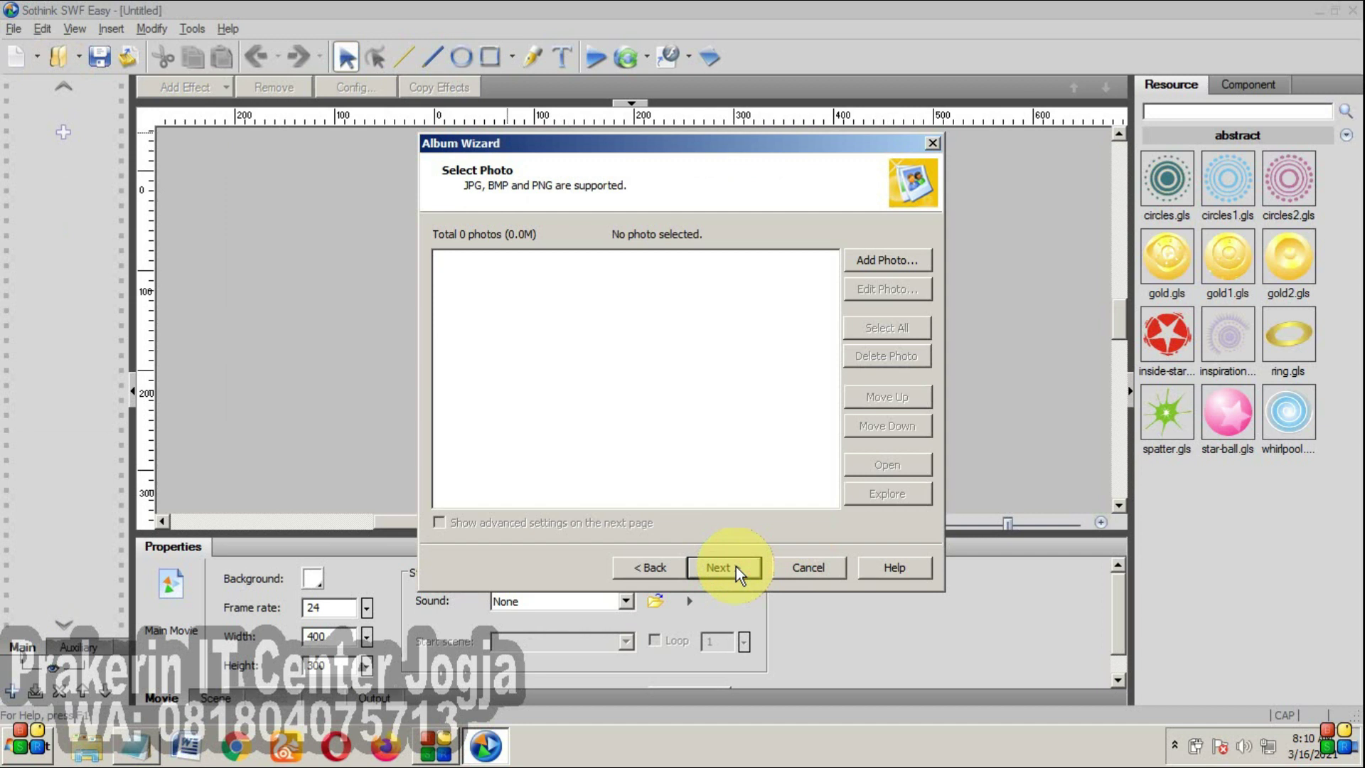
- Add Koala.jpg, Lighthouse.jpg and Penguins.jpg to the album and proceed to the flip settings
left_click(898, 260)
left_click(459, 356)
double_click(585, 293)
left_click(558, 299)
double_click(558, 299)
left_click_drag(760, 360, 597, 471)
left_click(914, 518)
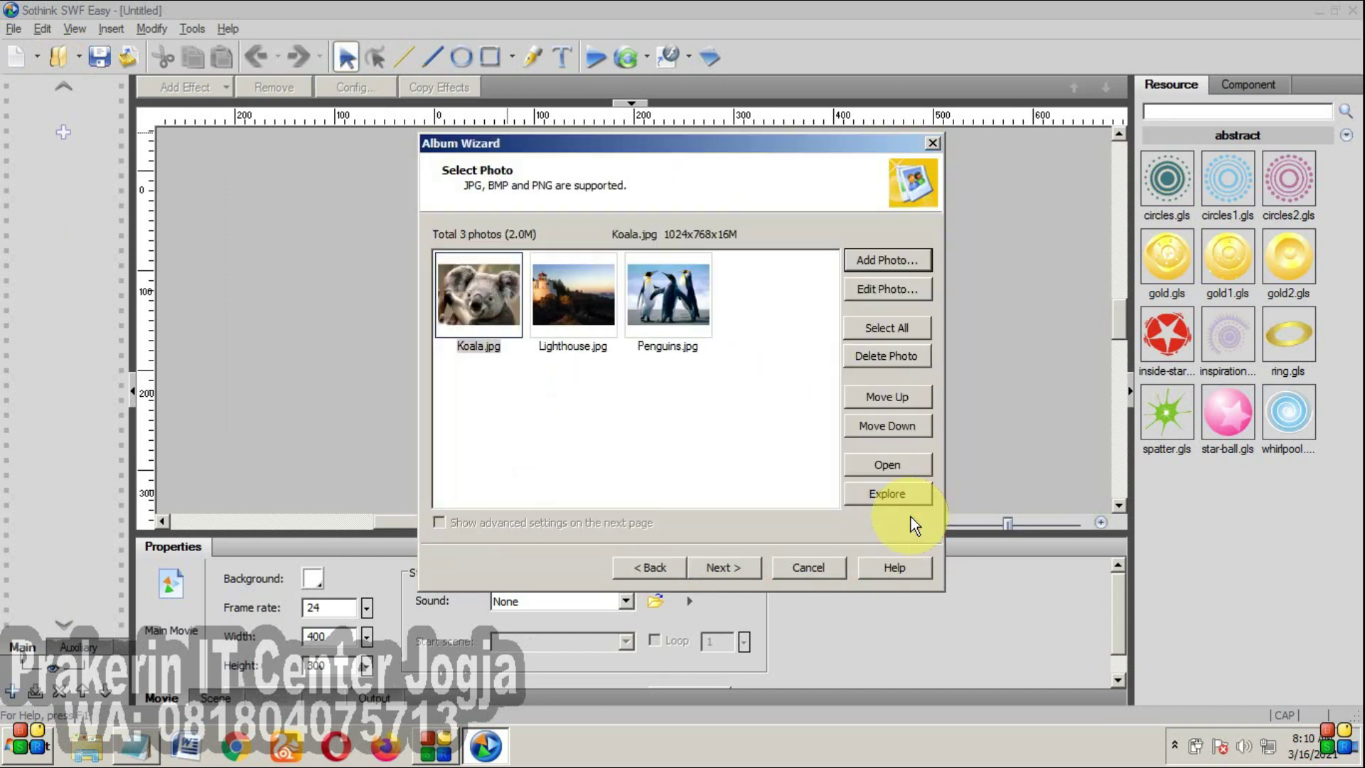
left_click(739, 571)
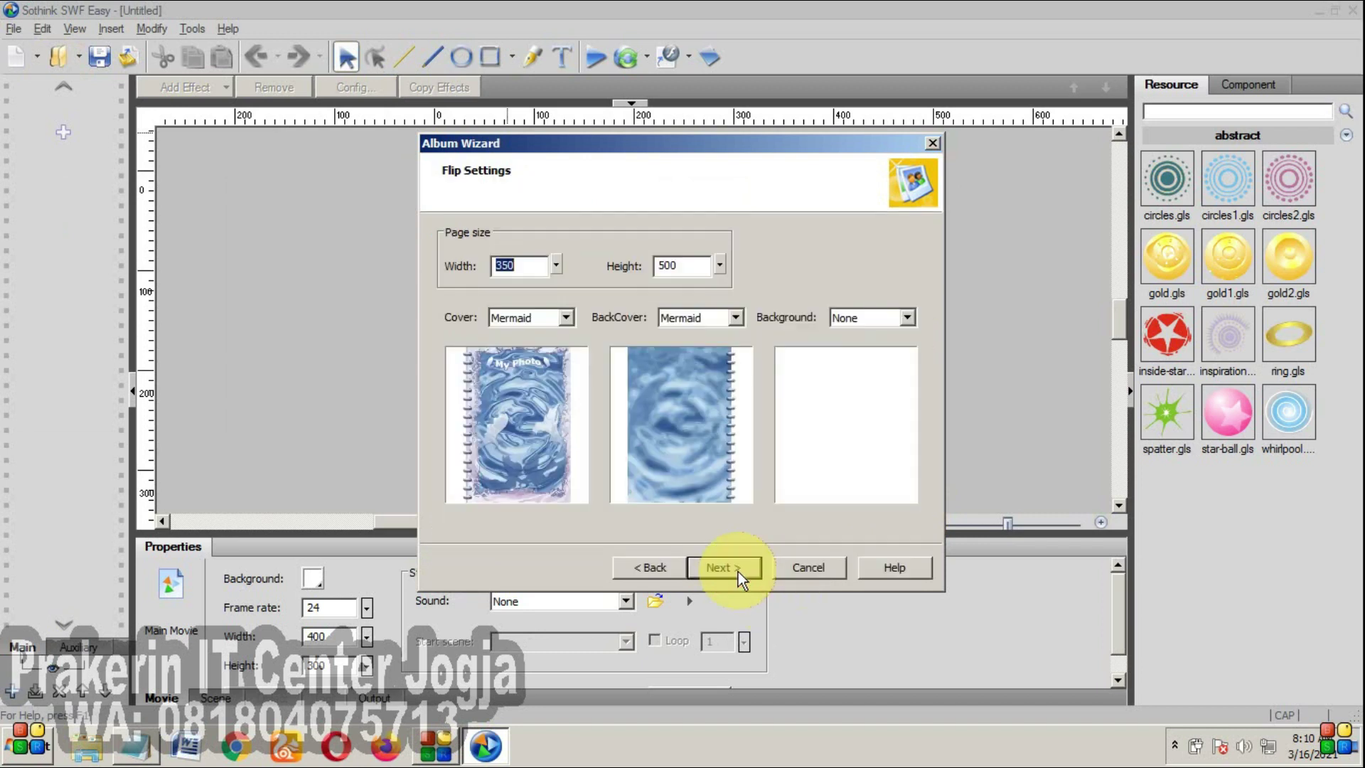
- Try the Ancient and Magic designs for the cover and Seek for the back cover
left_click(548, 315)
left_click(521, 390)
left_click(548, 318)
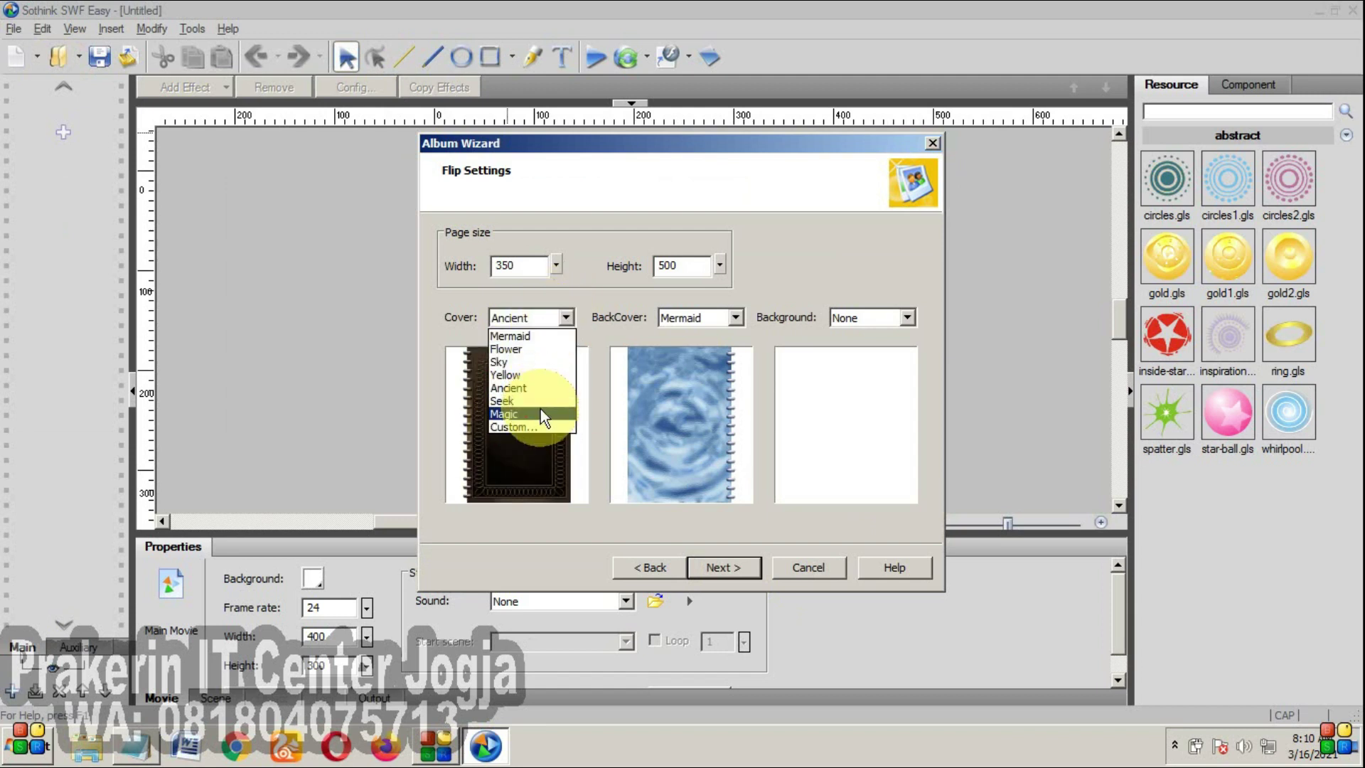
left_click(541, 408)
left_click(676, 317)
left_click(679, 394)
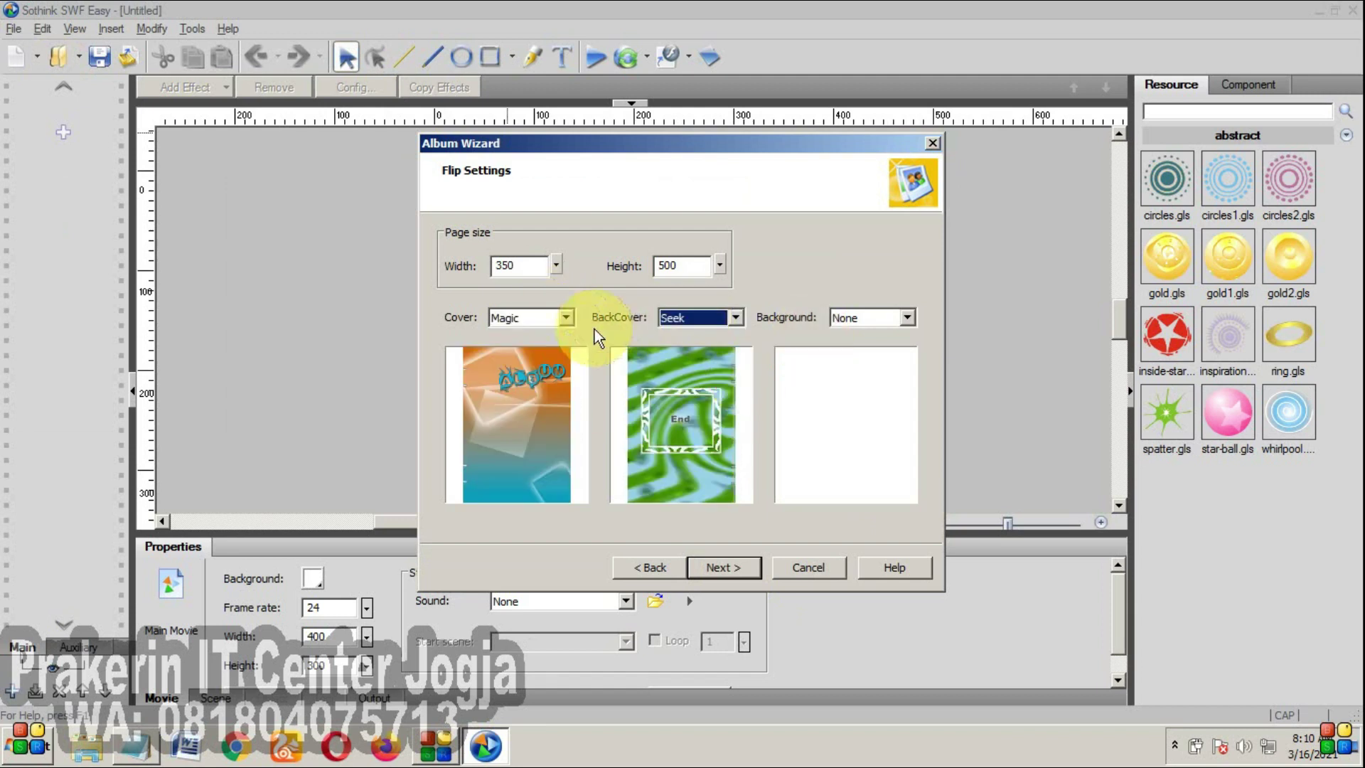
- Set the cover, back cover and background to Flower, and generate the flip album
left_click(546, 324)
left_click(527, 347)
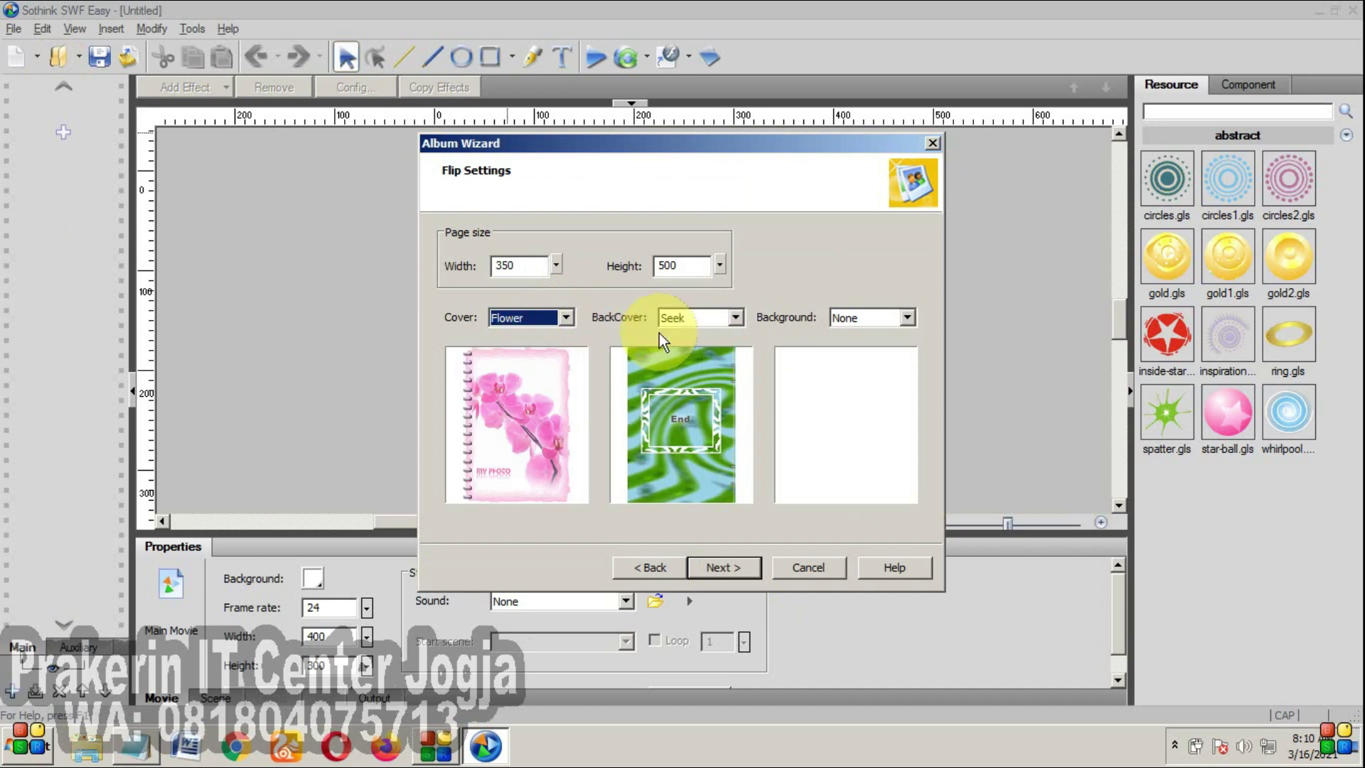
left_click(672, 318)
left_click(678, 361)
left_click(842, 317)
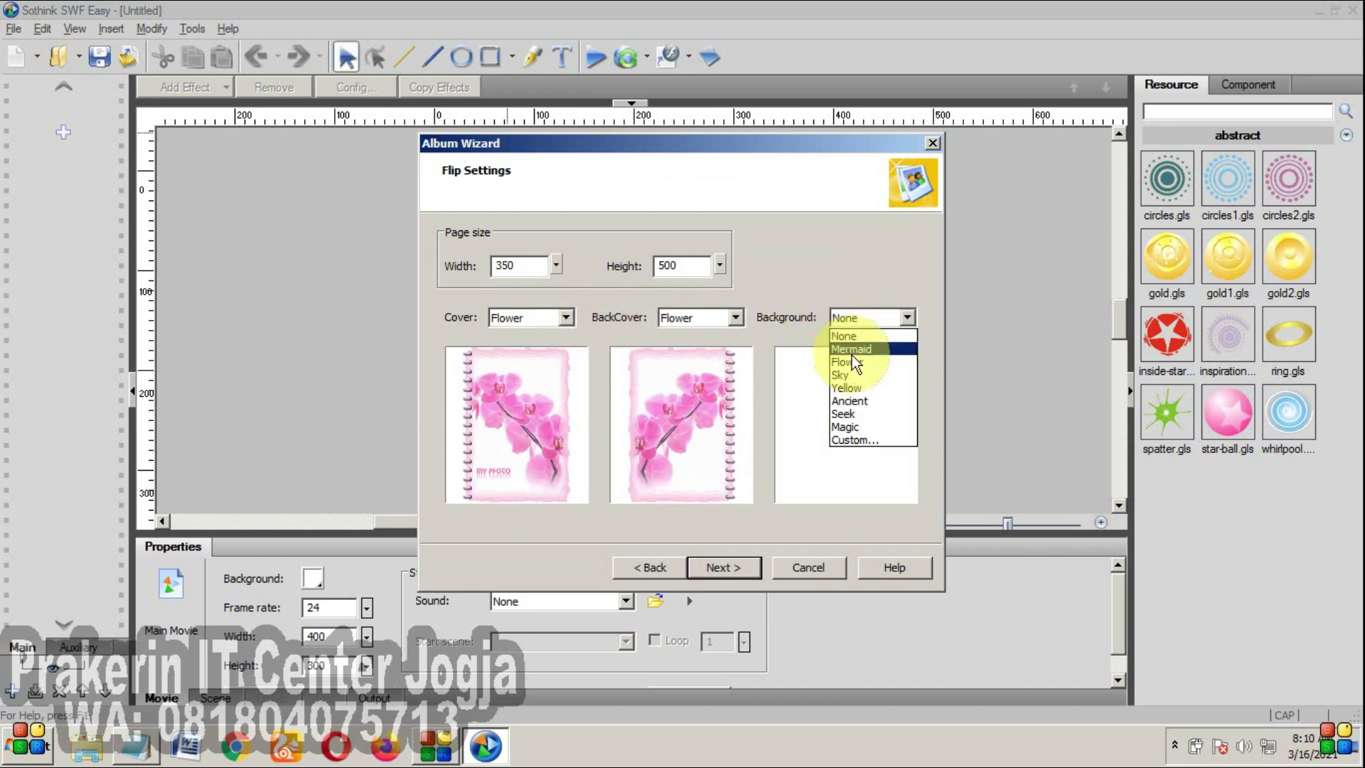
left_click(853, 361)
left_click(744, 568)
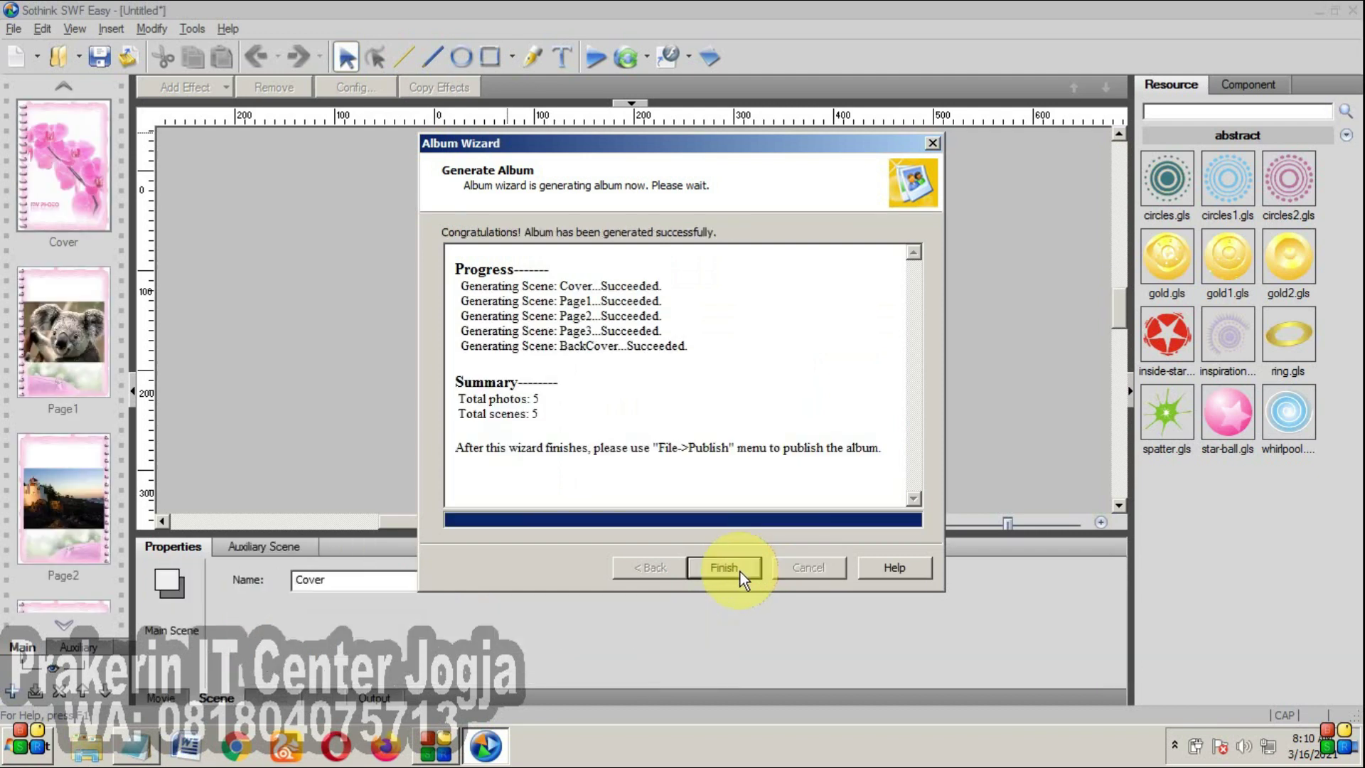
left_click(723, 567)
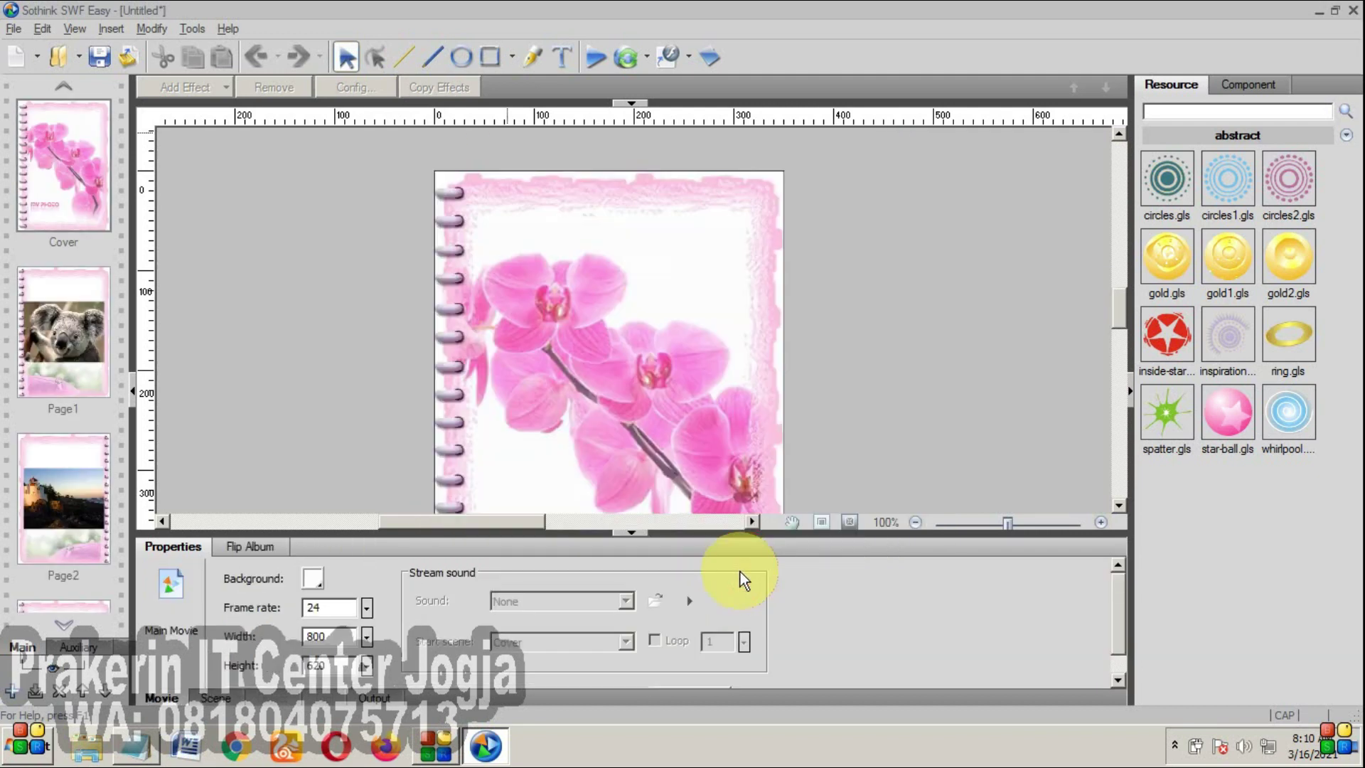
- Preview the flip album in a maximized window, page forward to the back cover, and return to the first page
left_click(596, 57)
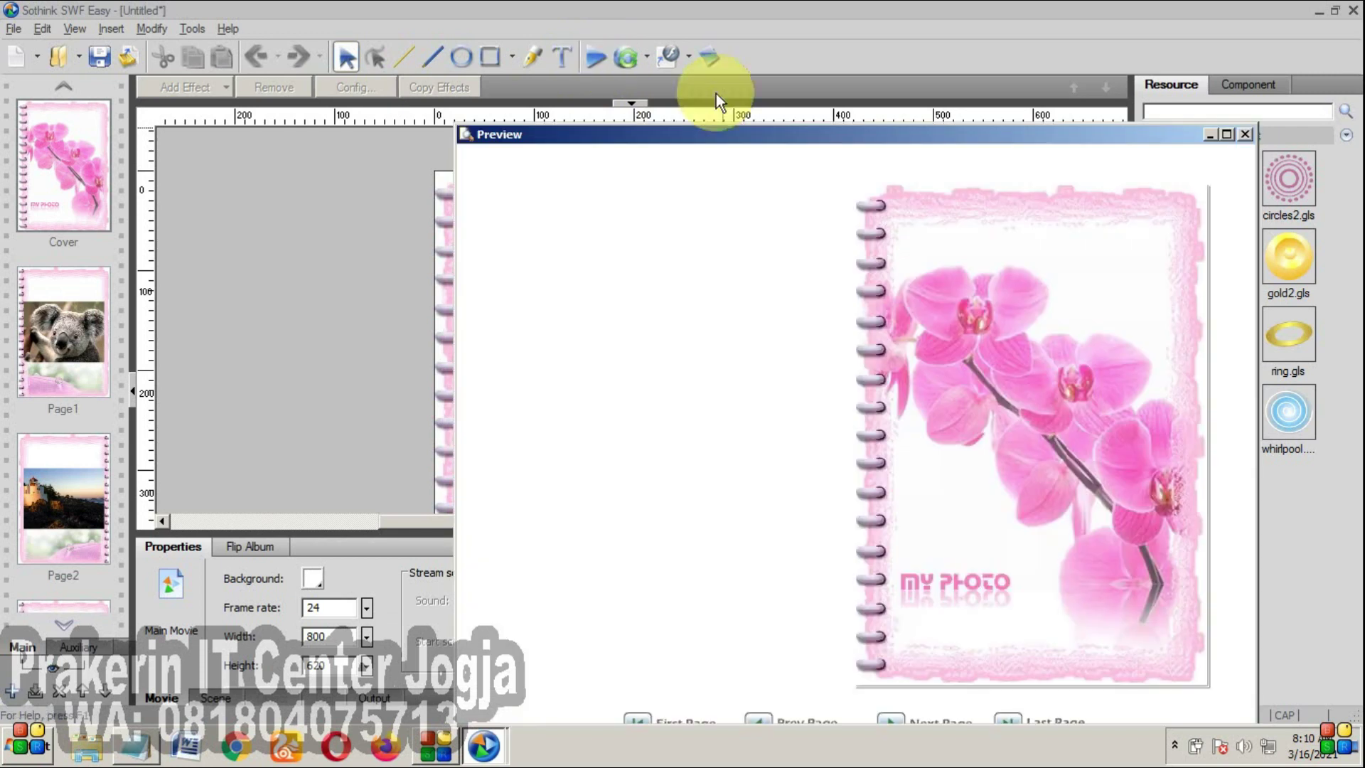
left_click(1226, 135)
left_click(759, 683)
left_click(759, 682)
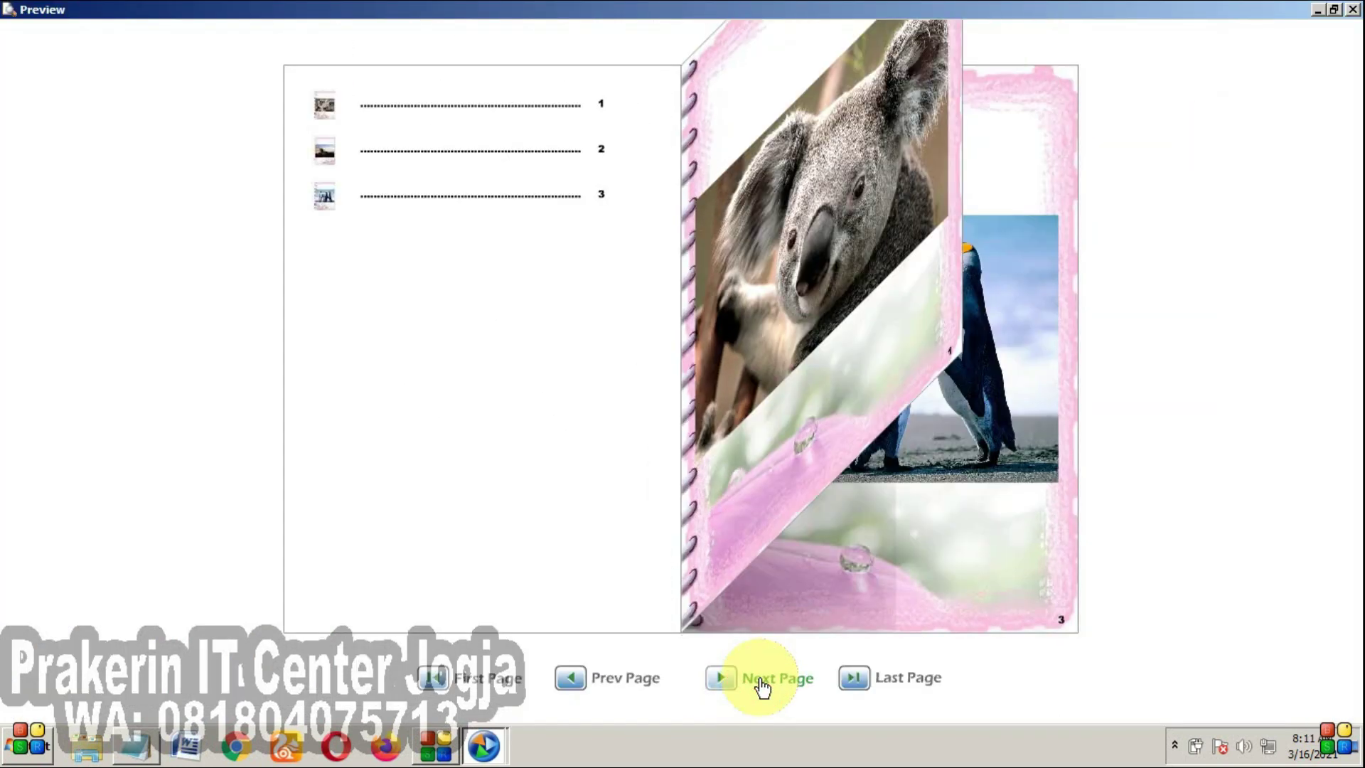
left_click(759, 682)
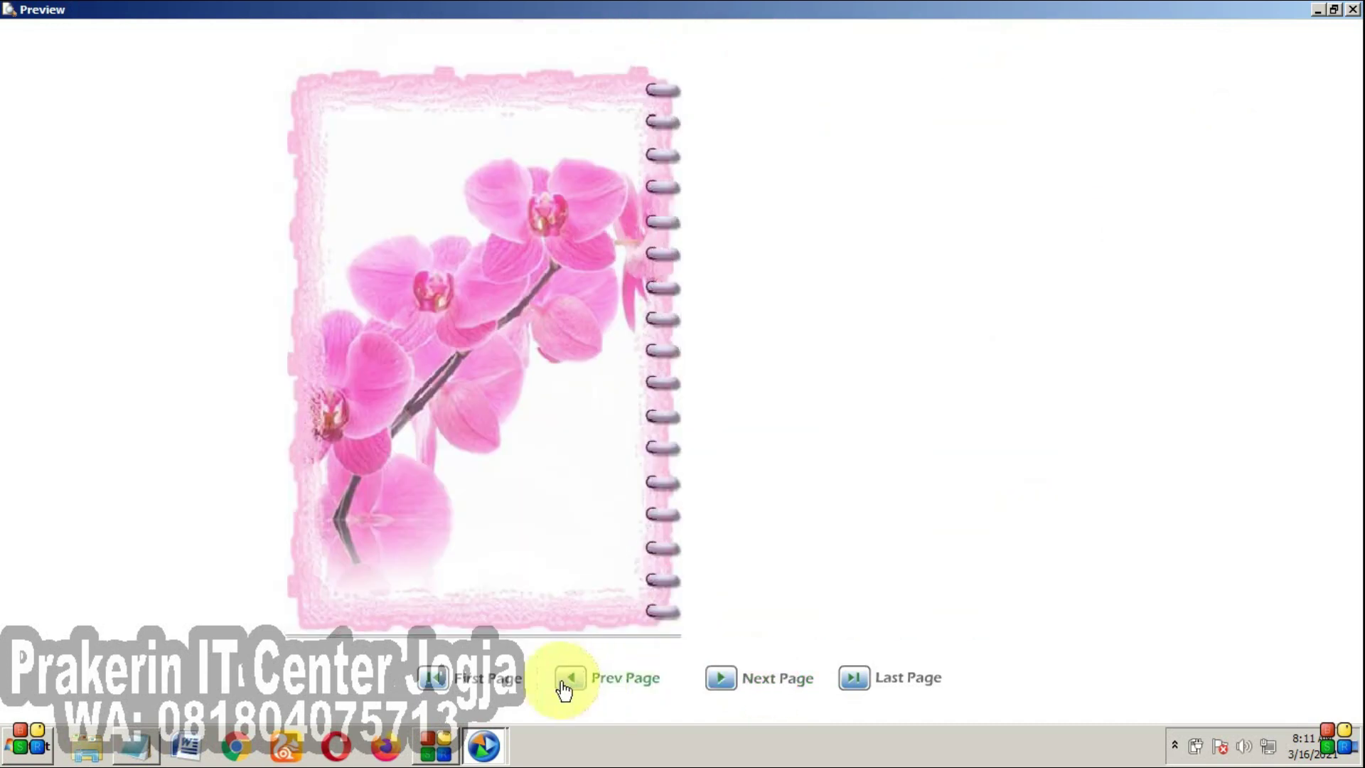
left_click(466, 682)
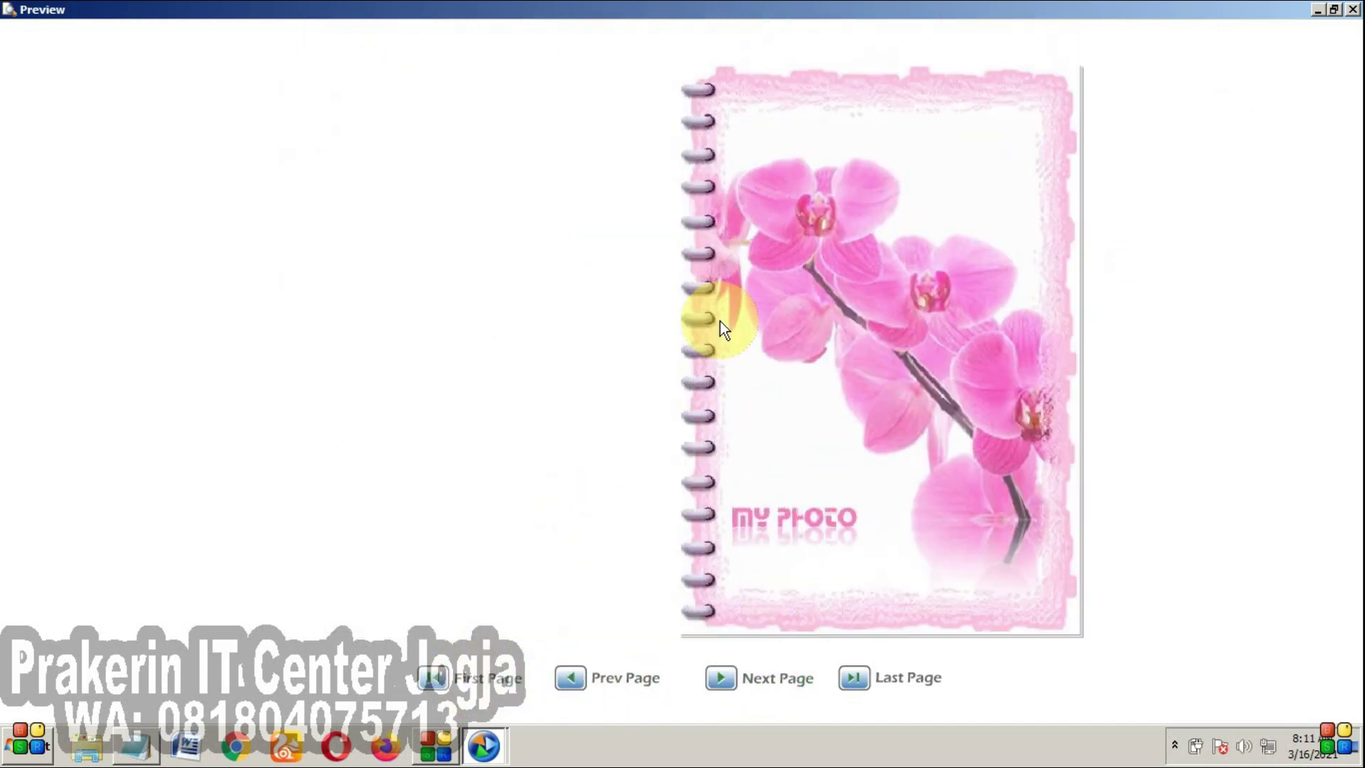
- Flip through the album preview again, going forward, back and to the first page, and close the preview
left_click(773, 672)
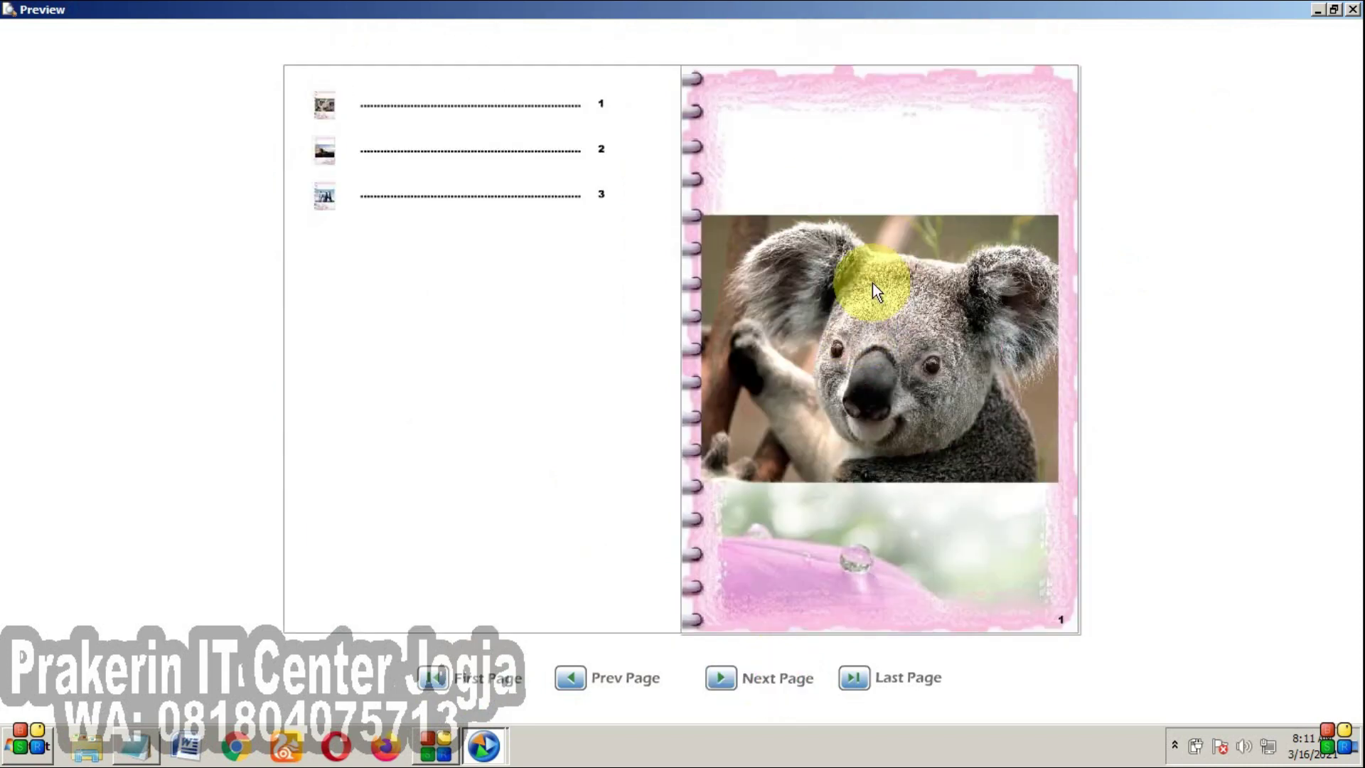
left_click(782, 678)
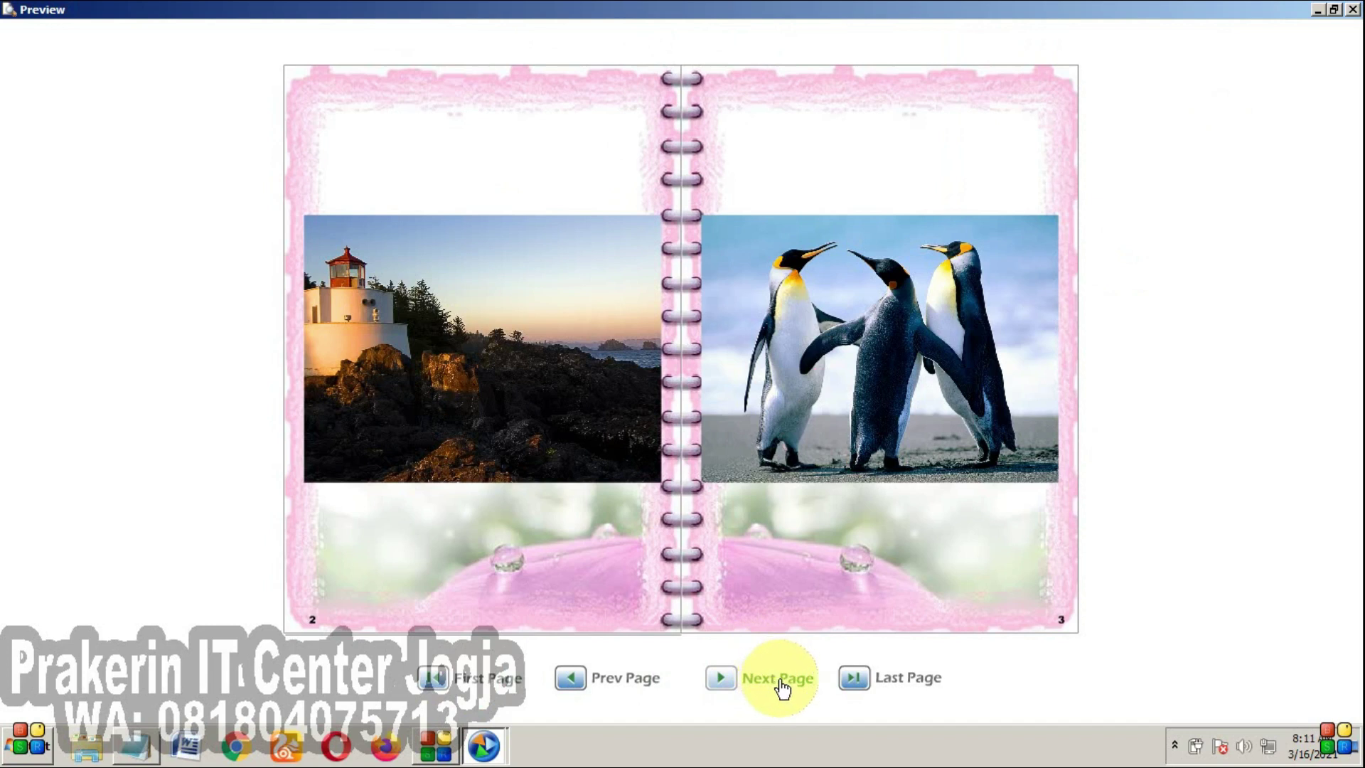
left_click(628, 693)
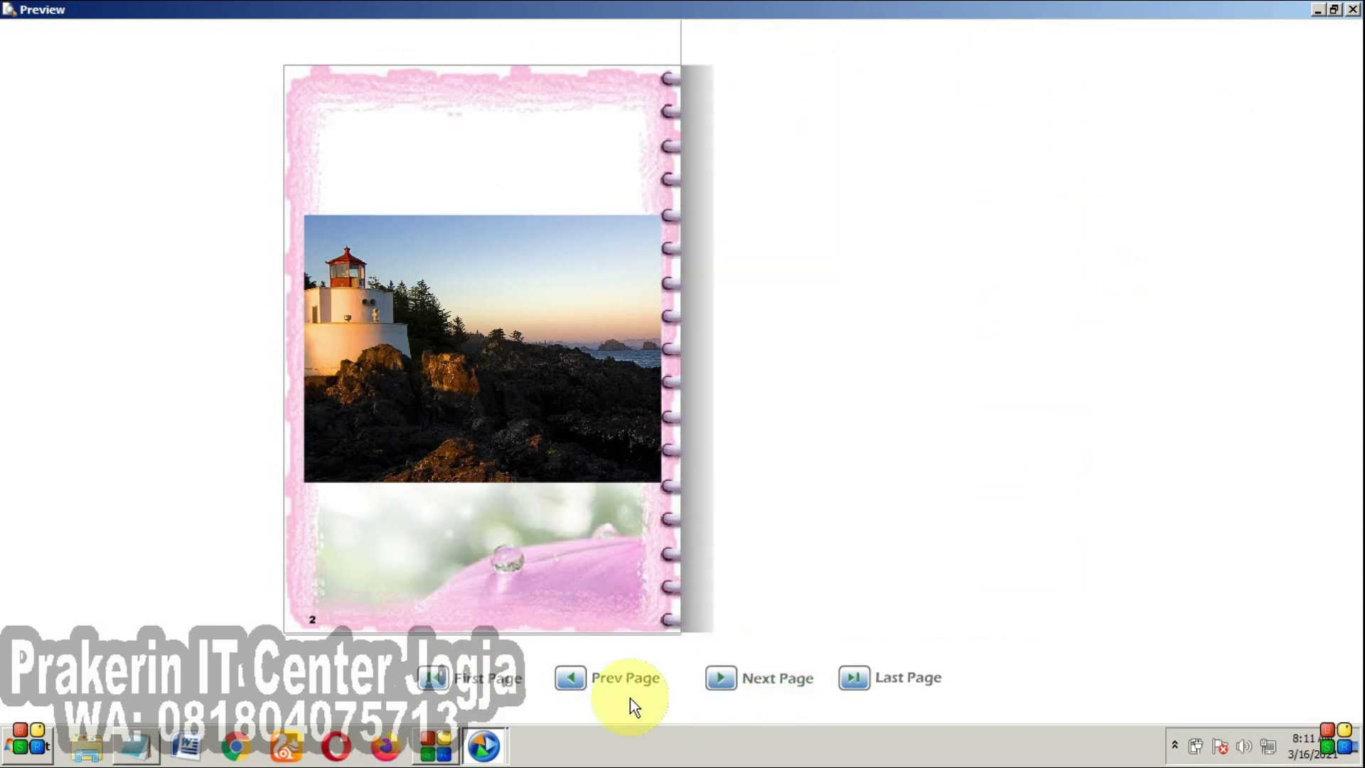
left_click(471, 690)
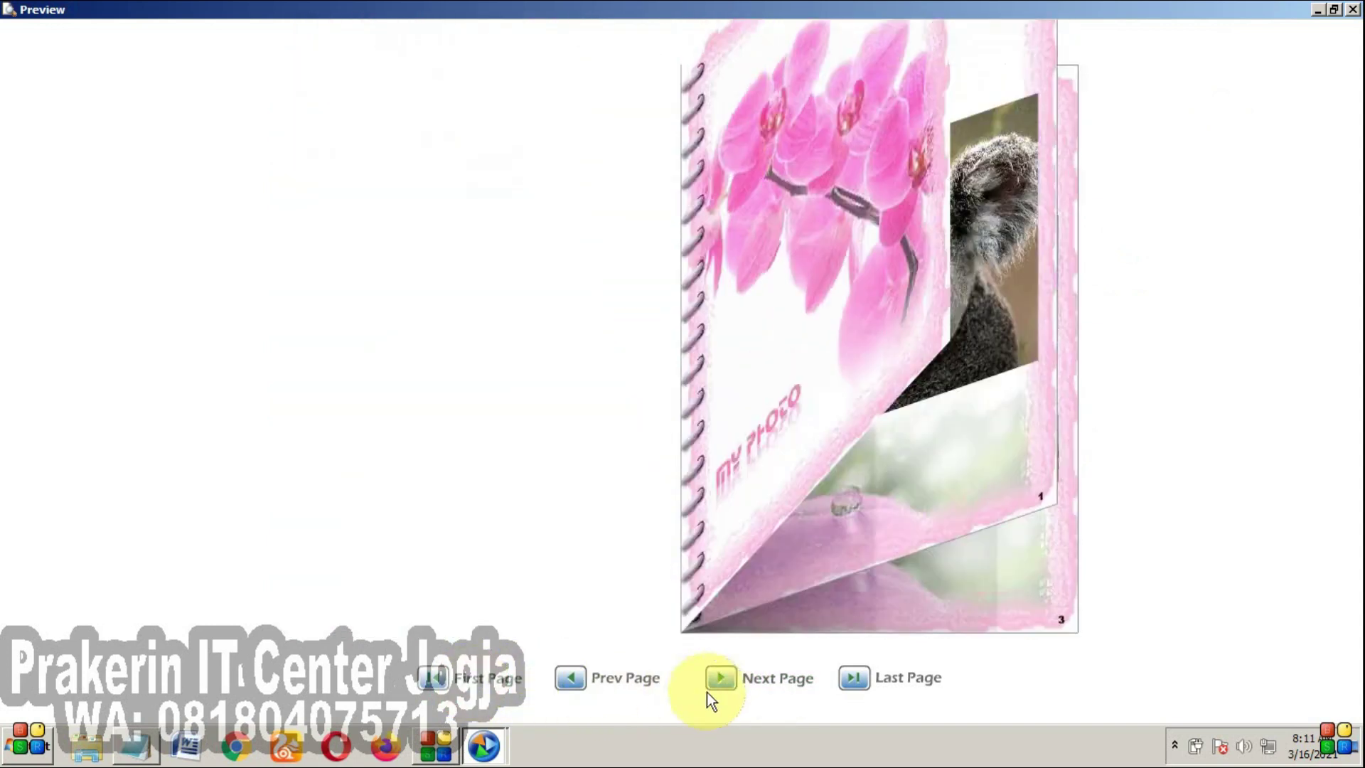
left_click(780, 681)
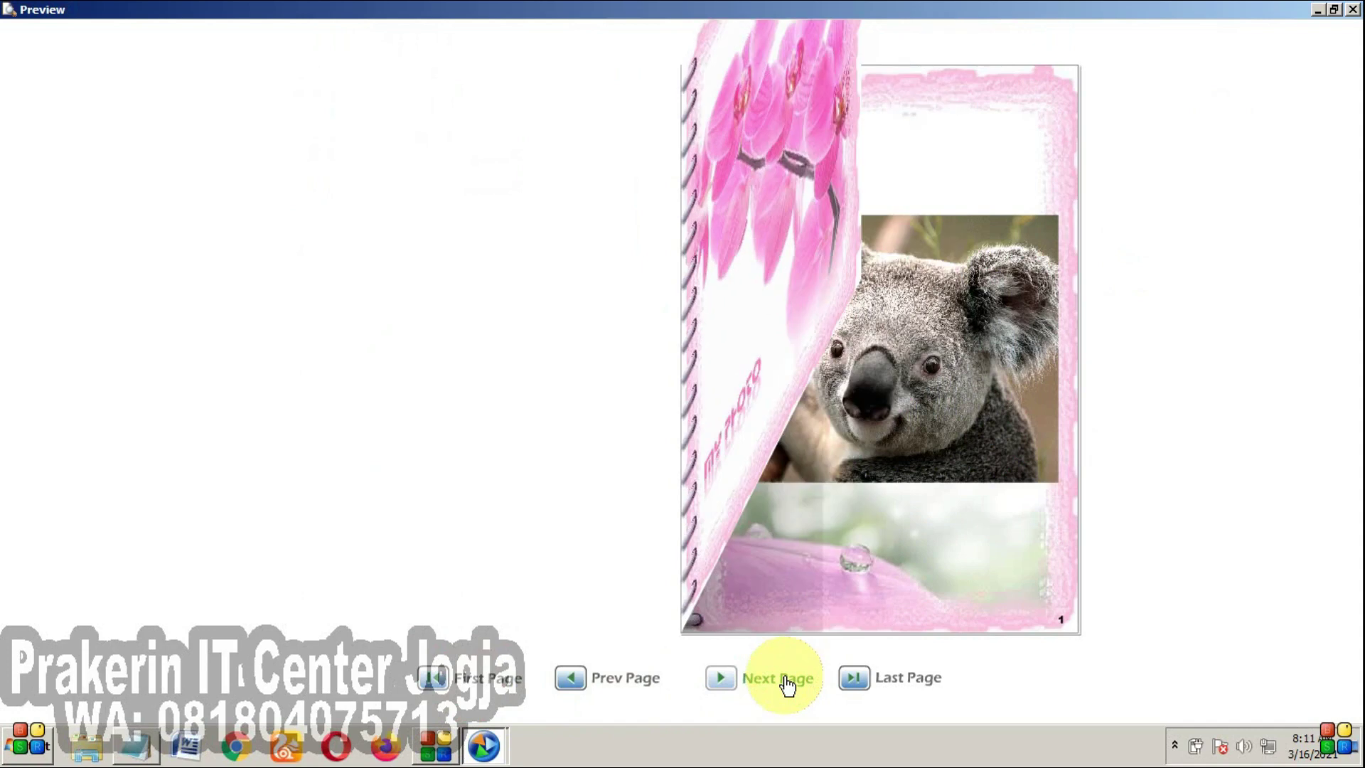
left_click(1333, 9)
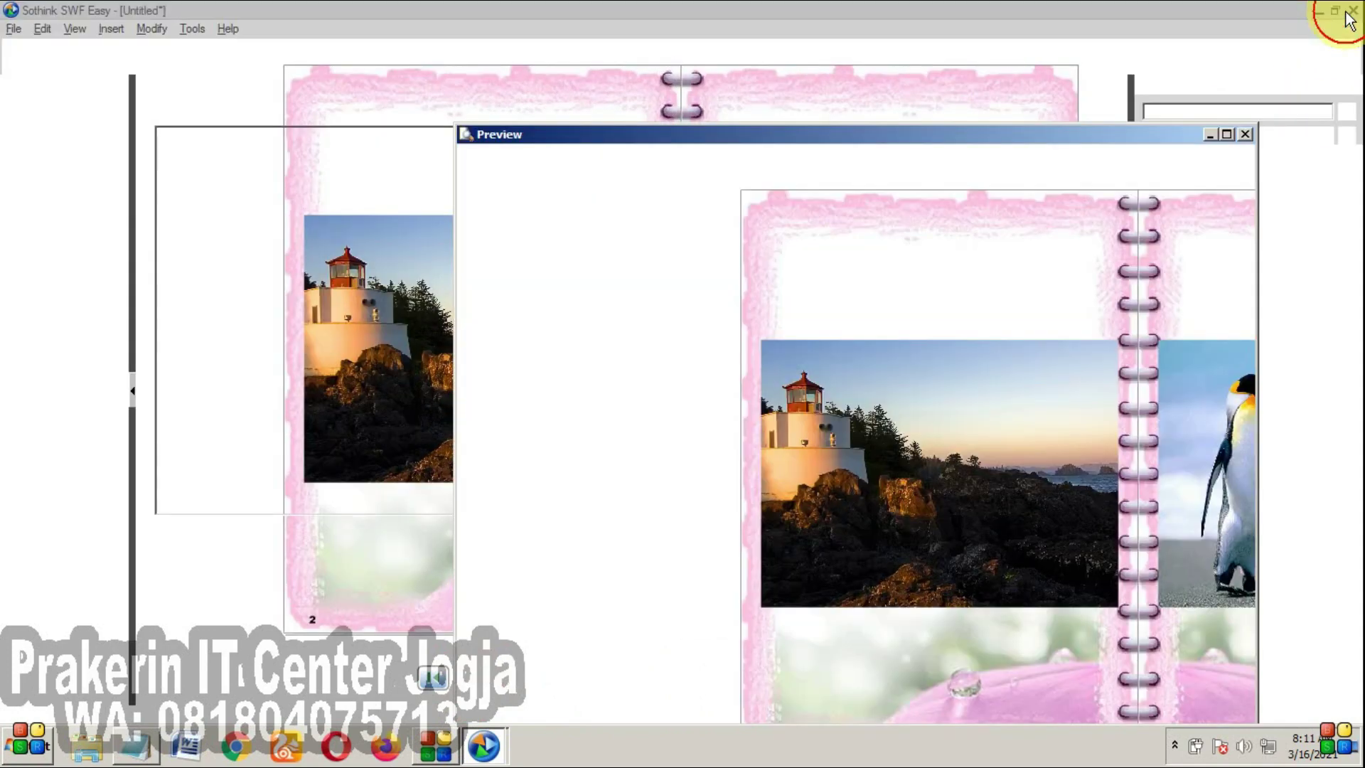
left_click(1245, 135)
- Select the Cover page and collapse the properties area to enlarge the canvas
left_click(78, 172)
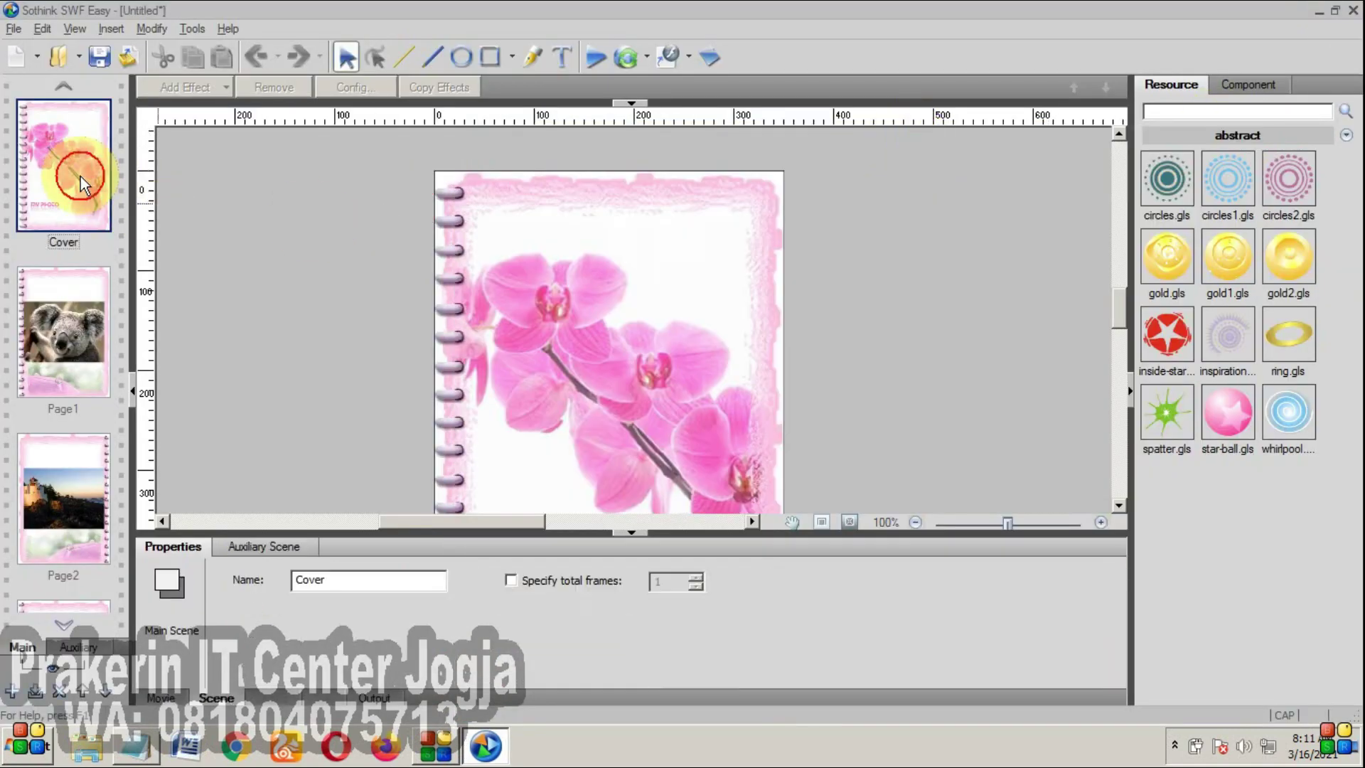
left_click(631, 531)
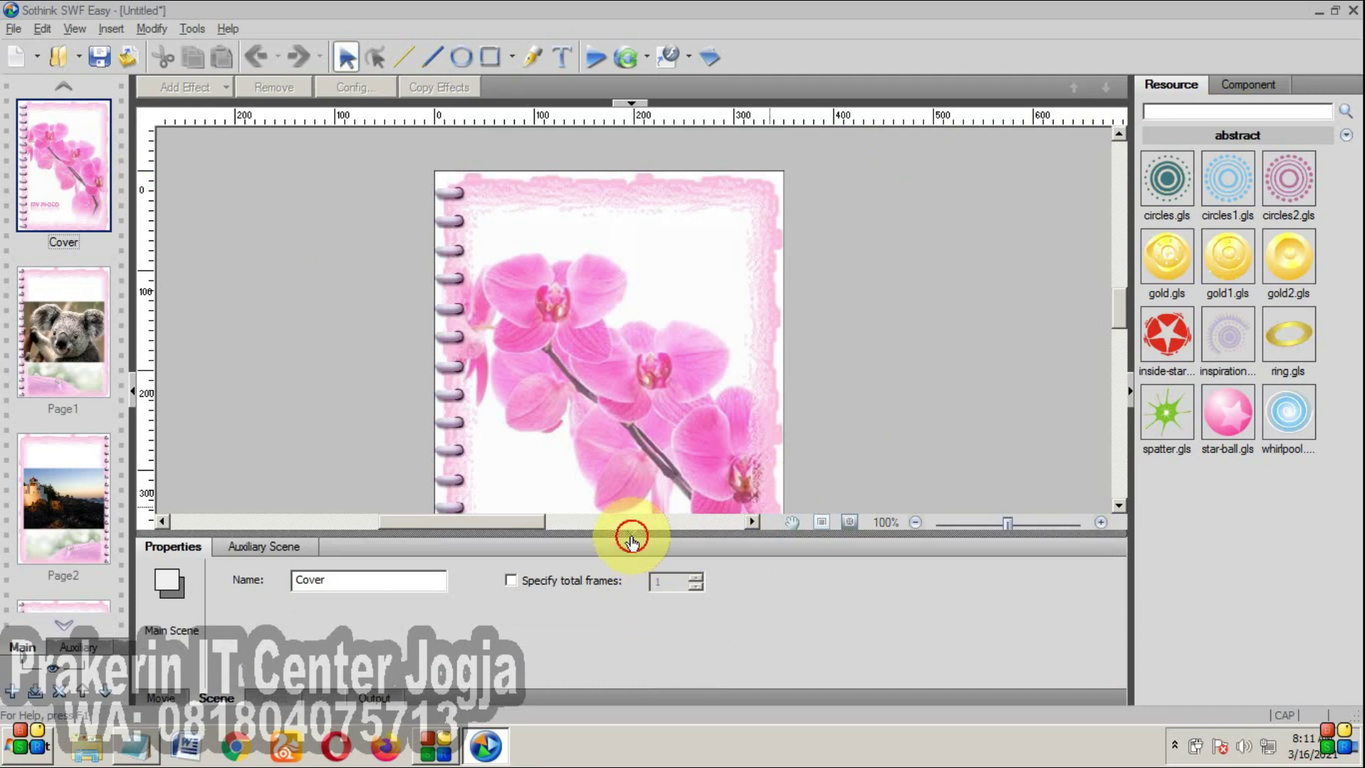
left_click(664, 547)
- Search the resource library for DYNAMIC
left_click(1180, 113)
type("DYNSMI")
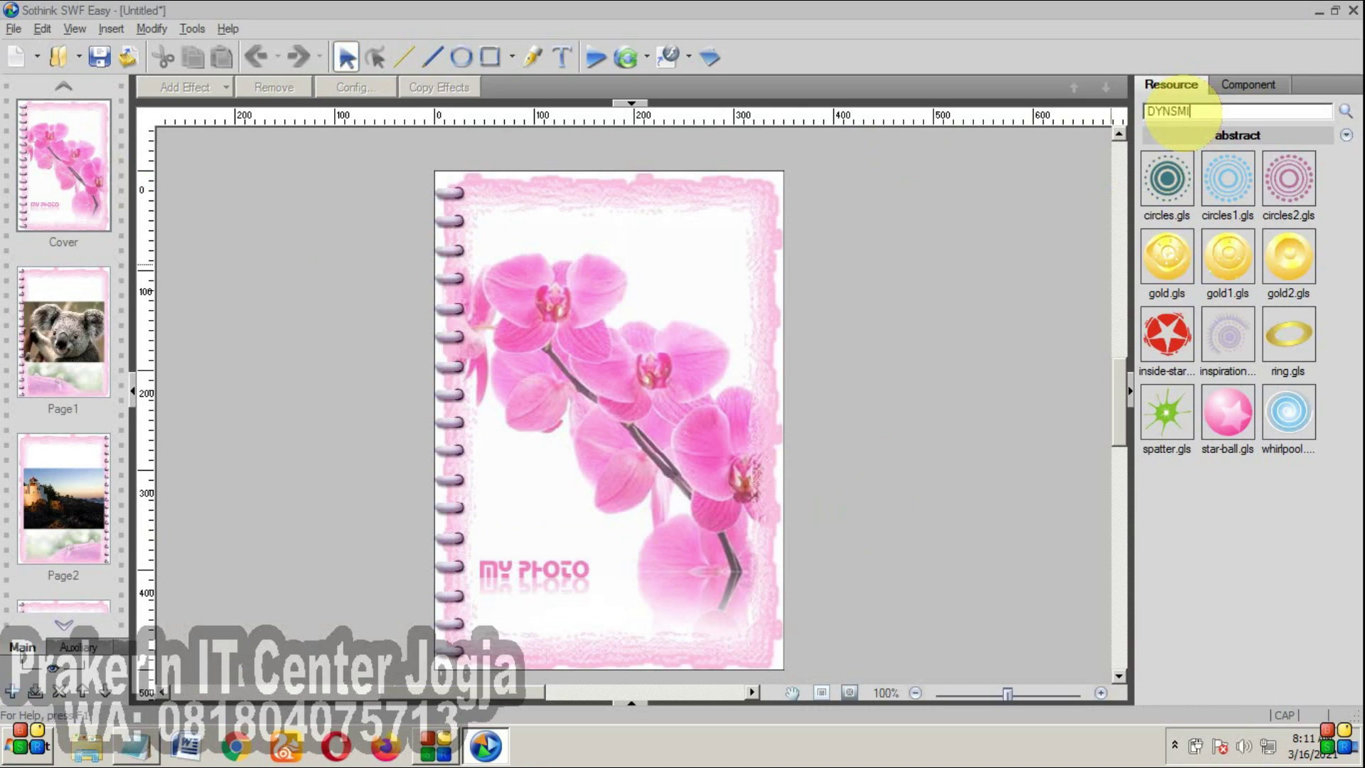
type("C")
key("Return")
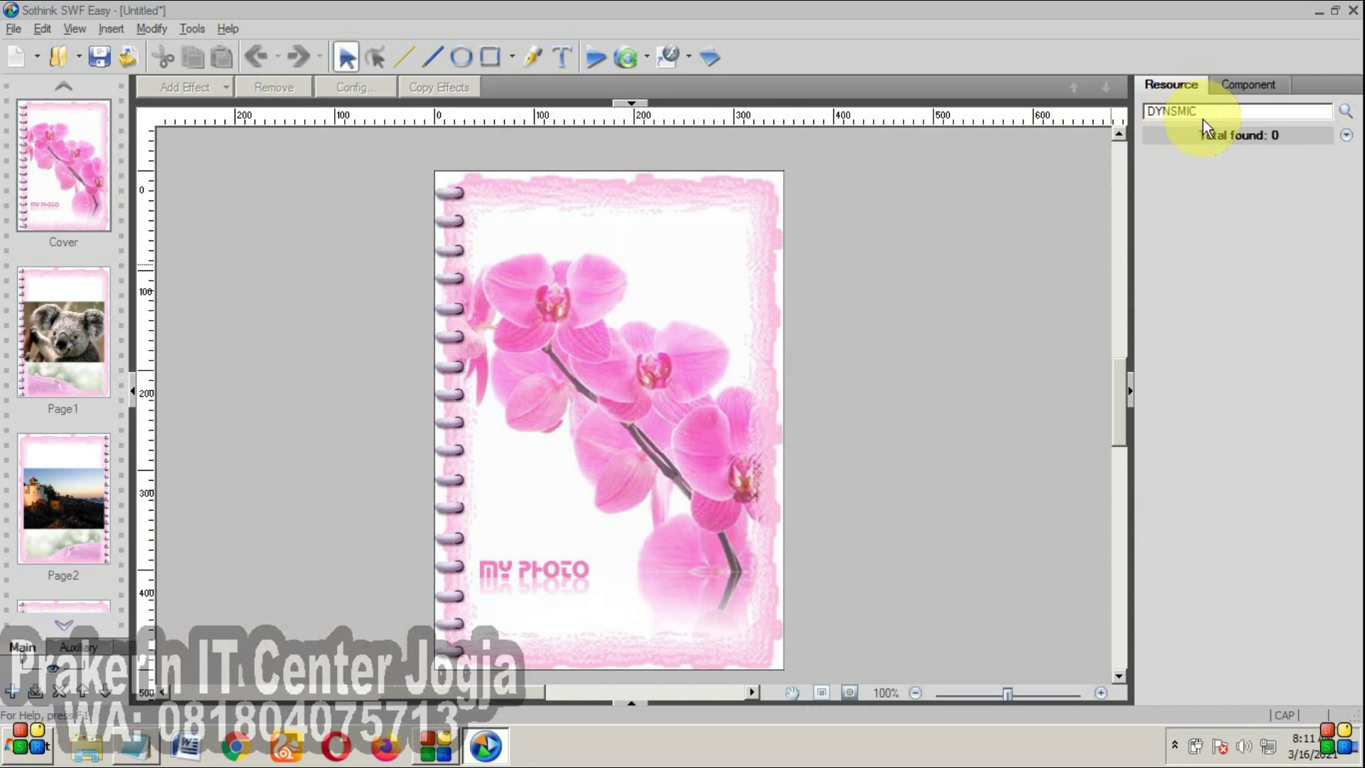
key("ctrl+a")
key("BackSpace")
type("DYNAMIC")
key("Return")
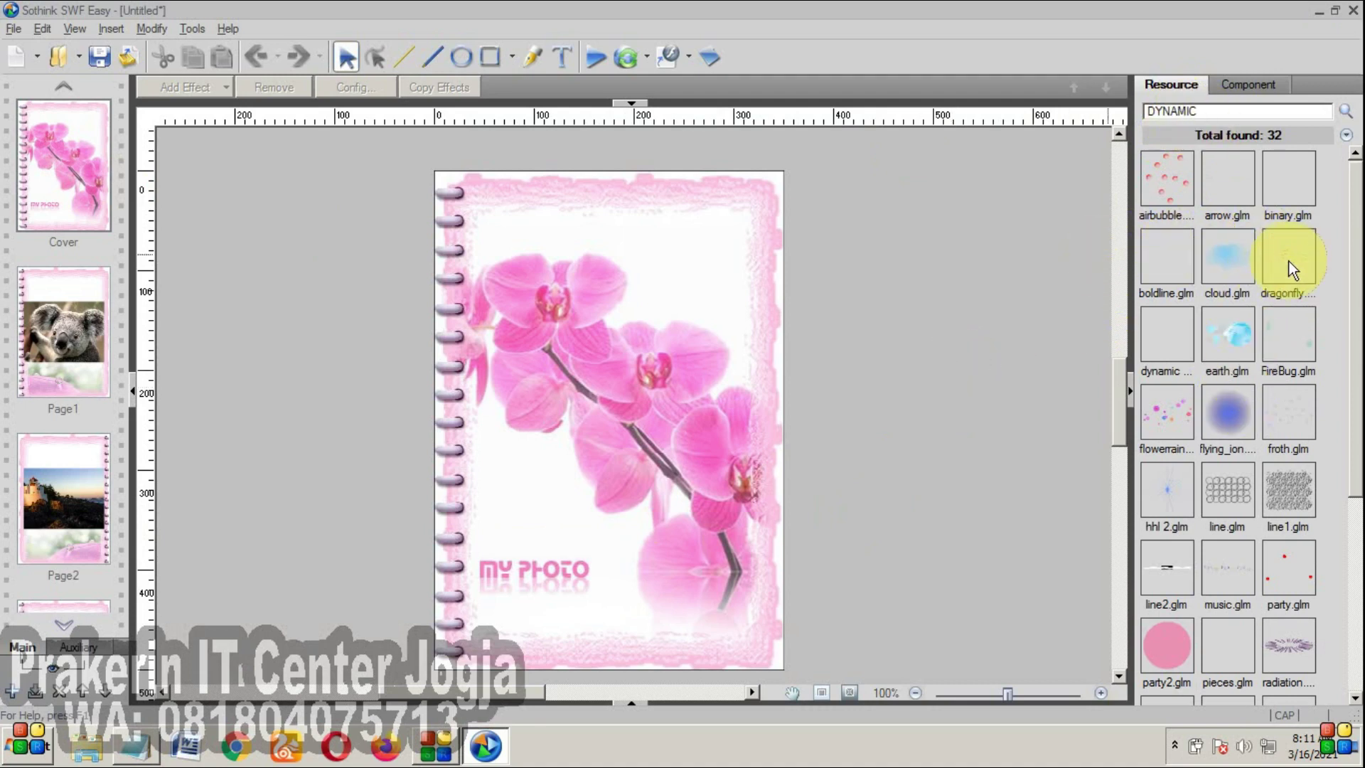
- Place the dragonfly animation over the MY PHOTO title in the lower part of the cover
left_click_drag(705, 545, 663, 569)
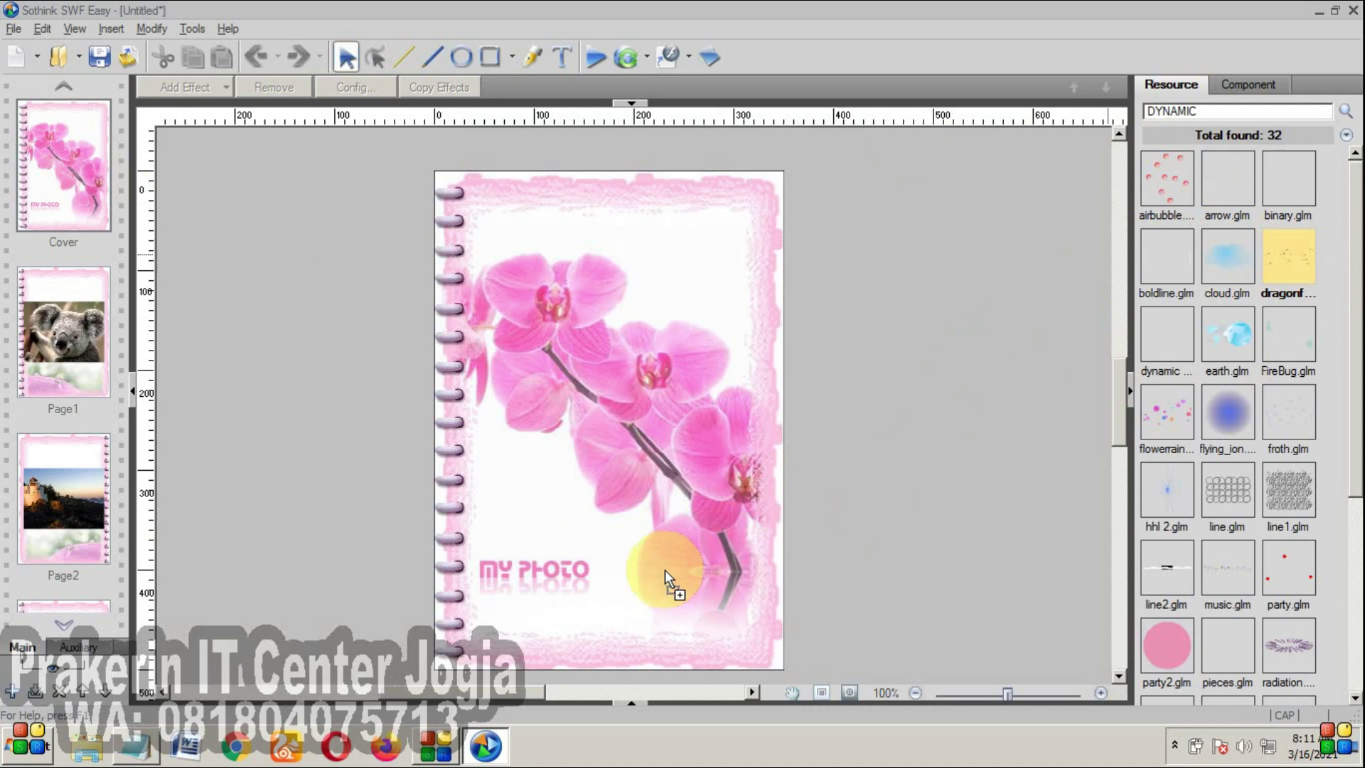
left_click_drag(820, 512, 672, 577)
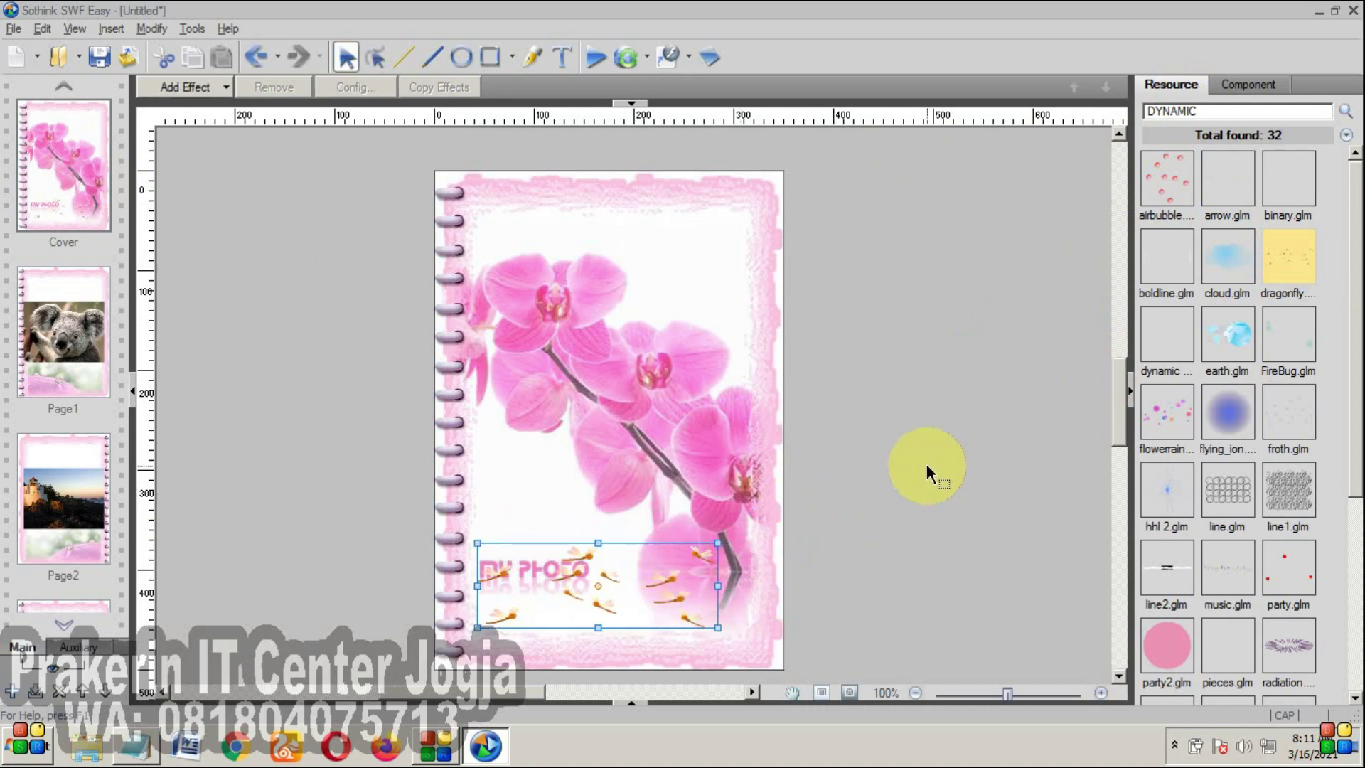
left_click(926, 463)
- Place the flowerrain animation across the upper part of the cover and shrink it slightly
left_click_drag(1174, 416, 659, 247)
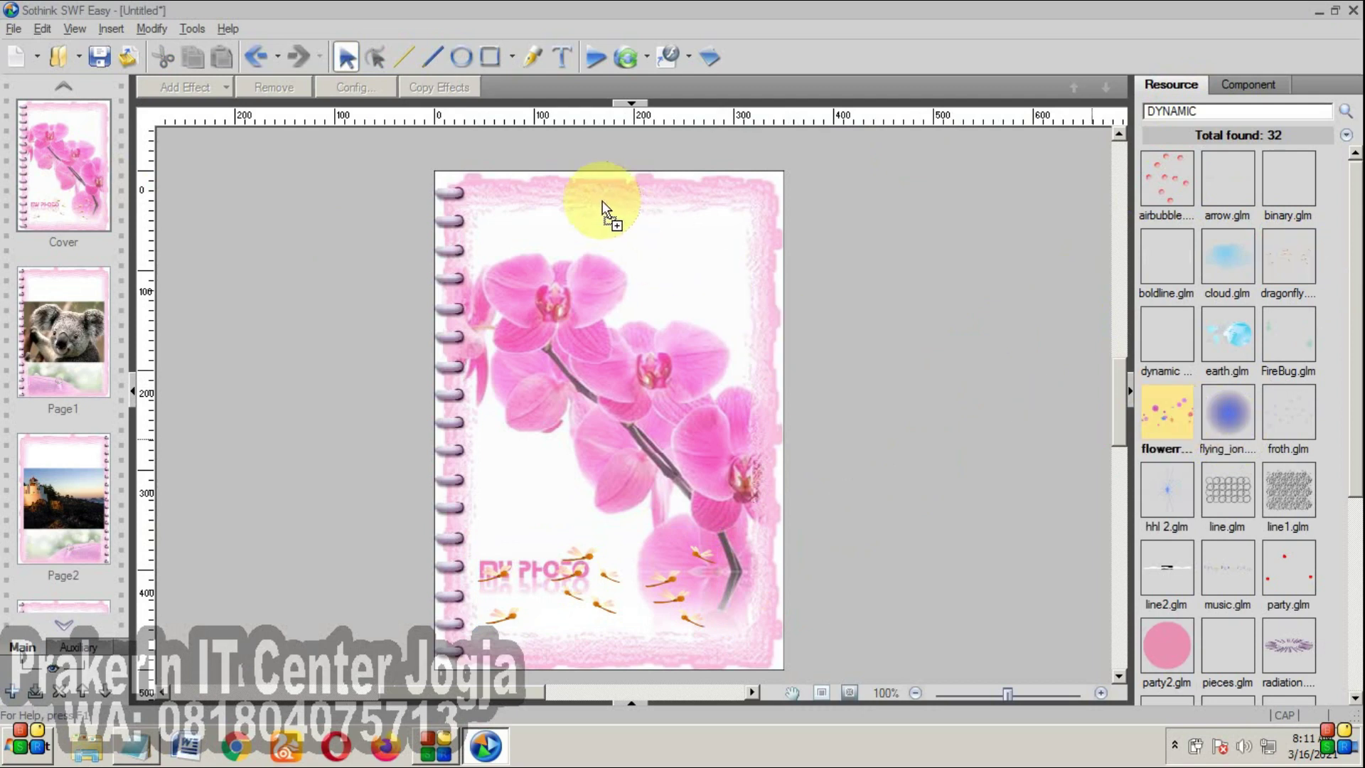
left_click_drag(602, 208, 609, 212)
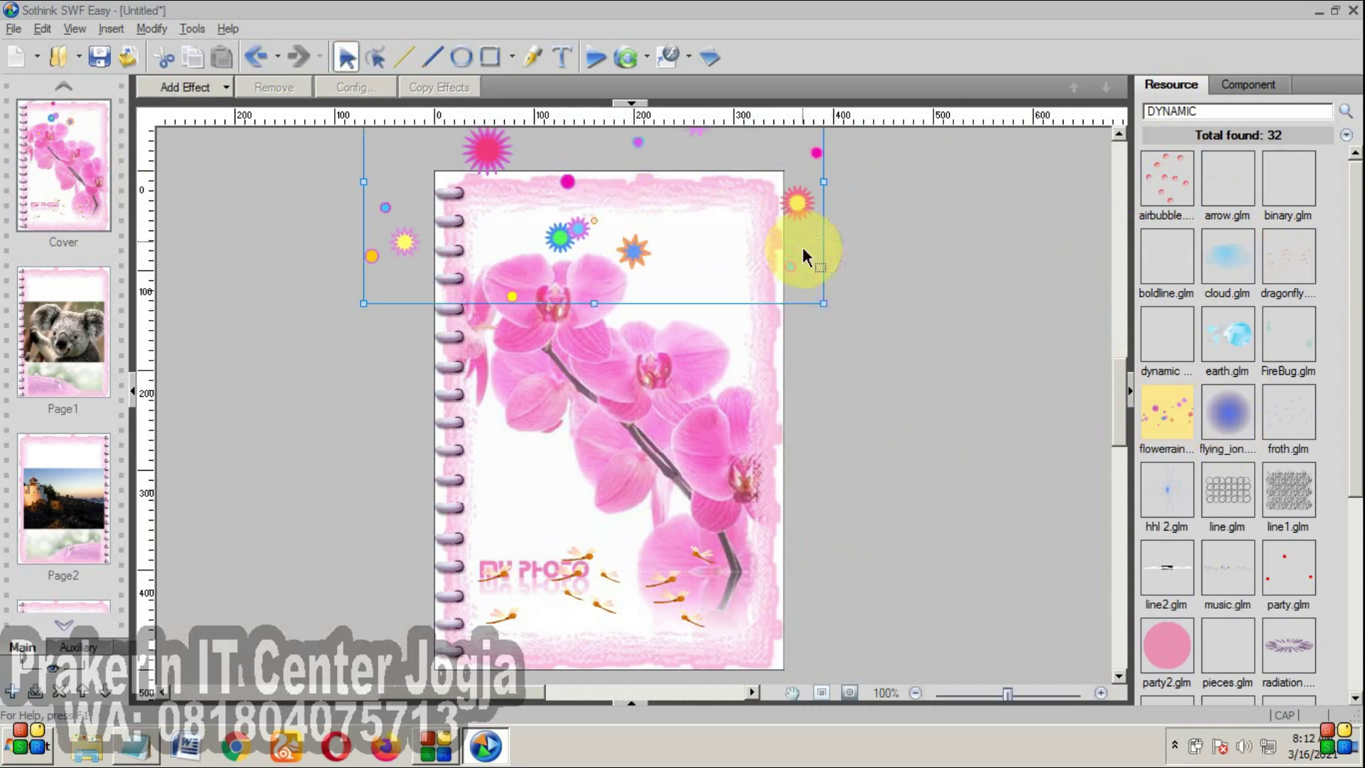
left_click_drag(824, 303, 798, 299)
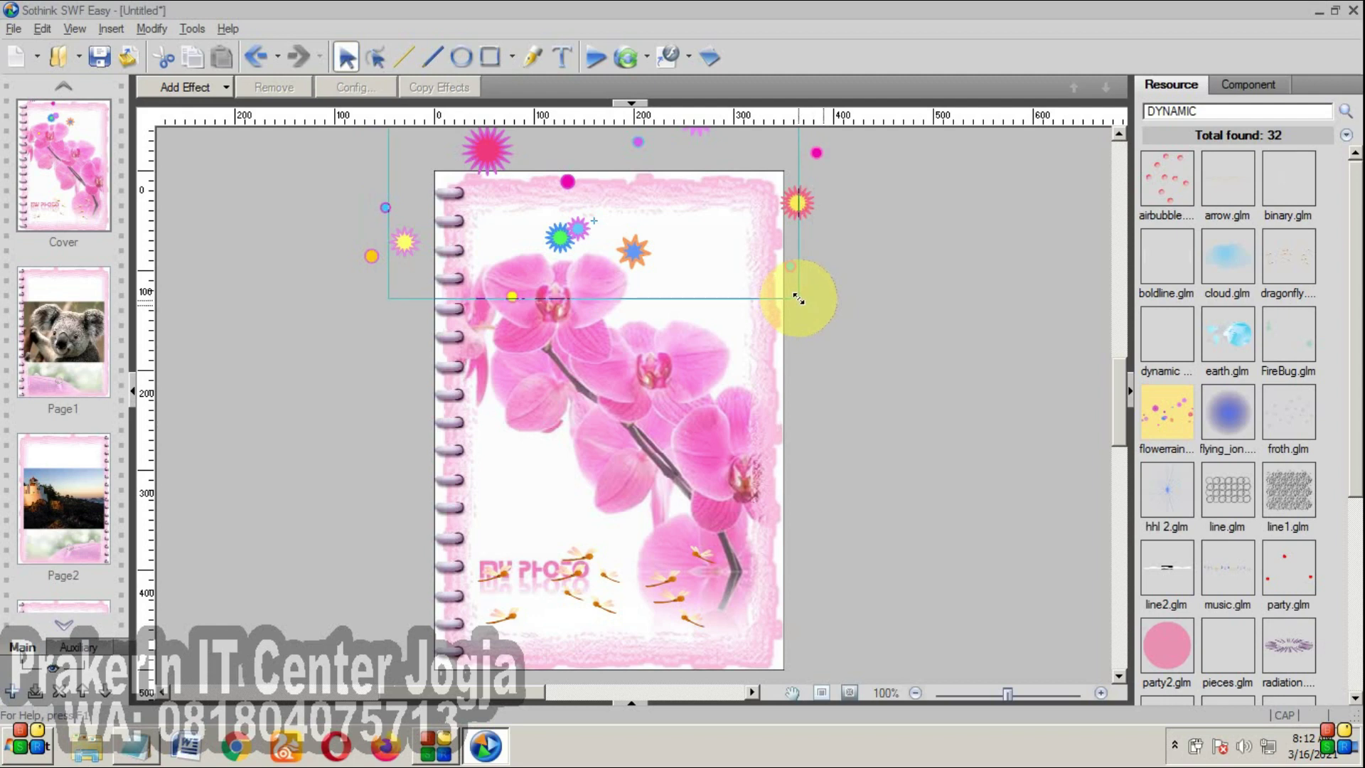
- Preview the animated cover in a maximized window and close the preview
left_click(592, 57)
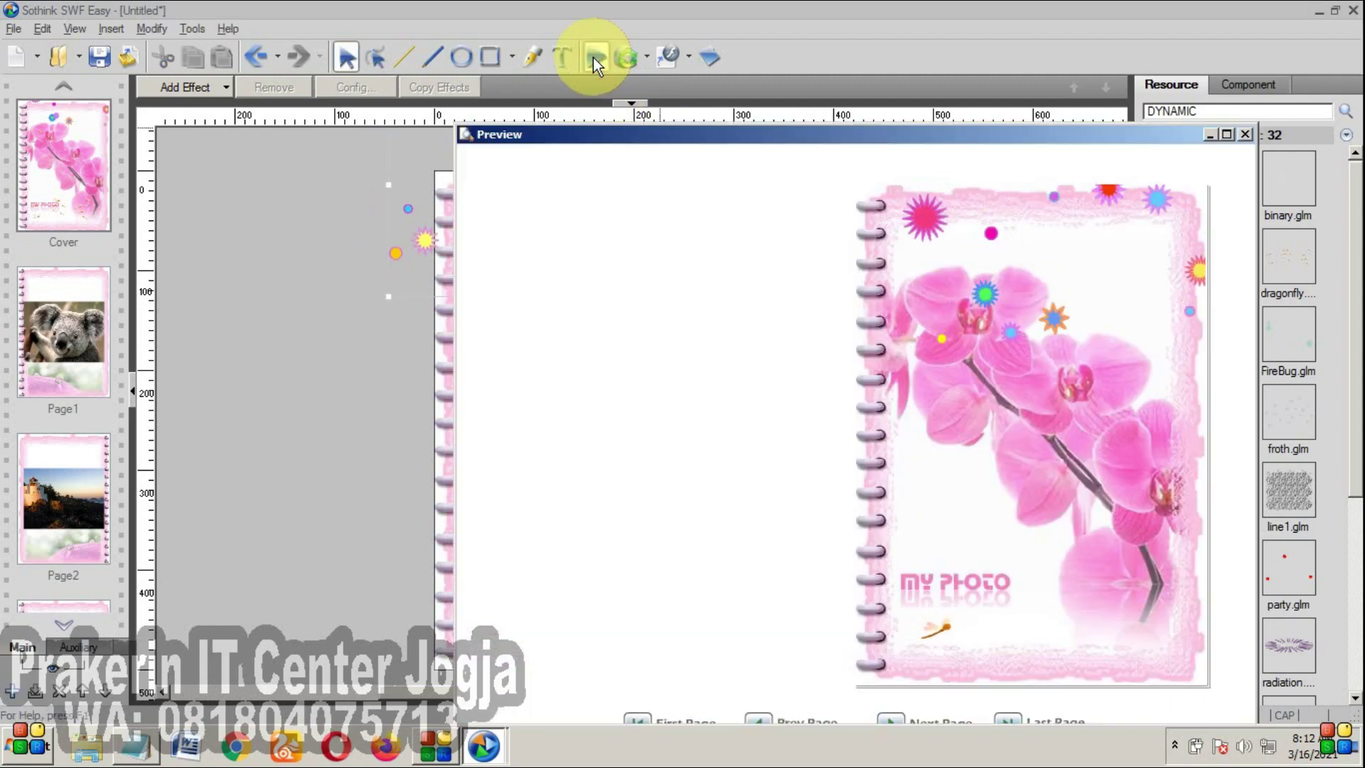
left_click(1226, 134)
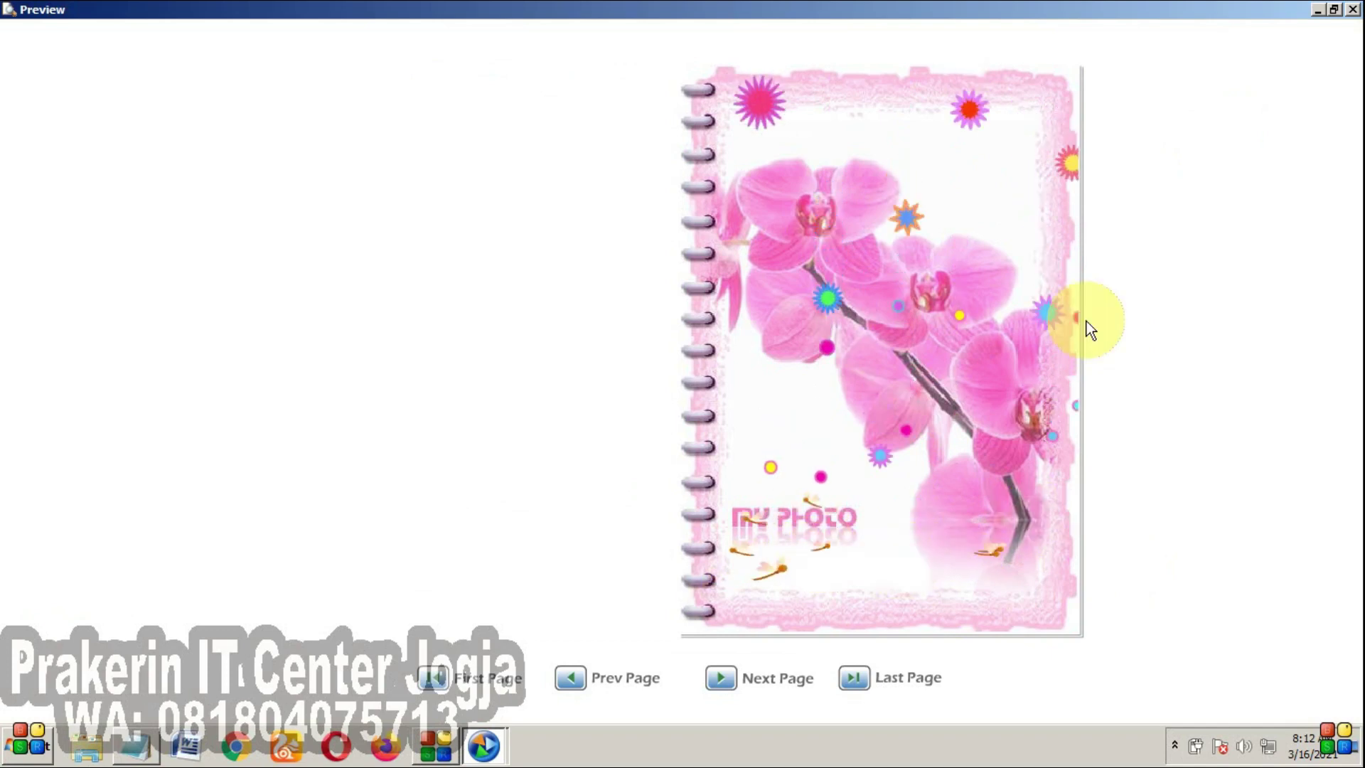
left_click(1353, 9)
- Open Page1 and move the koala photo up to the upper part of the page
left_click(67, 323)
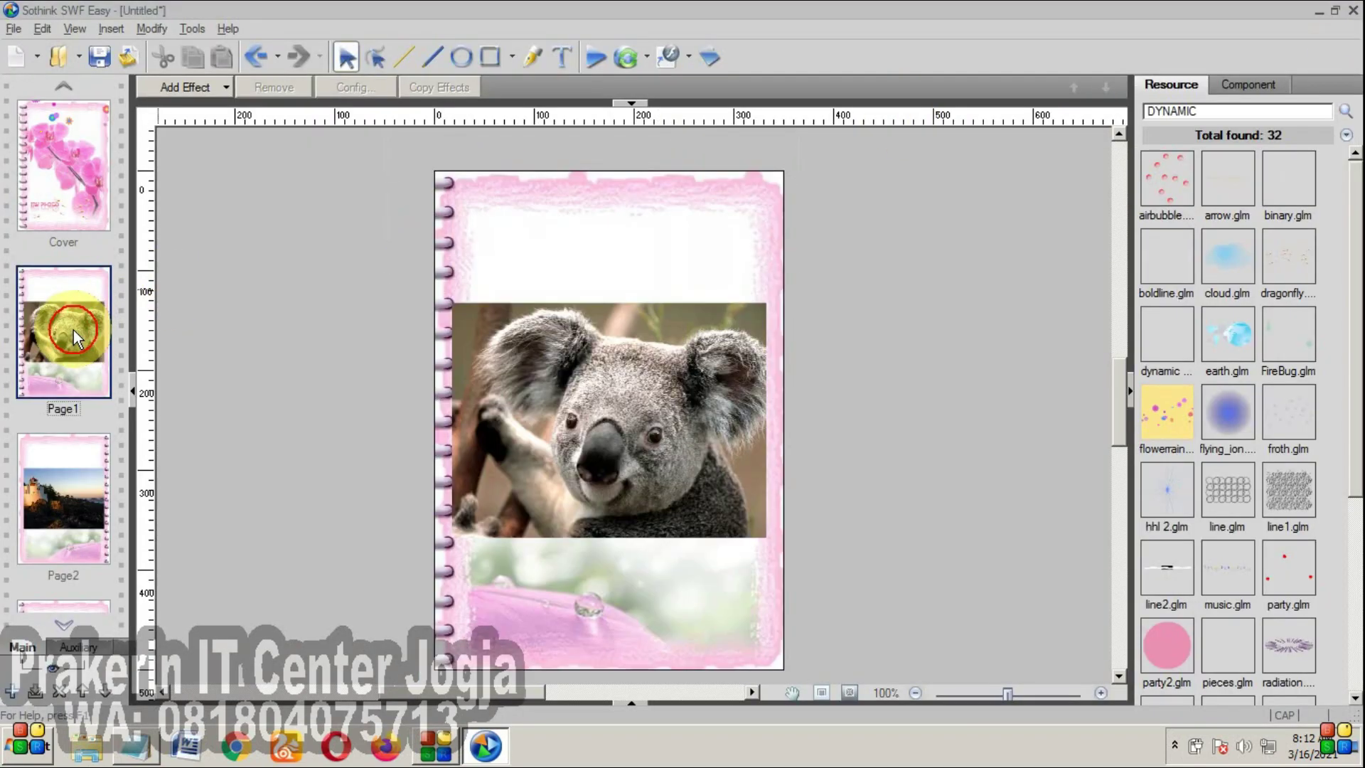
left_click_drag(588, 306, 594, 306)
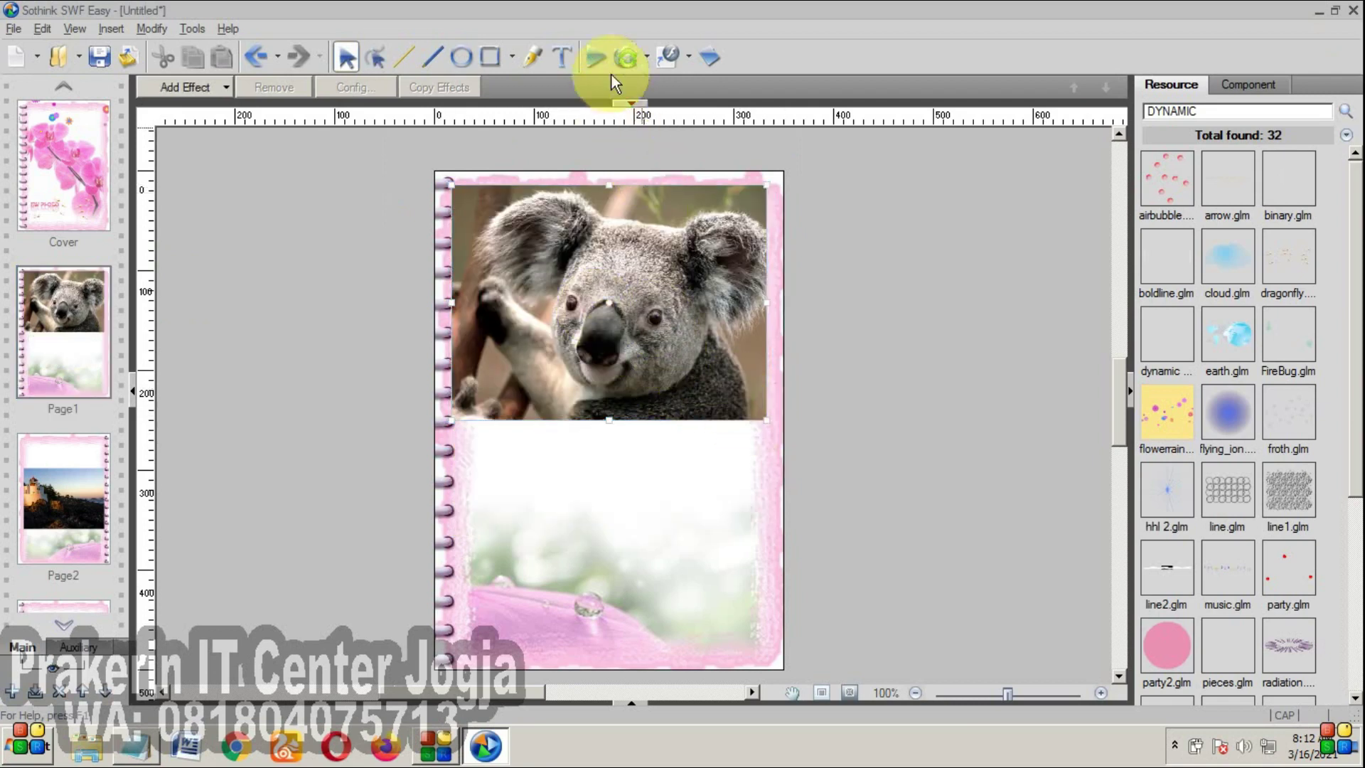
- Add a text box below the koala photo reading "OH MANTAN...HIDUNG BESAR SEKALI,,,, PASTI UPILNYA JUGA BESAR...."
left_click(558, 56)
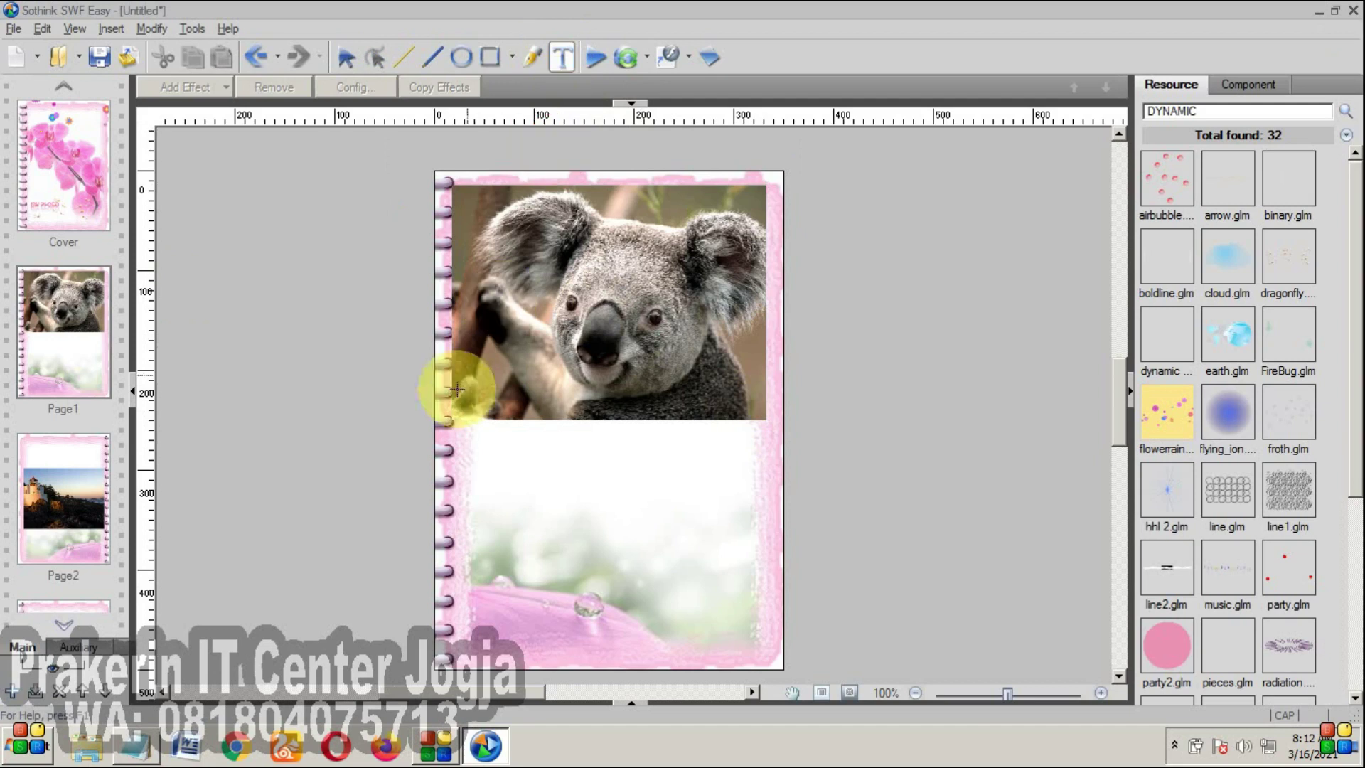
left_click_drag(477, 435, 754, 649)
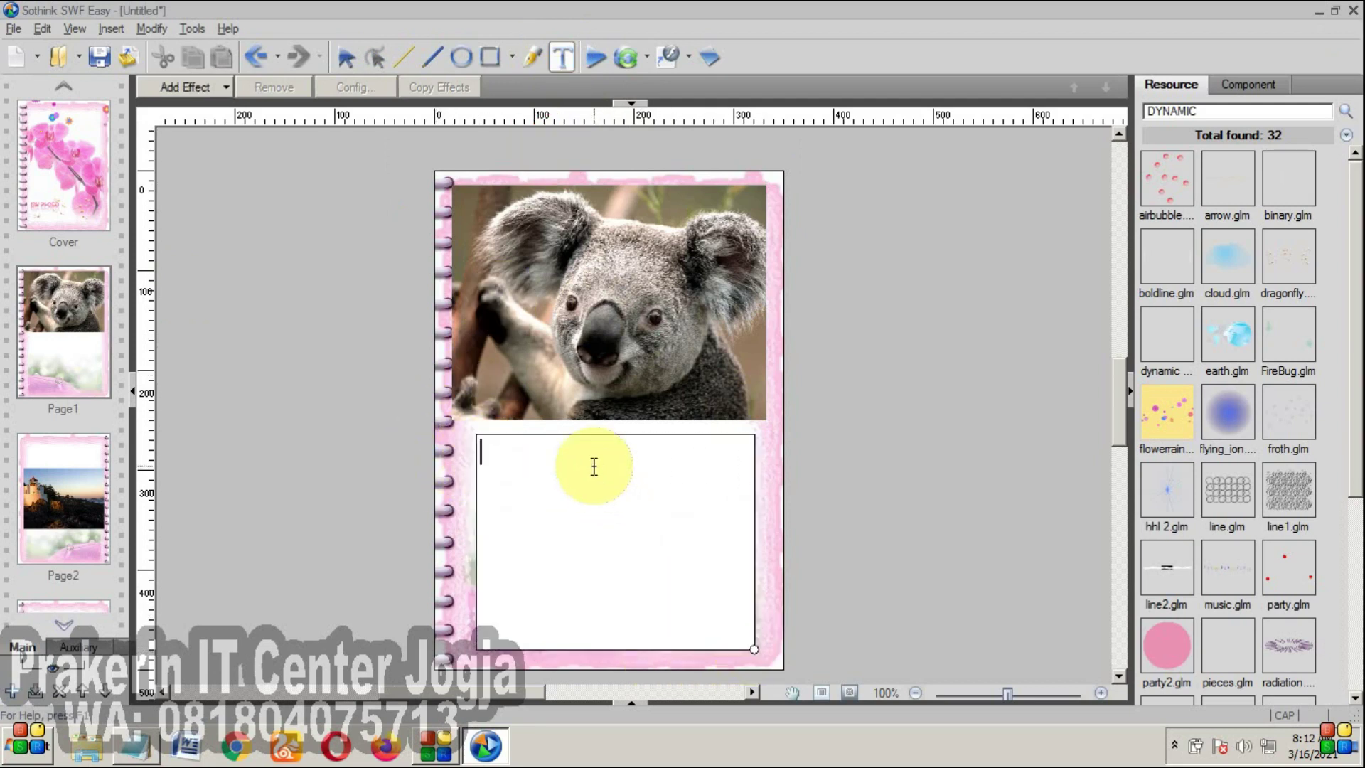
type("OH MAN")
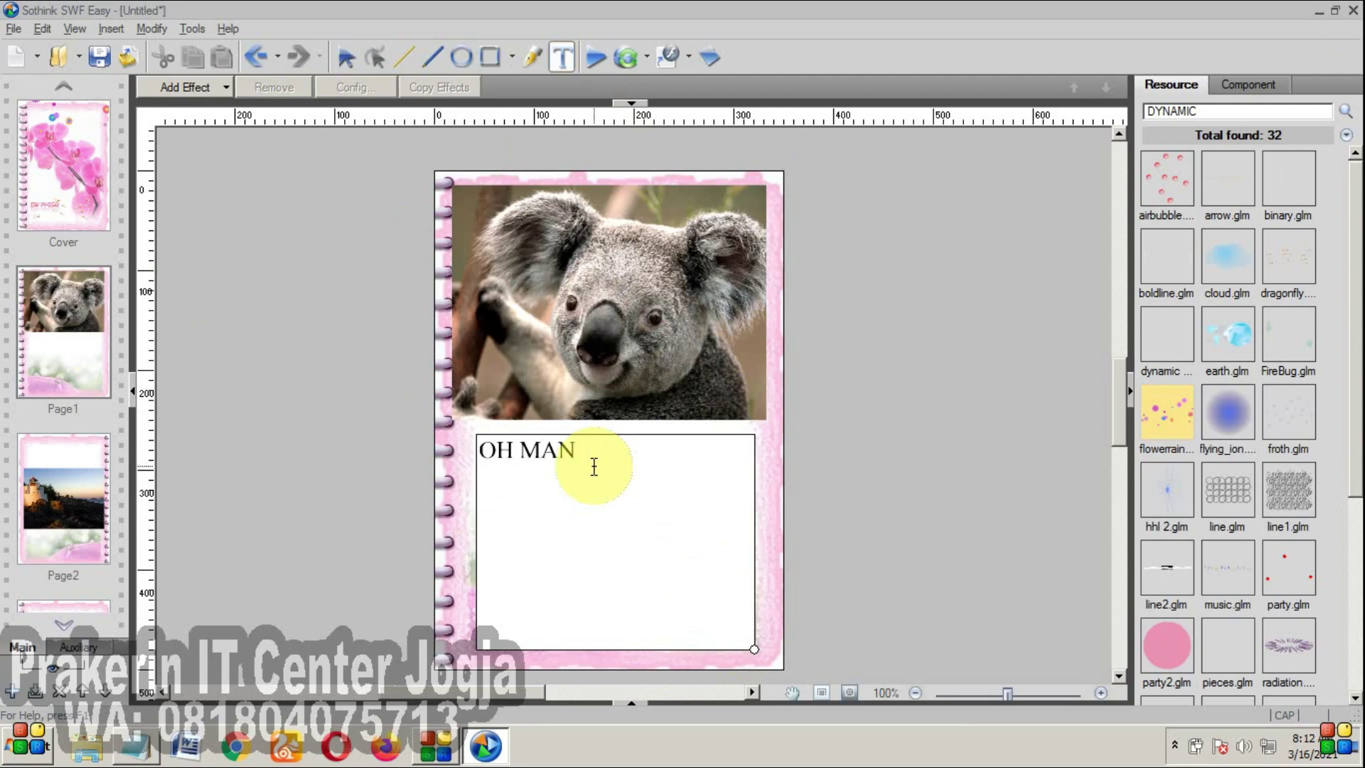
type("TAN...HIDUNG BESAR SEKAL")
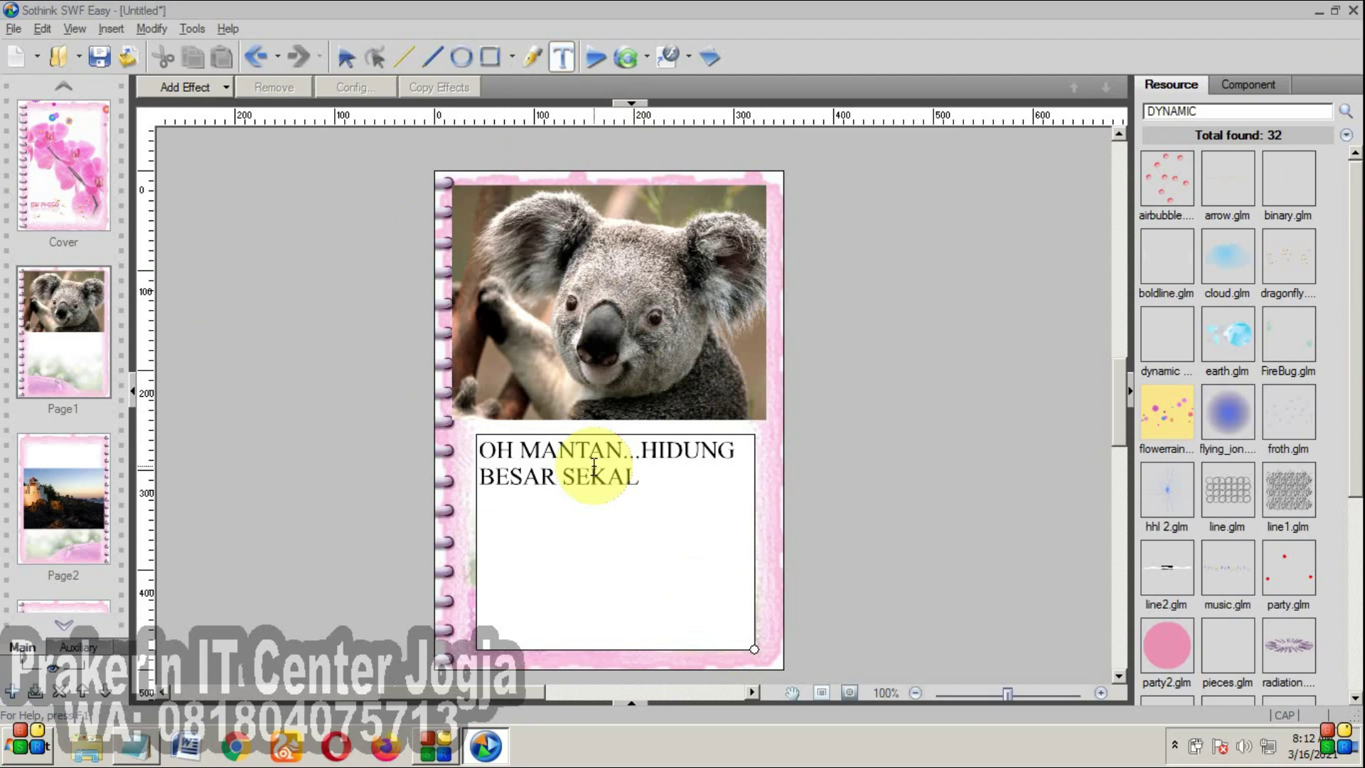
type("I,,,, PASTI UPILNYA JUGA BESAR....")
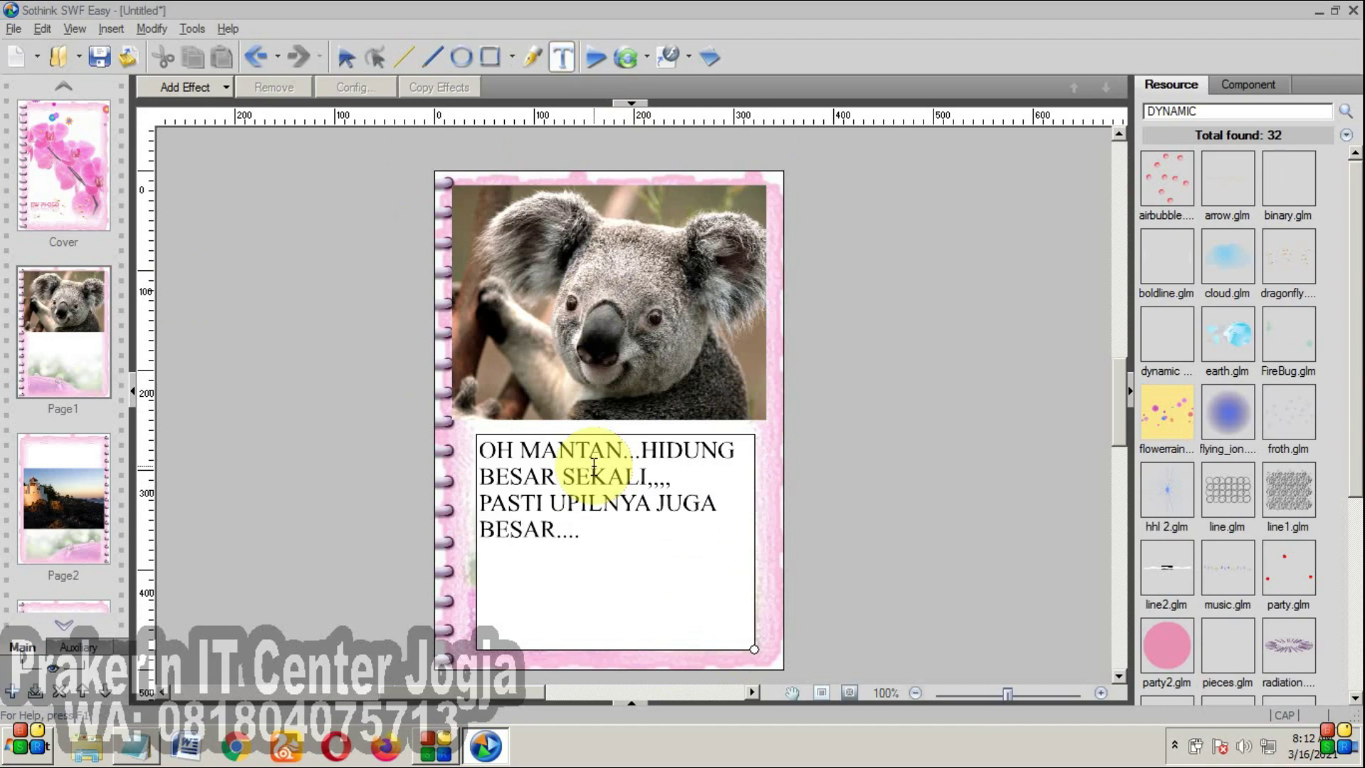
left_click(786, 344)
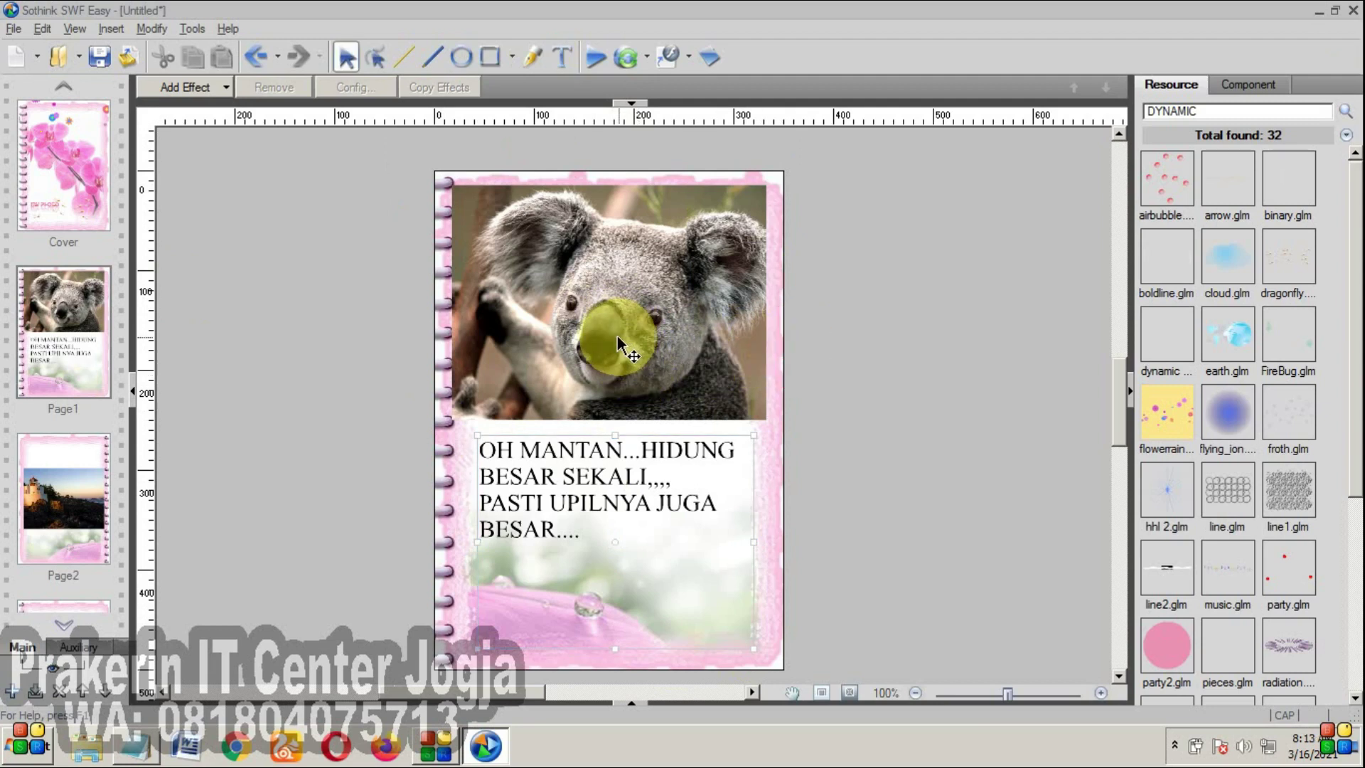
left_click(615, 324)
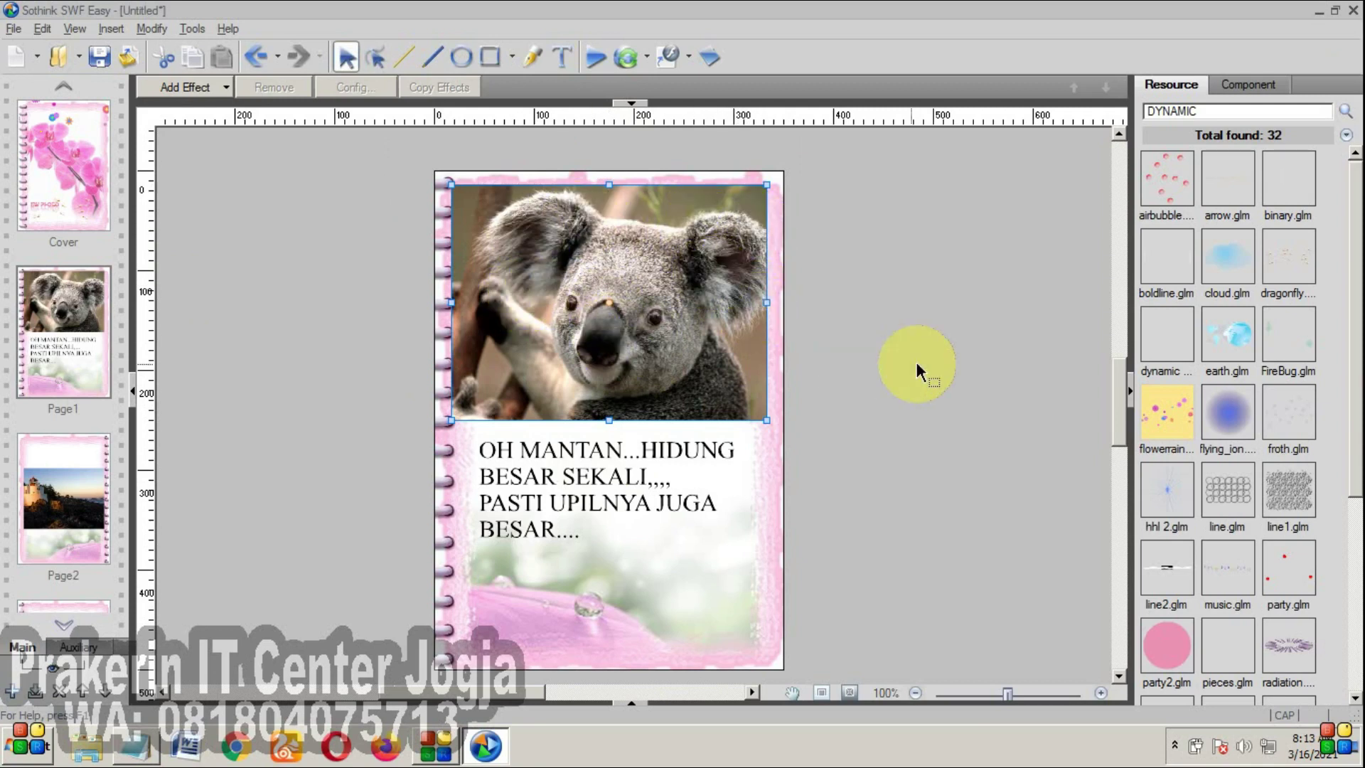
- Add the party2, flowerrain, flying_ion, froth, earth and radiation animations across the middle of the Cover page
left_click(95, 168)
left_click(880, 419)
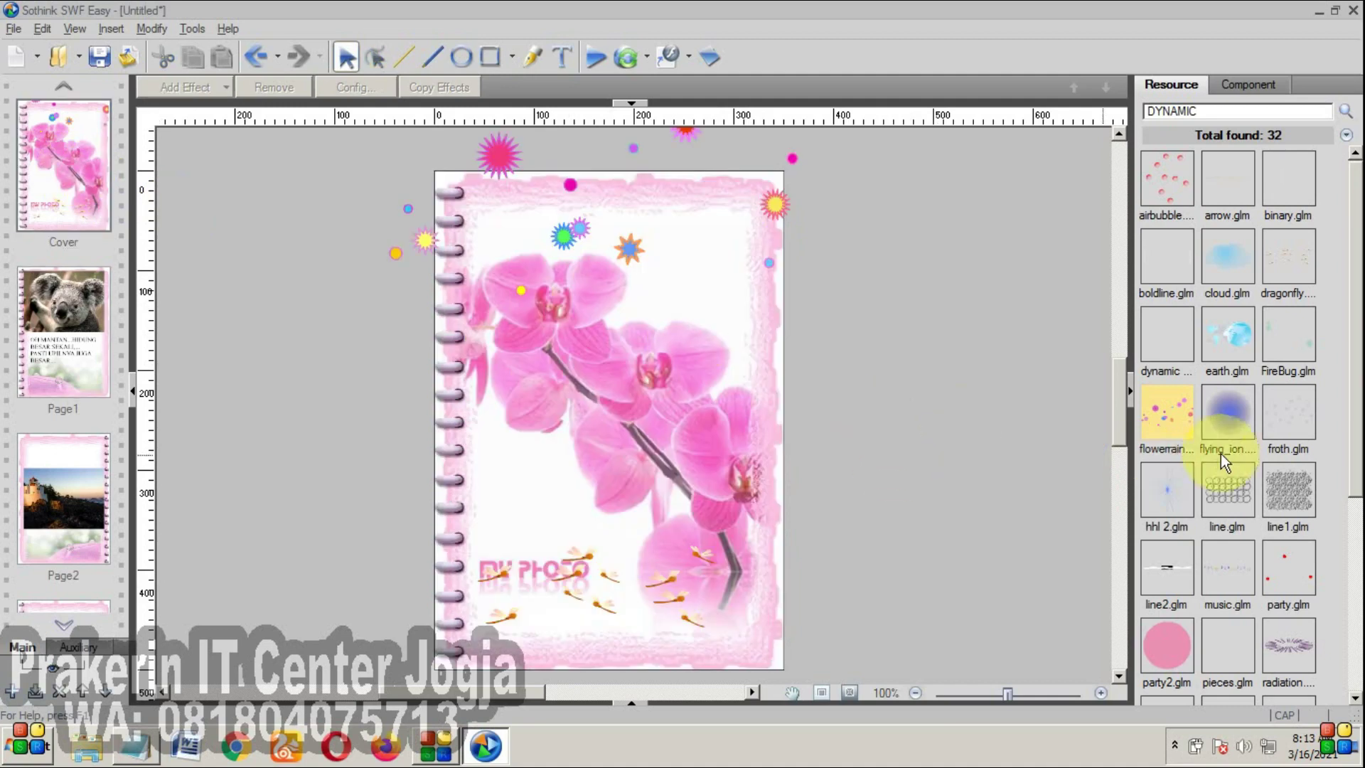
left_click_drag(1166, 644, 788, 462)
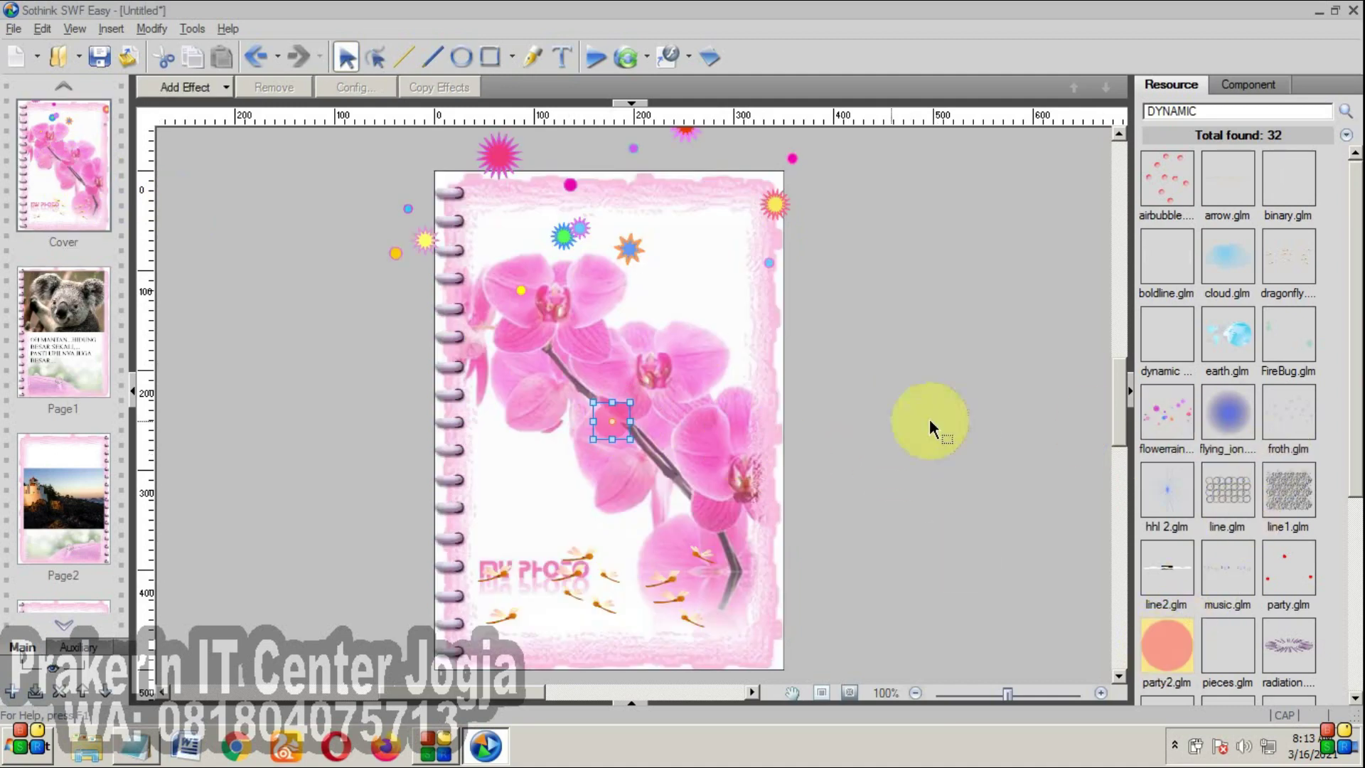
left_click_drag(1158, 421, 634, 375)
left_click_drag(1221, 411, 516, 460)
left_click_drag(1279, 414, 664, 488)
left_click_drag(1237, 345, 572, 440)
left_click_drag(1287, 643, 612, 324)
- Preview the album with the additional cover animations in a maximized window
left_click(597, 57)
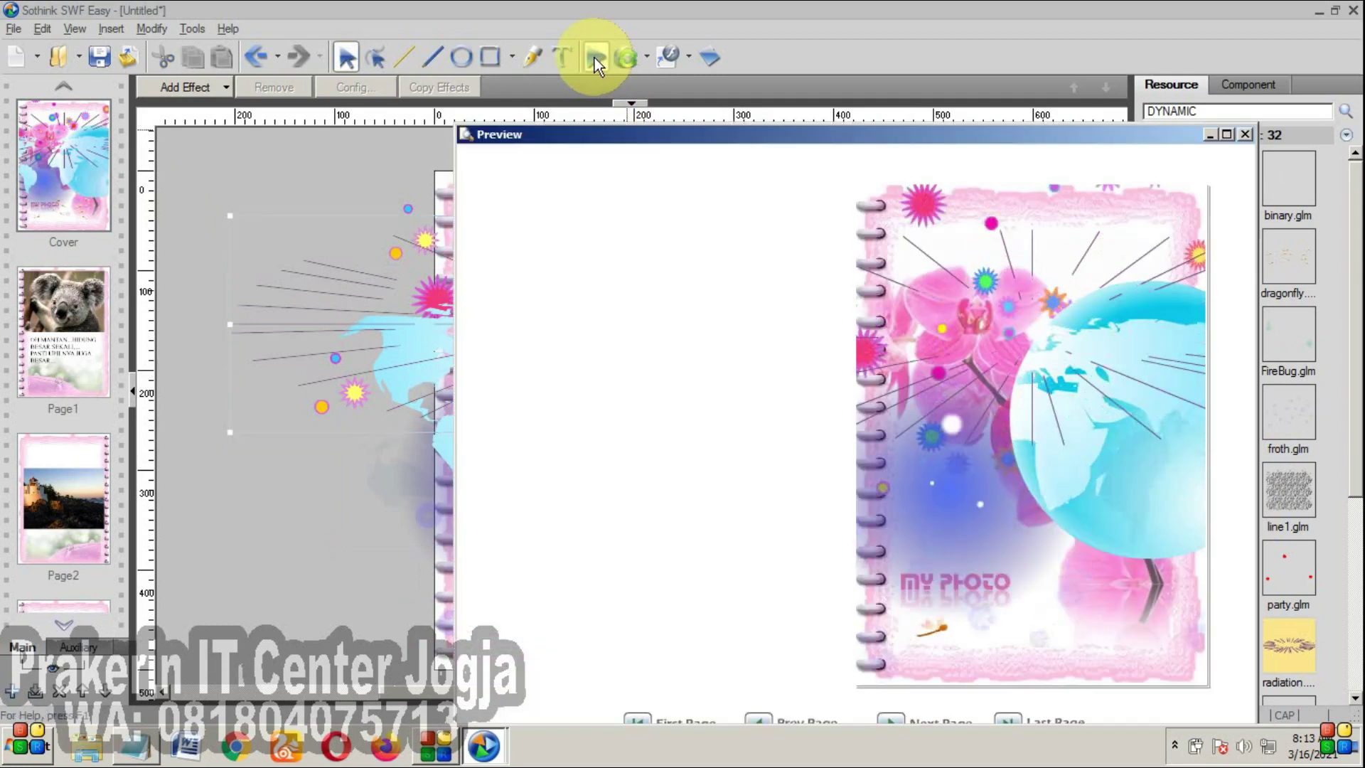
left_click(1226, 135)
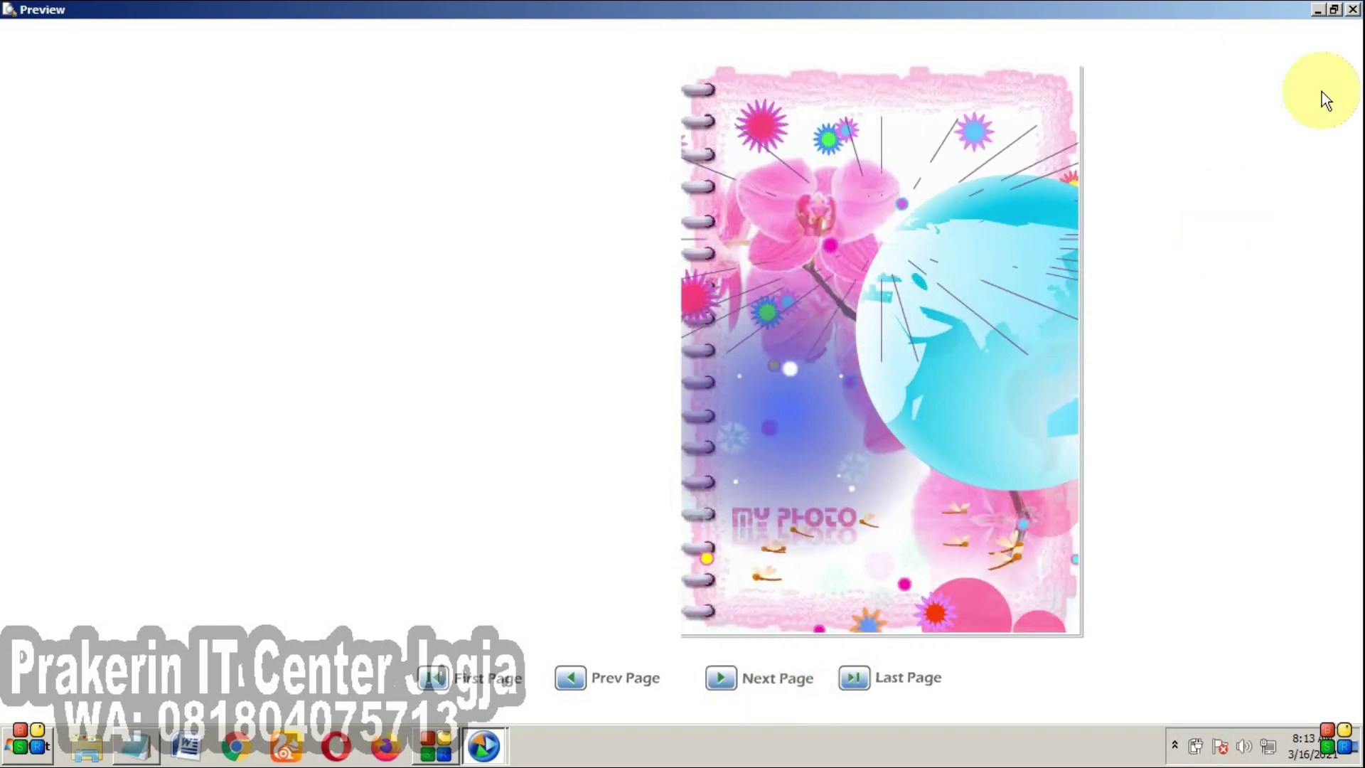
- Close the preview and start a new Flip album from the Album template, discarding the unsaved changes
left_click(1352, 10)
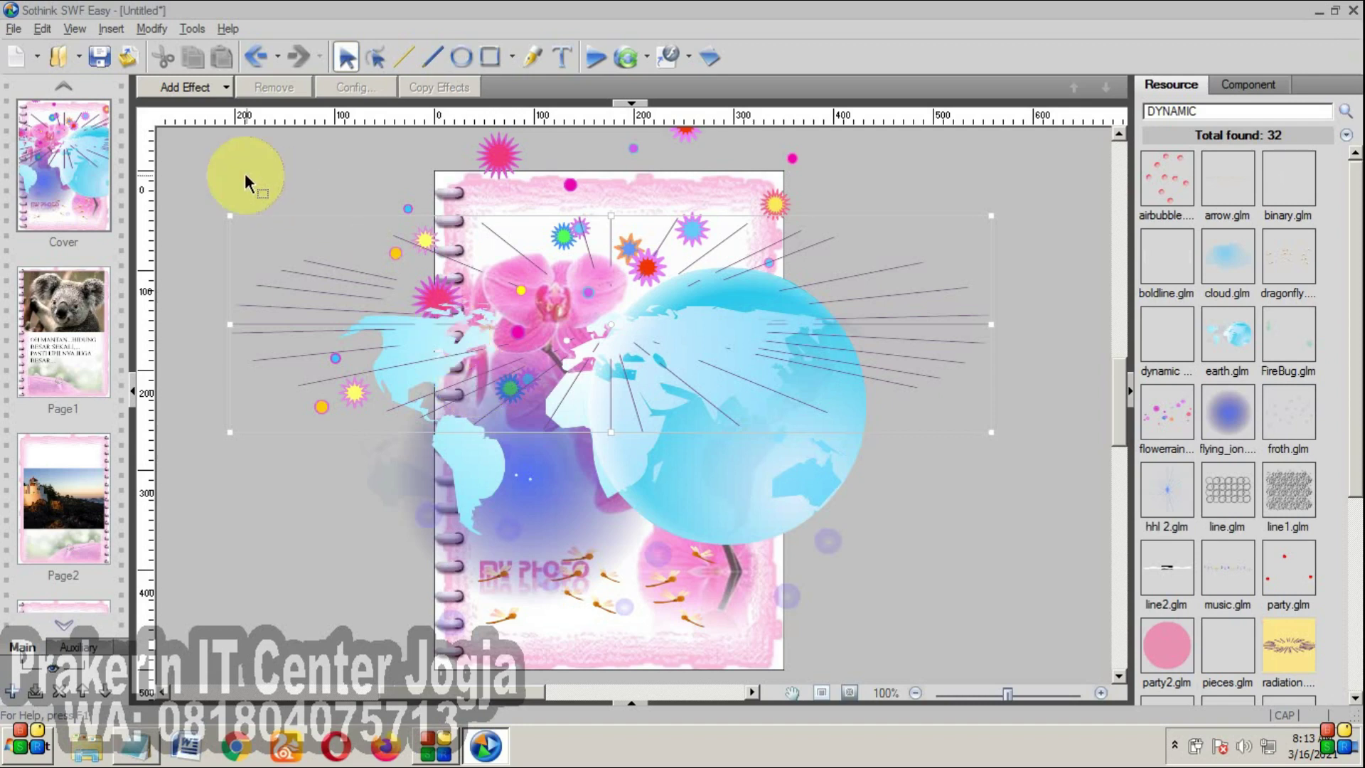
left_click(246, 161)
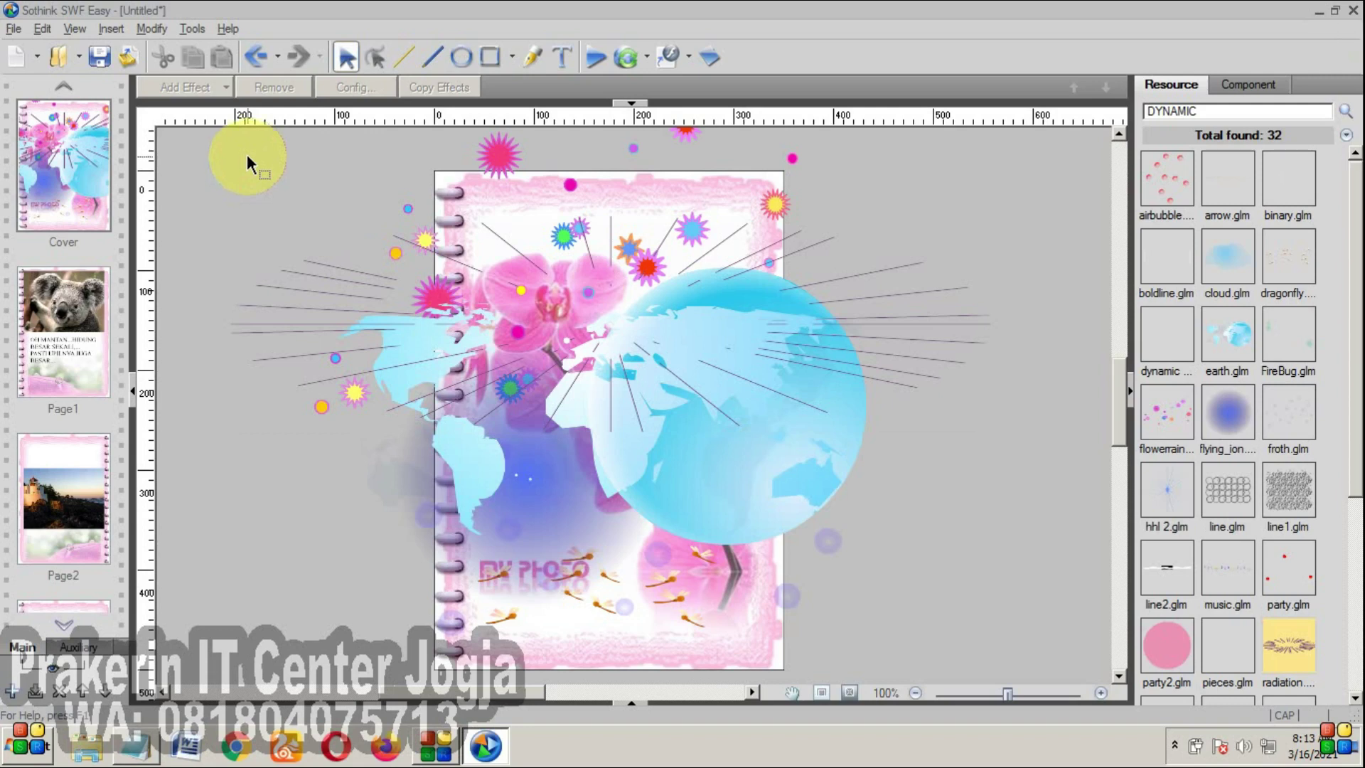
left_click(211, 158)
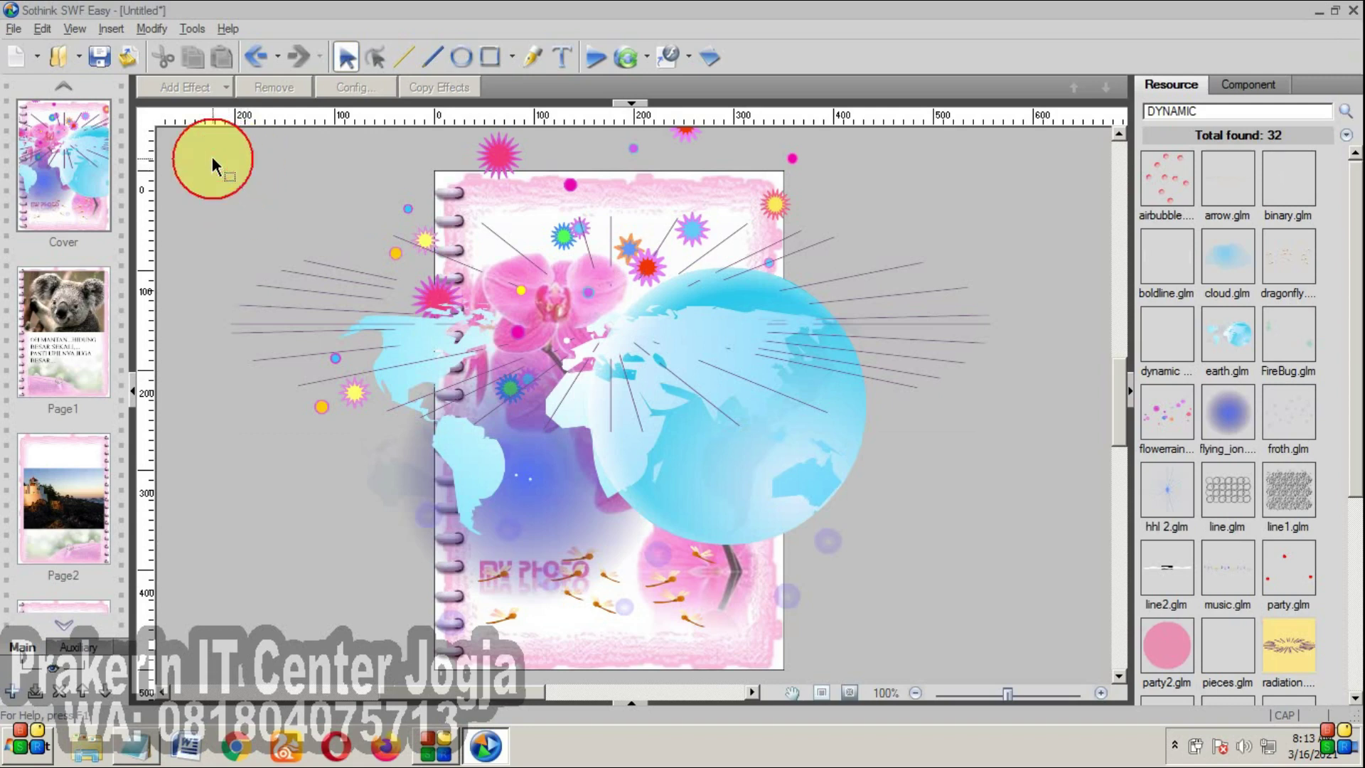
left_click(12, 30)
left_click(57, 86)
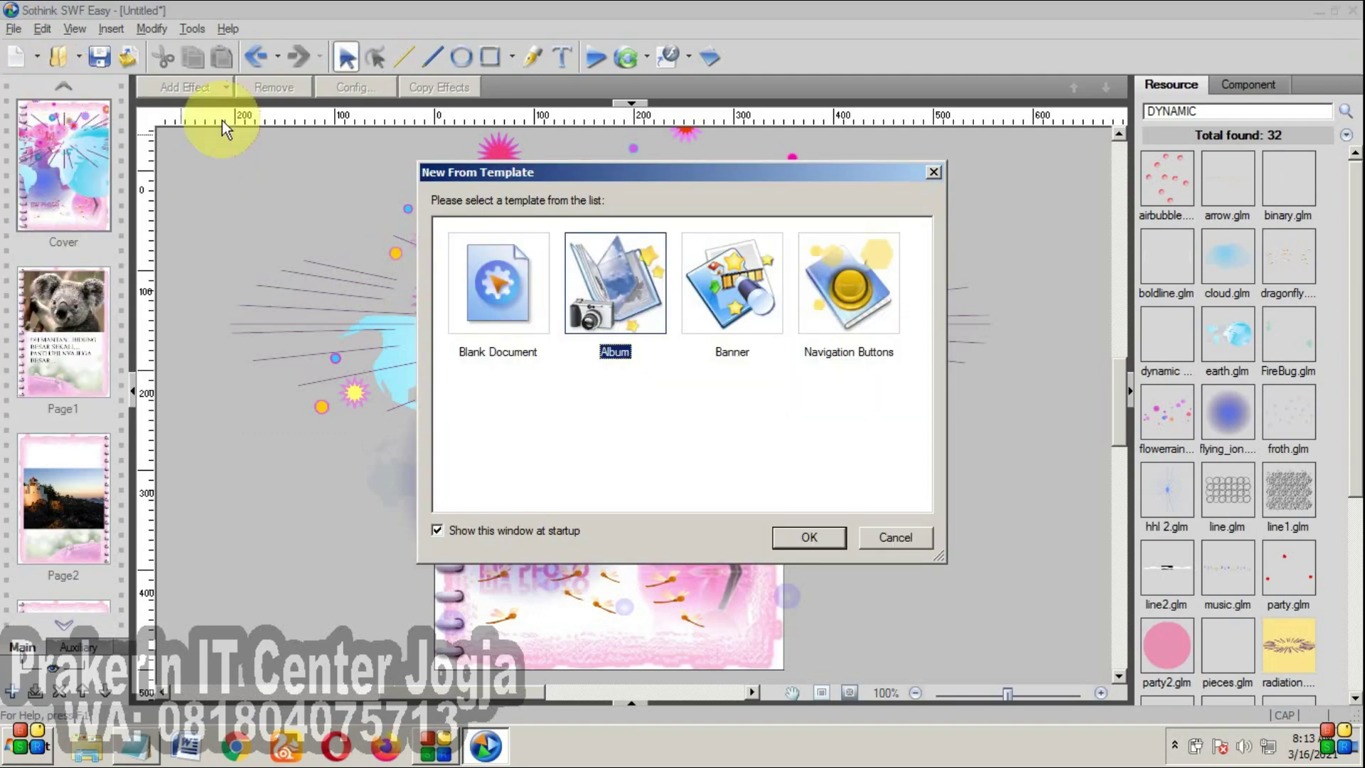
left_click(611, 285)
left_click(609, 277)
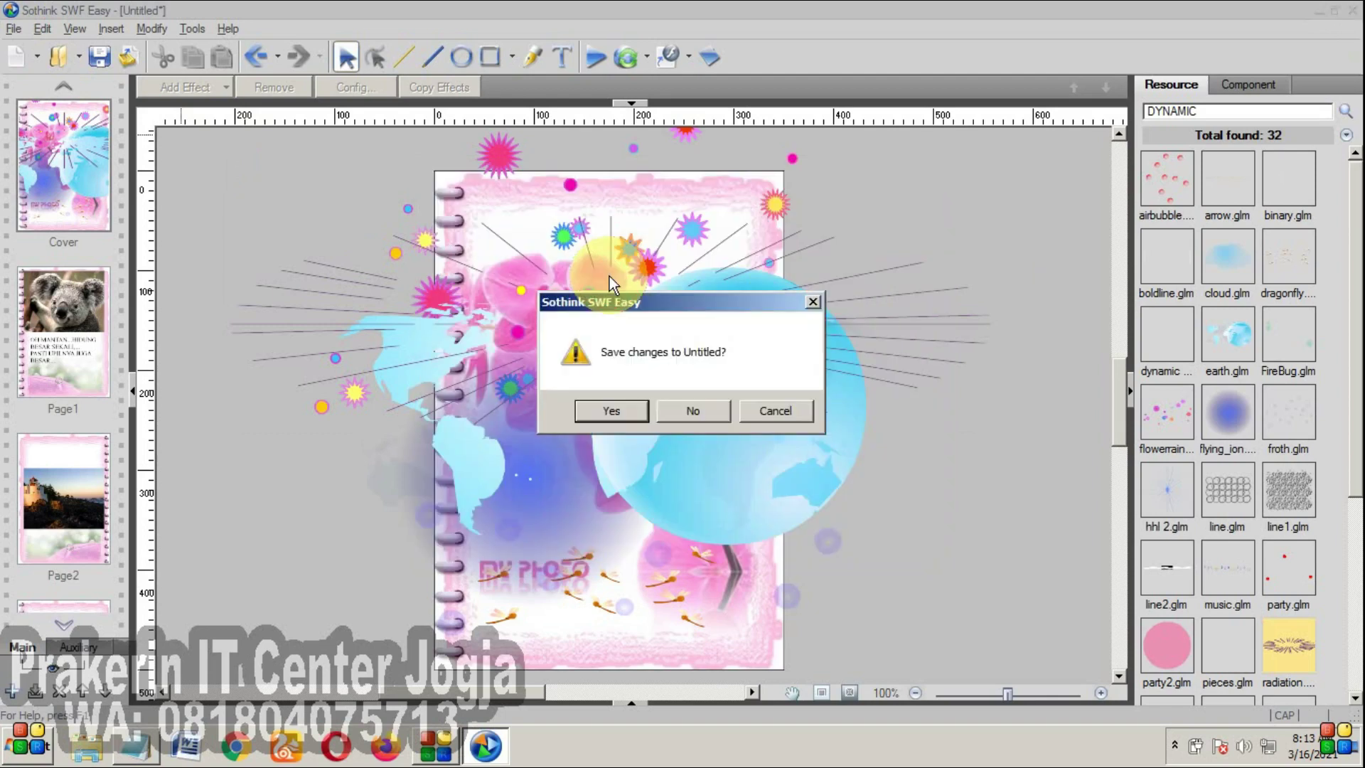
left_click(693, 408)
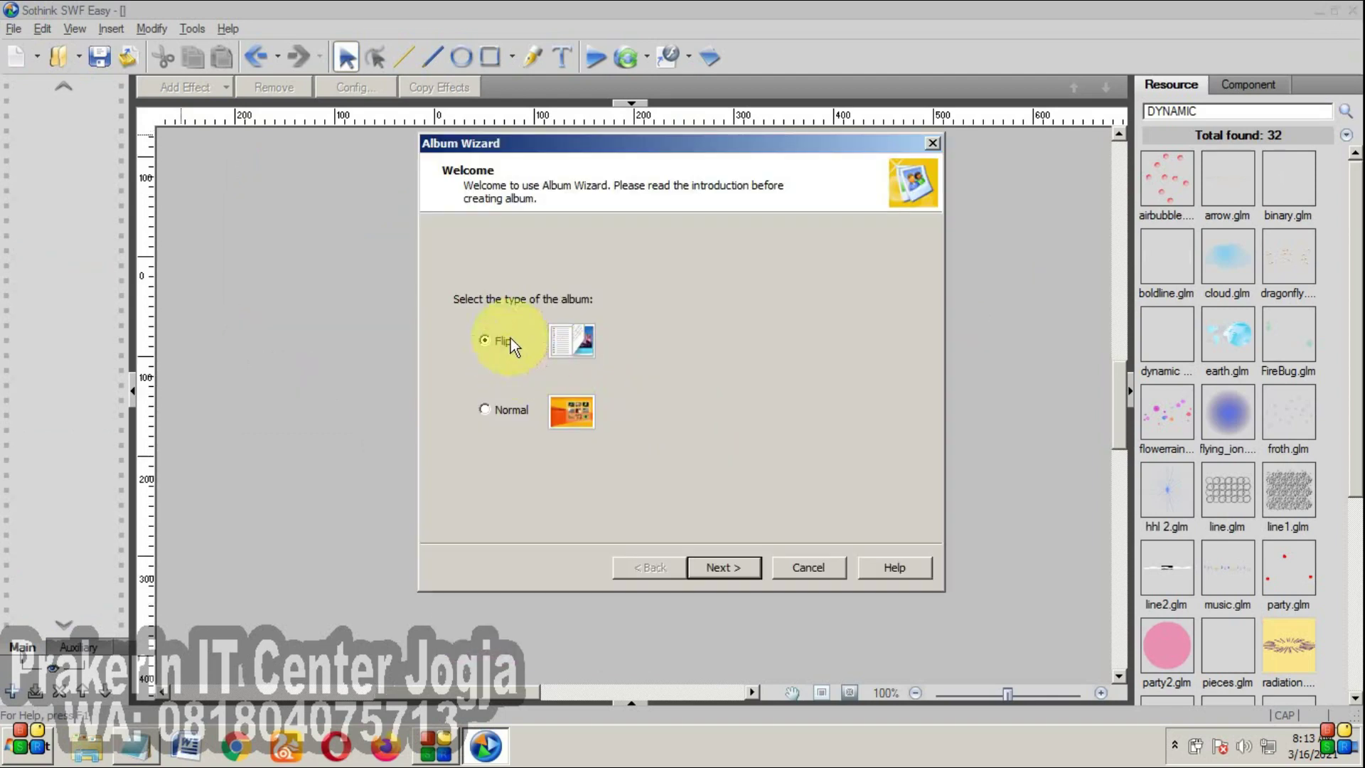
left_click(725, 562)
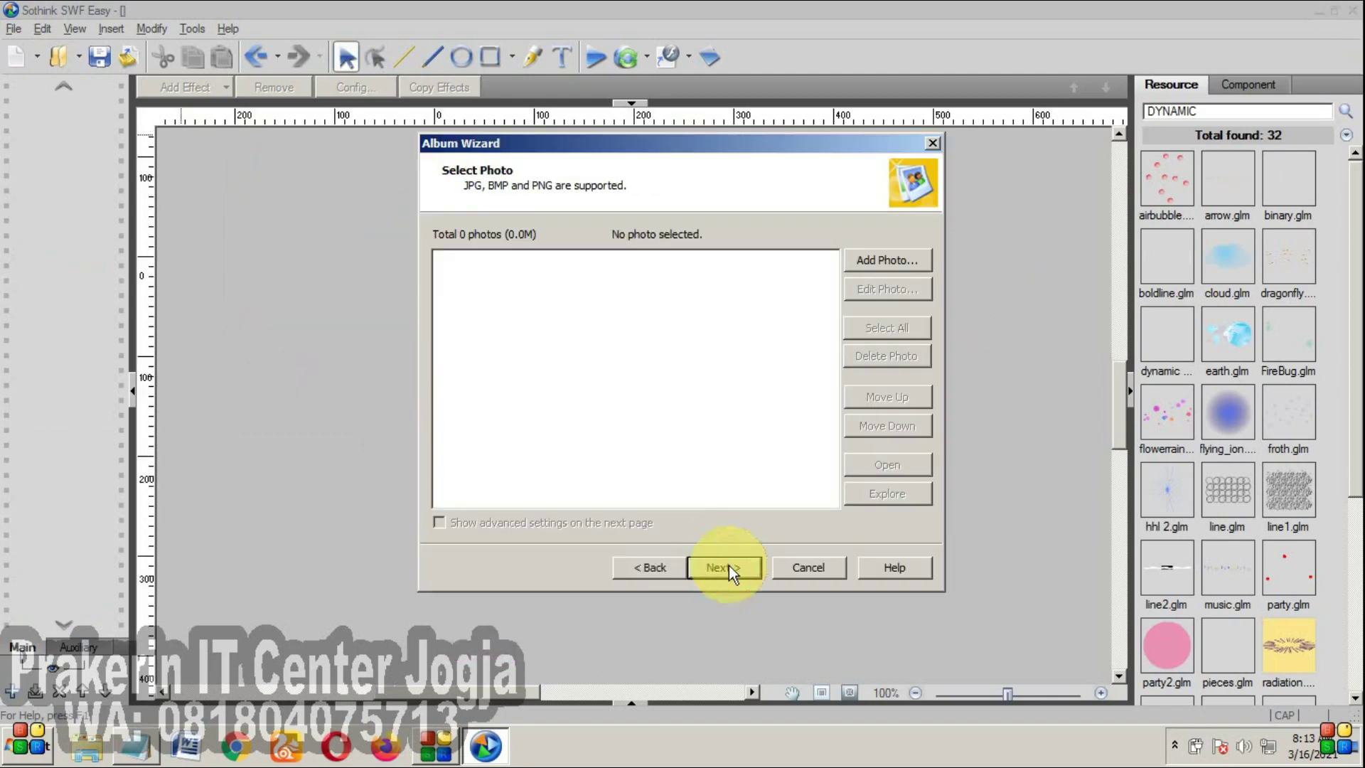
- Add the Koala.jpg, Lighthouse.jpg and Penguins.jpg photos to the album and continue to the flip settings
left_click(893, 261)
left_click_drag(796, 359, 563, 457)
left_click(933, 515)
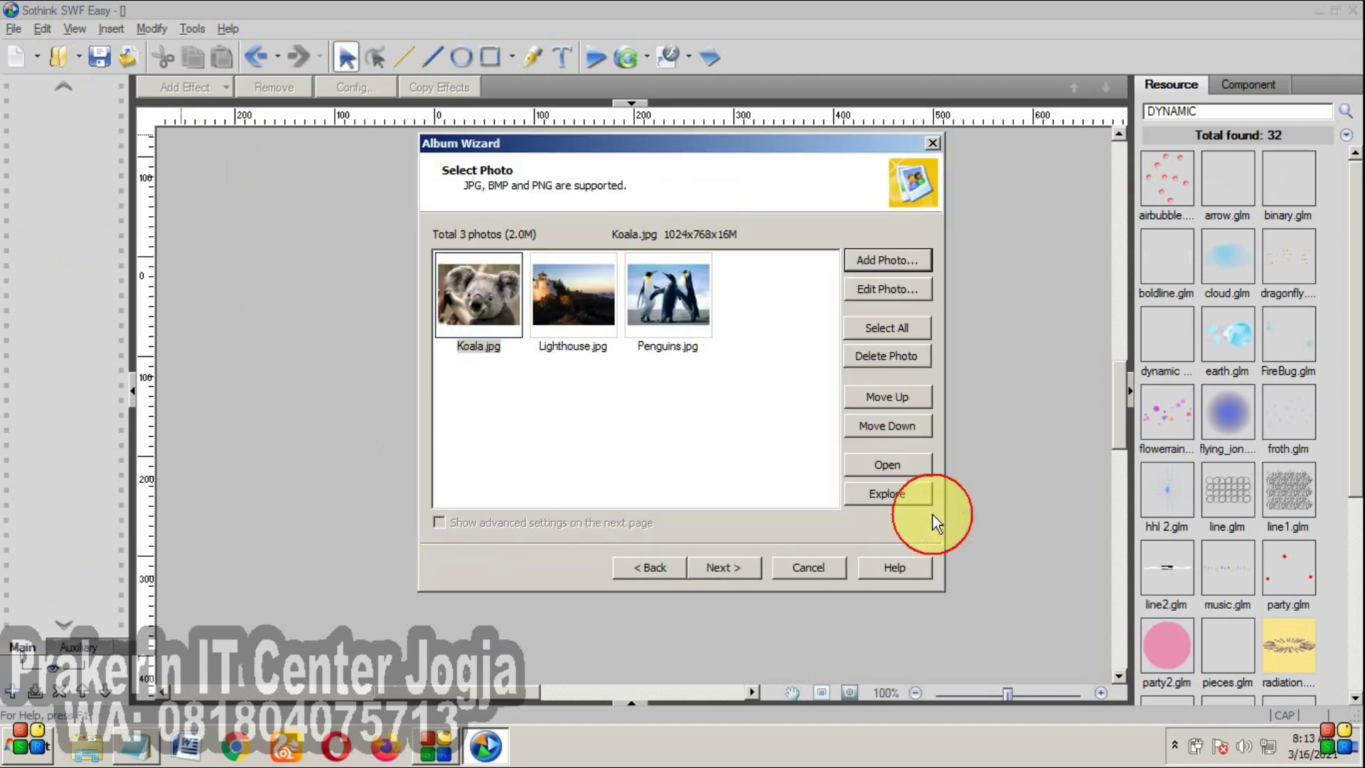
left_click(732, 564)
- Try out the Ancient and Magic designs for the album cover
left_click(496, 318)
left_click(508, 386)
left_click(534, 319)
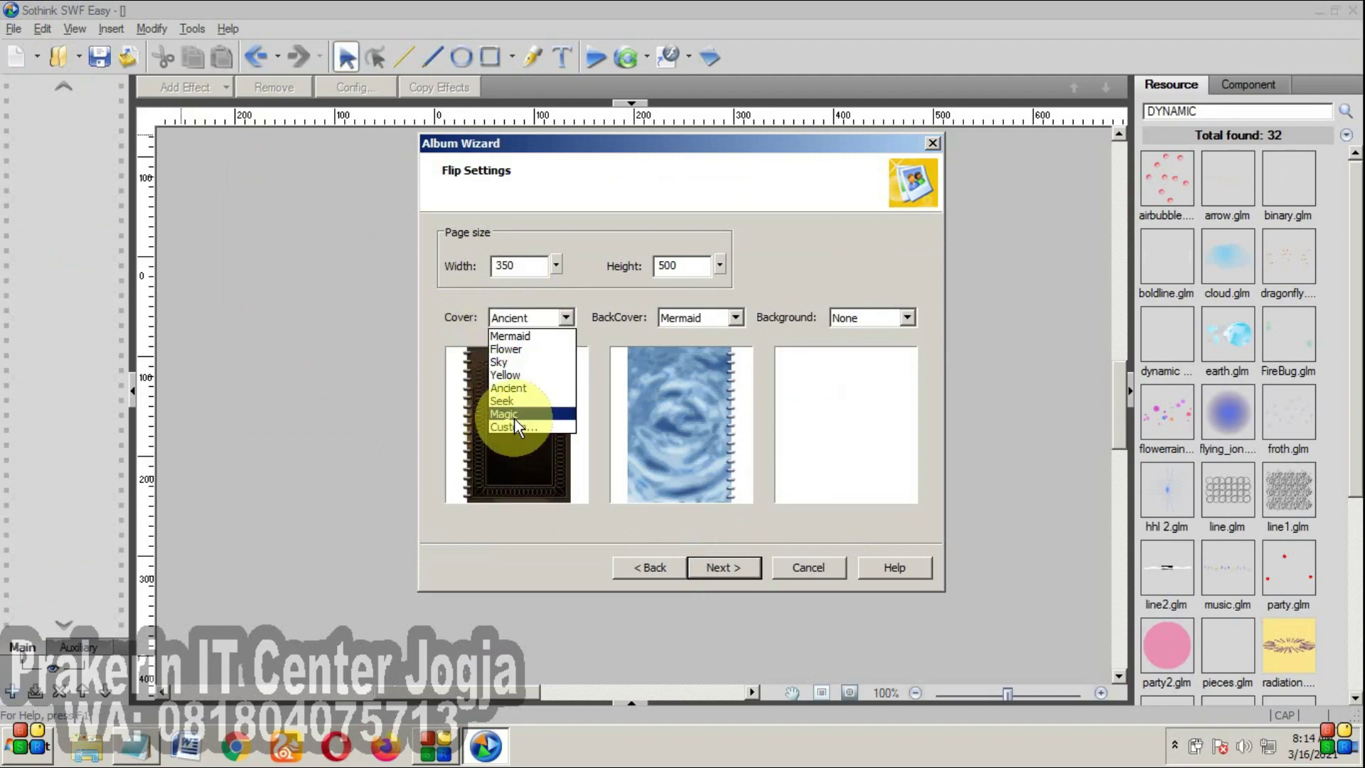
left_click(515, 411)
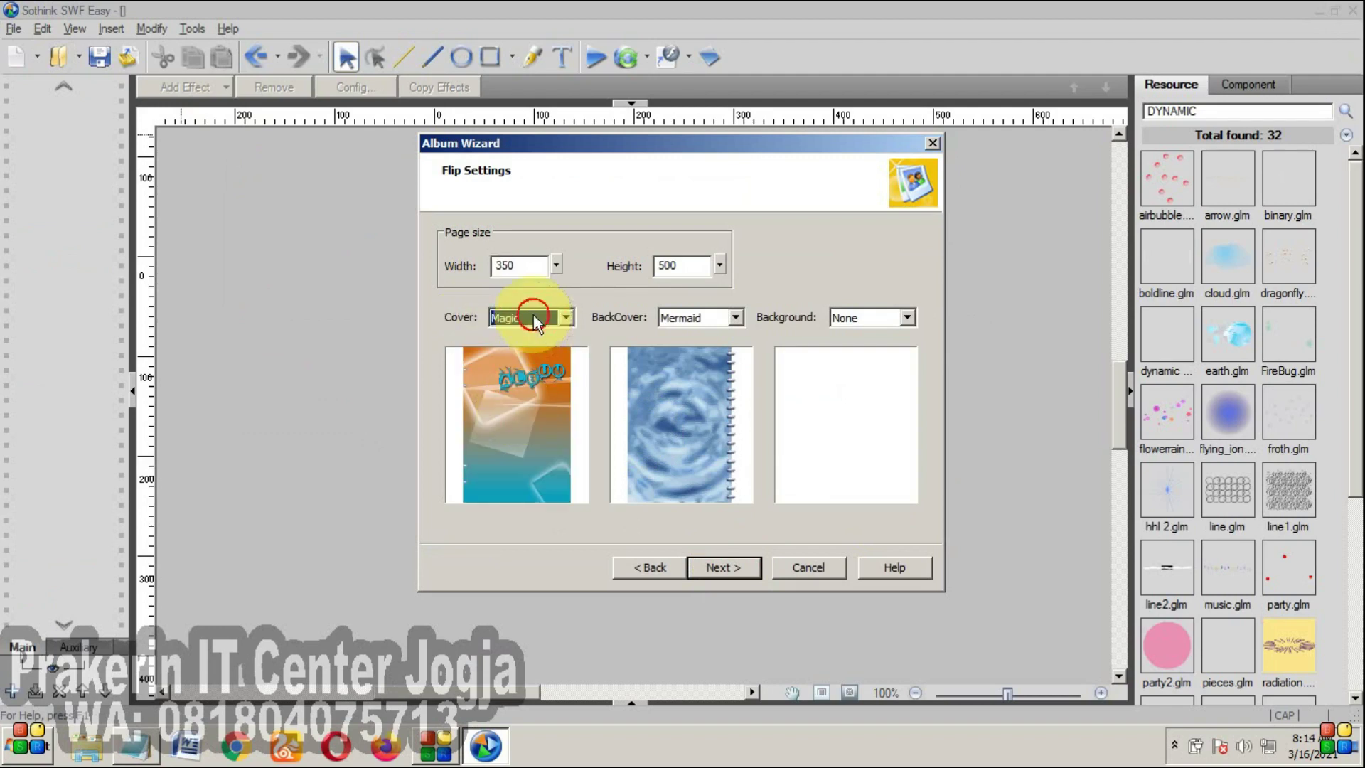
left_click(533, 318)
left_click(518, 415)
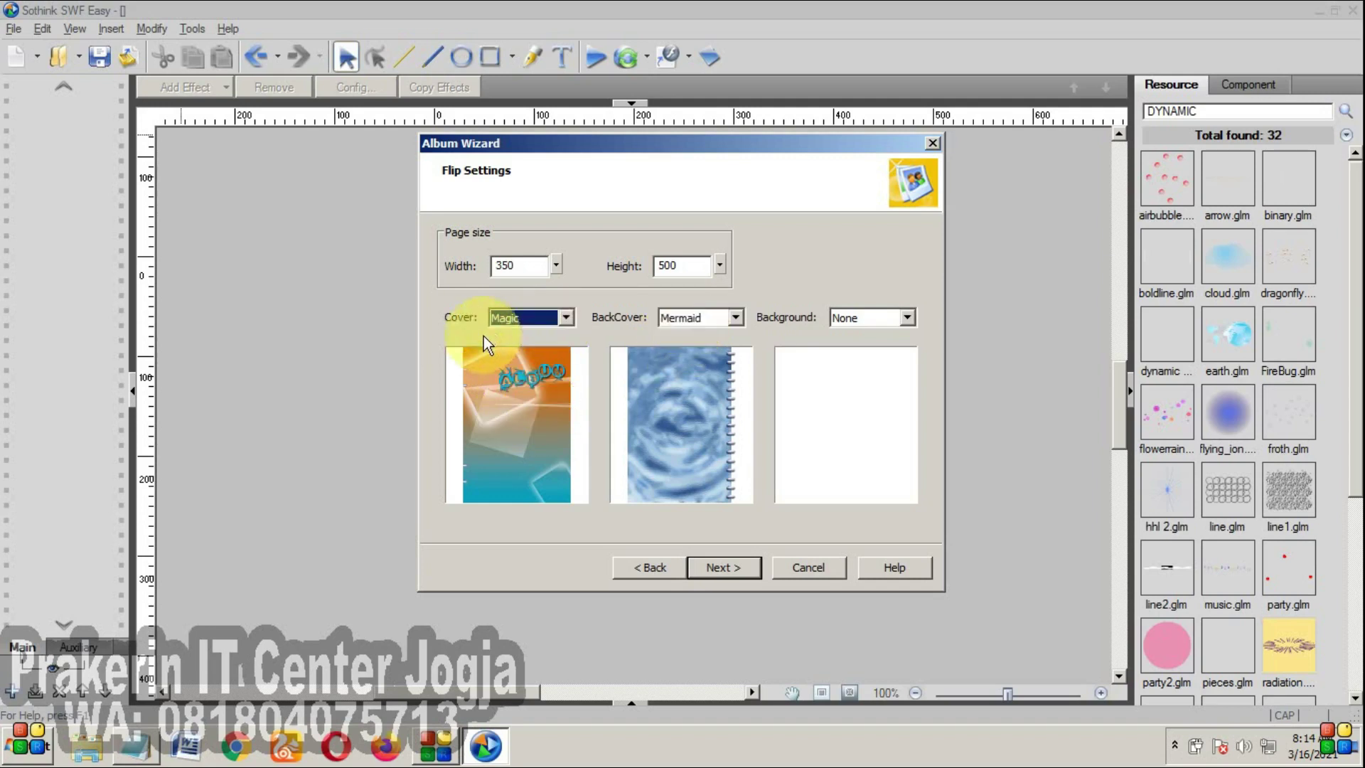
- Set the cover, back cover and background to Ancient and complete the album wizard
left_click(497, 319)
left_click(519, 387)
left_click(711, 321)
left_click(702, 388)
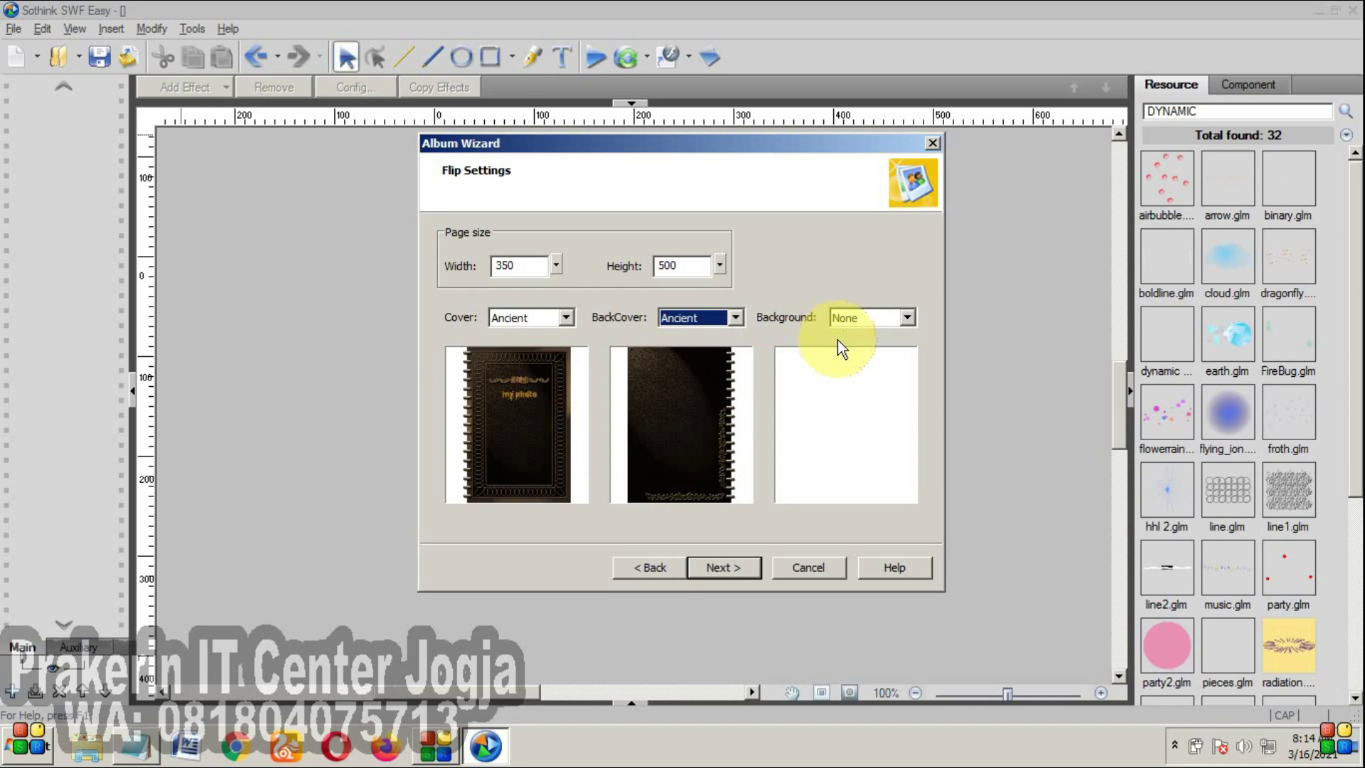
left_click(843, 321)
left_click(850, 421)
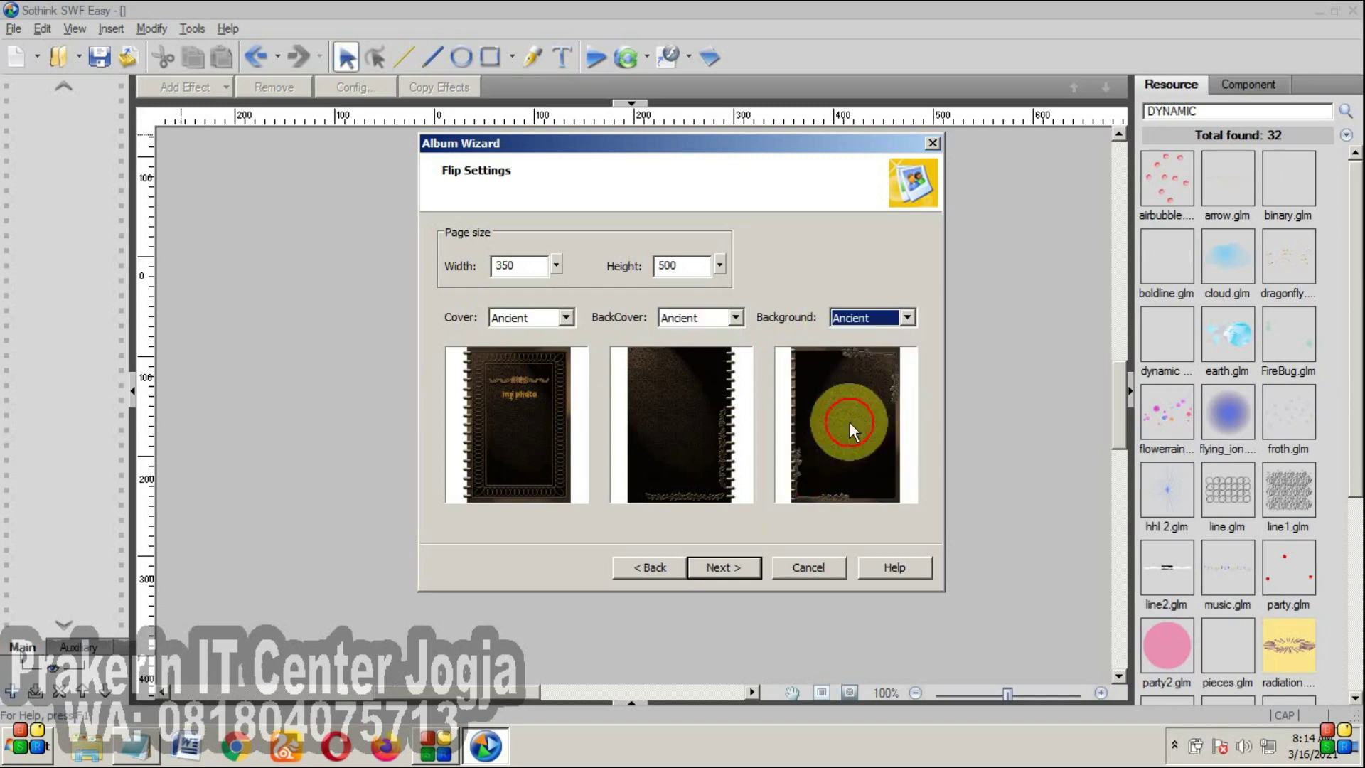
left_click(727, 572)
left_click(732, 569)
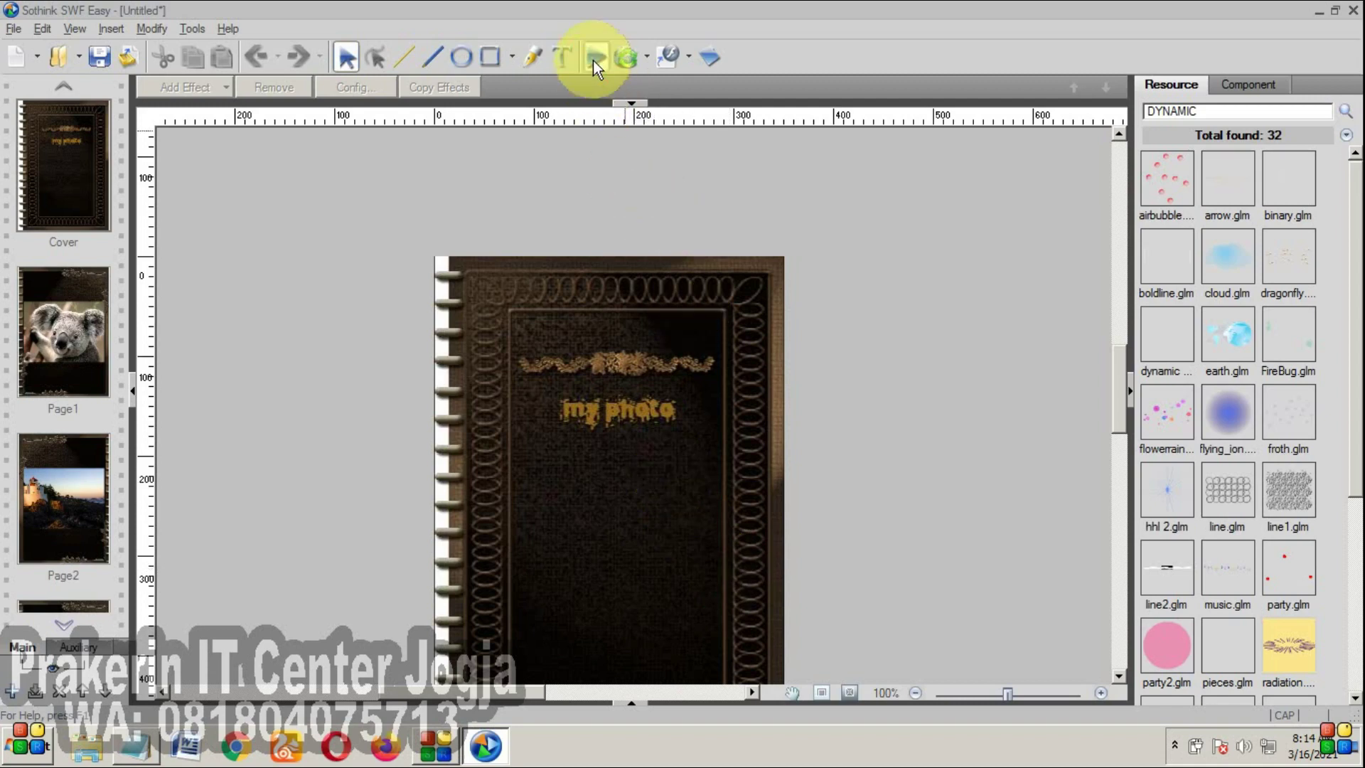
- Preview the Ancient album in a maximized window, flip through its pages to the back cover, and close the preview
left_click(594, 59)
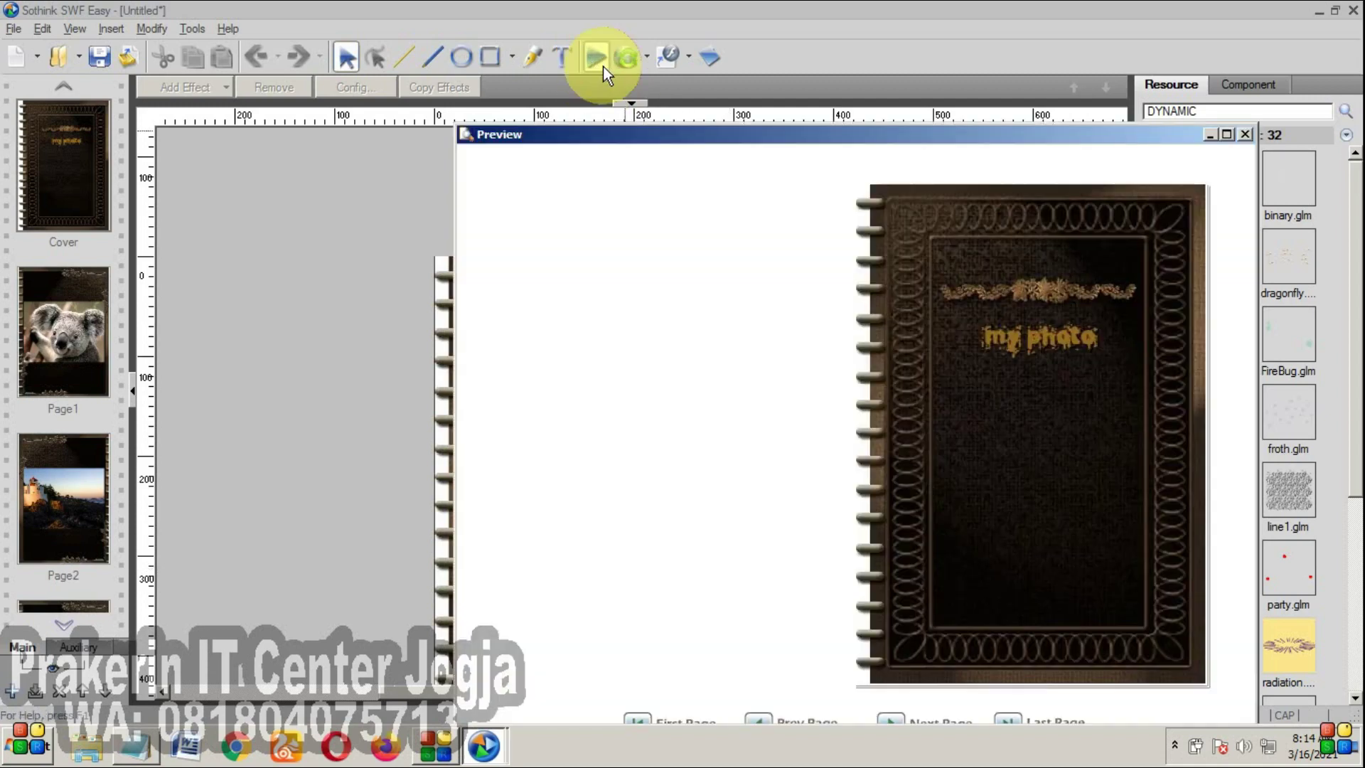
left_click(1228, 135)
left_click(791, 684)
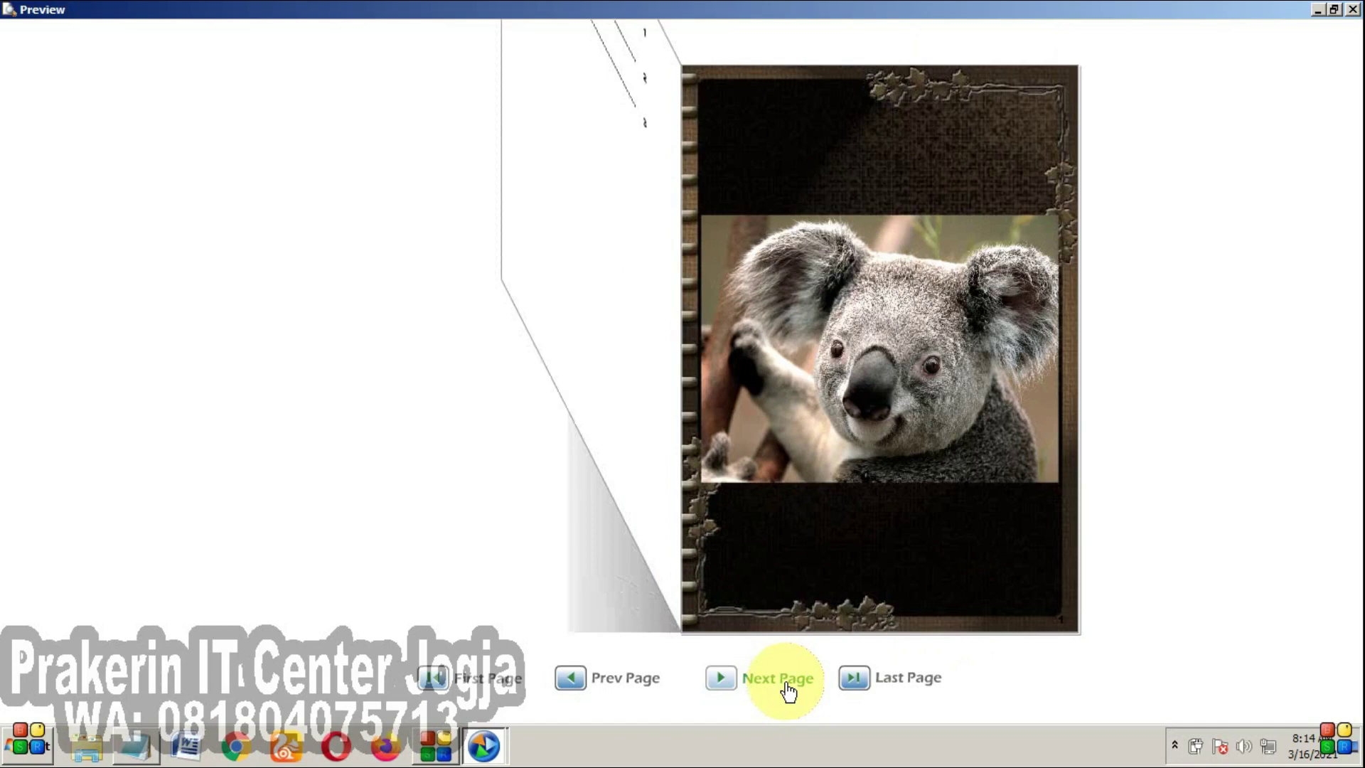
left_click(785, 689)
left_click(781, 693)
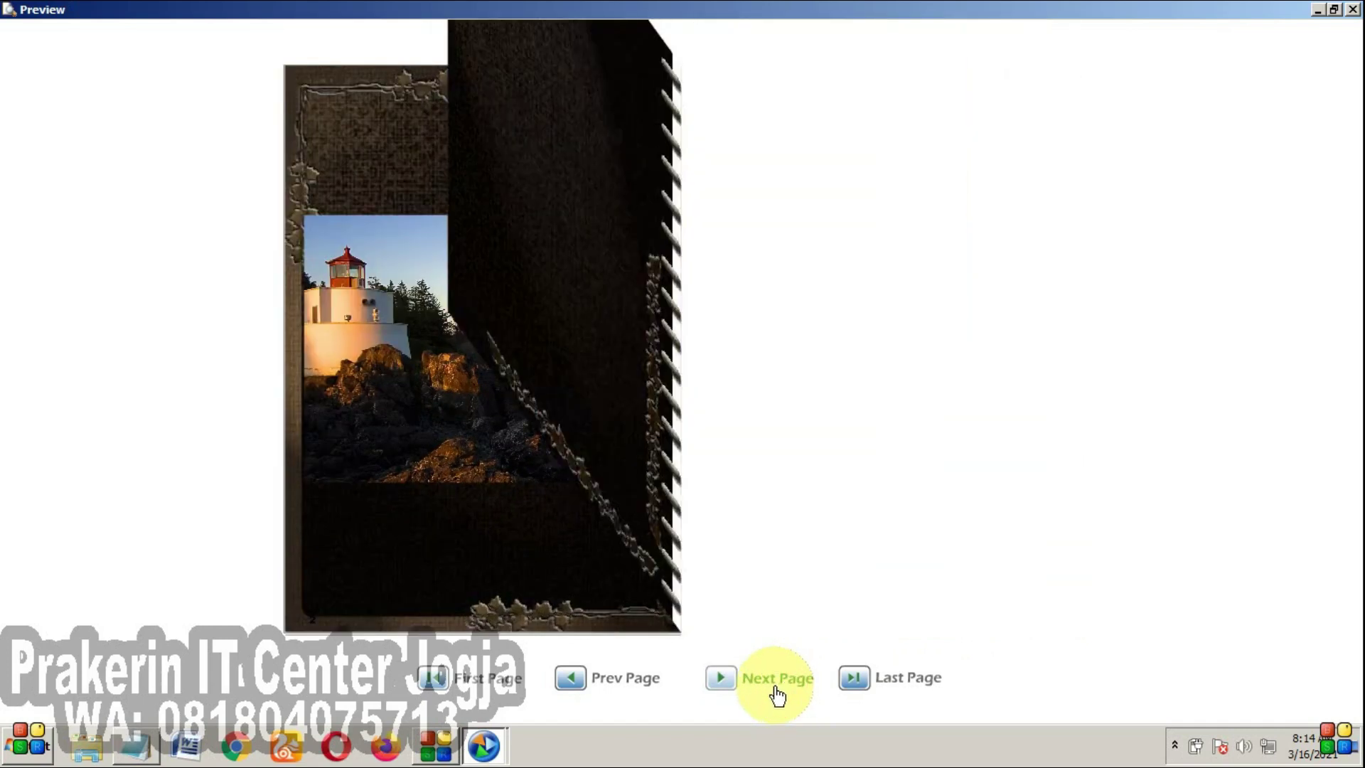
left_click(1352, 9)
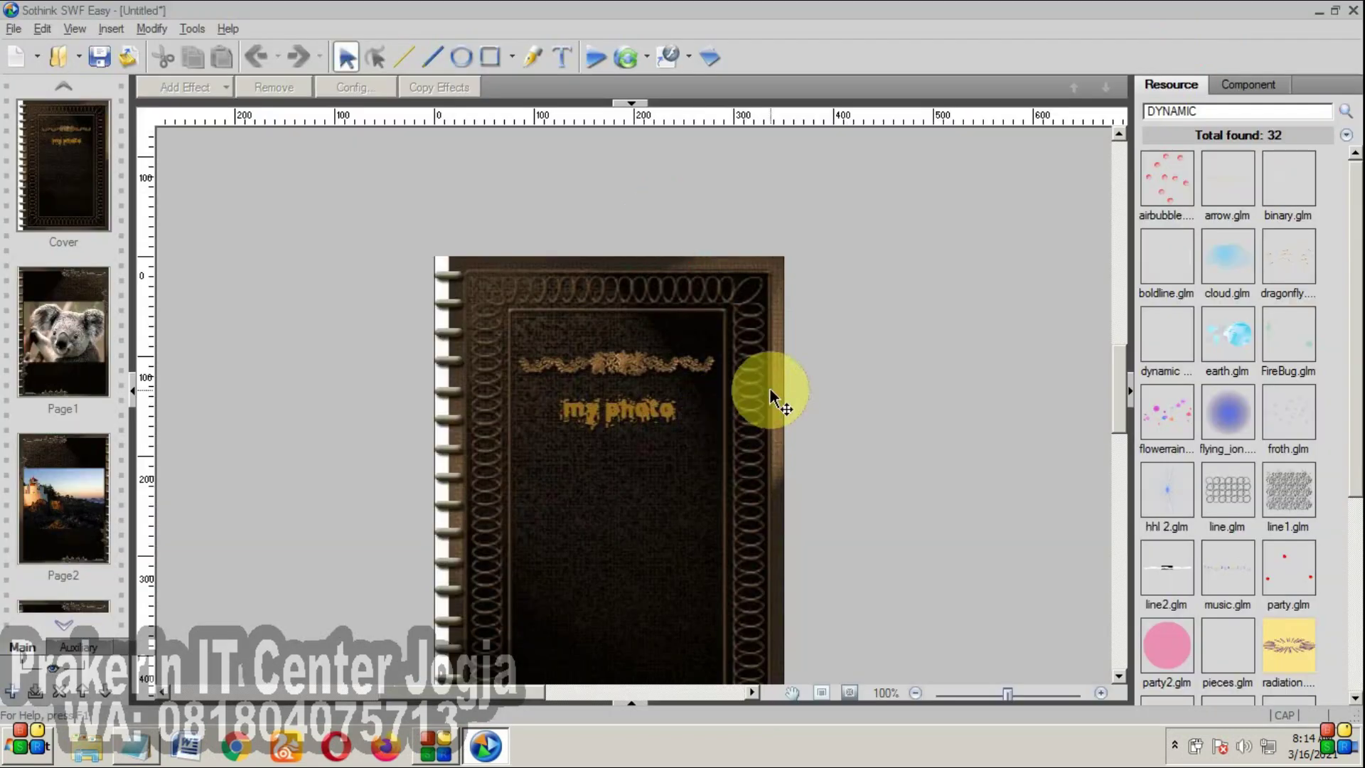
- Open Page1 and add a new blank page to the album
scroll(578, 417, "down", 2)
left_click(76, 332)
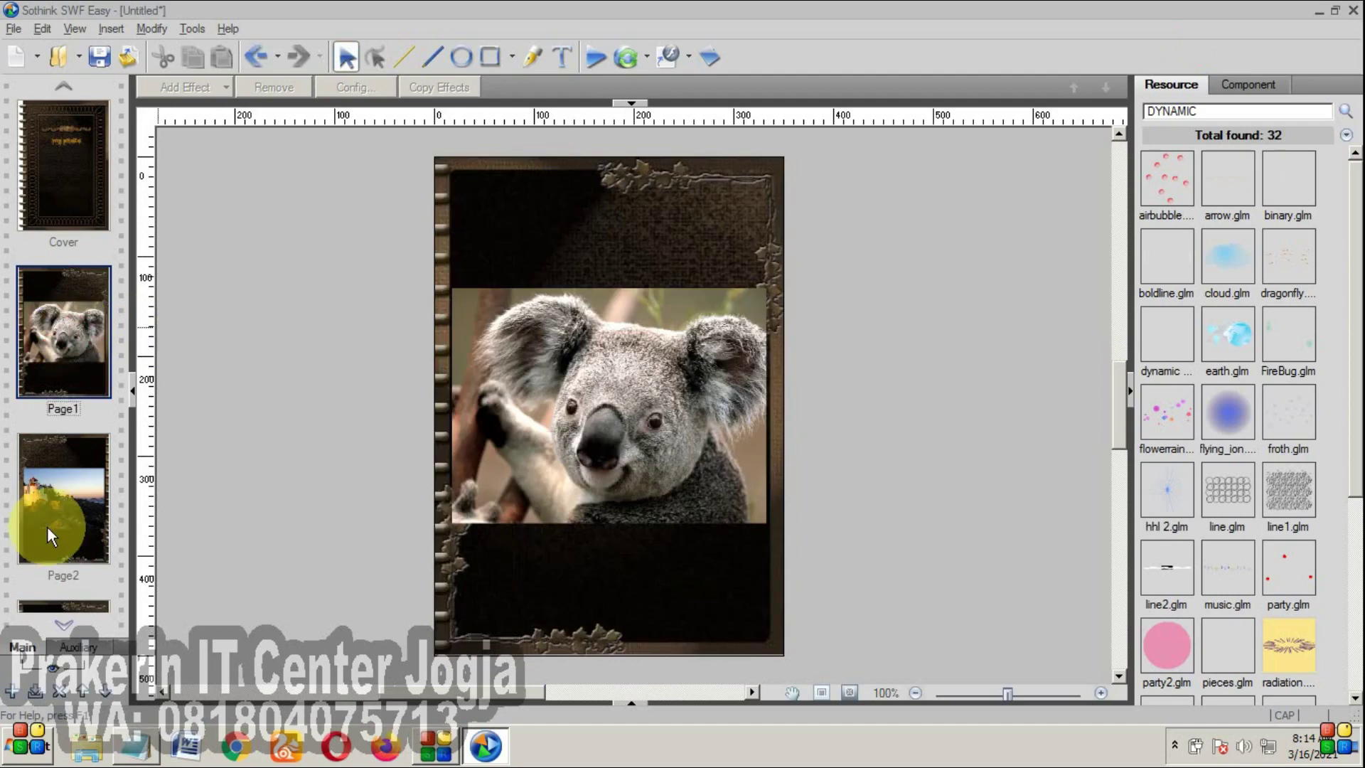
scroll(50, 524, "down", 2)
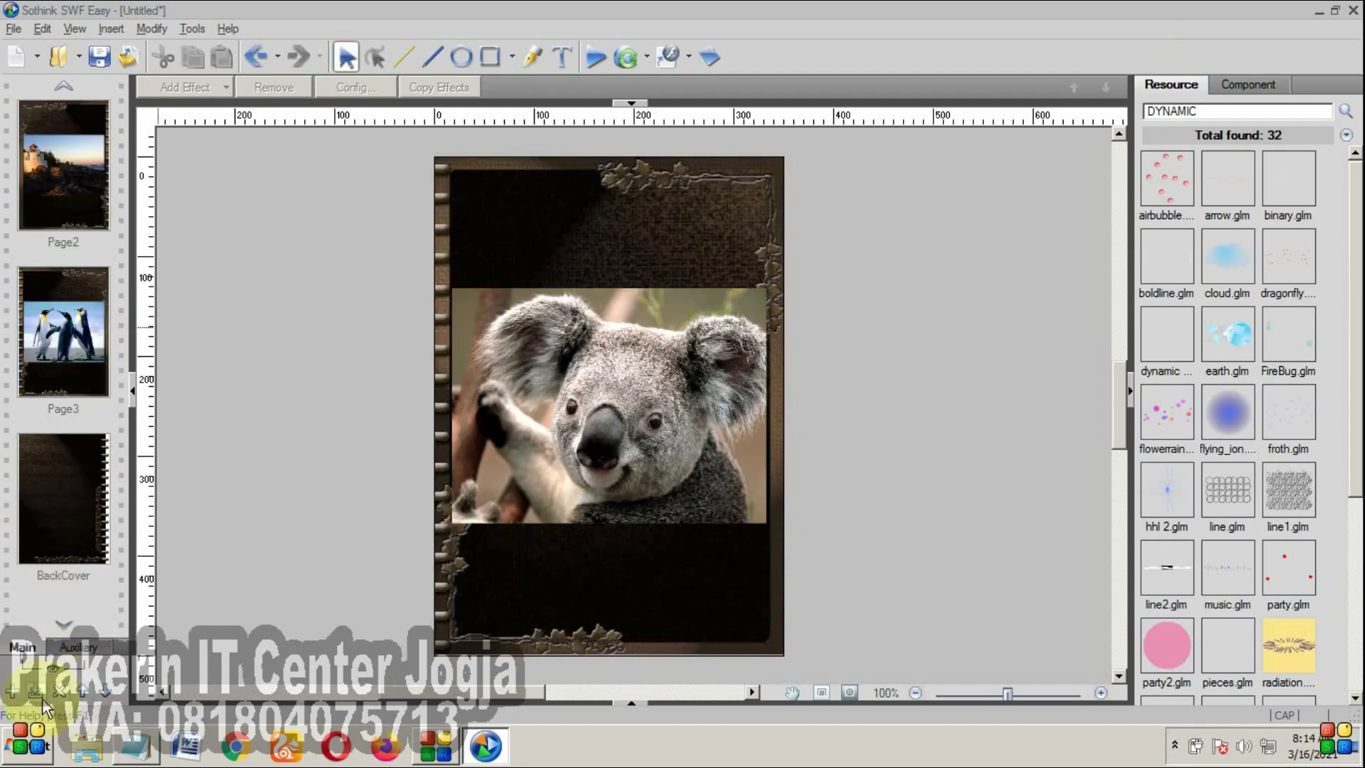
left_click(14, 691)
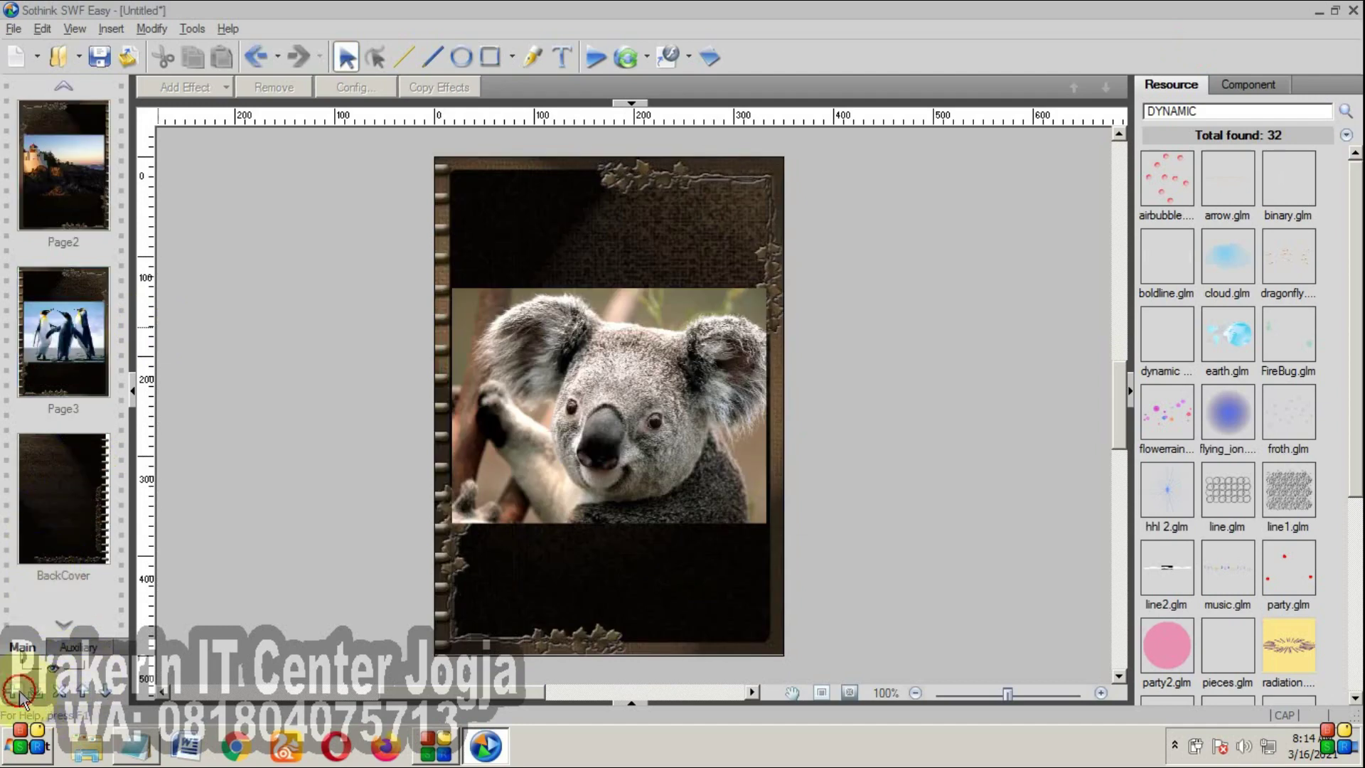
scroll(59, 497, "up", 3)
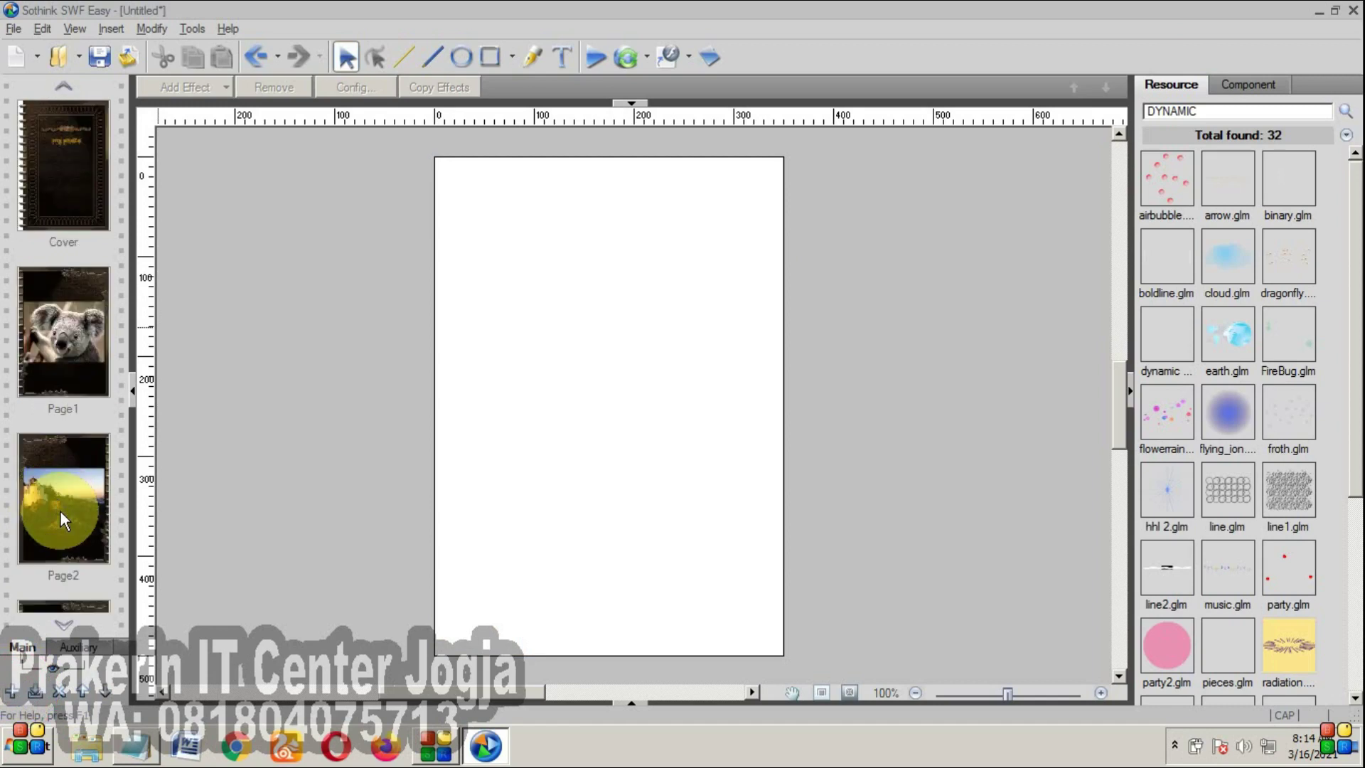
- Open the Cover page, move the Ancient cover artwork off the page and delete it
left_click(64, 186)
left_click_drag(479, 277, 664, 298)
left_click_drag(786, 314, 900, 321)
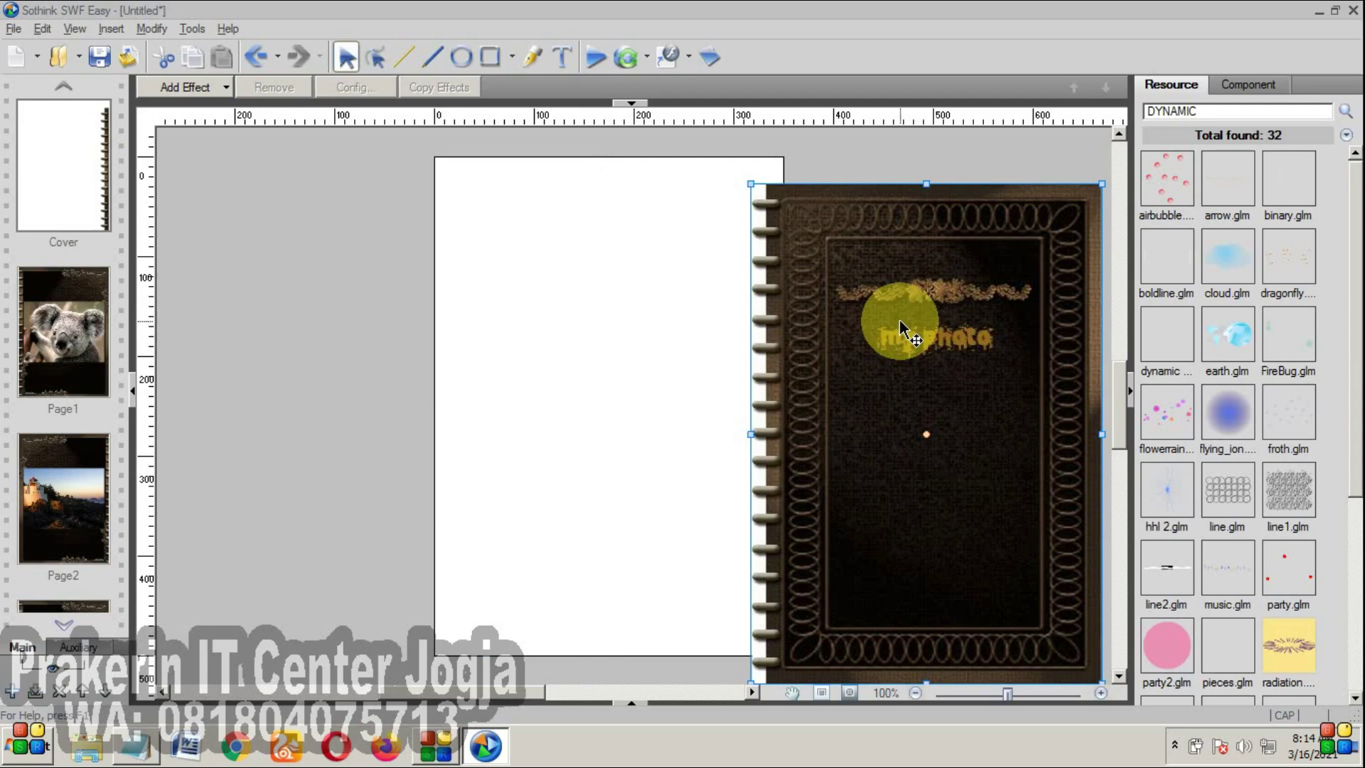
key("Delete")
- Place the party2 animation in the middle of the blank Cover page and preview it
left_click_drag(1181, 621, 612, 375)
left_click(597, 58)
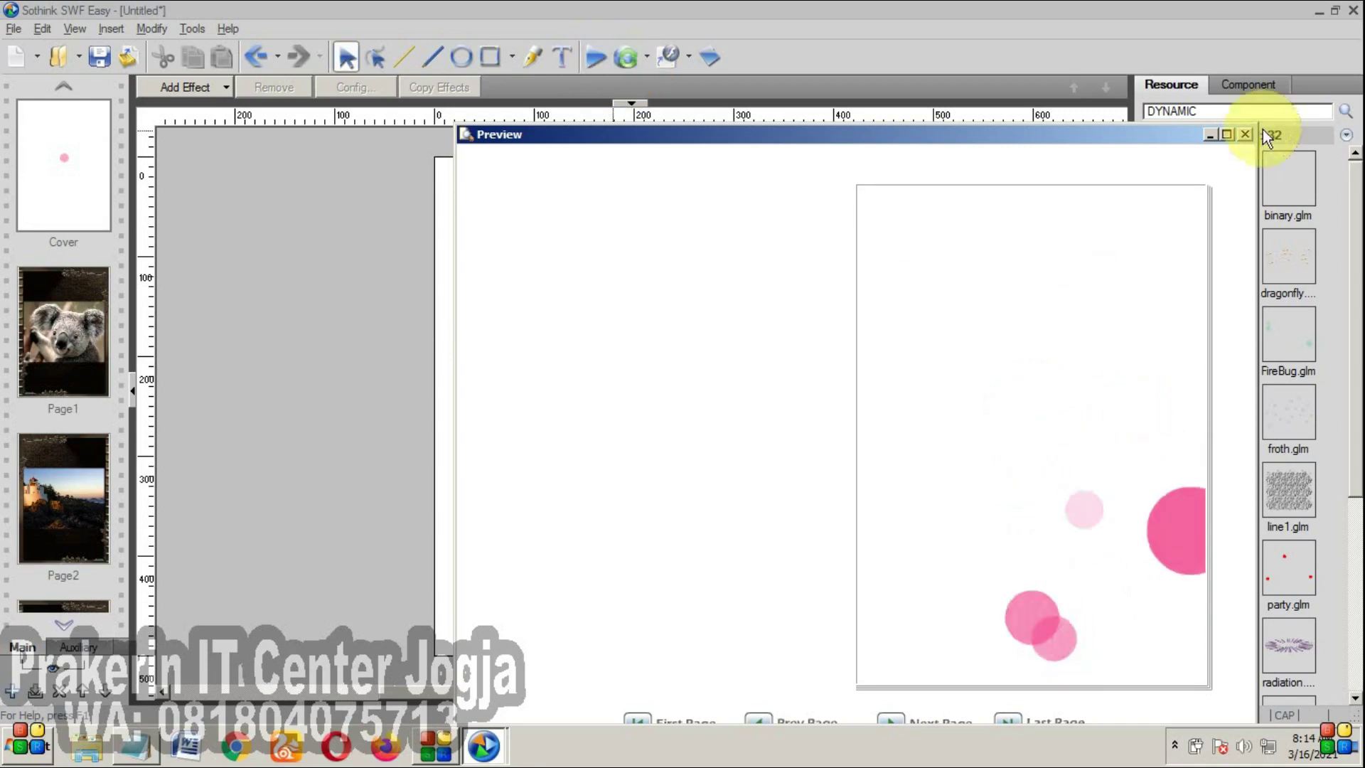
left_click(1243, 132)
left_click(412, 251)
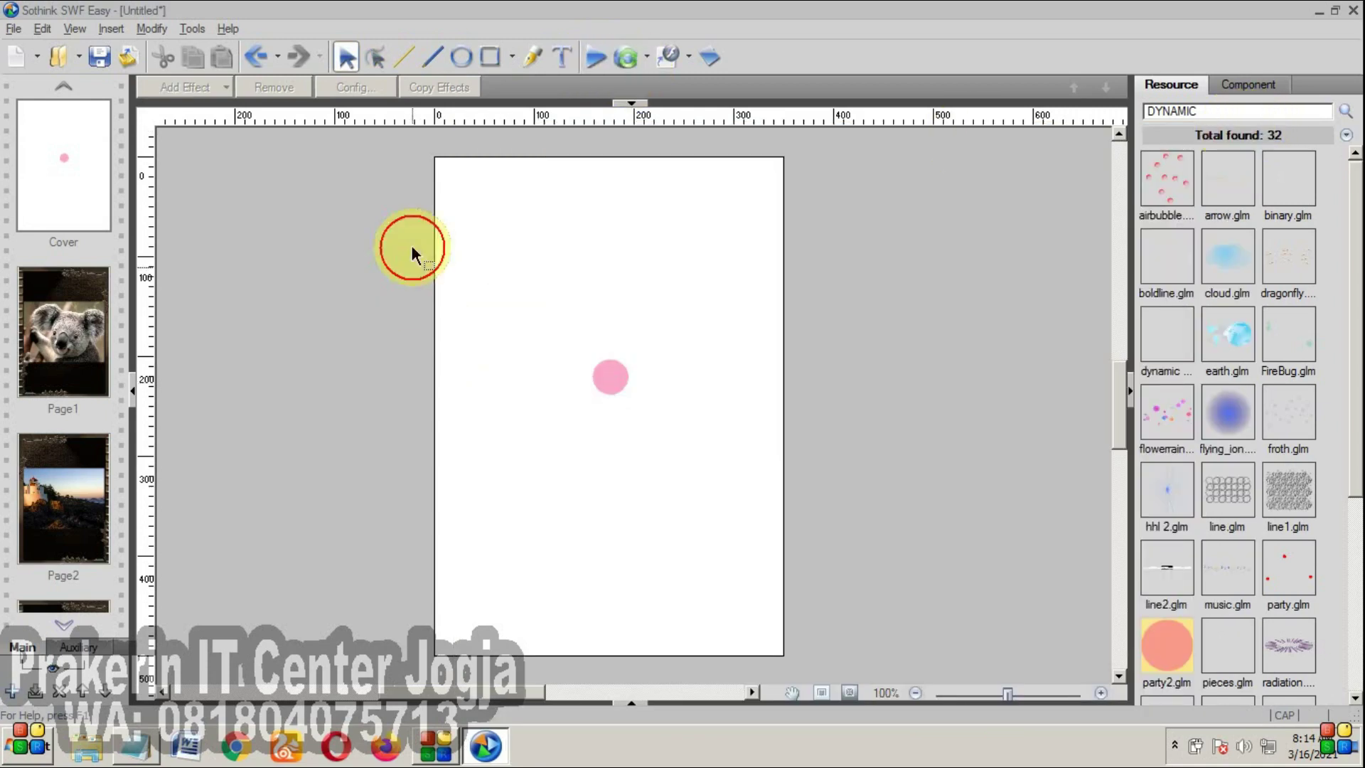
- Start a new document from the Banner template without saving the changes to the album
left_click(13, 31)
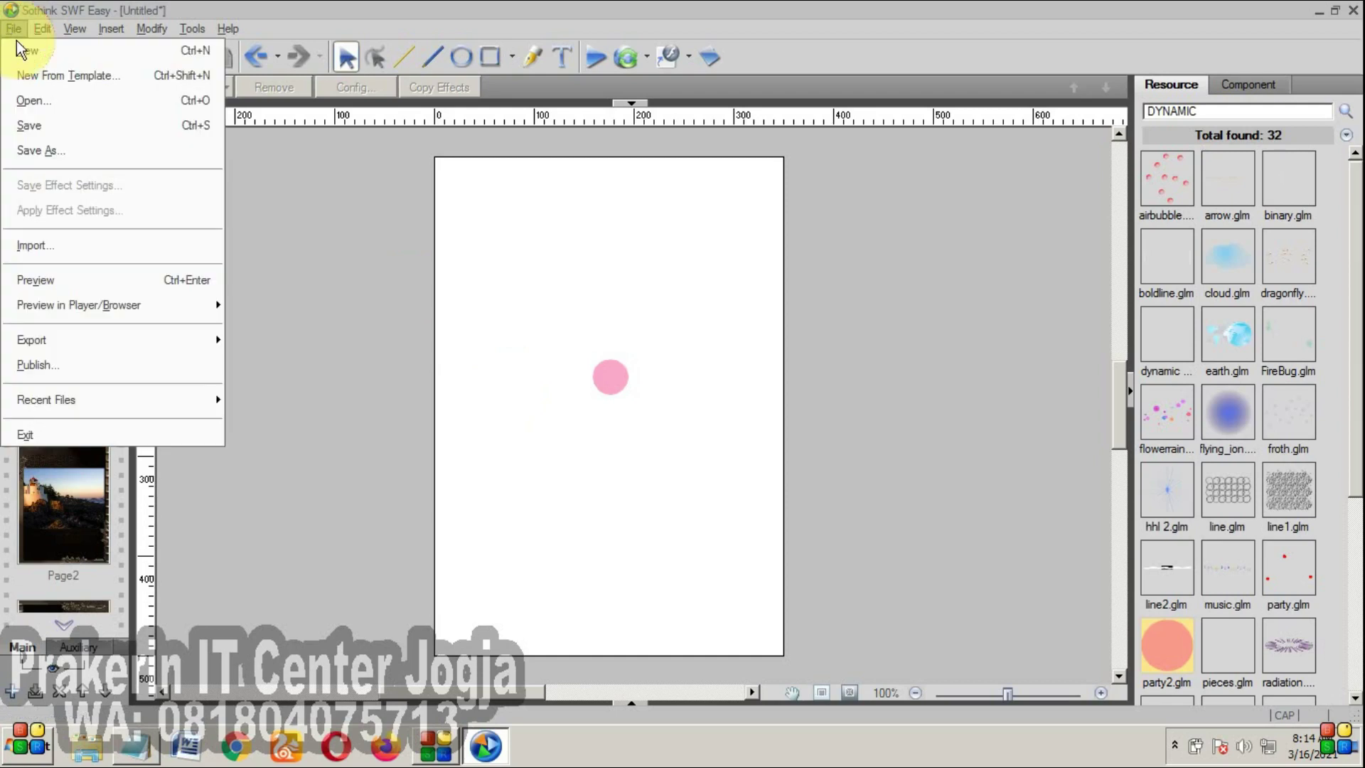
left_click(46, 77)
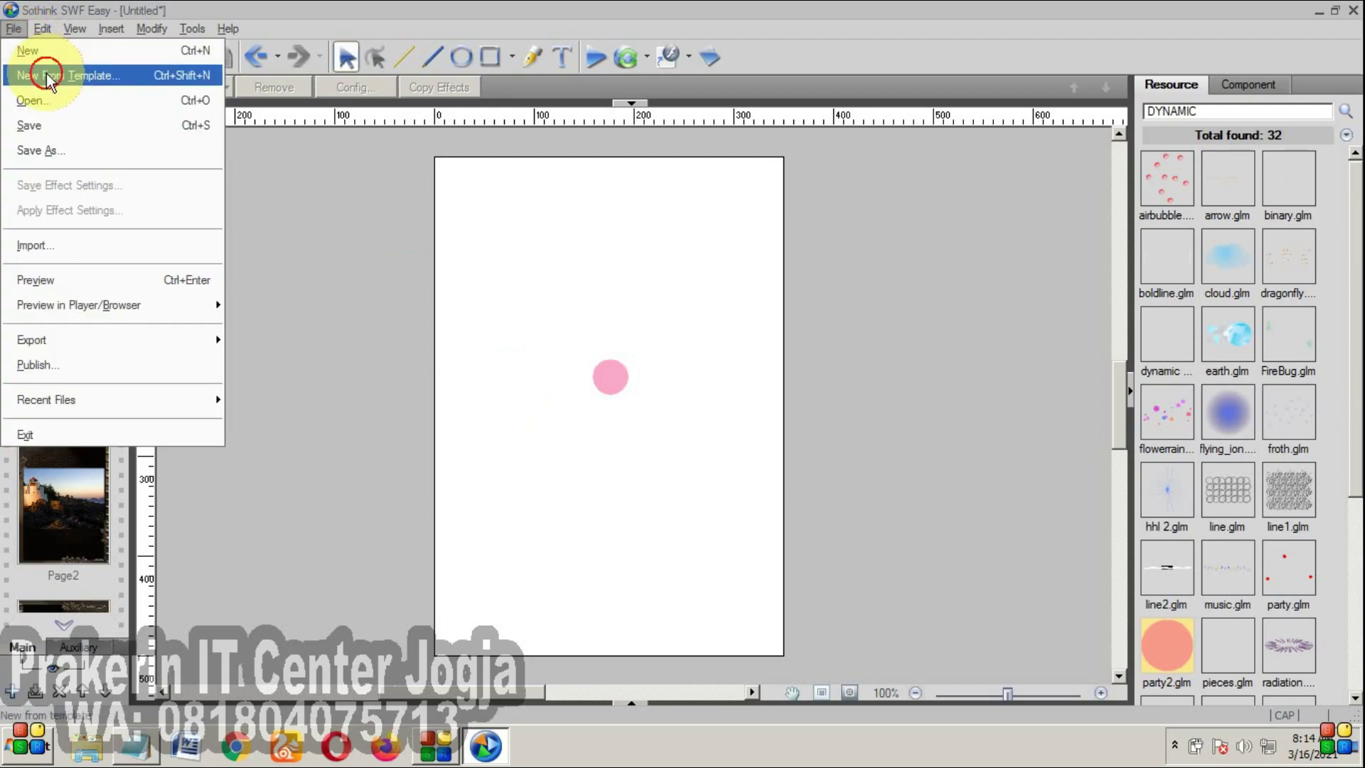
left_click(605, 274)
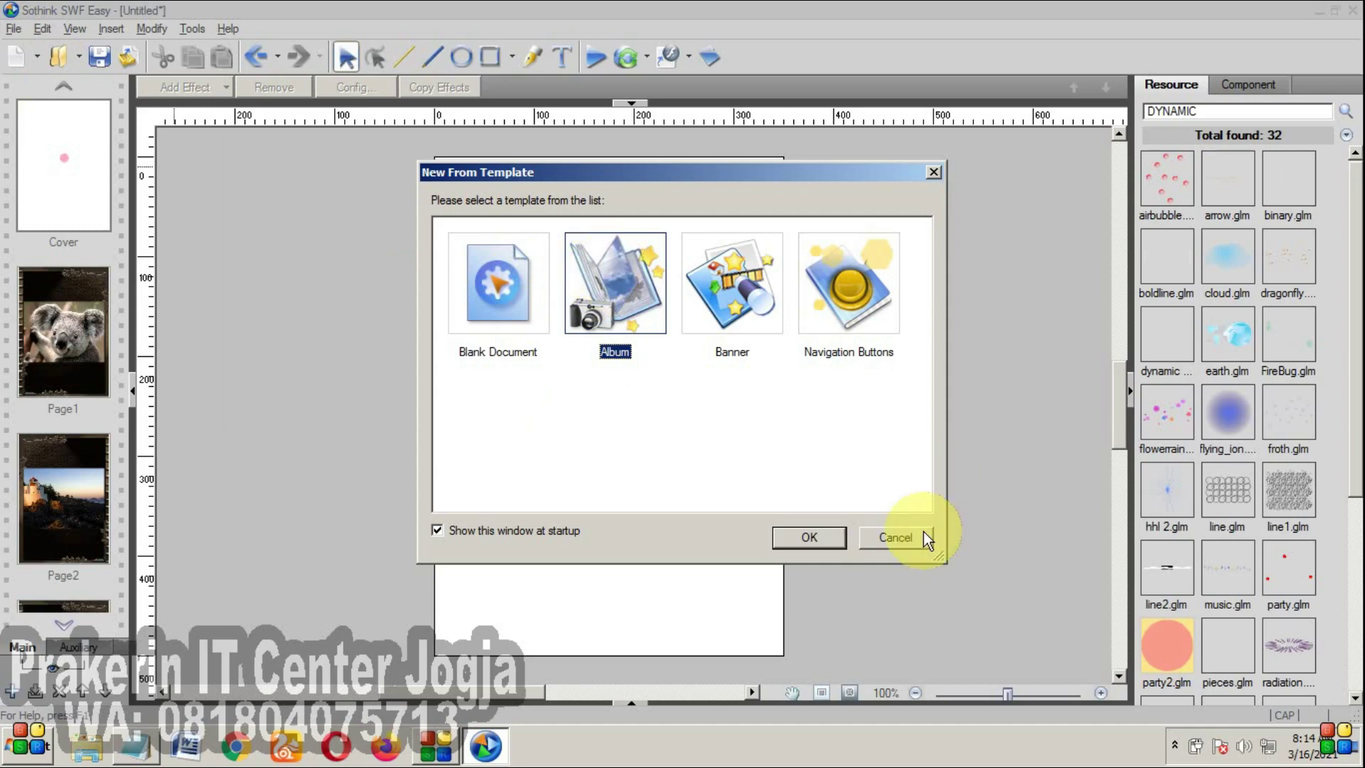
left_click(734, 294)
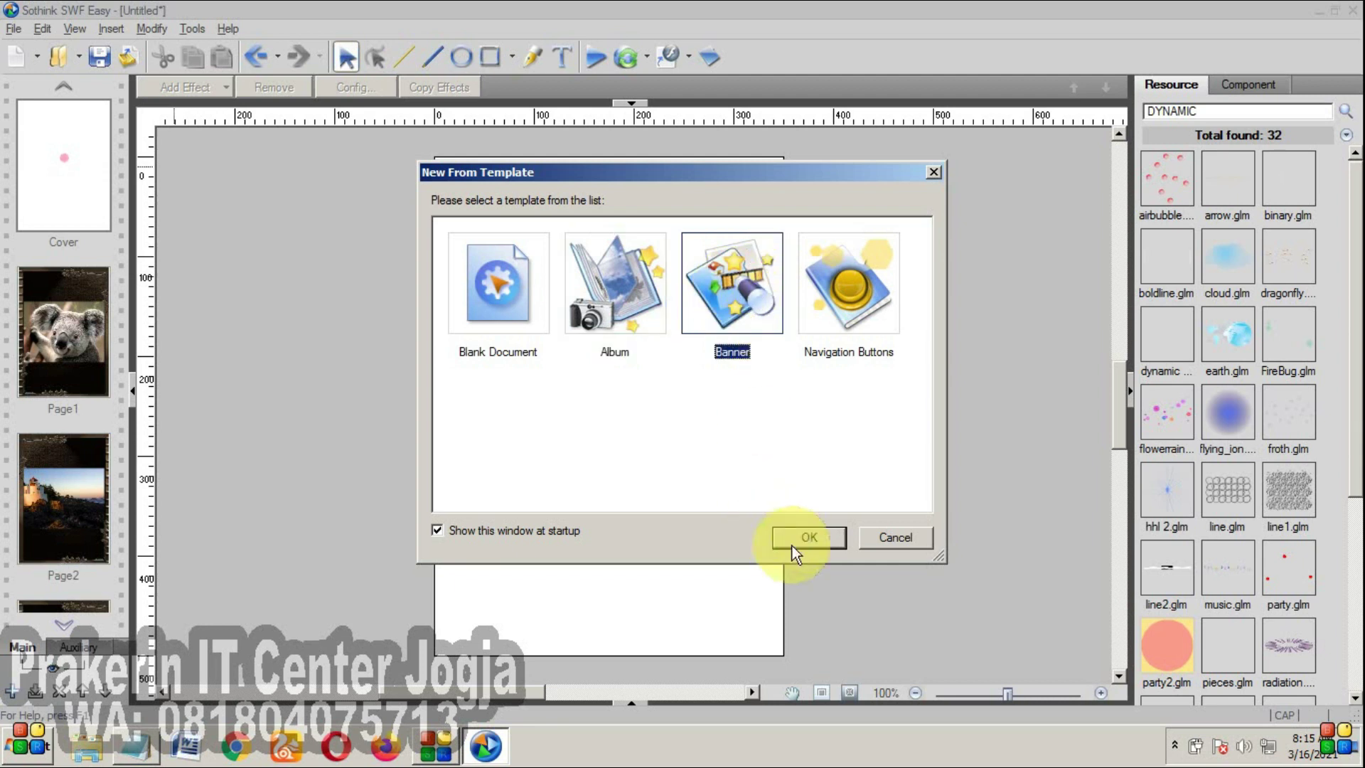
left_click(809, 537)
left_click(693, 411)
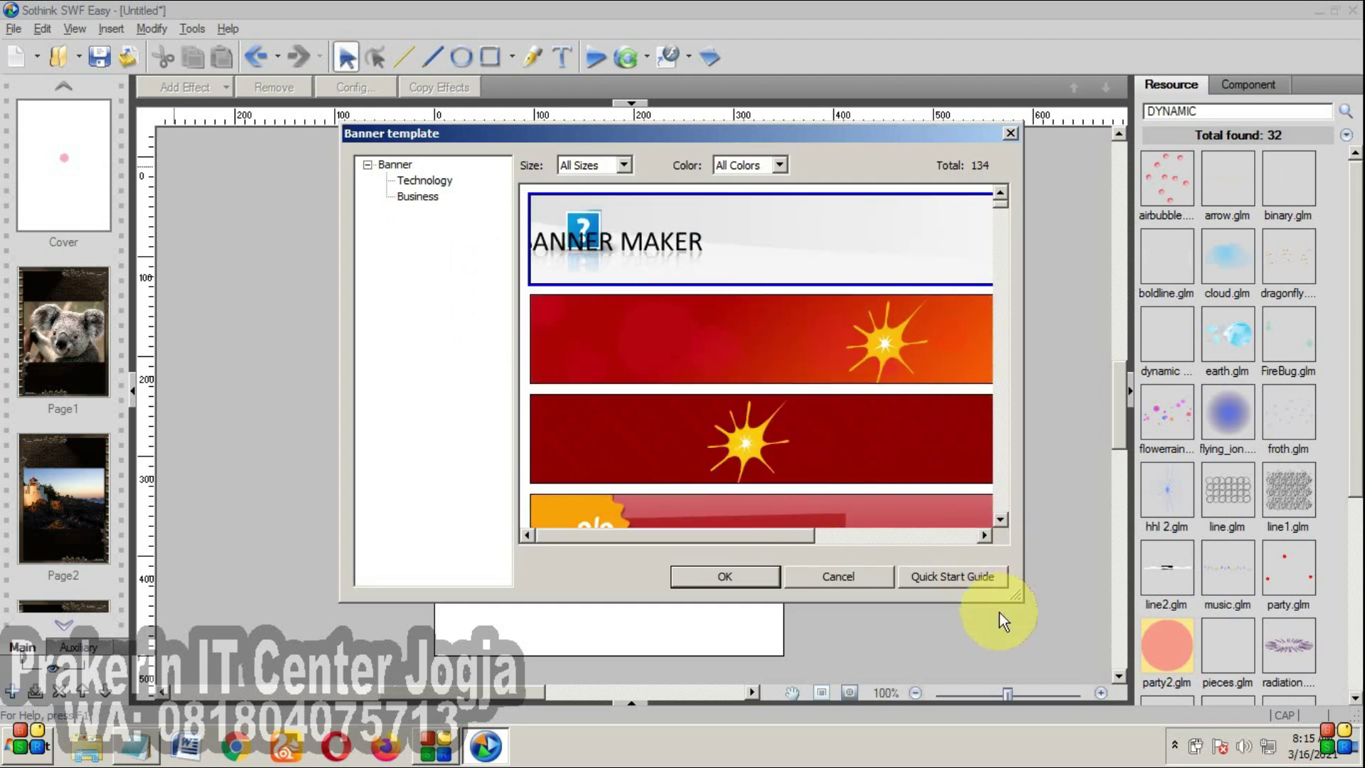
- Enlarge and reposition the Banner template window so the full width of the banners shows
left_click_drag(1018, 594, 1302, 688)
left_click_drag(693, 134, 363, 23)
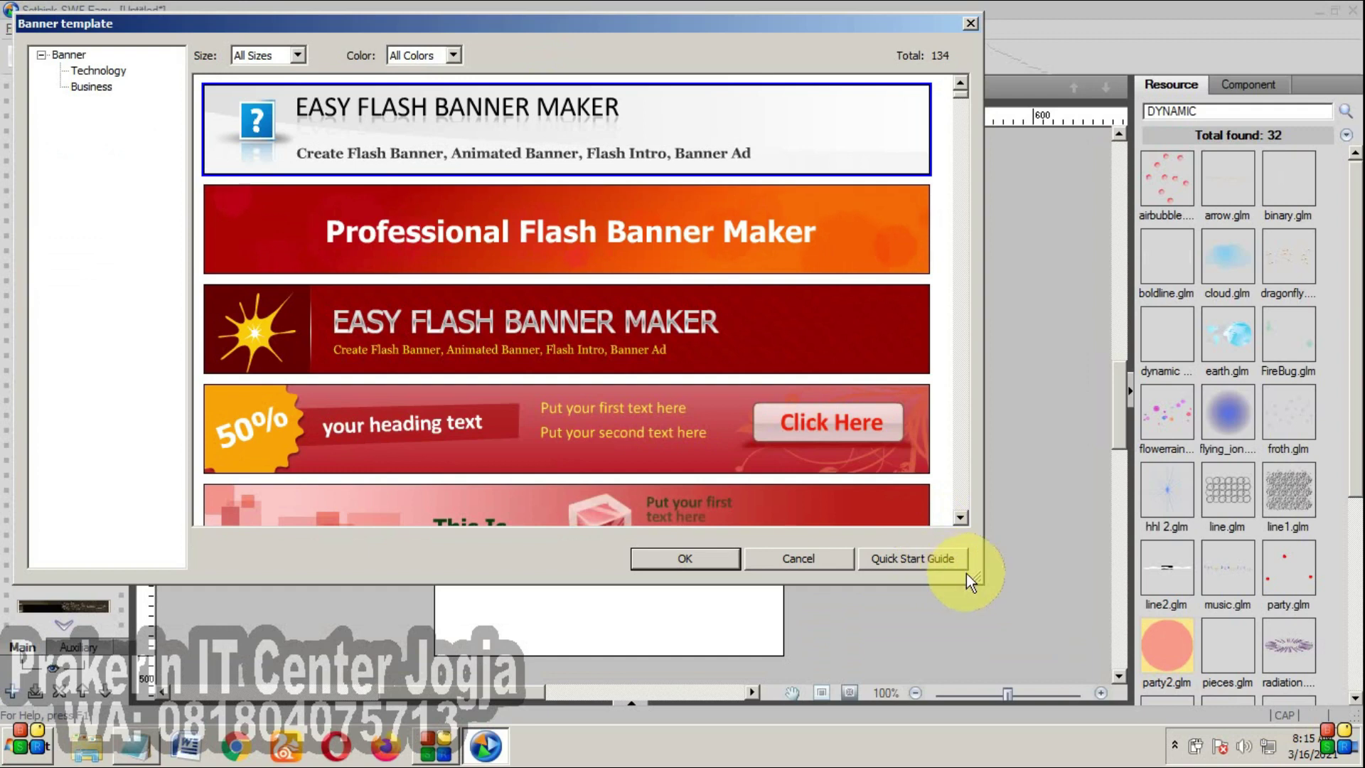
left_click_drag(972, 575, 1123, 723)
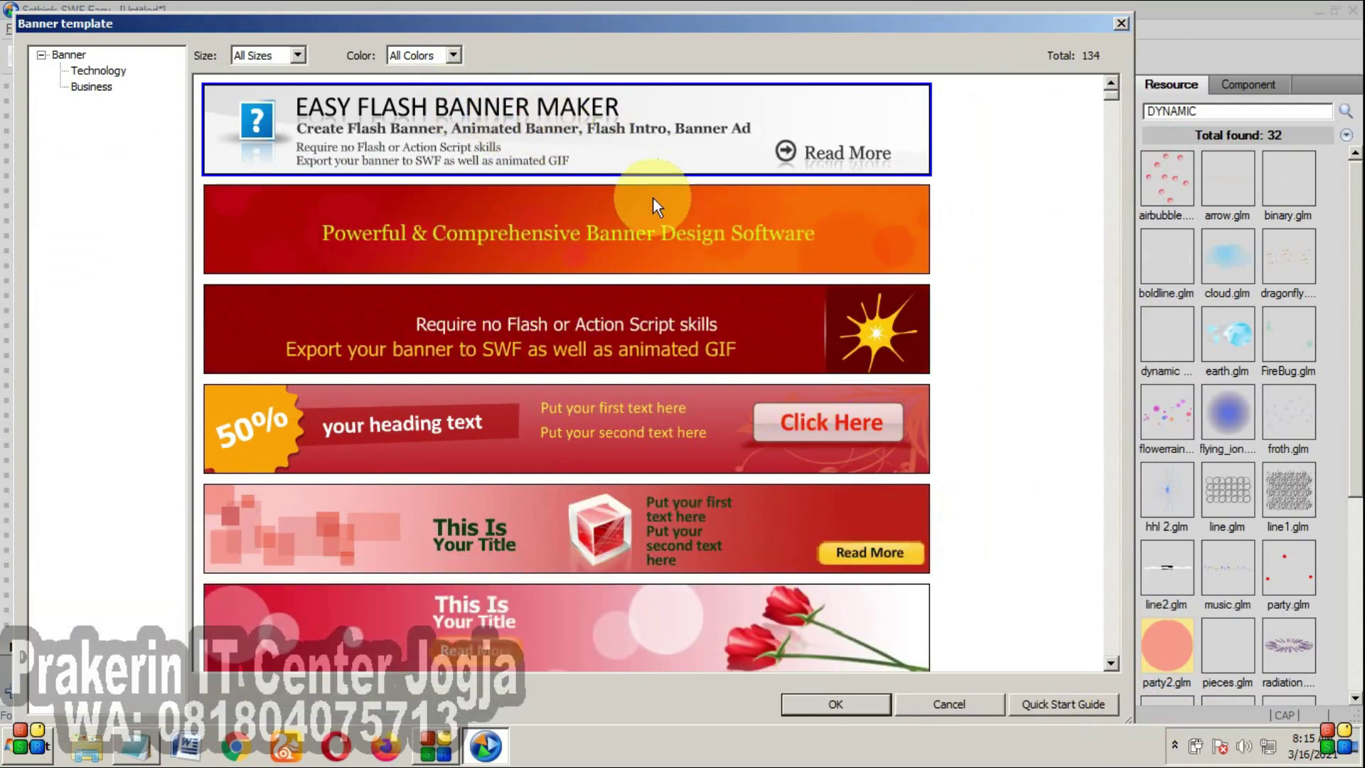
- Look through the available banner designs in the template list and return to the first one
left_click(1110, 663)
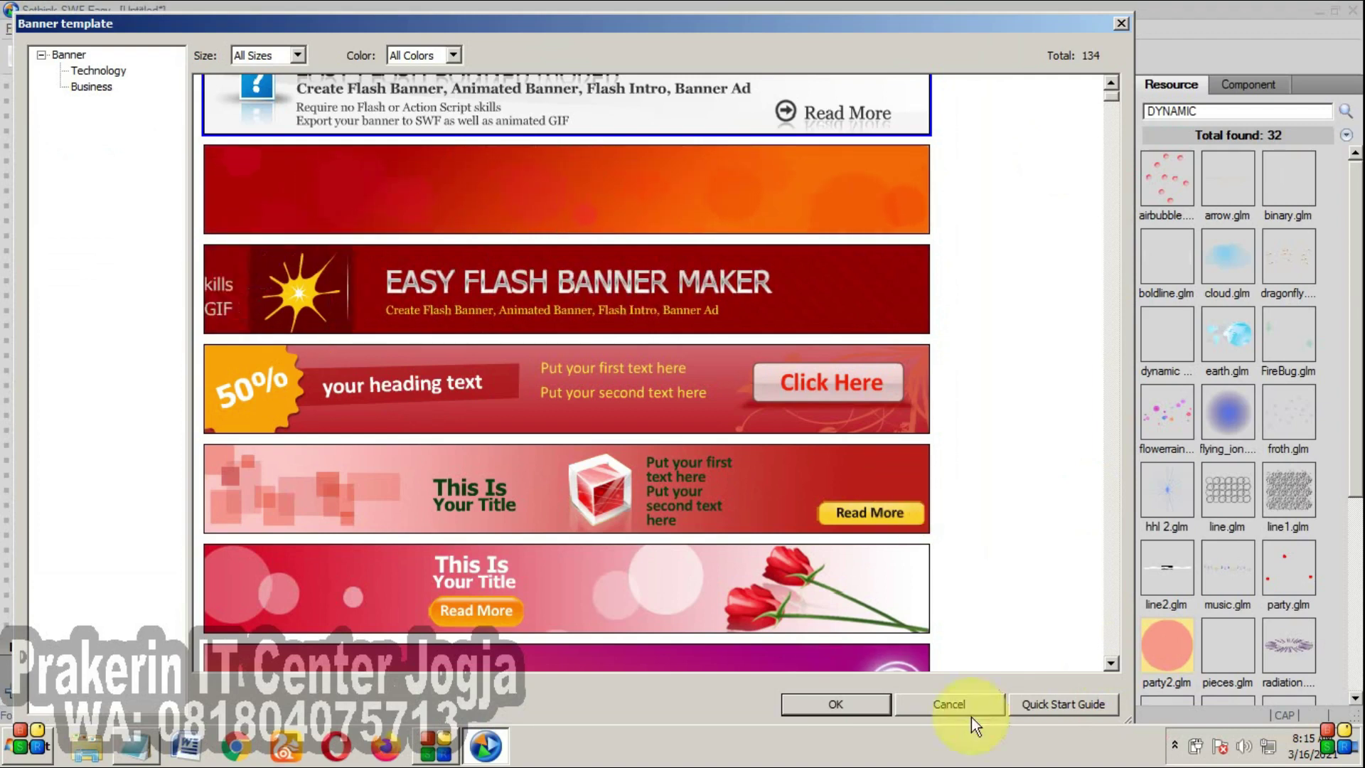
left_click(1111, 664)
left_click(1111, 665)
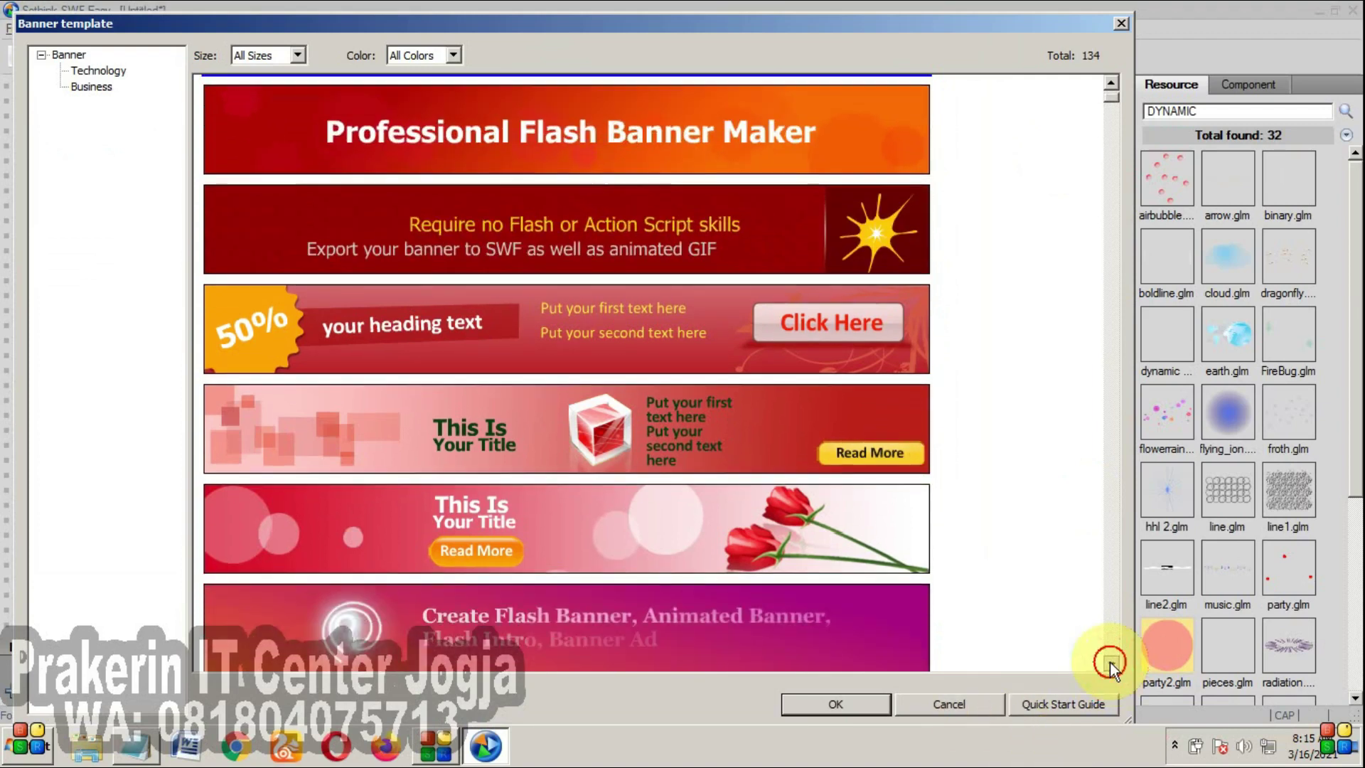
left_click(1111, 664)
left_click(1111, 664)
left_click(1111, 664)
left_click(1111, 664)
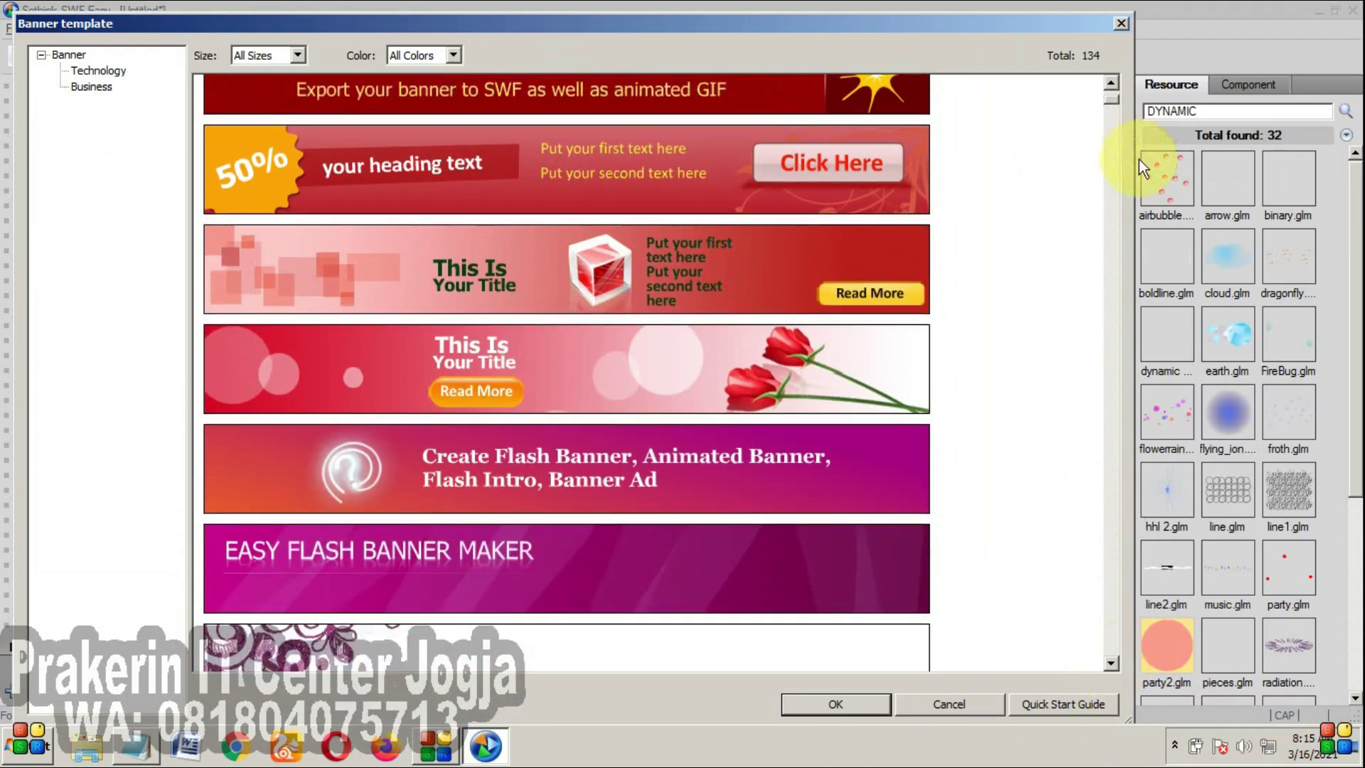
left_click(1111, 663)
left_click(1111, 664)
left_click(1110, 665)
left_click(1111, 664)
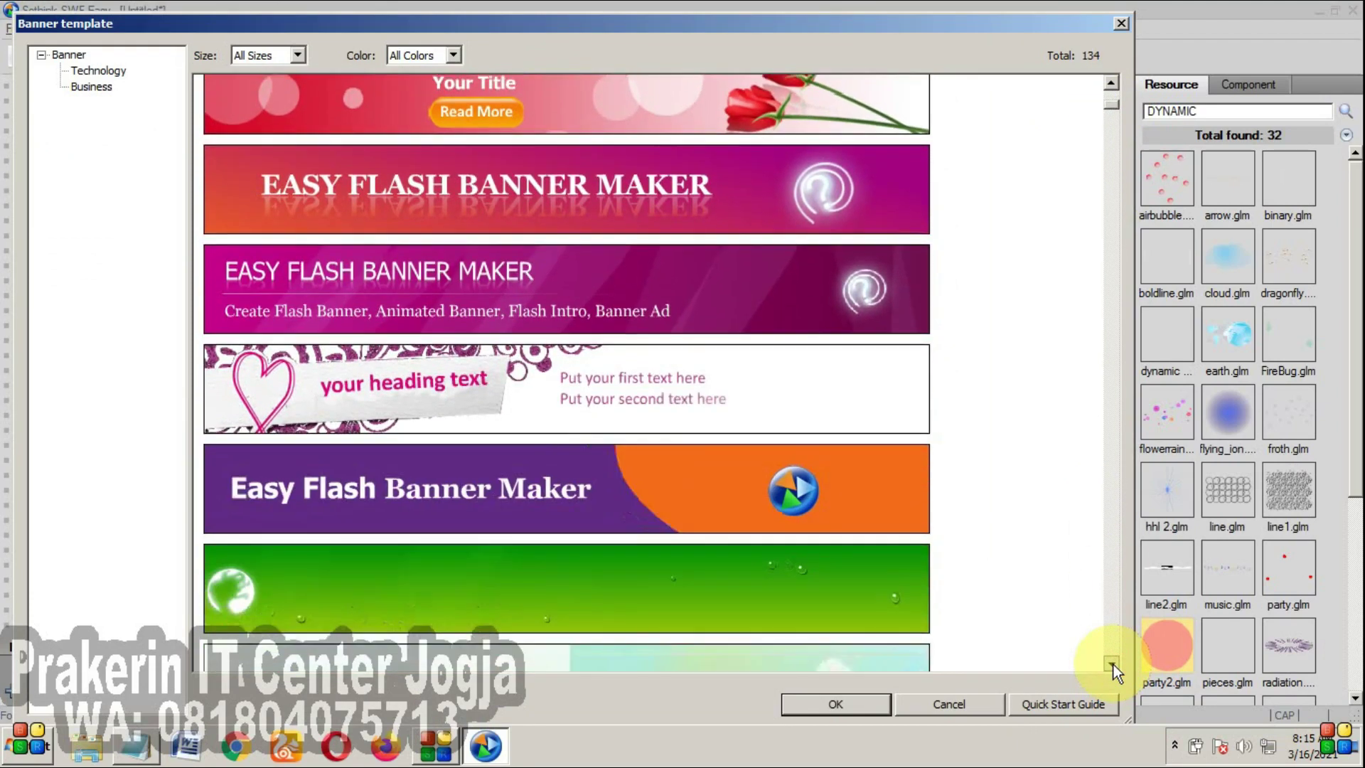
left_click(1110, 664)
left_click(1111, 664)
left_click(1111, 665)
left_click(1111, 664)
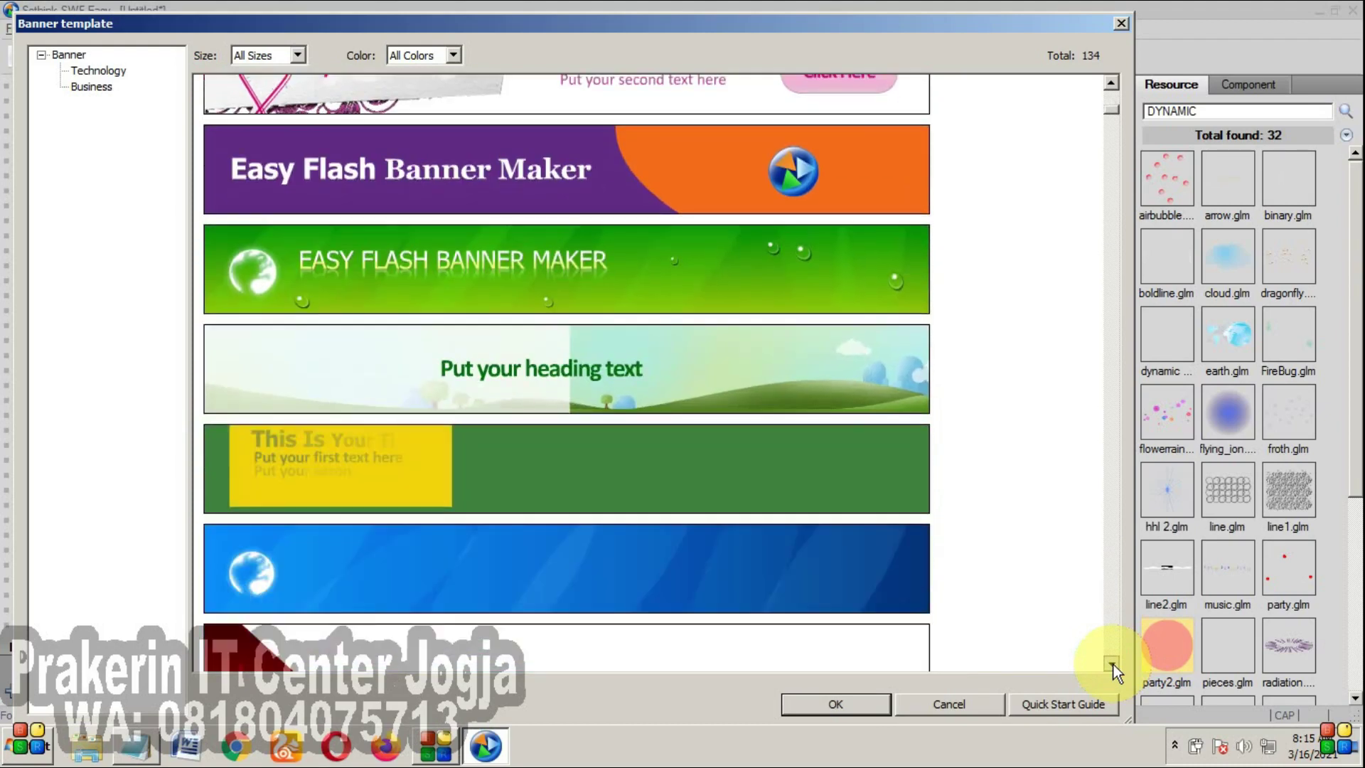
left_click(1111, 665)
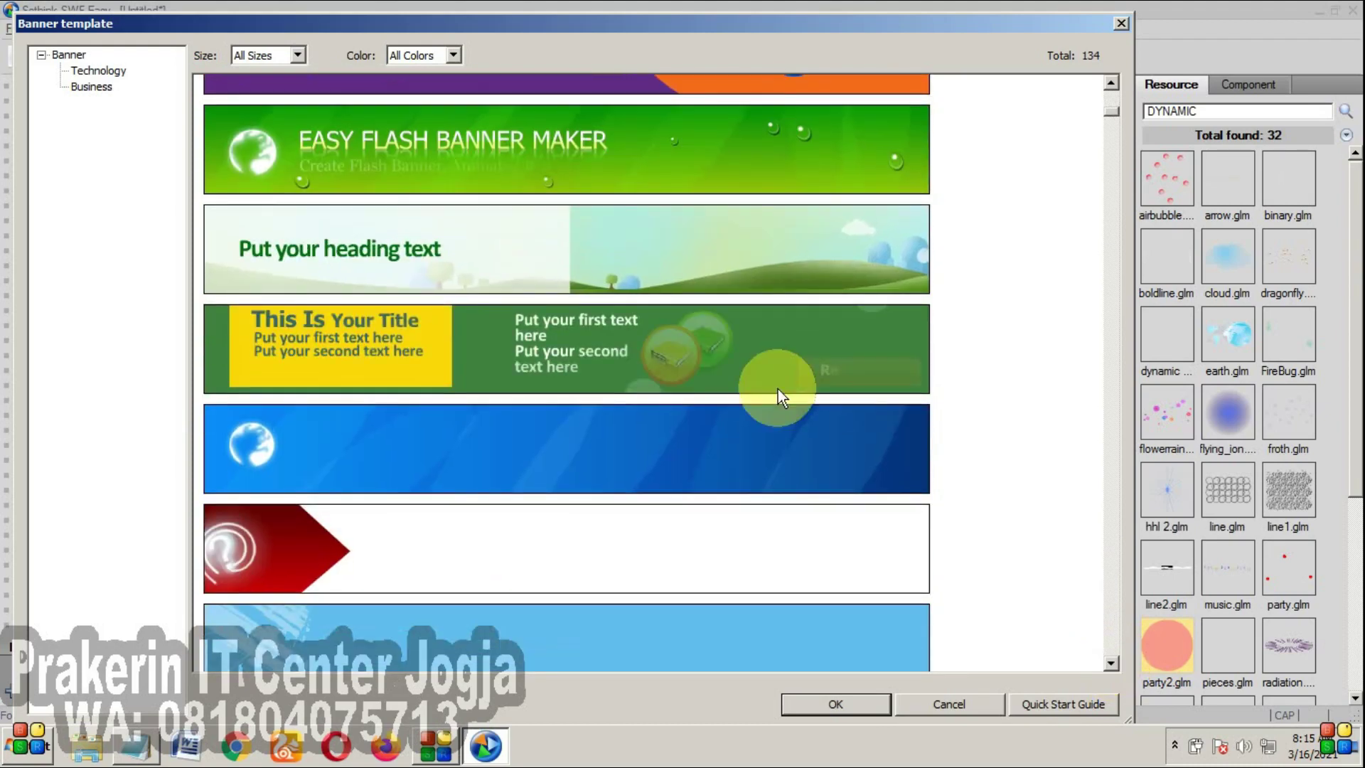
left_click(1110, 665)
left_click(1111, 664)
left_click(1111, 665)
left_click(1111, 665)
left_click(1111, 665)
left_click(1111, 664)
left_click(1111, 664)
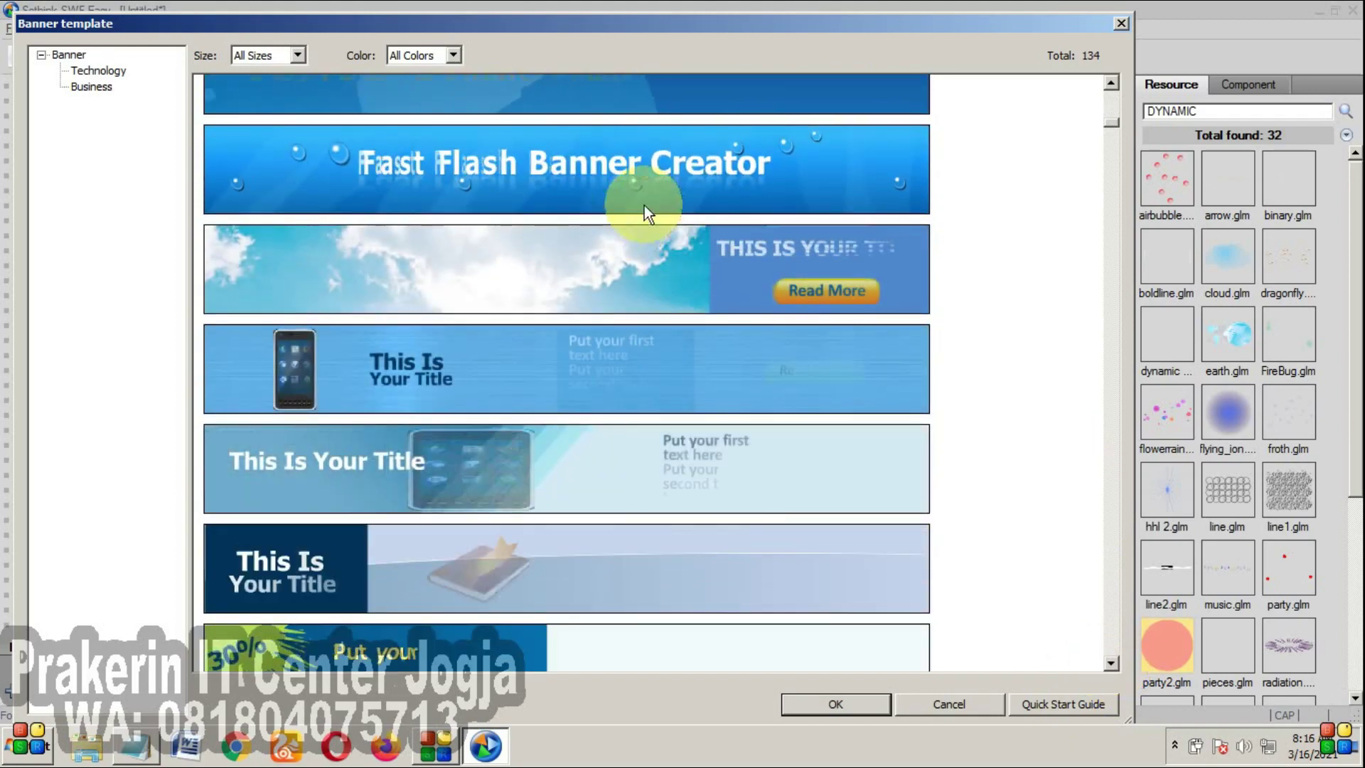
left_click(1111, 664)
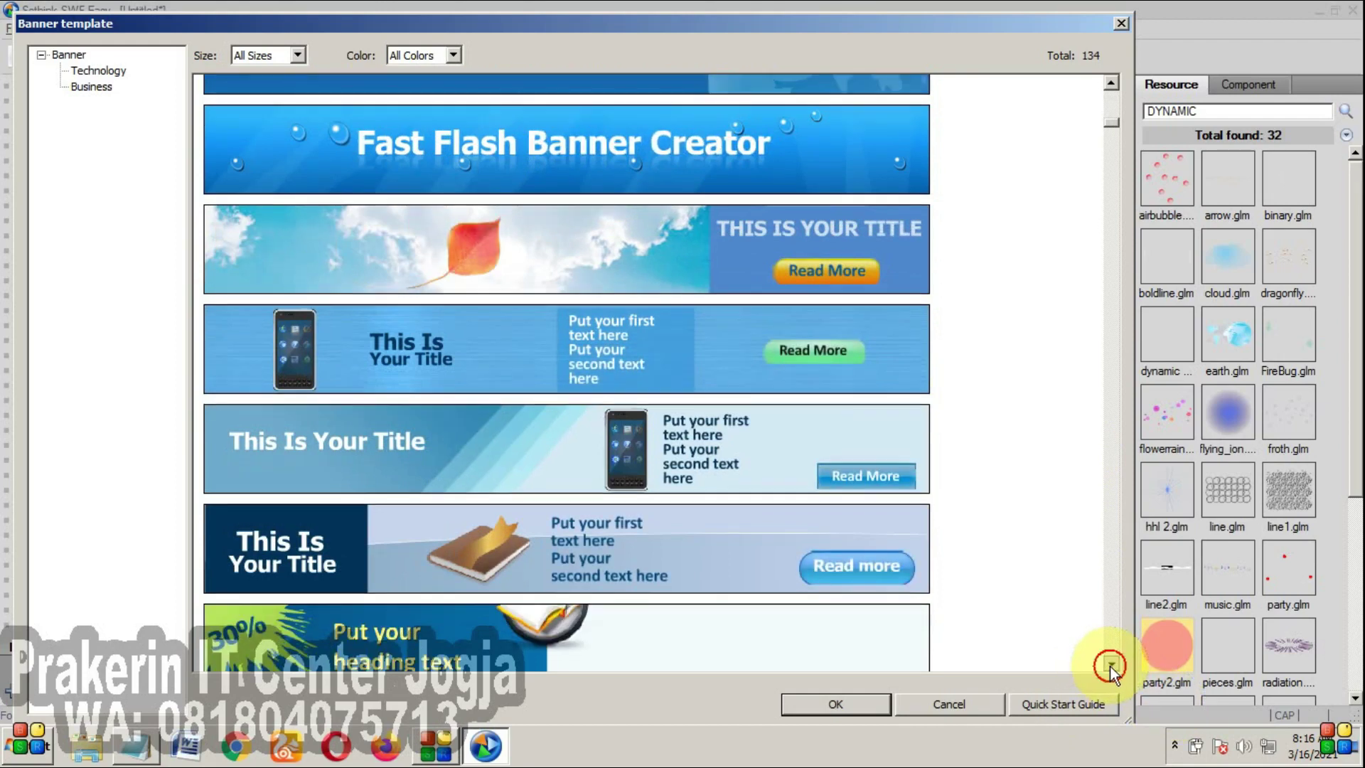
left_click(1111, 664)
left_click(1111, 664)
left_click(1111, 665)
left_click(1110, 664)
left_click(1111, 665)
left_click(1111, 665)
left_click(1110, 665)
left_click(1111, 664)
left_click(1111, 664)
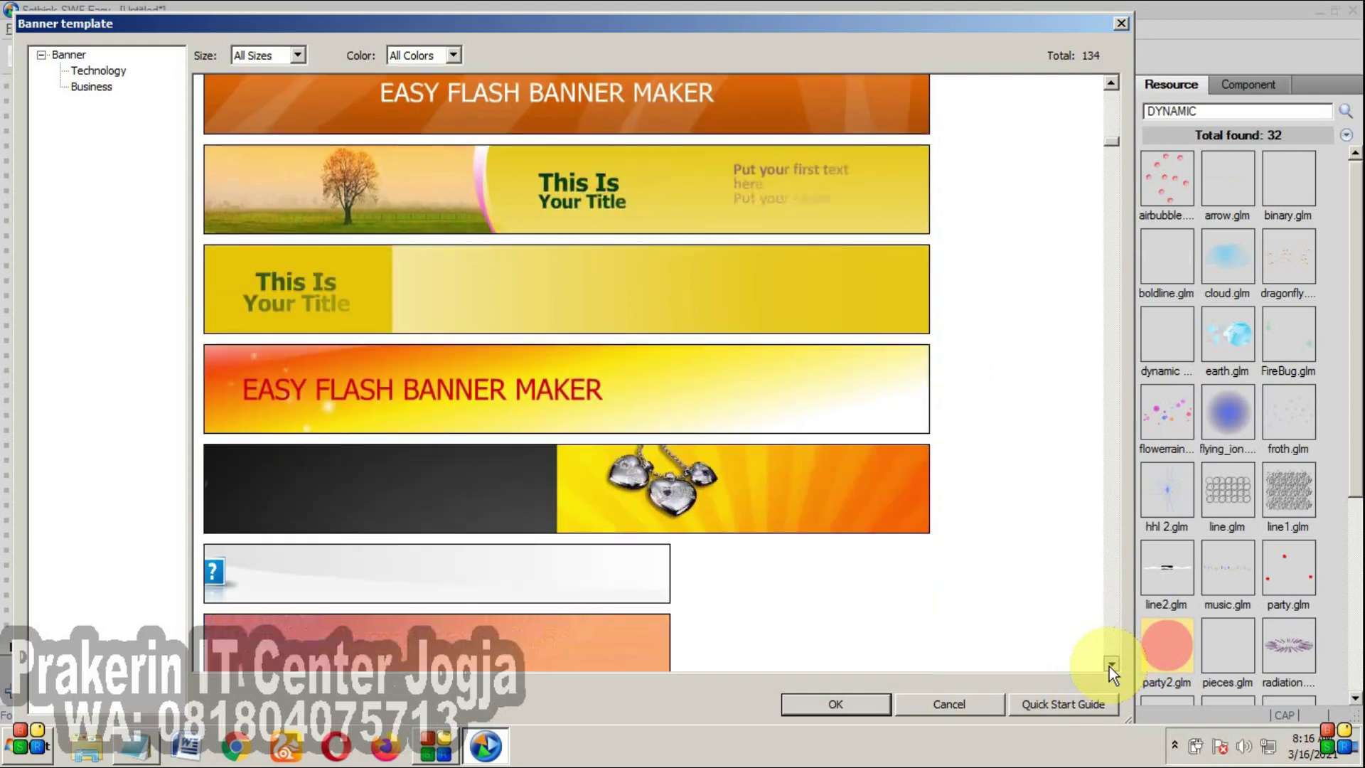
left_click(1110, 664)
left_click(1111, 665)
left_click(1110, 665)
left_click(1111, 664)
left_click(1111, 665)
left_click(1111, 665)
left_click(1110, 664)
left_click(1110, 665)
left_click(1111, 665)
left_click(1111, 665)
left_click(1111, 664)
left_click(1111, 664)
left_click(1111, 665)
left_click(1111, 665)
left_click(1111, 664)
left_click(1111, 665)
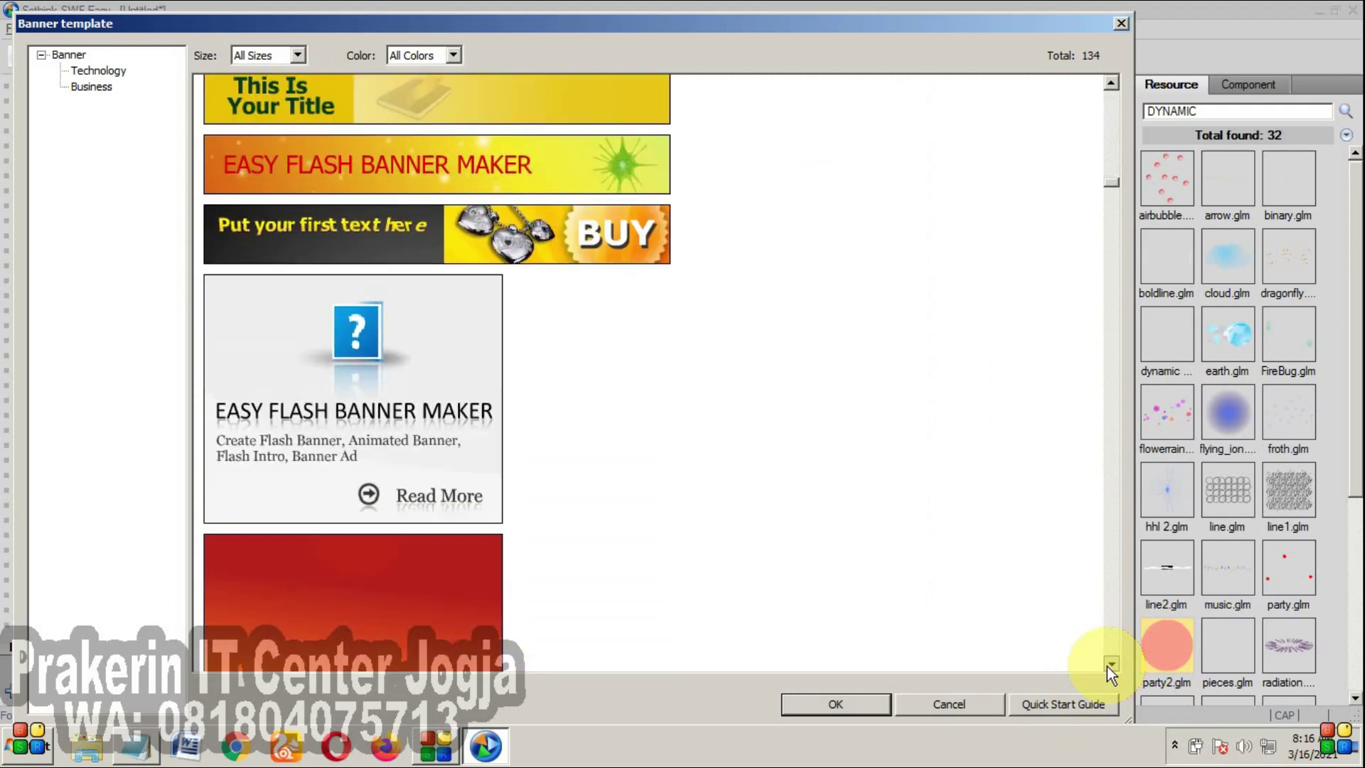
left_click(1111, 665)
left_click(1111, 665)
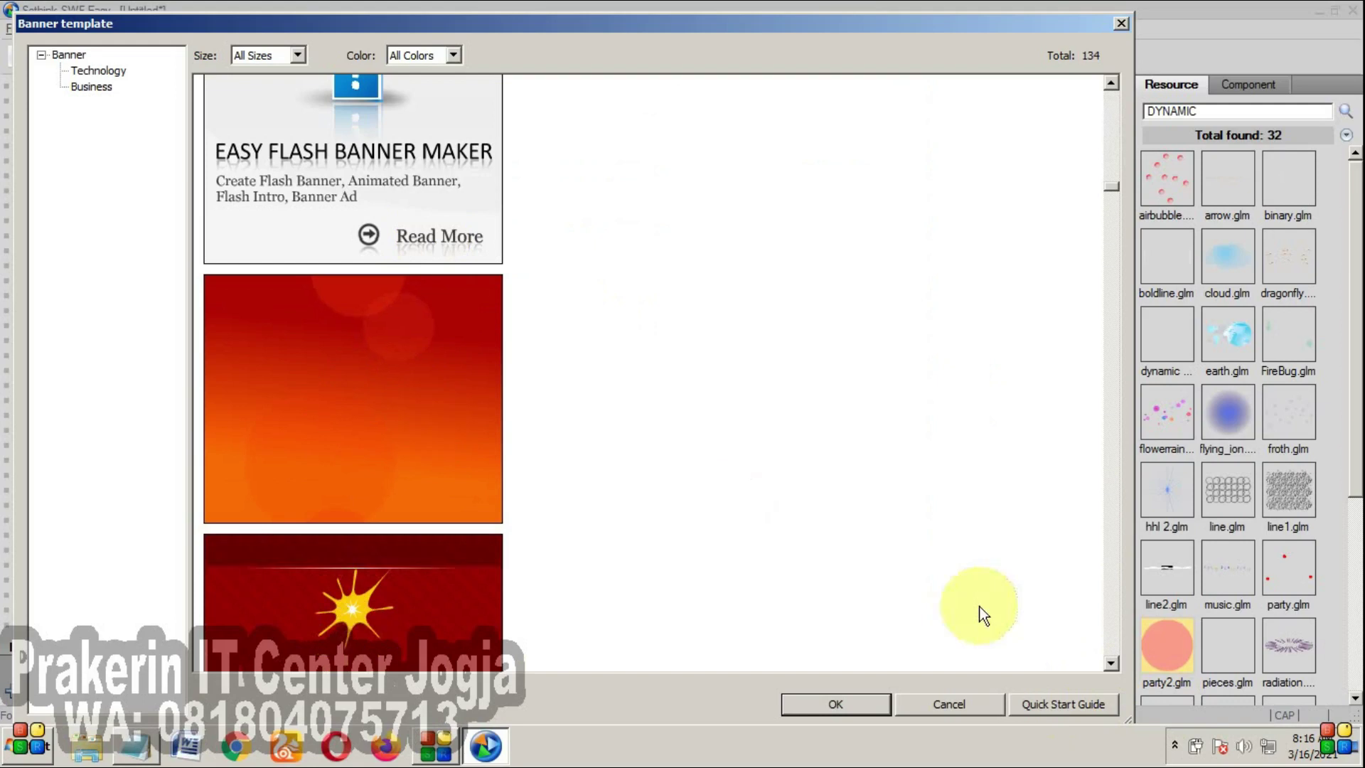
left_click(1110, 664)
left_click(1111, 664)
left_click(1110, 665)
left_click(1110, 664)
left_click(1111, 664)
left_click(1111, 665)
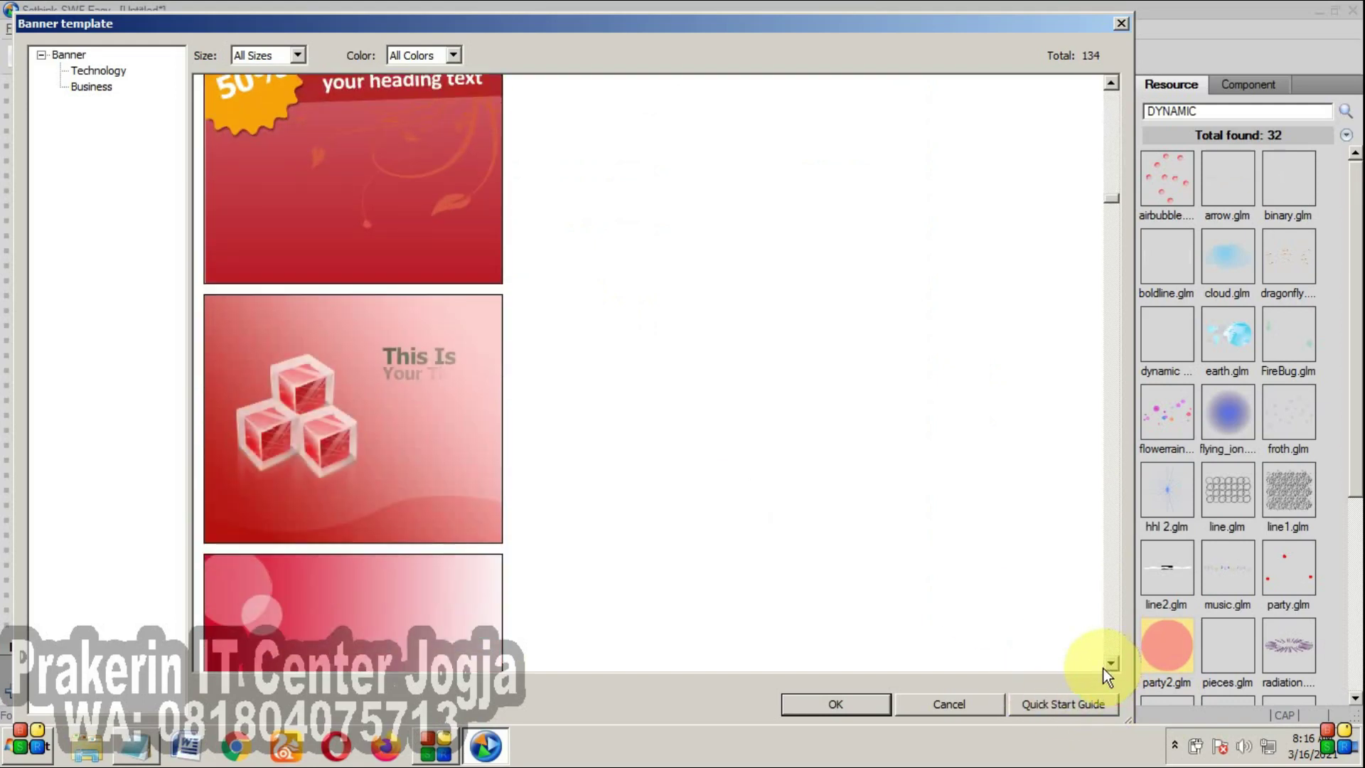
left_click(1111, 664)
left_click(1111, 664)
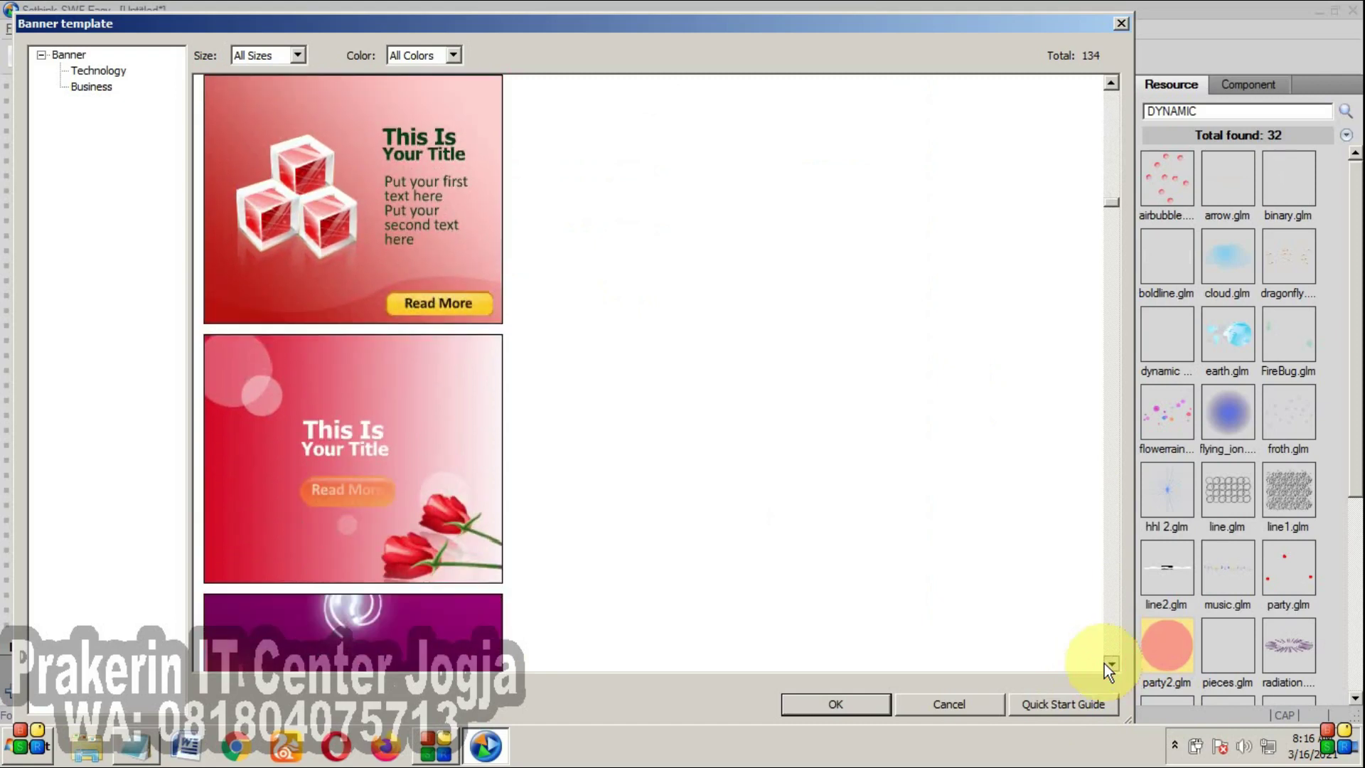
left_click_drag(1115, 208, 1113, 82)
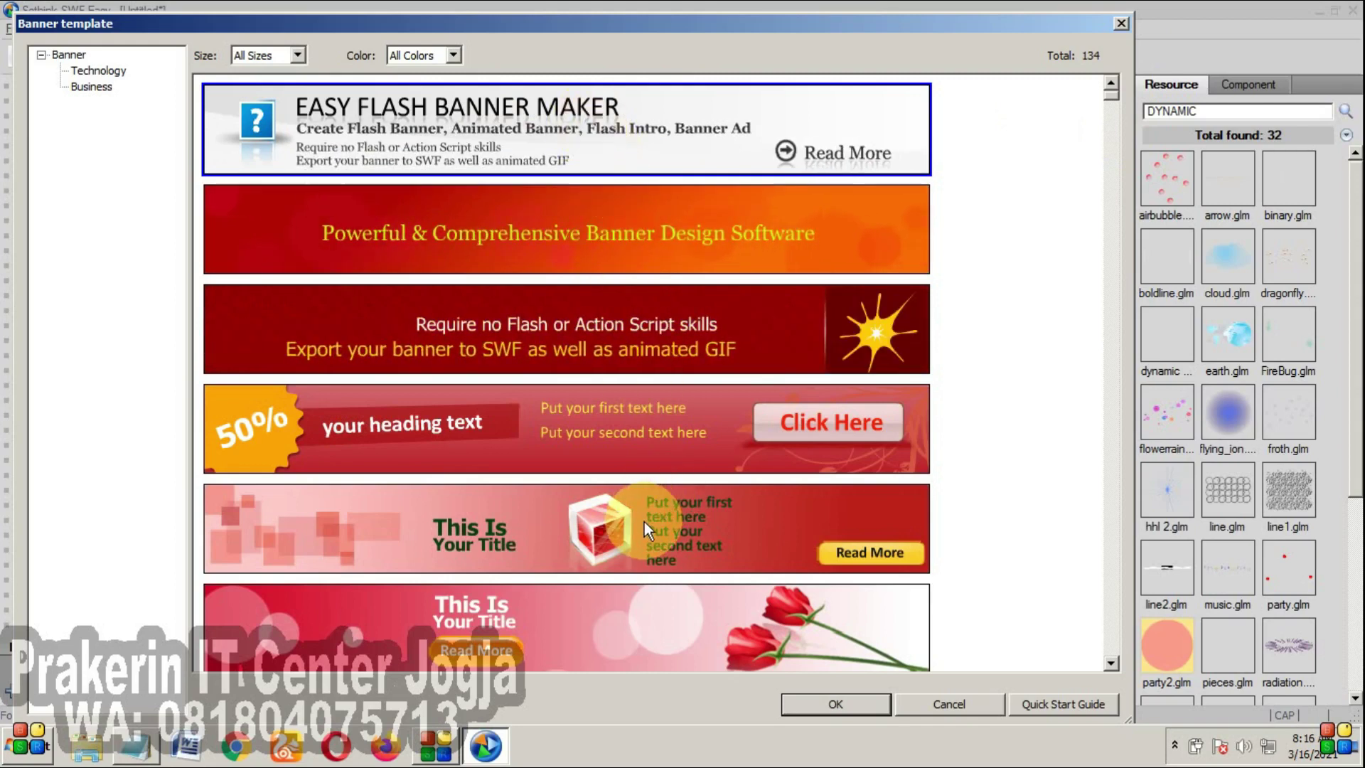
- Create a new banner from the first template, the white EASY FLASH BANNER MAKER design with the question mark icon
double_click(560, 117)
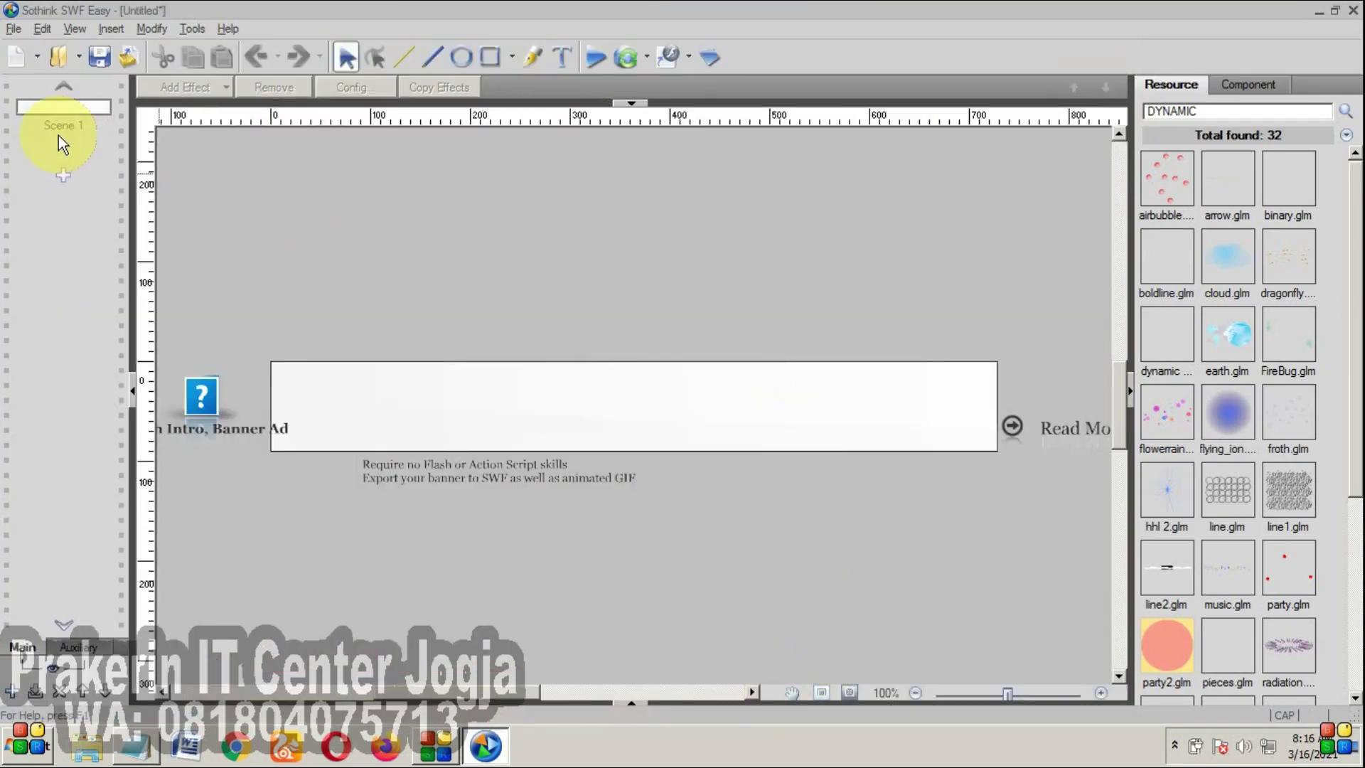
left_click(917, 693)
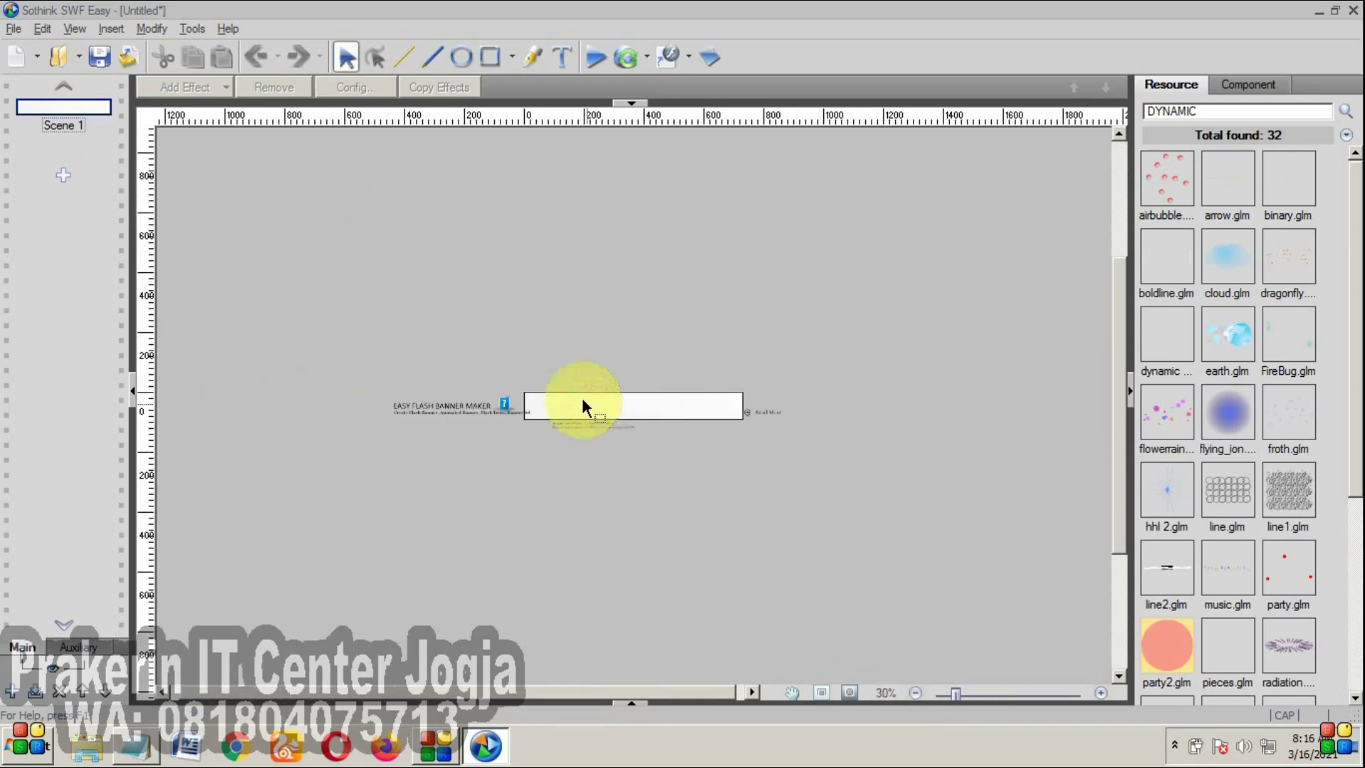
left_click(1100, 692)
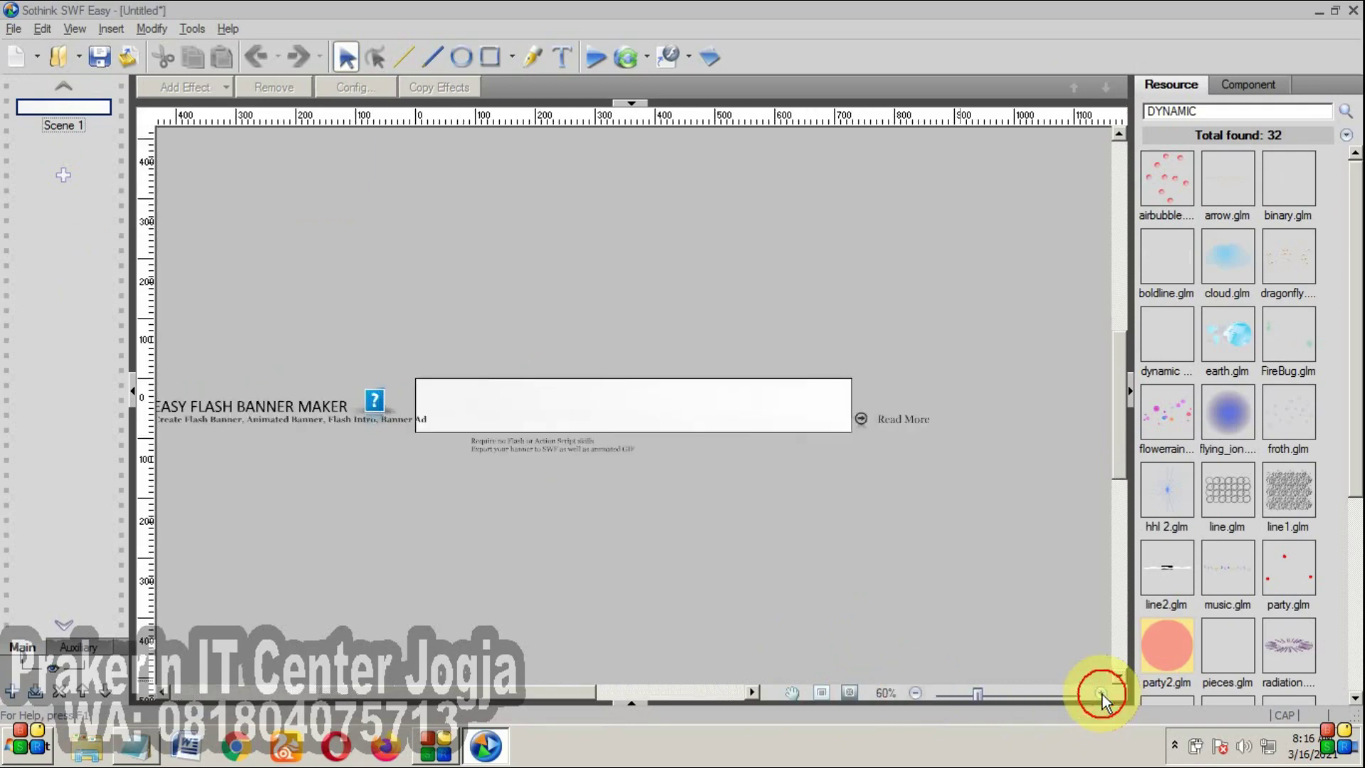
left_click(1101, 693)
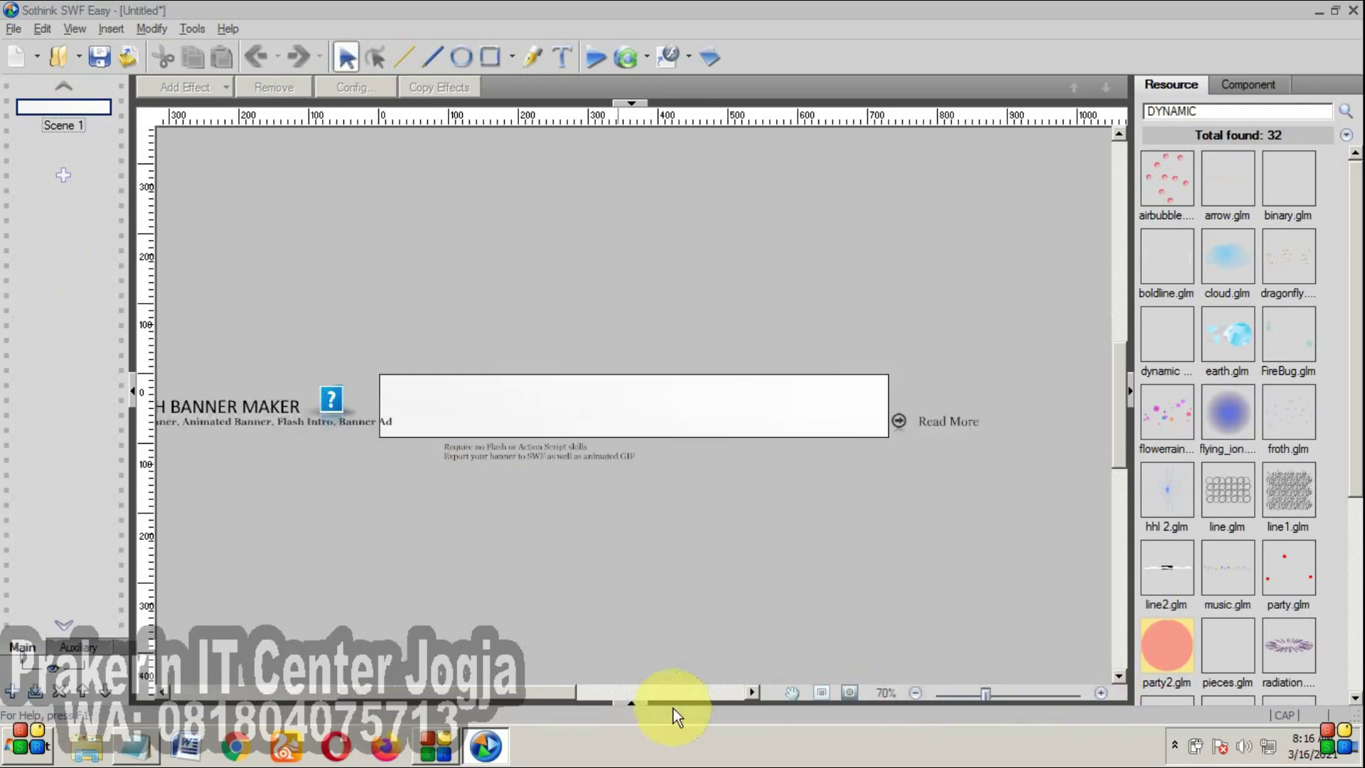
left_click(560, 693)
- Replace the banner's EASY FLASH BANNER MAKER heading with "selamat datang mantan"
double_click(379, 402)
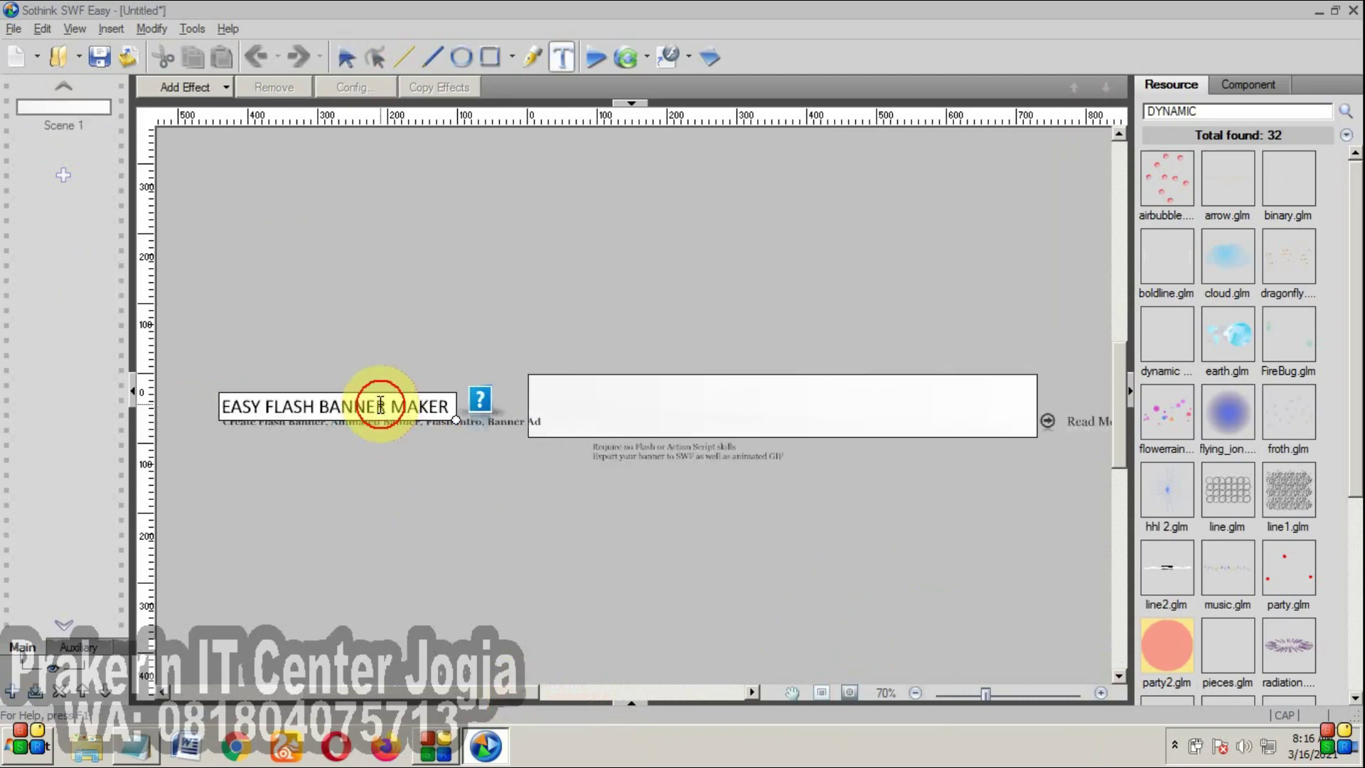
key("ctrl+a")
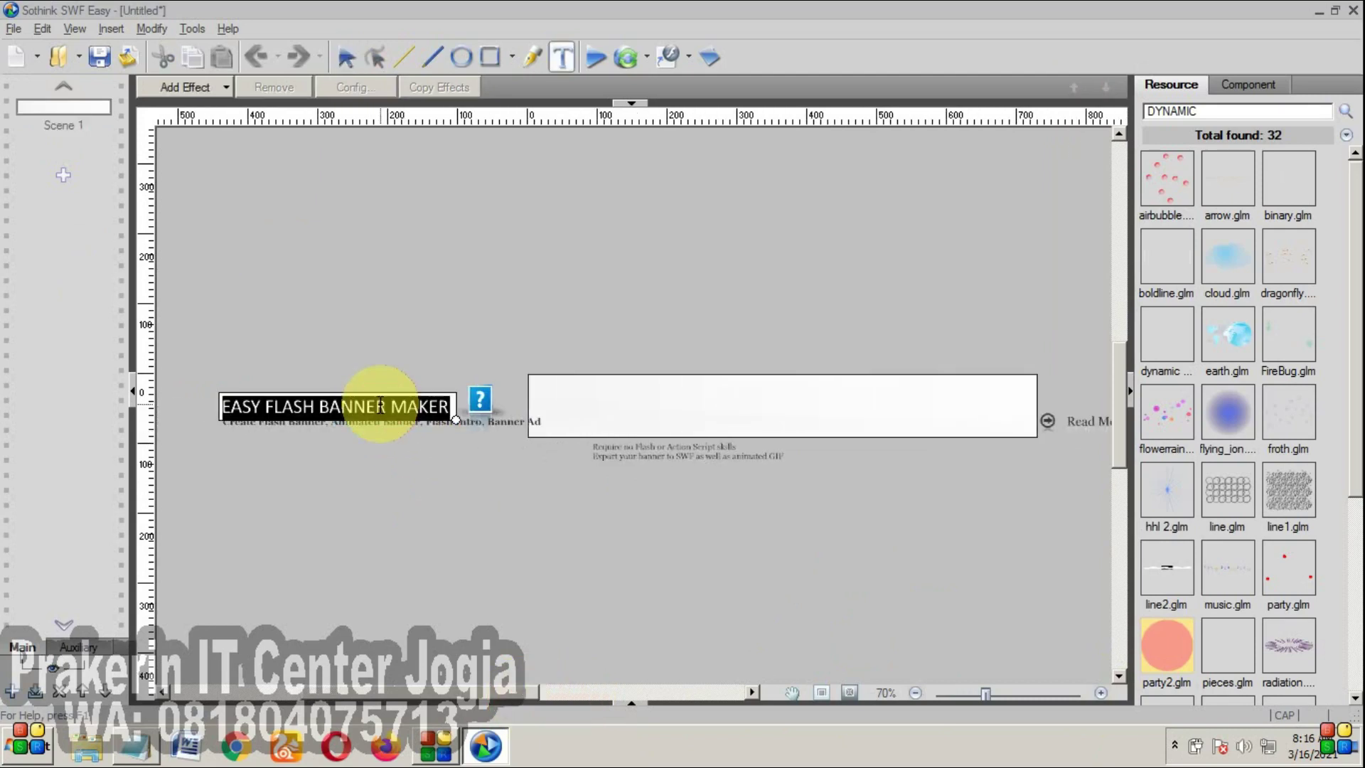
type("S")
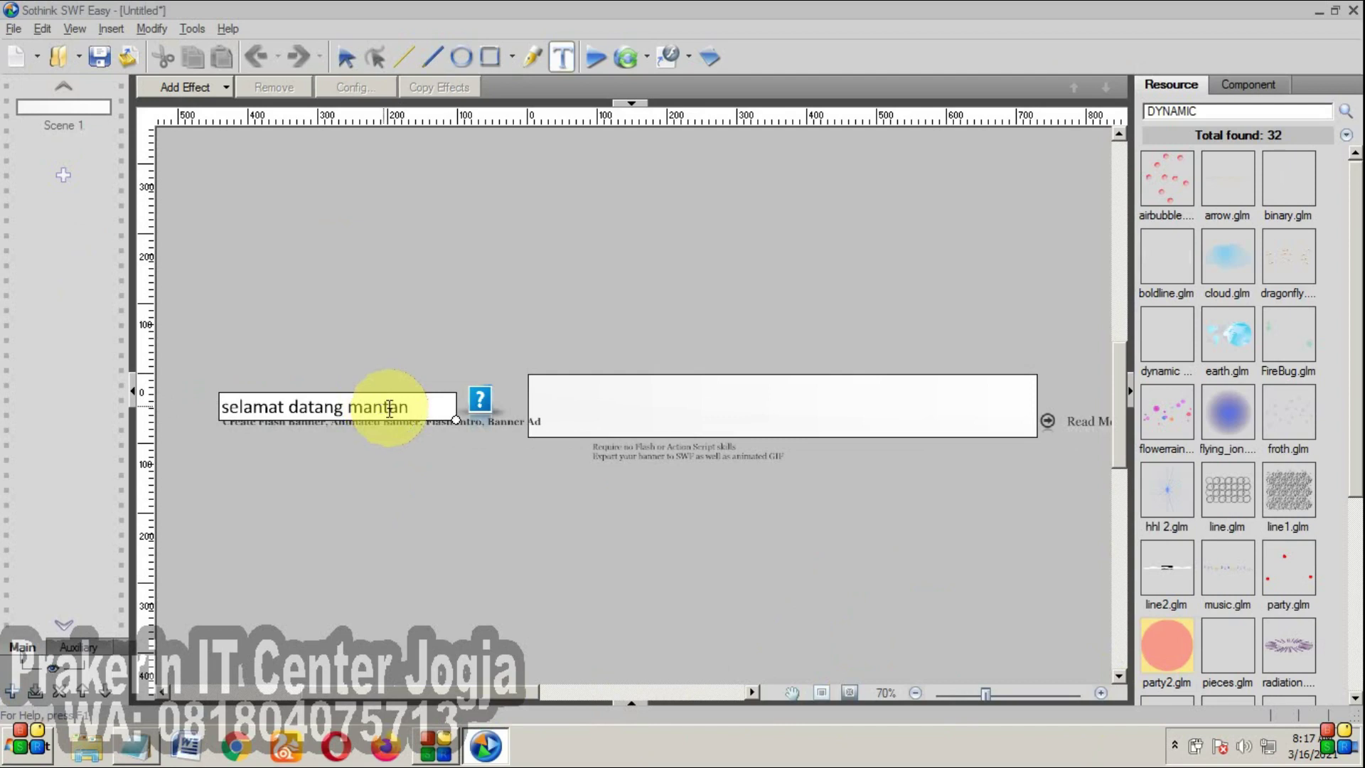
key("Escape")
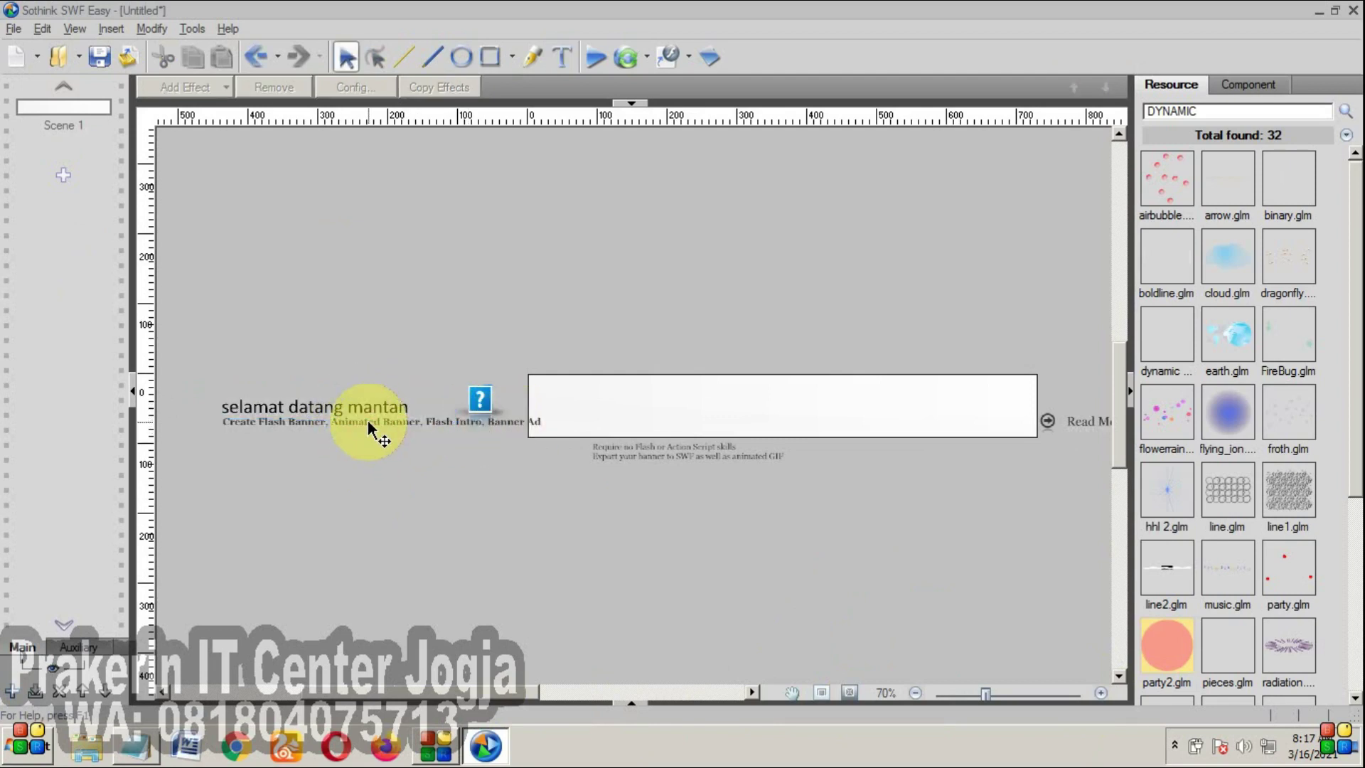
- Replace the subtitle below the heading with "kami Menerima Jasa pengembalian Mantan Mantan Yang Hilang"
double_click(368, 420)
key("Escape")
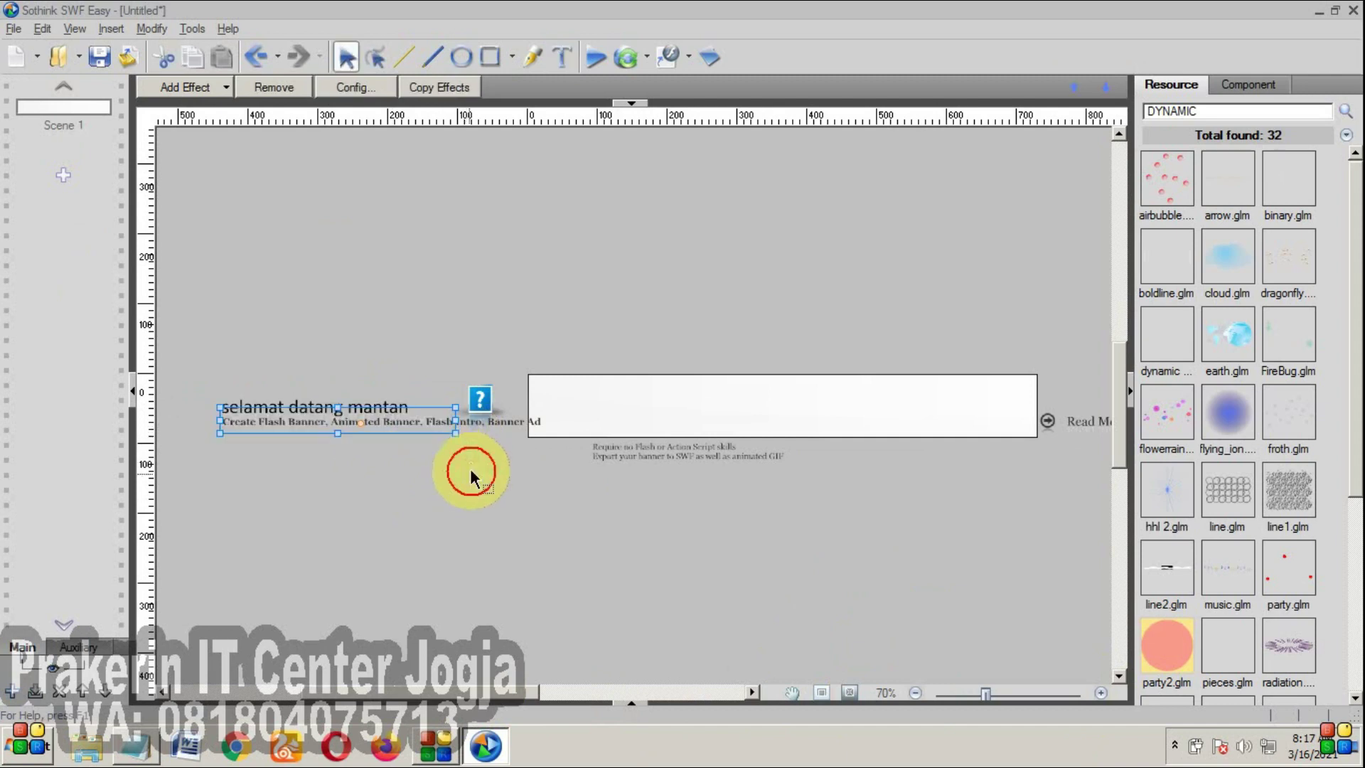
key("Escape")
double_click(532, 420)
key("ctrl+a")
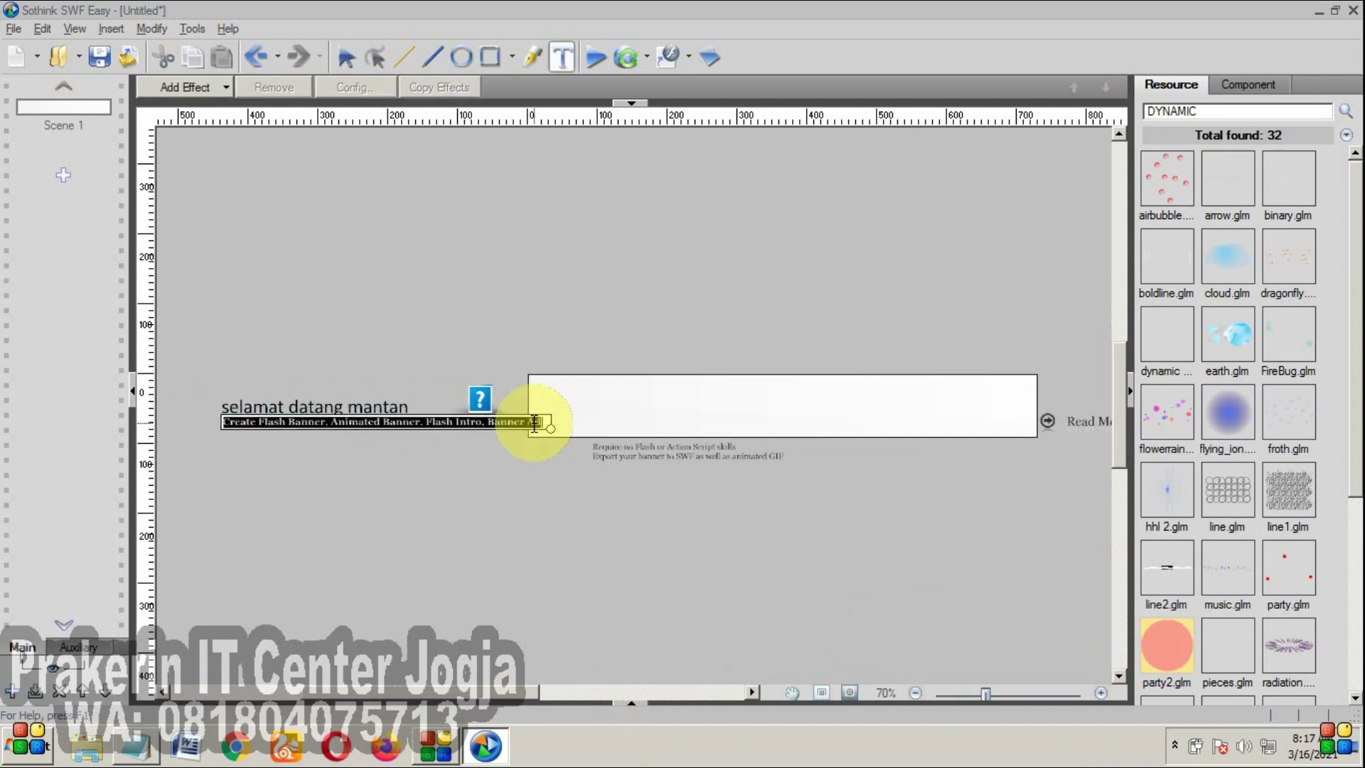
type("ka")
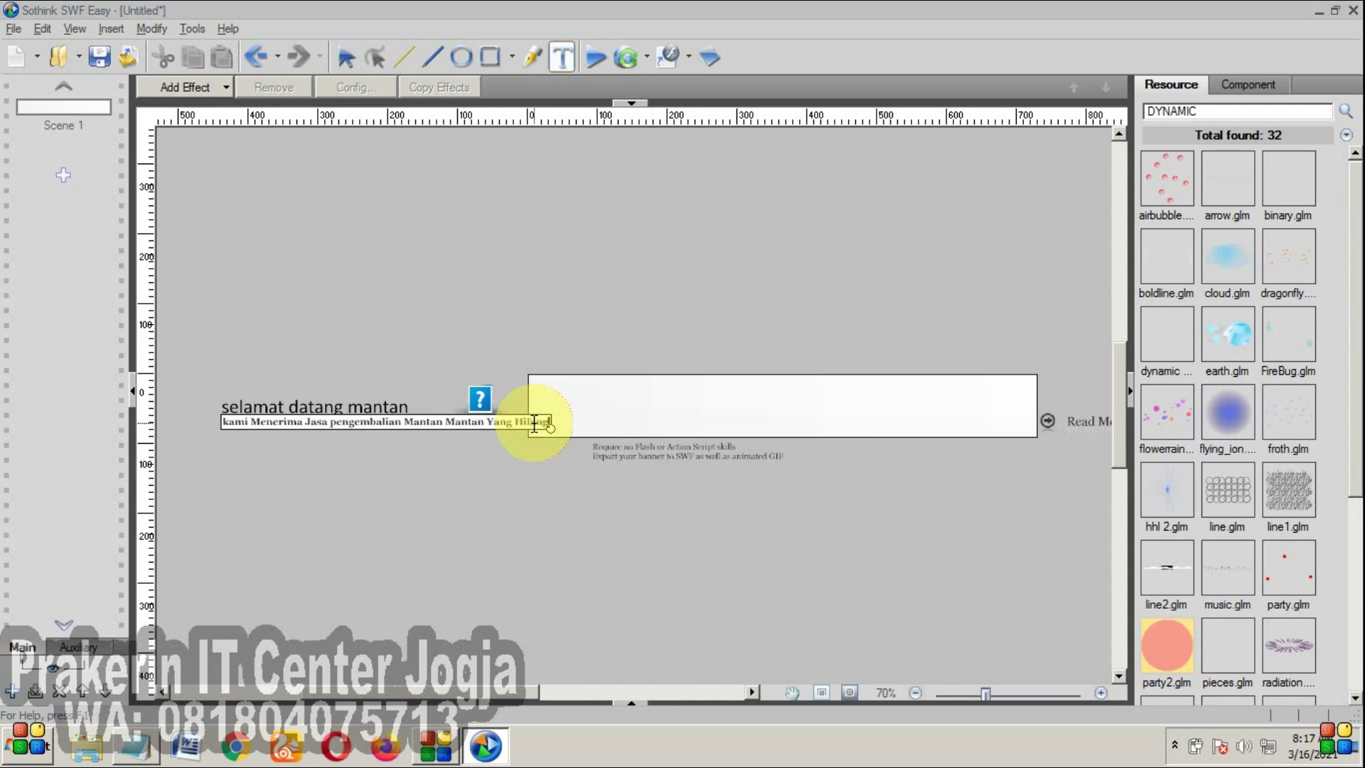
- Change the "Read More" text beside the arrow to "Baca Aku"
left_click(1094, 424)
key("ctrl+a")
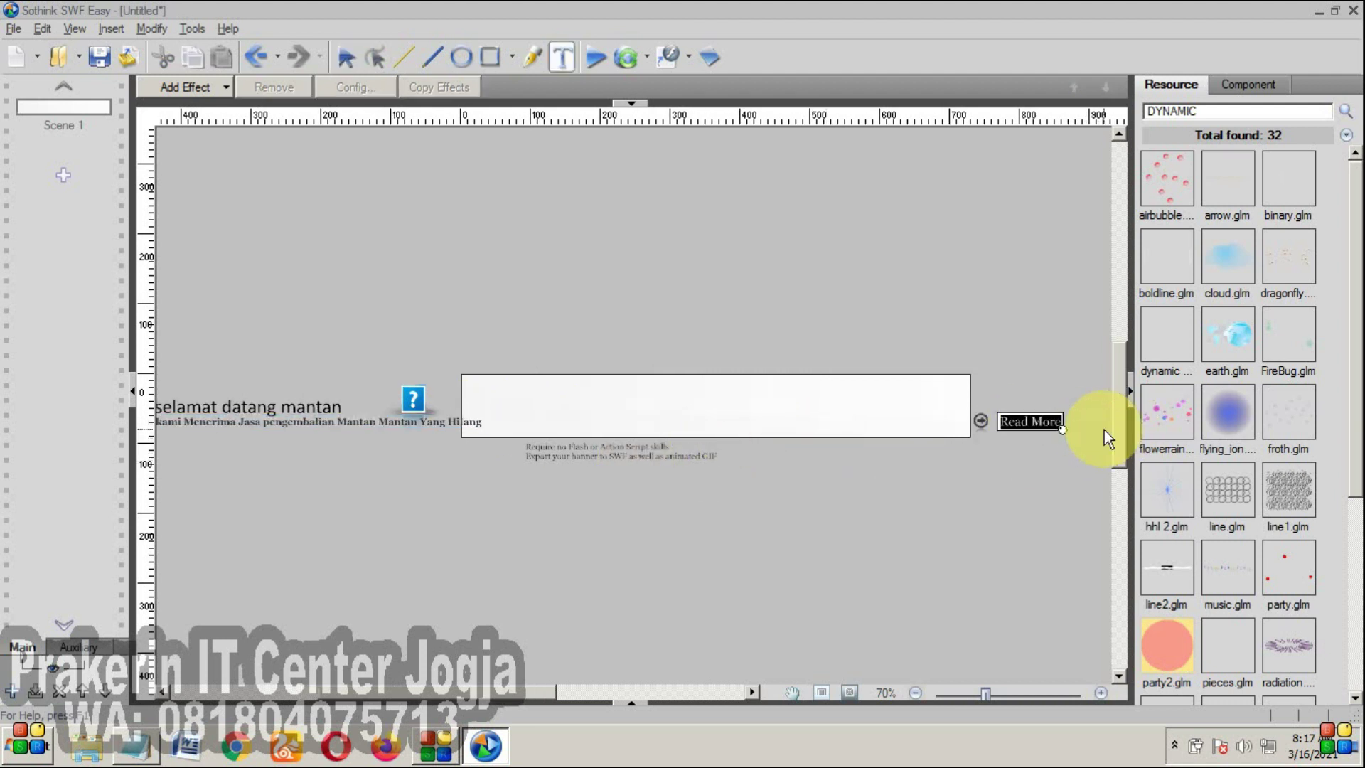
type("Baca Aku")
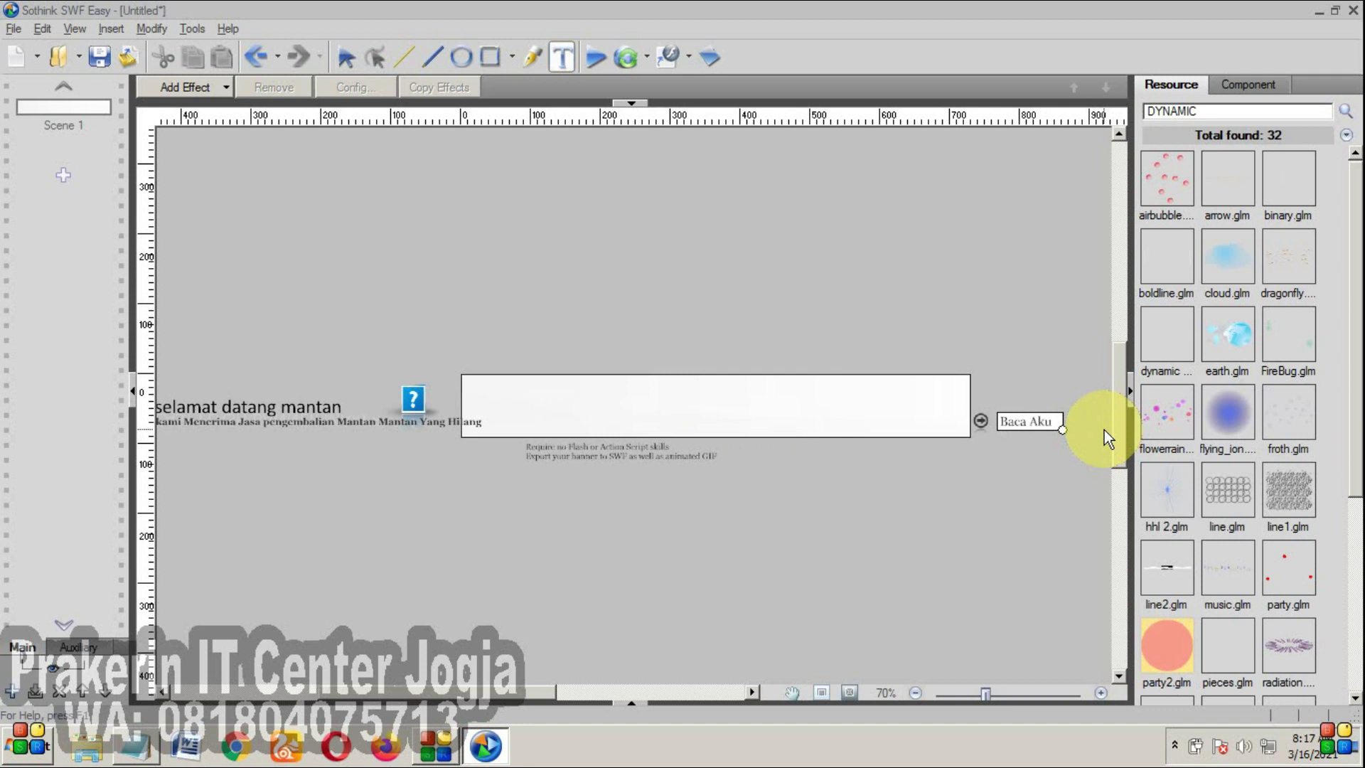
- Replace the two-line text below the banner with "Wowowoow" and "Fasilitas Bintang 10..Lengkap", and preview the finished banner animation
left_click(585, 451)
key("ctrl+a")
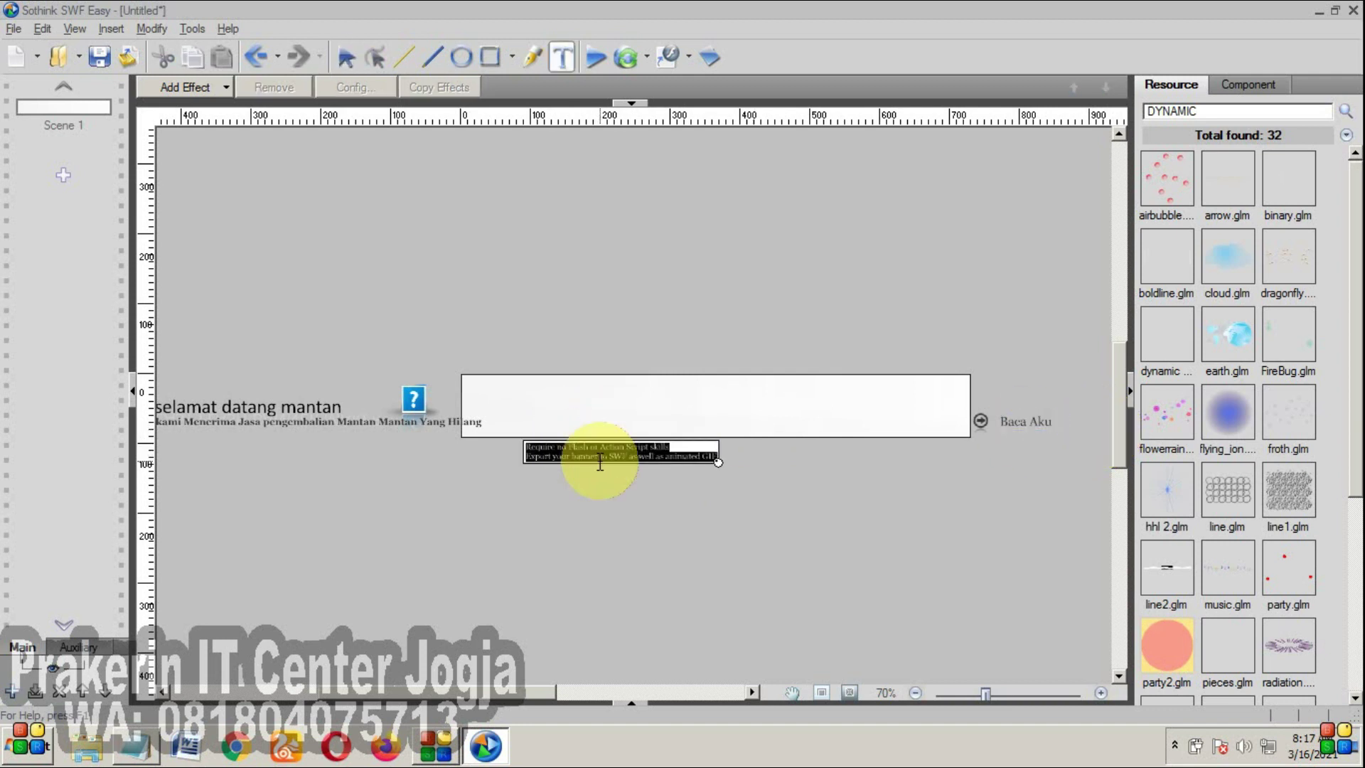
type("Wowowoow")
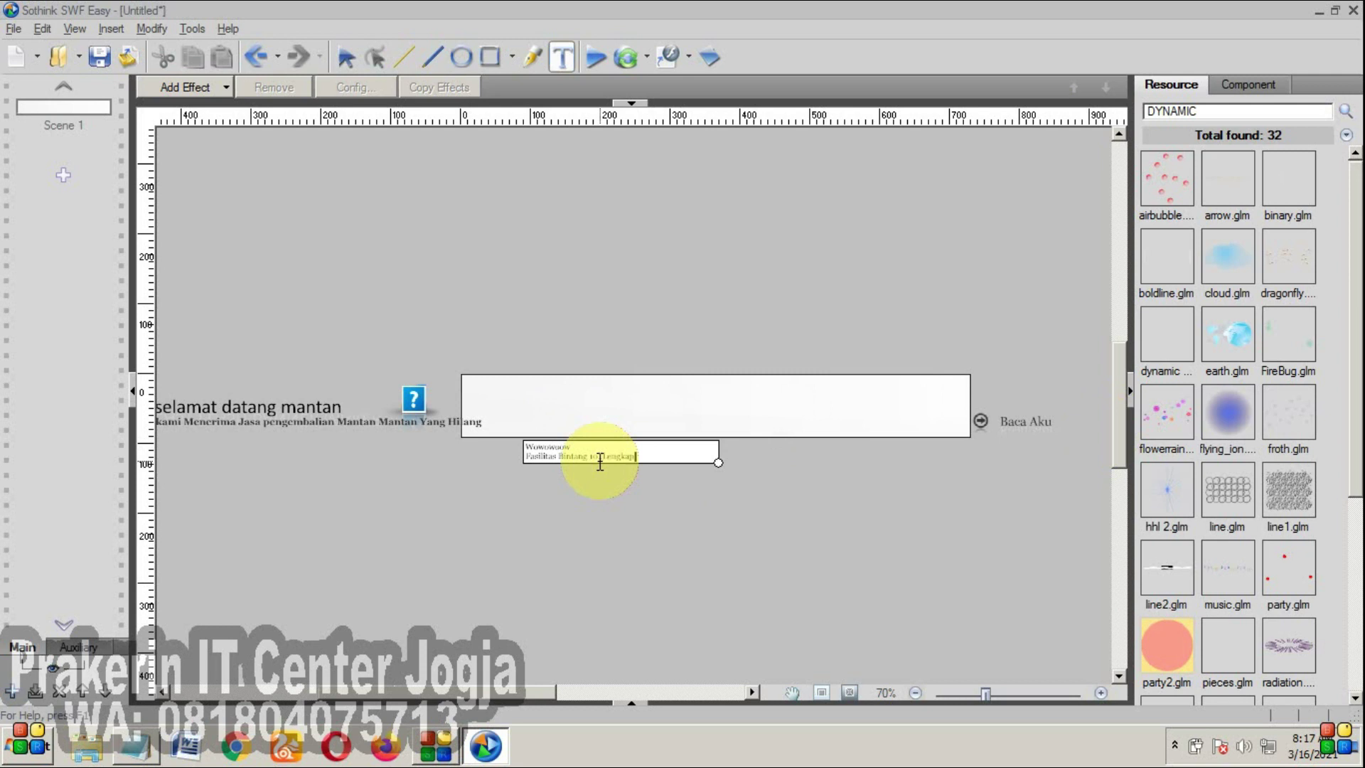
key("Escape")
left_click(599, 60)
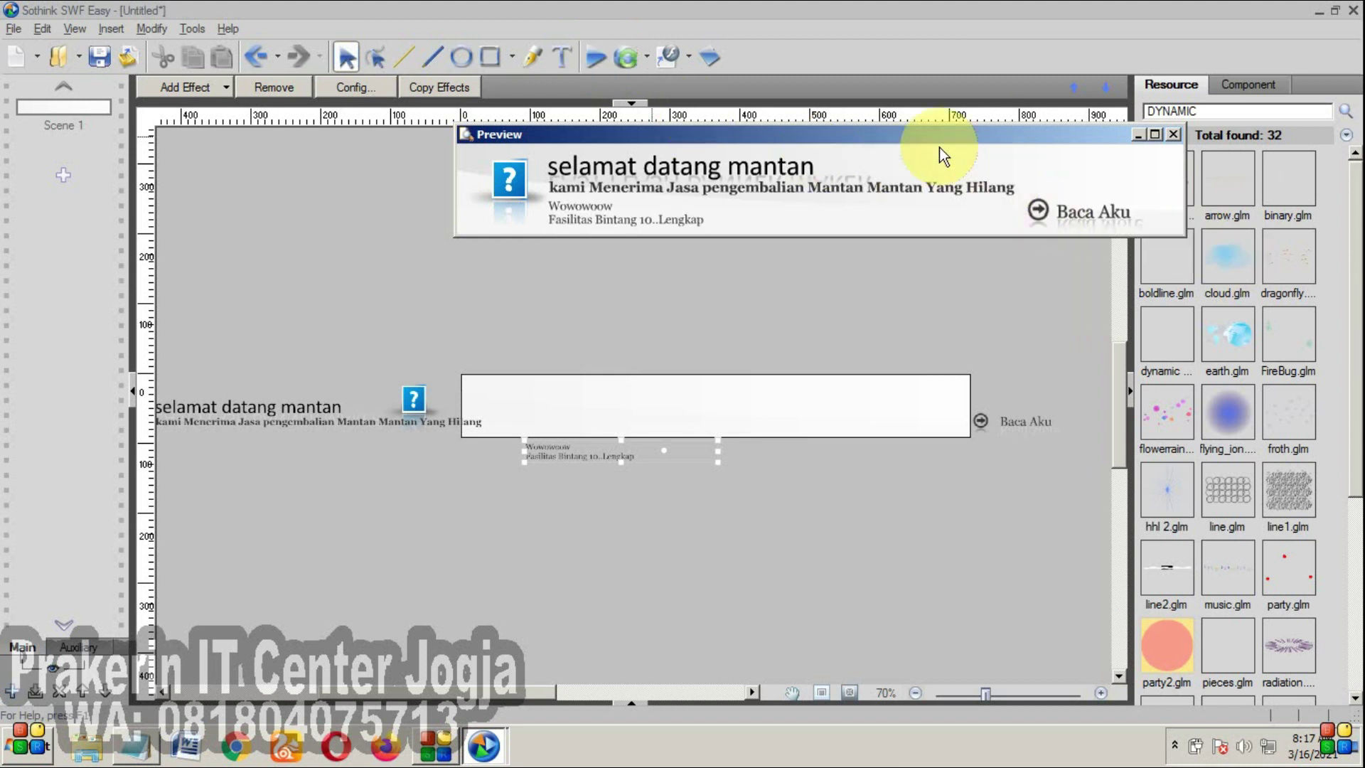
left_click_drag(919, 137, 761, 259)
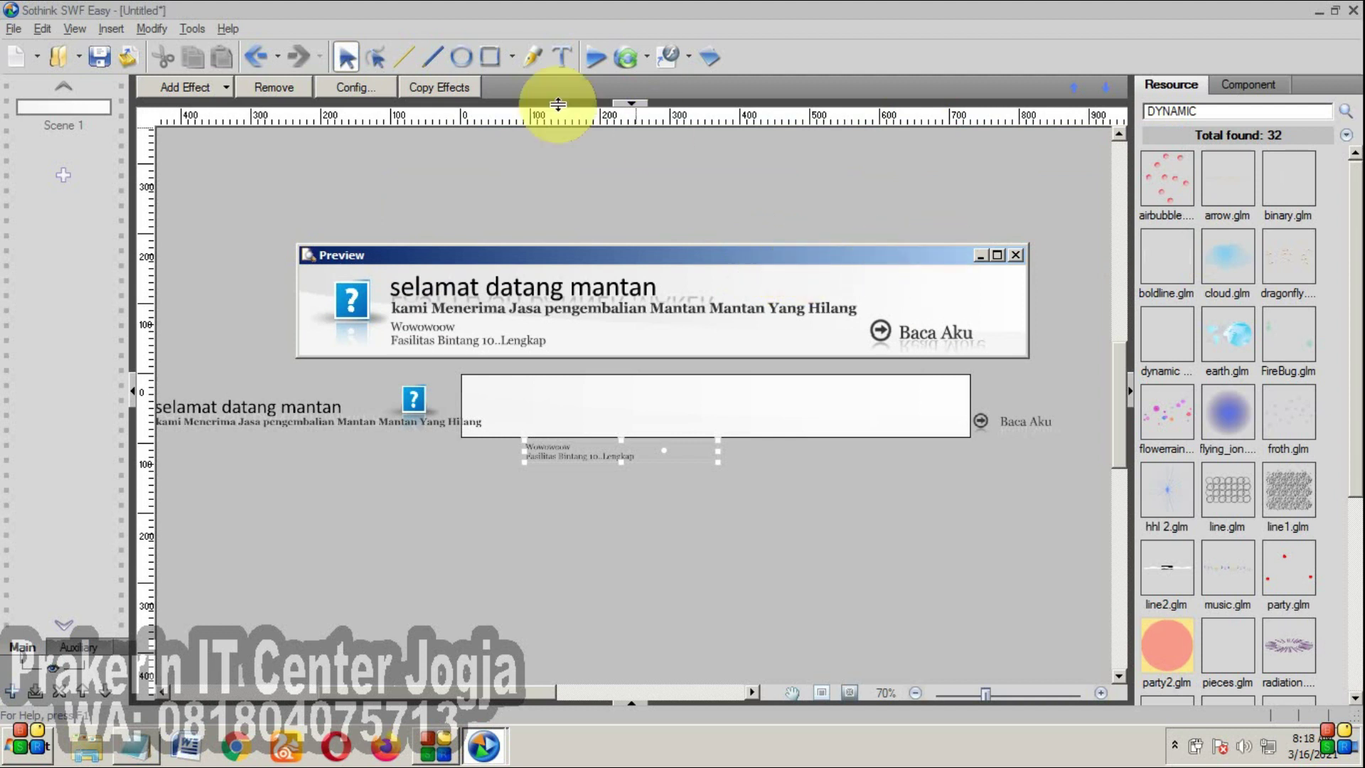
- Create a new banner from the template with red roses and "This Is Your Title", without saving the current banner
left_click(14, 30)
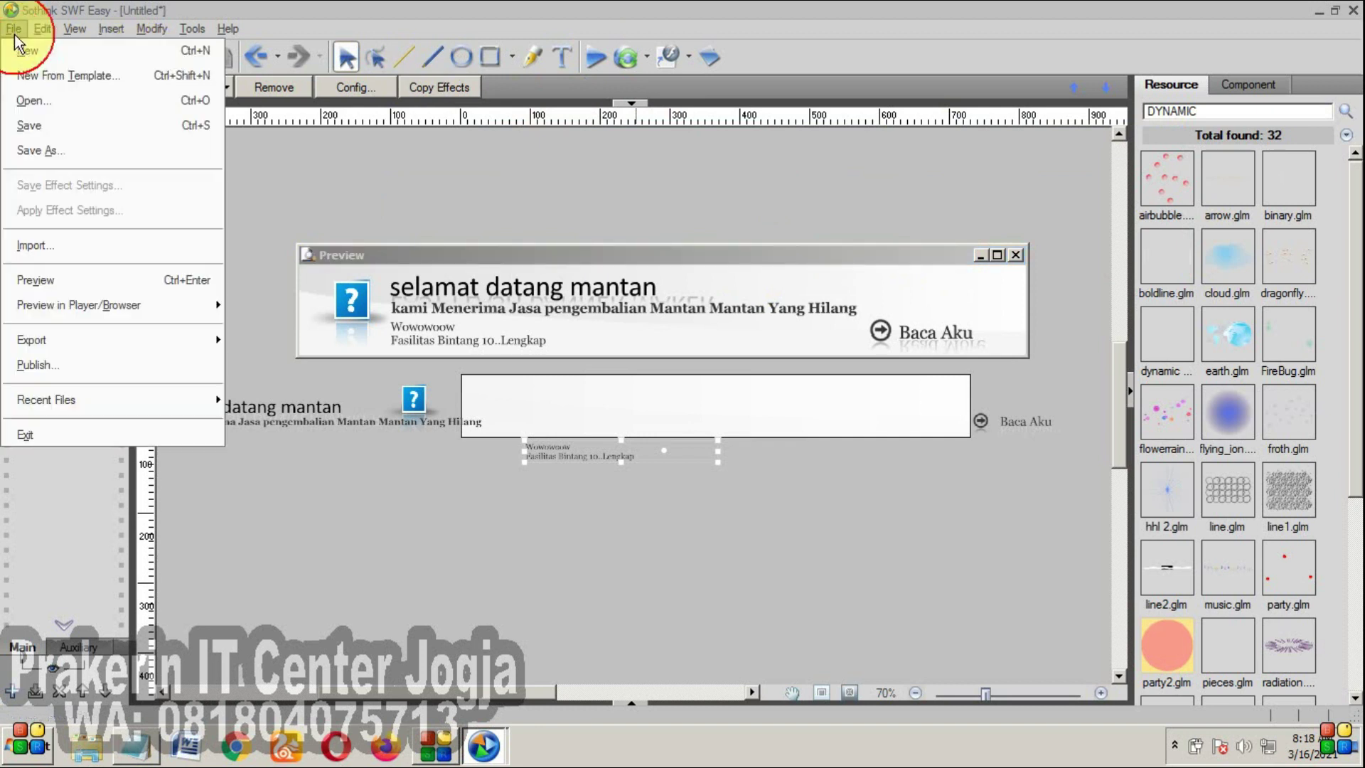
left_click(57, 75)
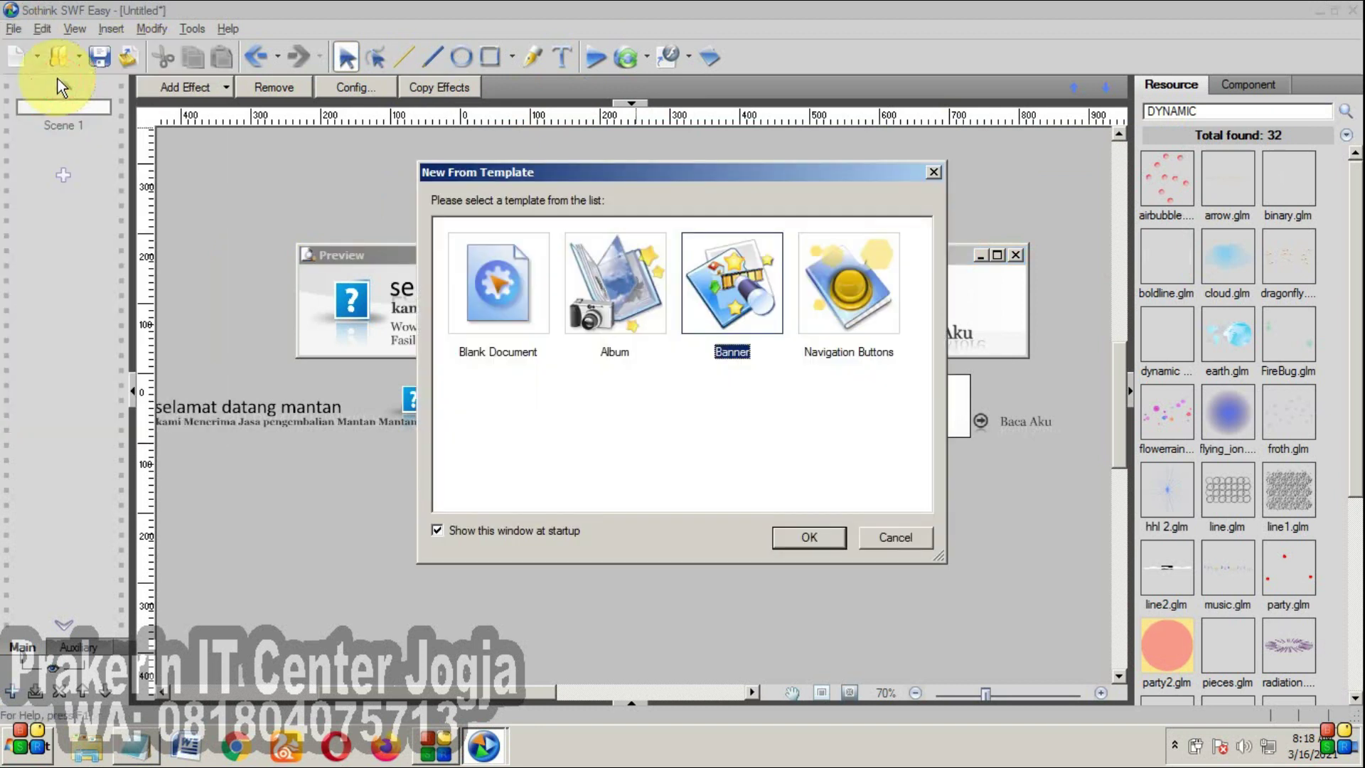
double_click(736, 285)
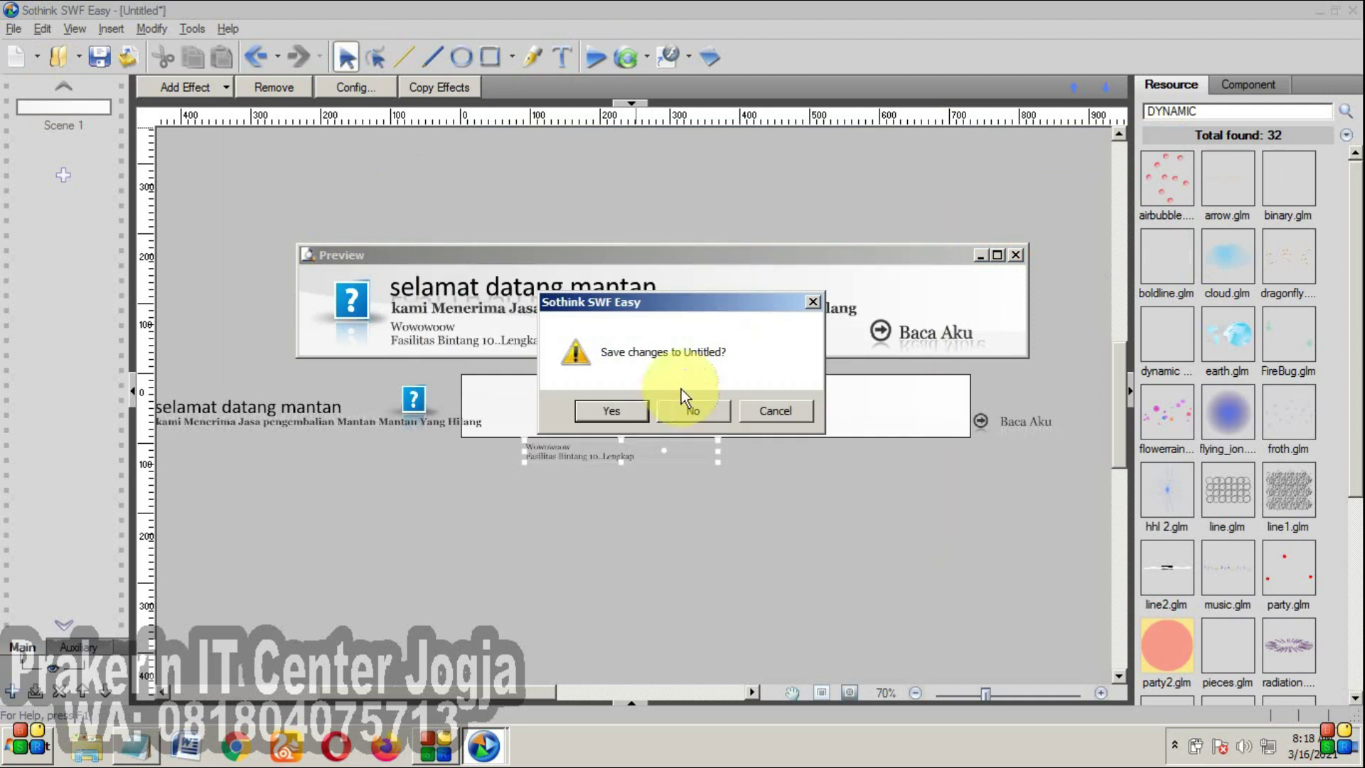
left_click(684, 414)
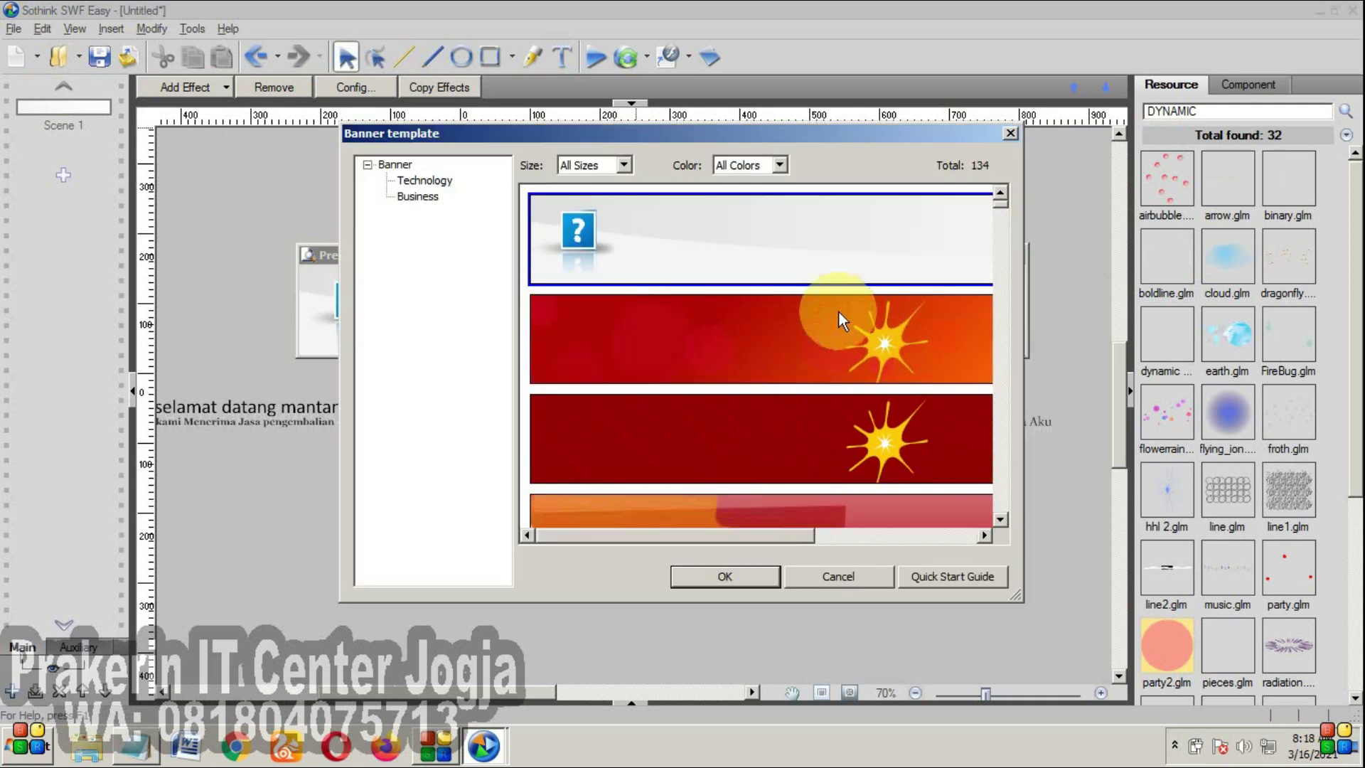
left_click_drag(1016, 596, 1354, 720)
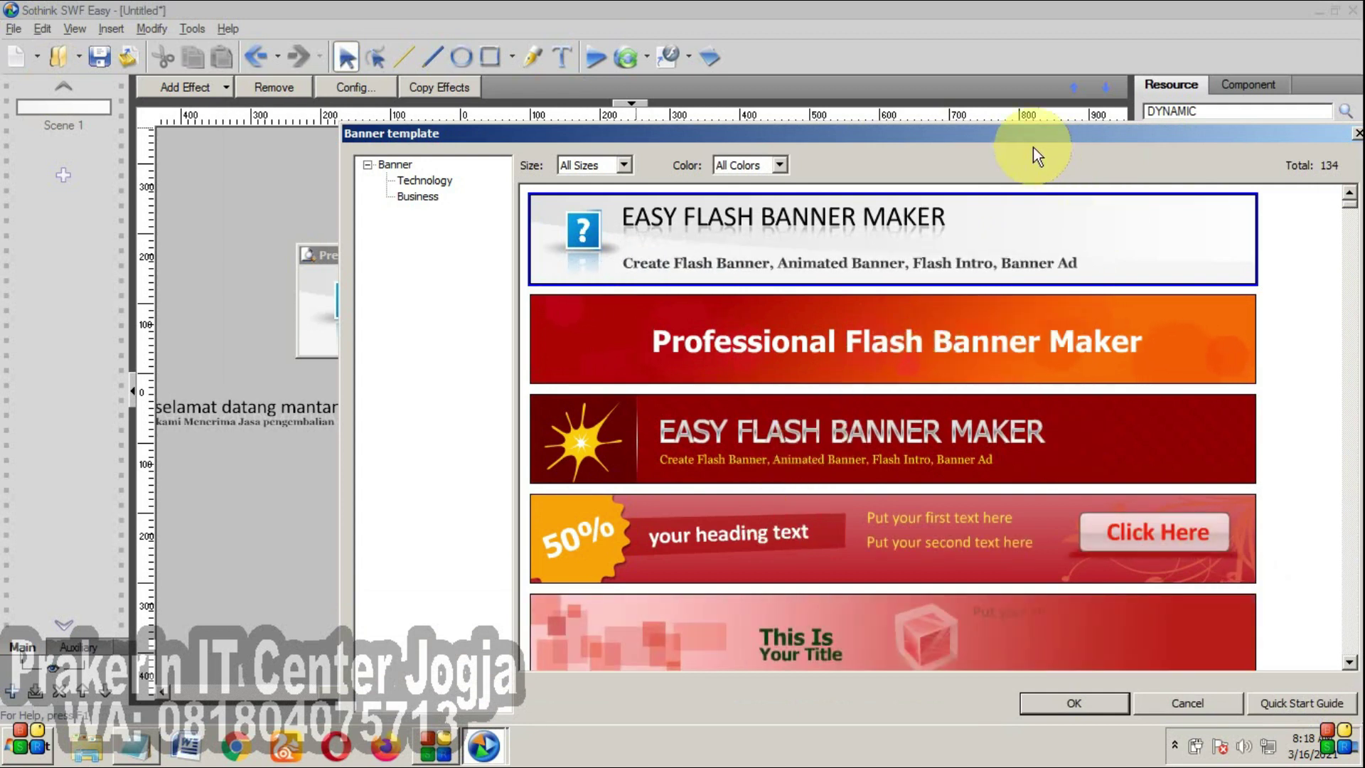
left_click_drag(1008, 144, 786, 116)
left_click_drag(1160, 688, 1294, 722)
scroll(884, 319, "down", 3)
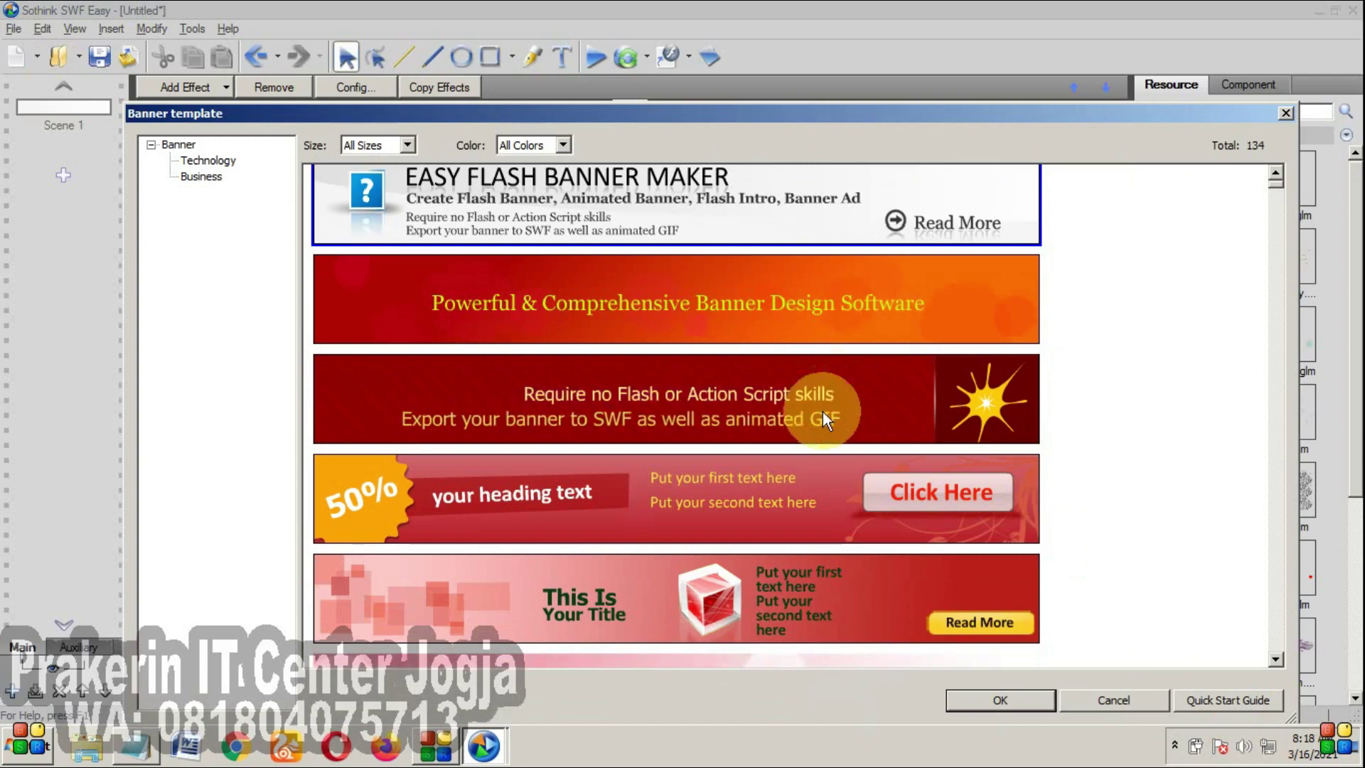
scroll(782, 461, "down", 3)
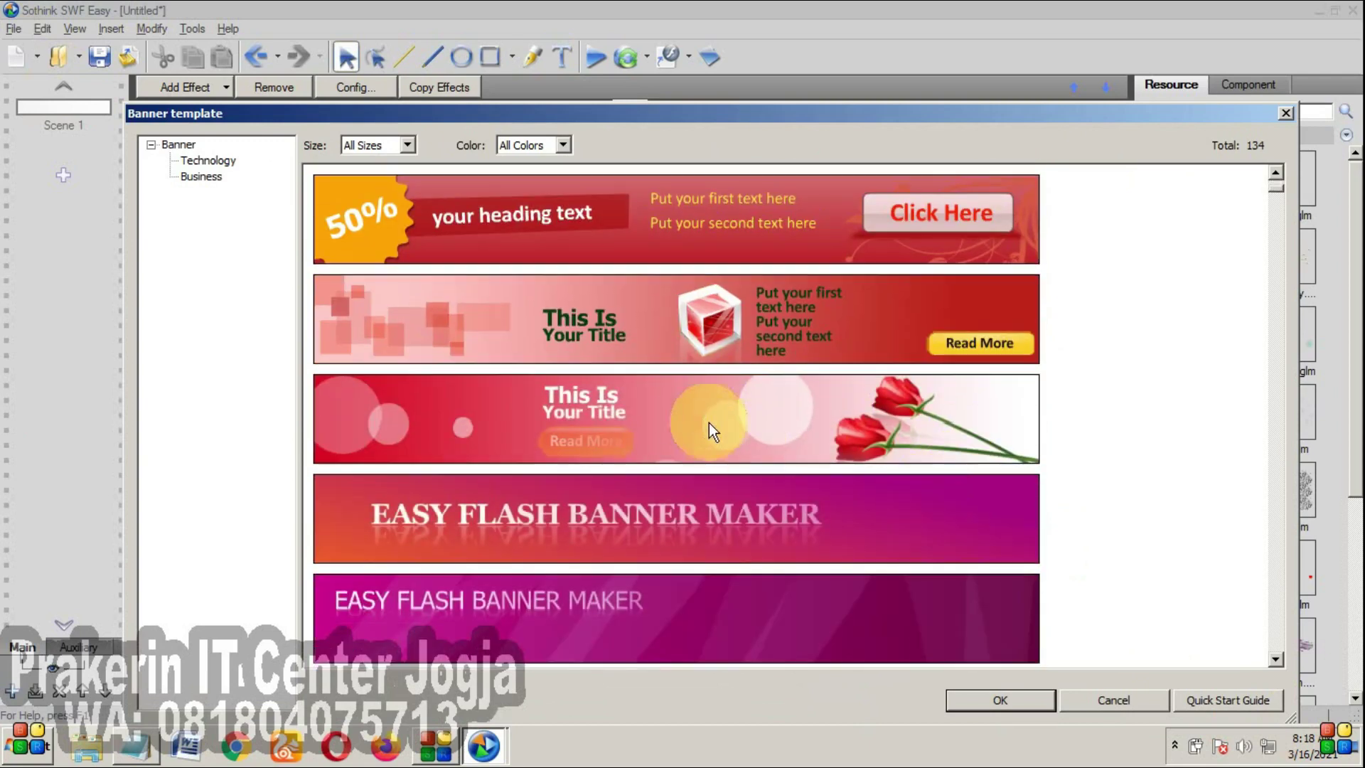
double_click(697, 412)
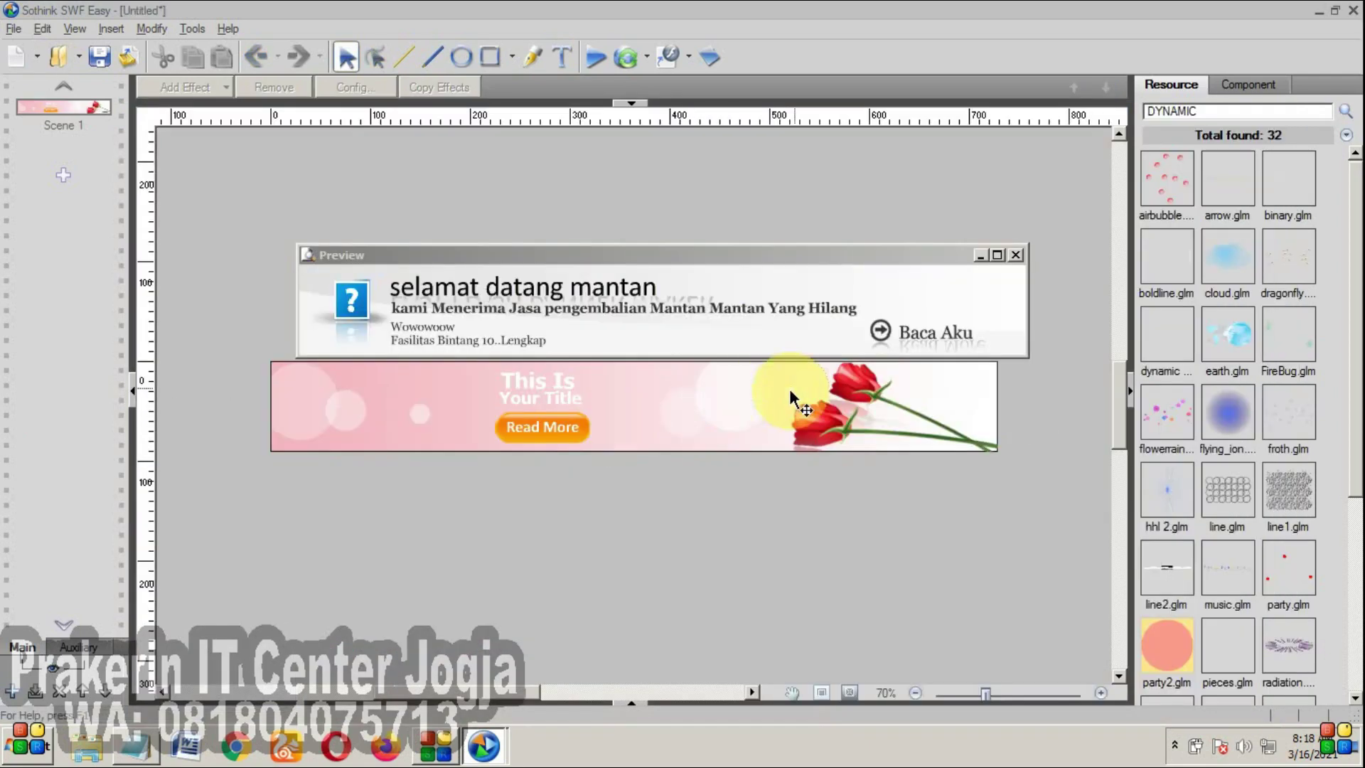
- Preview the rose banner's animation in place of the old banner's preview
left_click(1016, 255)
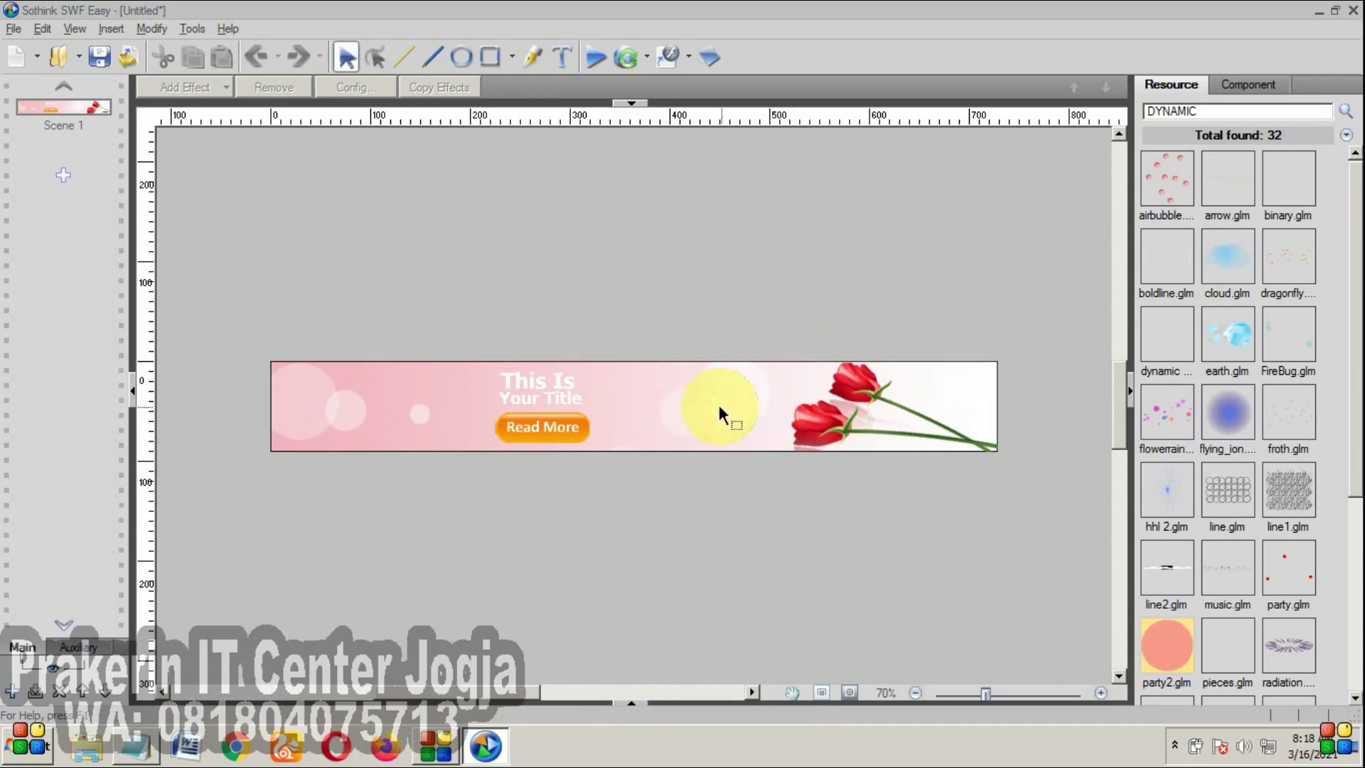
left_click(595, 57)
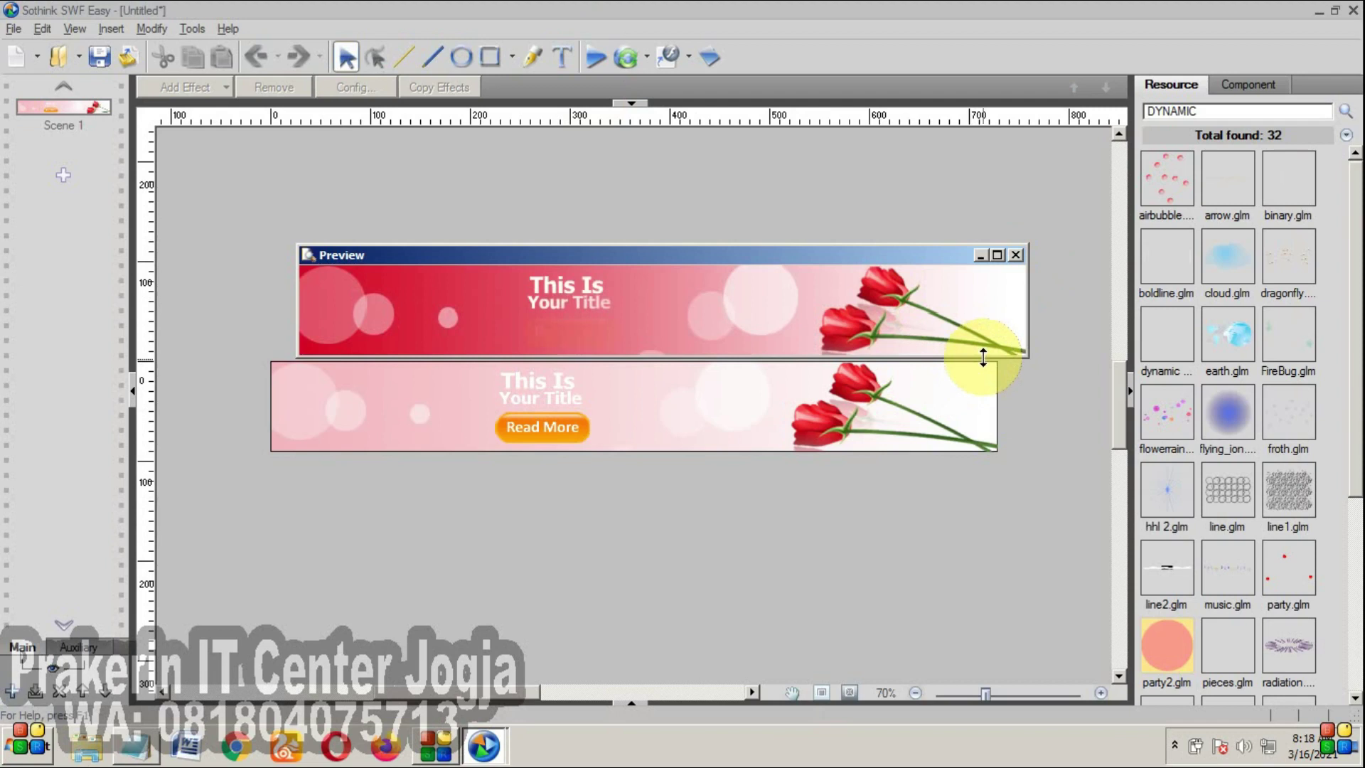
left_click(1017, 254)
- Replace the rose banner's title text with "Ayo Kembang Murah..Gratiss" and preview the animation
left_click(542, 386)
double_click(542, 386)
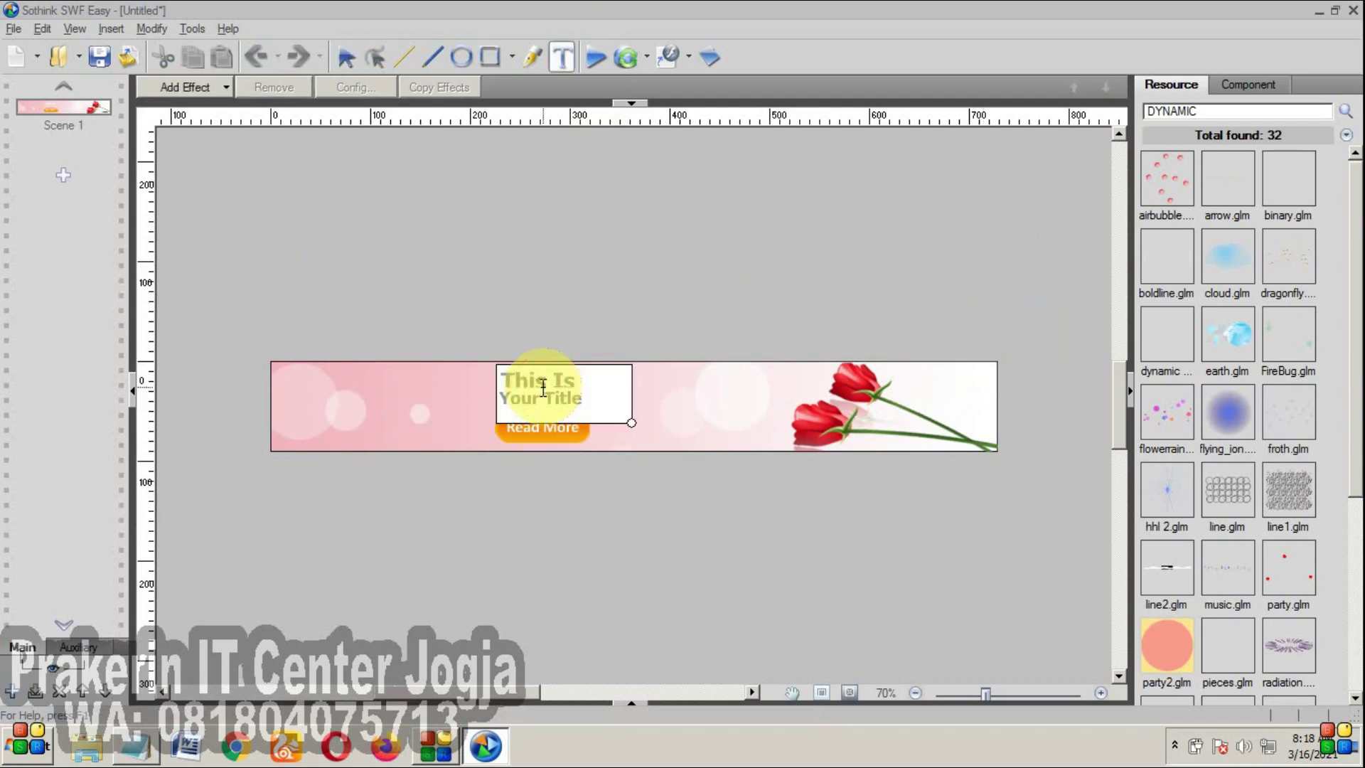
key("ctrl+a")
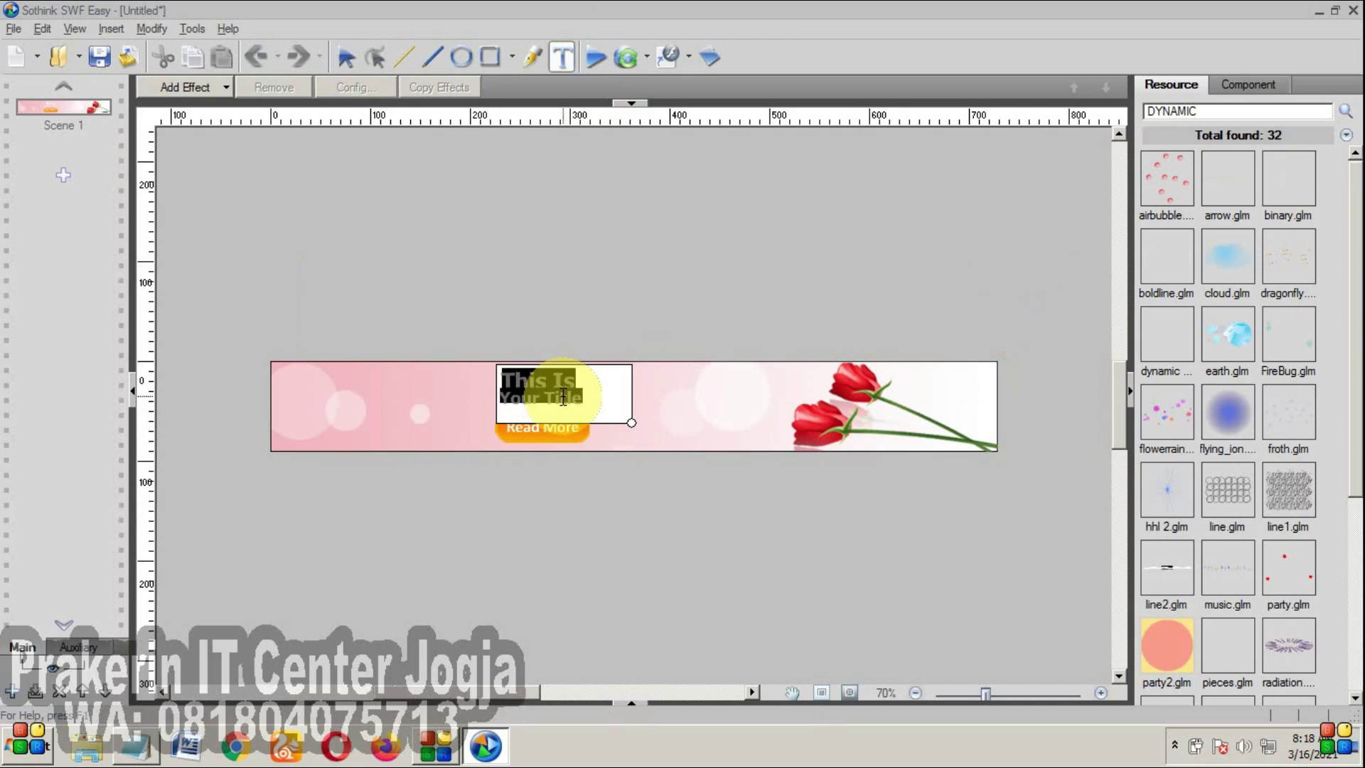
type("Ayo Kembang Murah..Gratiss")
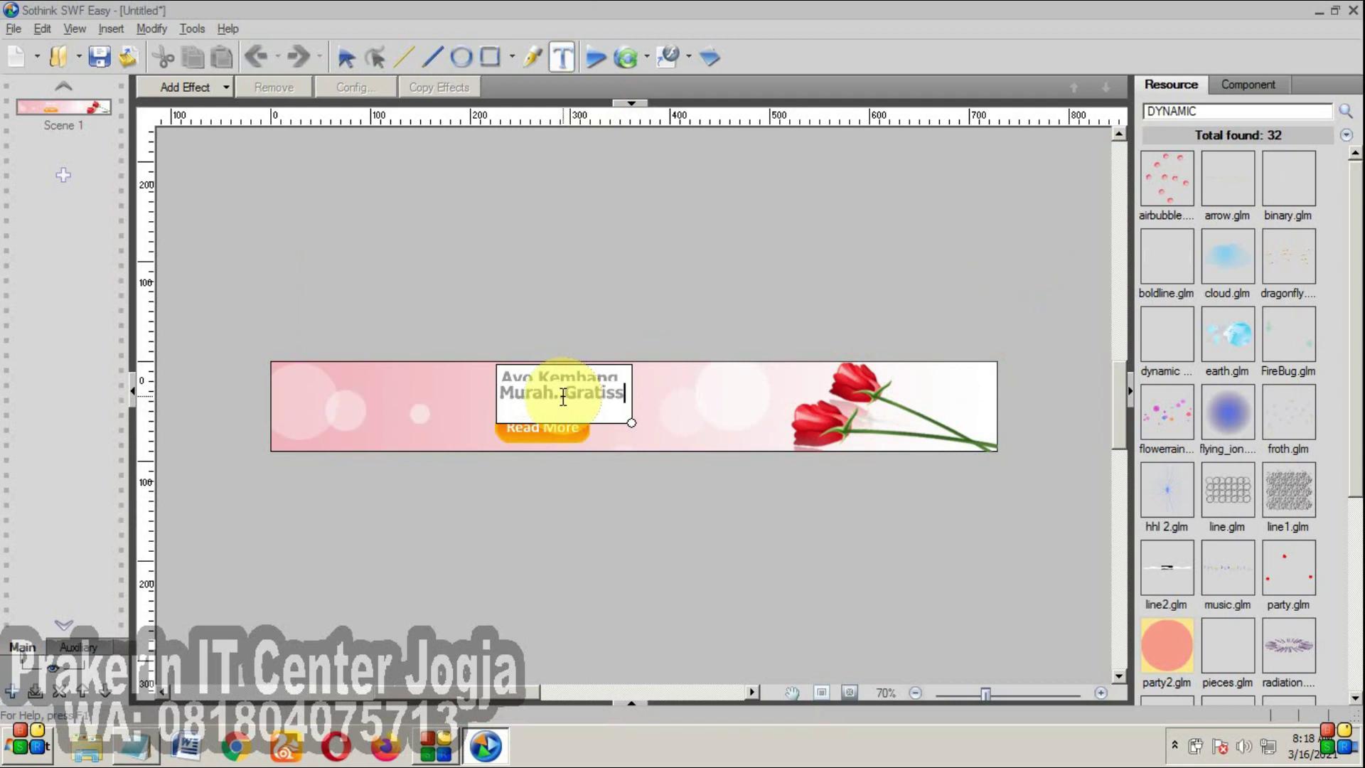
left_click(699, 305)
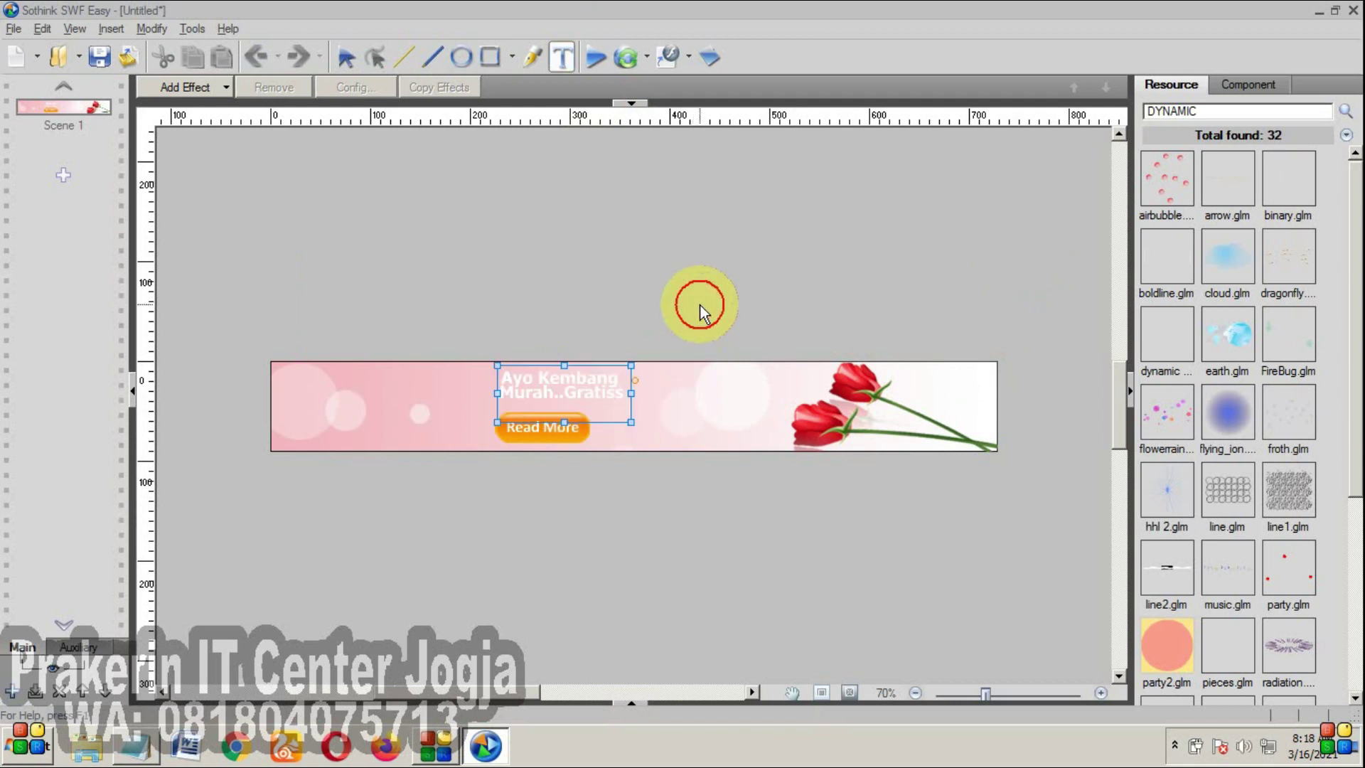
left_click(599, 57)
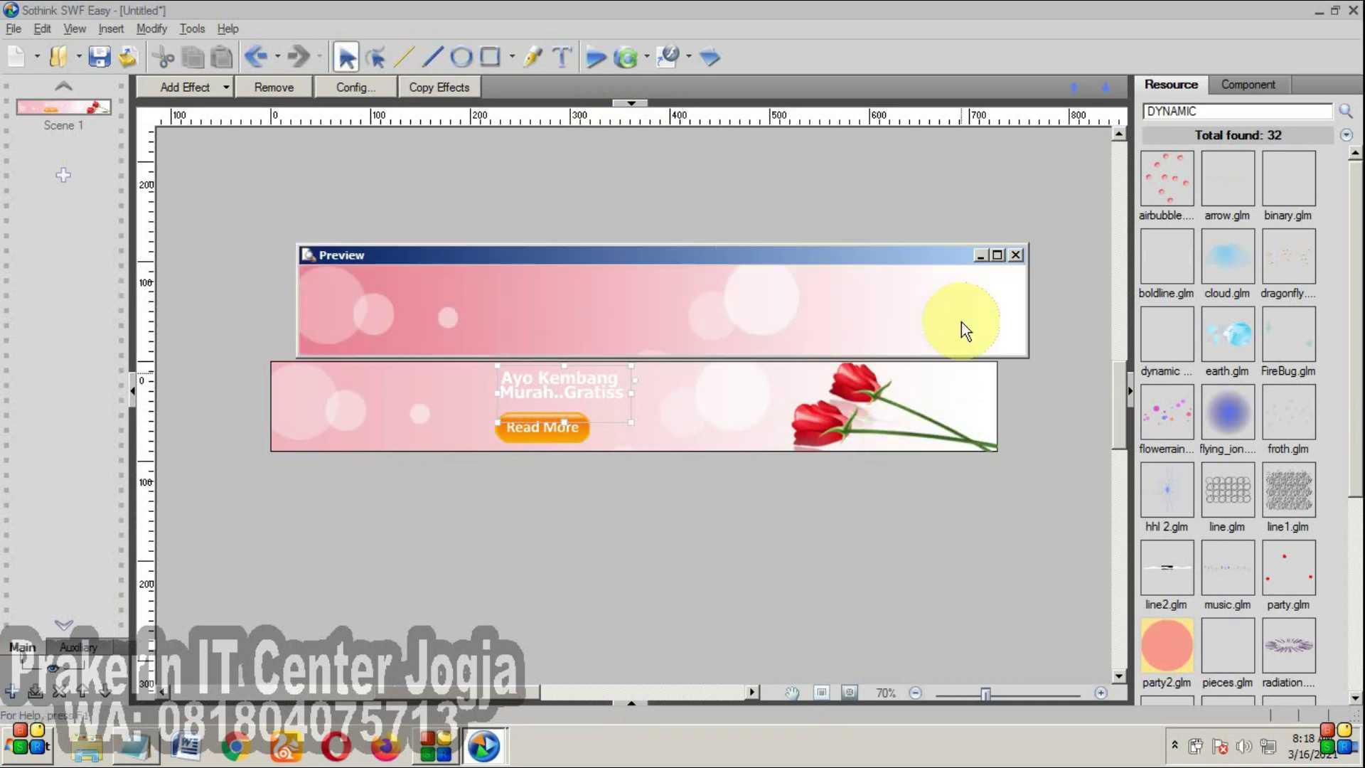
left_click(1023, 253)
left_click(944, 302)
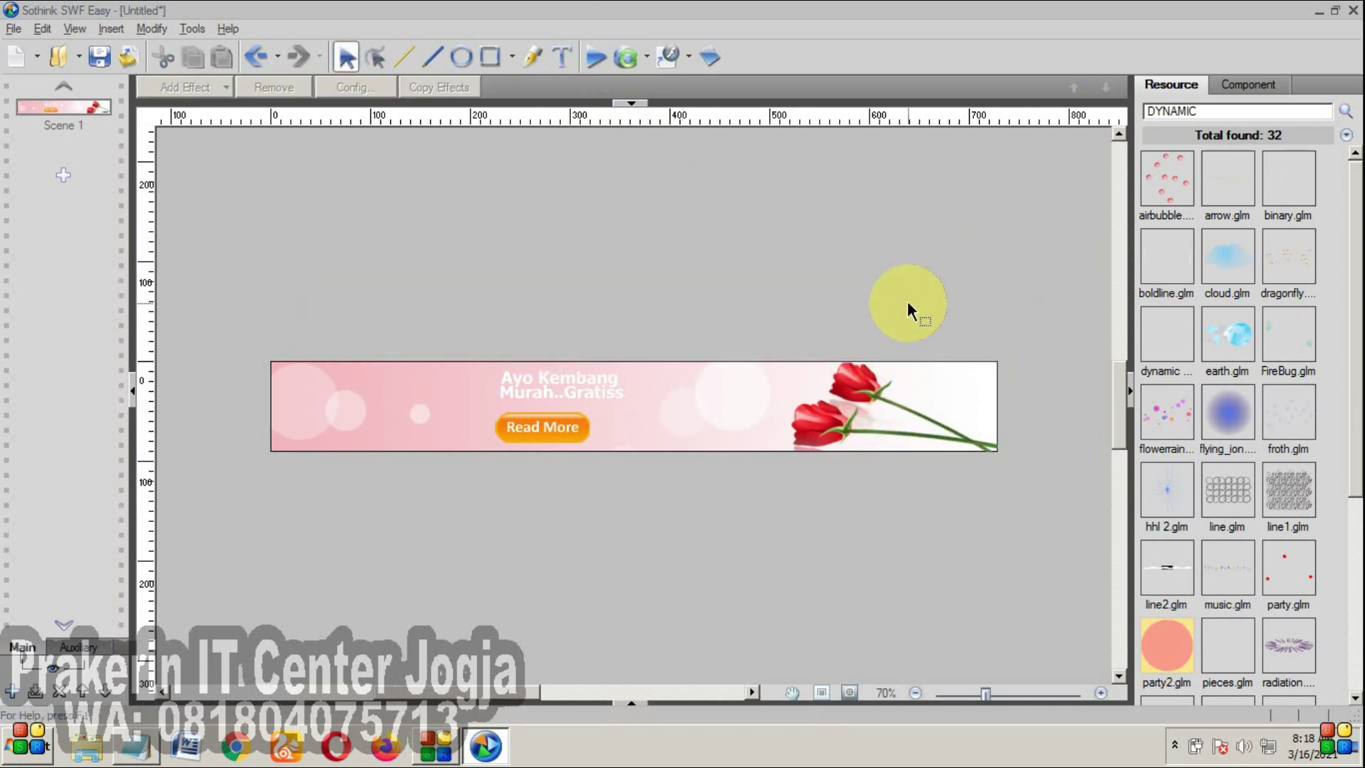
- Add the flowerrain and dragonfly effects to the banner, shrink the dragonflies beside the title, and preview the result
left_click_drag(1180, 424, 524, 334)
left_click_drag(1307, 259, 716, 423)
left_click_drag(877, 351, 802, 385)
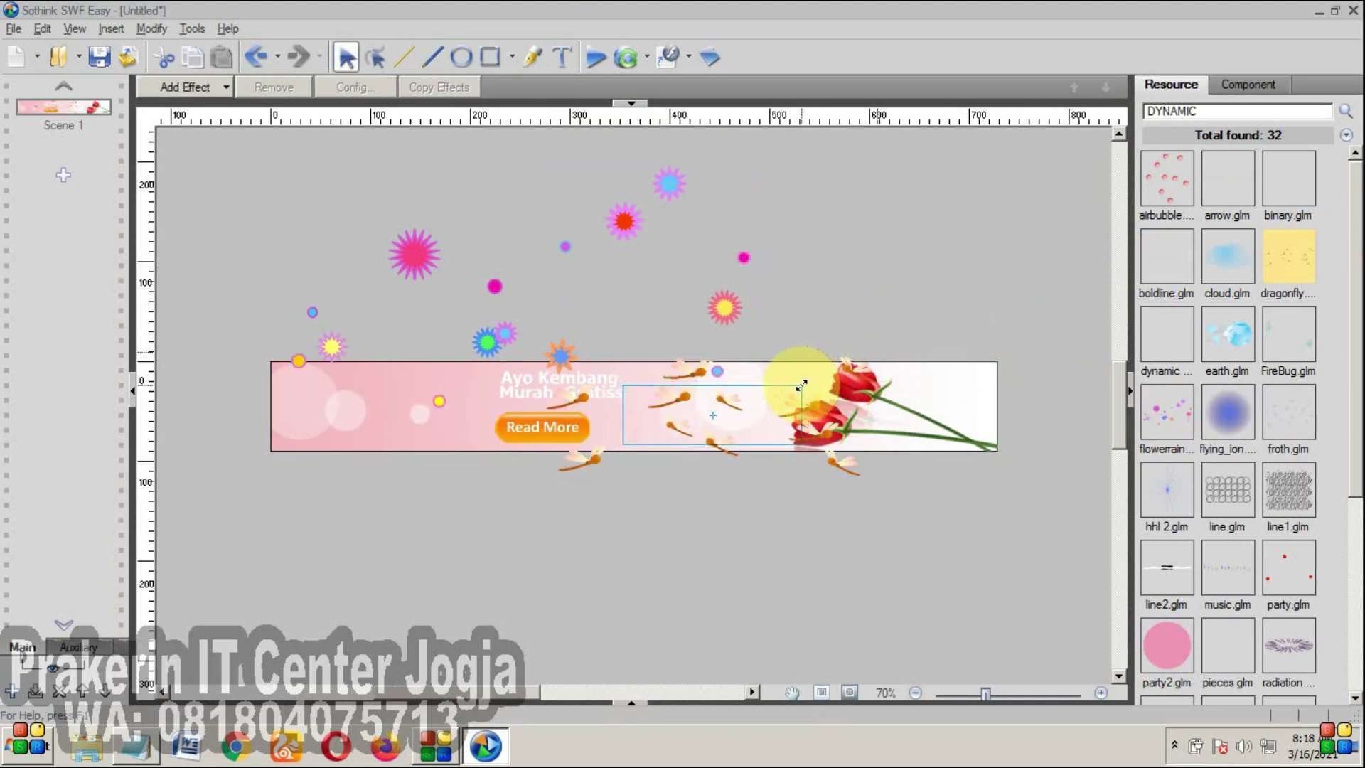
left_click(587, 59)
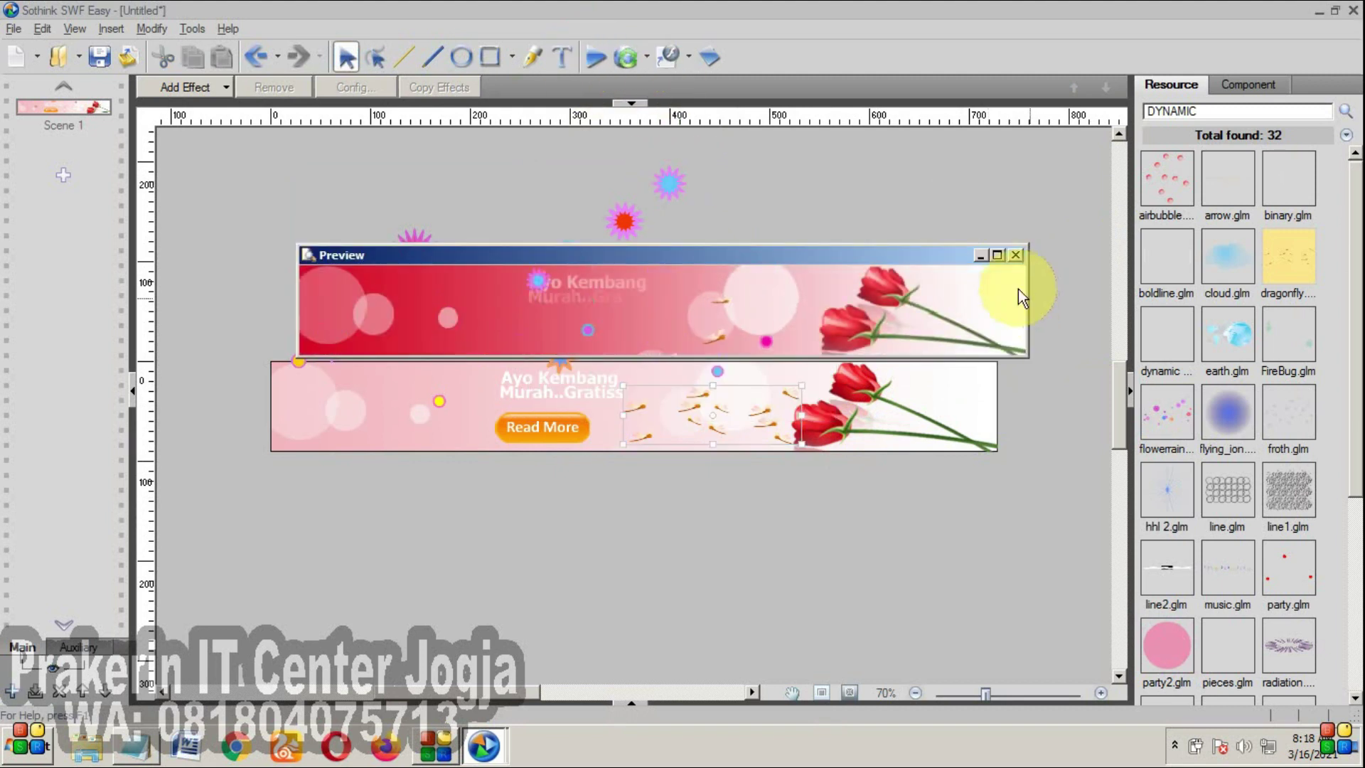
left_click(1016, 254)
- Add the flying_ion effect over the banner's plain end and the earth effect over the roses, and preview the result
left_click_drag(1222, 409, 356, 411)
left_click_drag(1240, 359, 1004, 441)
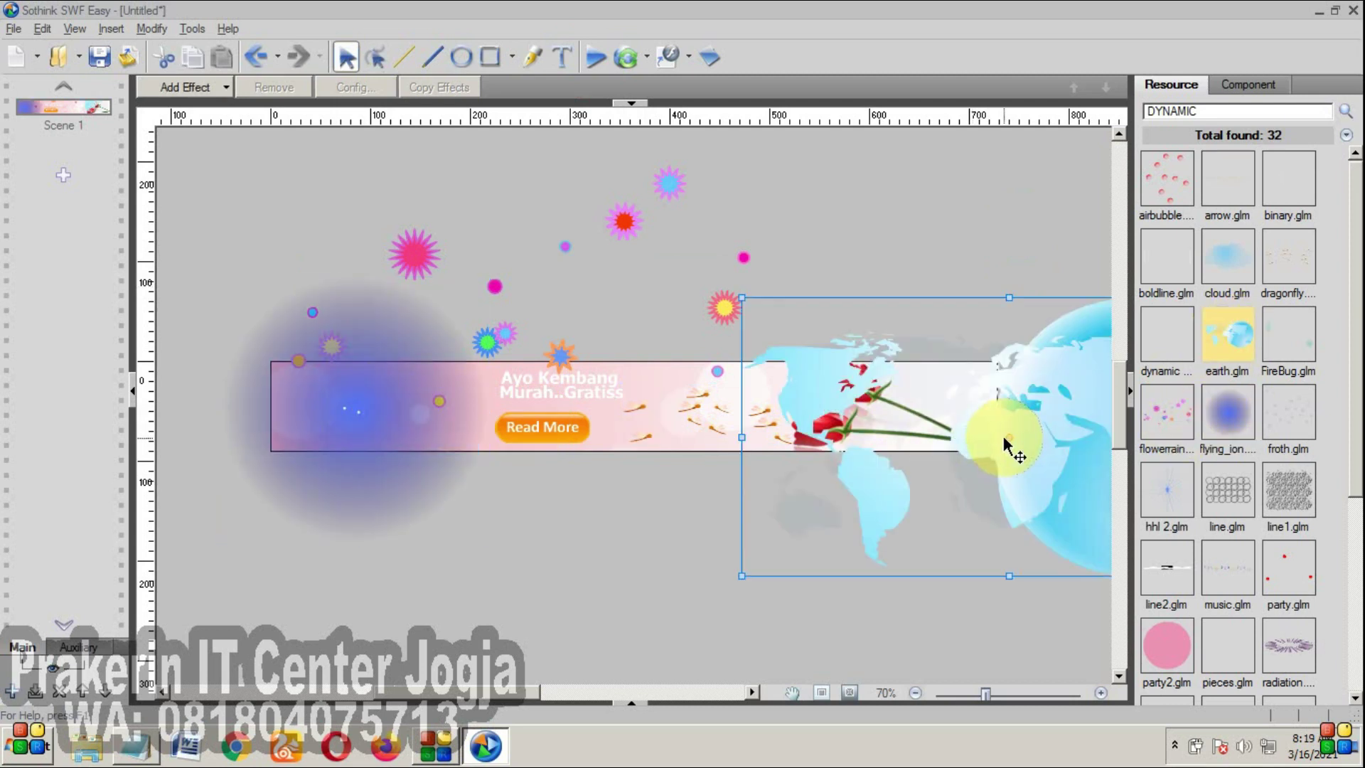
left_click(596, 57)
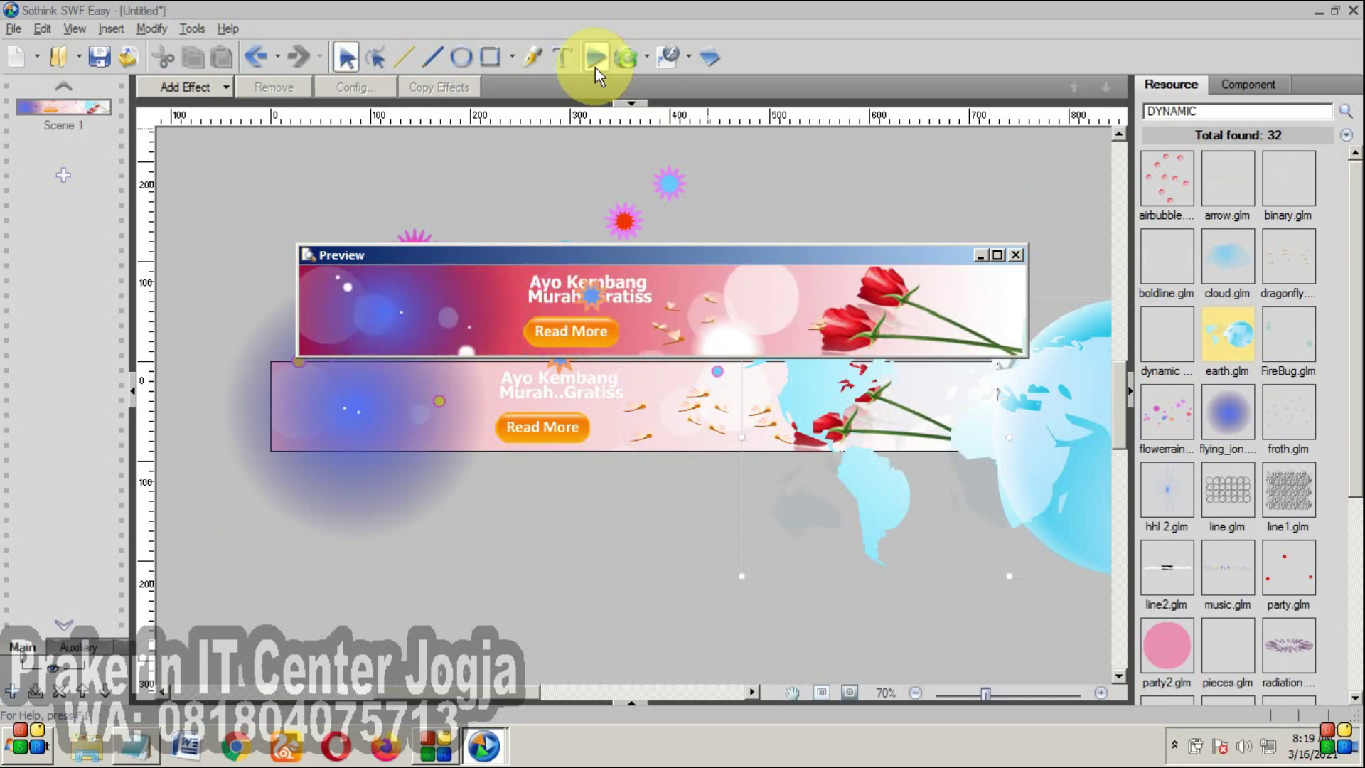
left_click(1020, 257)
- Delete all objects from the banner, leaving only its pink background
left_click(959, 243)
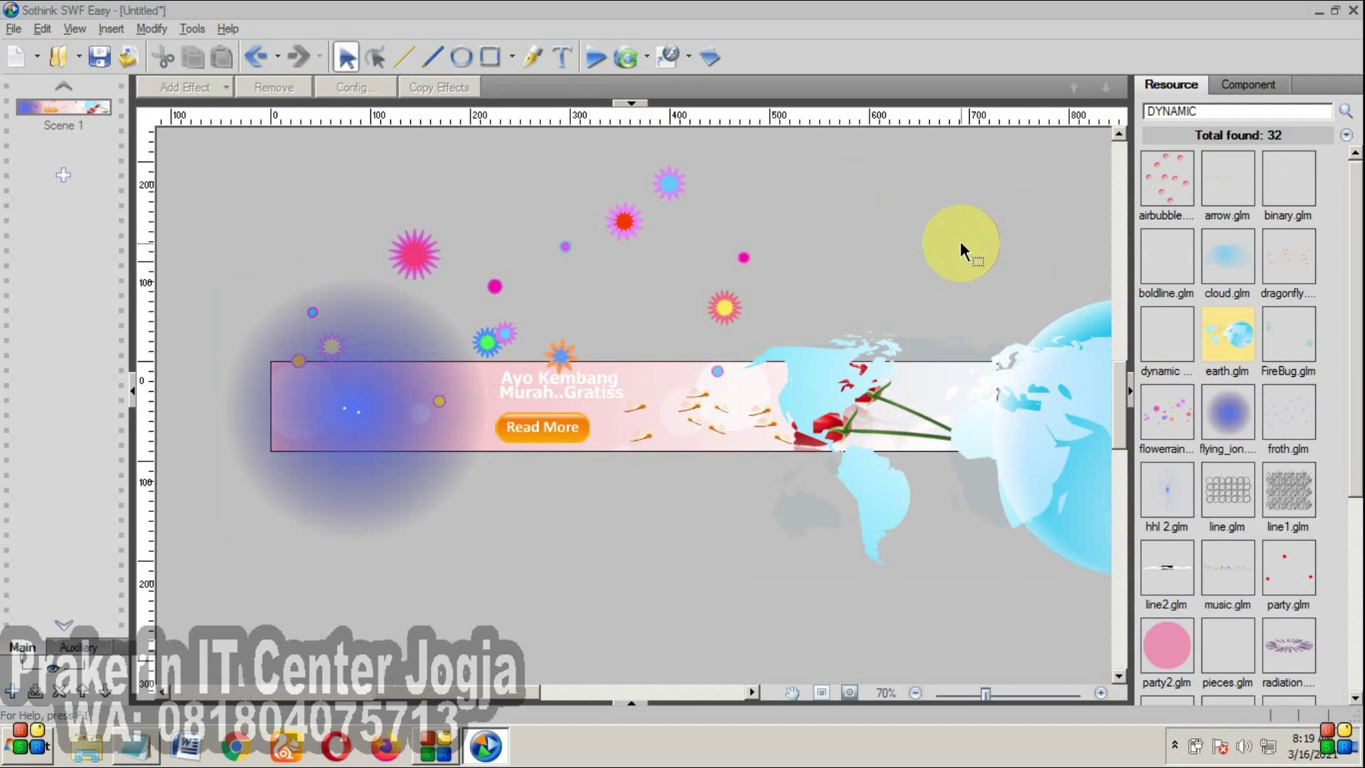
key("ctrl+a")
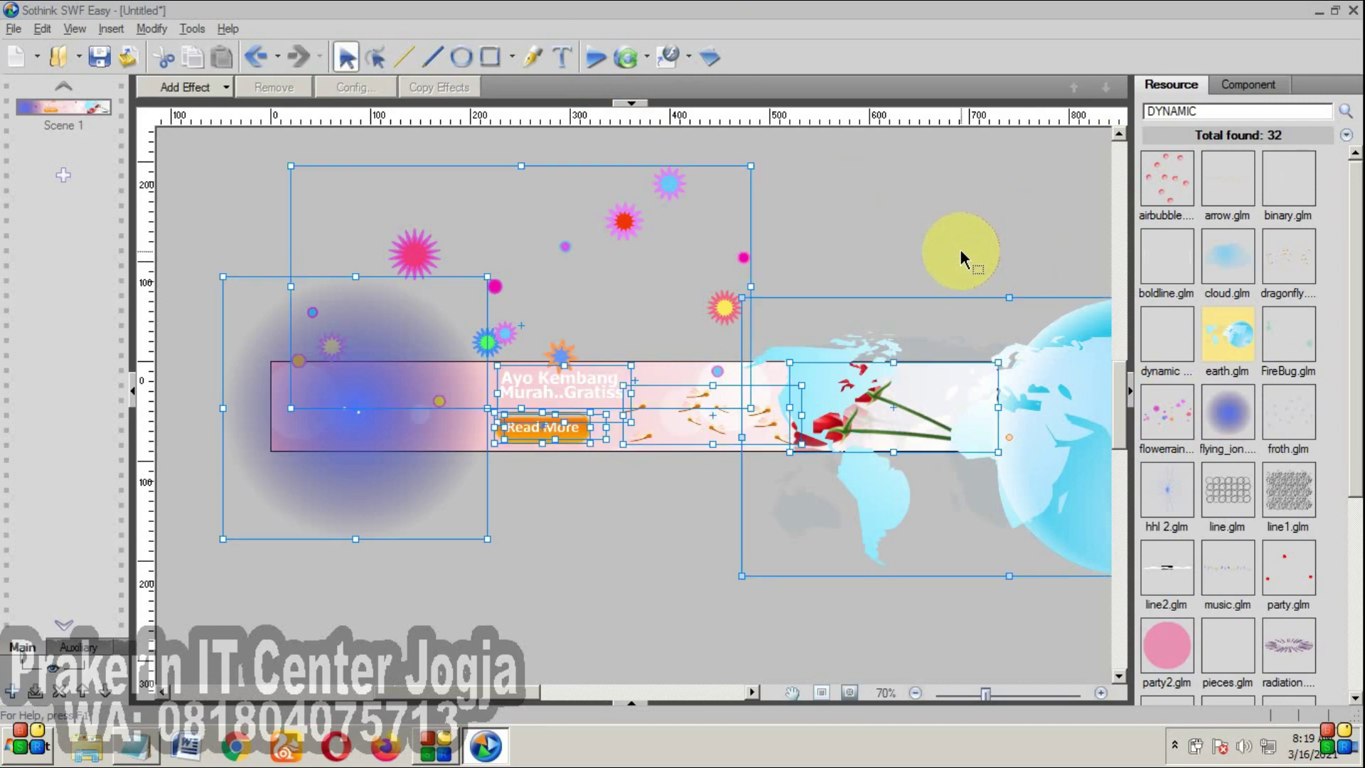
key("Delete")
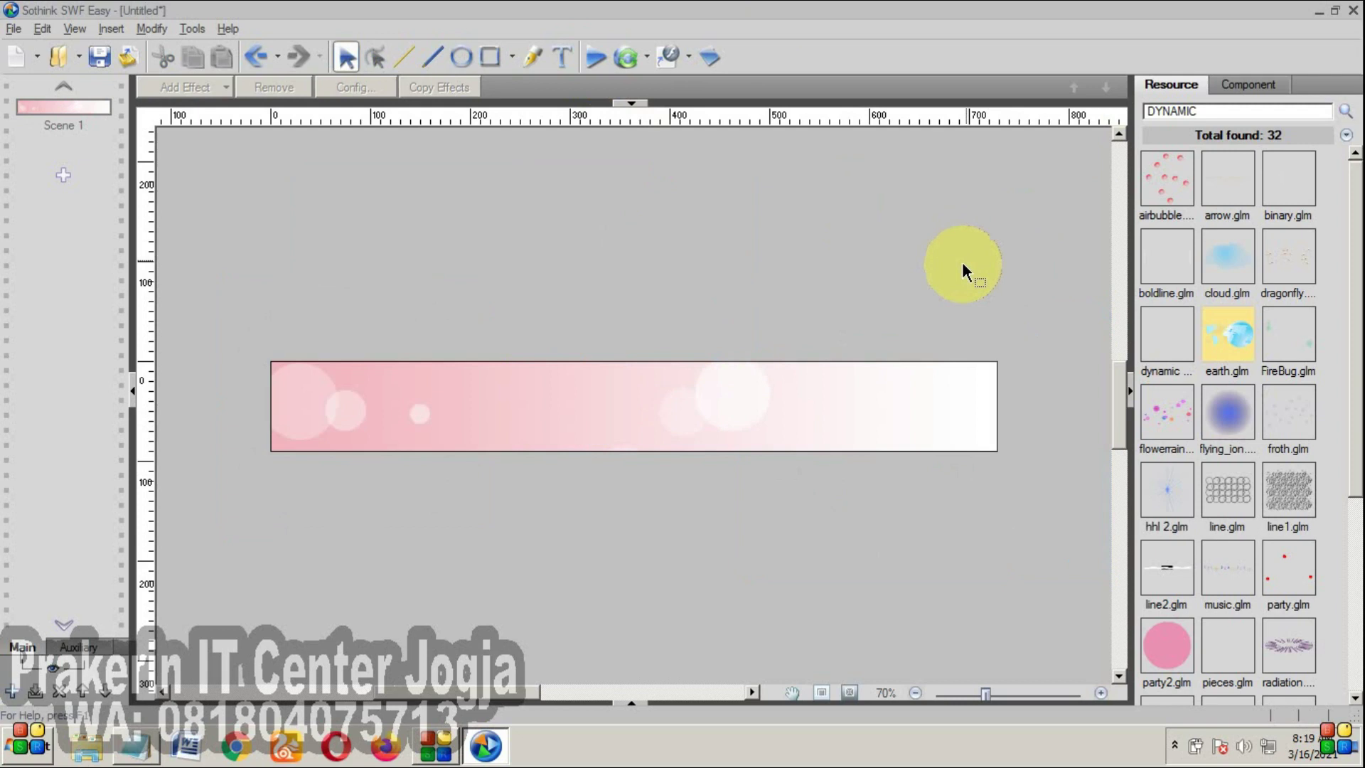
right_click(780, 425)
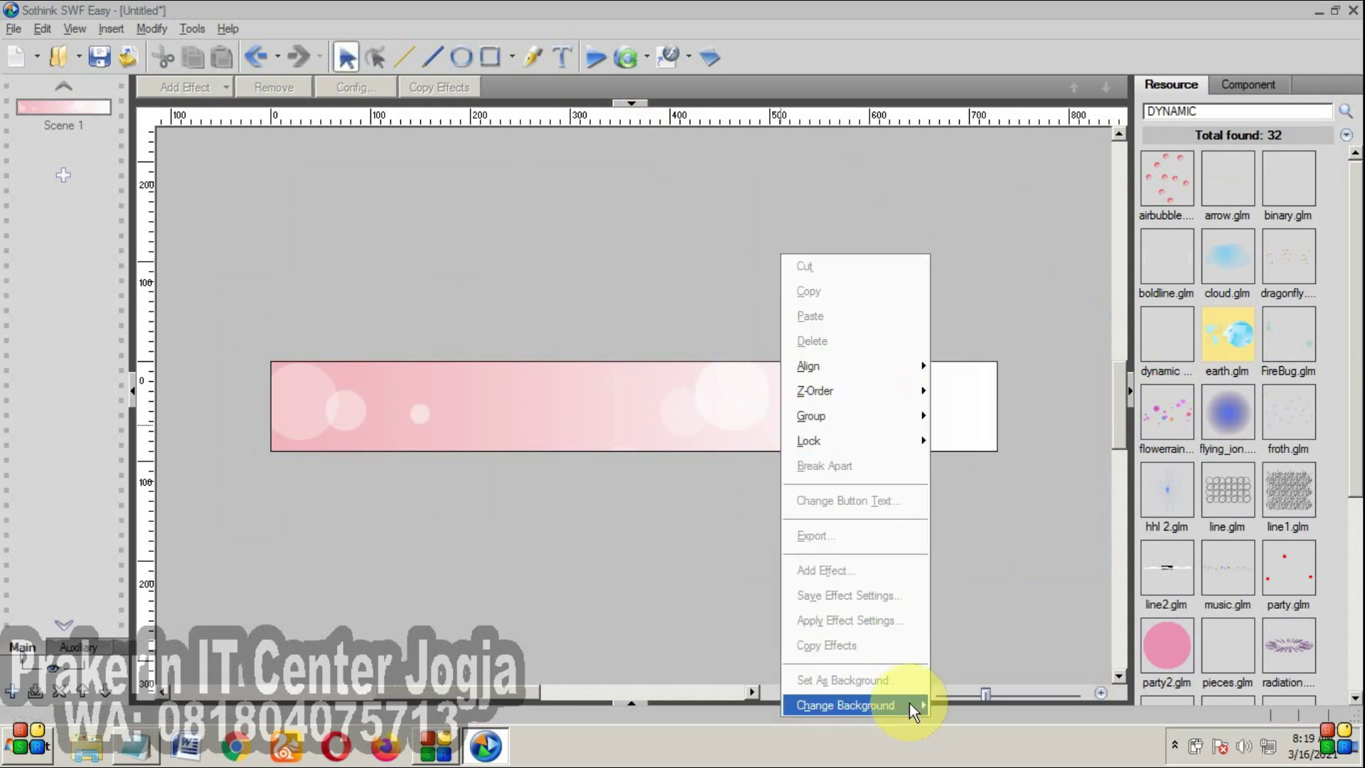
left_click(675, 400)
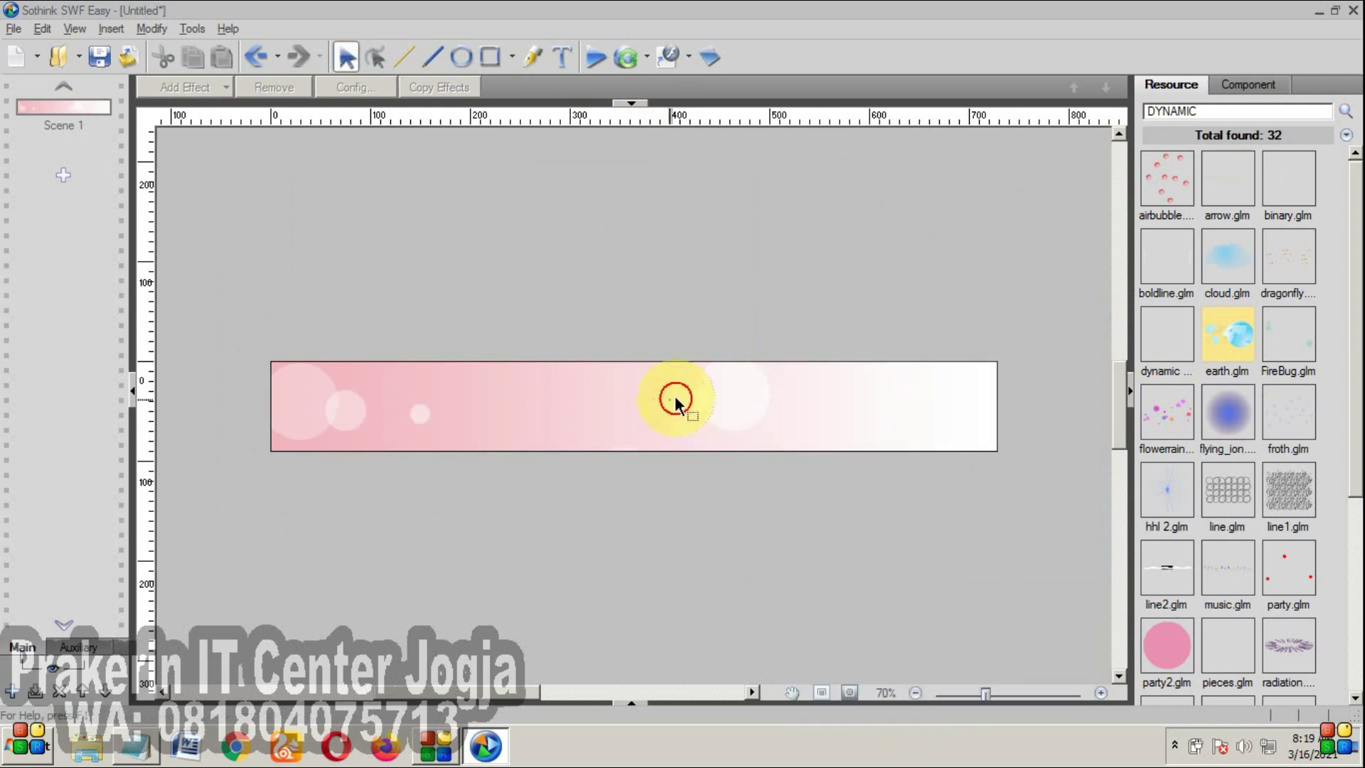
right_click(656, 389)
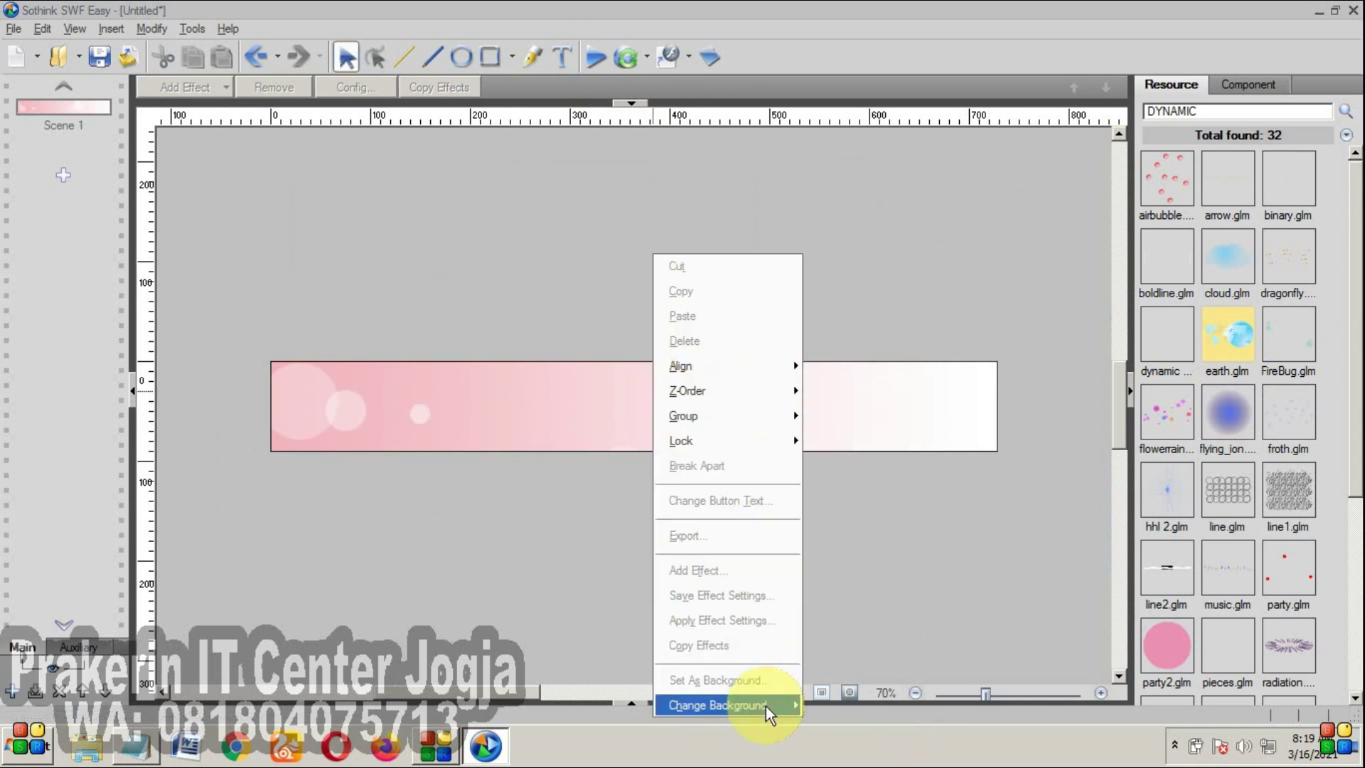
left_click(497, 478)
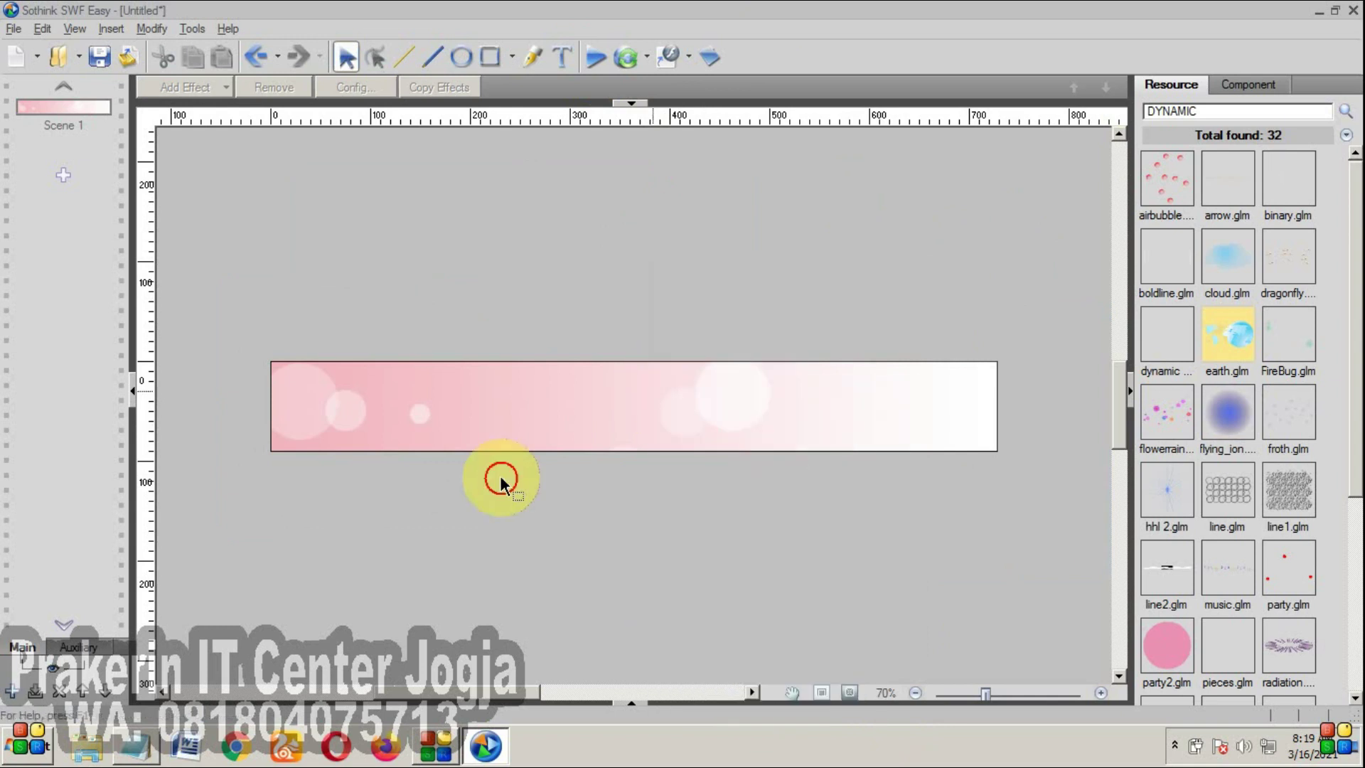
- Show the movie properties and fit the whole banner in the workspace
left_click(630, 699)
left_click(630, 703)
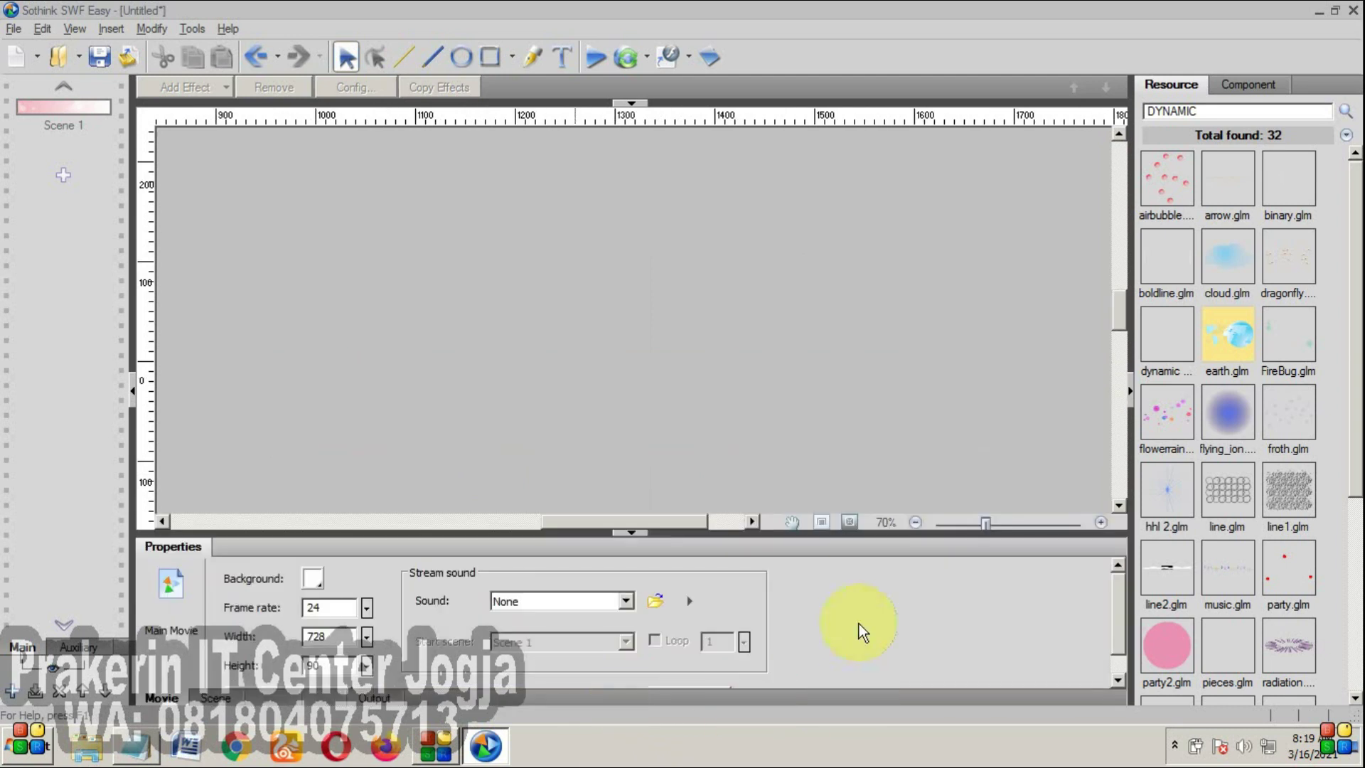
left_click(849, 521)
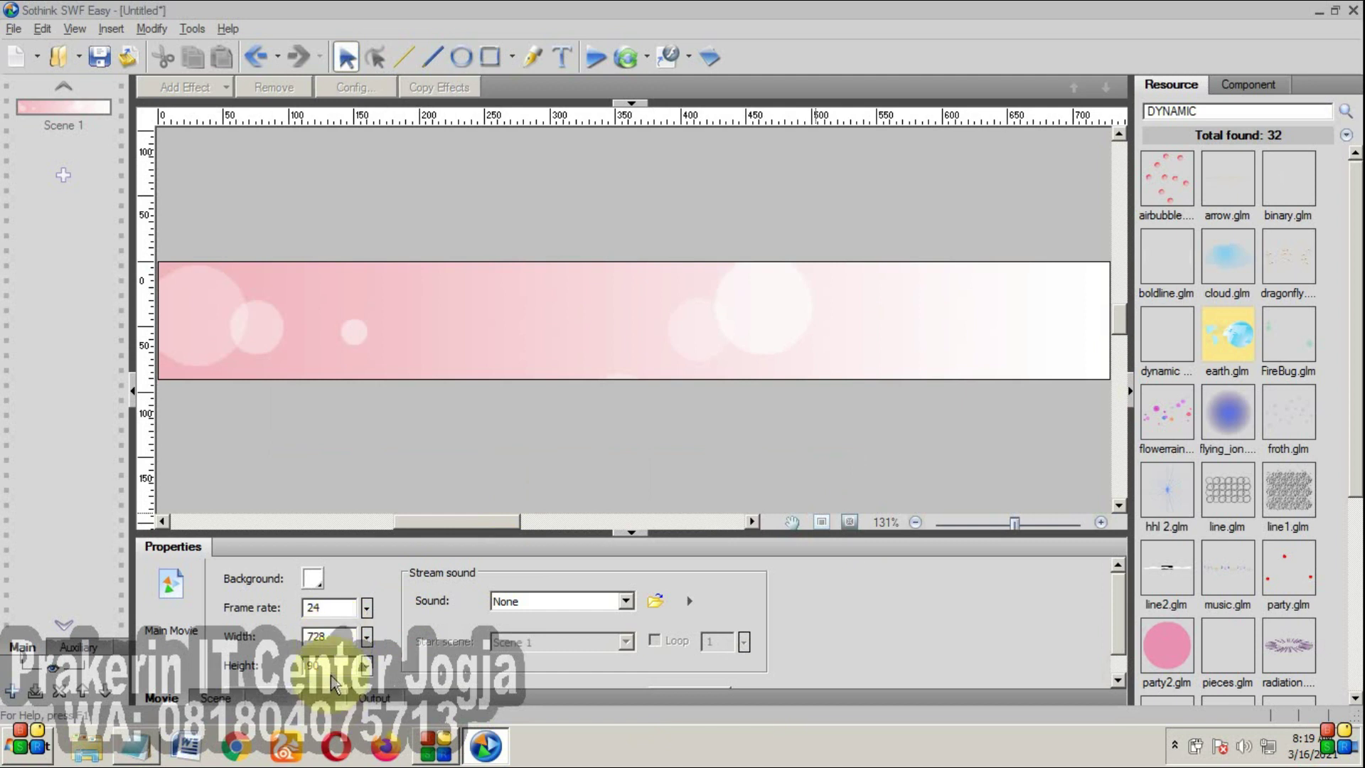
left_click(341, 642)
- Create a new blank document without saving the changes to the banner
left_click(13, 30)
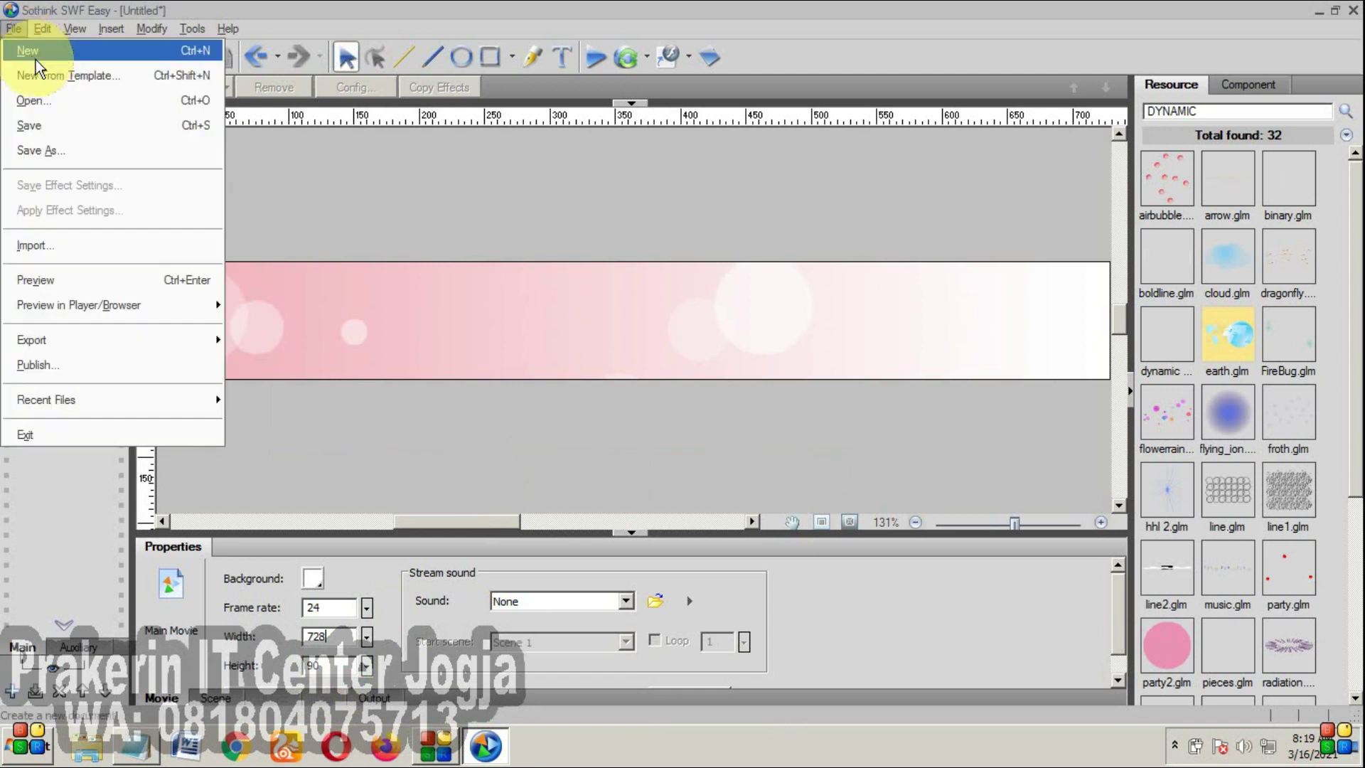
left_click(29, 44)
left_click(696, 411)
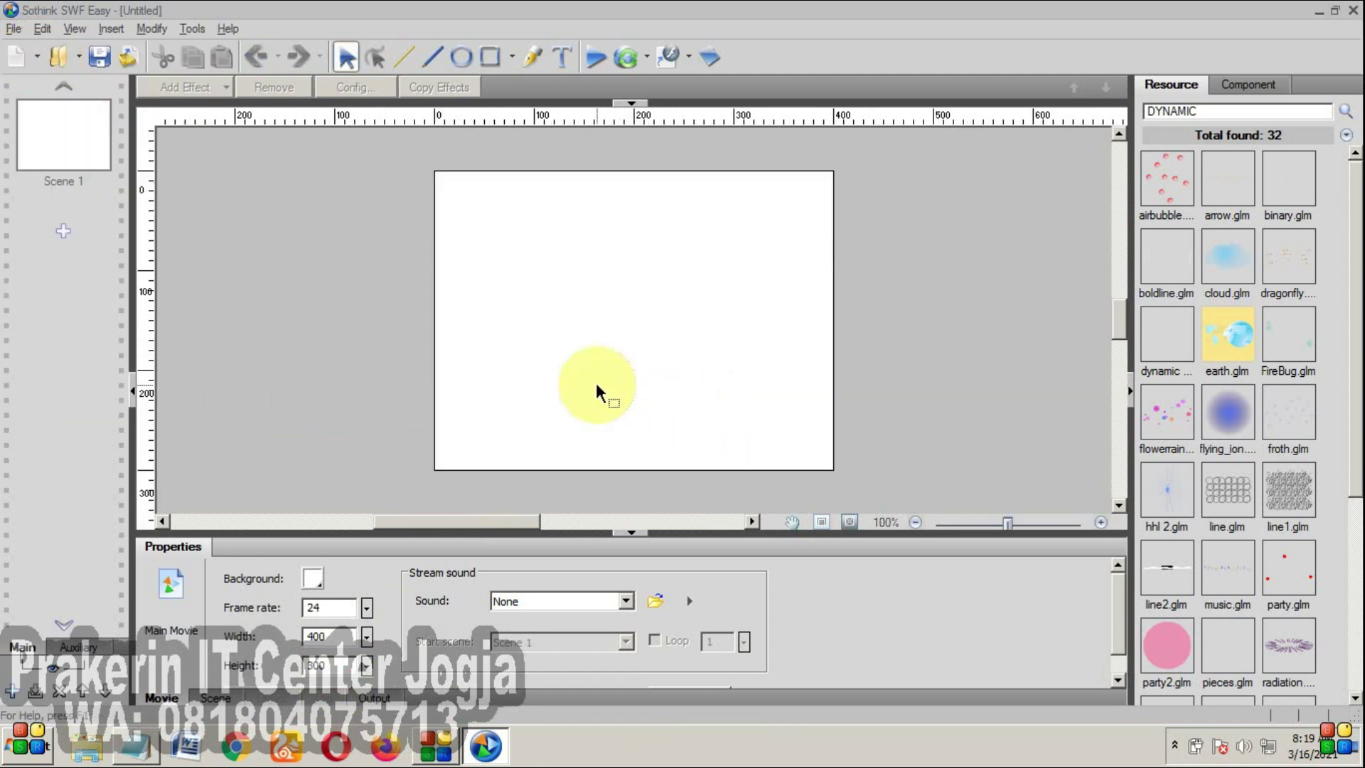
- Set the blank movie's width to 1000 and its height to 75, and fit it in the workspace
double_click(324, 637)
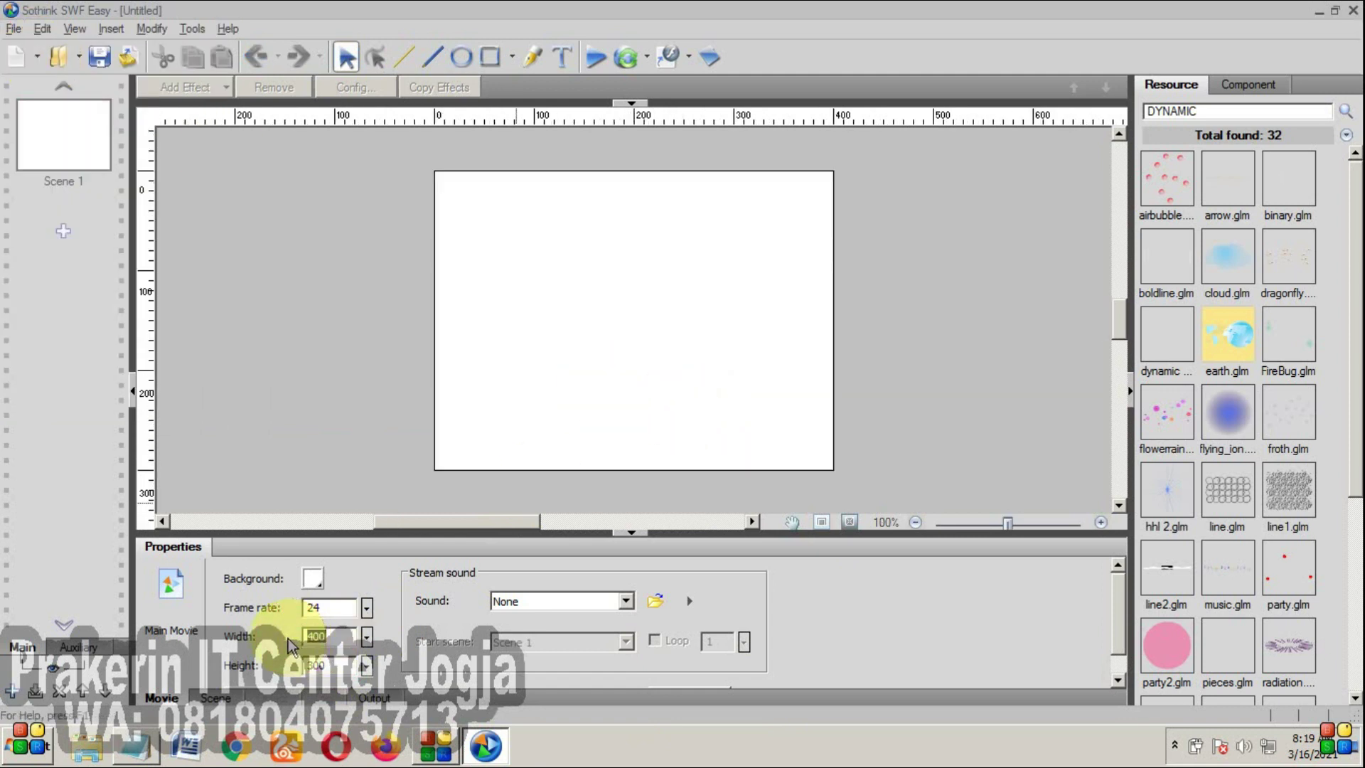
double_click(335, 667)
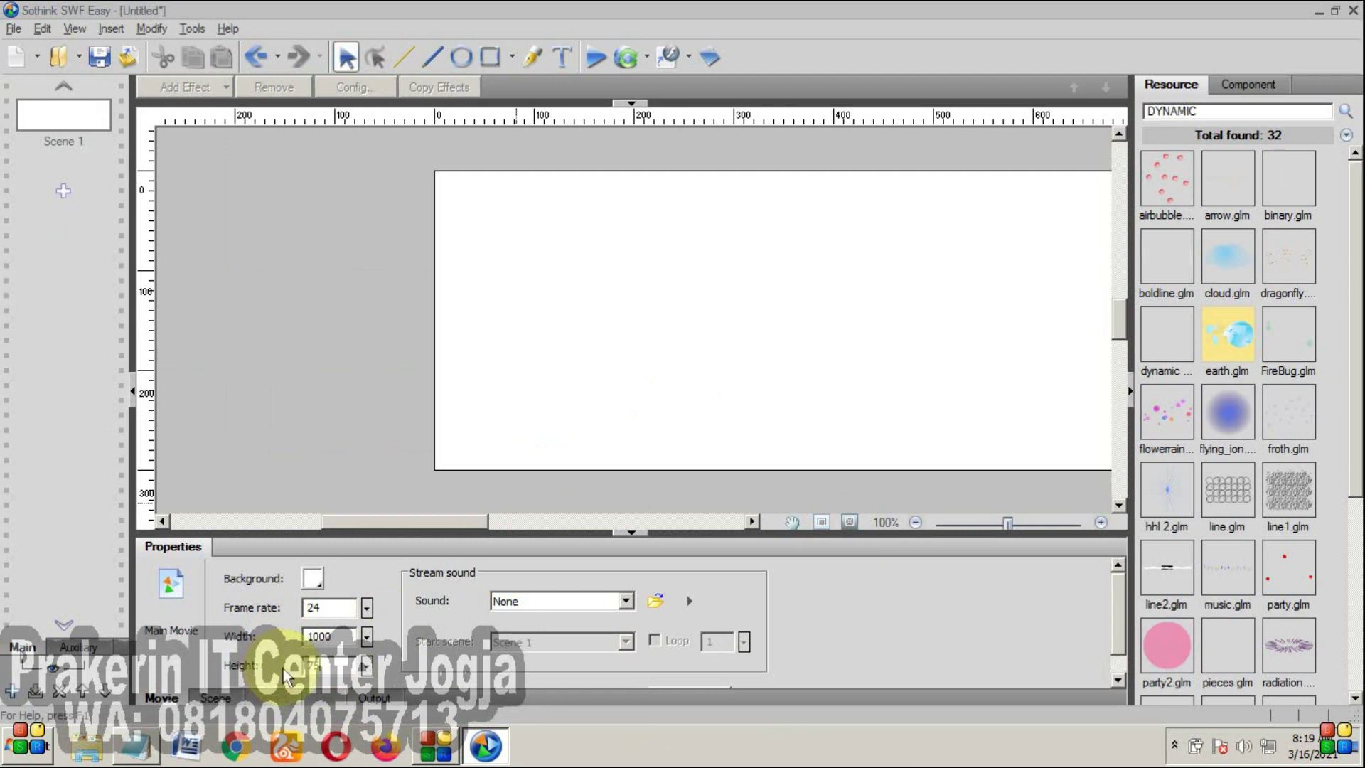
type("75")
key("Return")
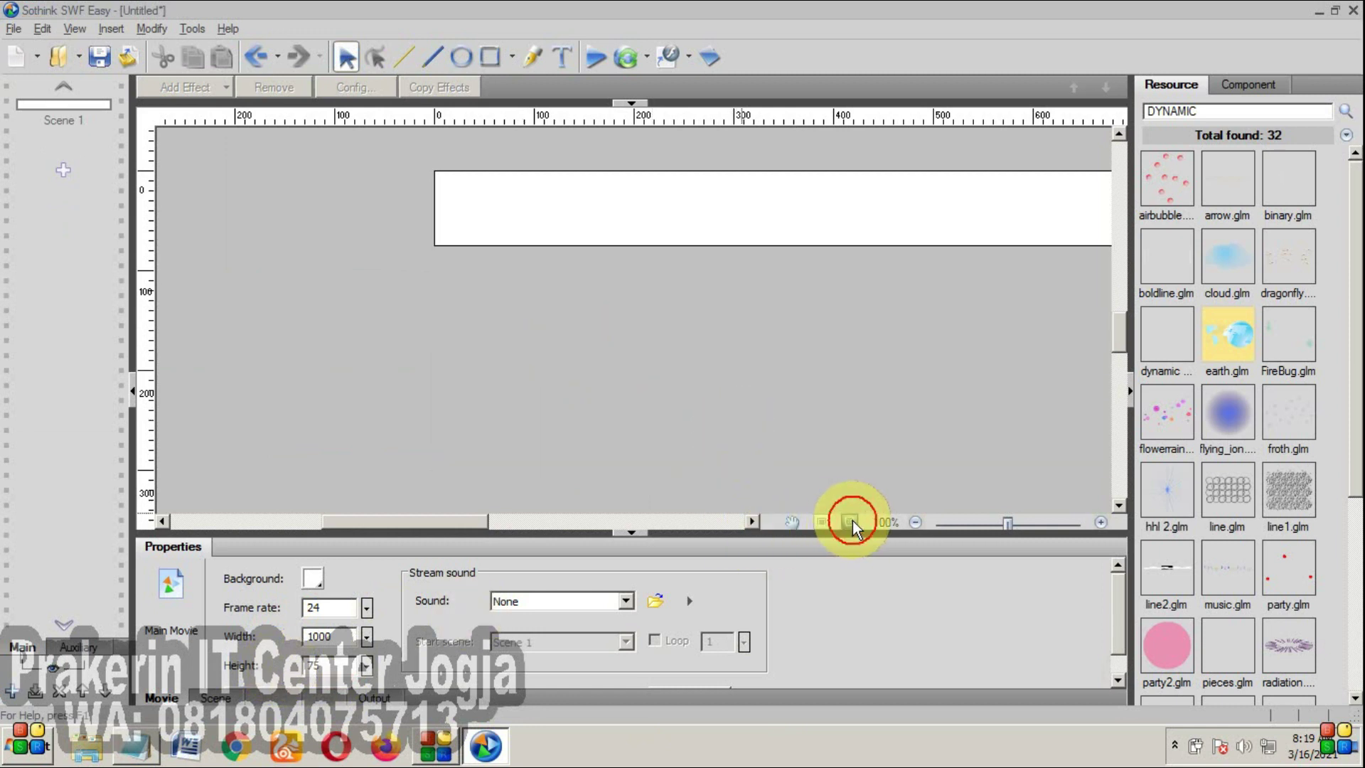
left_click(850, 521)
- Set the movie's height to 100 and preview the blank movie
double_click(334, 663)
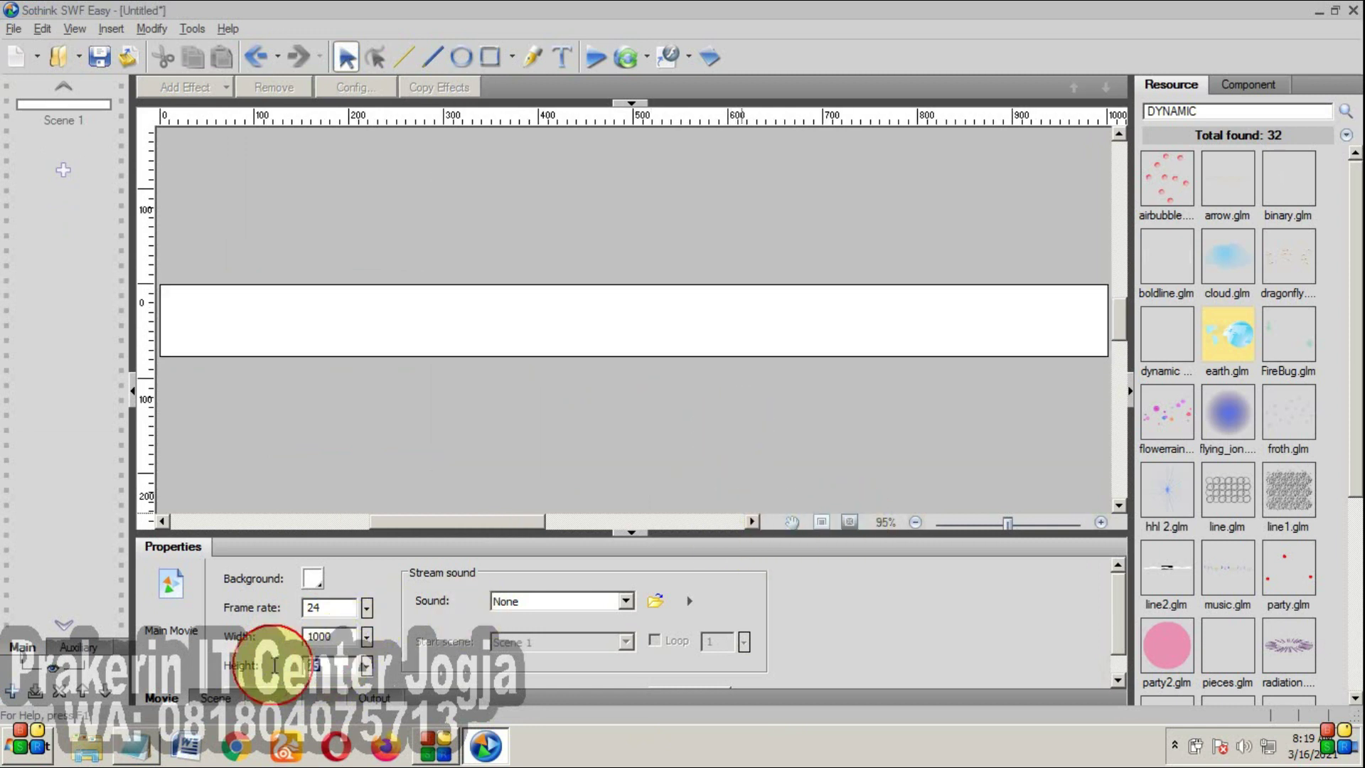
type("100")
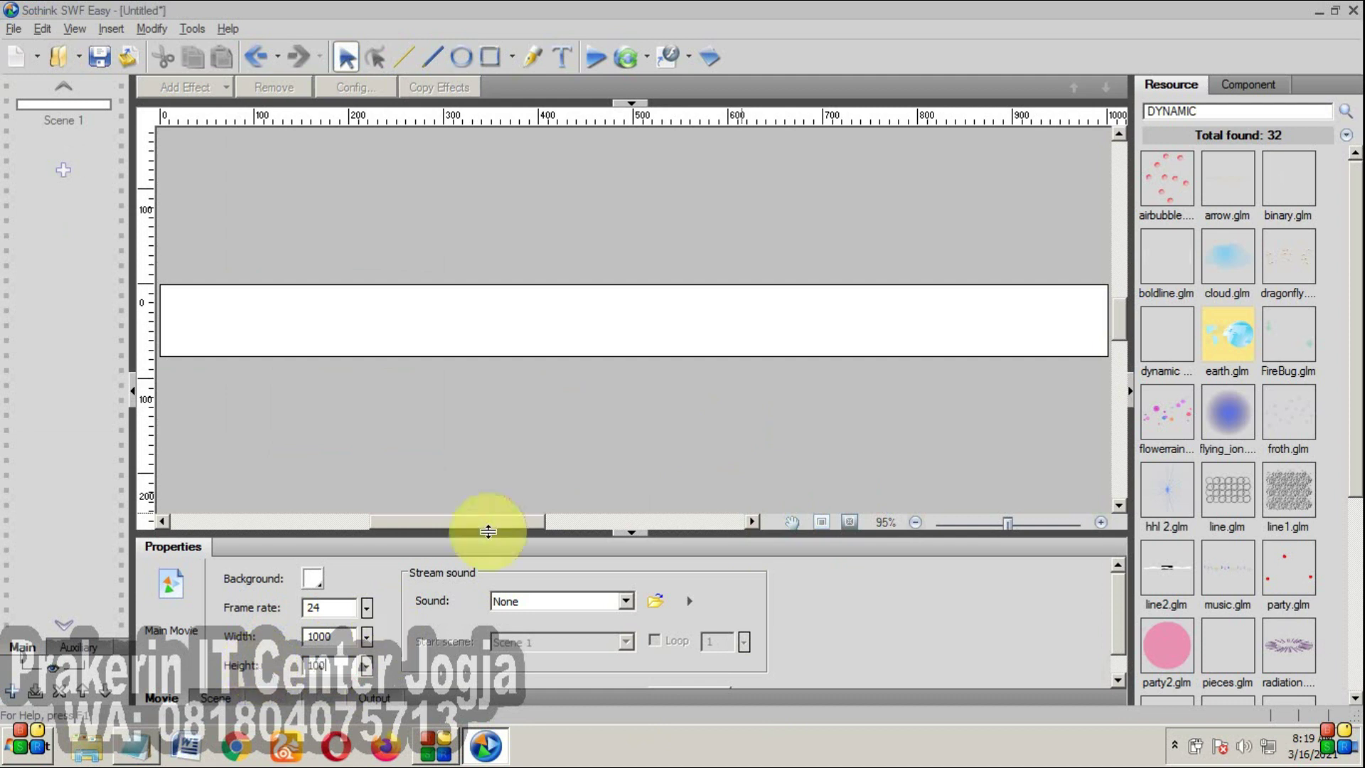
key("Return")
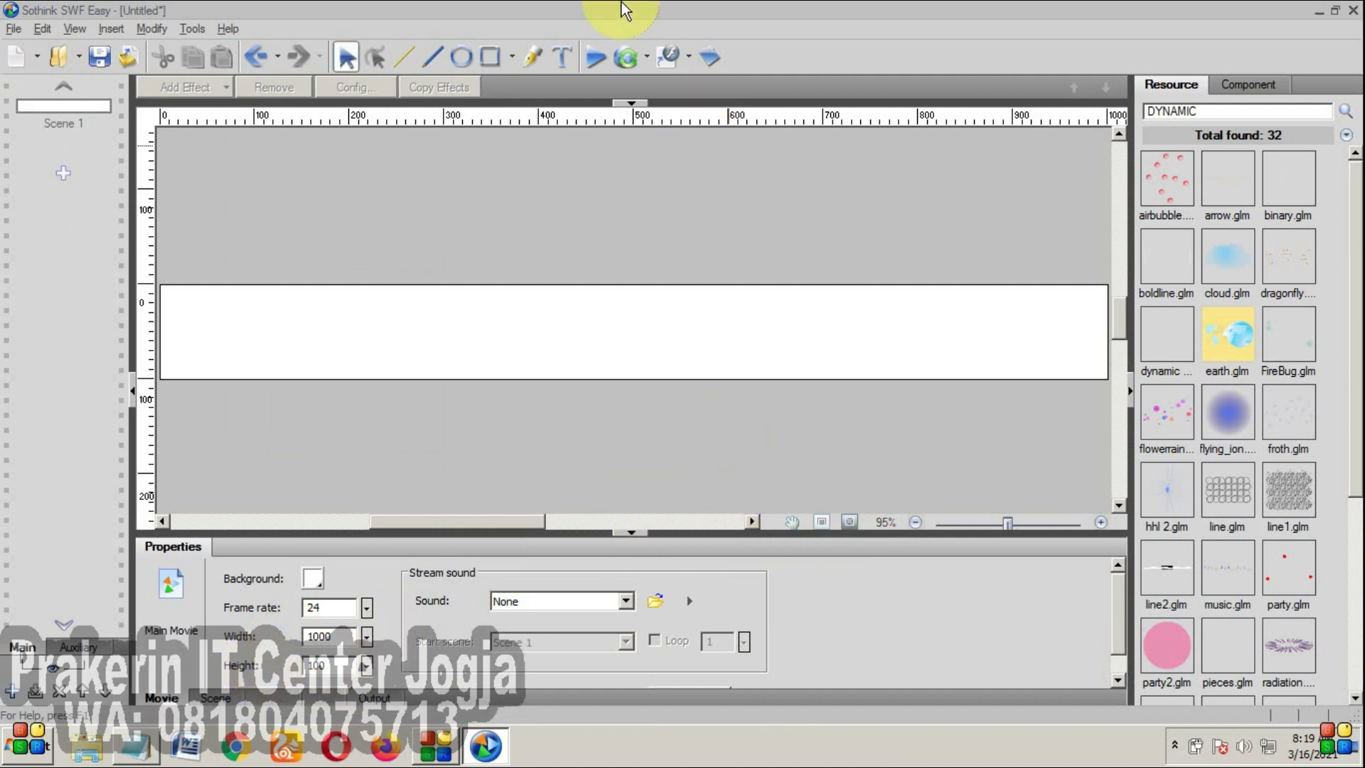
left_click(598, 56)
left_click_drag(732, 268, 554, 199)
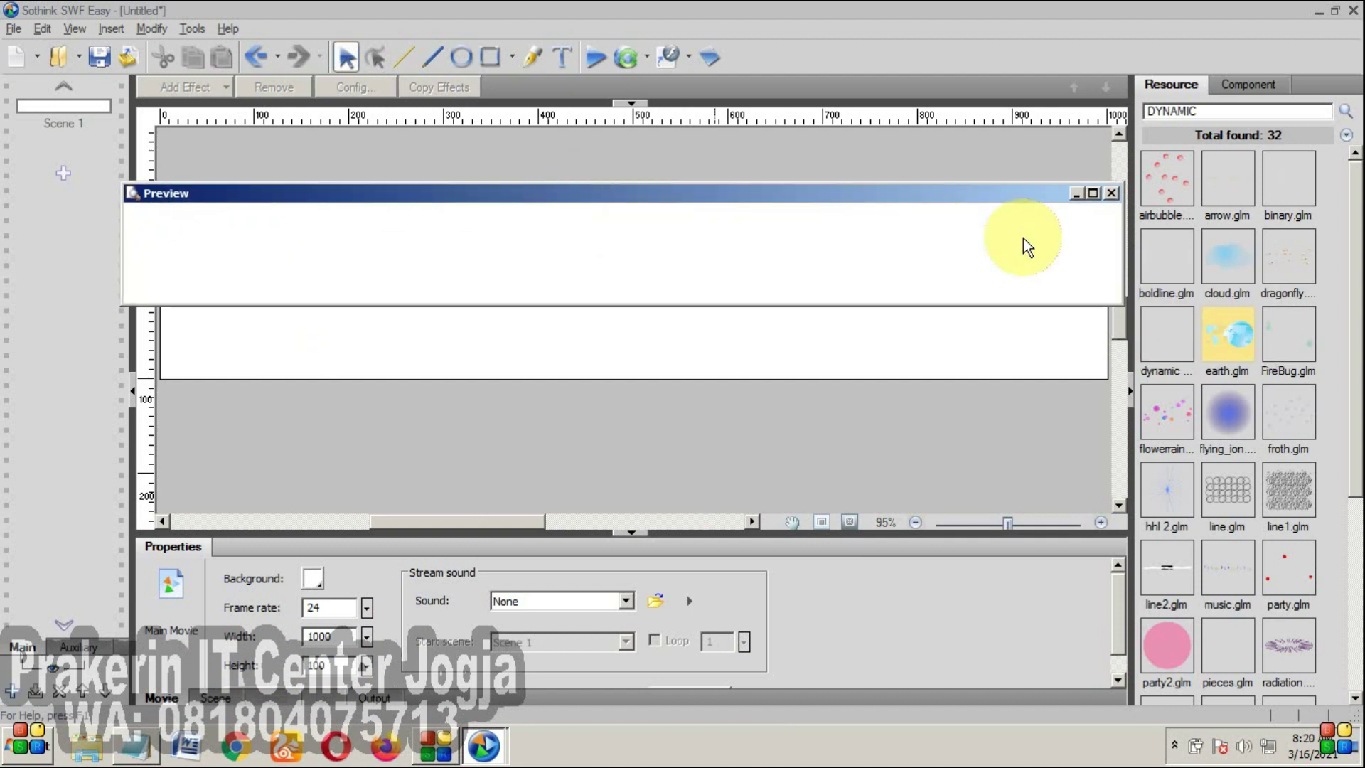
left_click(1113, 193)
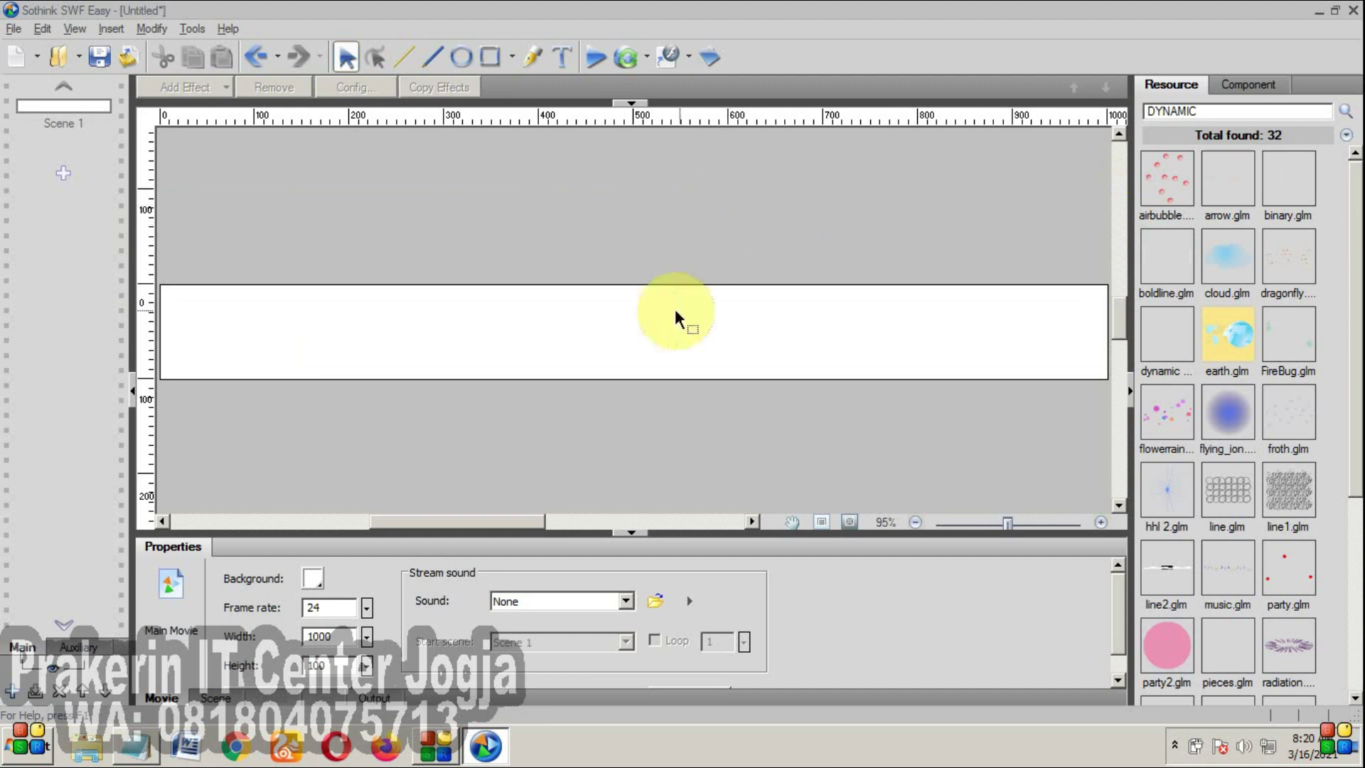
left_click(667, 369)
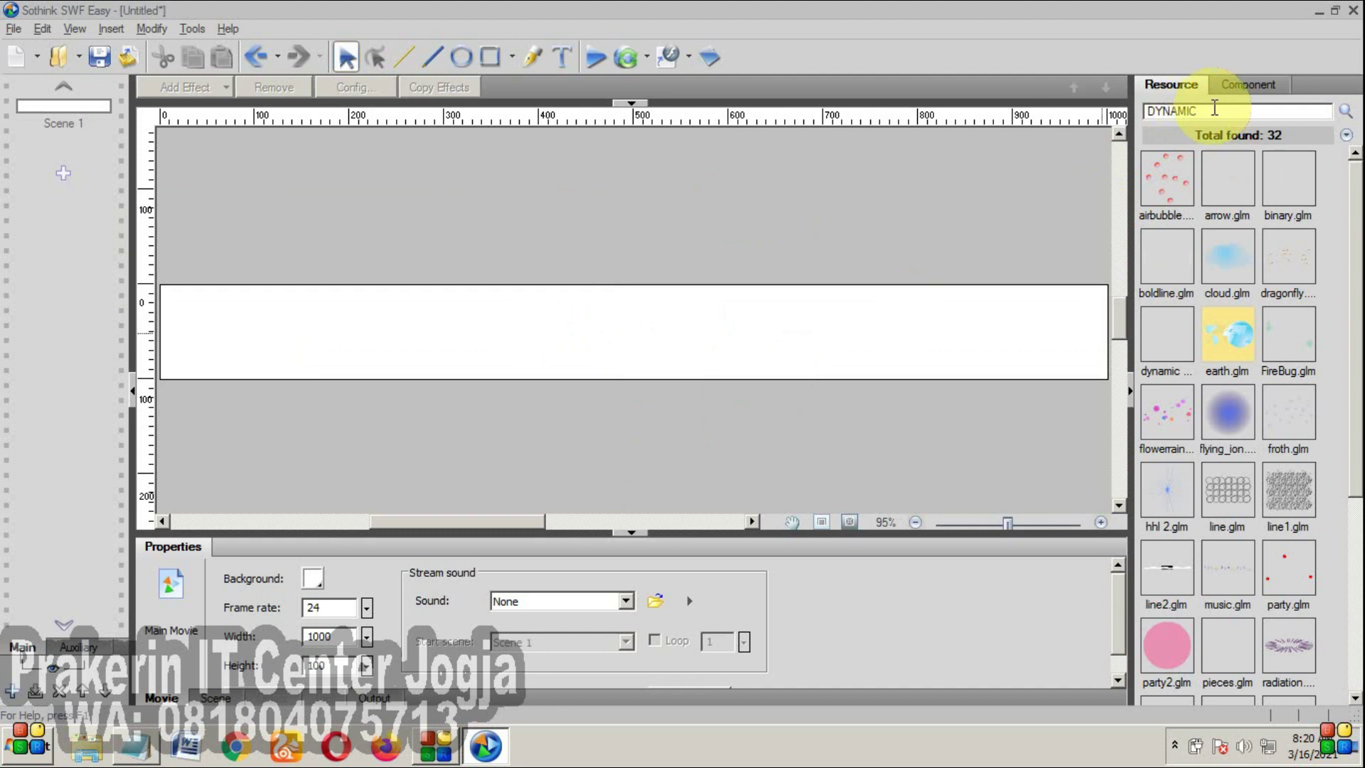
left_click_drag(1167, 153, 215, 90)
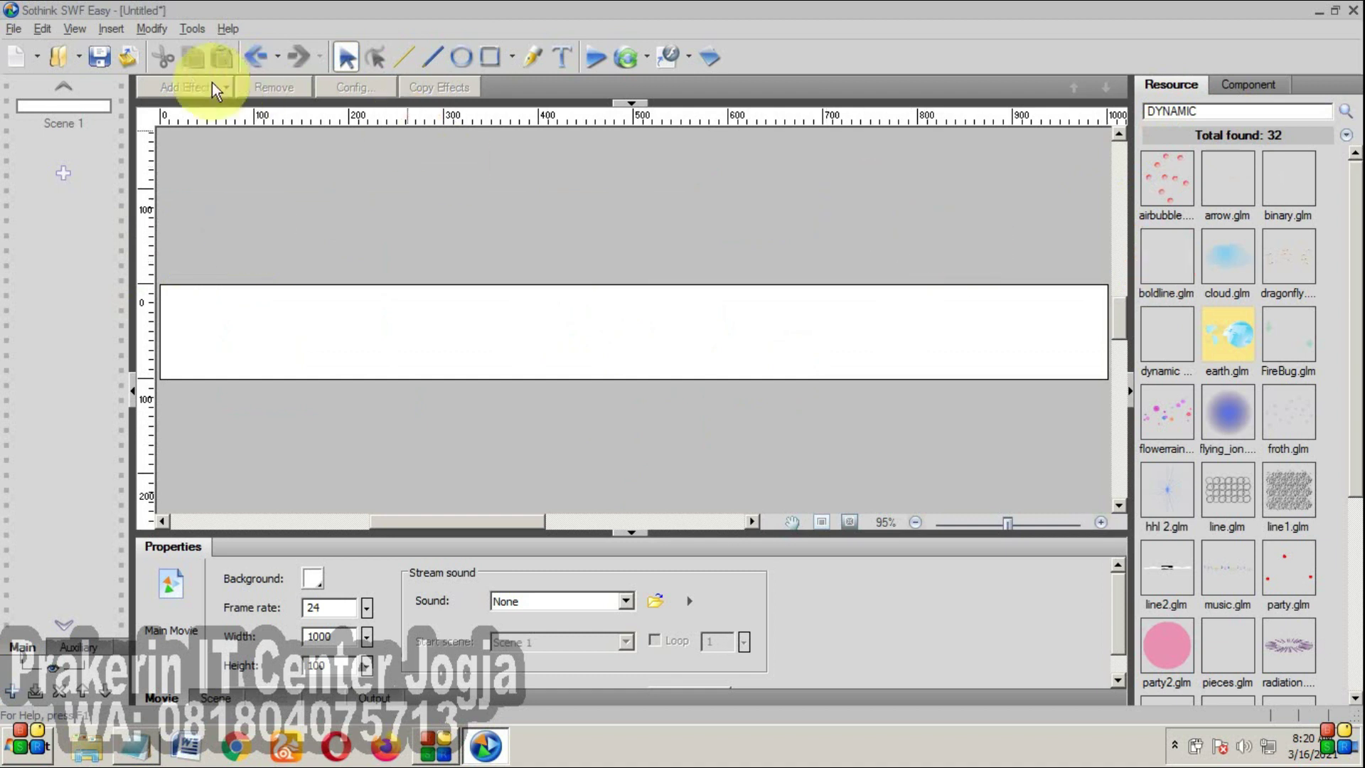
- Import the Koala picture from Sample Pictures, fitted to the movie, and preview the banner
left_click(128, 58)
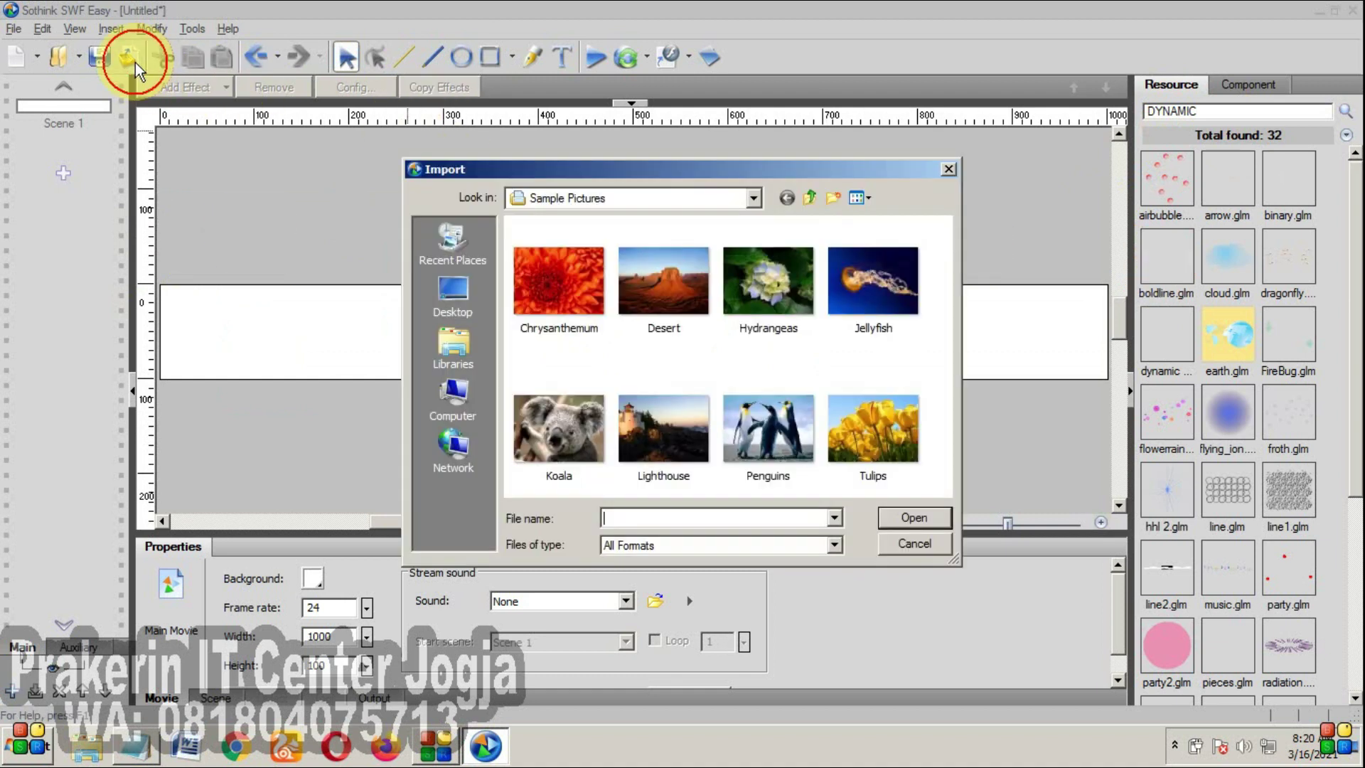
left_click(559, 435)
double_click(558, 435)
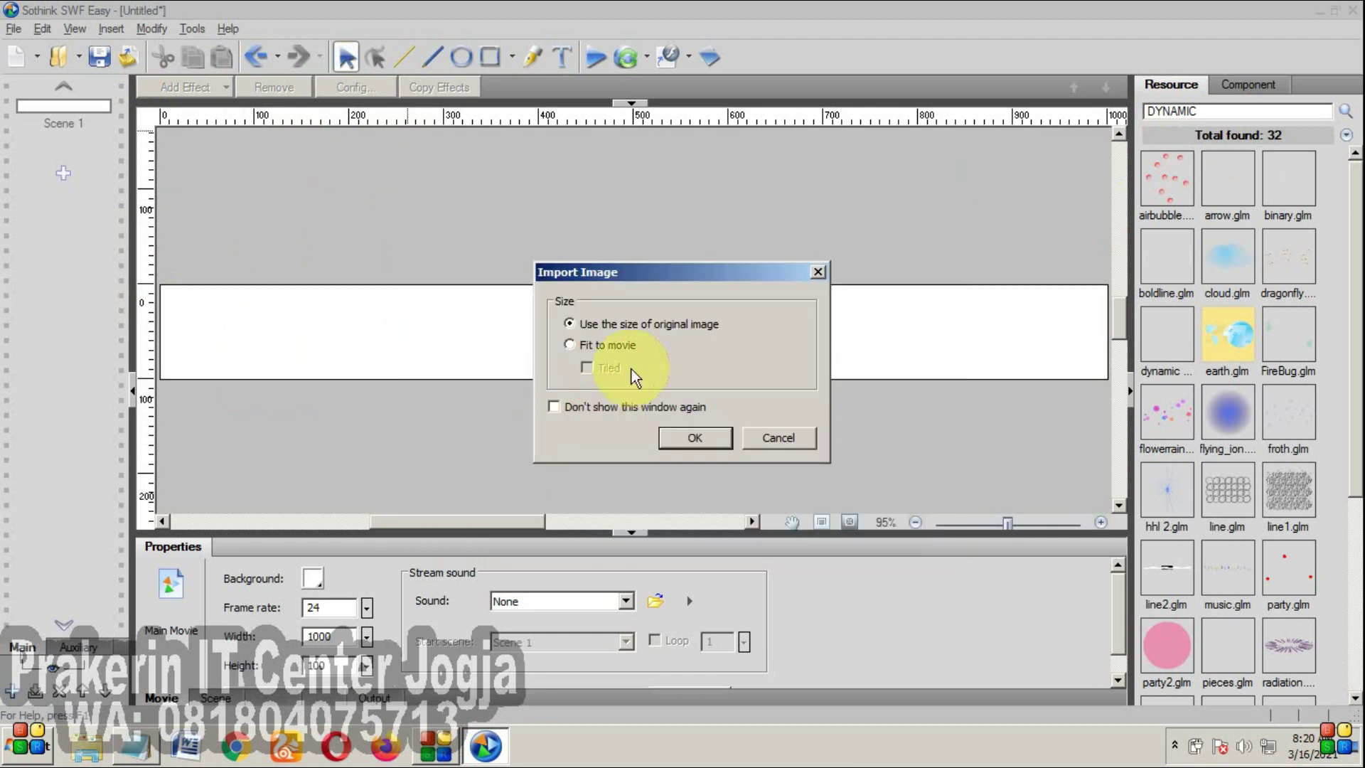
left_click(606, 346)
left_click(699, 437)
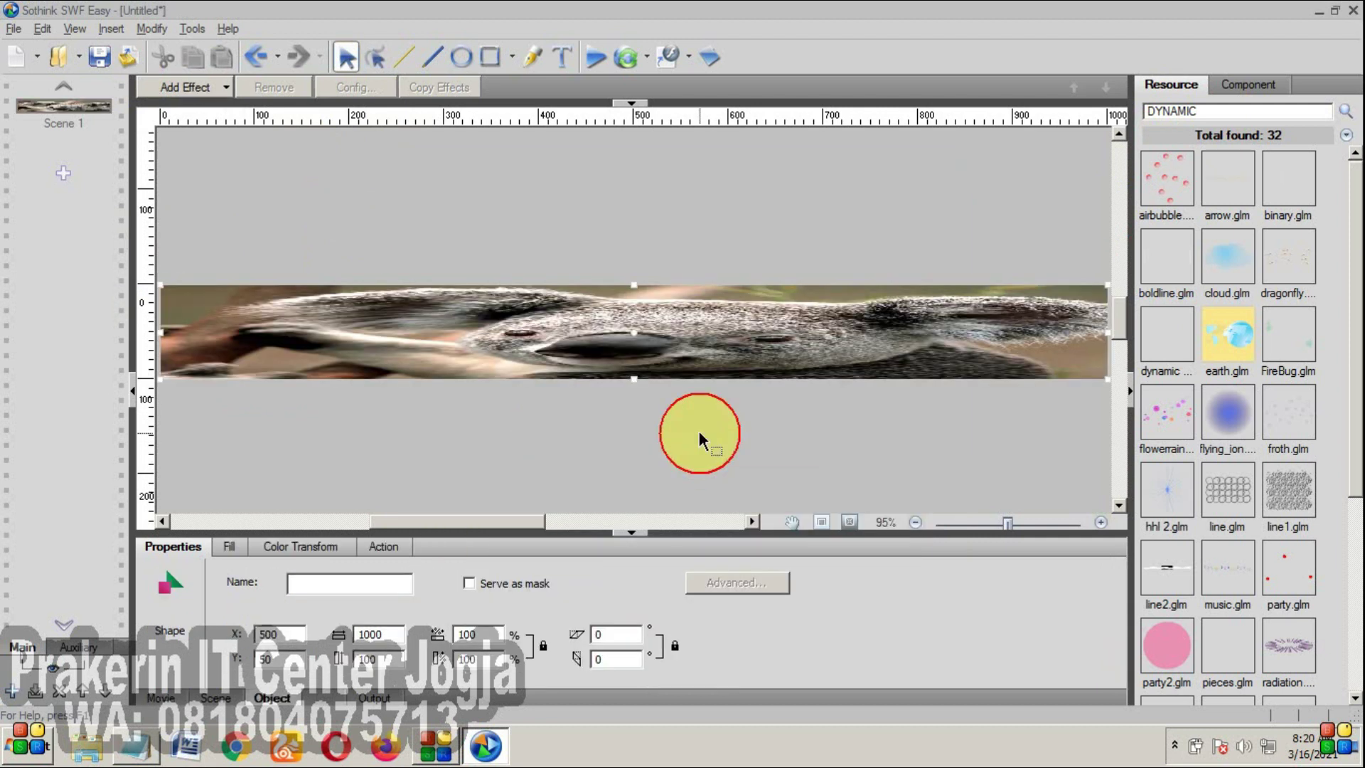
left_click(695, 438)
left_click(670, 337)
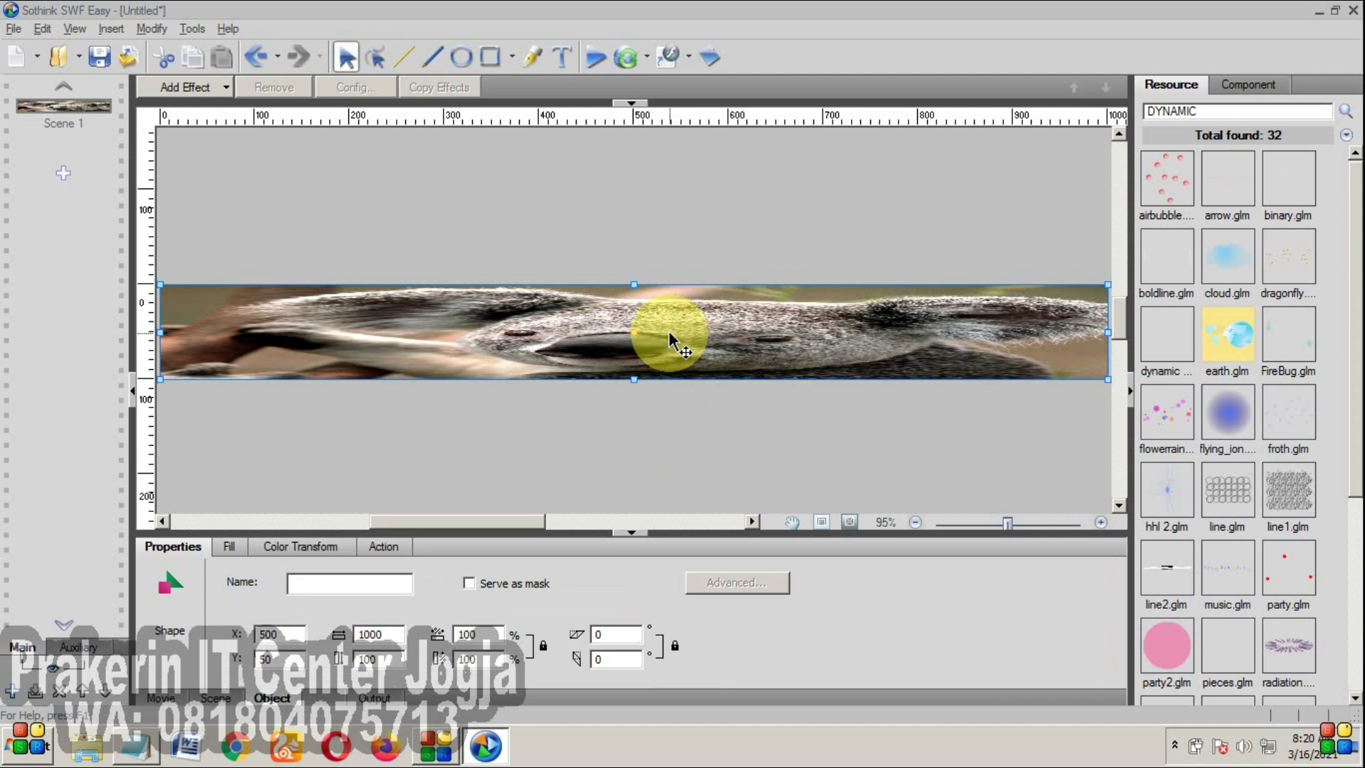
left_click(597, 60)
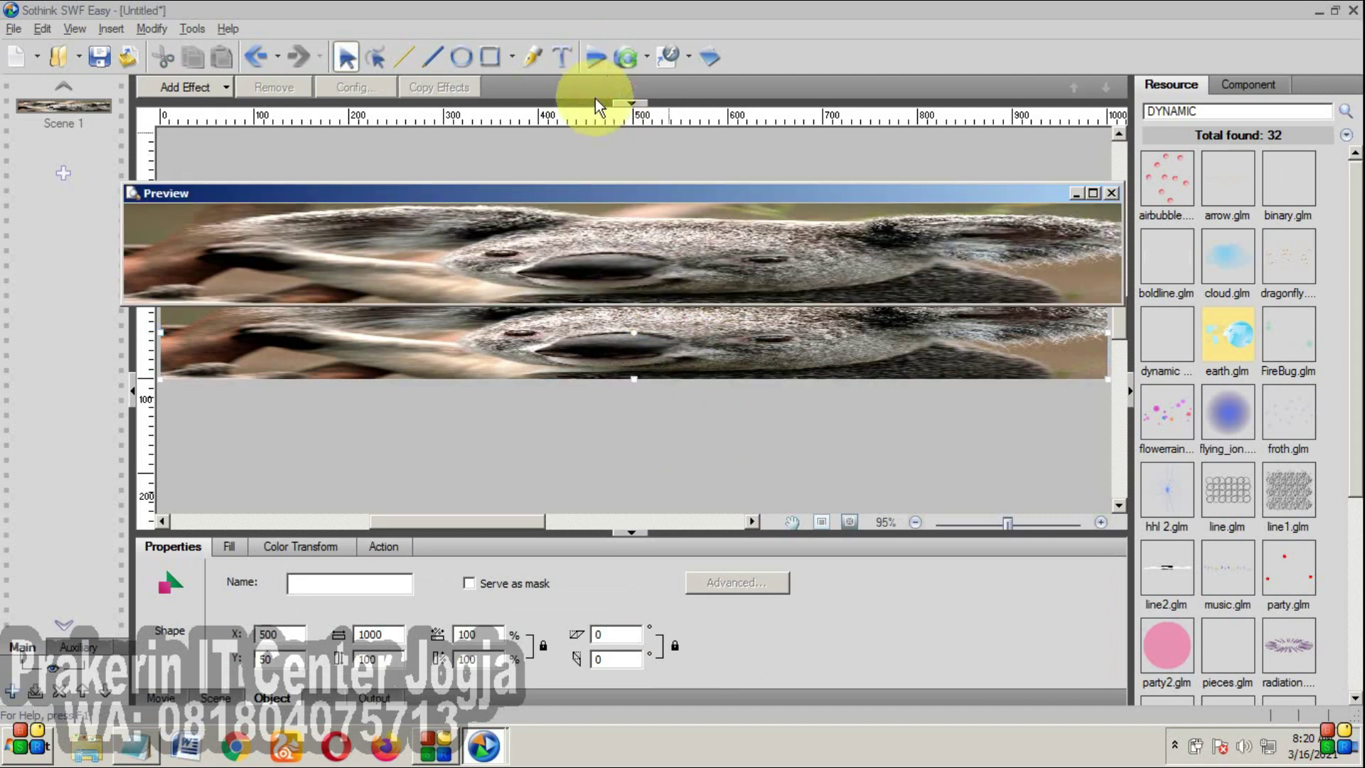
left_click(1112, 193)
- Stretch the koala image vertically to a height of about 422 and preview the movie
left_click(664, 334)
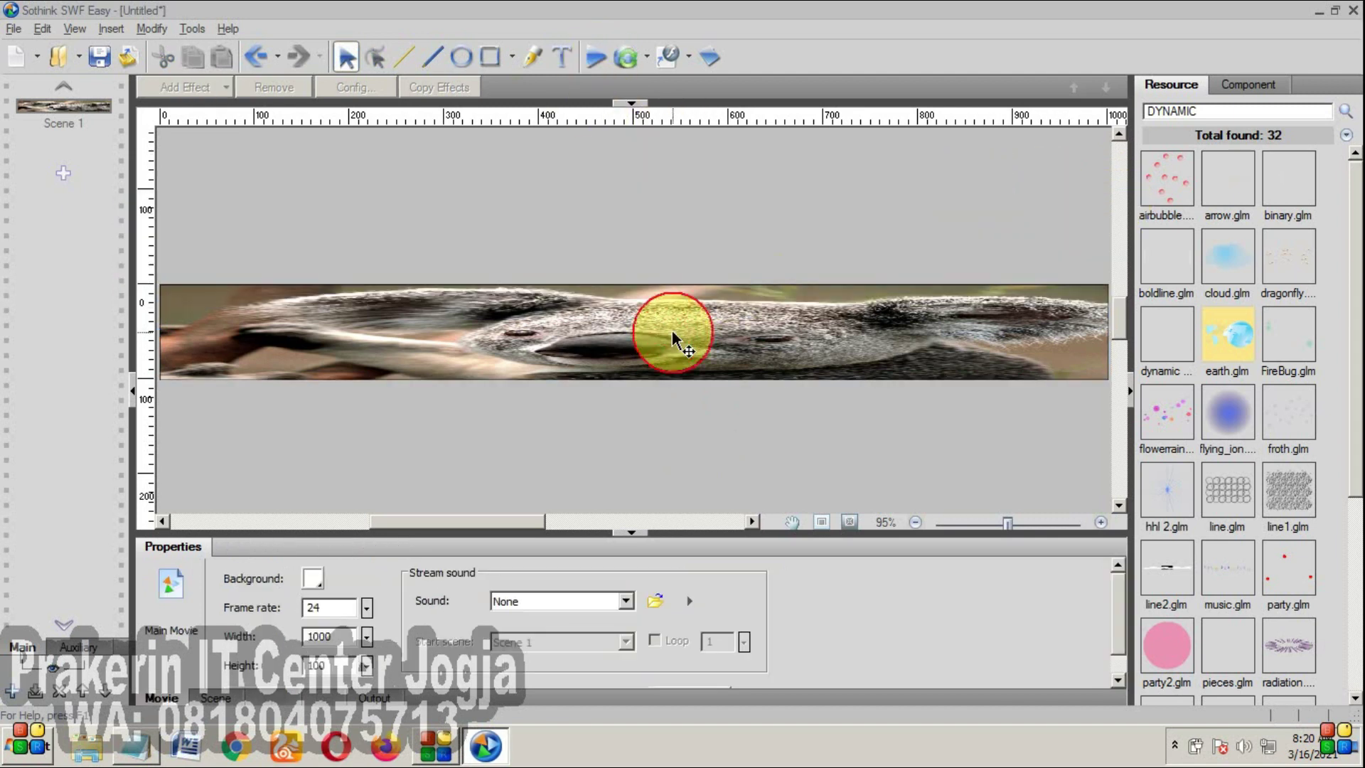
left_click_drag(637, 379, 640, 524)
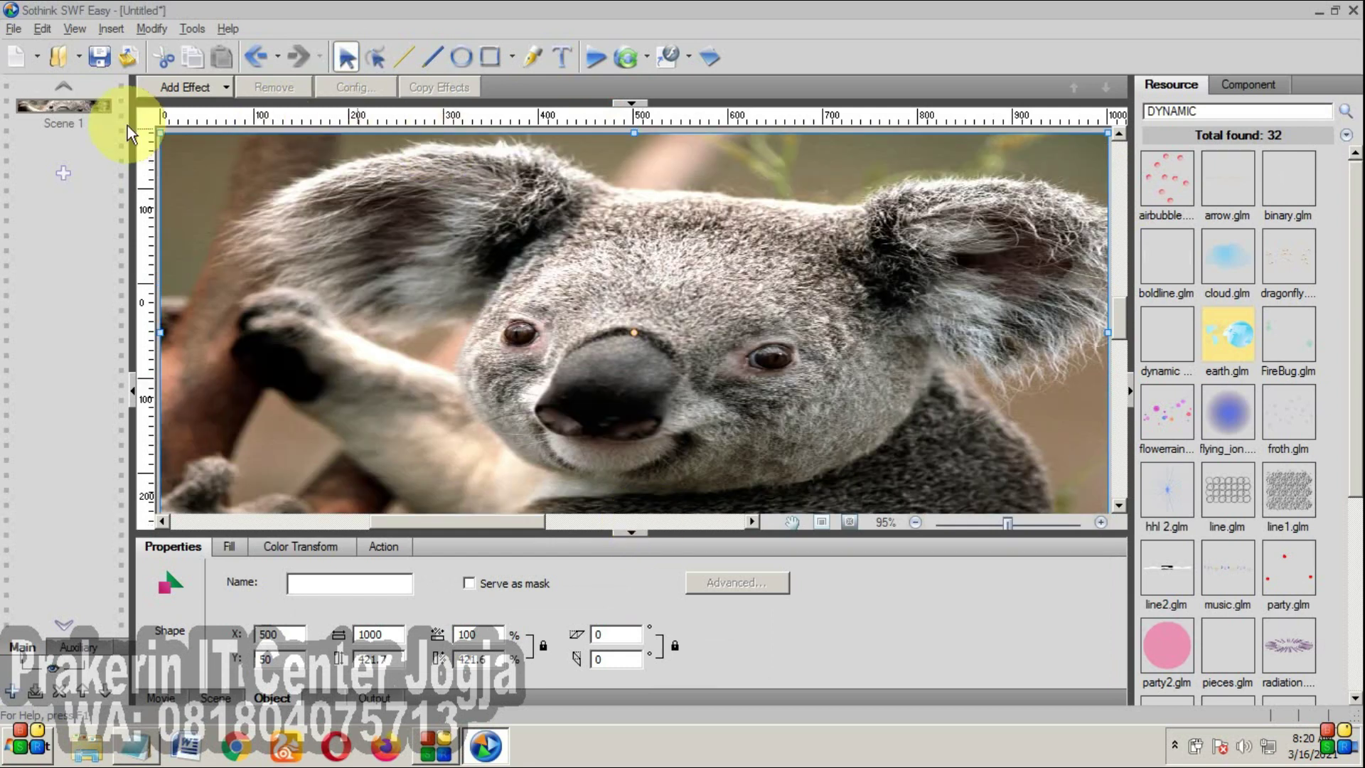
left_click_drag(130, 126, 426, 206)
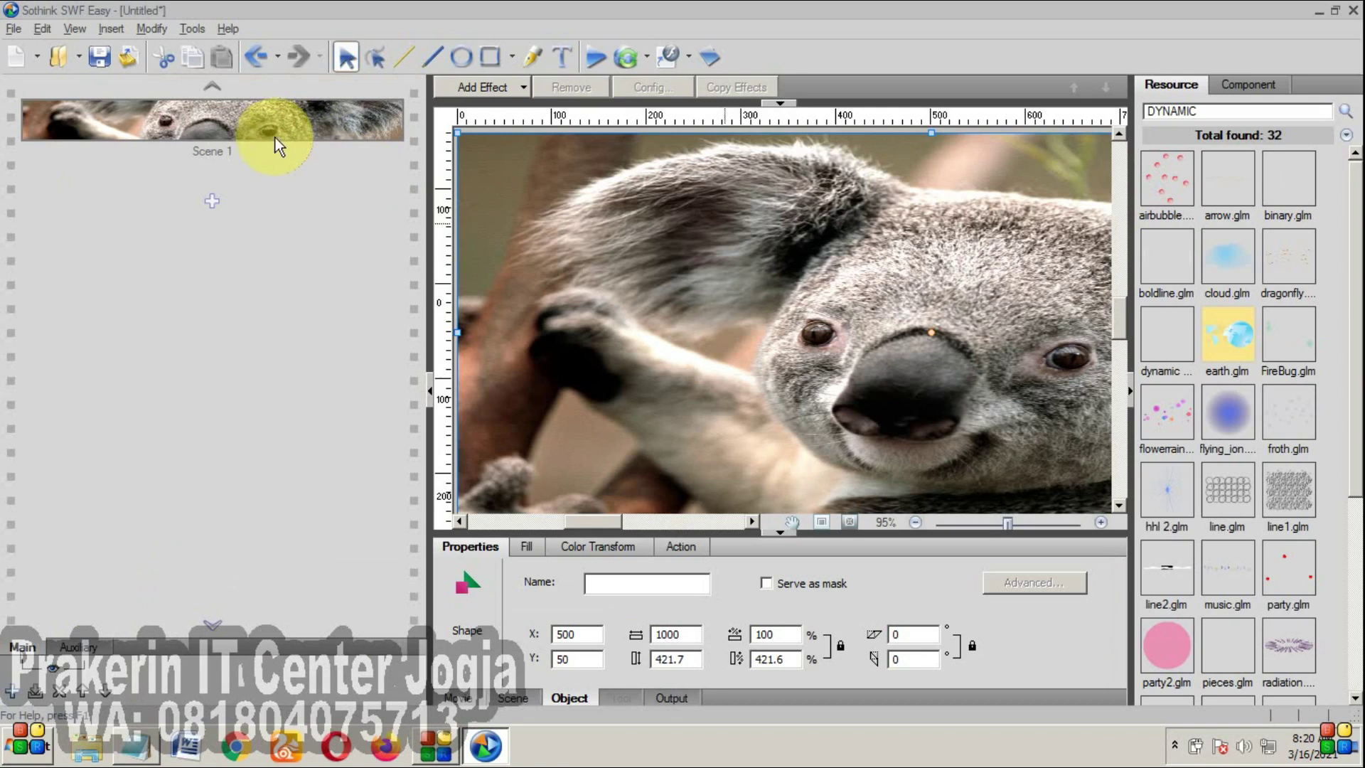
left_click(587, 63)
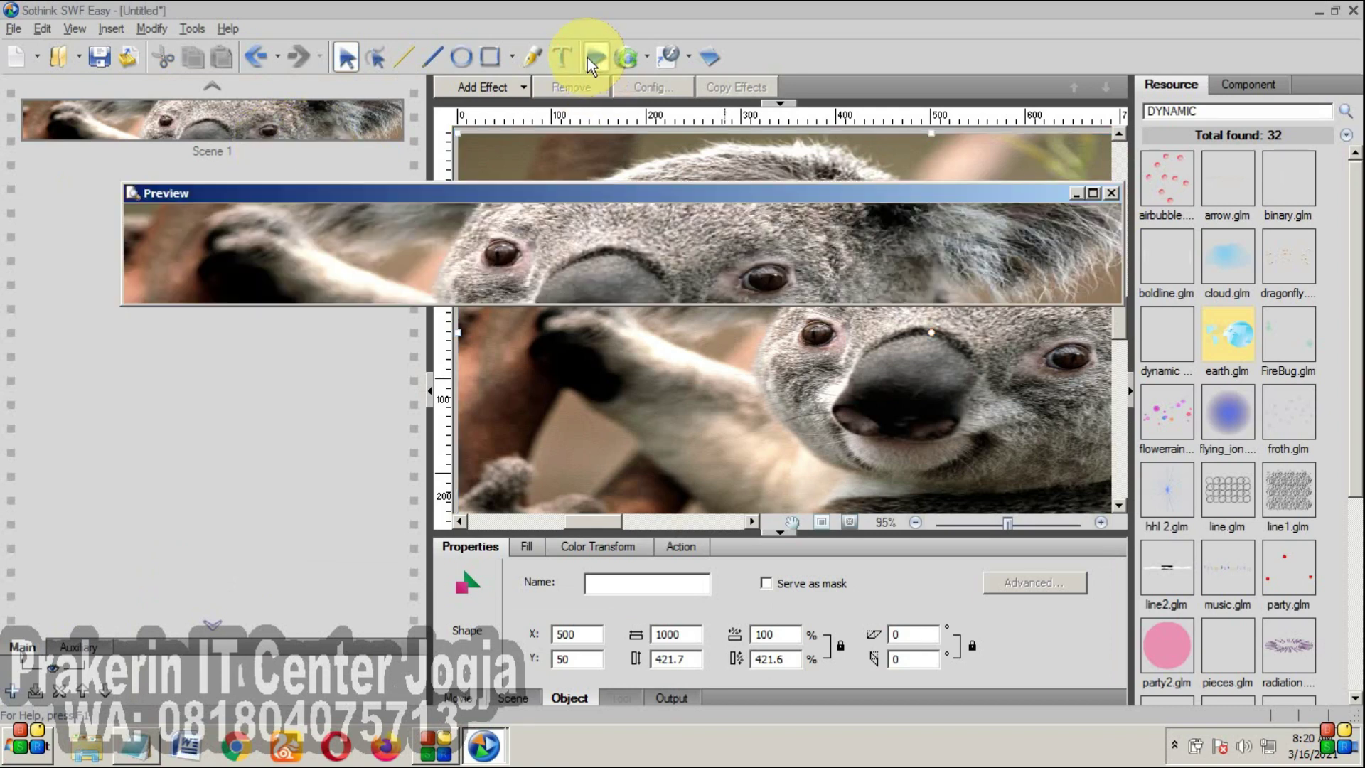
left_click(1111, 194)
left_click_drag(427, 275, 213, 288)
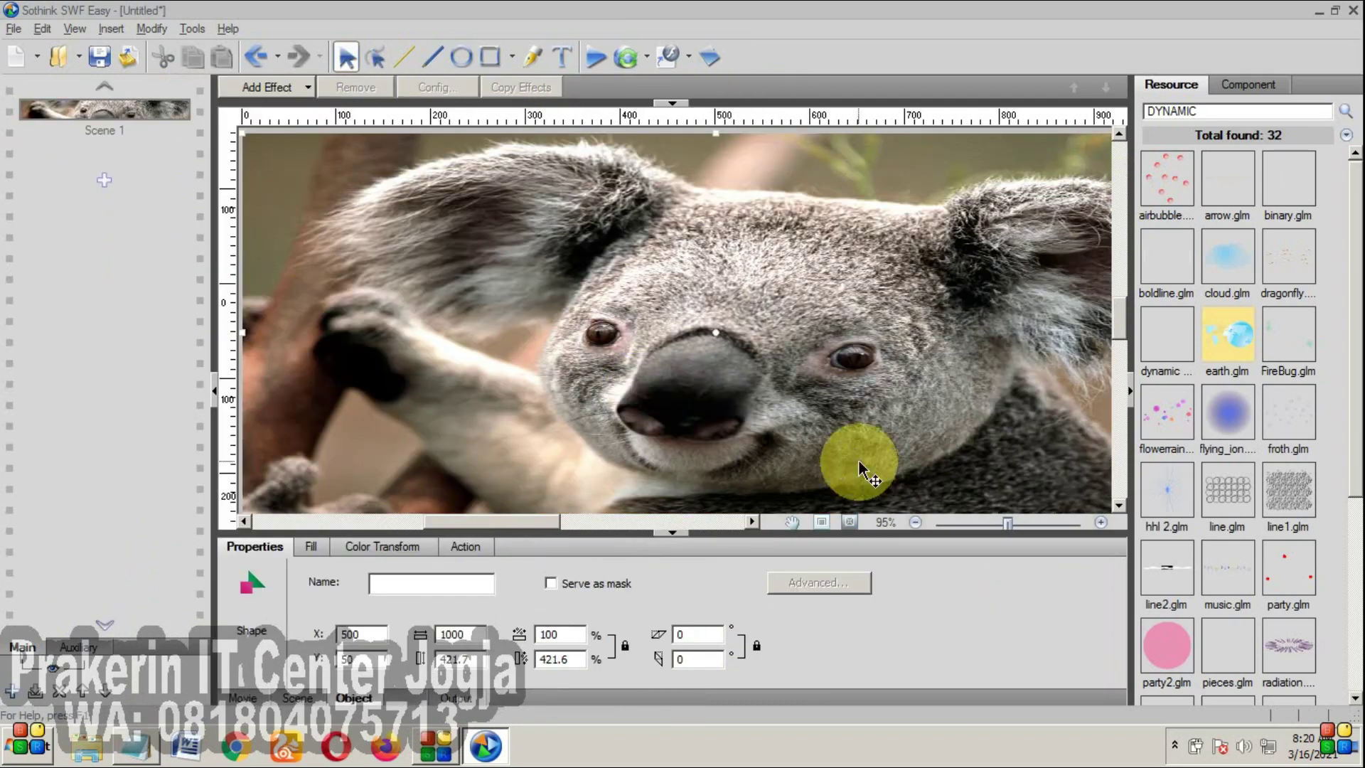
- Delete the koala image from the scene
left_click(921, 528)
left_click(921, 527)
left_click(762, 264)
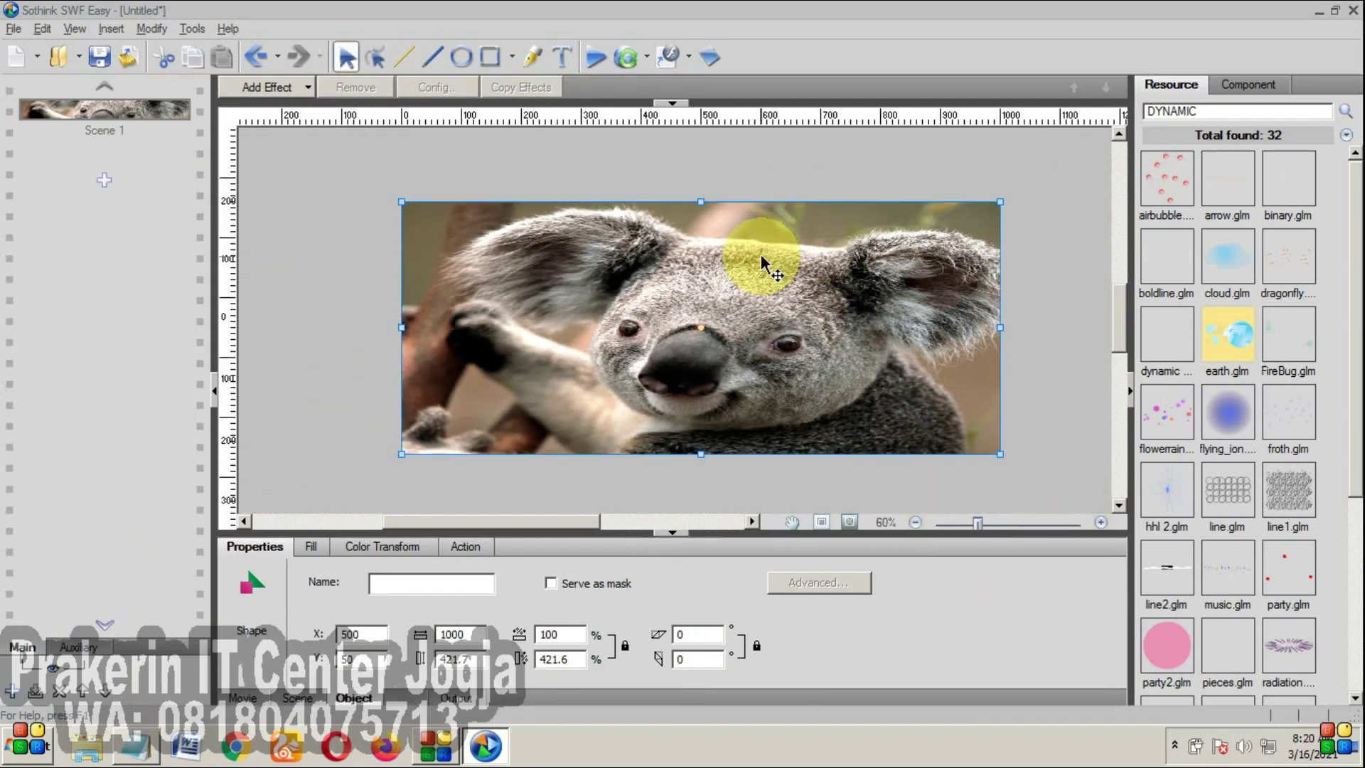
key("Delete")
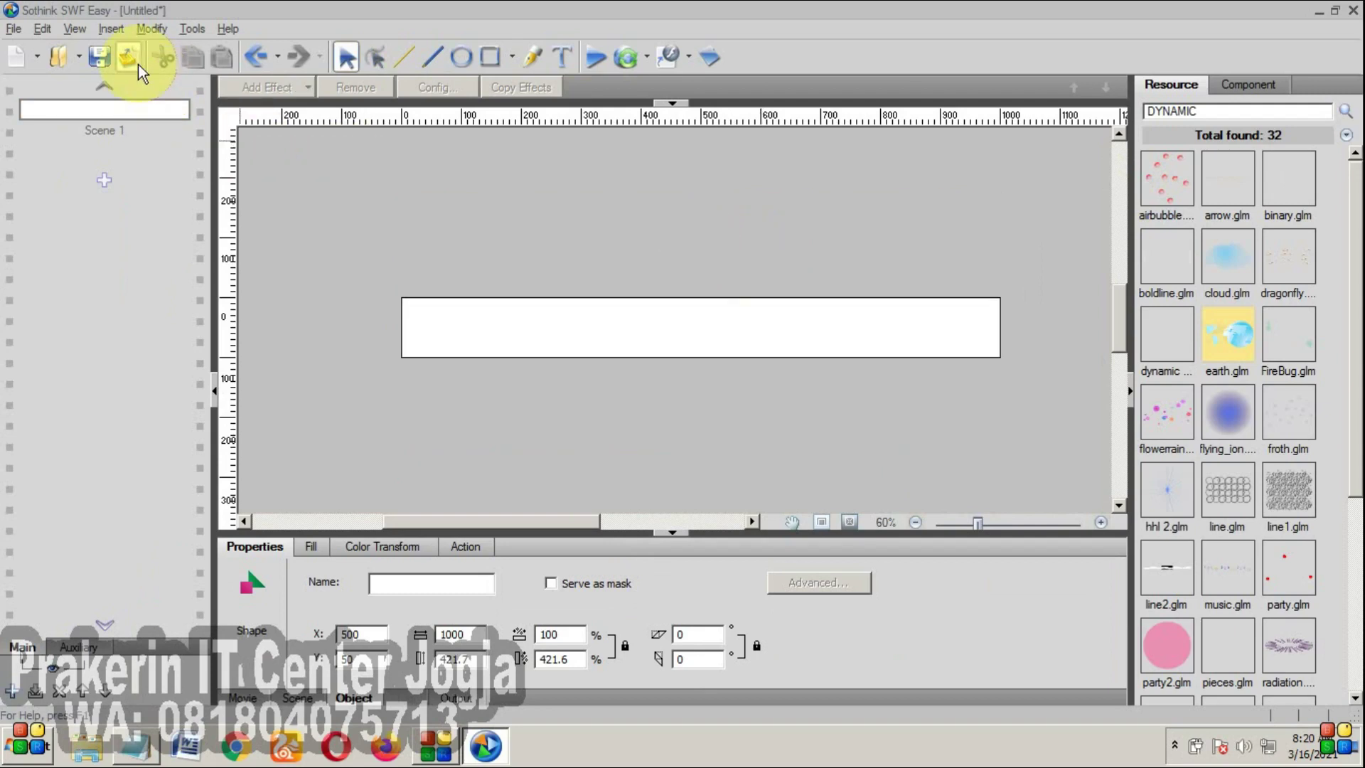
- Import the Desert picture from Sample Pictures as the banner background, fitted to the movie
left_click(138, 64)
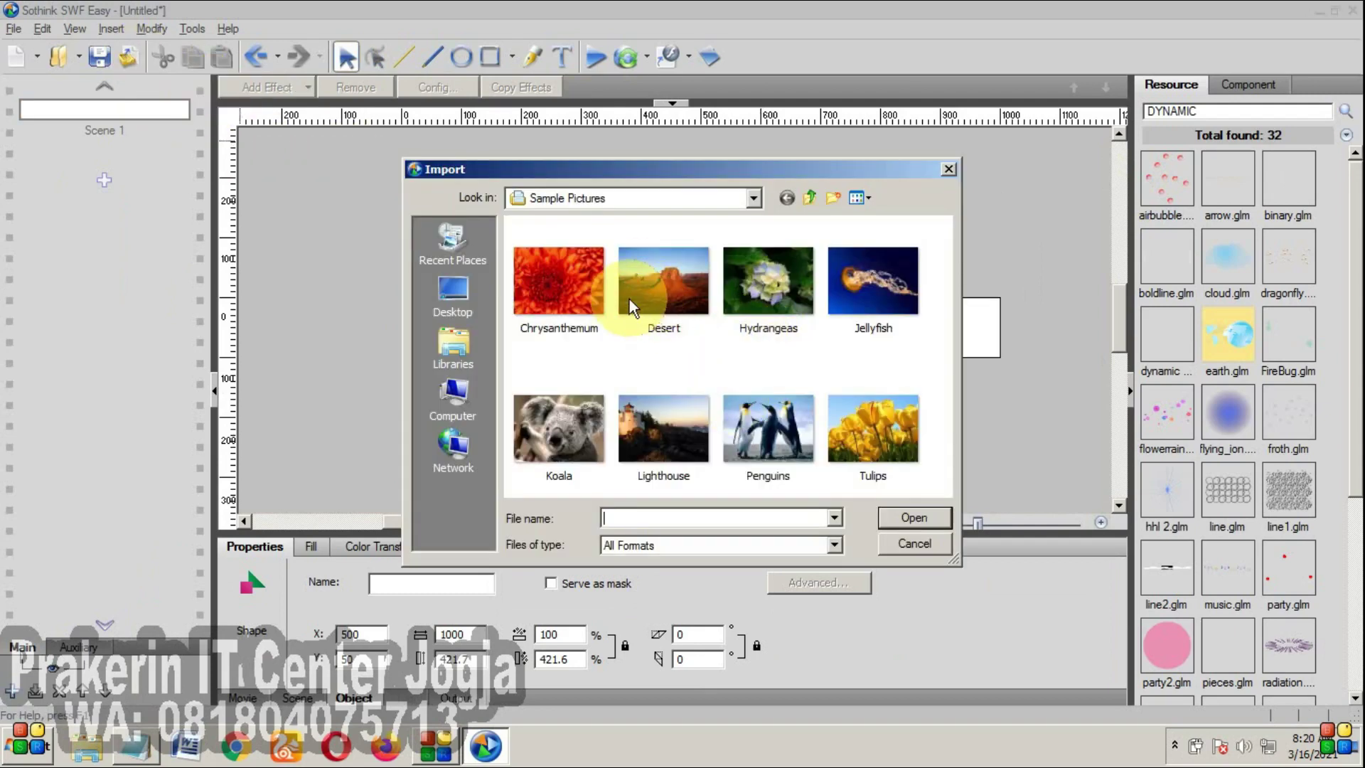
double_click(651, 294)
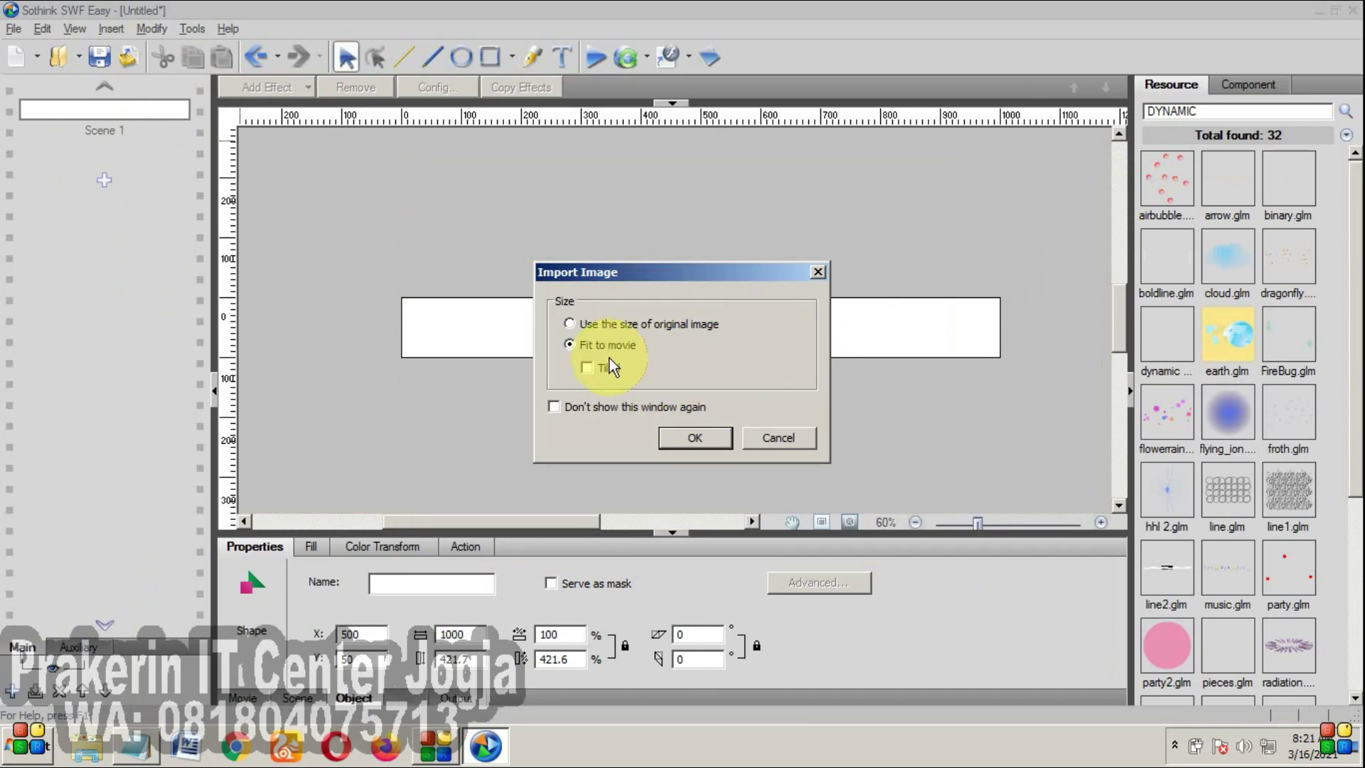
left_click(696, 437)
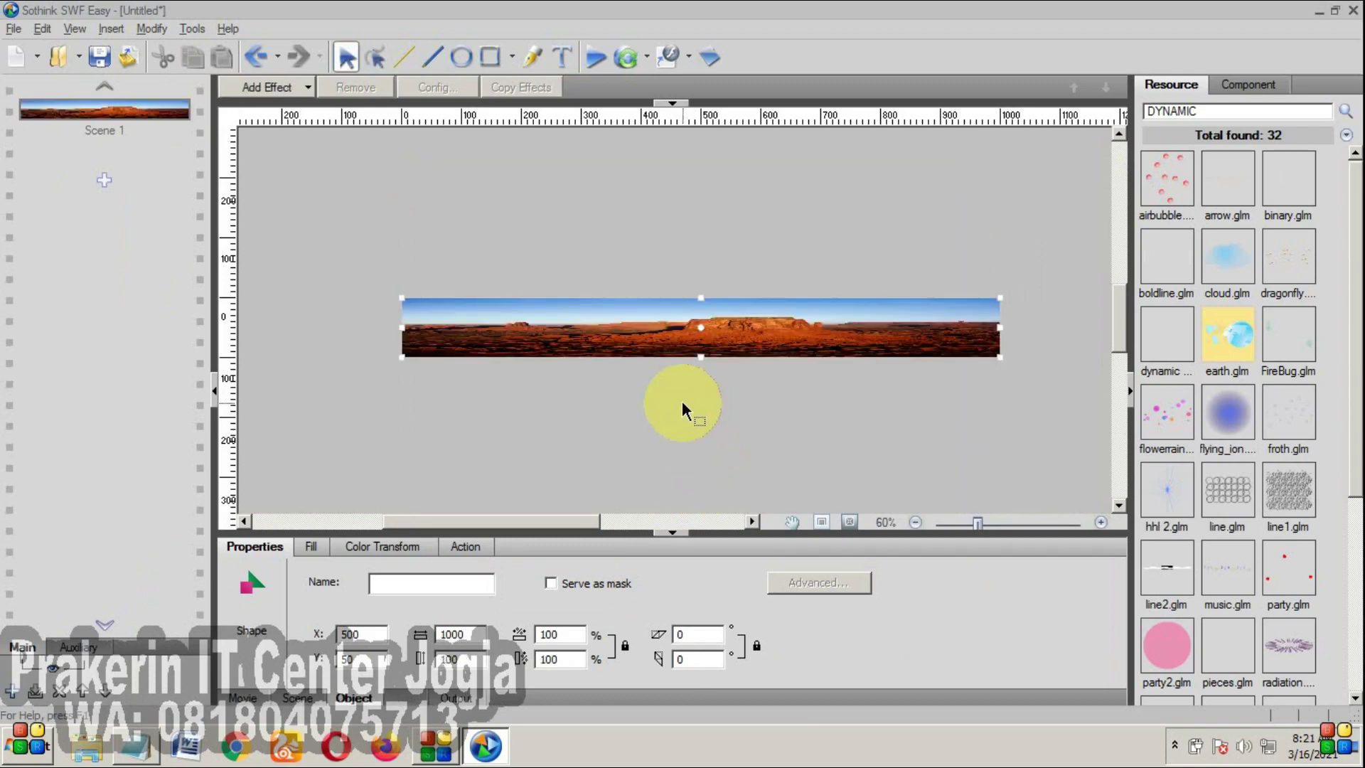
left_click(756, 420)
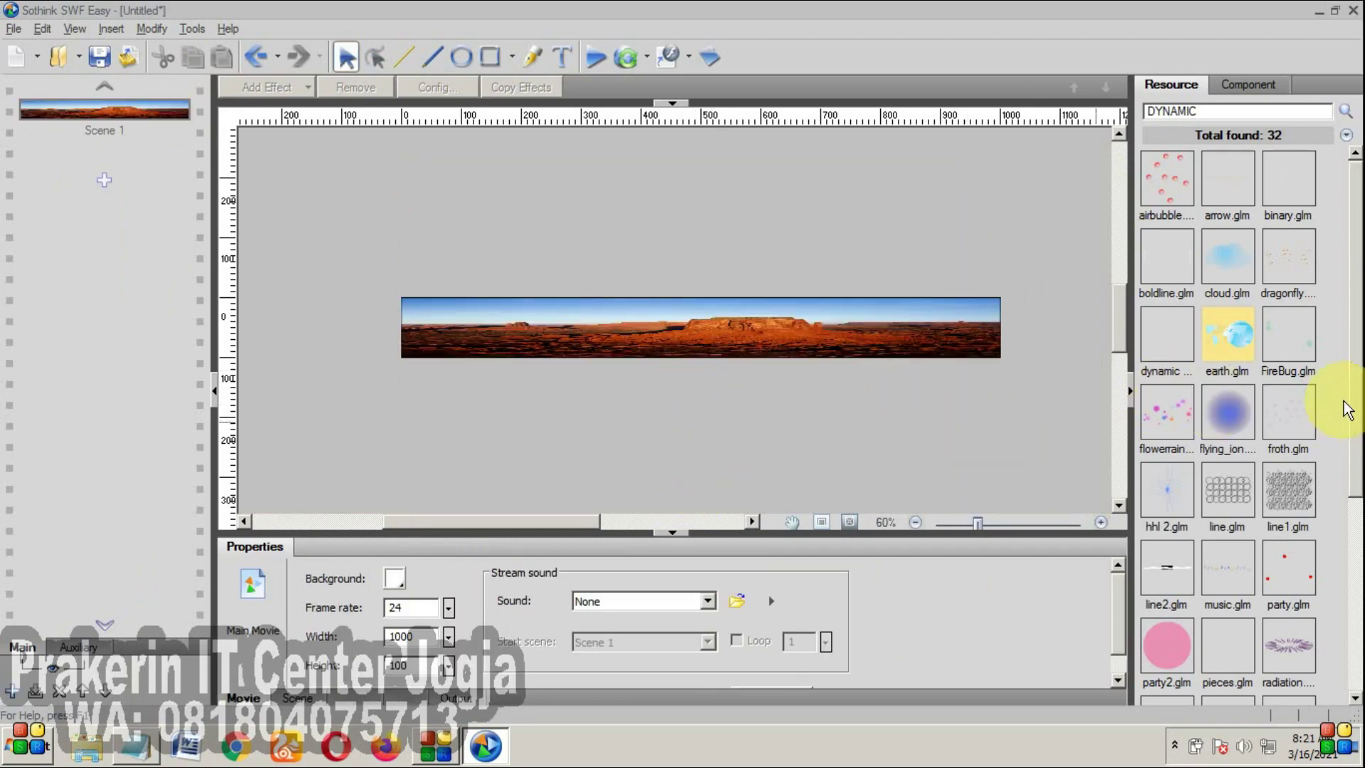
- Place the earth.glm resource at the banner's left end, shrunk to about 306 by 116, and preview the movie
left_click_drag(1226, 335, 471, 336)
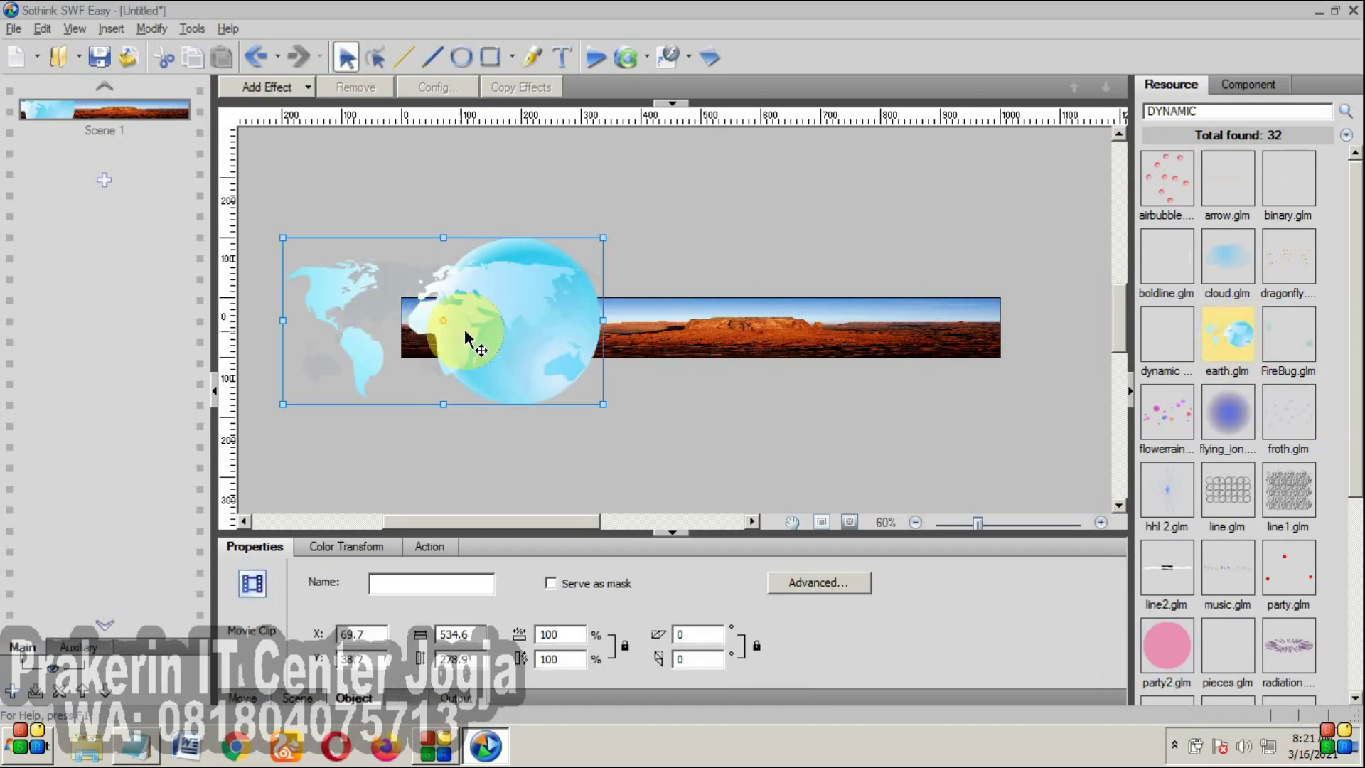
left_click_drag(545, 238, 477, 321)
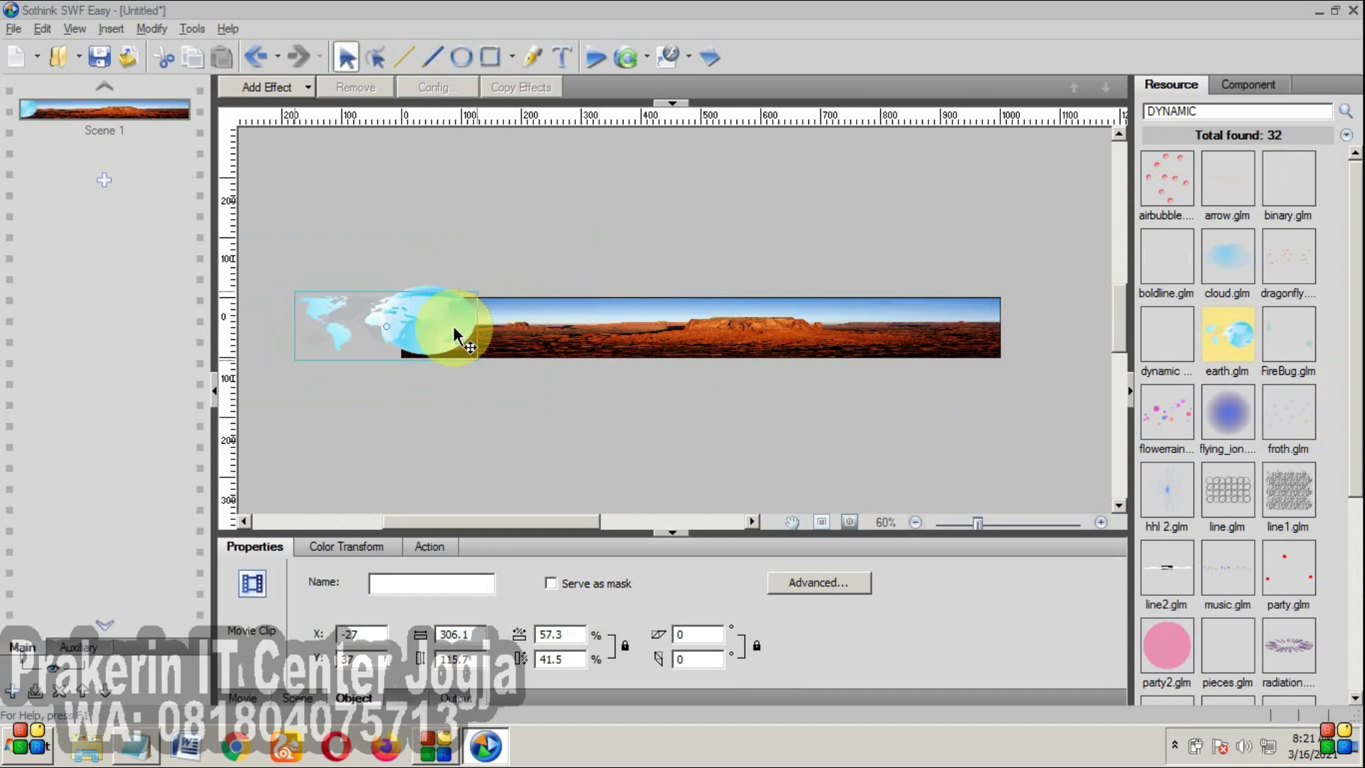
left_click(594, 56)
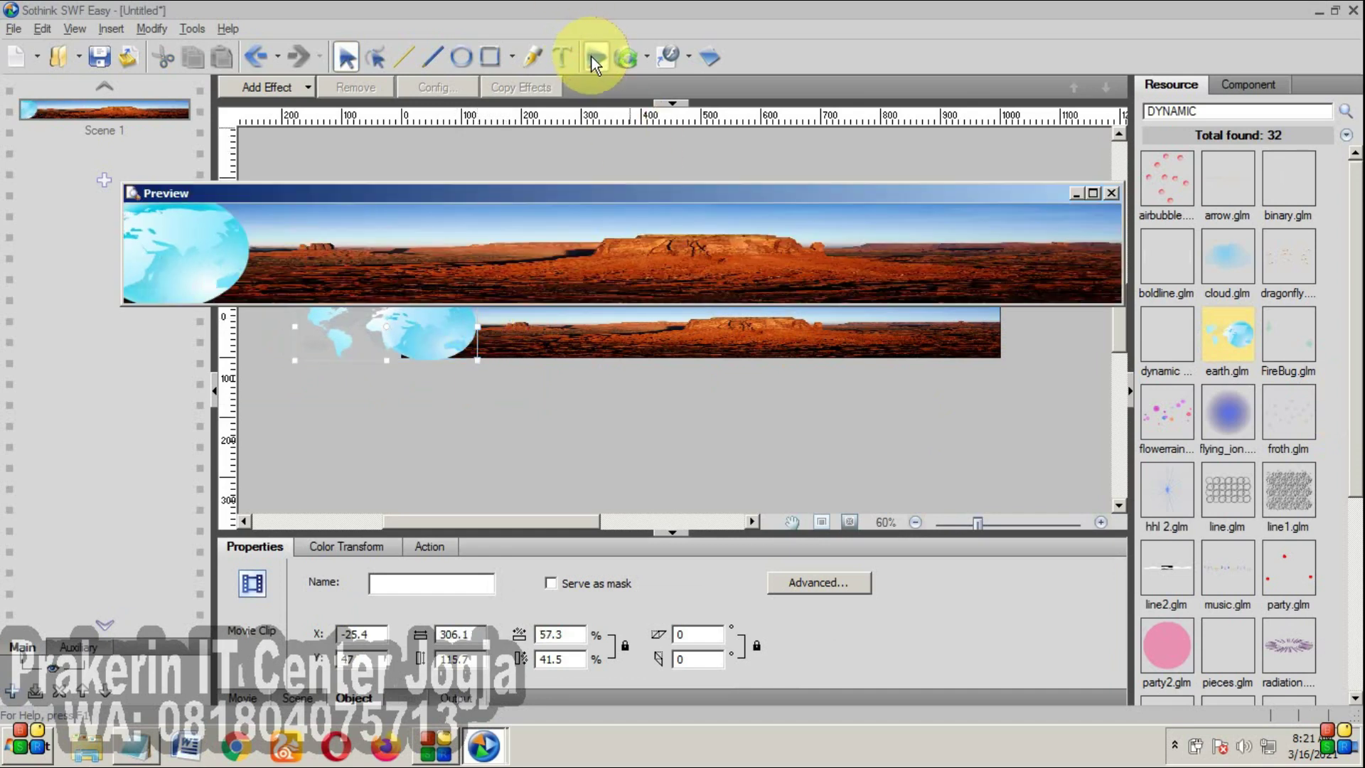
left_click(1111, 193)
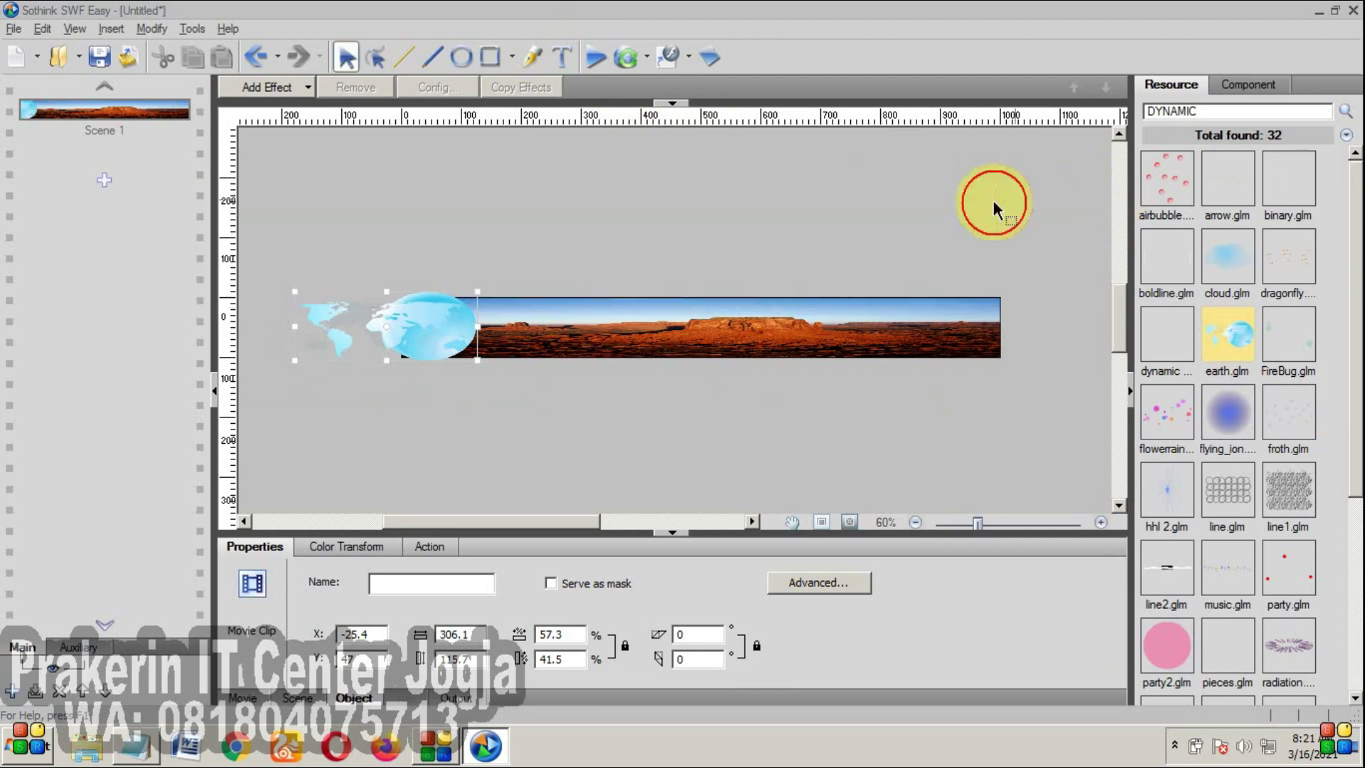
left_click(986, 204)
- Place the hhl 2.glm ray effect just above the banner's right end and preview the movie
left_click_drag(1175, 505, 973, 265)
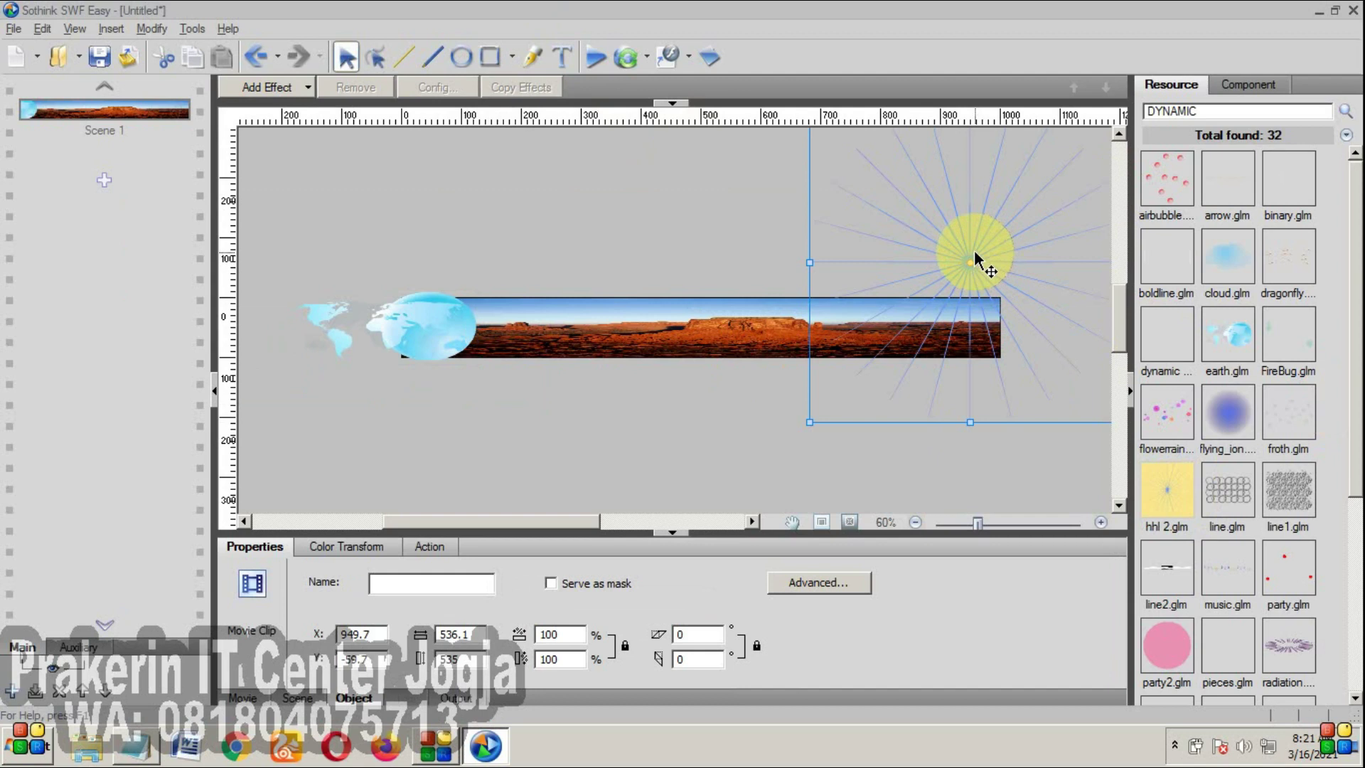
left_click(777, 227)
left_click(595, 56)
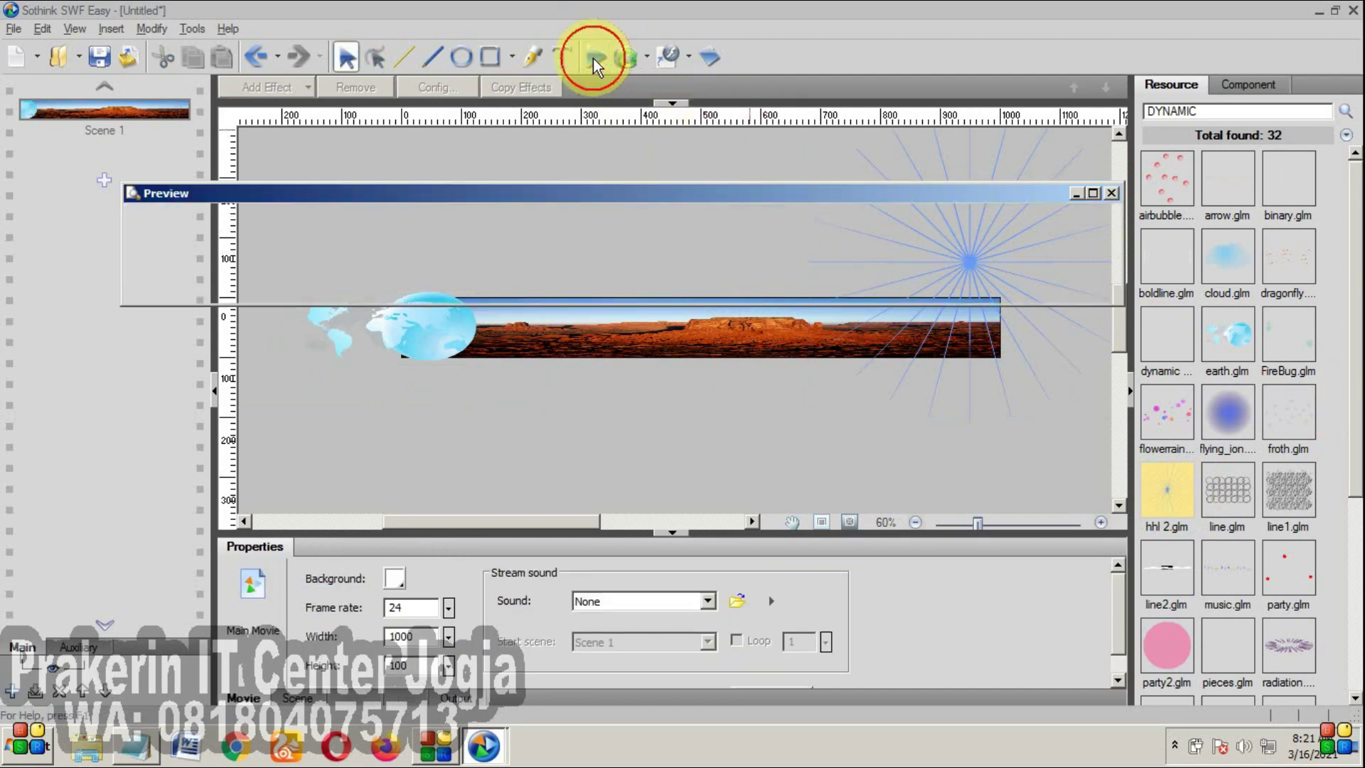
left_click(1086, 202)
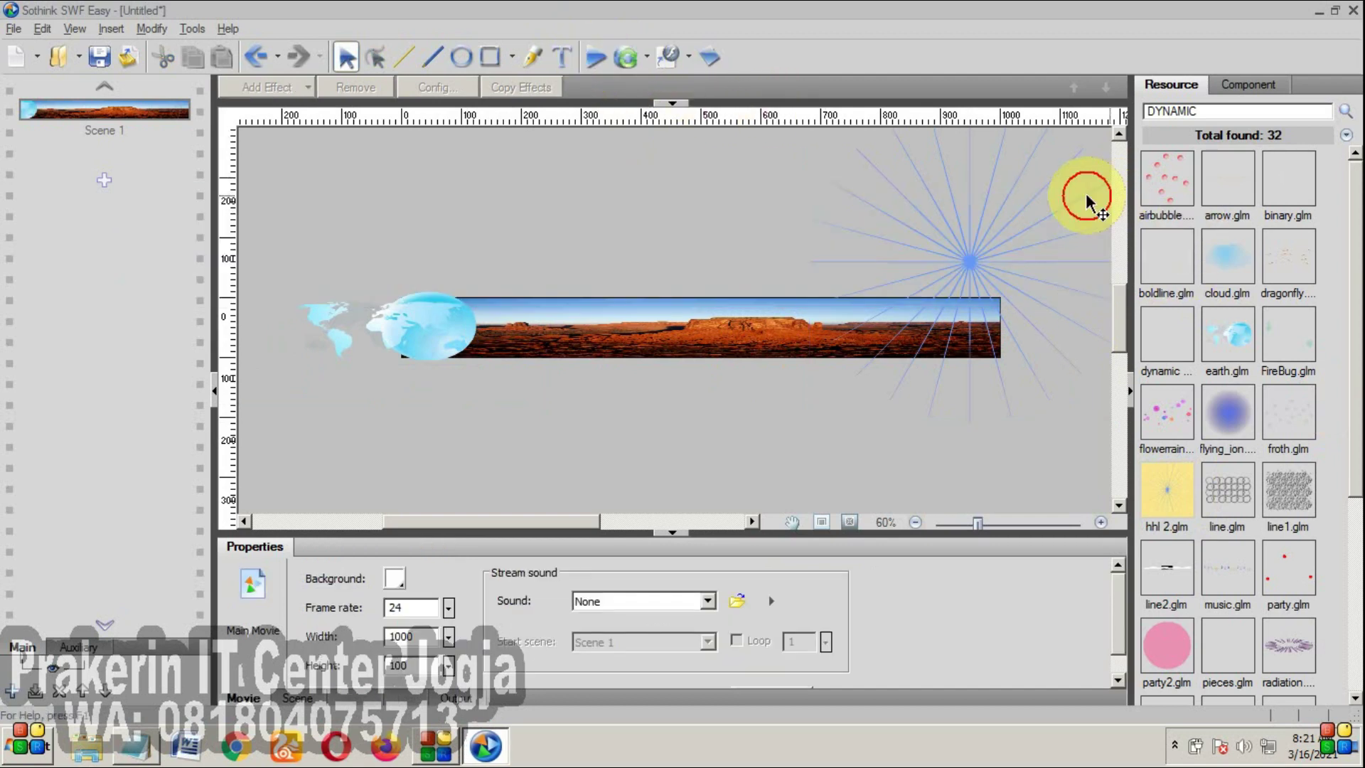
- Add boldline.glm right of the globe, shrunk to about 249 by 162, put a second copy beside it, and preview the movie
left_click_drag(1166, 270, 691, 331)
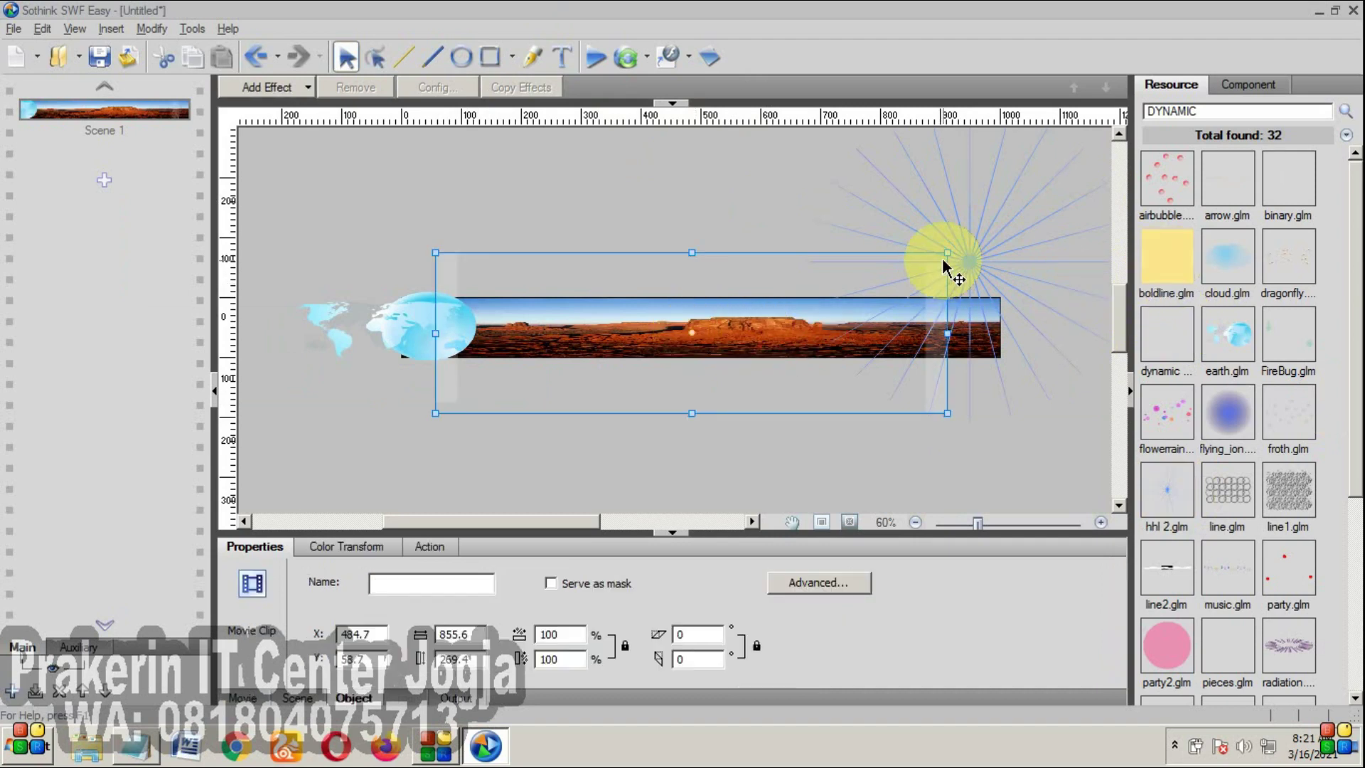
left_click_drag(946, 253, 633, 311)
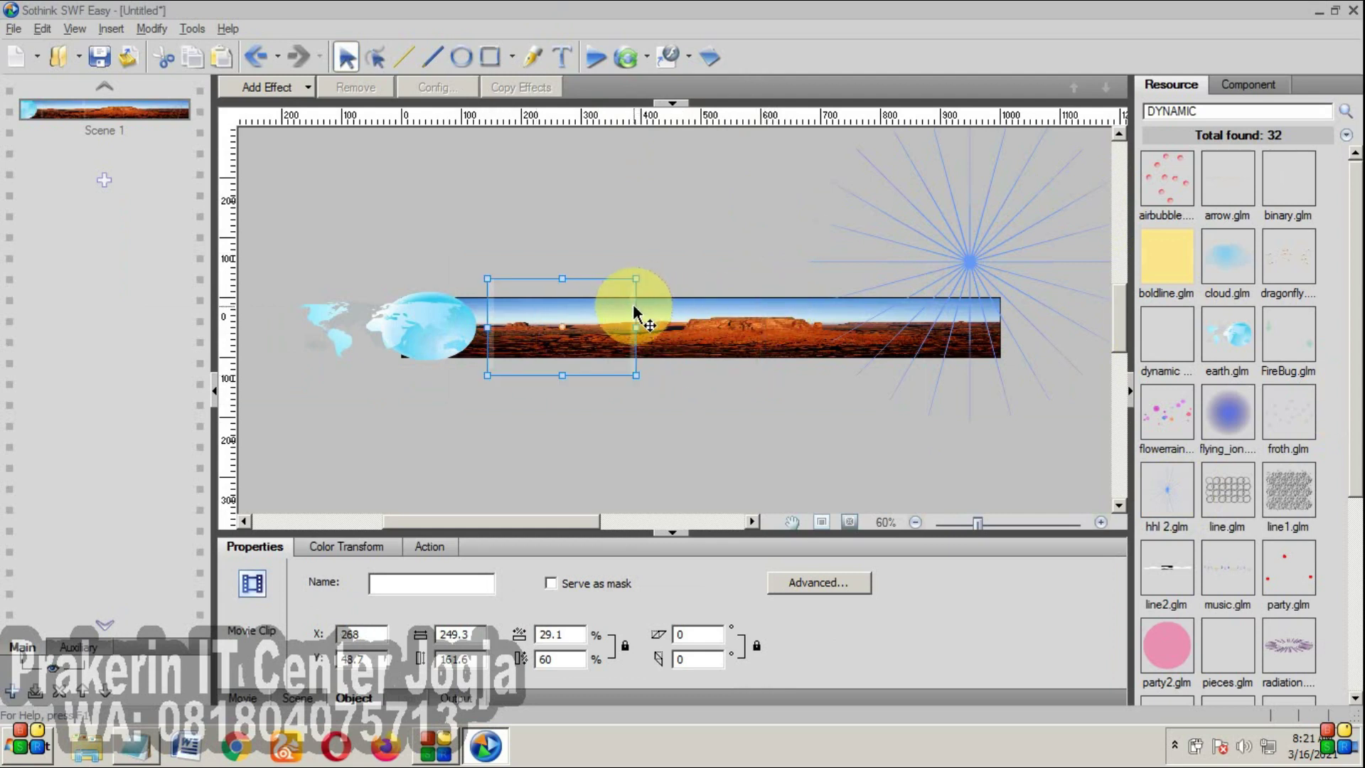
left_click_drag(632, 305, 694, 296)
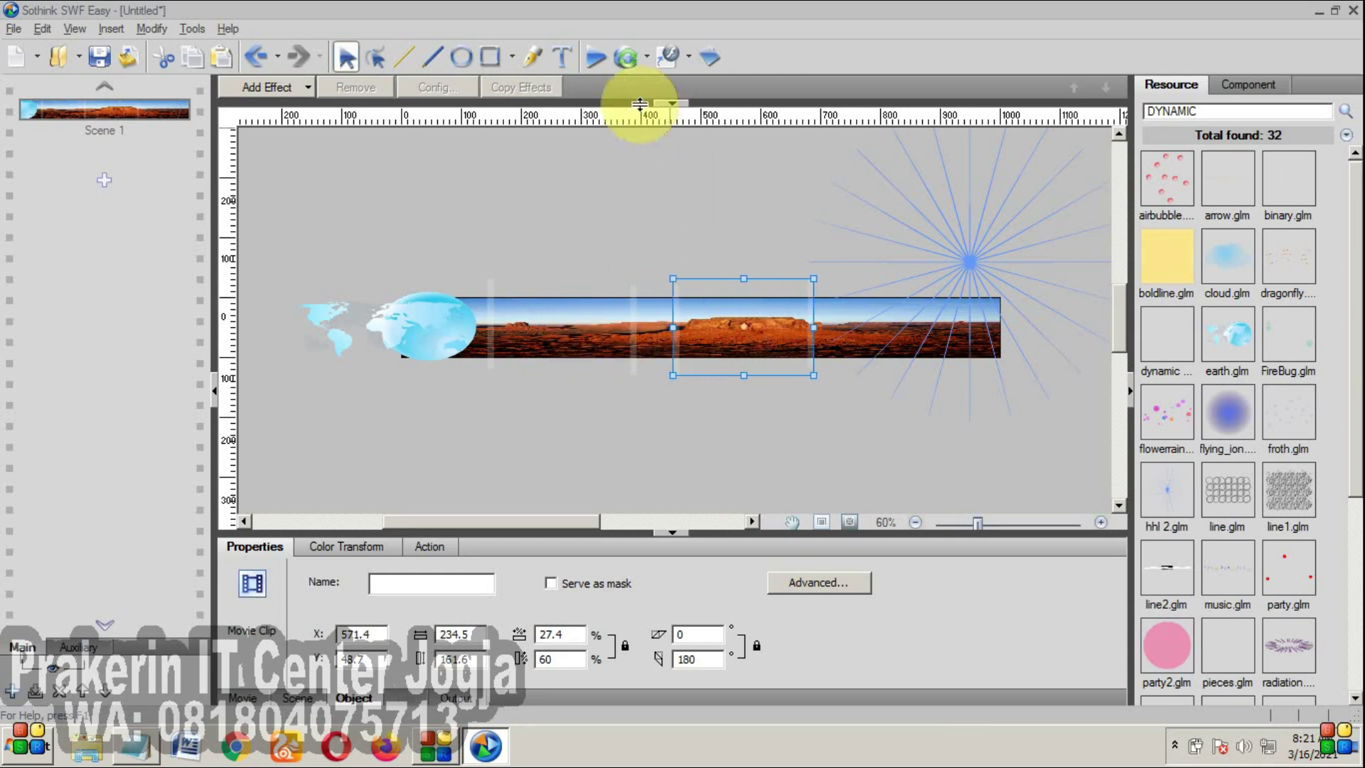
left_click(597, 57)
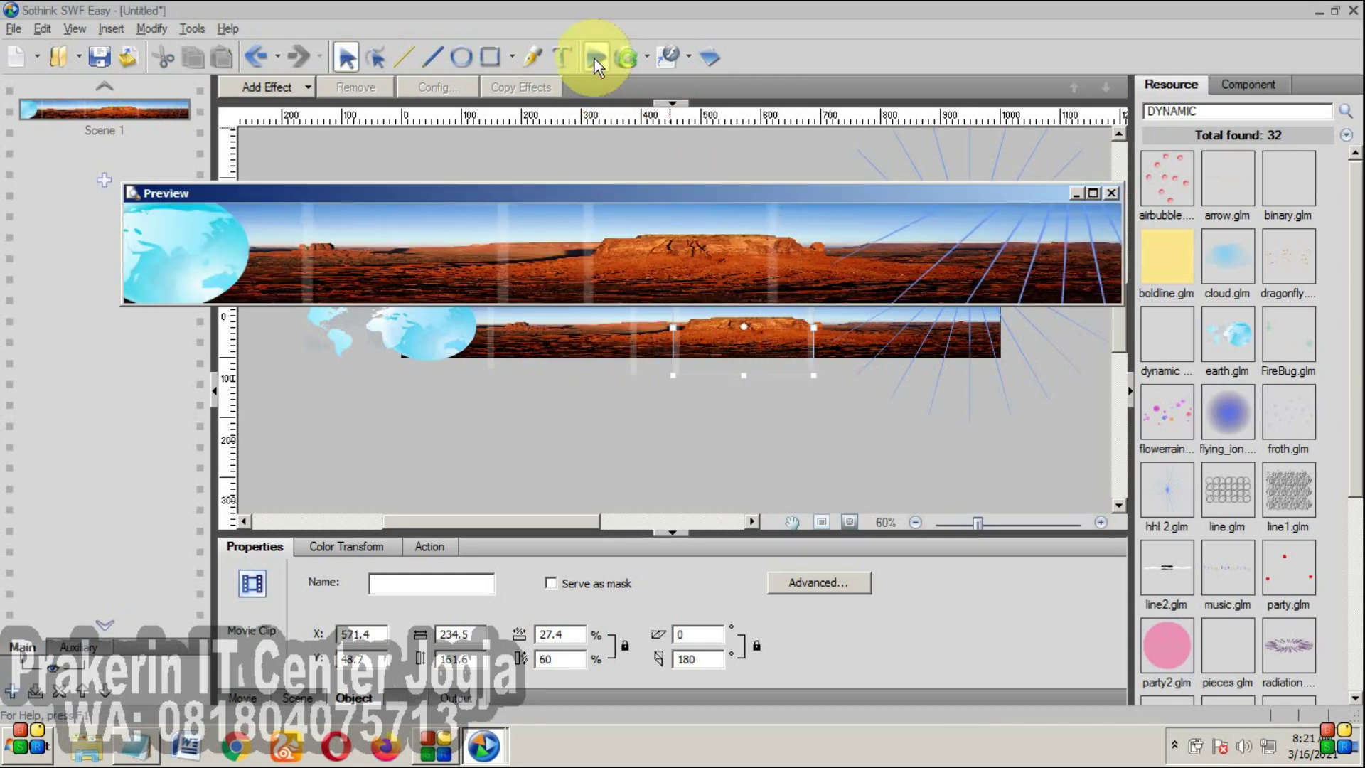
left_click(1111, 193)
left_click(756, 198)
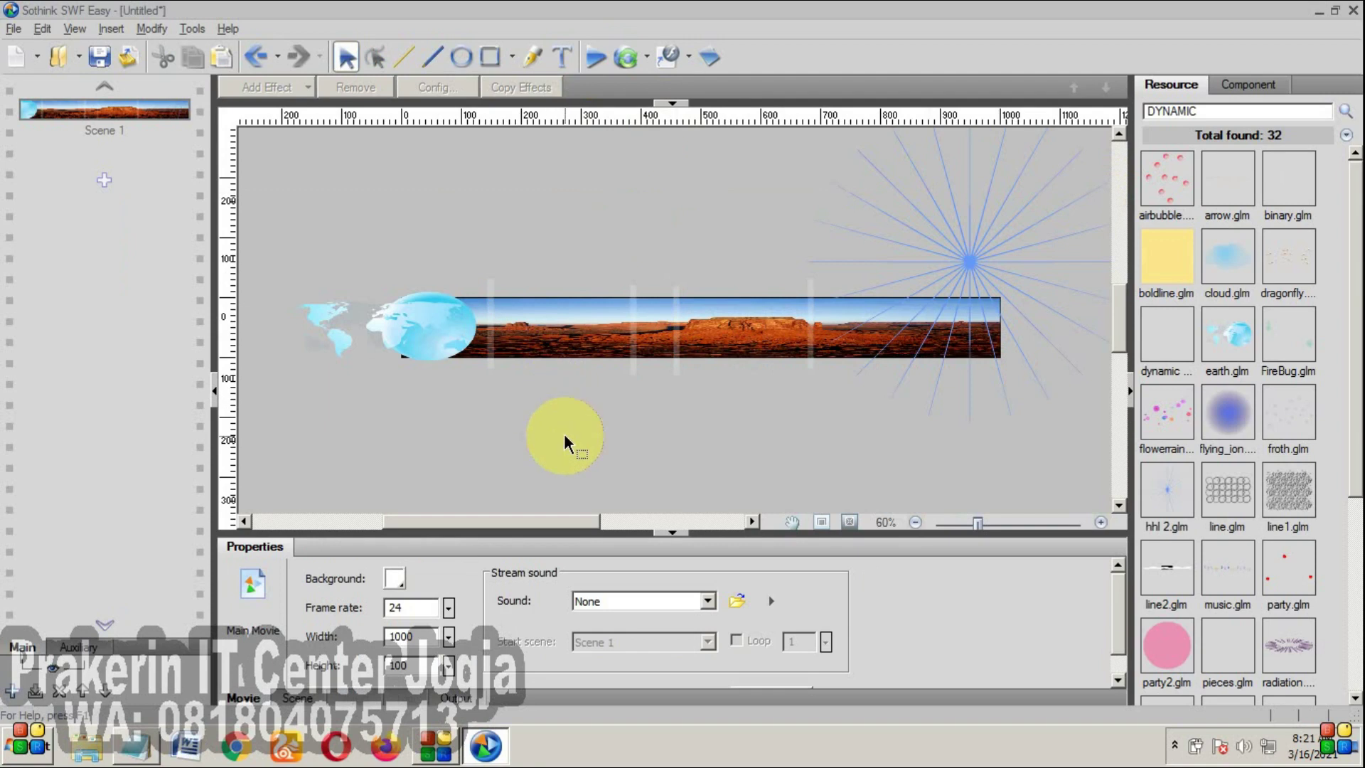
- Add a wide text box across the middle of the banner reading "WEB SEKOLAH UNYU ULALA"
scroll(562, 426, "up", 1)
left_click(563, 60)
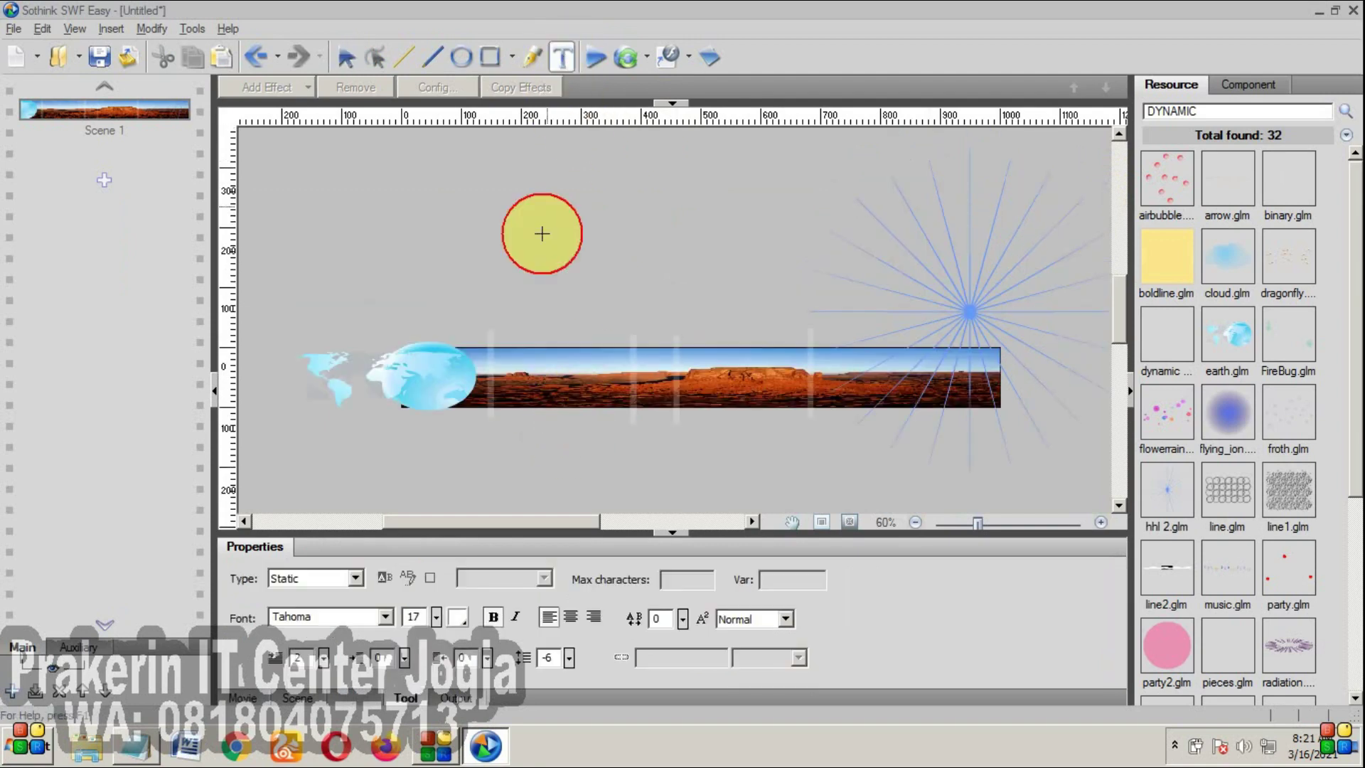
left_click_drag(492, 359, 908, 392)
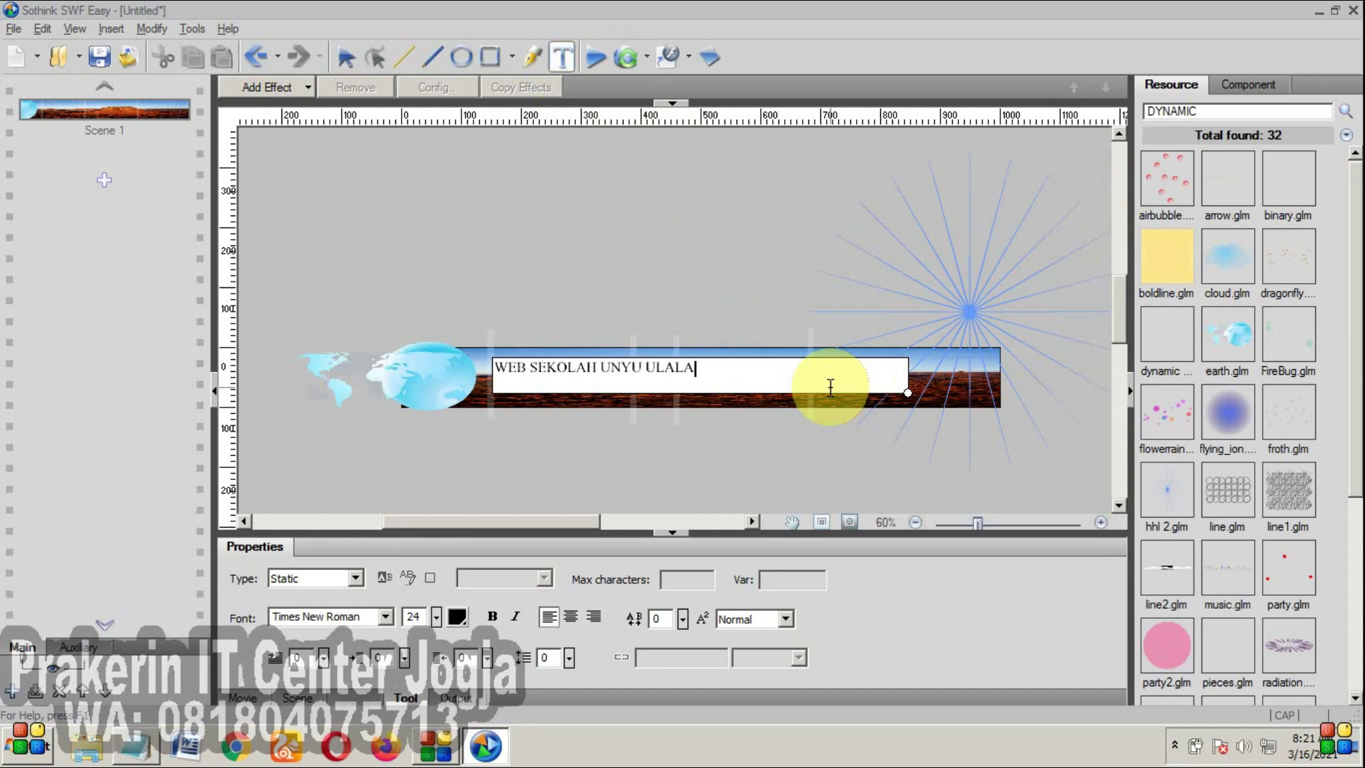
- Format the whole banner text as centered, bold, in the Tw Cen MT Condensed Extra Bold font
key("ctrl+a")
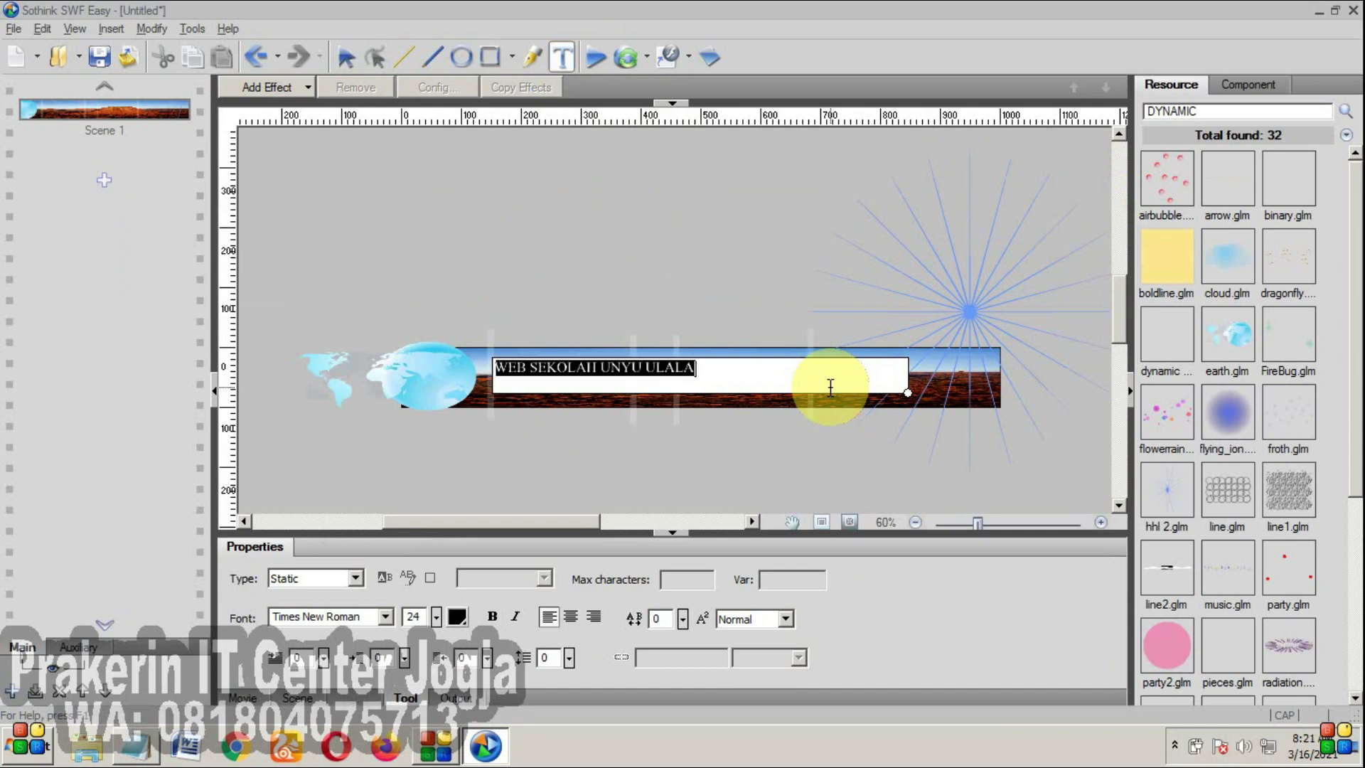
left_click(572, 616)
left_click(494, 618)
left_click(386, 617)
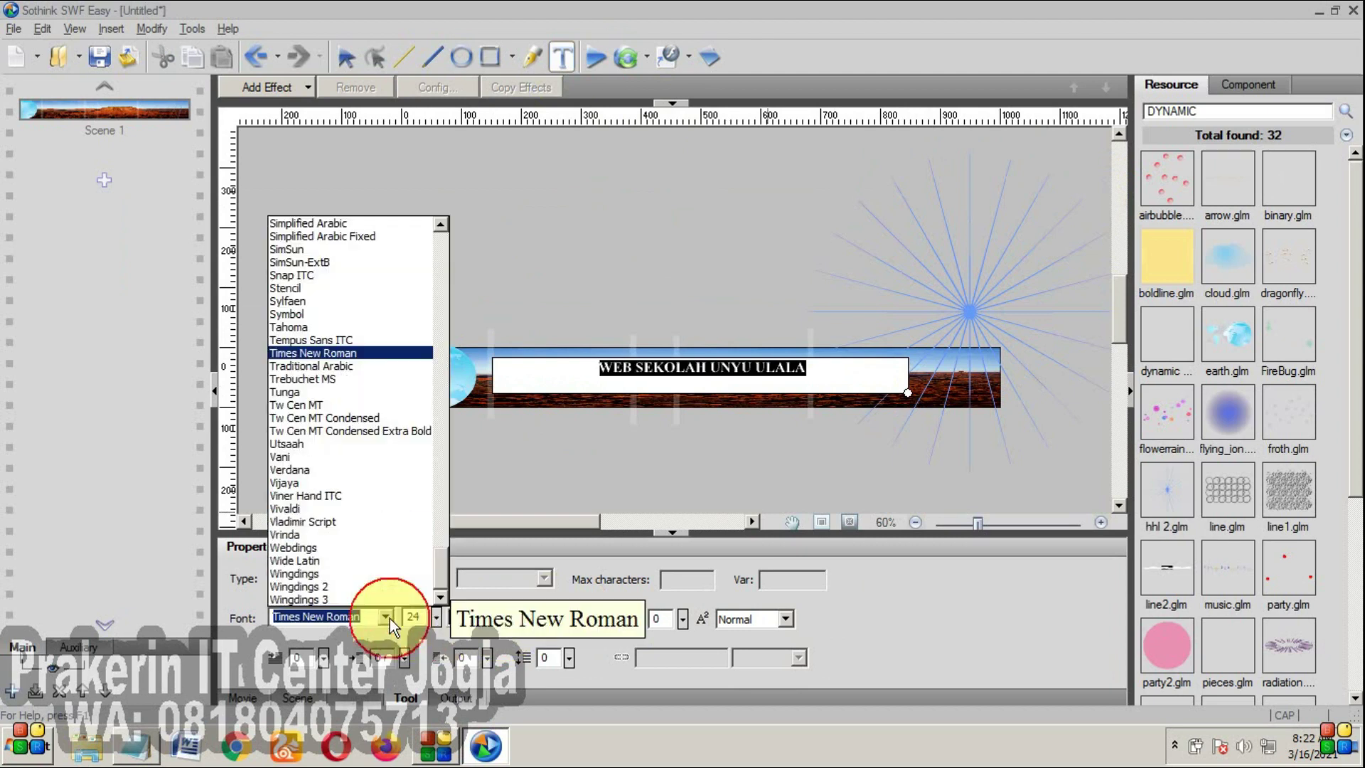
left_click(321, 430)
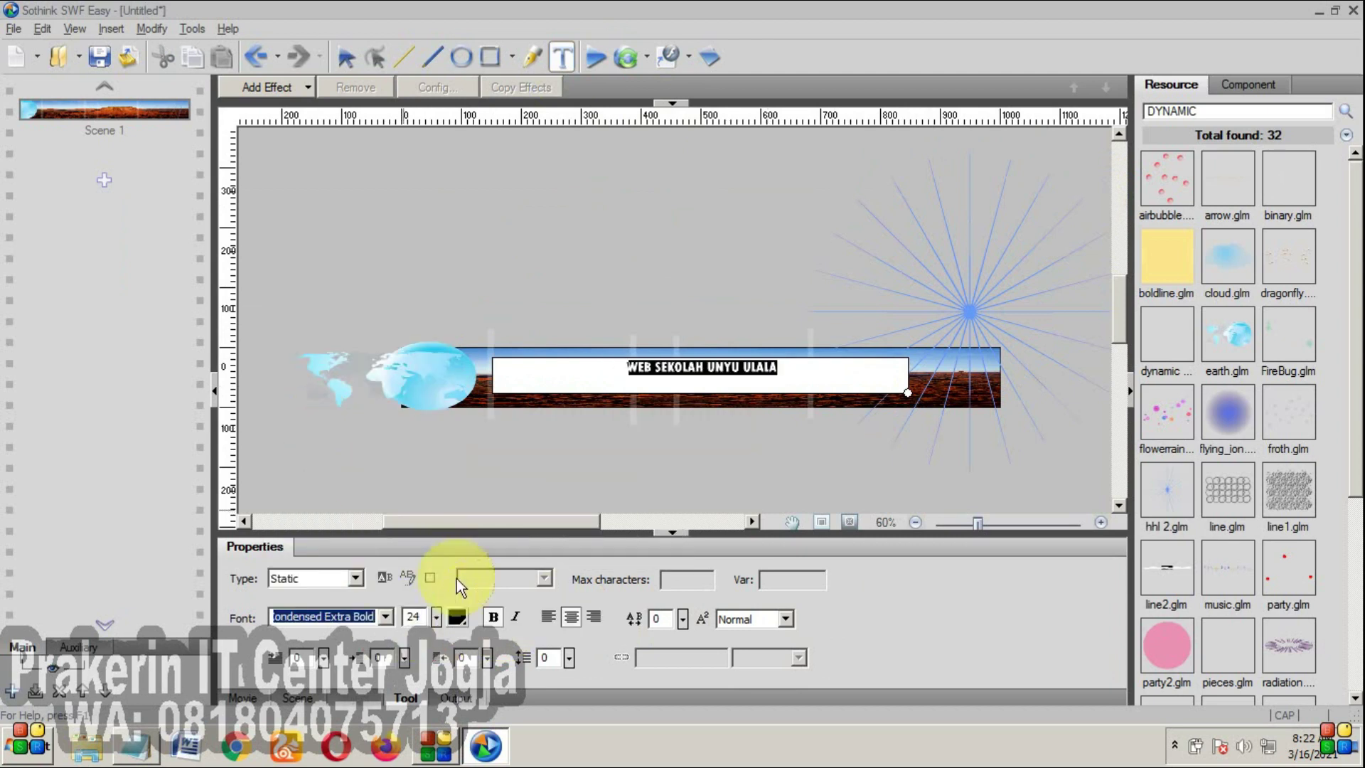
- Enlarge the banner title text "WEB SEKOLAH UNYU ULALA" to font size 42
left_click(438, 616)
left_click_drag(438, 606, 437, 604)
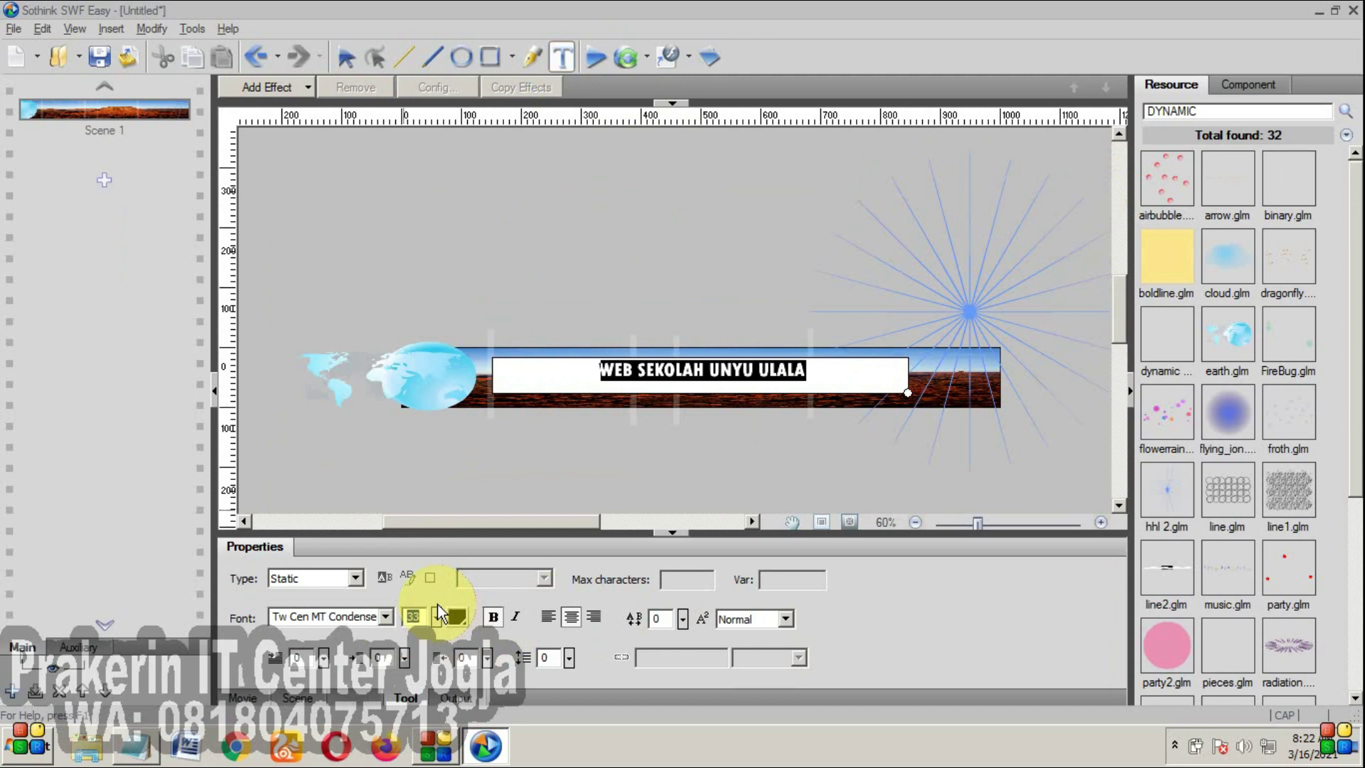
left_click_drag(439, 610, 440, 608)
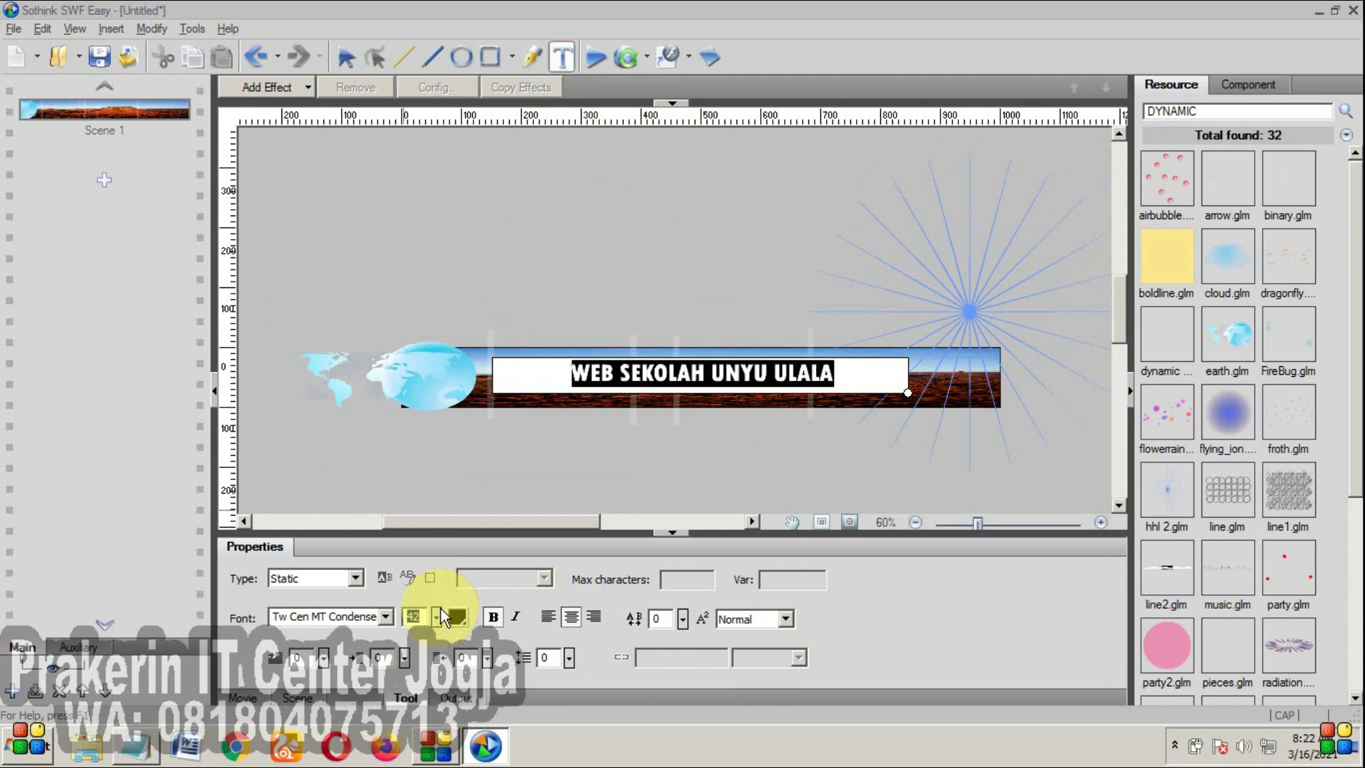
left_click(372, 468)
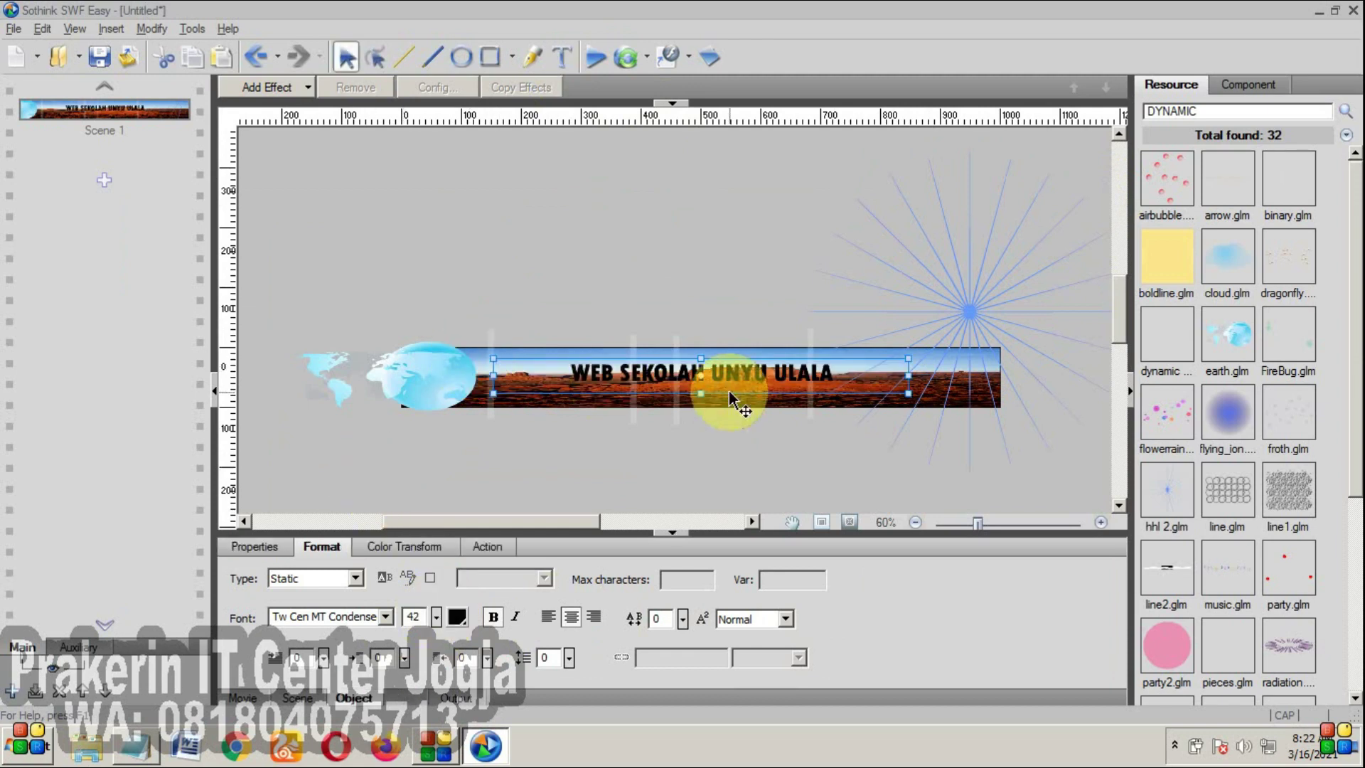
- Recolor the banner title text white, preview the movie and close the preview
left_click(468, 621)
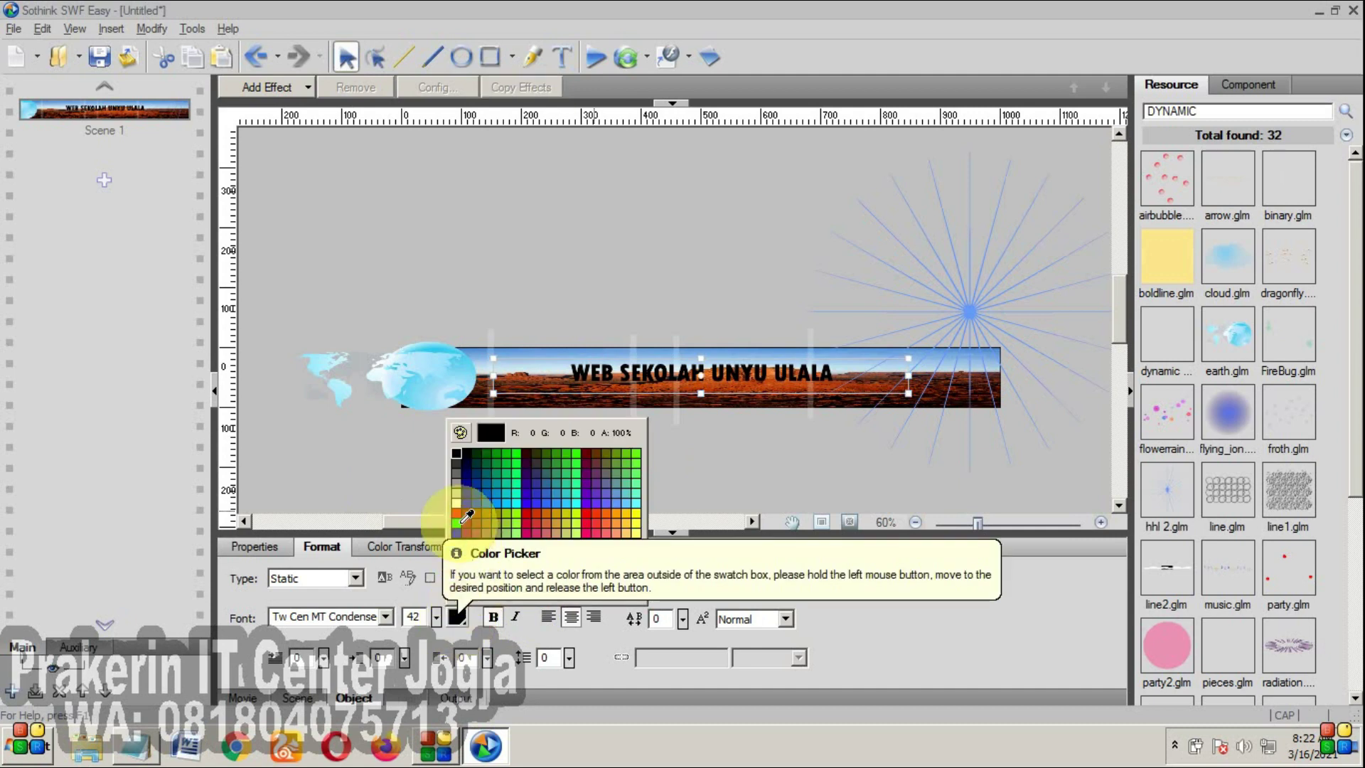
left_click(506, 511)
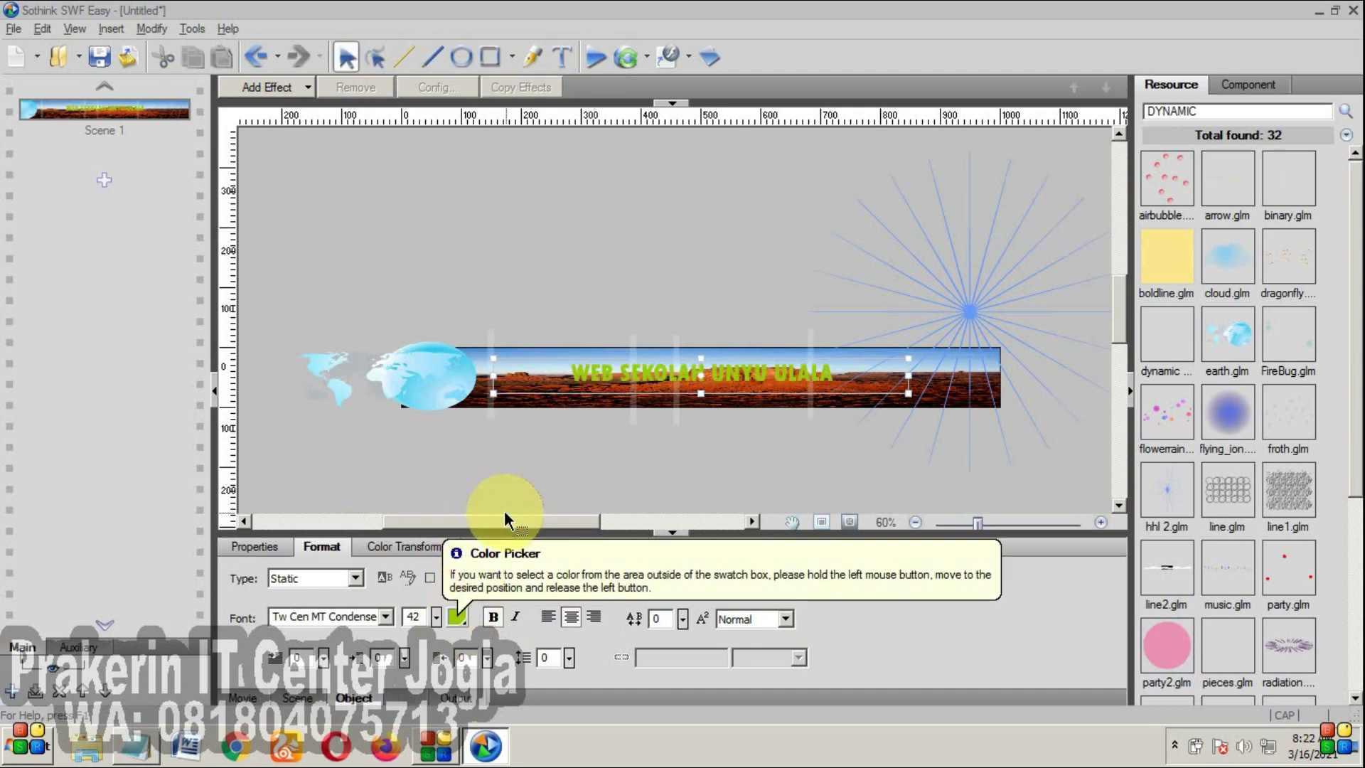
left_click(457, 617)
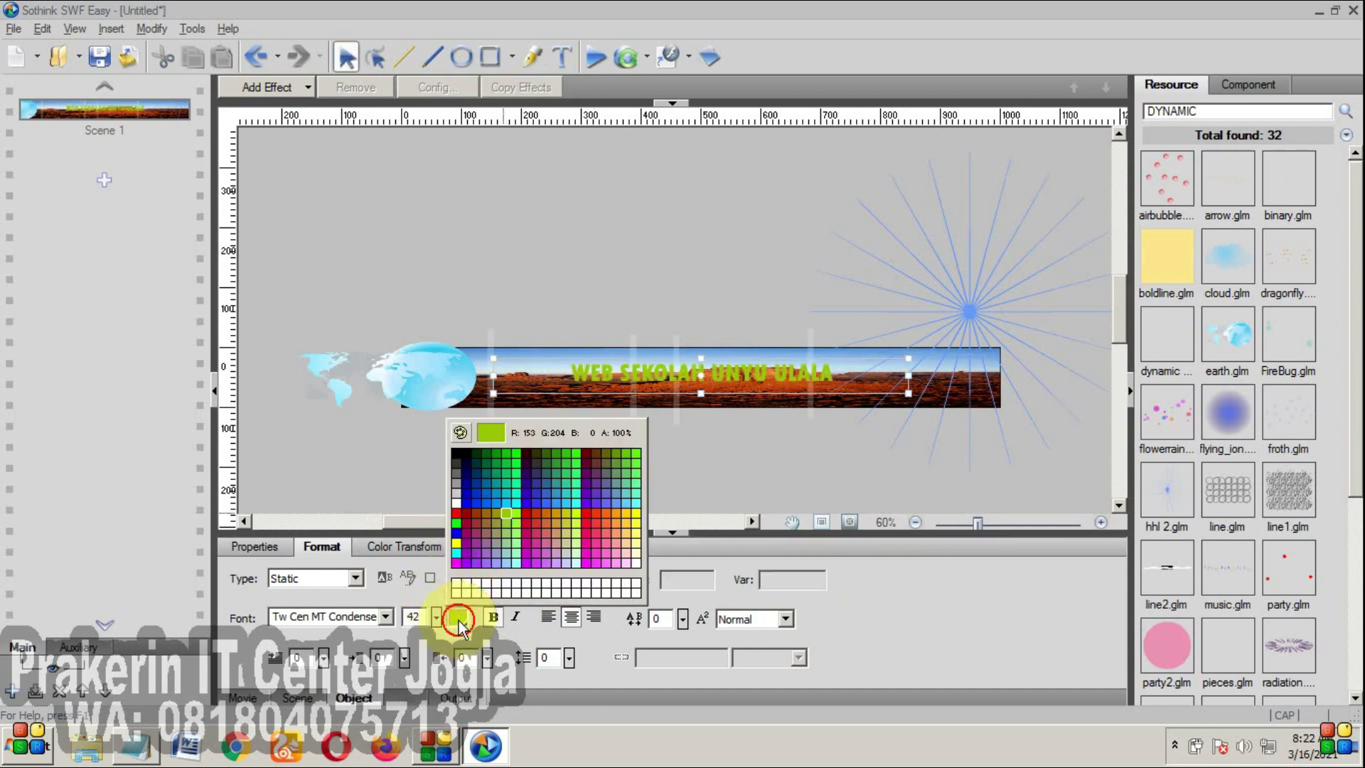
left_click(458, 504)
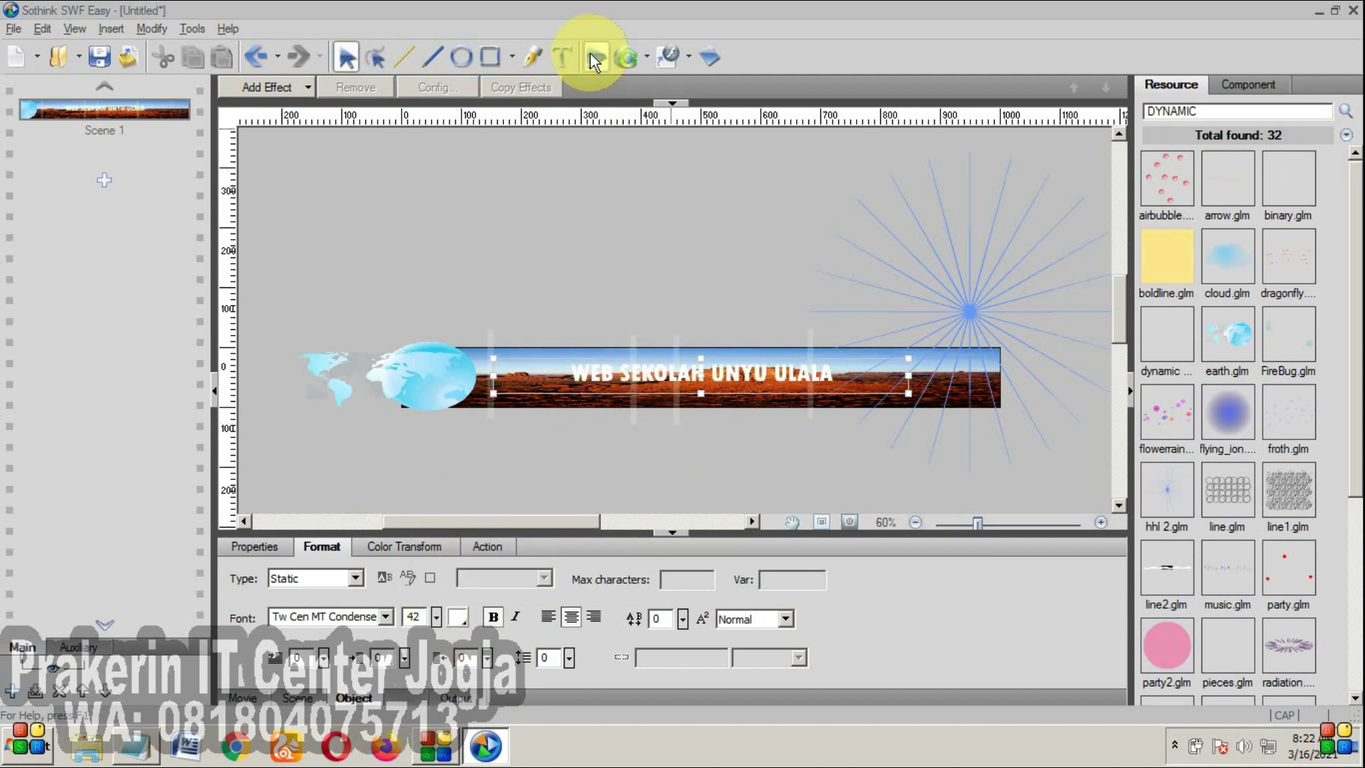
left_click(593, 57)
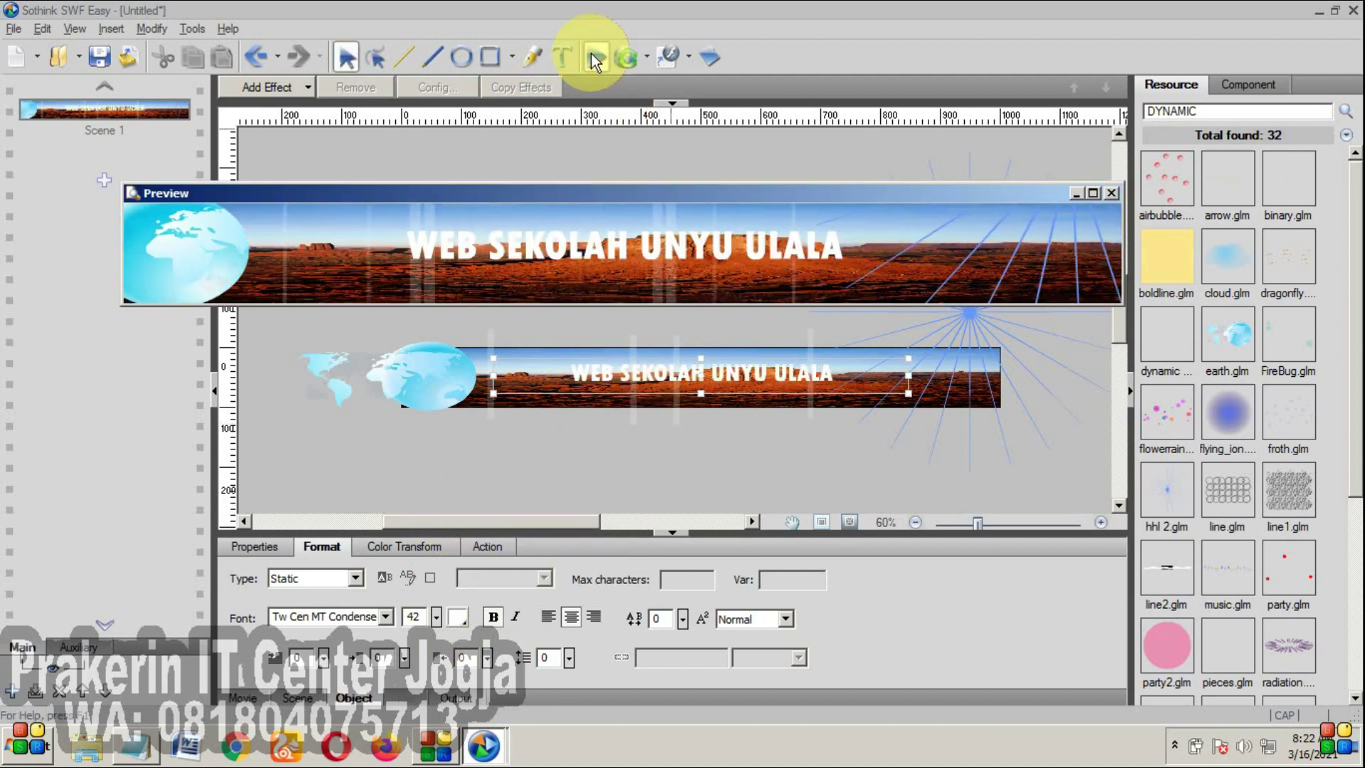
left_click_drag(750, 195, 766, 246)
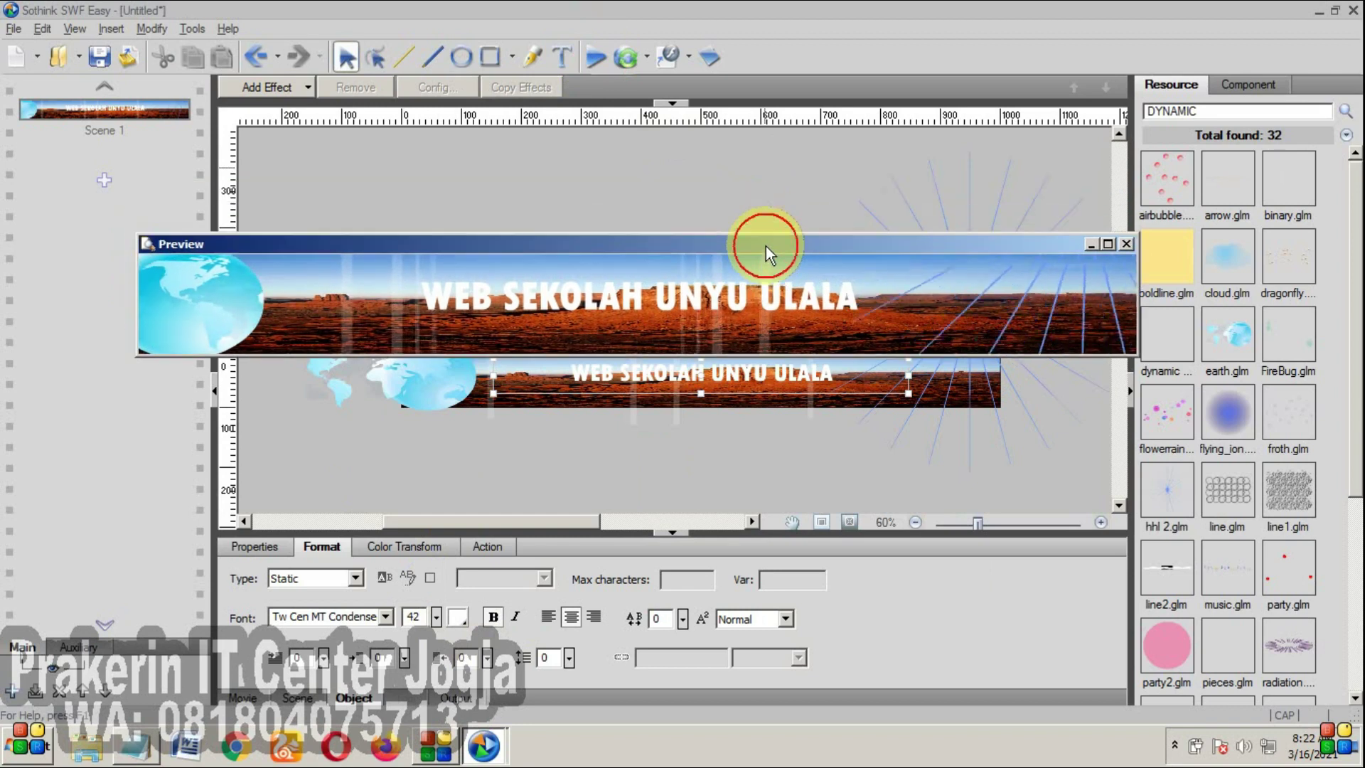
left_click(1125, 245)
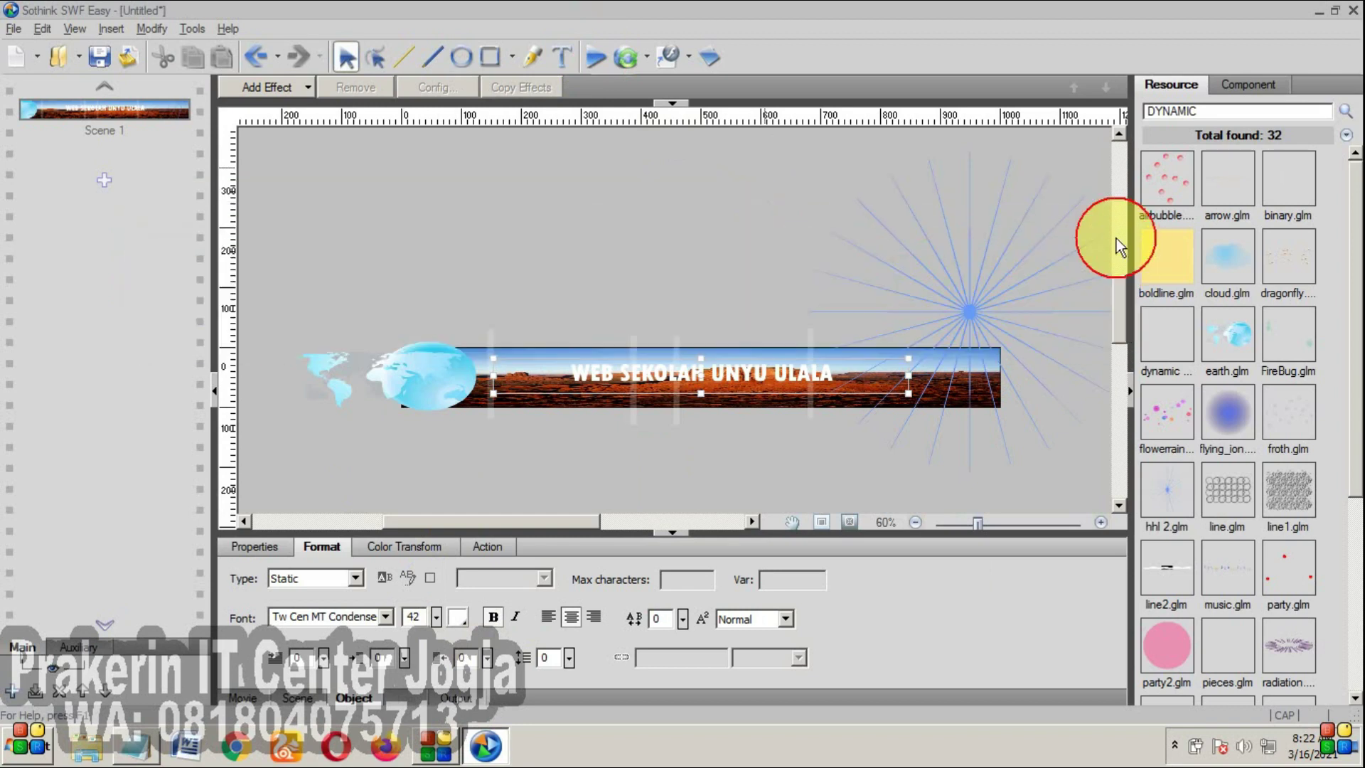
- Place the airbubble effect just right of the globe, cloud.glm near the banner's right end and party2.glm below the title's word UNYU
left_click_drag(1166, 192, 518, 334)
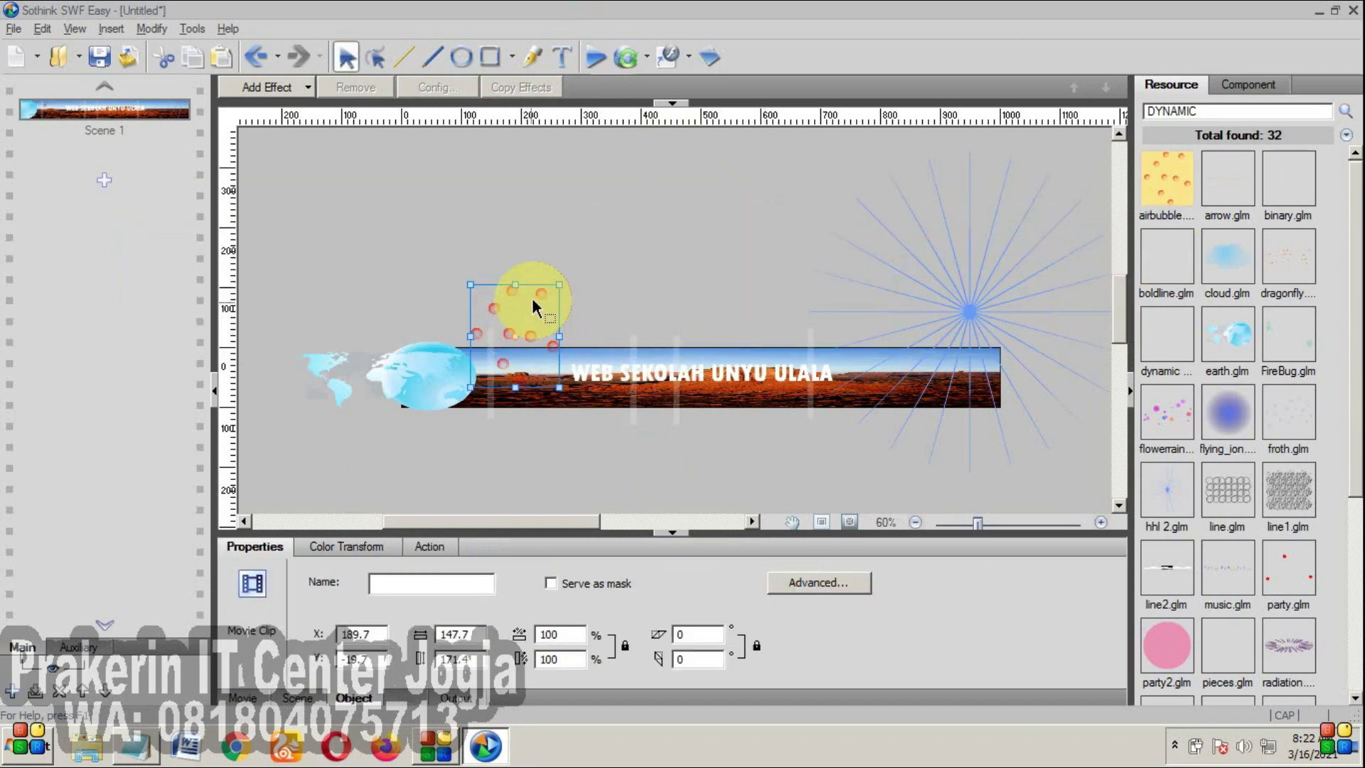
left_click_drag(1227, 260, 918, 382)
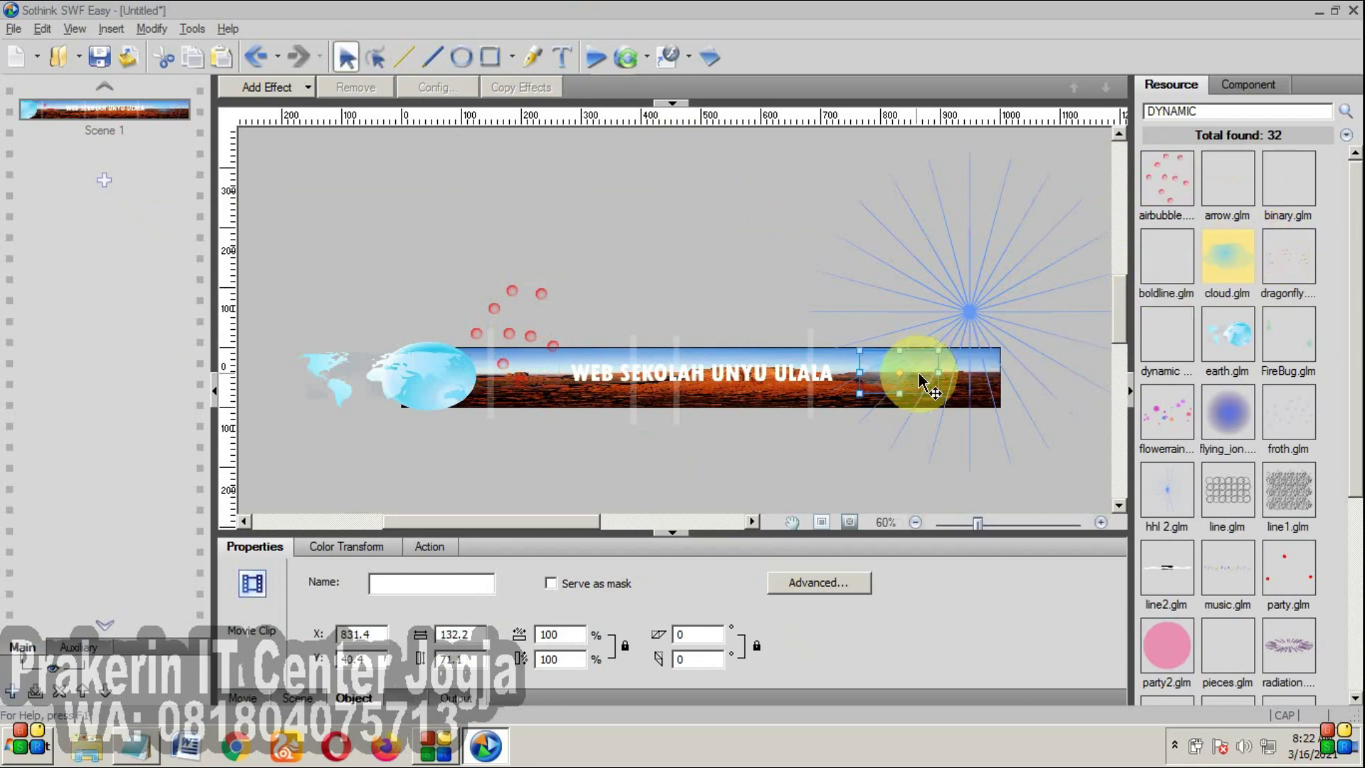
left_click_drag(1167, 643, 747, 401)
- Preview the movie with the bubble, cloud and party effects playing, and close the preview
left_click(589, 55)
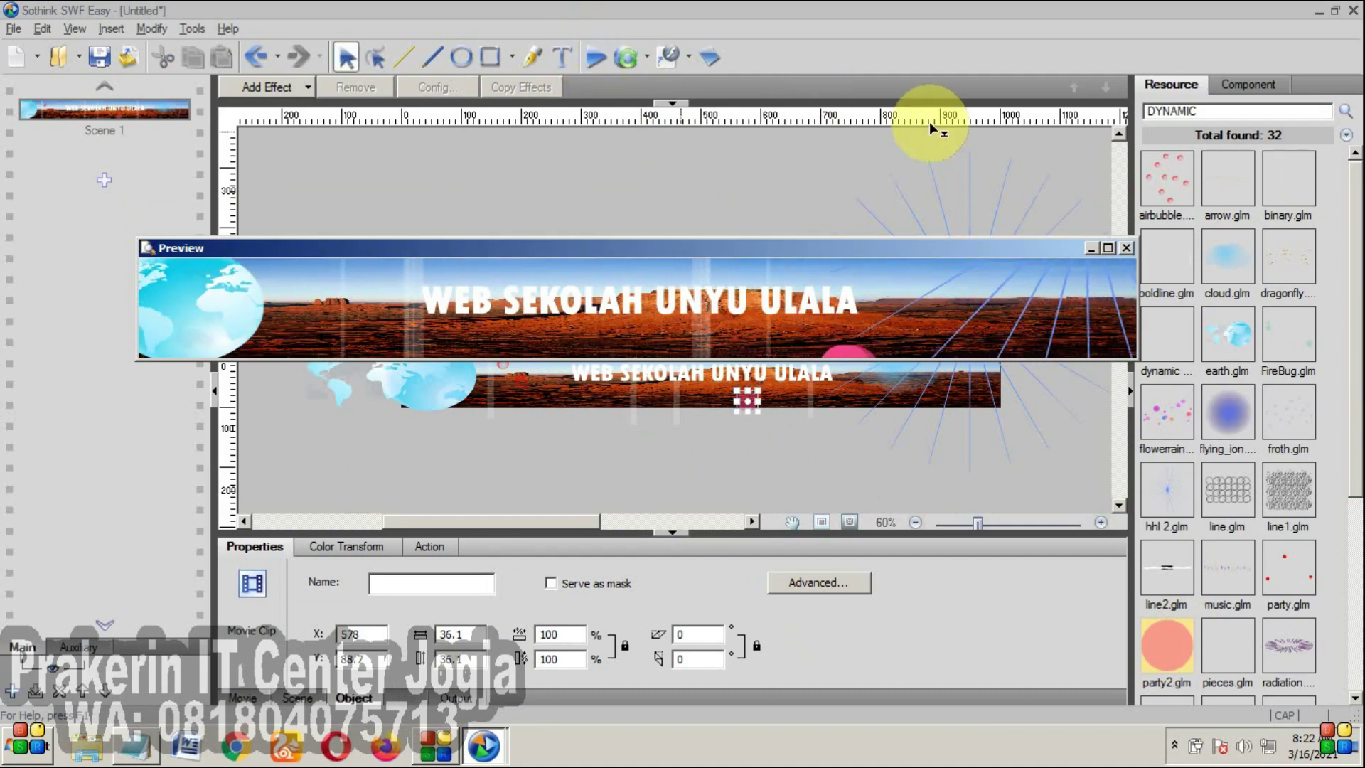
left_click_drag(815, 250, 879, 219)
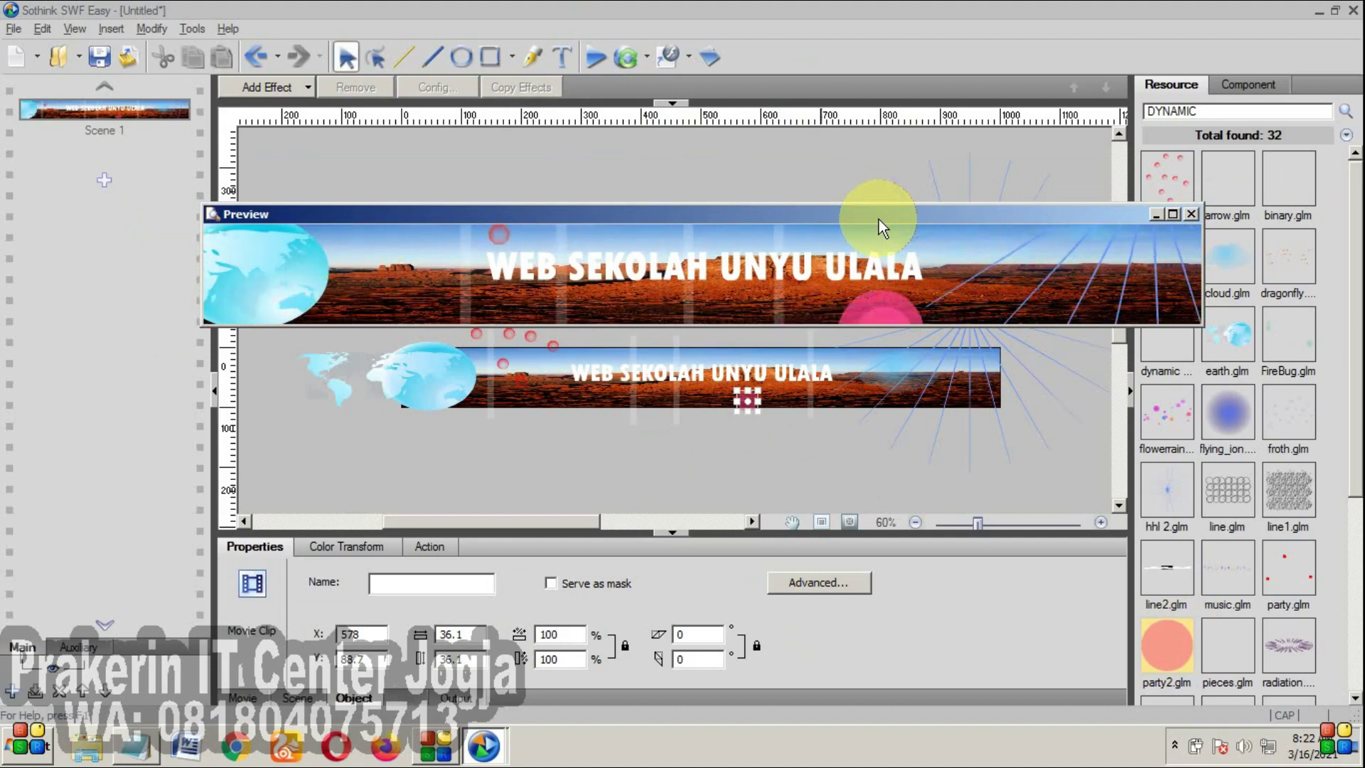
left_click_drag(879, 219, 796, 203)
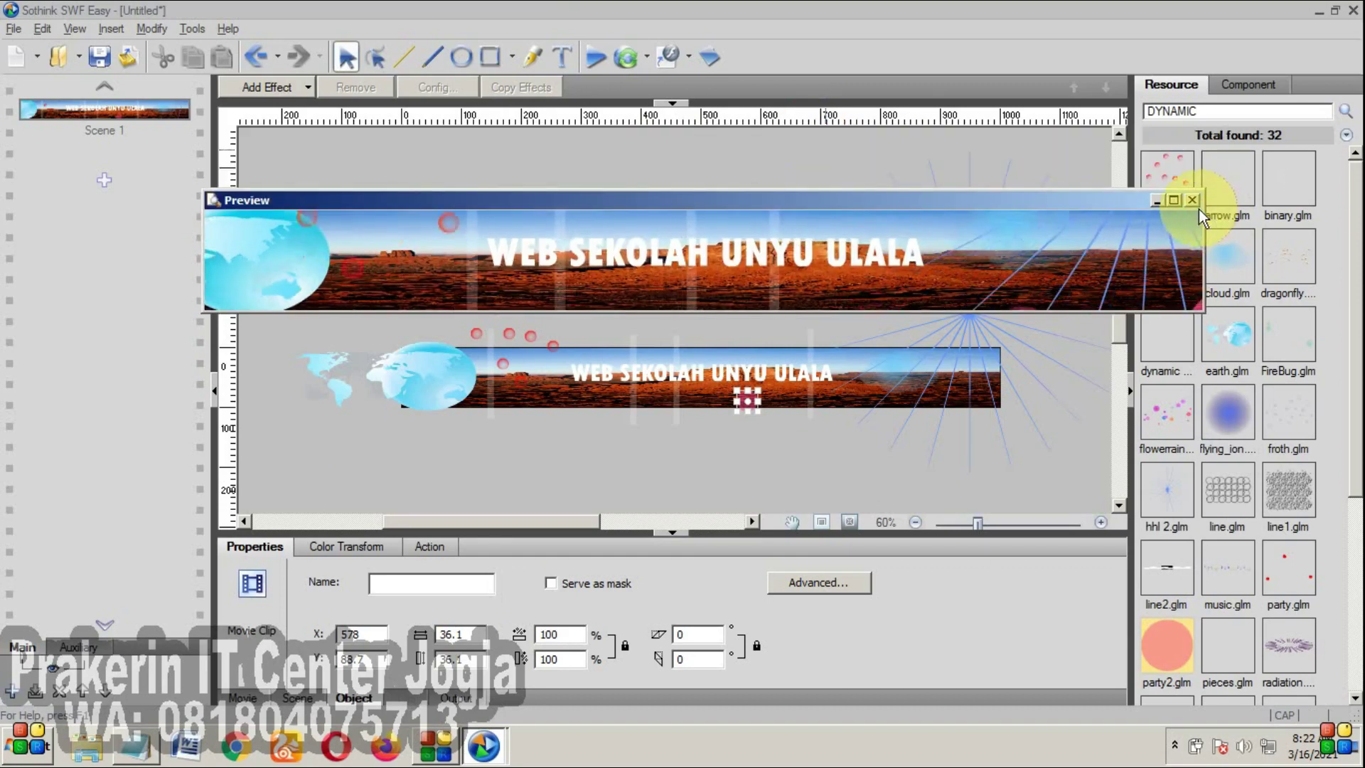
left_click_drag(927, 205, 820, 246)
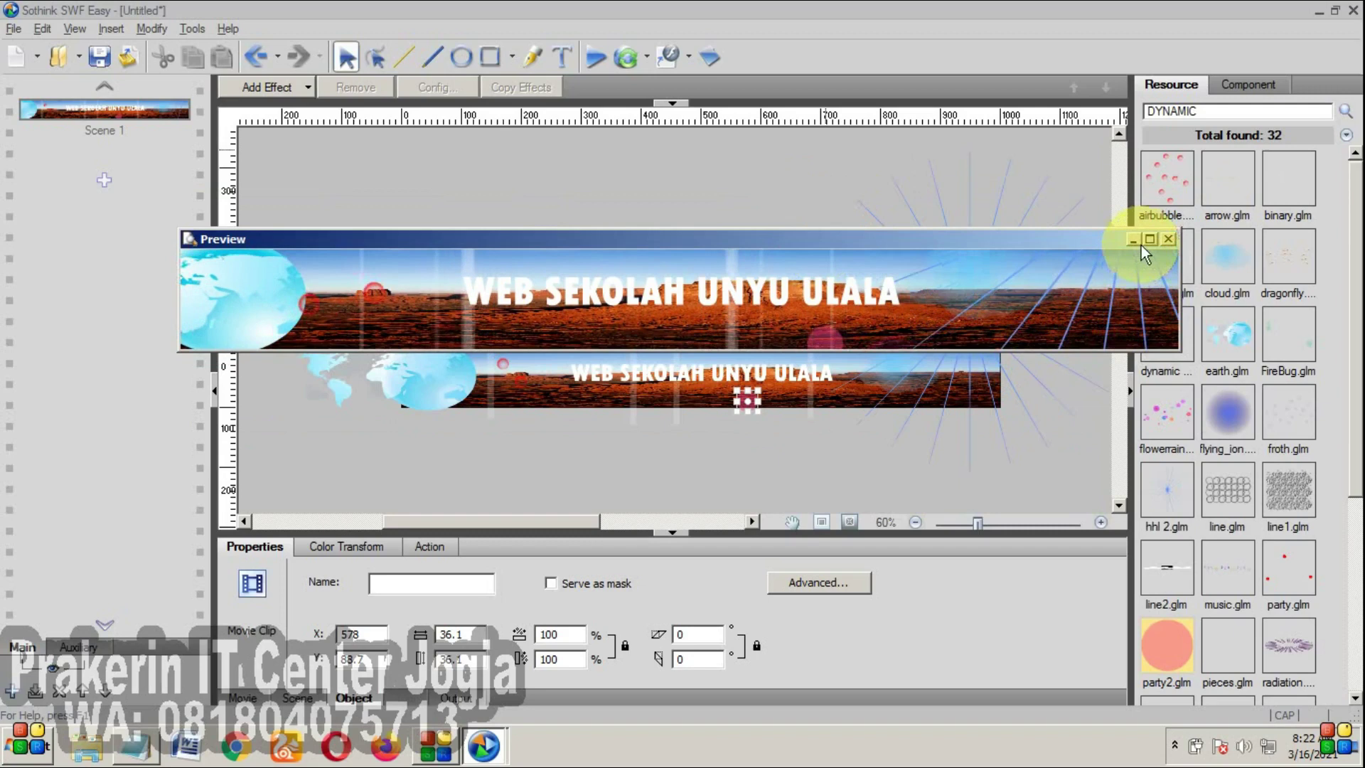
left_click(1168, 241)
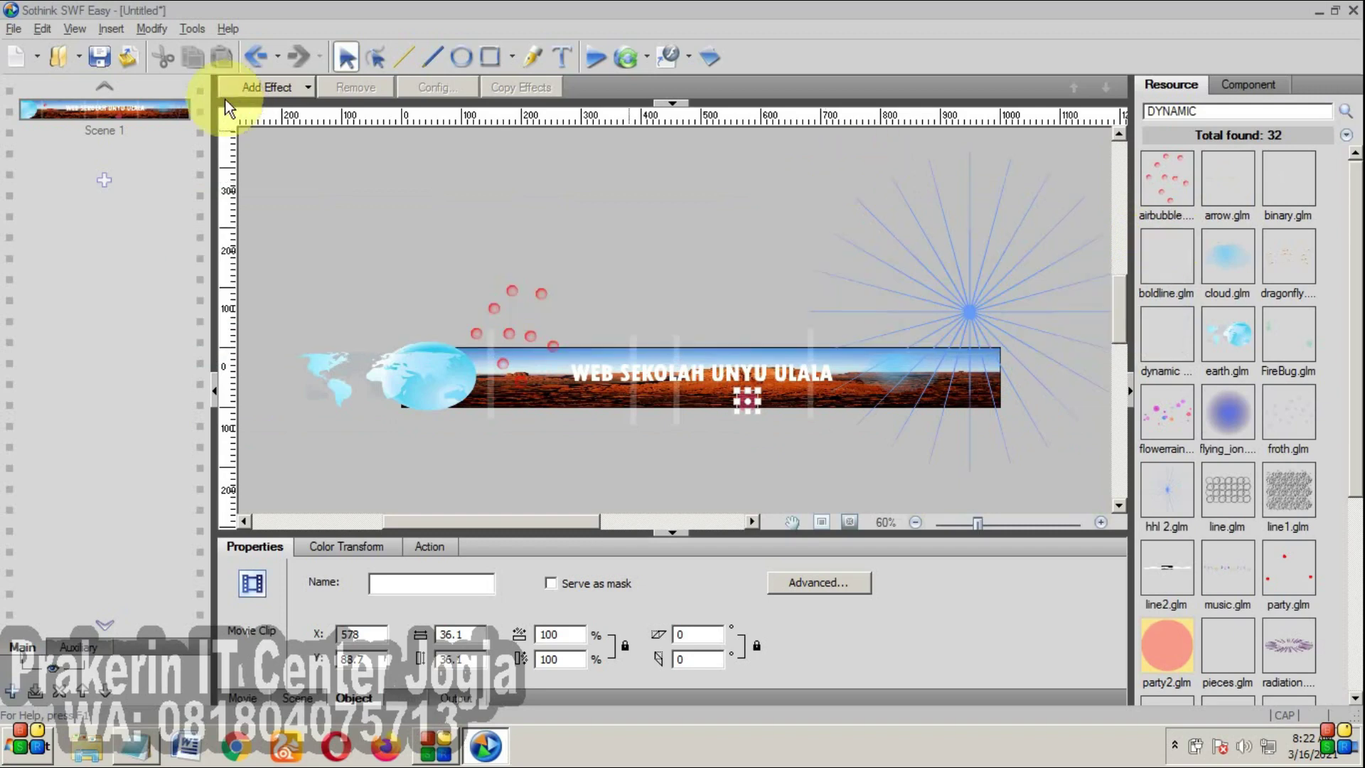
- Export the banner as a compressed Flash Movie (.swf) named Untitled in the Sample Pictures folder
left_click(13, 28)
mouse_move(144, 343)
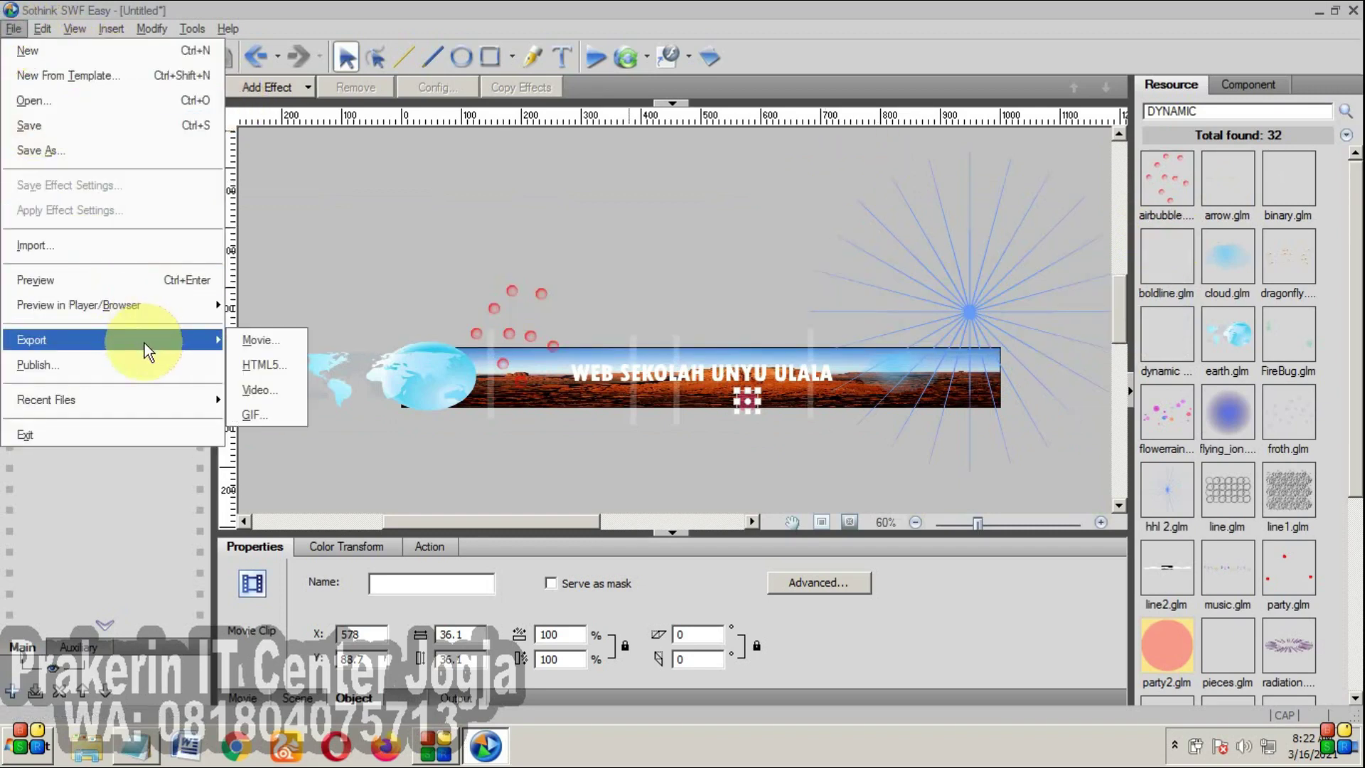
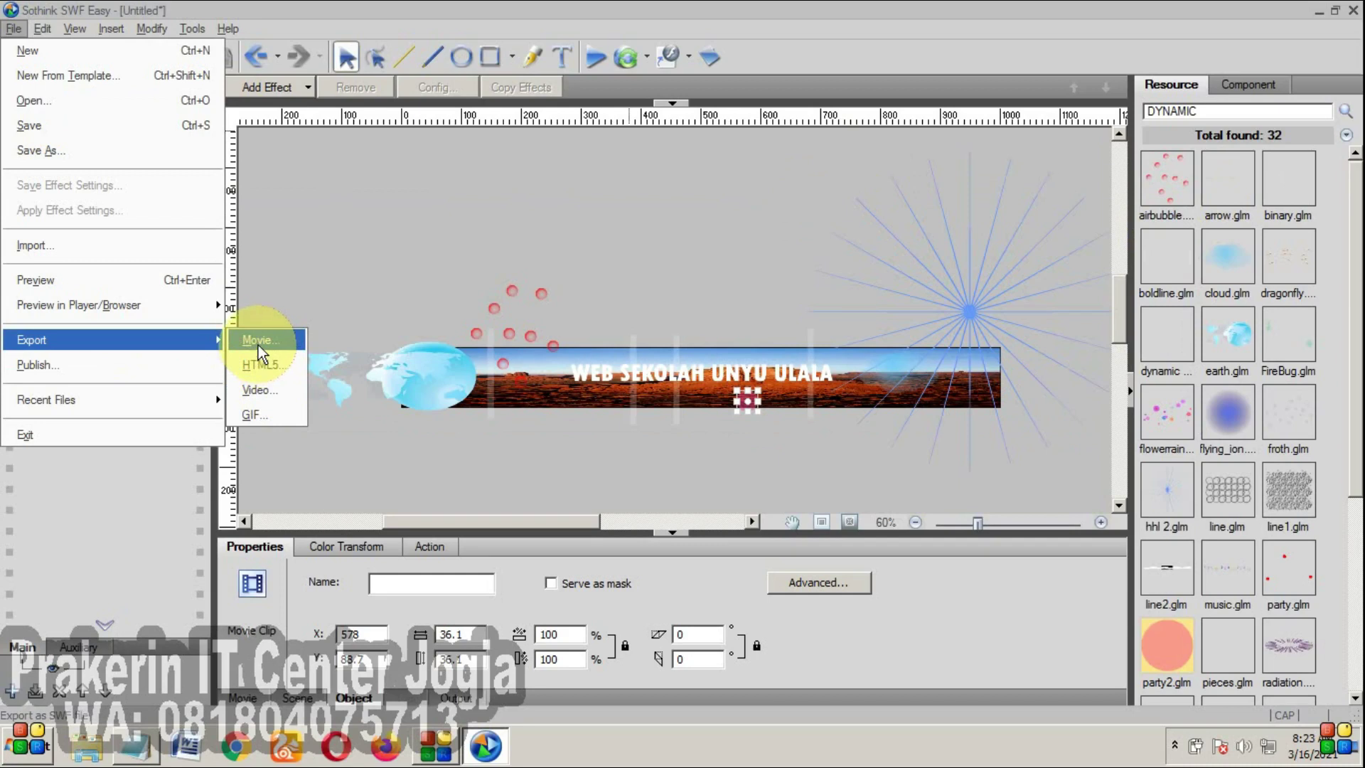
left_click(258, 341)
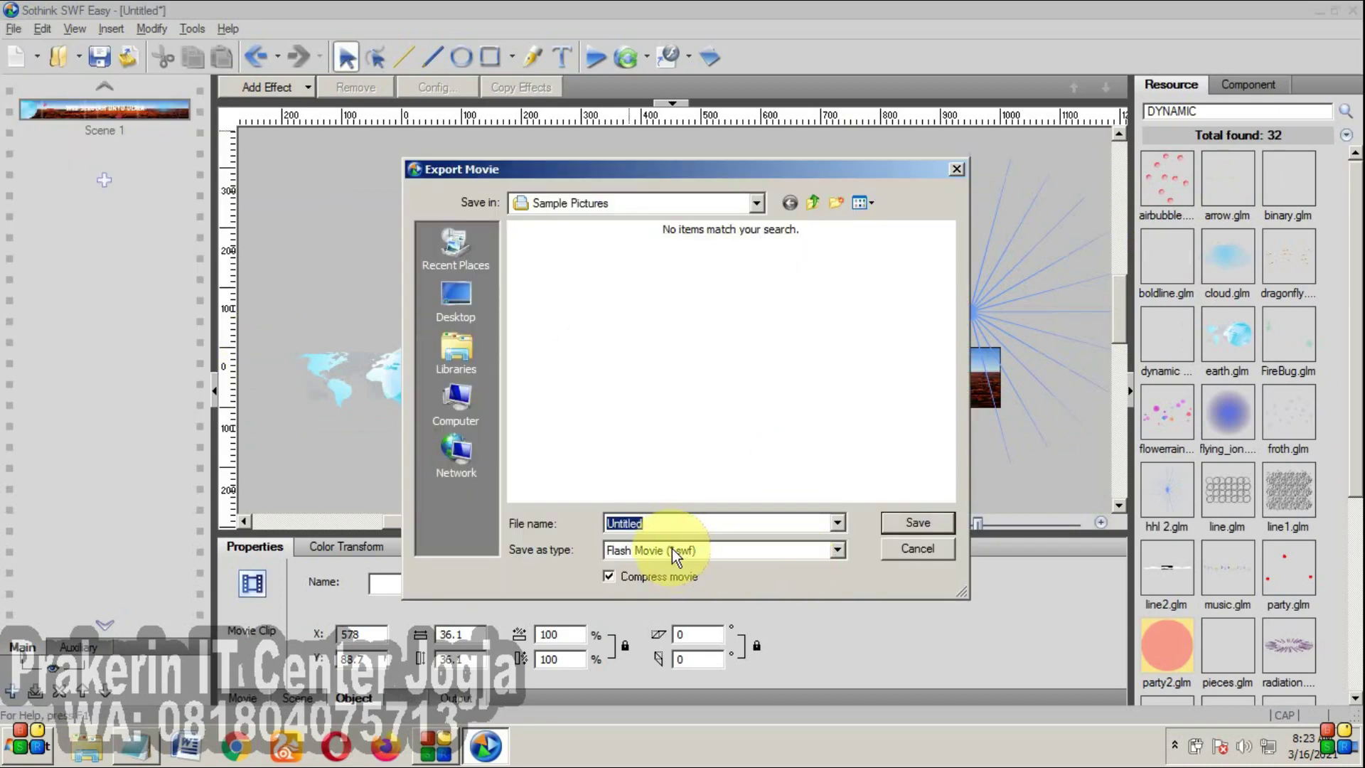
left_click(896, 528)
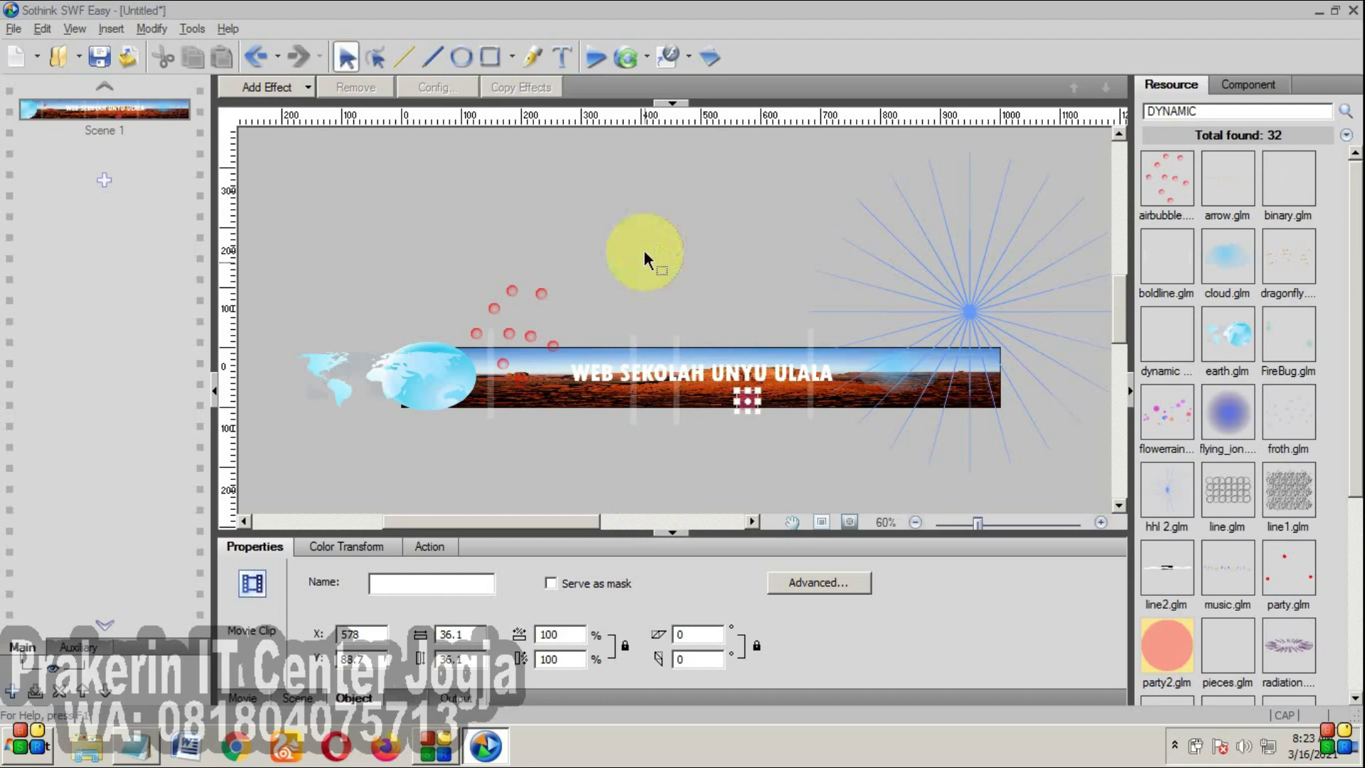
left_click(647, 228)
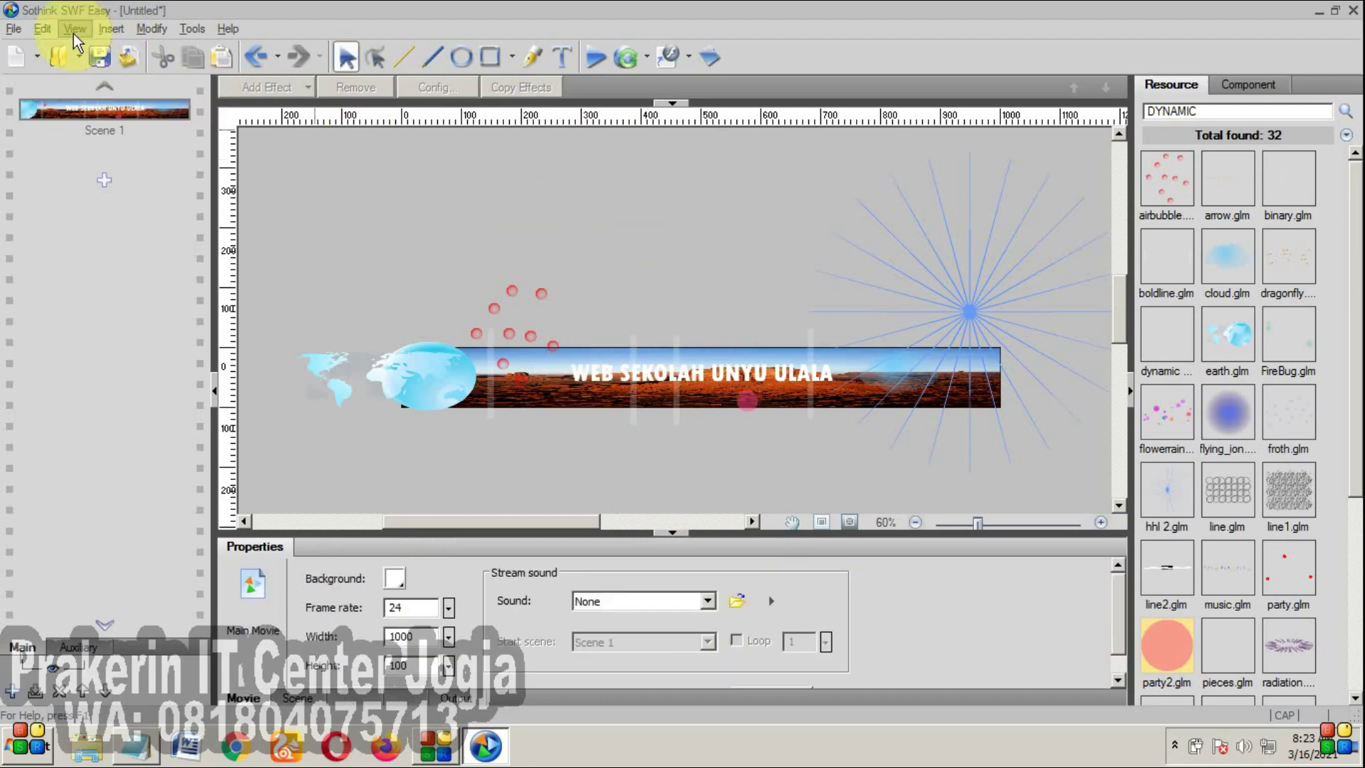
- Create a new document from the vertical banner template with the red downward arrow, discarding the unsaved changes to the current one
left_click(14, 29)
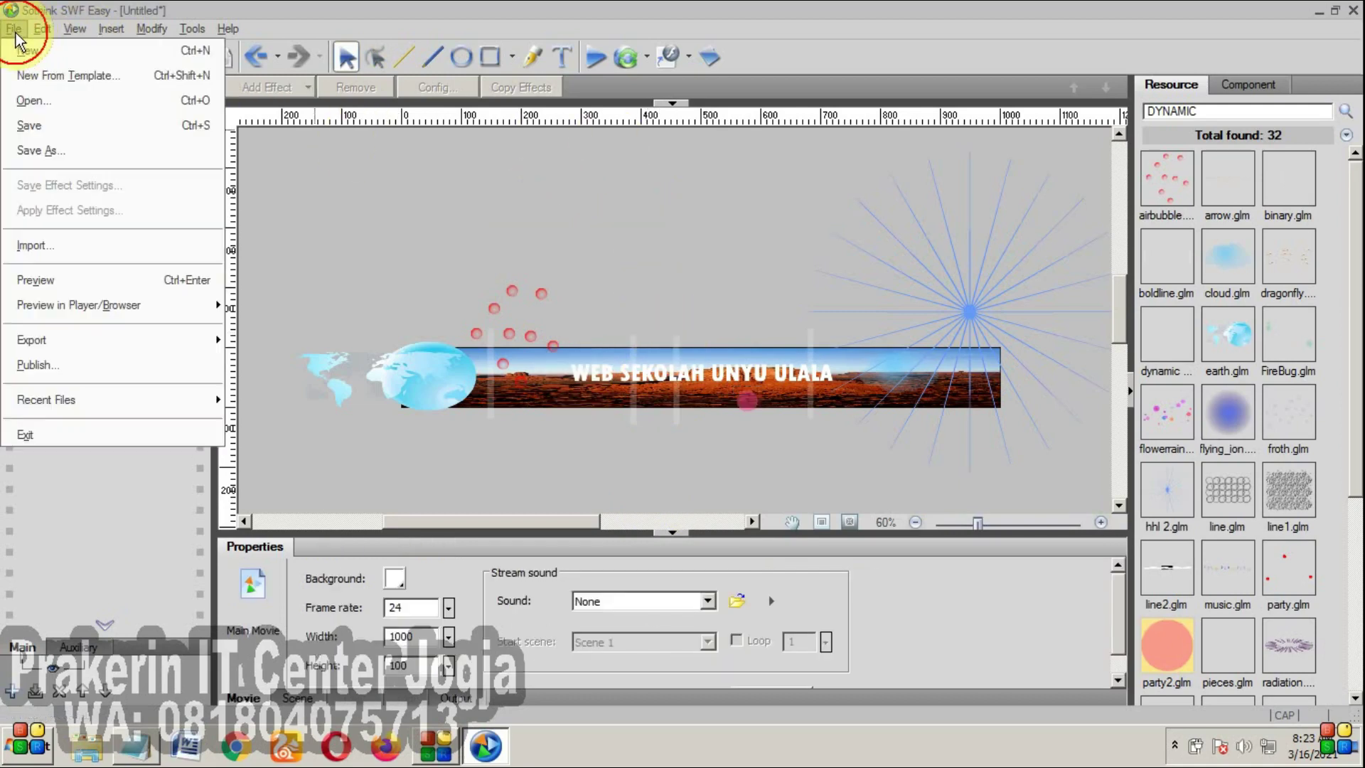
left_click(44, 82)
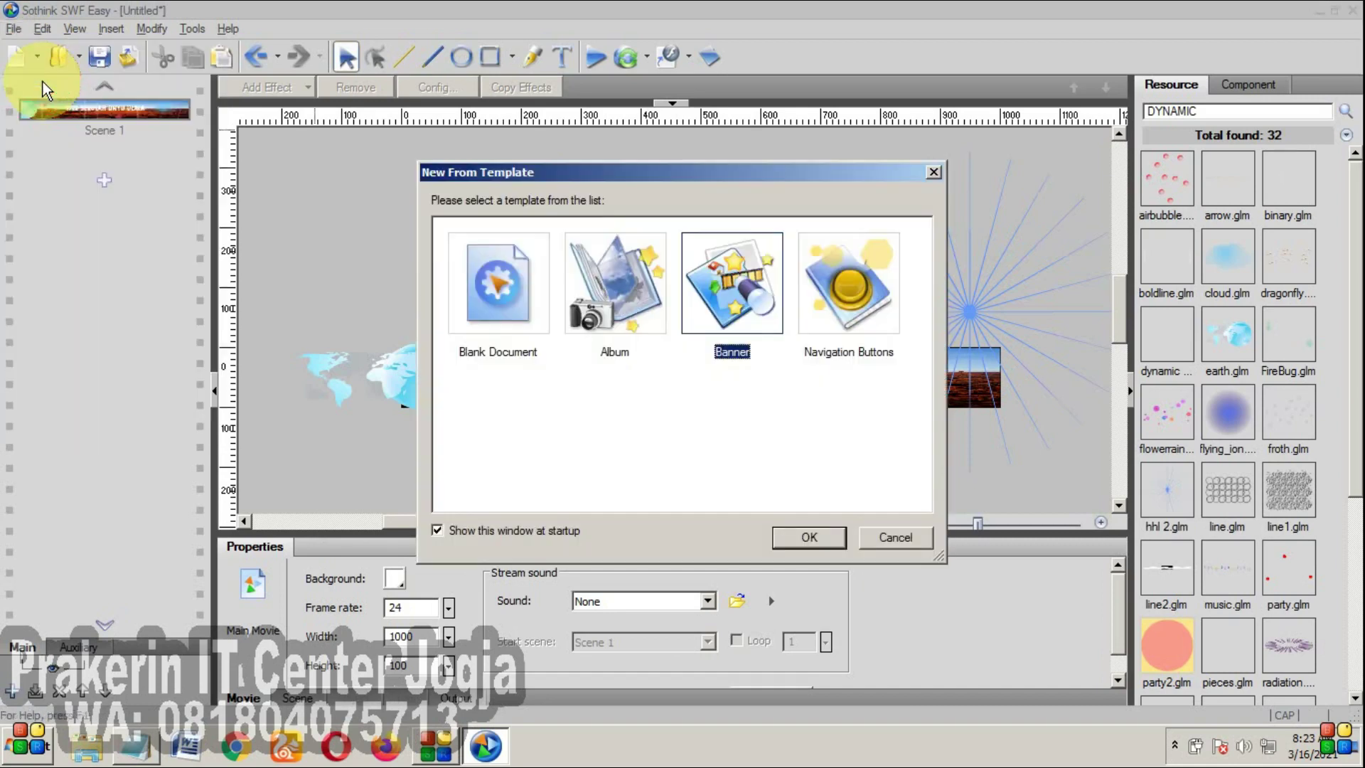
double_click(739, 282)
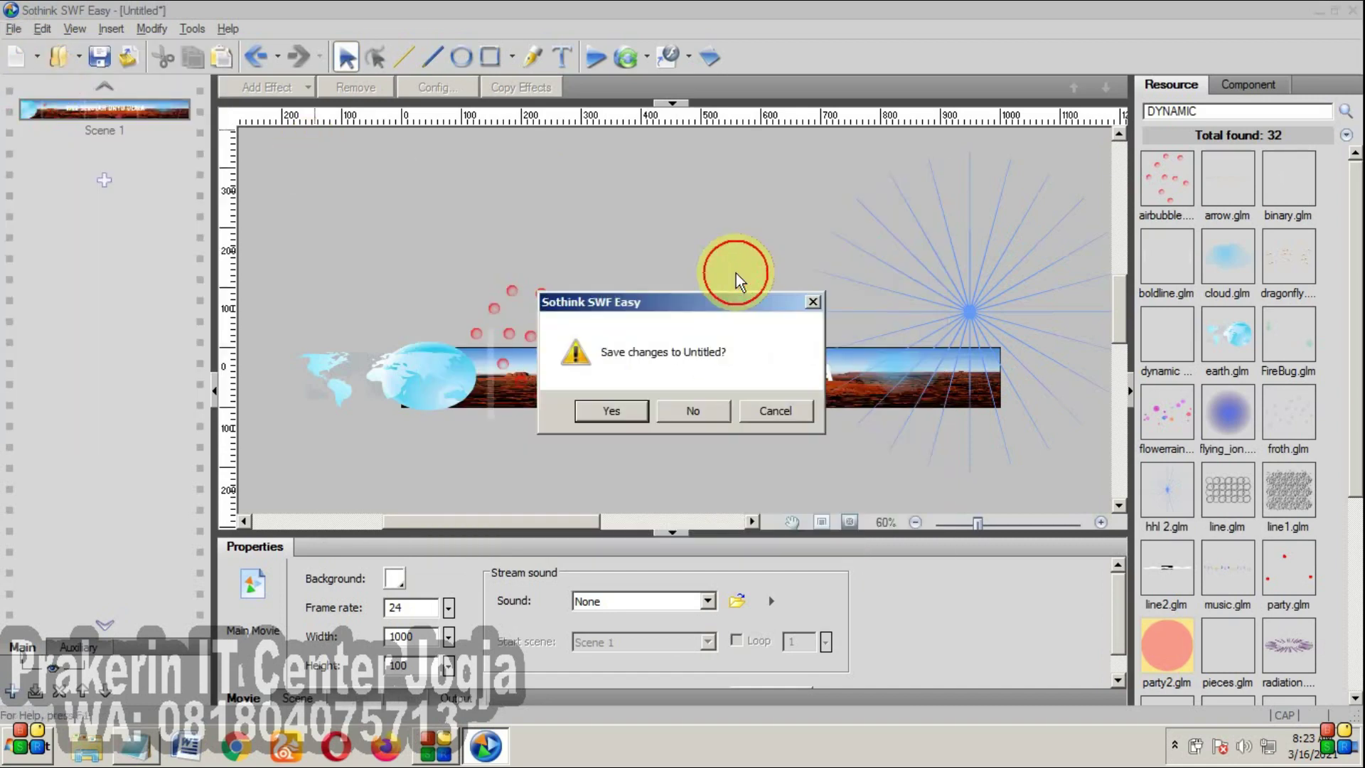
left_click(693, 409)
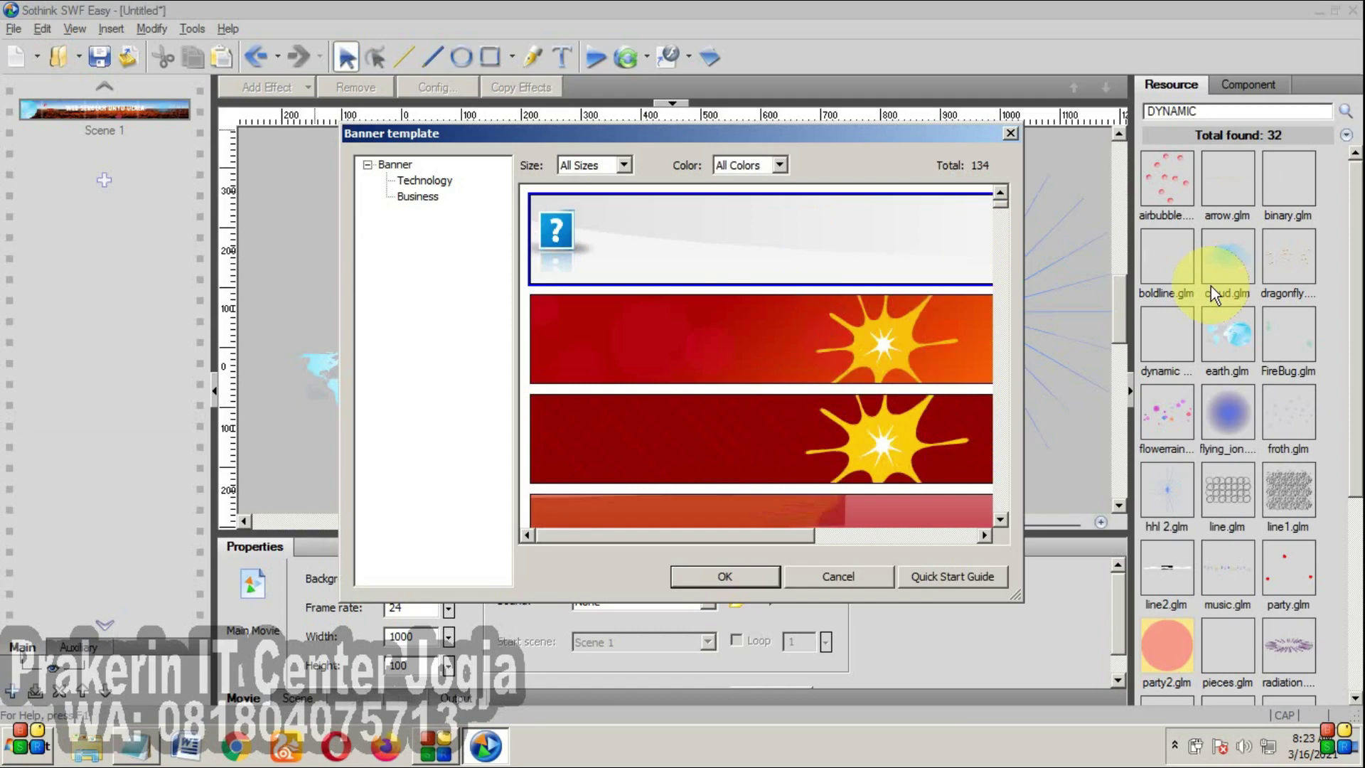
left_click_drag(1064, 615, 1318, 686)
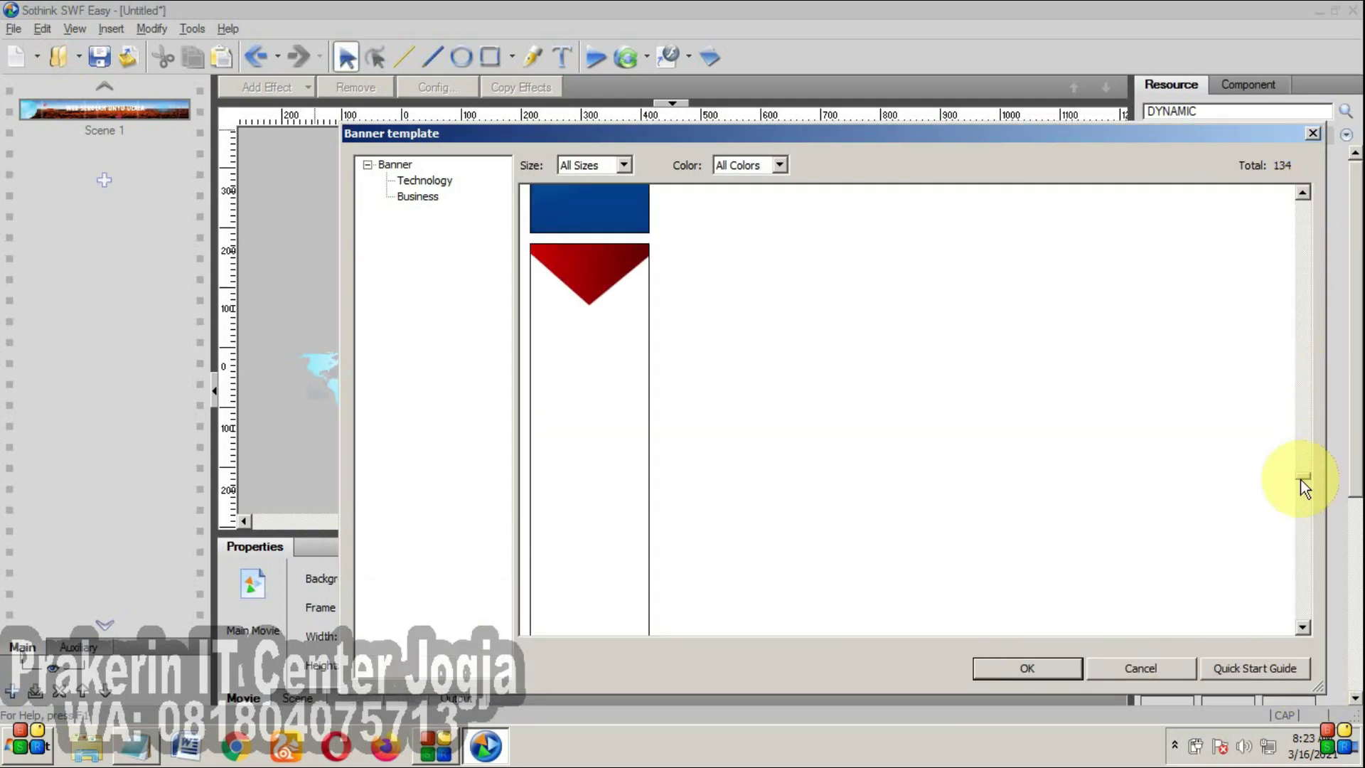
double_click(611, 412)
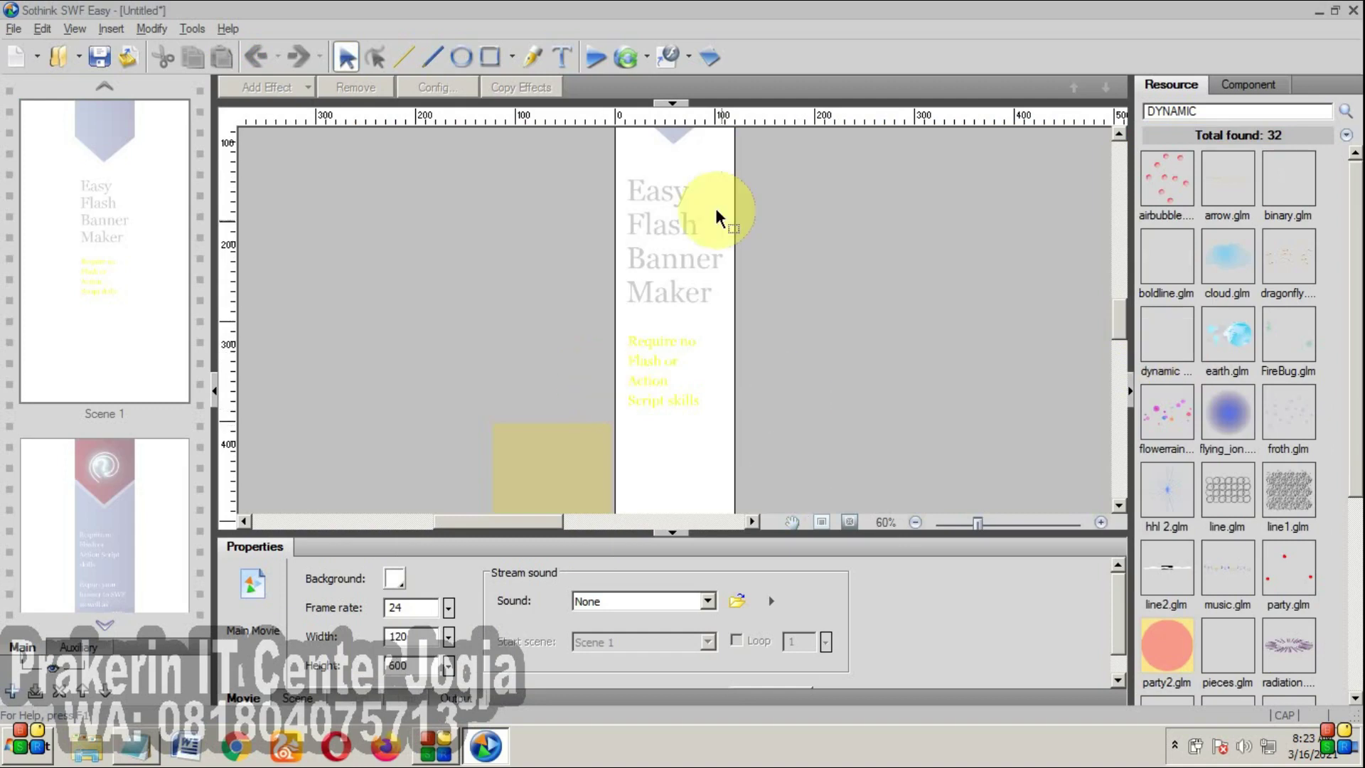
- Preview the vertical template banner's animation and close the preview
left_click(597, 64)
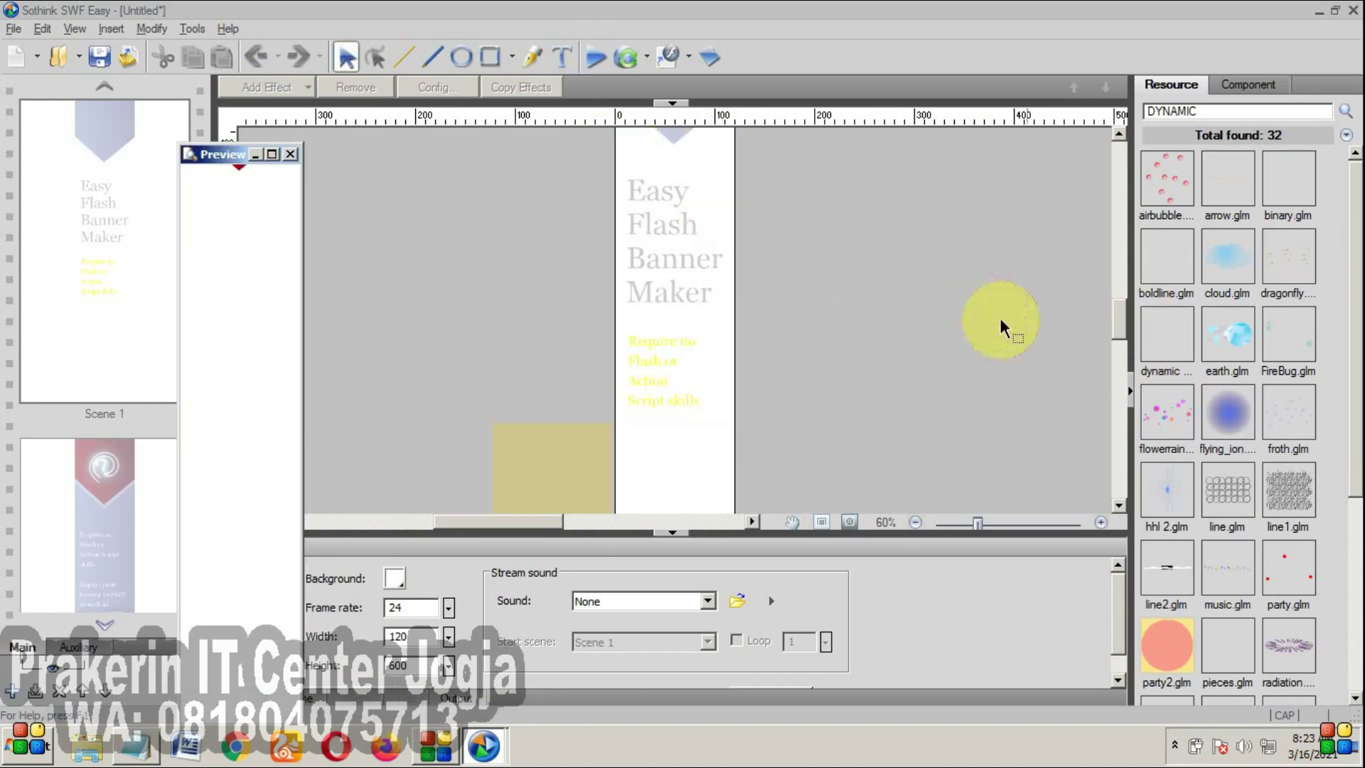
left_click_drag(214, 160, 804, 76)
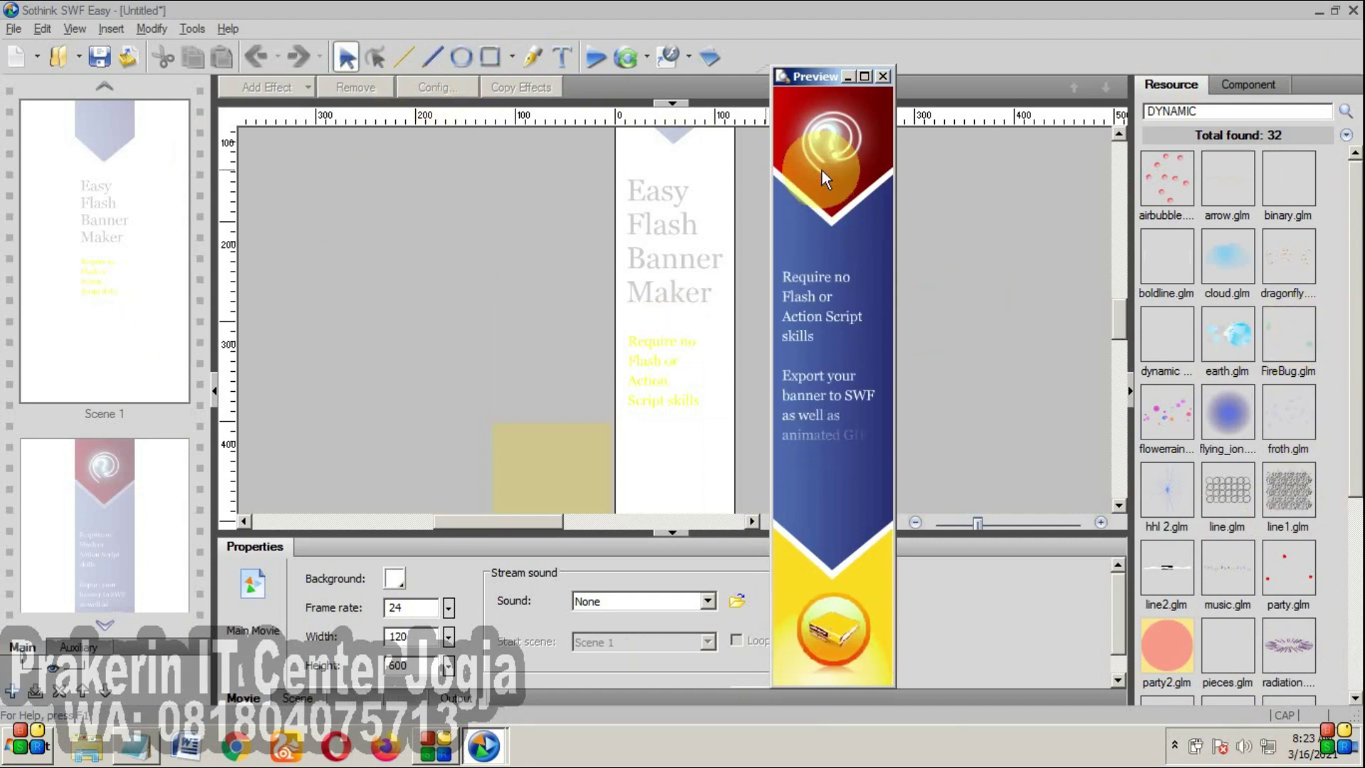
left_click(882, 77)
- Open the "Easy Flash Banner Maker" text of Scene 1 for editing, leave it, and examine the scene's other elements
left_click(122, 207)
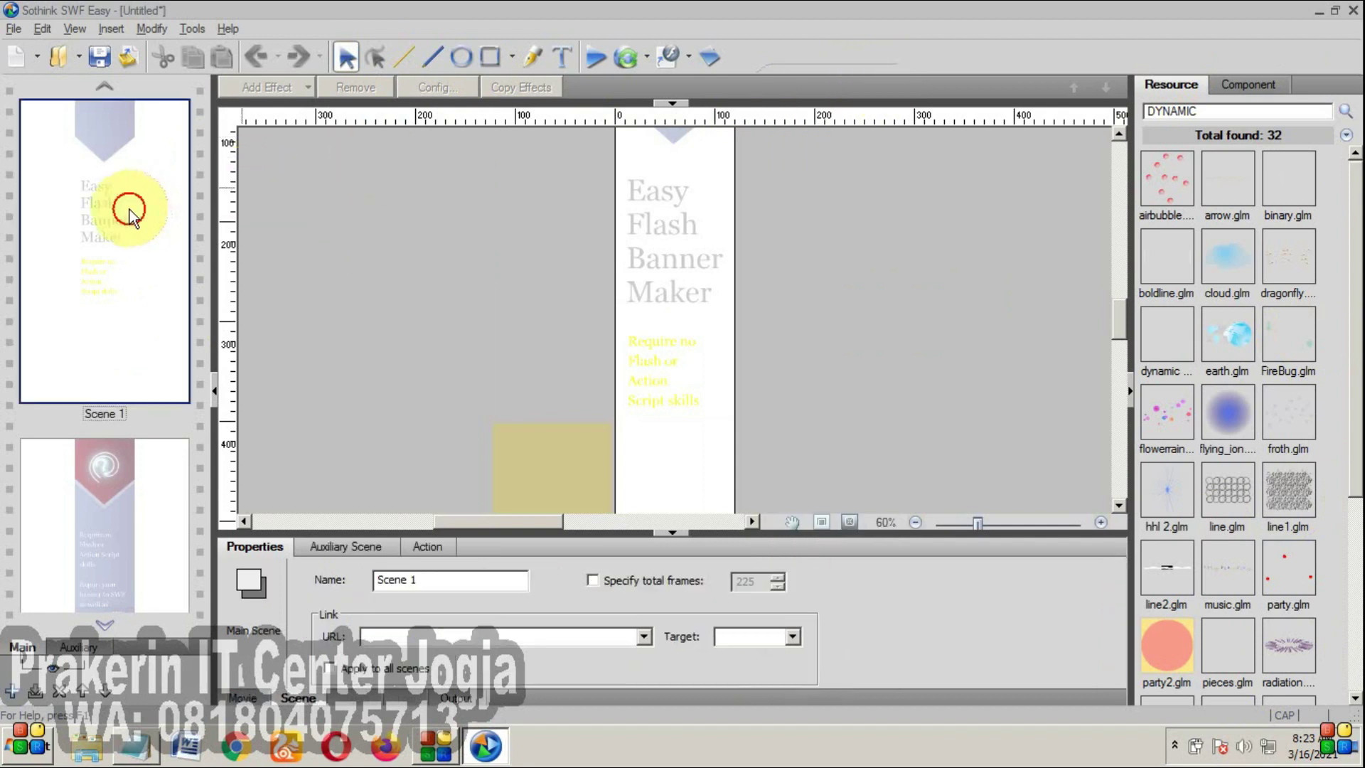
left_click(658, 264)
left_click(460, 244)
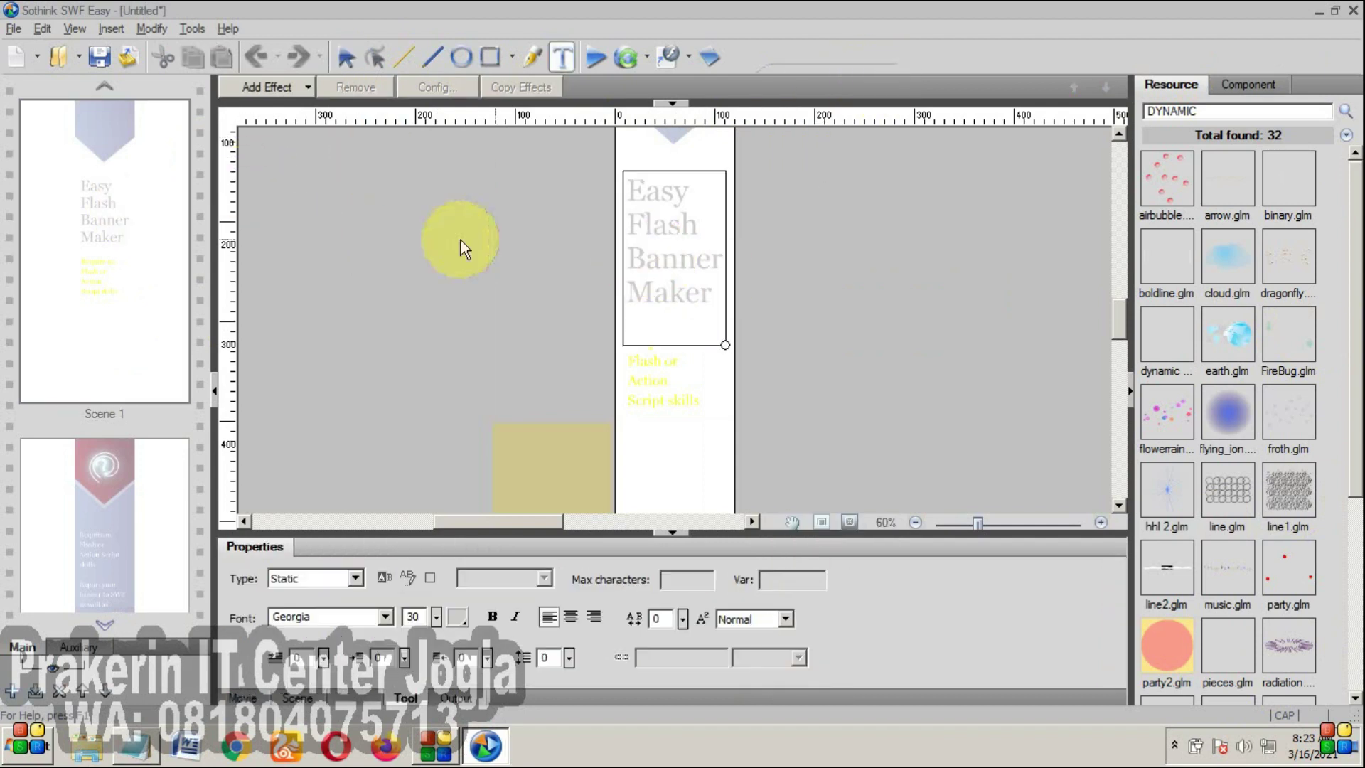
left_click(674, 341)
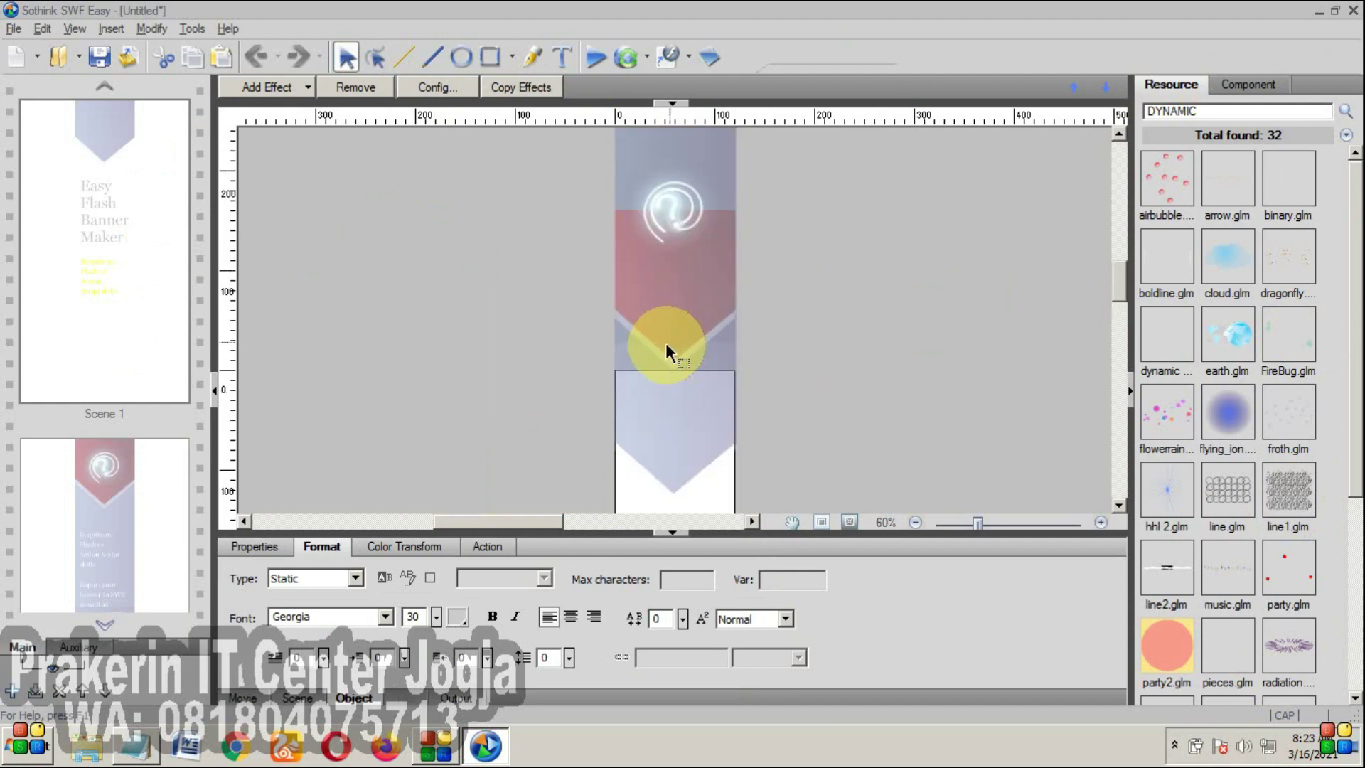
scroll(664, 343, "down", 3)
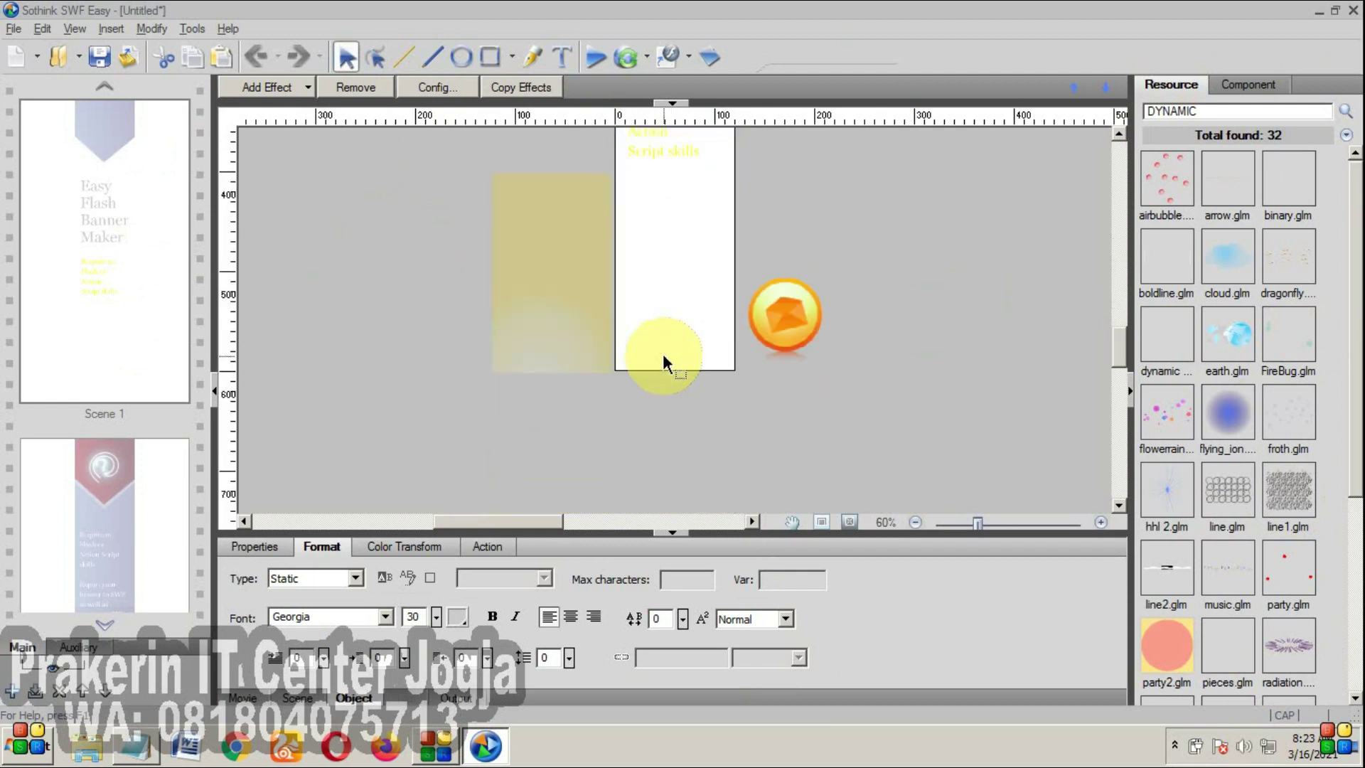
scroll(663, 423, "up", 3)
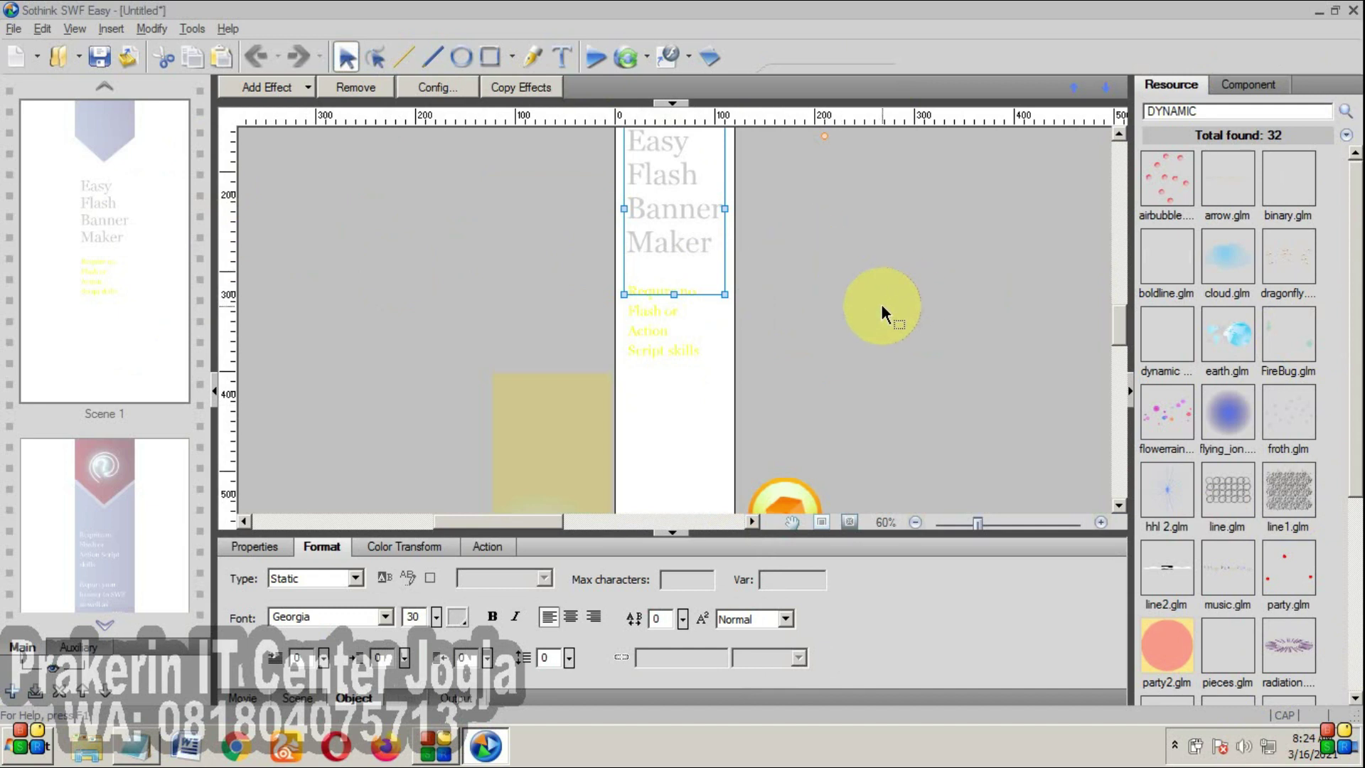
- Create a new blank document, discarding the unsaved changes to the vertical banner
left_click(16, 30)
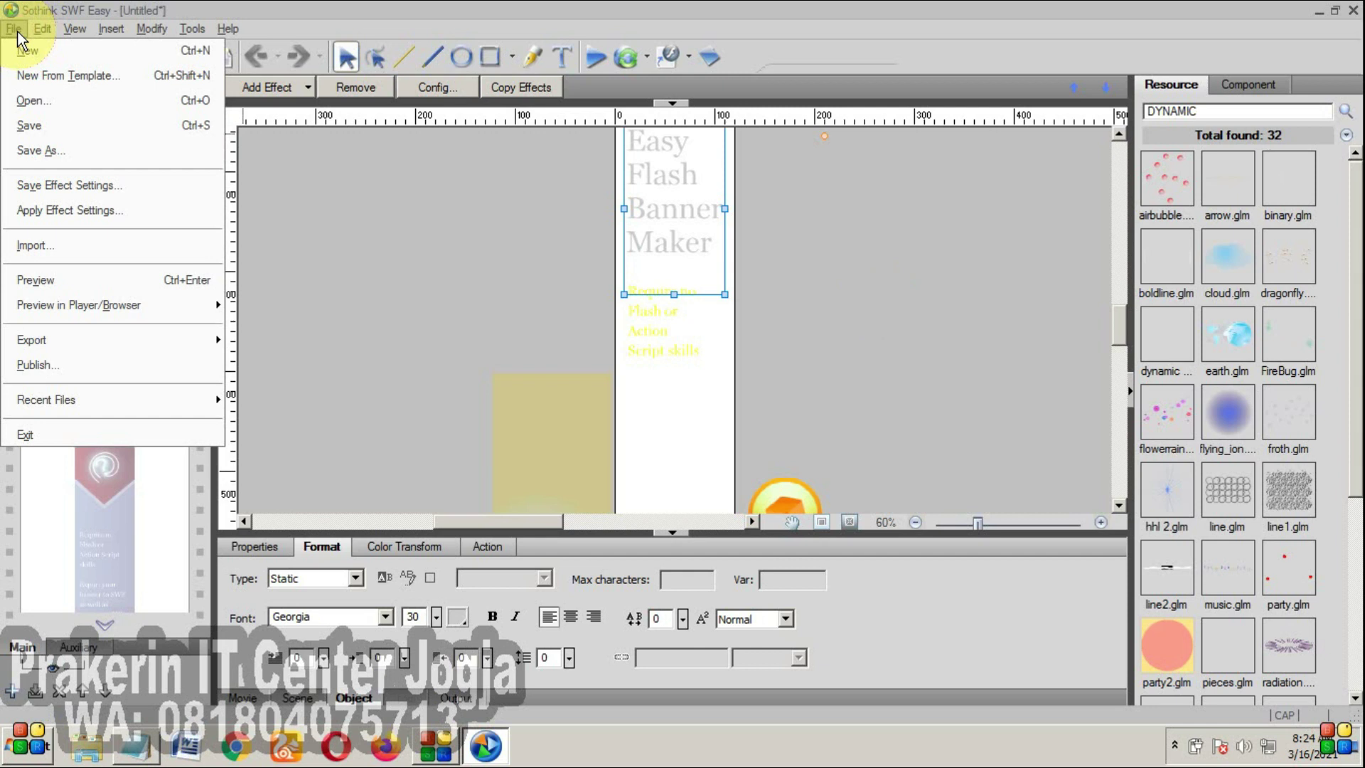
left_click(32, 74)
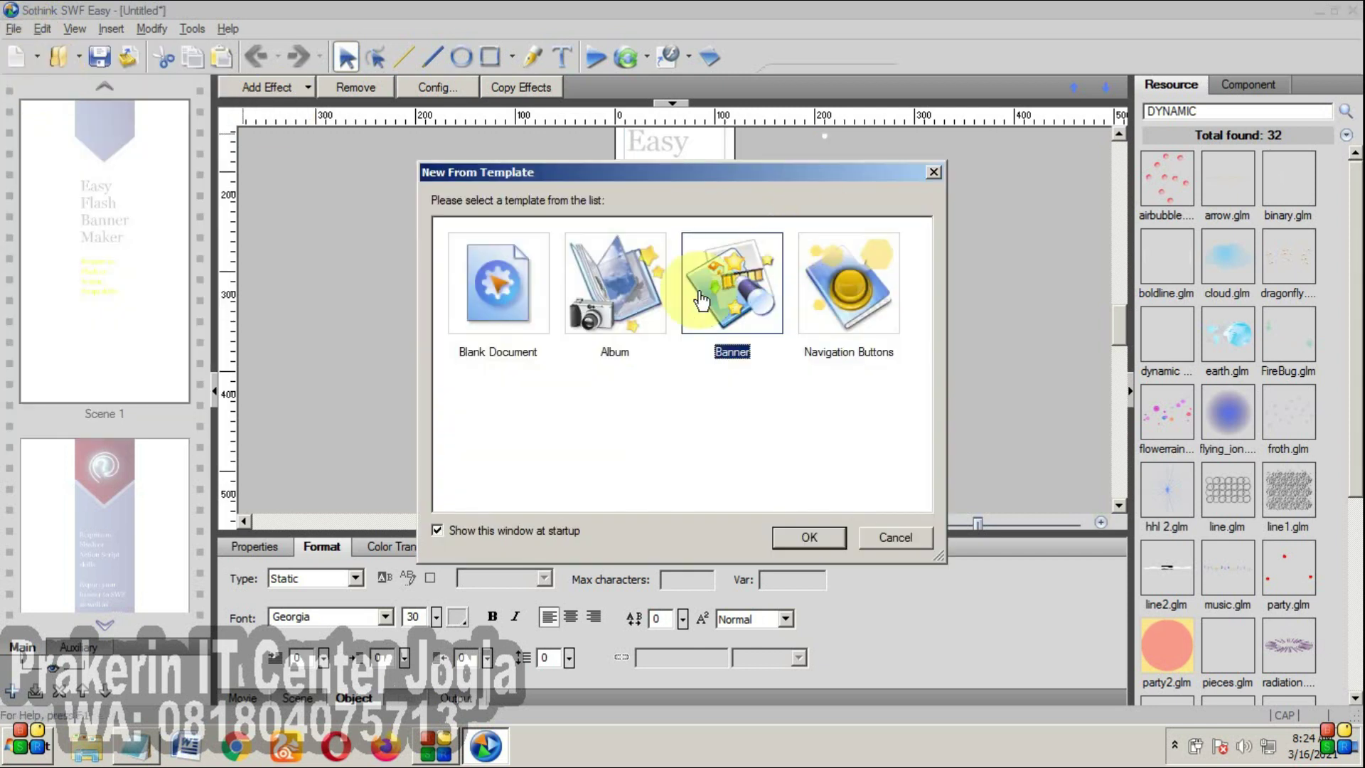
double_click(503, 295)
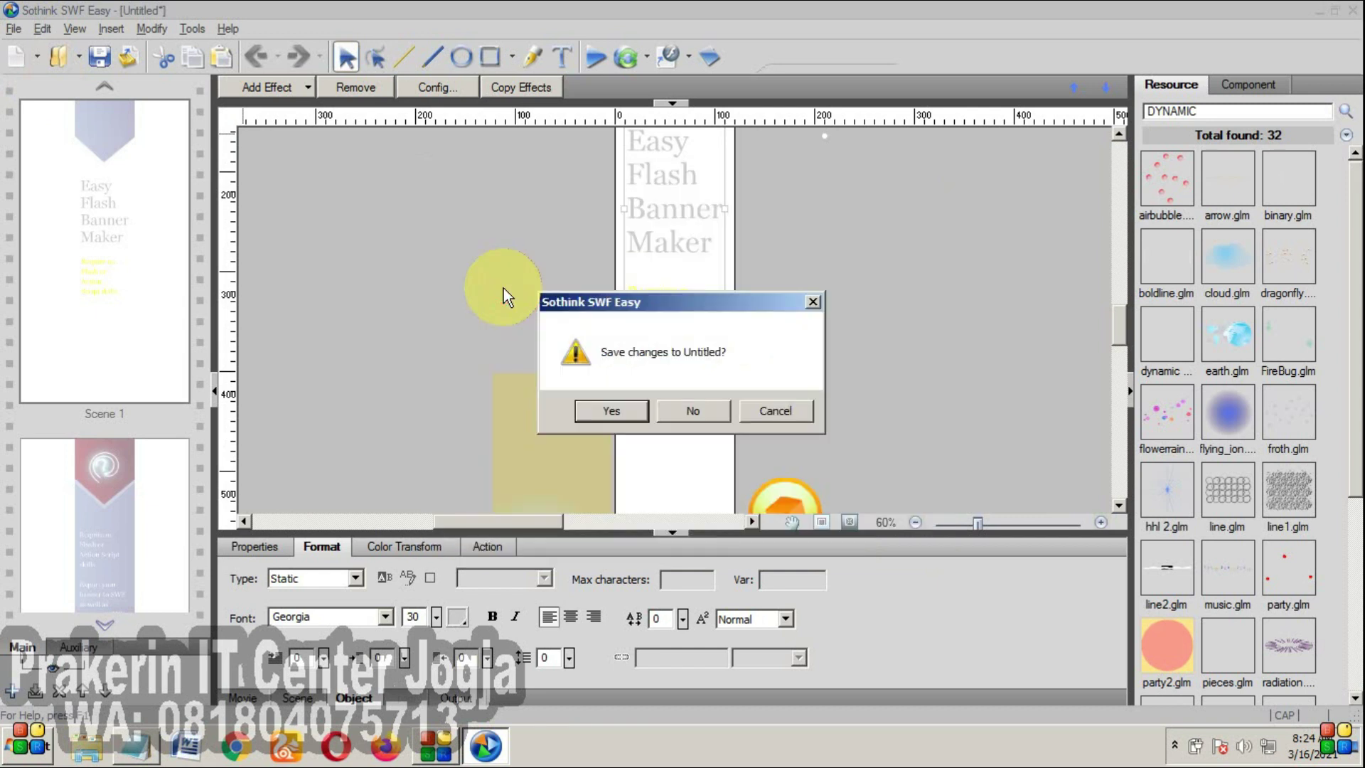
left_click(704, 410)
- Set the movie's width to 800 and its height to 600
left_click(406, 637)
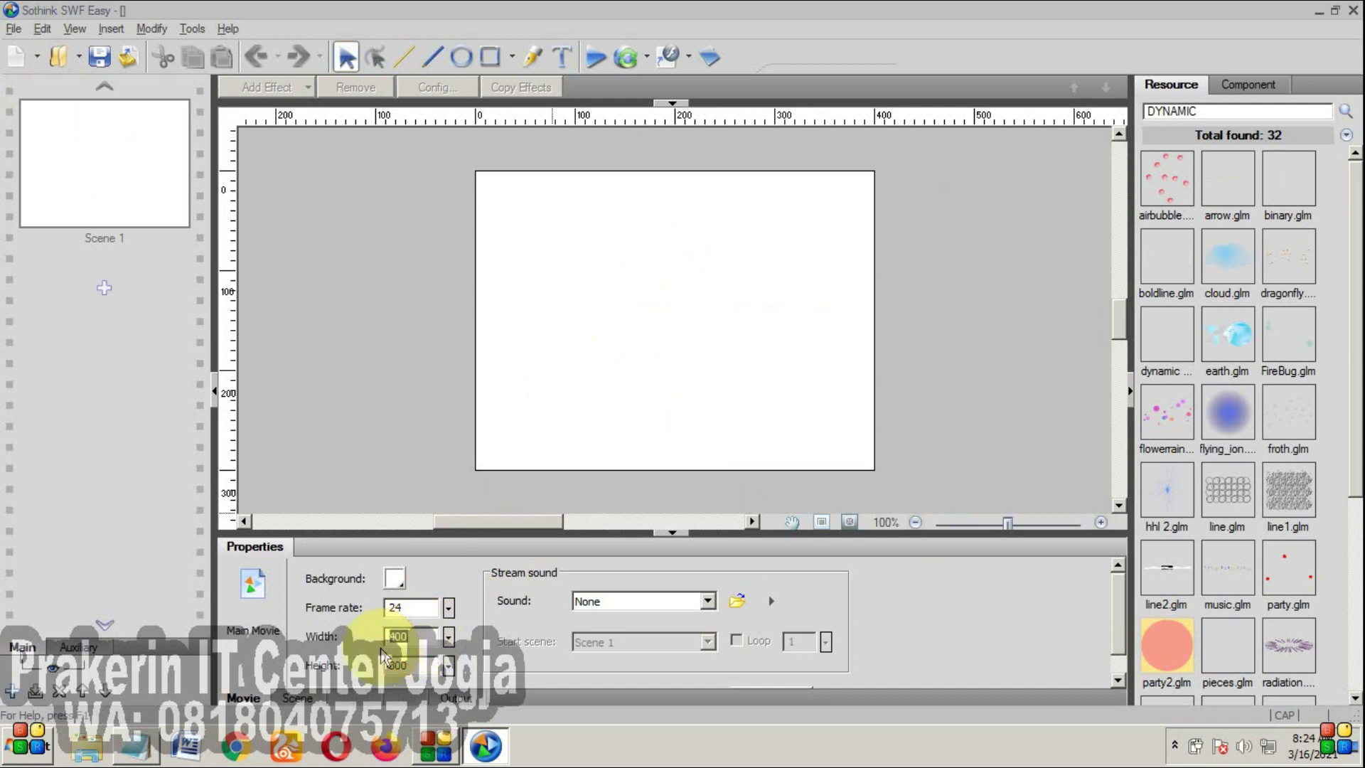
left_click(564, 395)
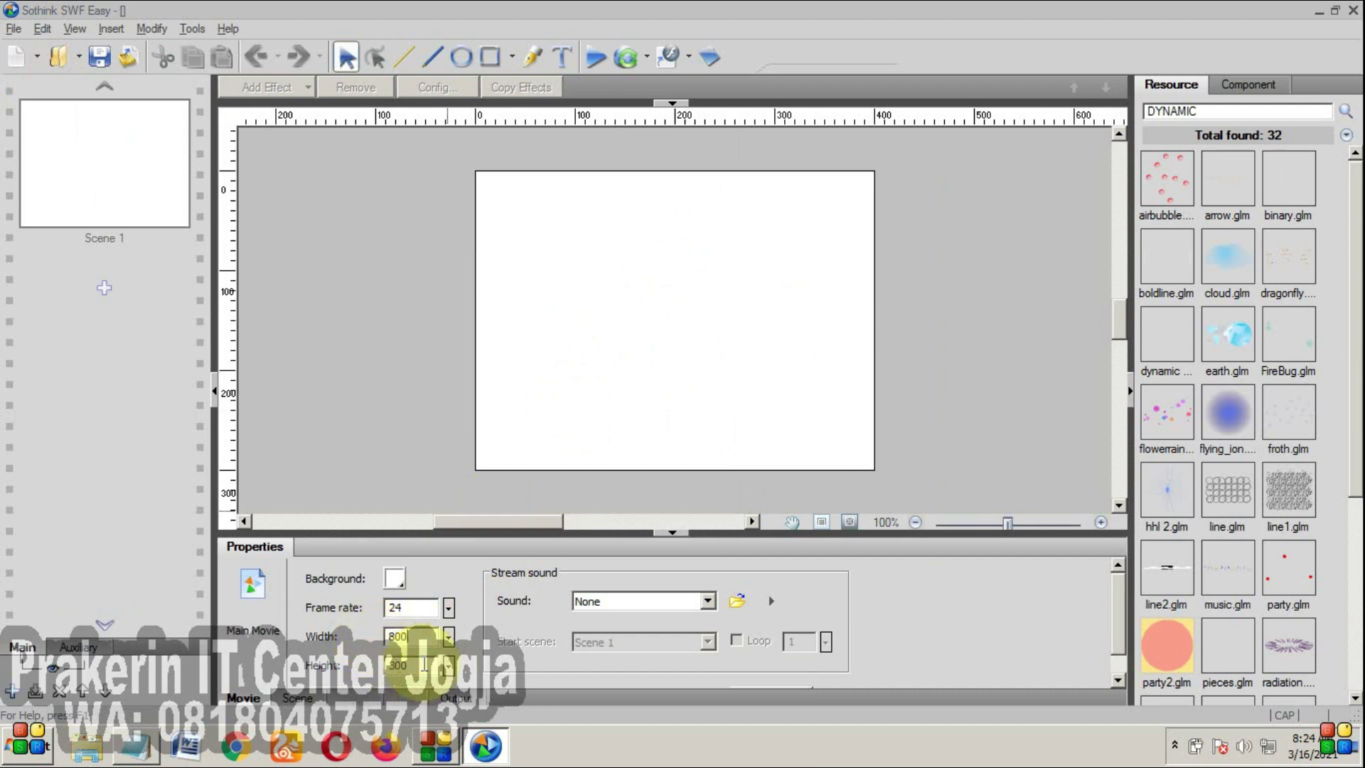
left_click_drag(424, 665, 345, 668)
type("600")
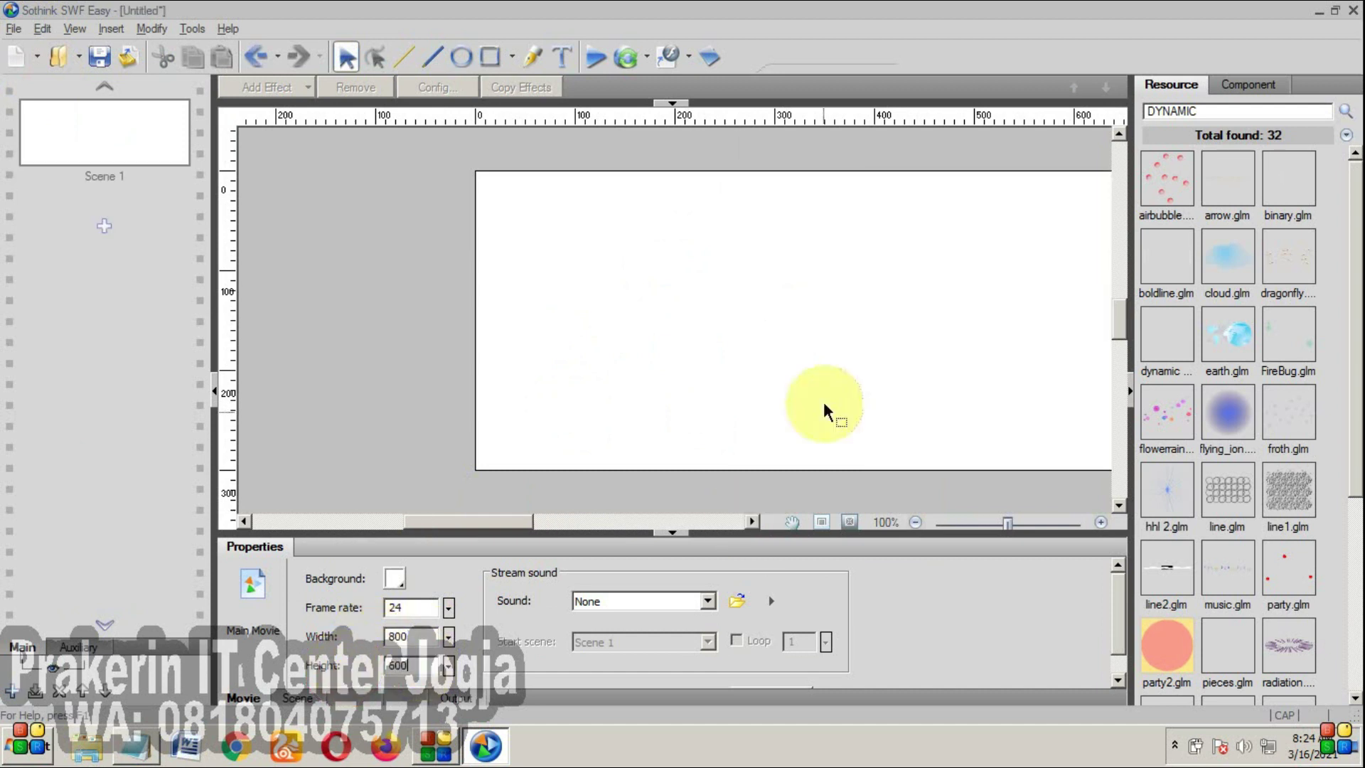
left_click(834, 319)
left_click(846, 521)
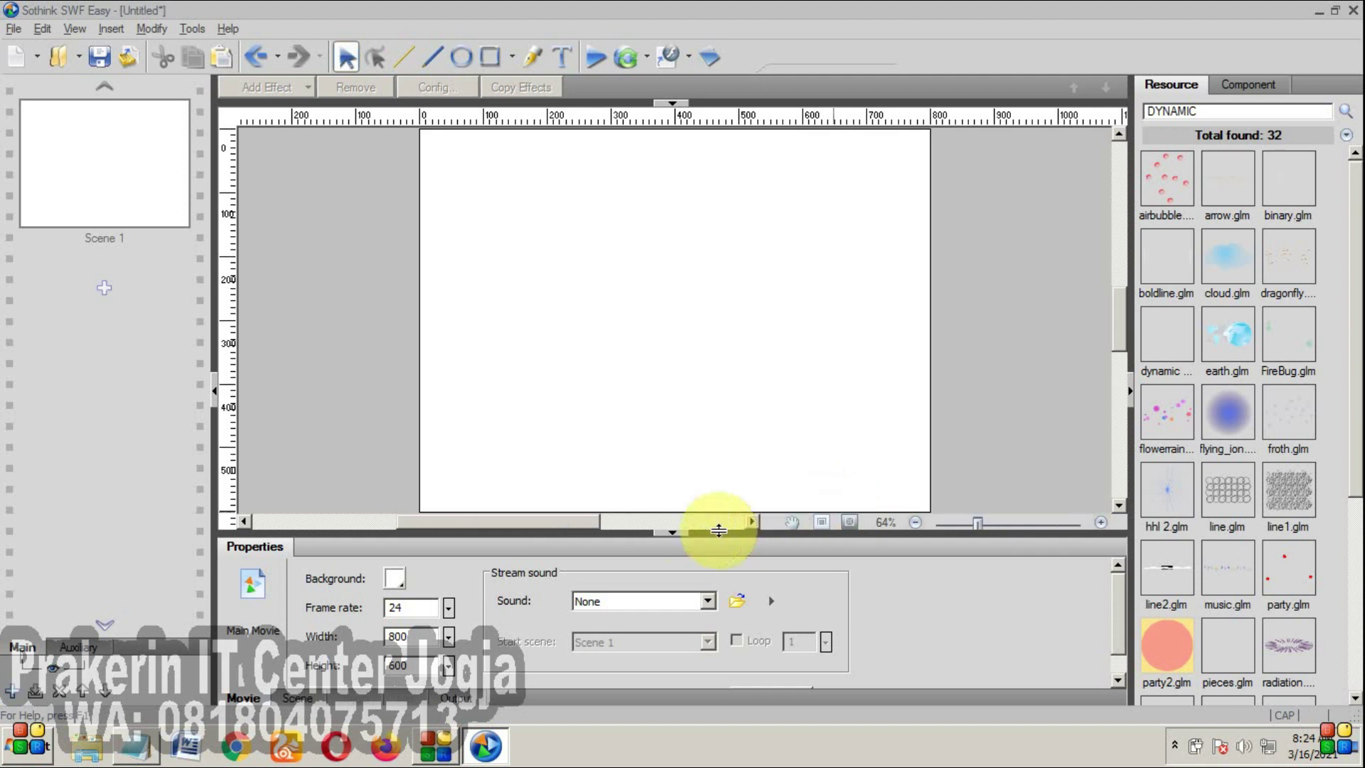
- Collapse the movie properties area and fit the whole canvas into the enlarged workspace
left_click(677, 532)
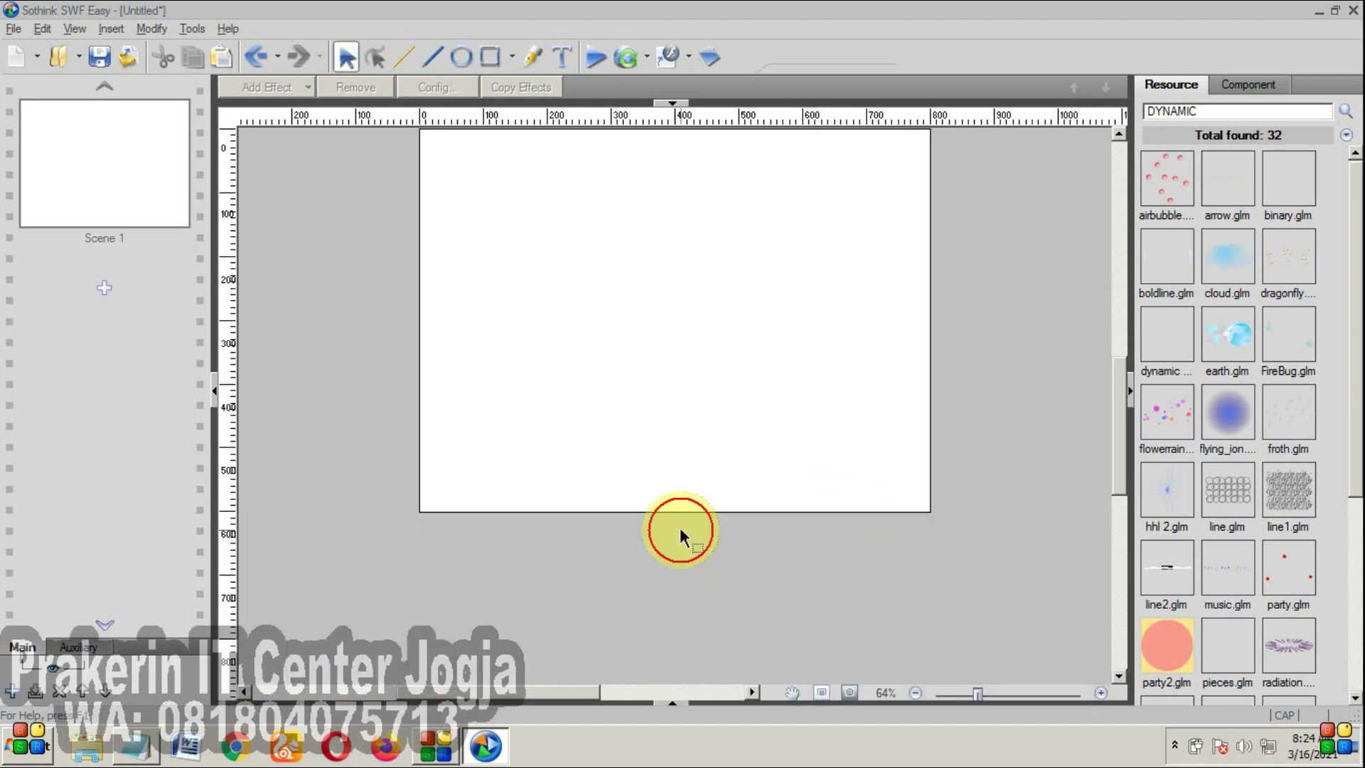
left_click(850, 693)
left_click(216, 395)
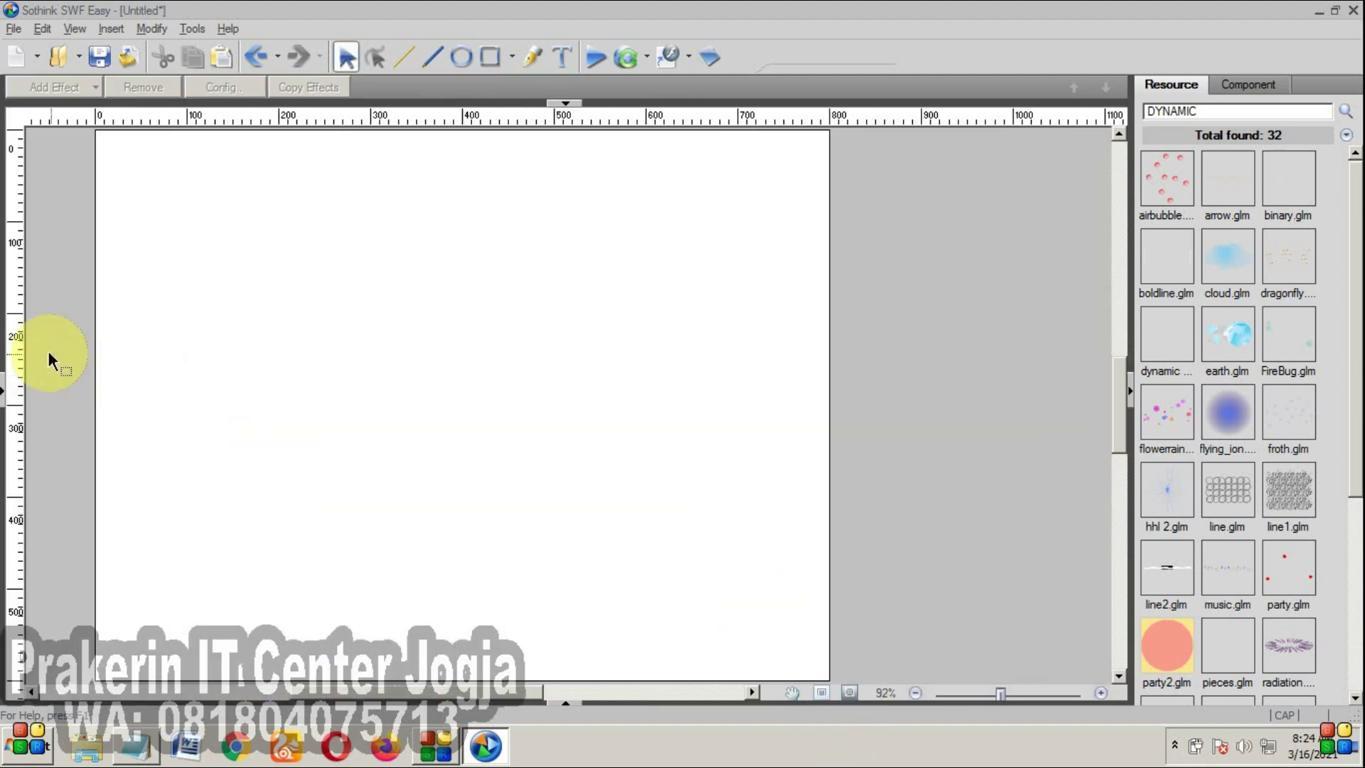
left_click(4, 393)
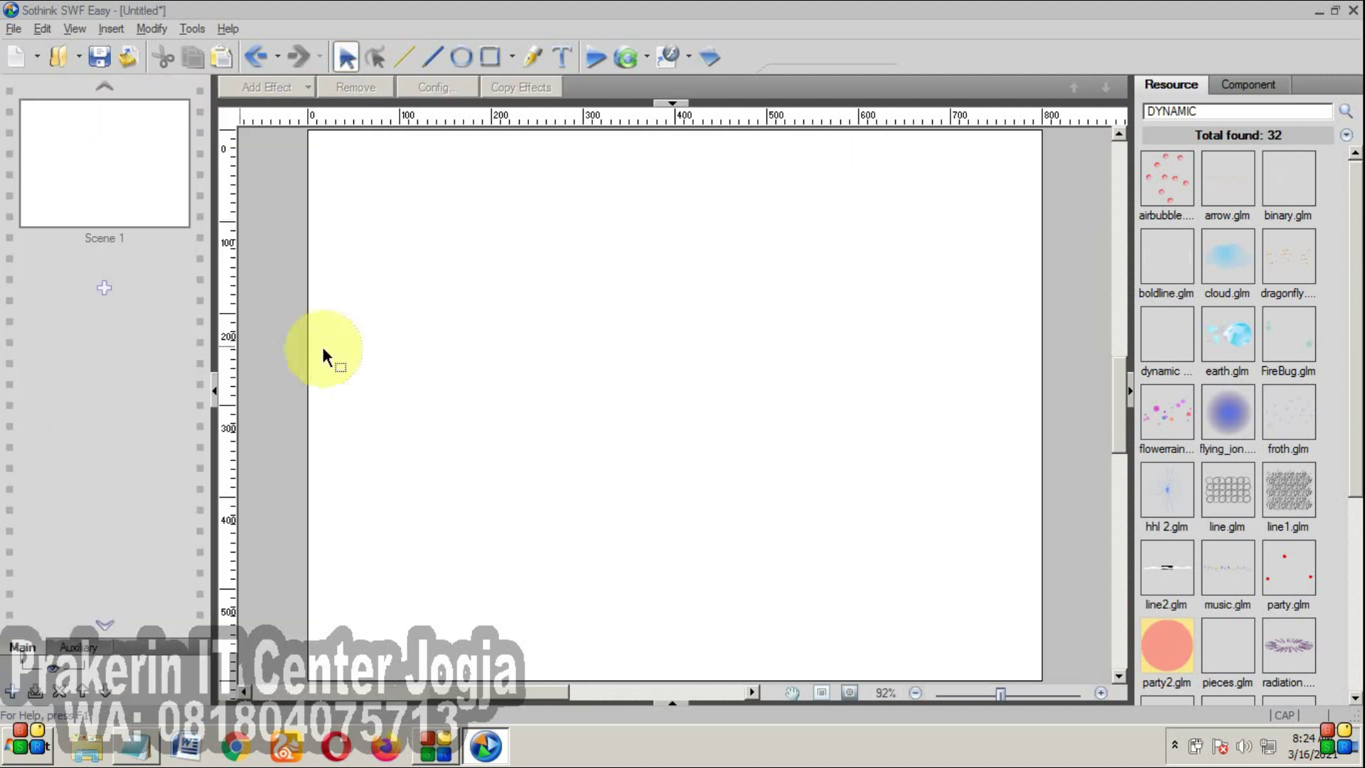
- Search the resource library for BUTTON
left_click(1133, 392)
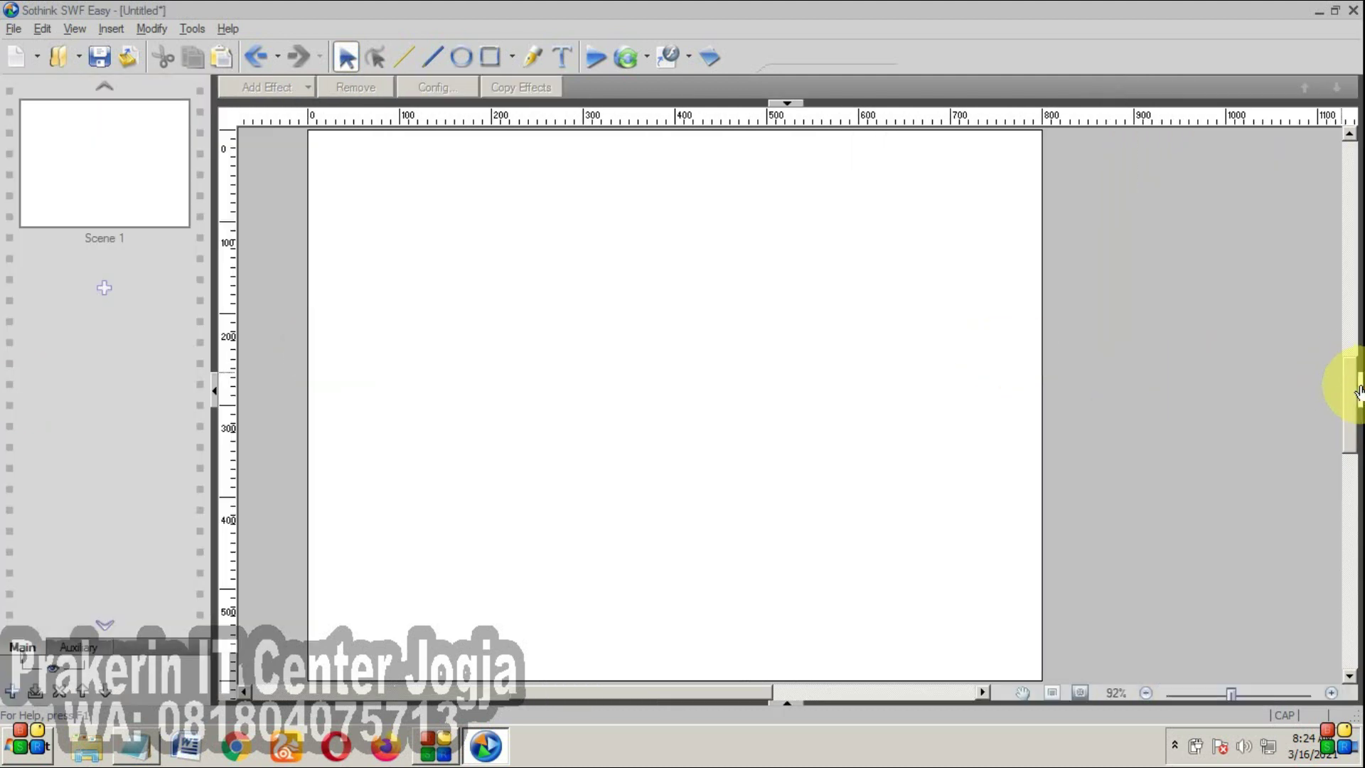
left_click(1359, 390)
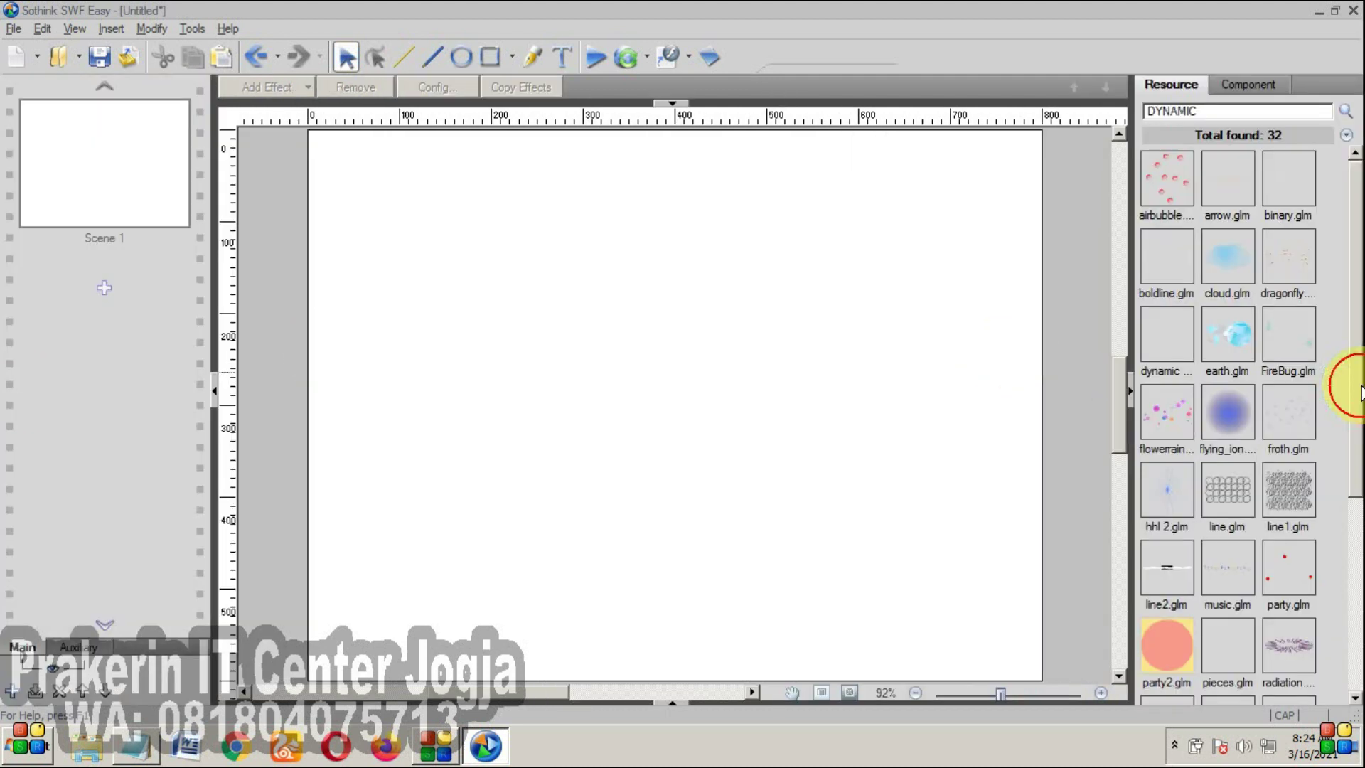
double_click(1211, 111)
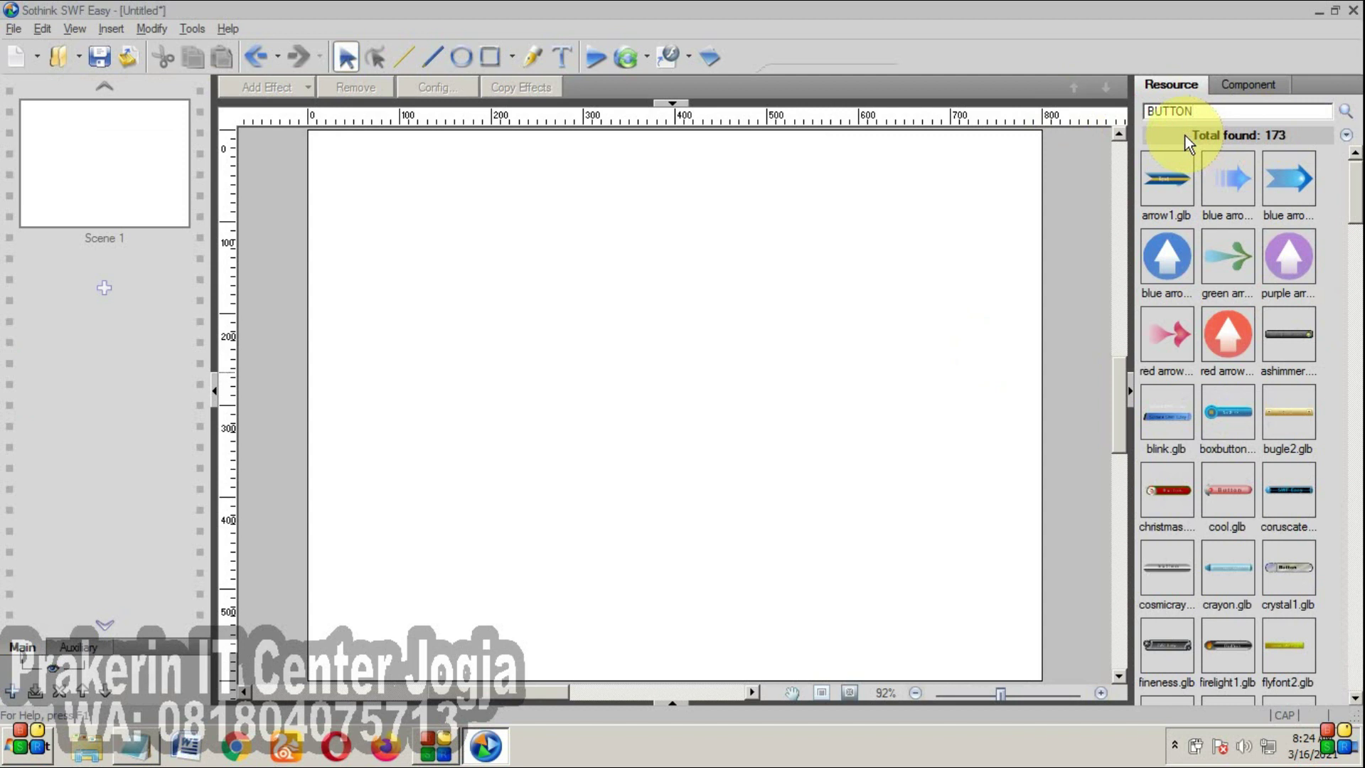
- Place the arrow1, blue arrow and dark grey "Sothink SWF Easy" buttons in a row along the canvas's upper edge
left_click_drag(1152, 186, 1070, 246)
left_click_drag(1160, 186, 390, 189)
left_click(1231, 186)
left_click_drag(1231, 186, 511, 181)
left_click_drag(1282, 254, 629, 186)
left_click_drag(1290, 328, 697, 170)
- Add the blue boxbutton, red cool, pink Heart Beat, gold football and black firelight1 buttons to the canvas below the first row
left_click_drag(1233, 414, 886, 208)
left_click_drag(1230, 489, 895, 265)
scroll(1327, 473, "down", 2)
left_click_drag(1228, 567, 897, 344)
left_click_drag(1050, 343, 1030, 344)
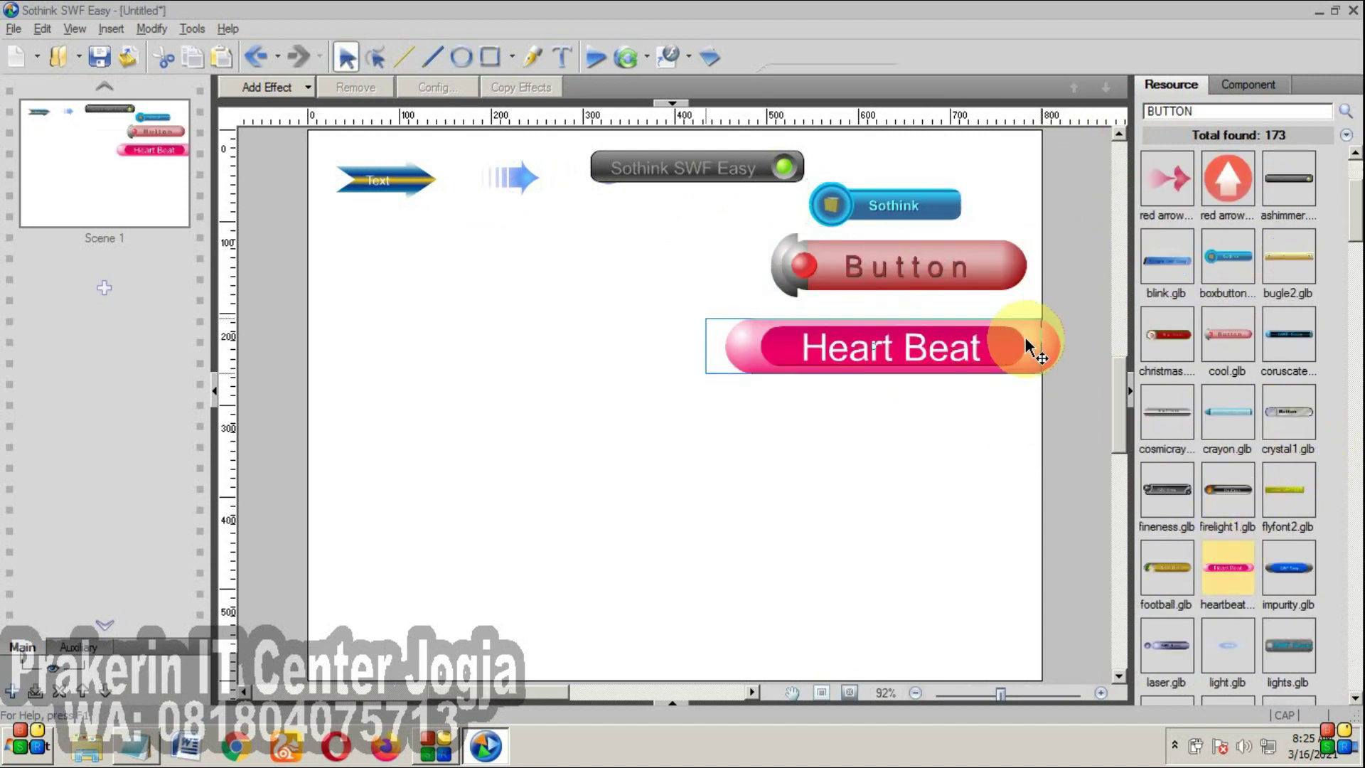
left_click_drag(1174, 577, 873, 432)
left_click_drag(1227, 489, 592, 249)
- Add the white ball, round blue ball2, purple snowman and mouse buttons to the free areas of the canvas
scroll(1280, 536, "down", 10)
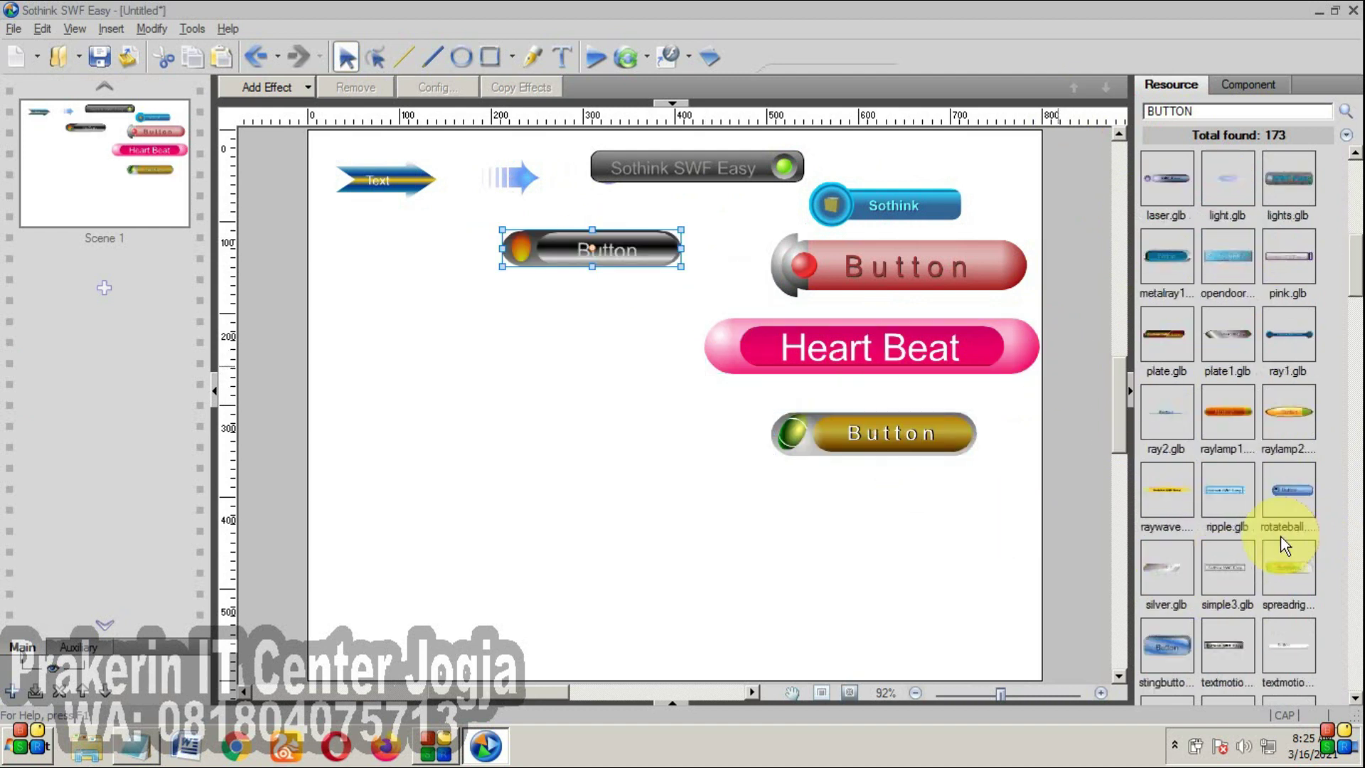
scroll(1280, 561, "down", 1)
left_click_drag(1235, 578, 520, 350)
left_click_drag(1179, 643, 924, 558)
scroll(1237, 575, "down", 2)
left_click_drag(1292, 639, 635, 411)
left_click_drag(1220, 639, 385, 402)
- Add the flaming red "Sothink SWF Easy", metallic sheetiron and heart "SWF Easy" buttons across the lower part of the canvas
scroll(1322, 568, "down", 5)
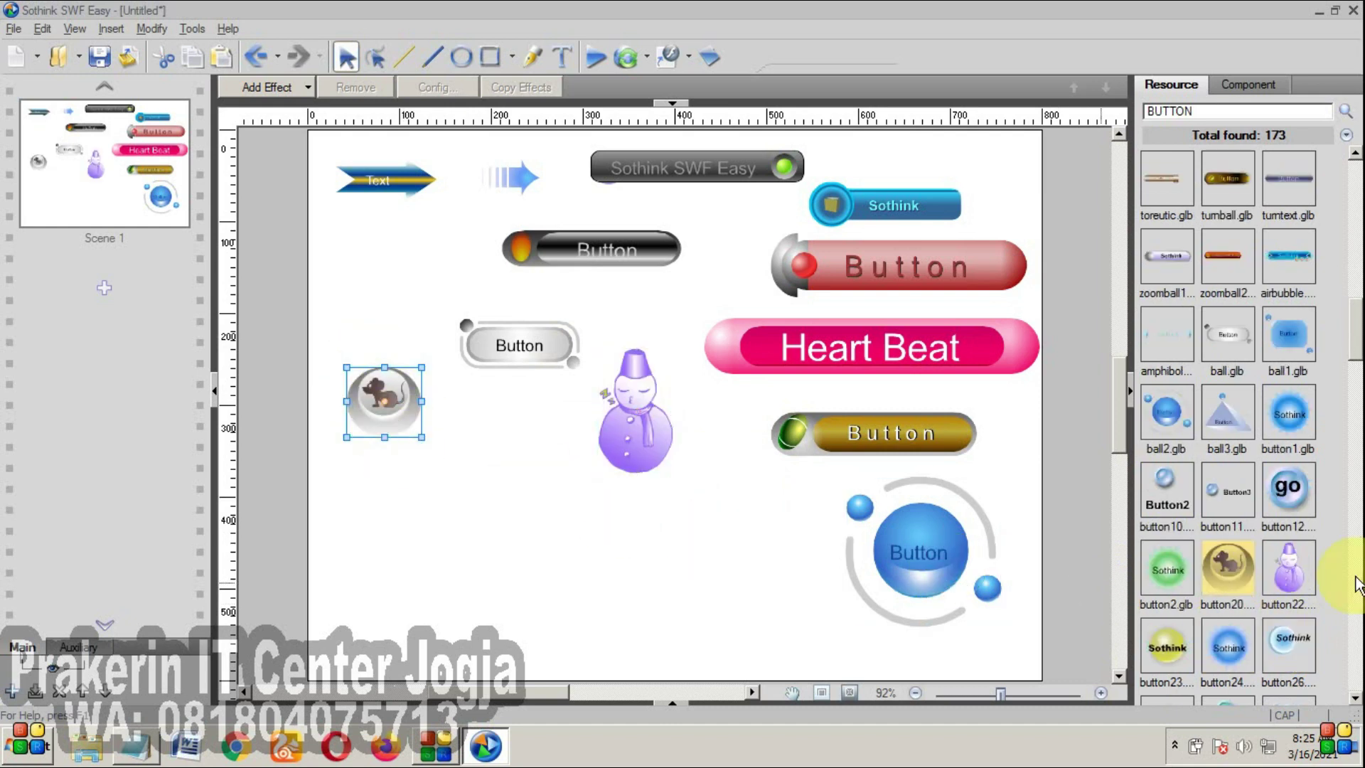
left_click_drag(1283, 488, 696, 519)
scroll(1348, 604, "down", 2)
left_click_drag(1288, 490, 728, 601)
scroll(1240, 557, "down", 3)
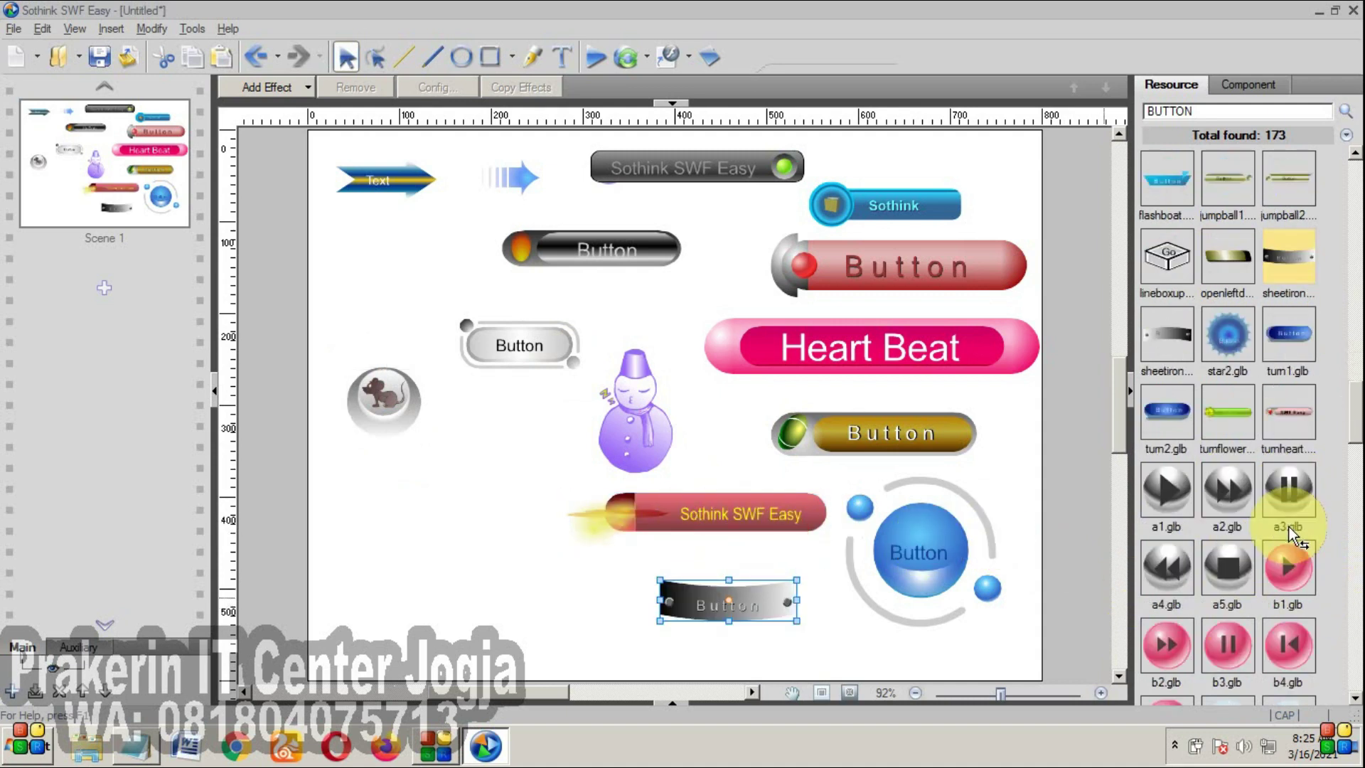
left_click_drag(1285, 416, 440, 580)
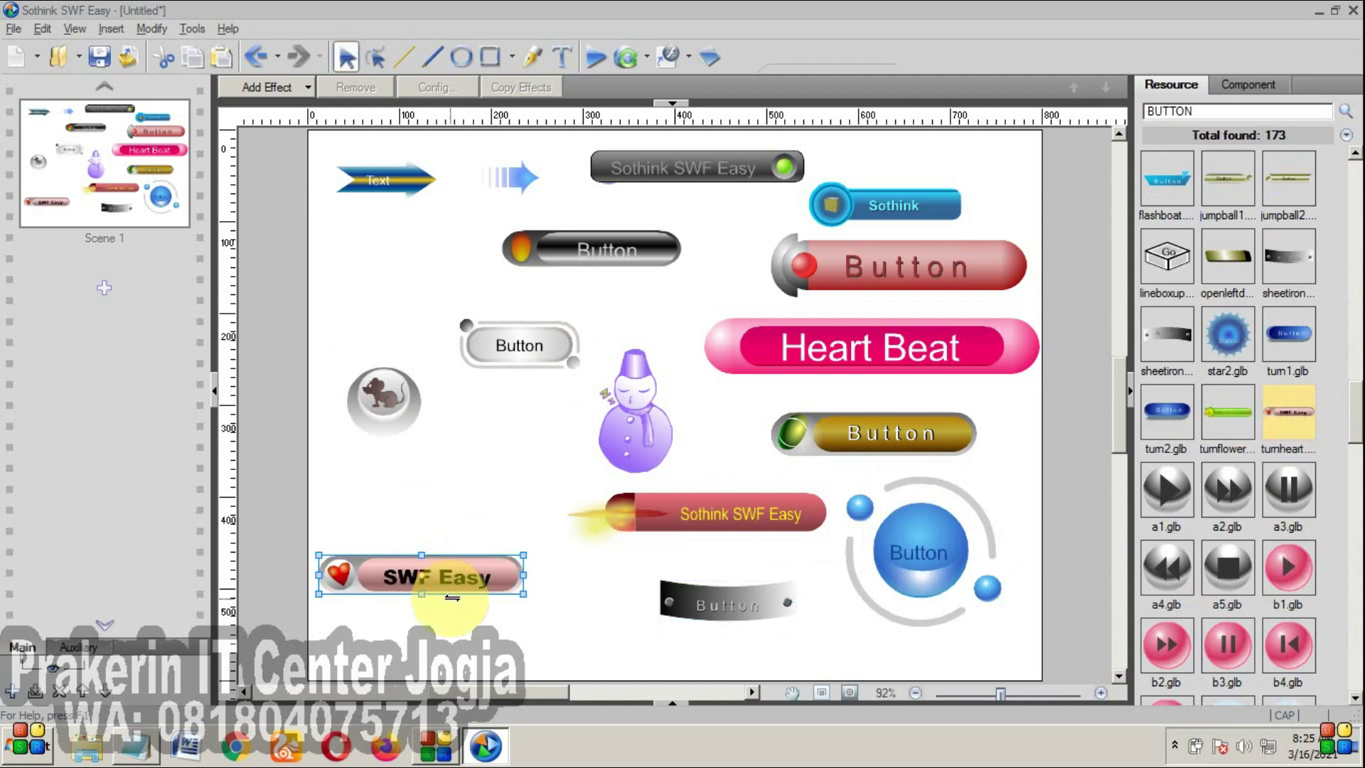
- Preview the movie full screen, test the snowman, round blue, metallic and other buttons, and close the preview
left_click(595, 56)
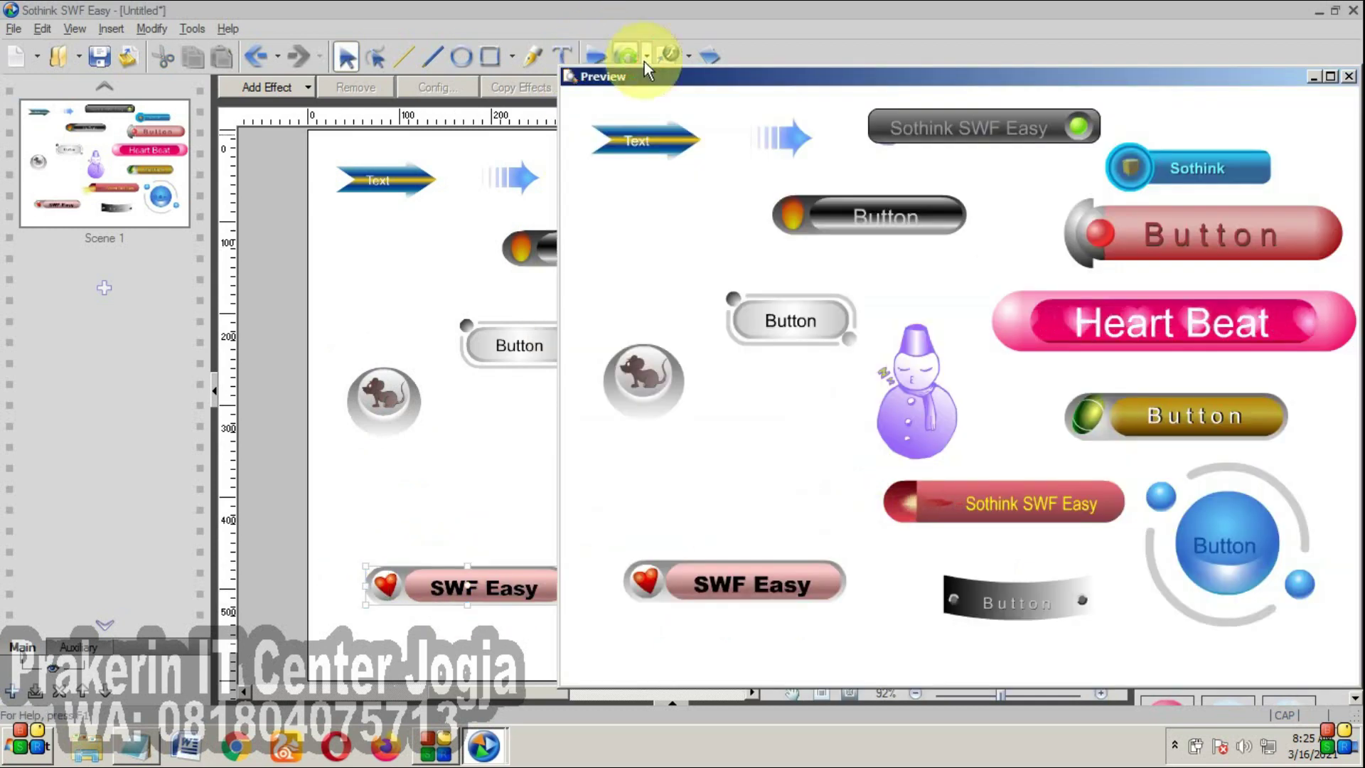
left_click(1330, 76)
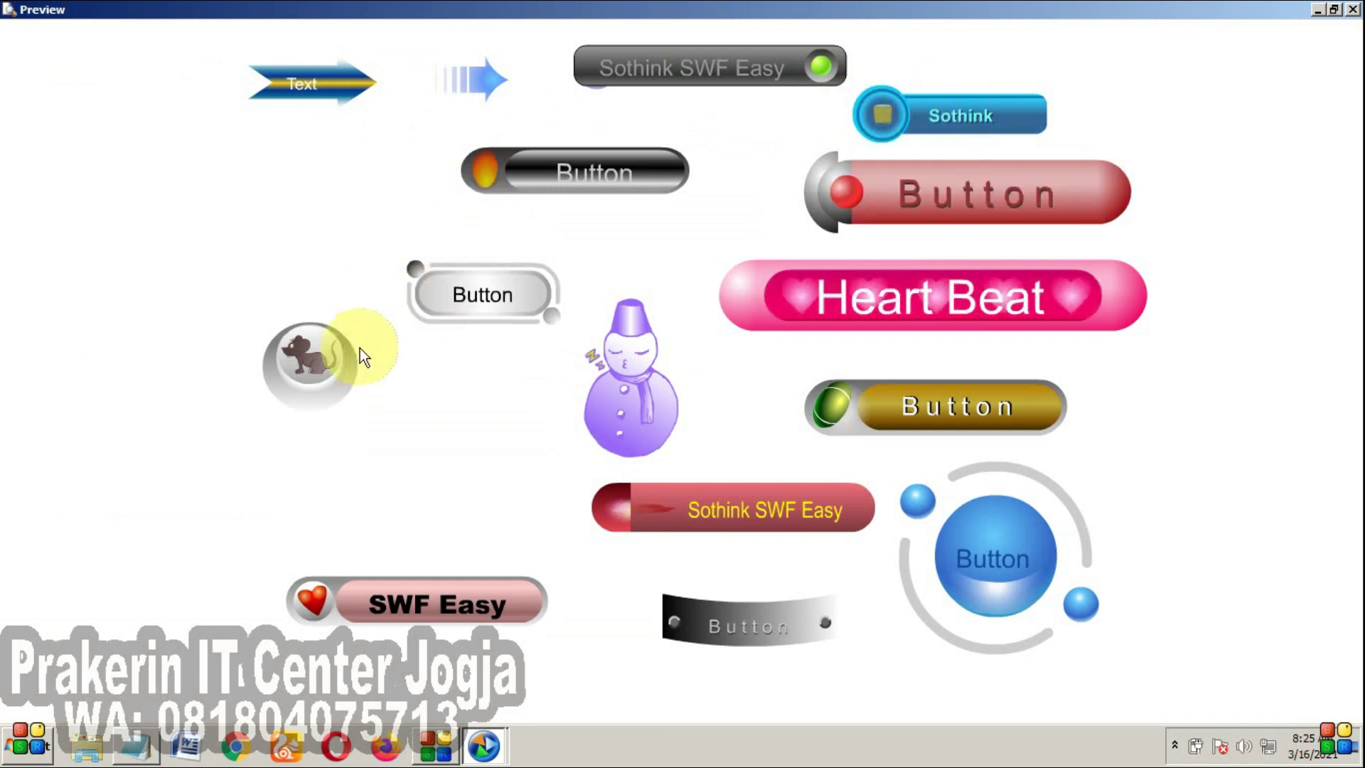
left_click(626, 405)
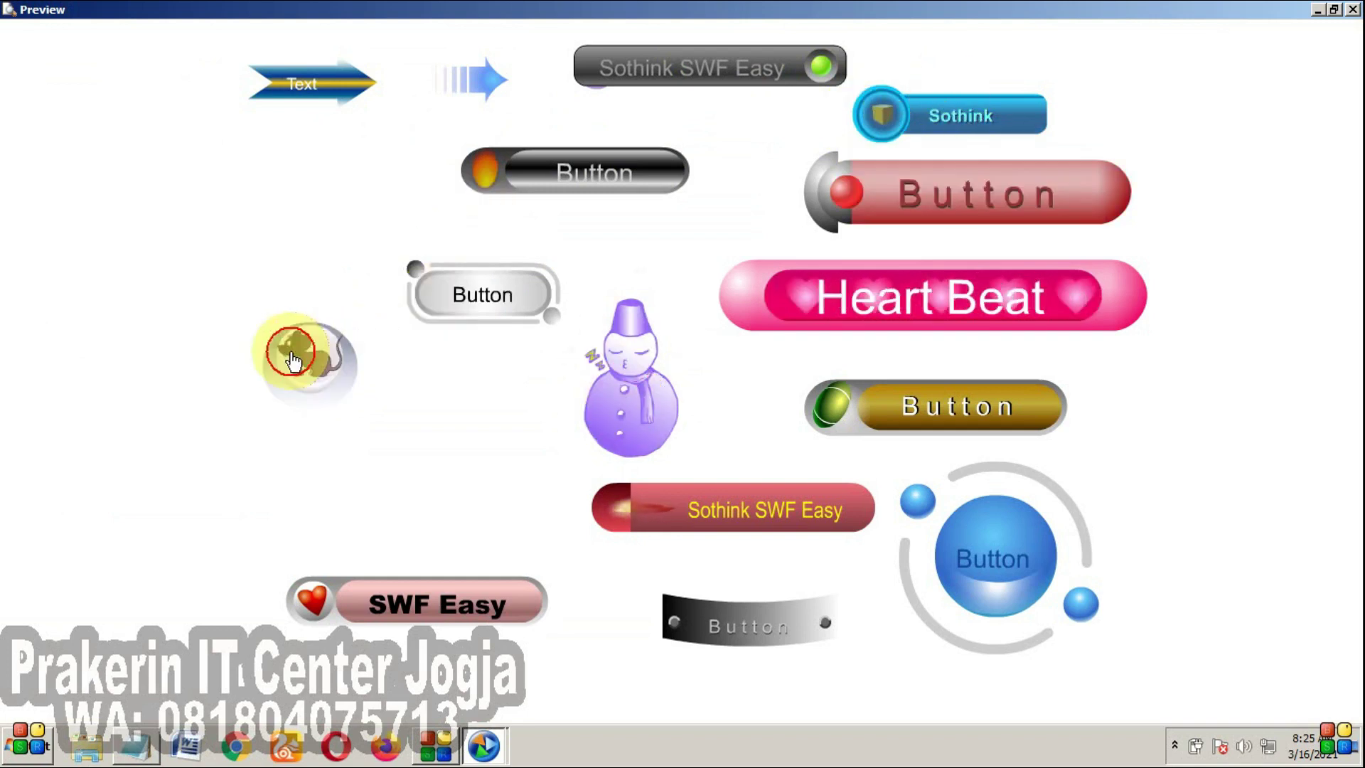
left_click(963, 560)
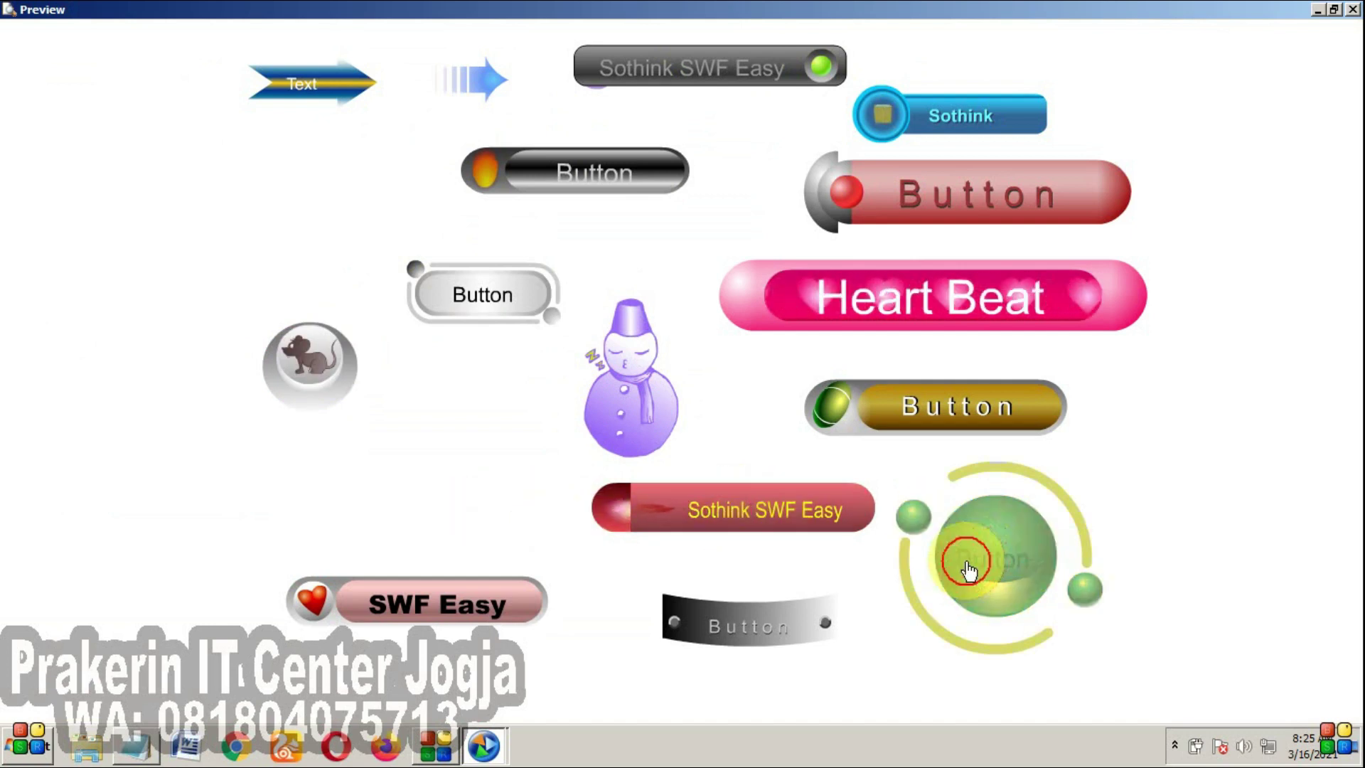
left_click(758, 623)
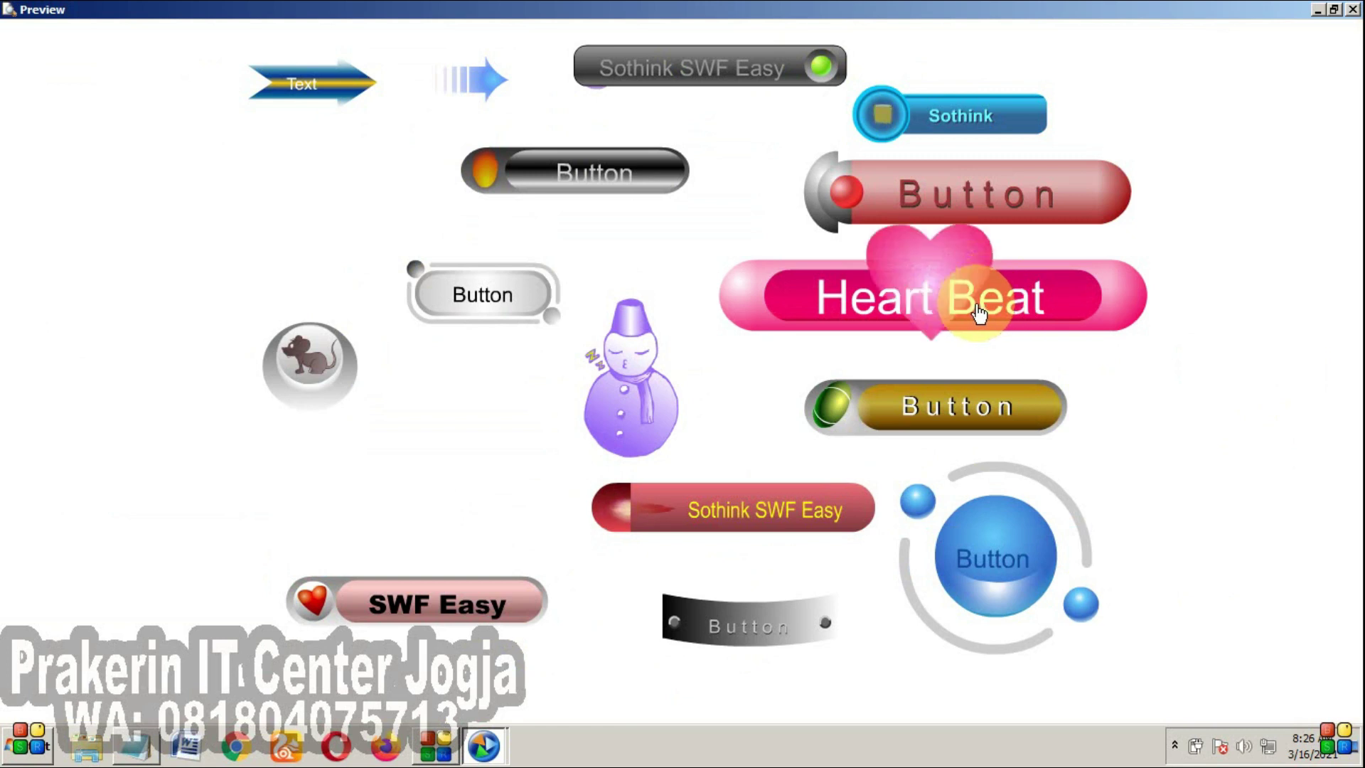
left_click(1353, 9)
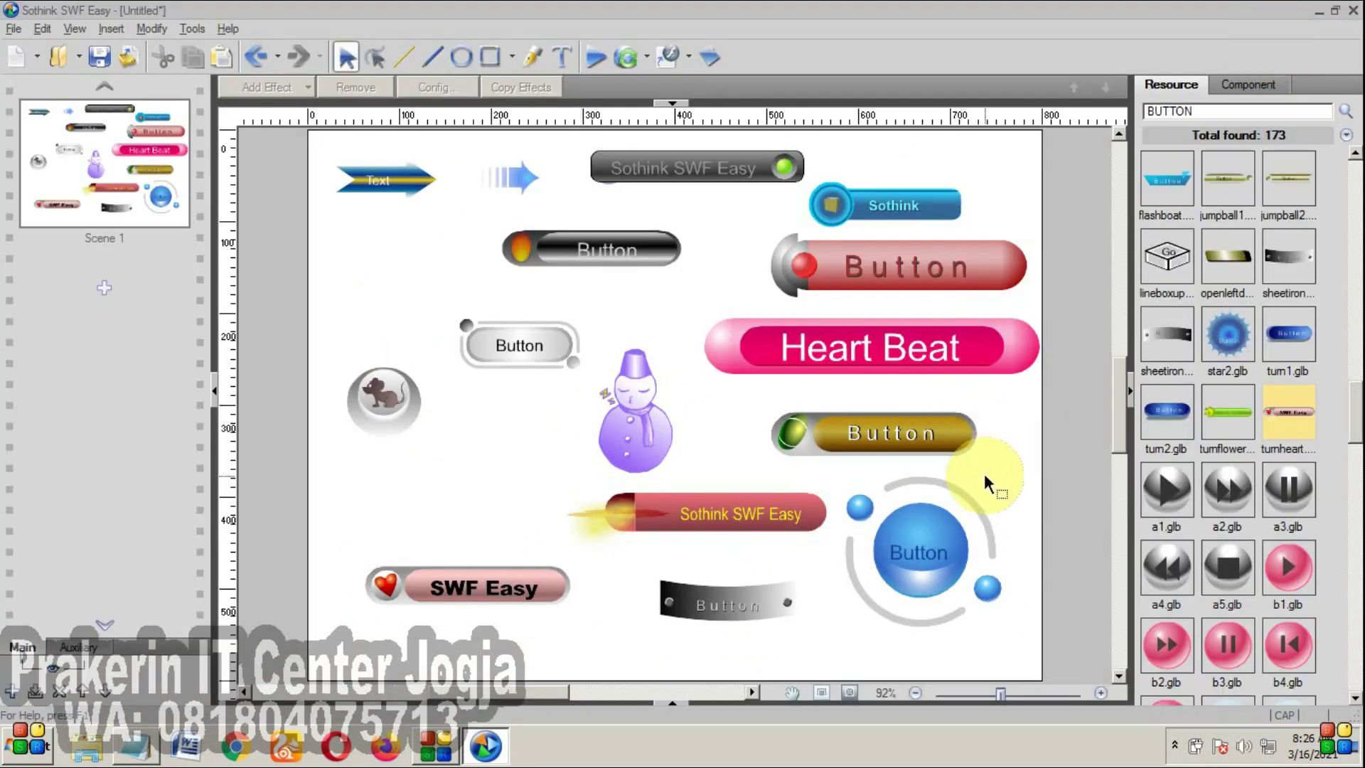
- Delete all the sample buttons from Scene 1, and try out a heart "SWF Easy" button before removing it too
key("ctrl+a")
key("Delete")
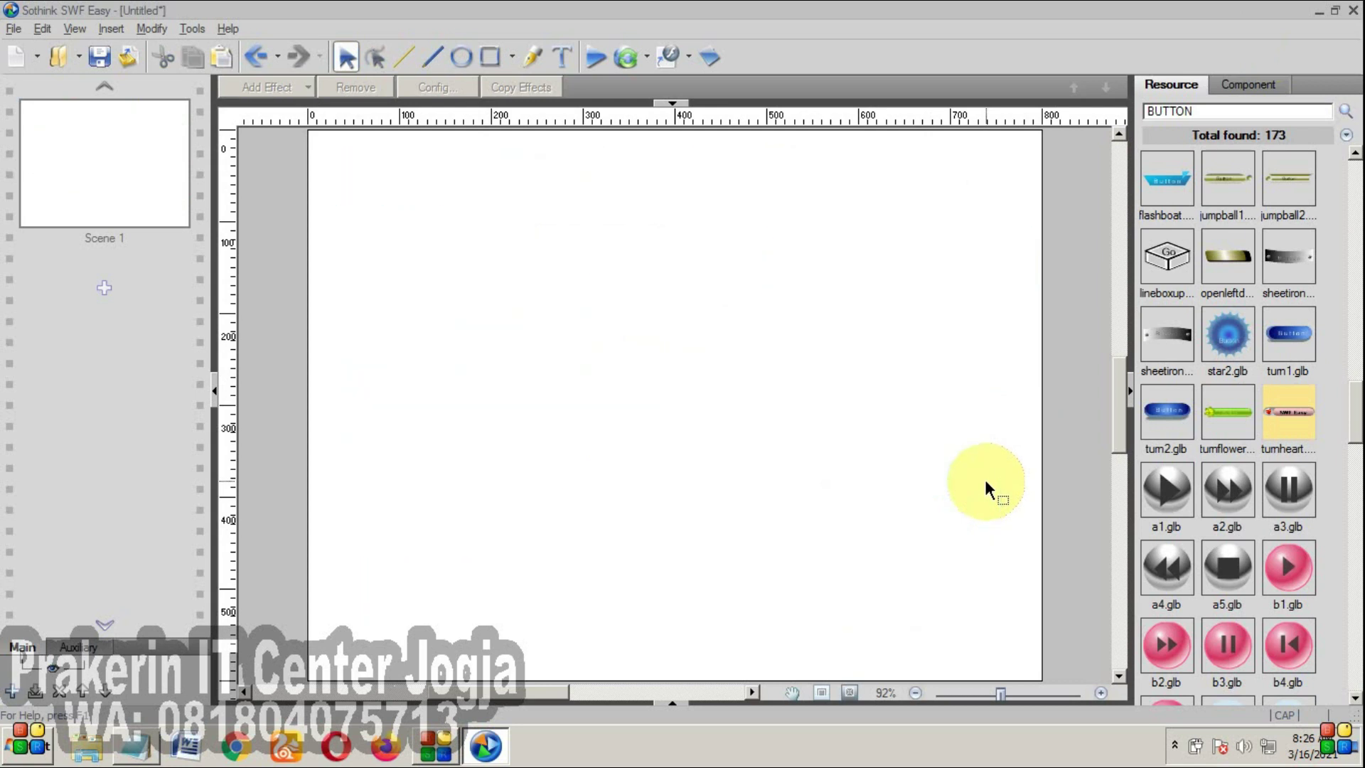
left_click_drag(1285, 415, 457, 265)
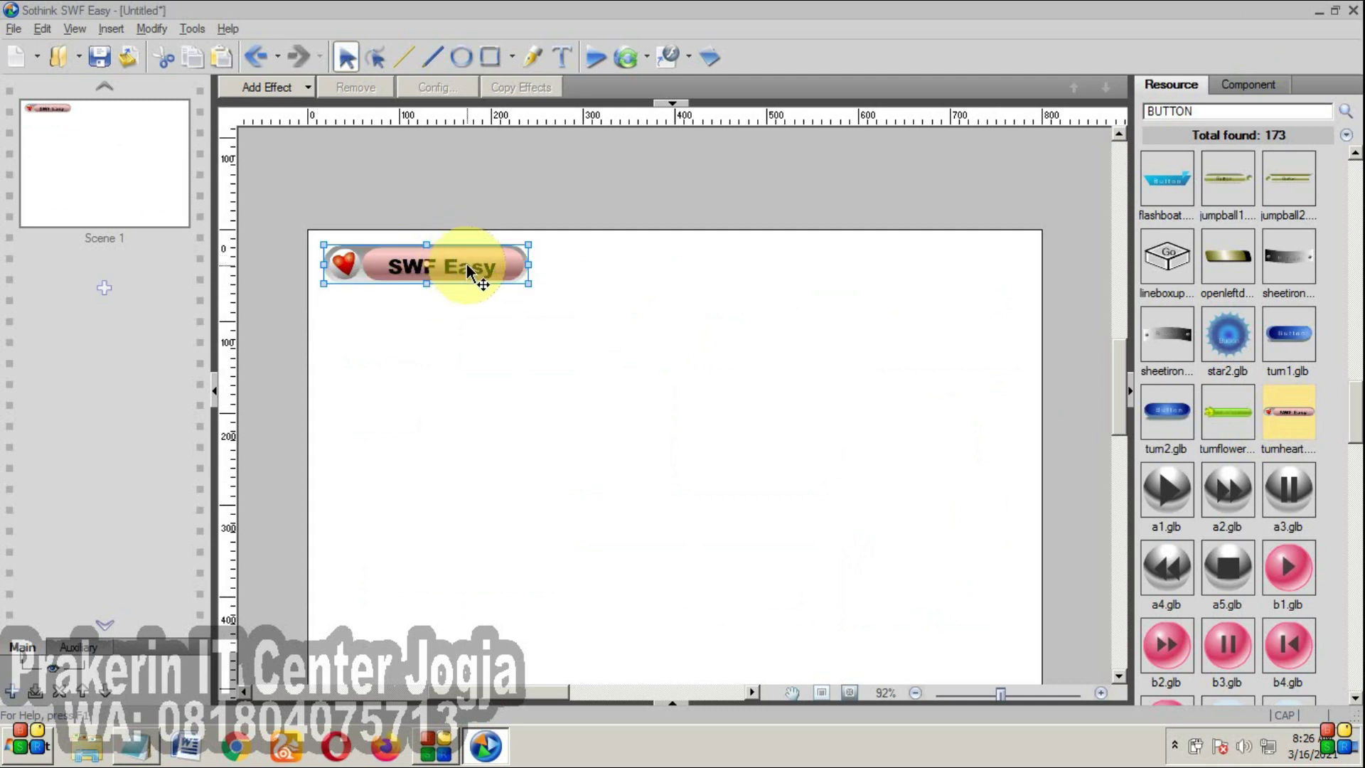
key("Delete")
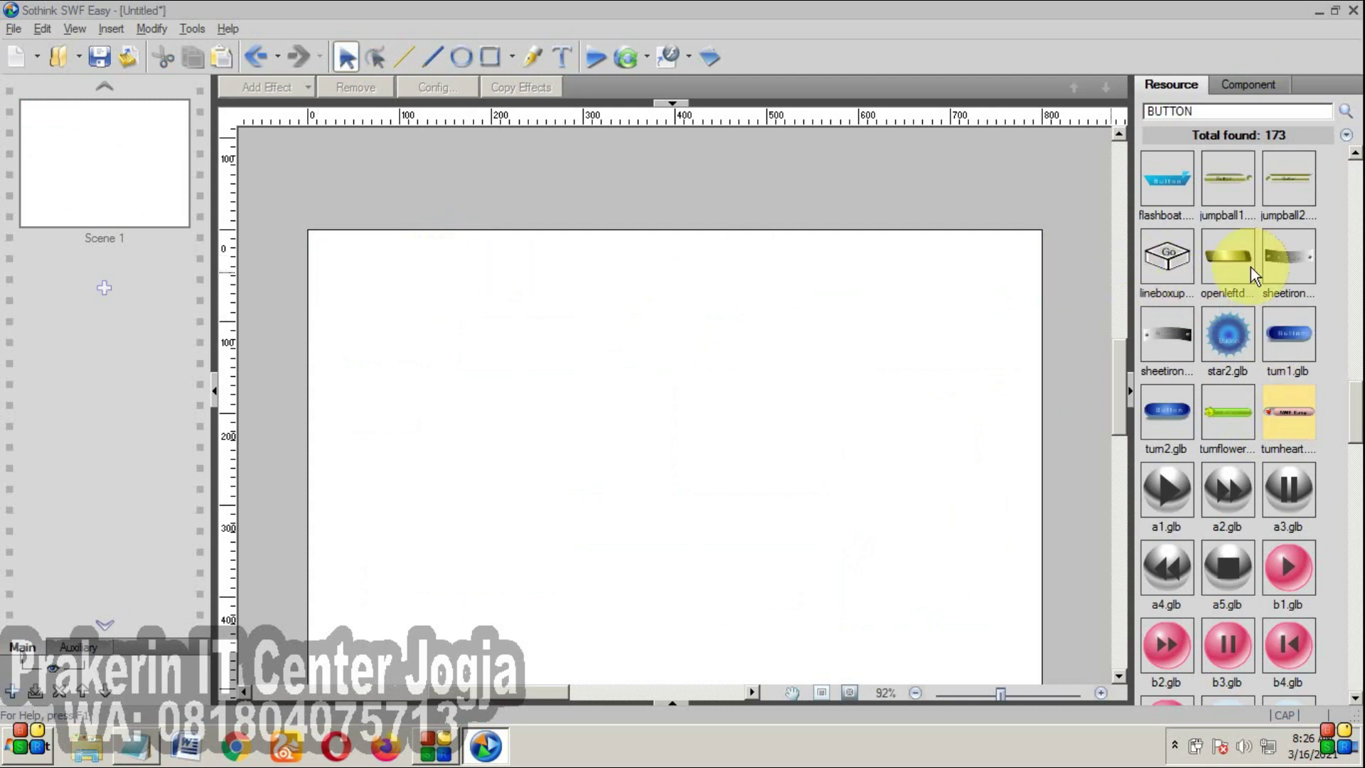
- Place the blue airbubble button in the canvas's upper-left corner and change its text to "home"
scroll(1250, 266, "up", 5)
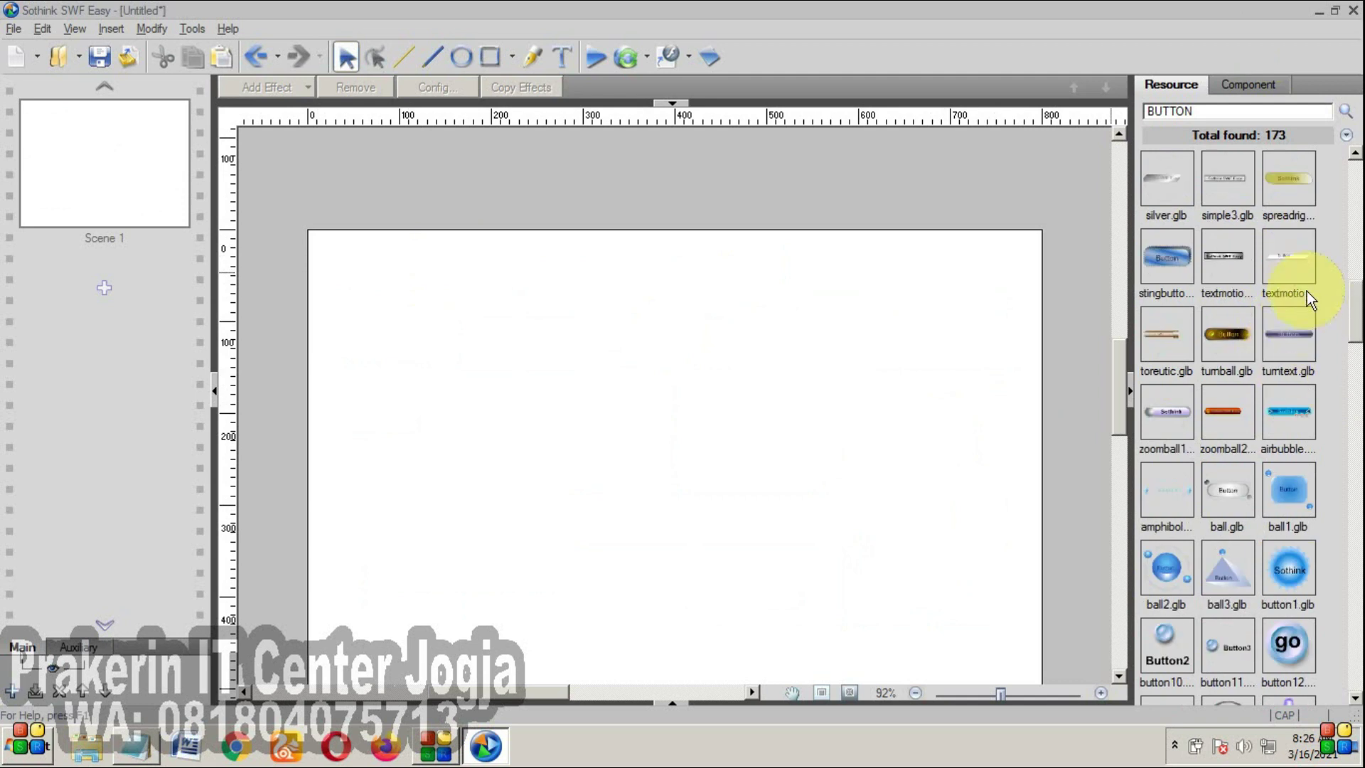
left_click_drag(1280, 415, 394, 256)
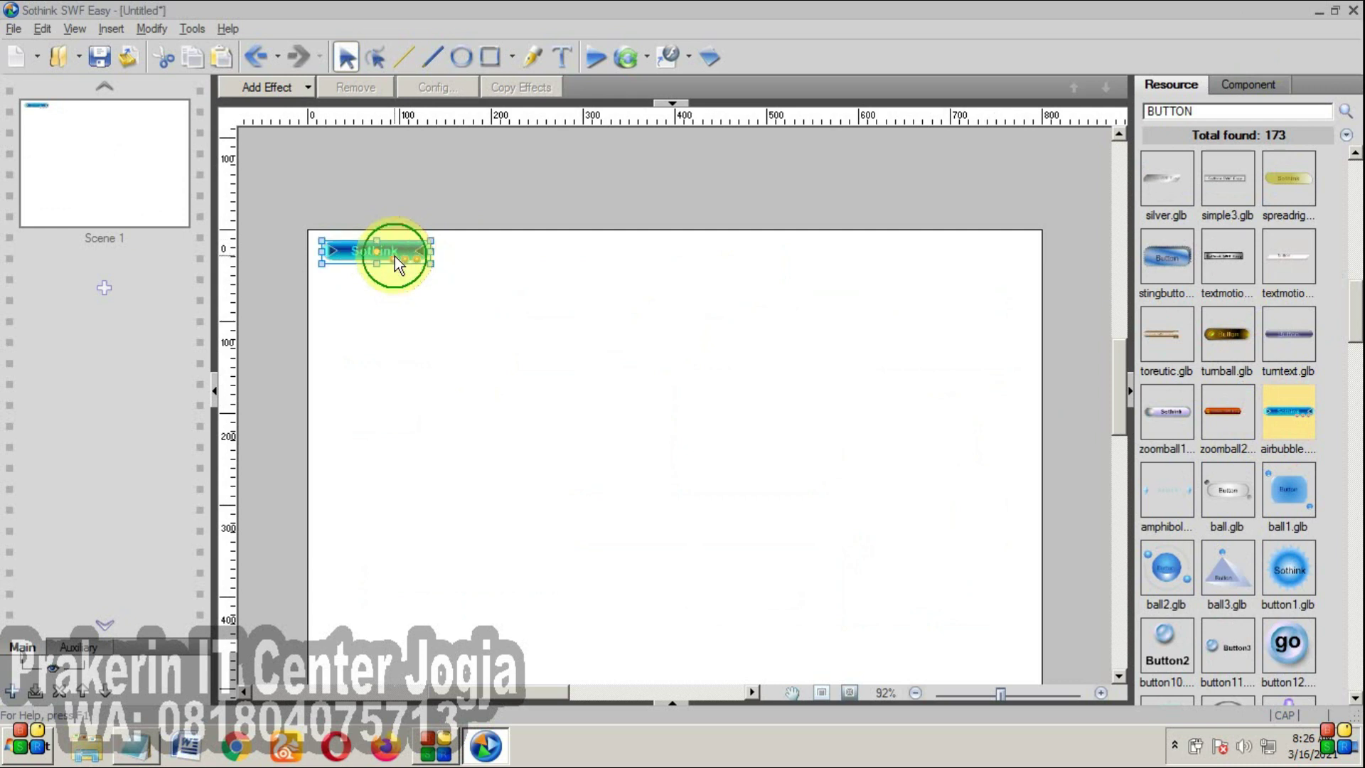
right_click(395, 256)
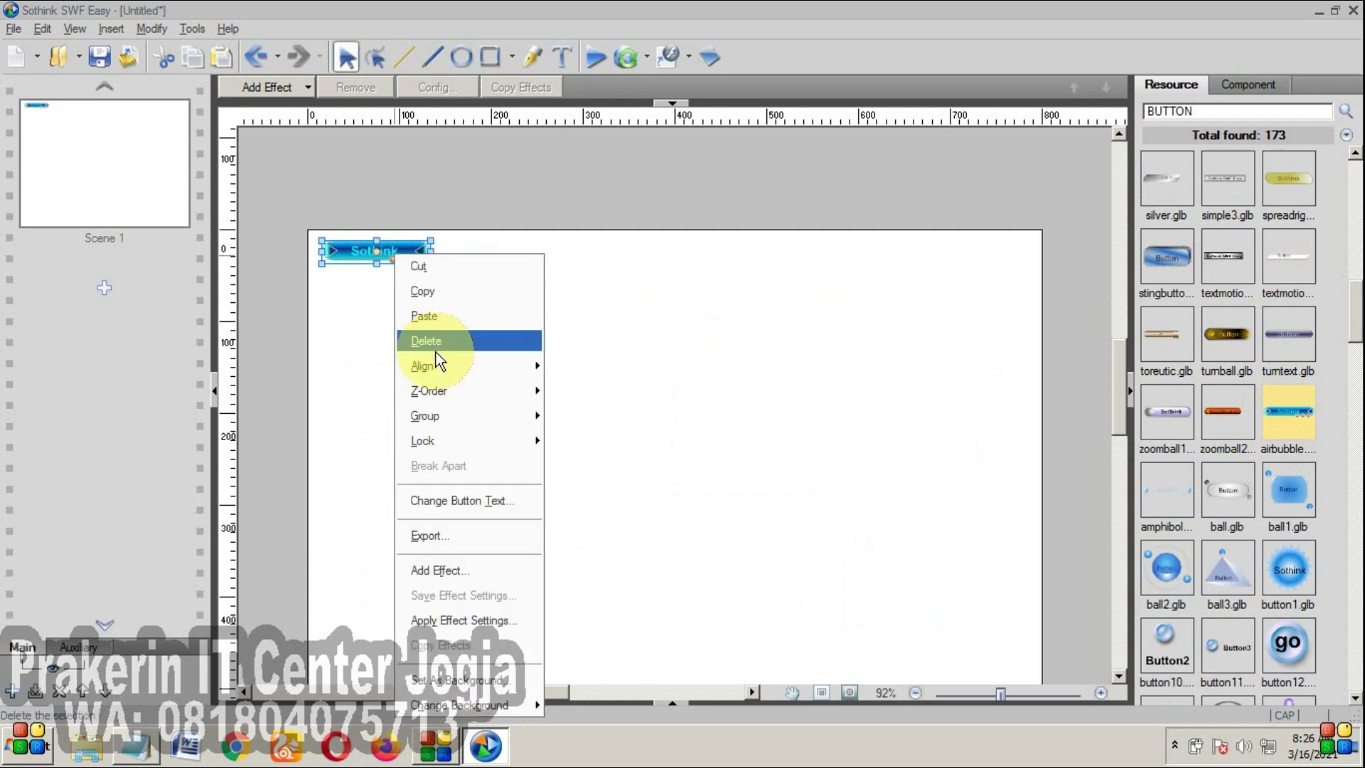
left_click(484, 505)
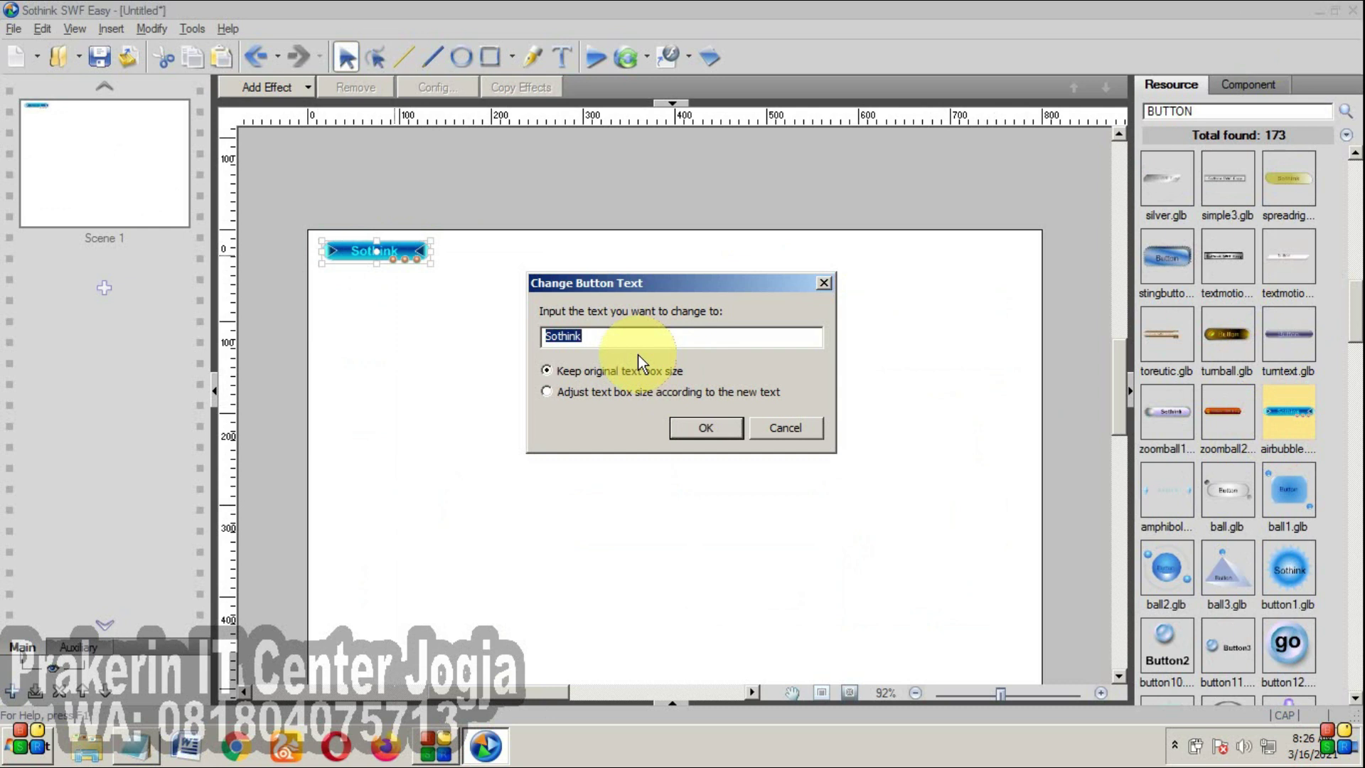
left_click(693, 425)
- Duplicate the home button downwards into a column of five and change the second button's text to "profil"
left_click_drag(400, 246, 410, 410)
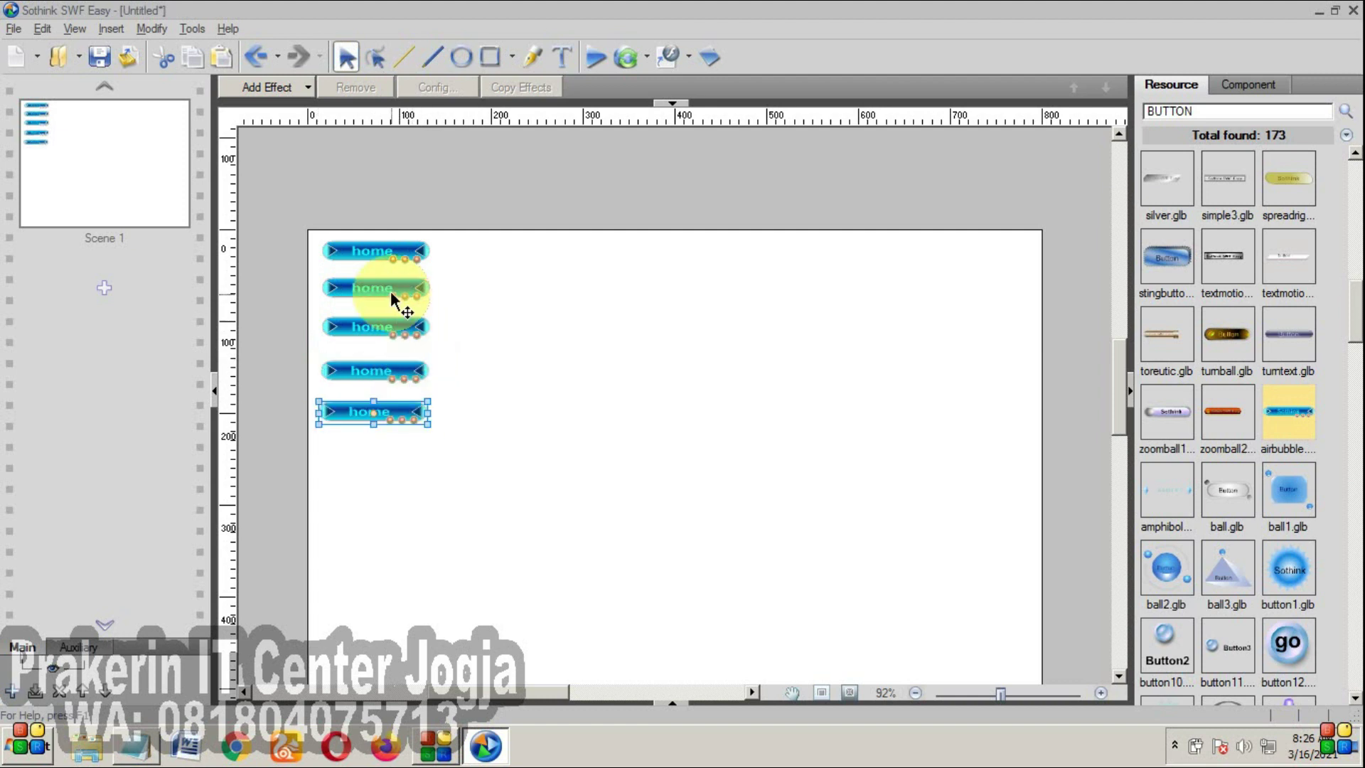
right_click(390, 290)
left_click(441, 496)
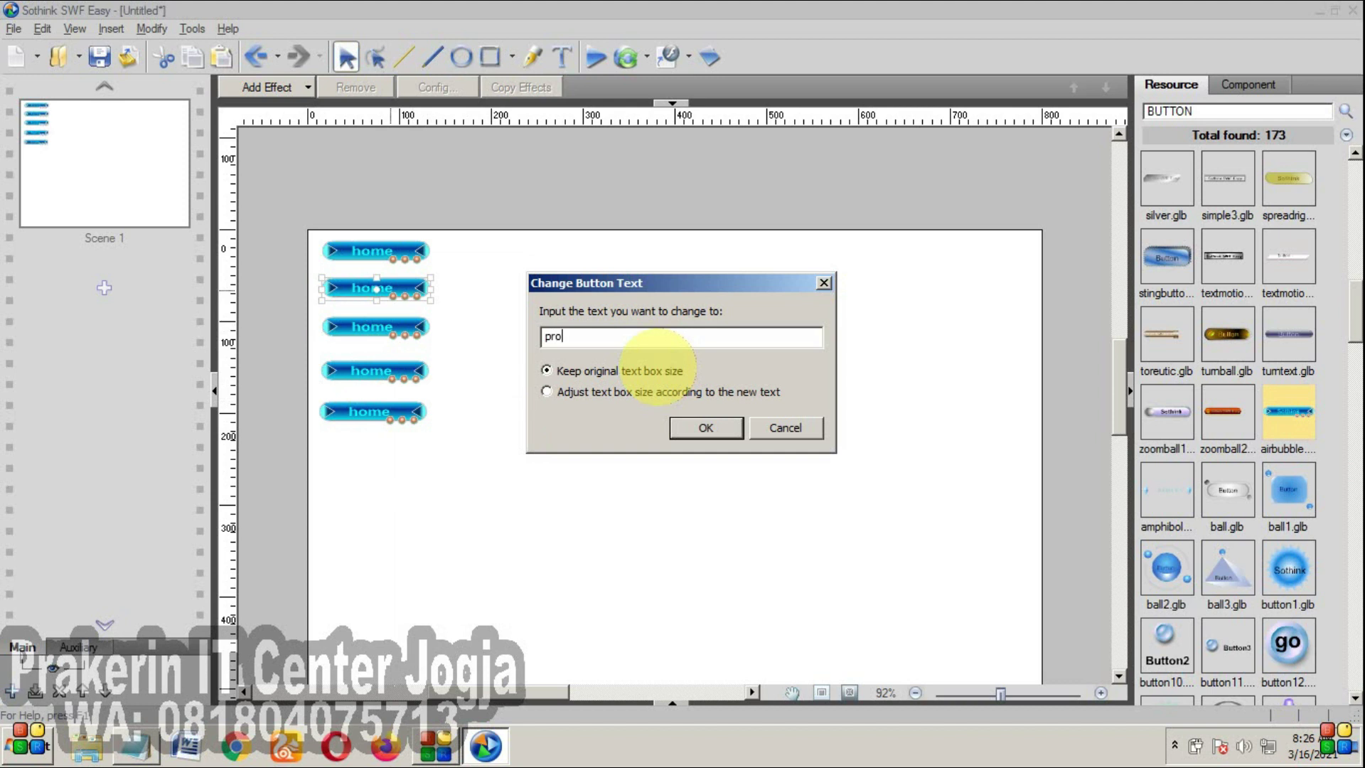
left_click(719, 427)
- Preview the column of navigation buttons and try their mouse-over animation
left_click(396, 331)
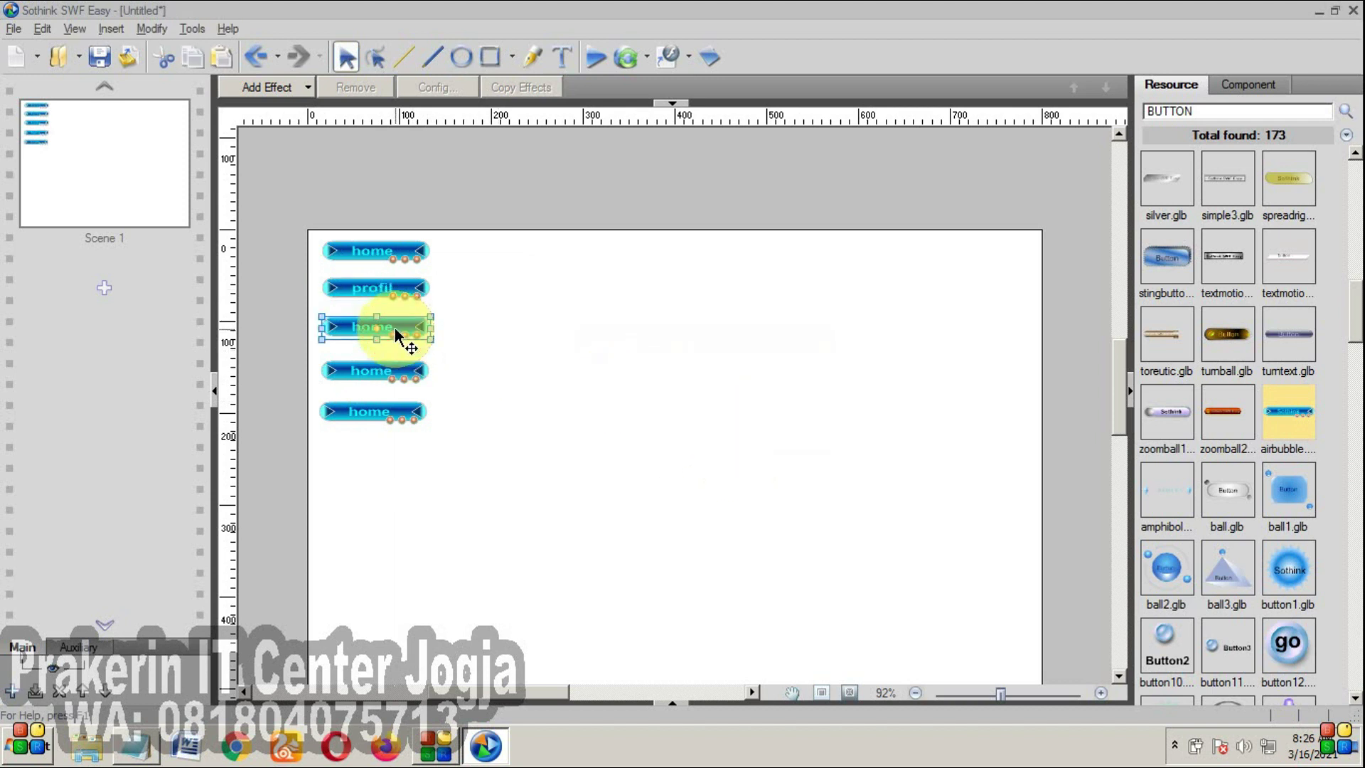
left_click(595, 57)
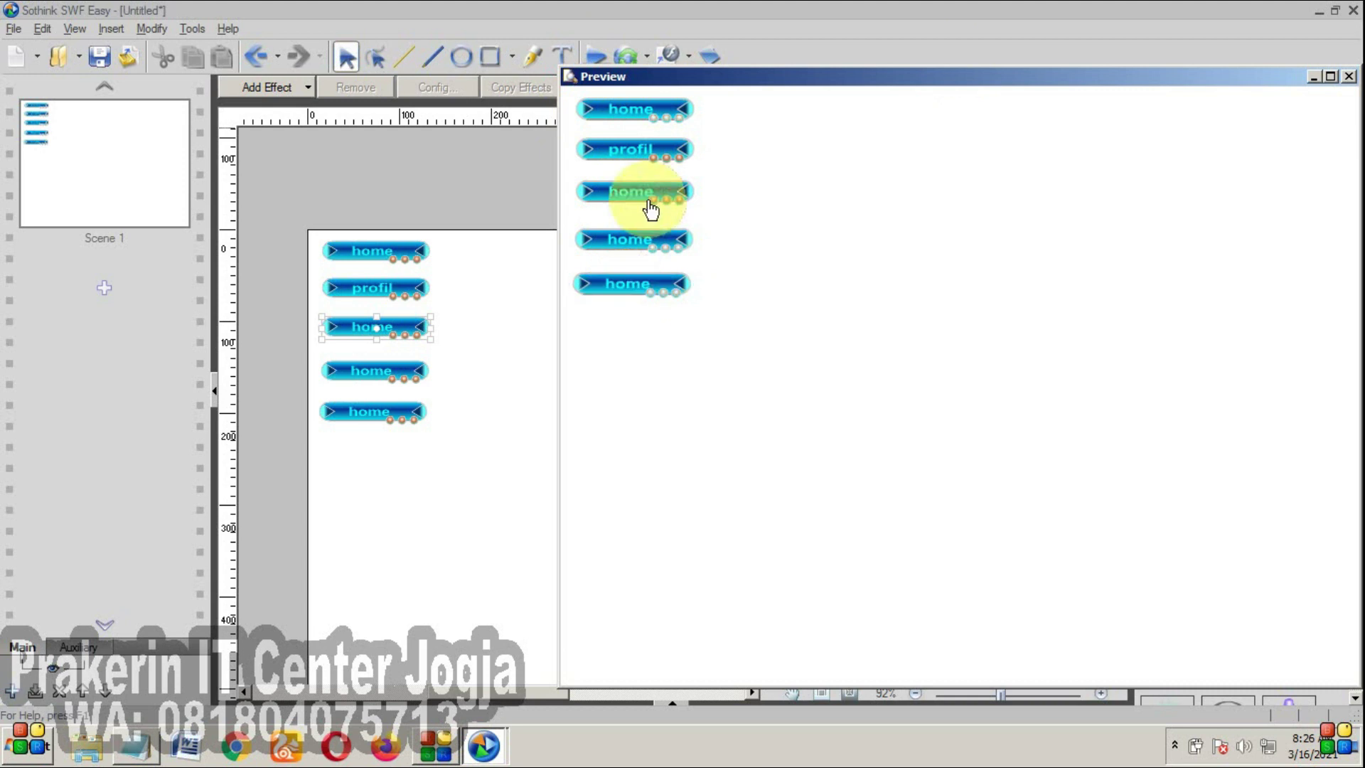
- Examine the Open URL action for the top home button's release event, leaving the address and target window empty
left_click(1349, 77)
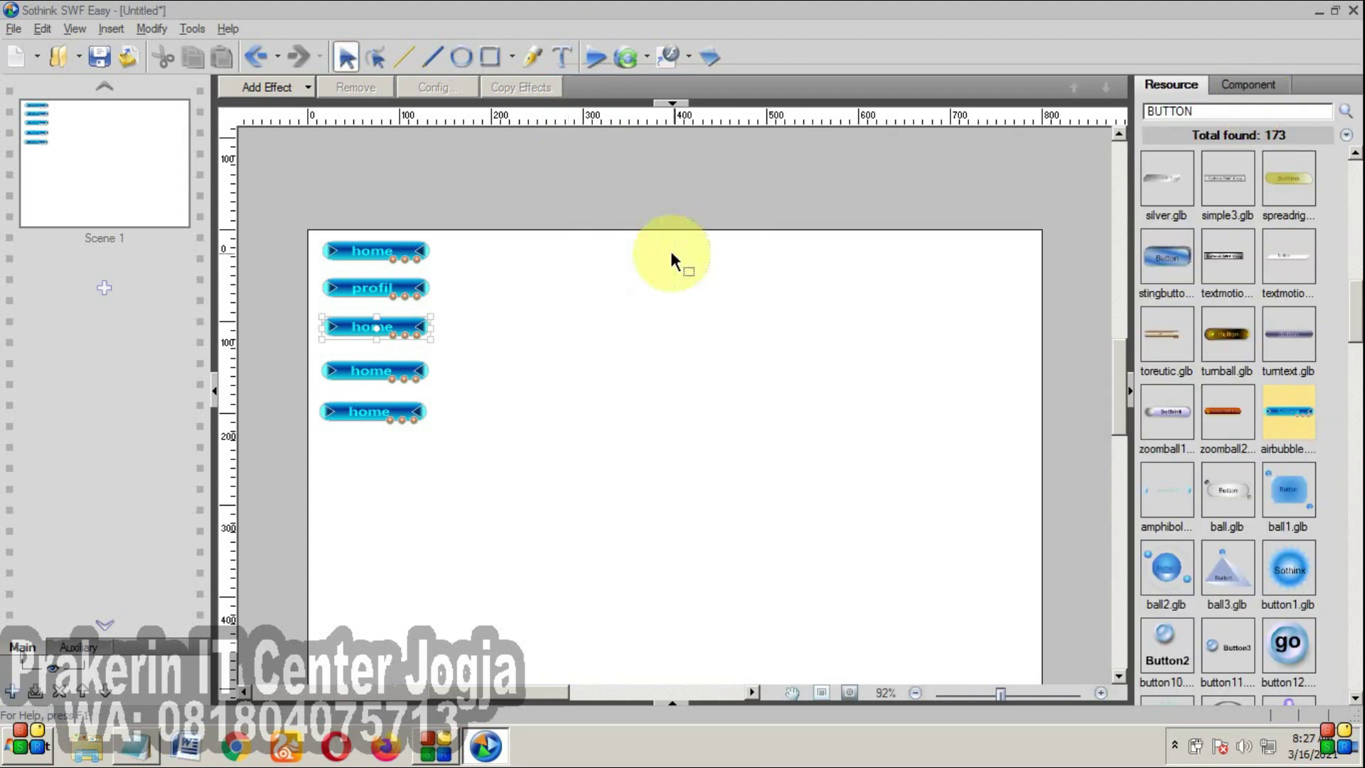
left_click(385, 248)
right_click(390, 250)
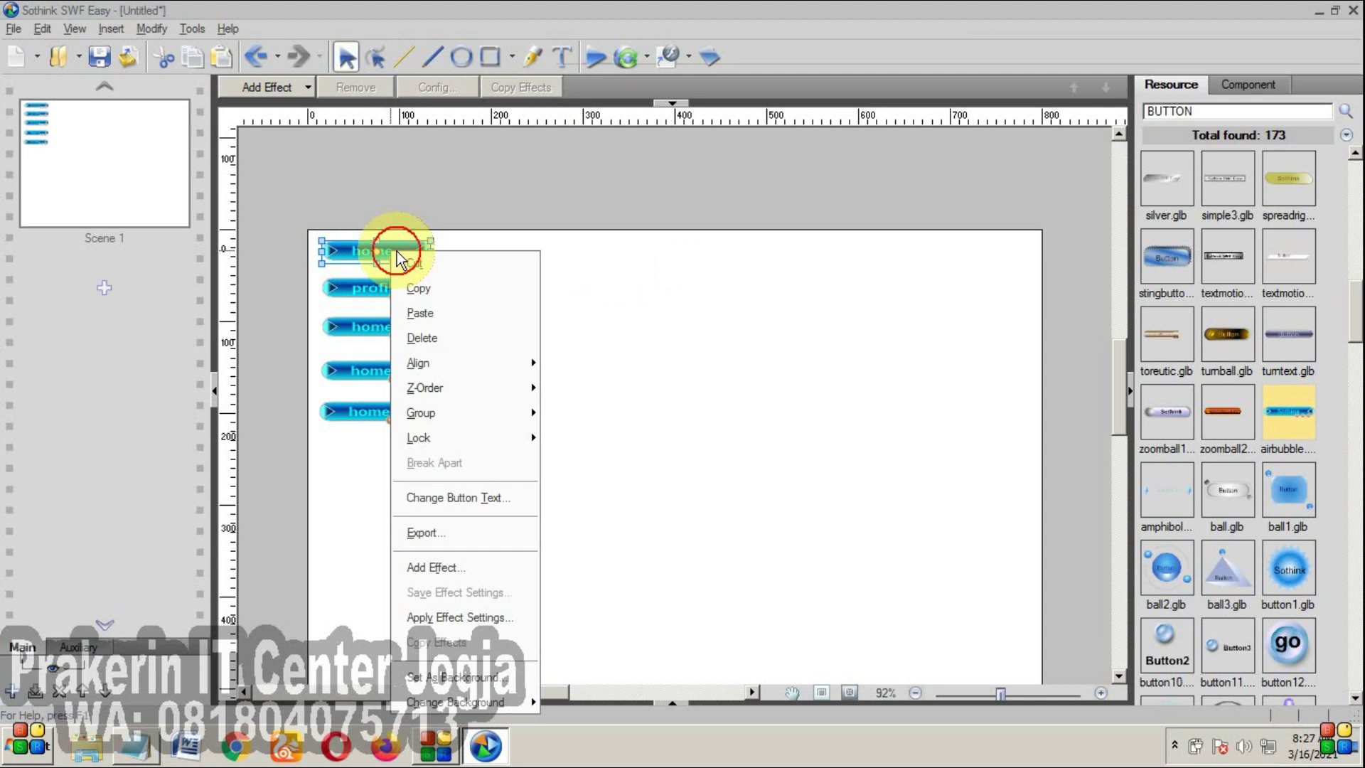
left_click(447, 254)
left_click(388, 251)
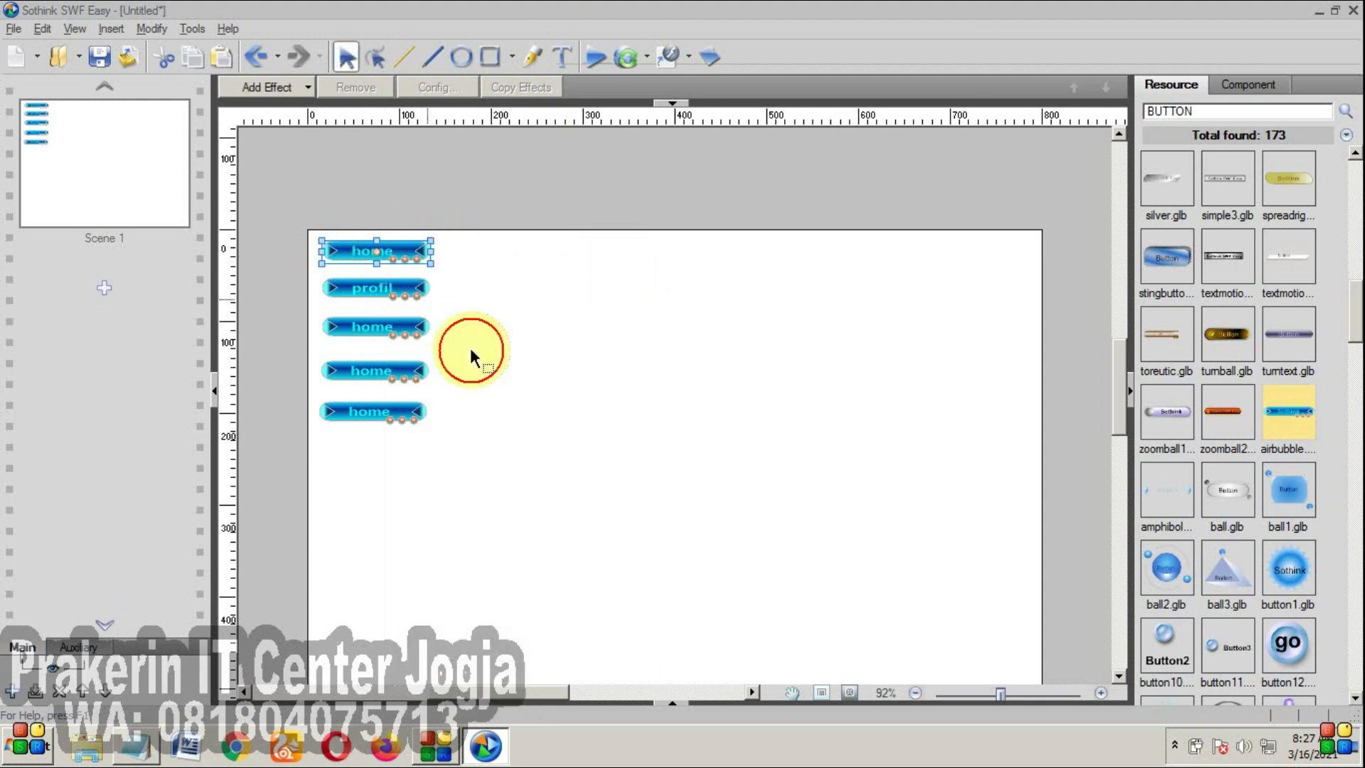
left_click(663, 704)
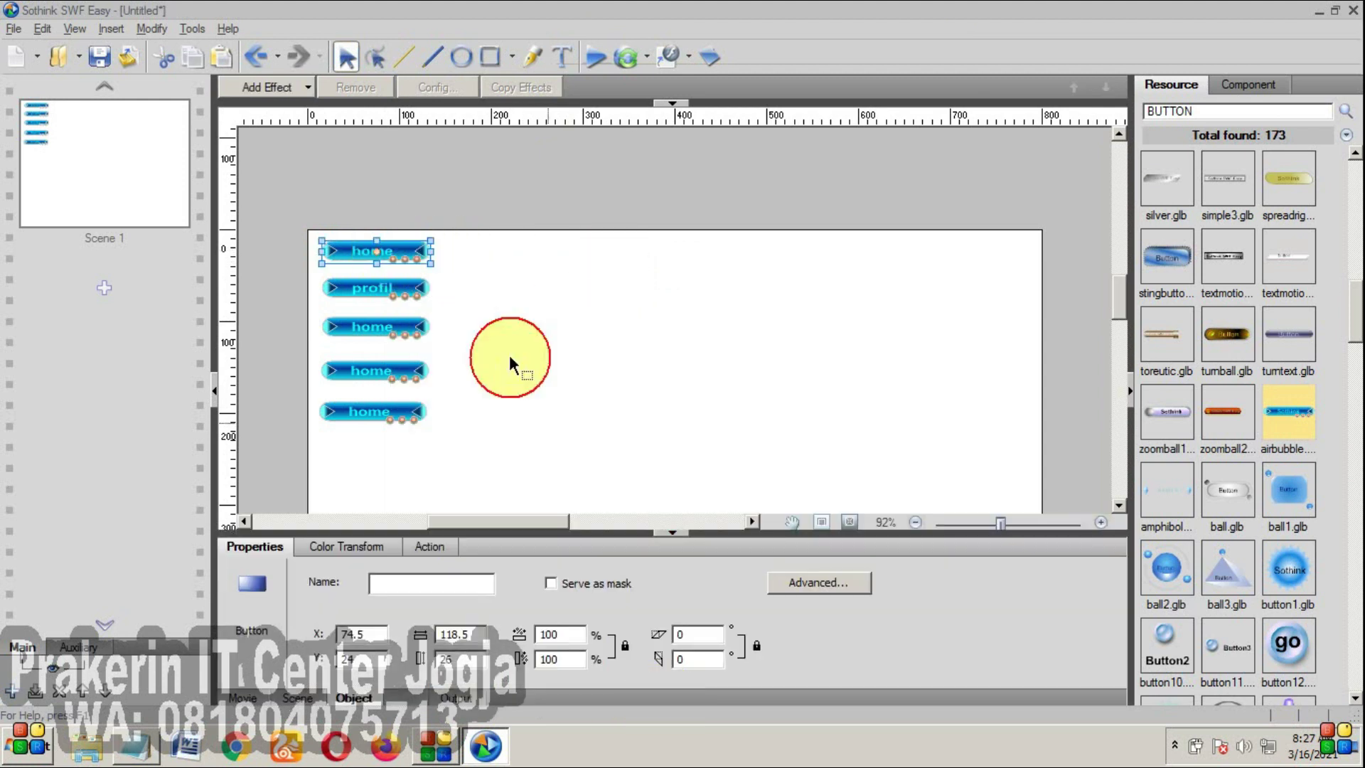
left_click(428, 548)
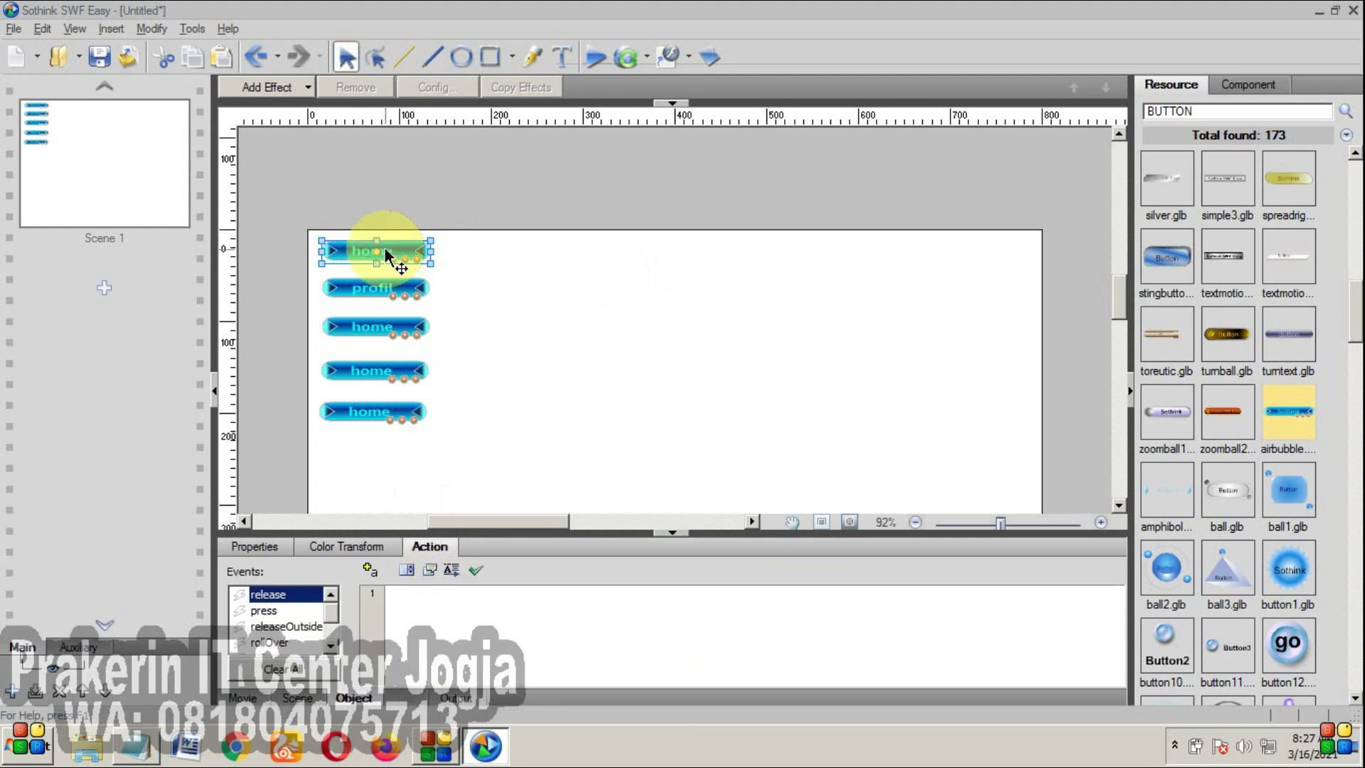
left_click(369, 569)
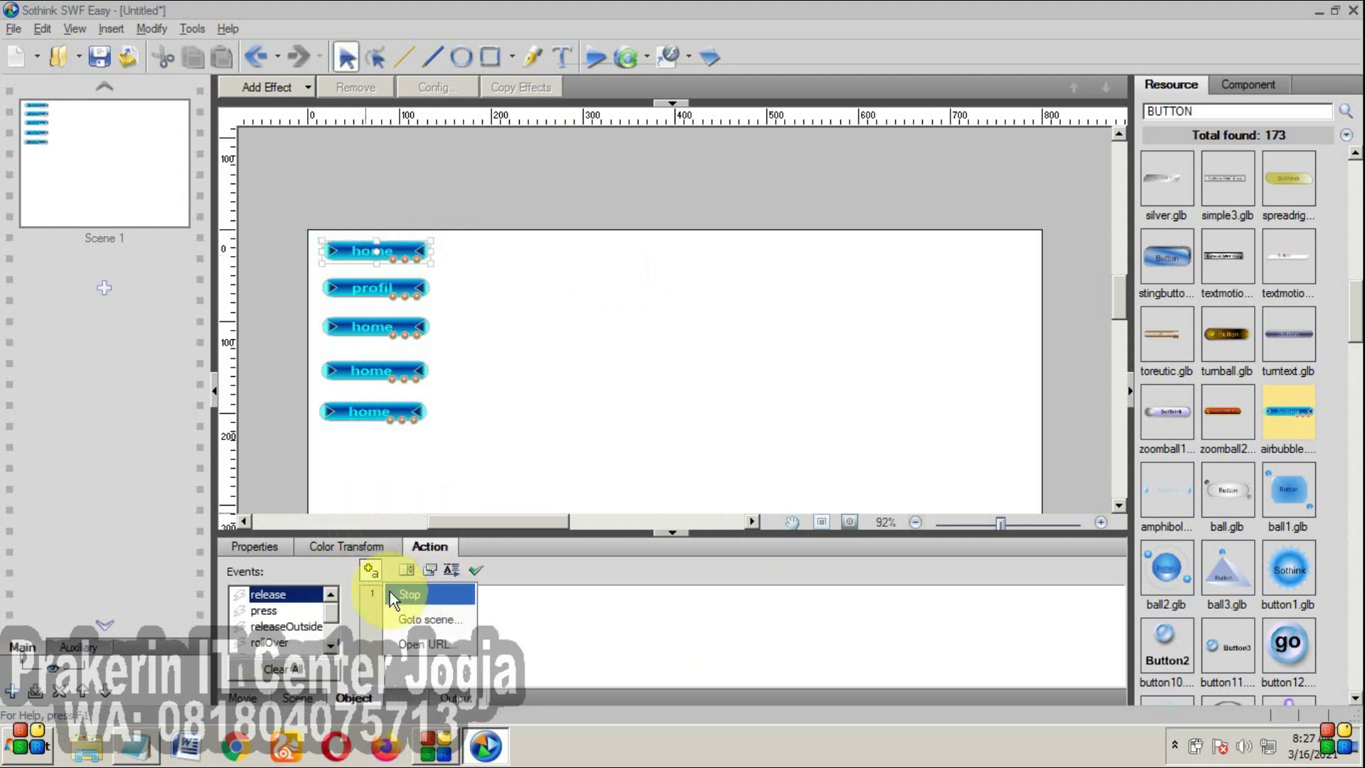
left_click(428, 645)
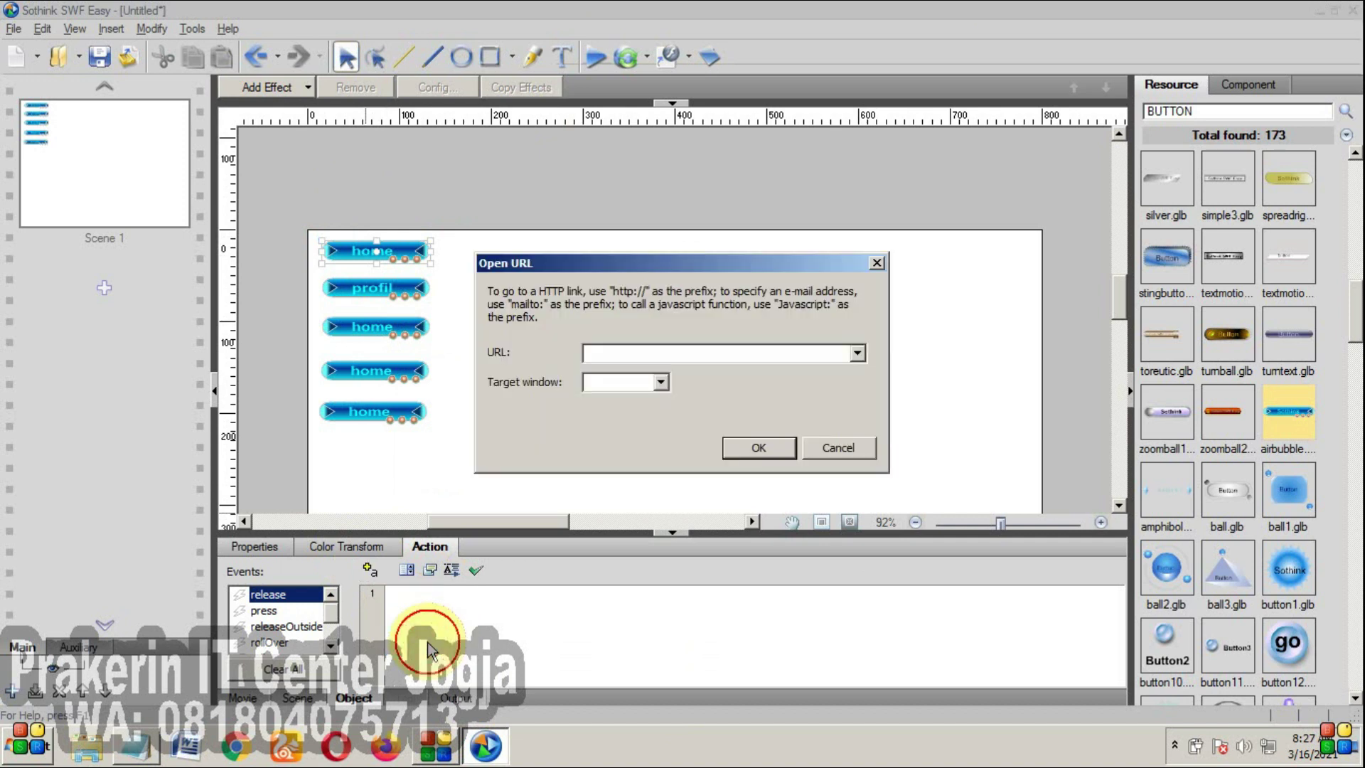
left_click(791, 449)
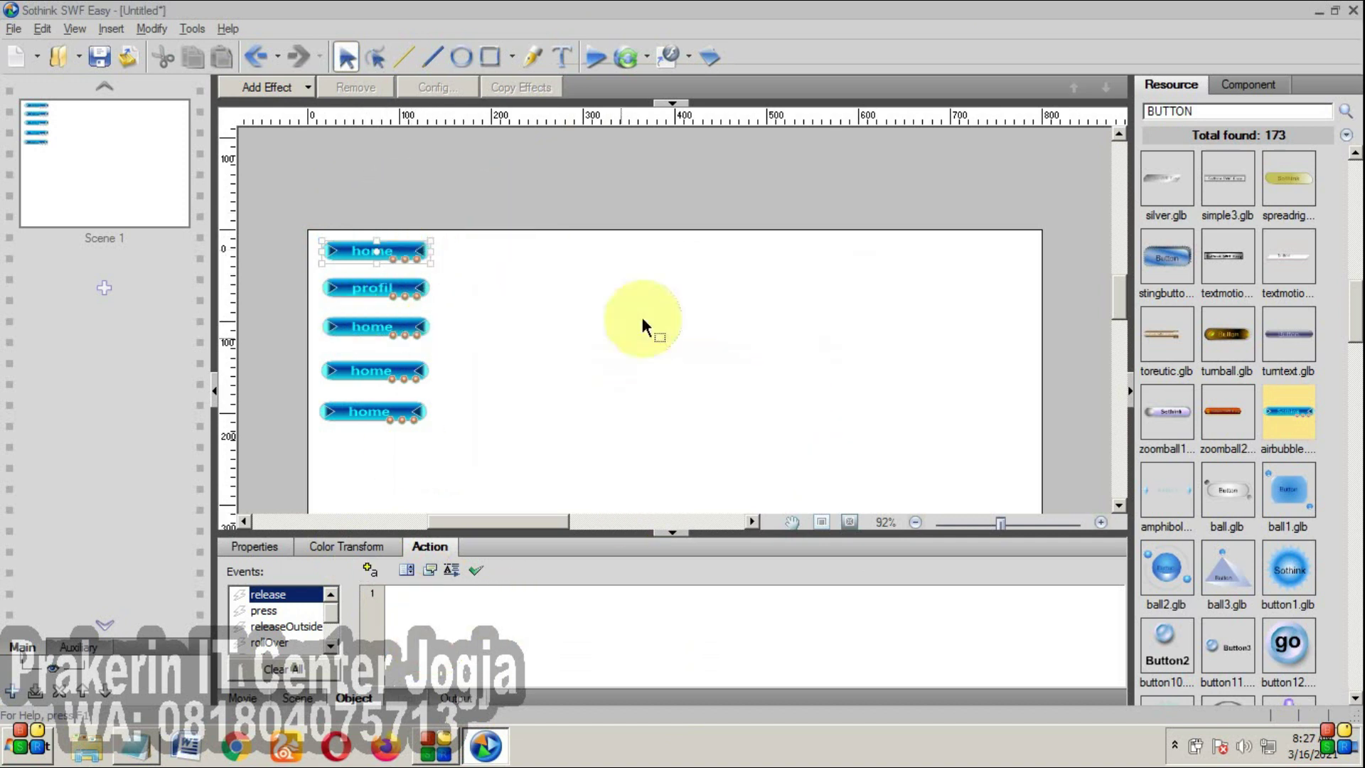
left_click(538, 331)
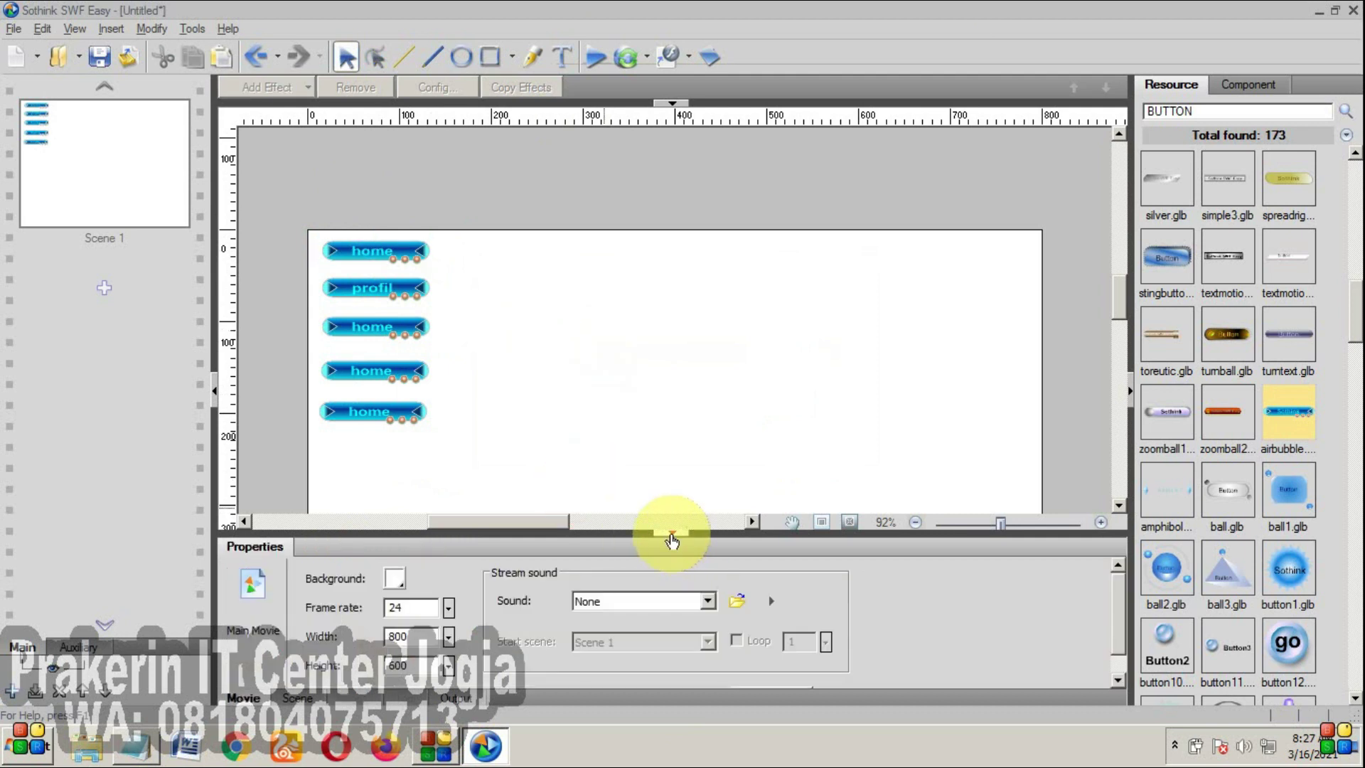
left_click(671, 535)
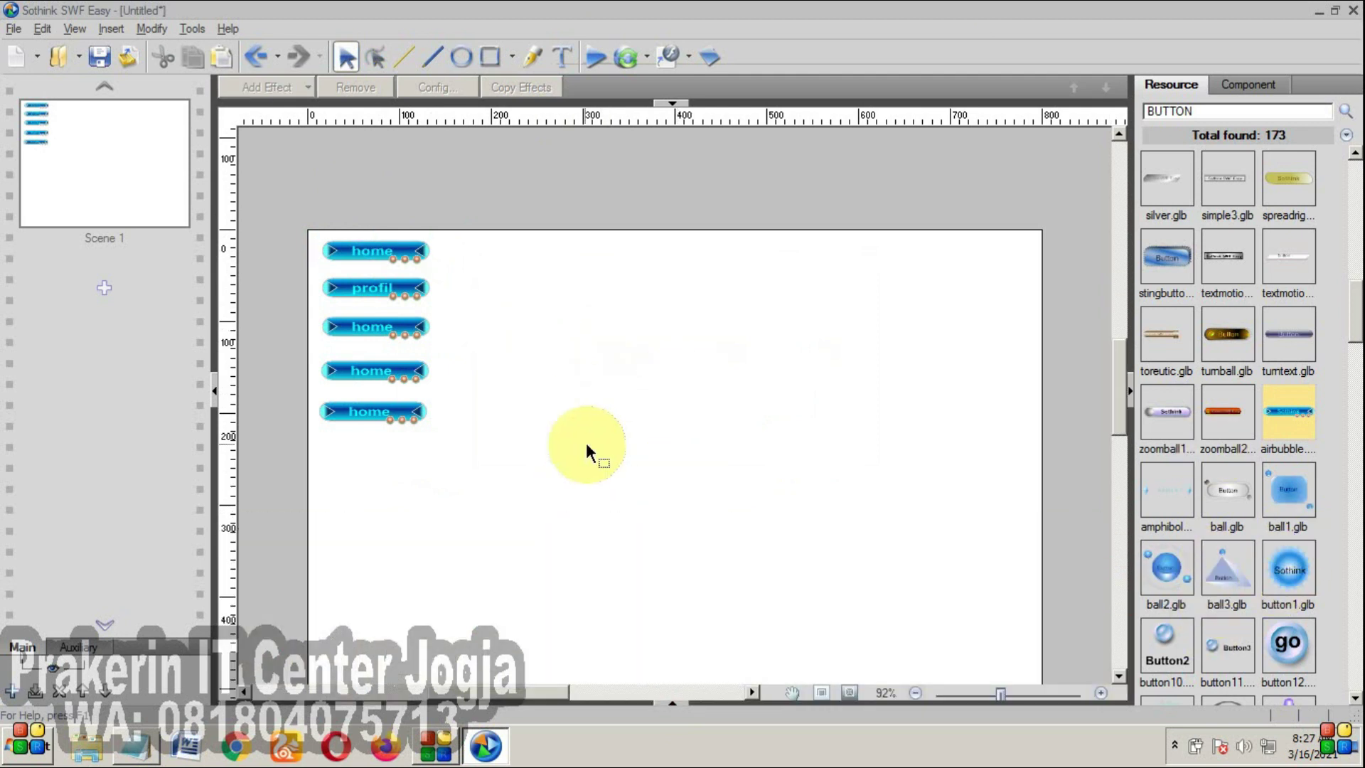
- Clear all five navigation buttons from Scene 1 and search the resource library for "love"
key("ctrl+a")
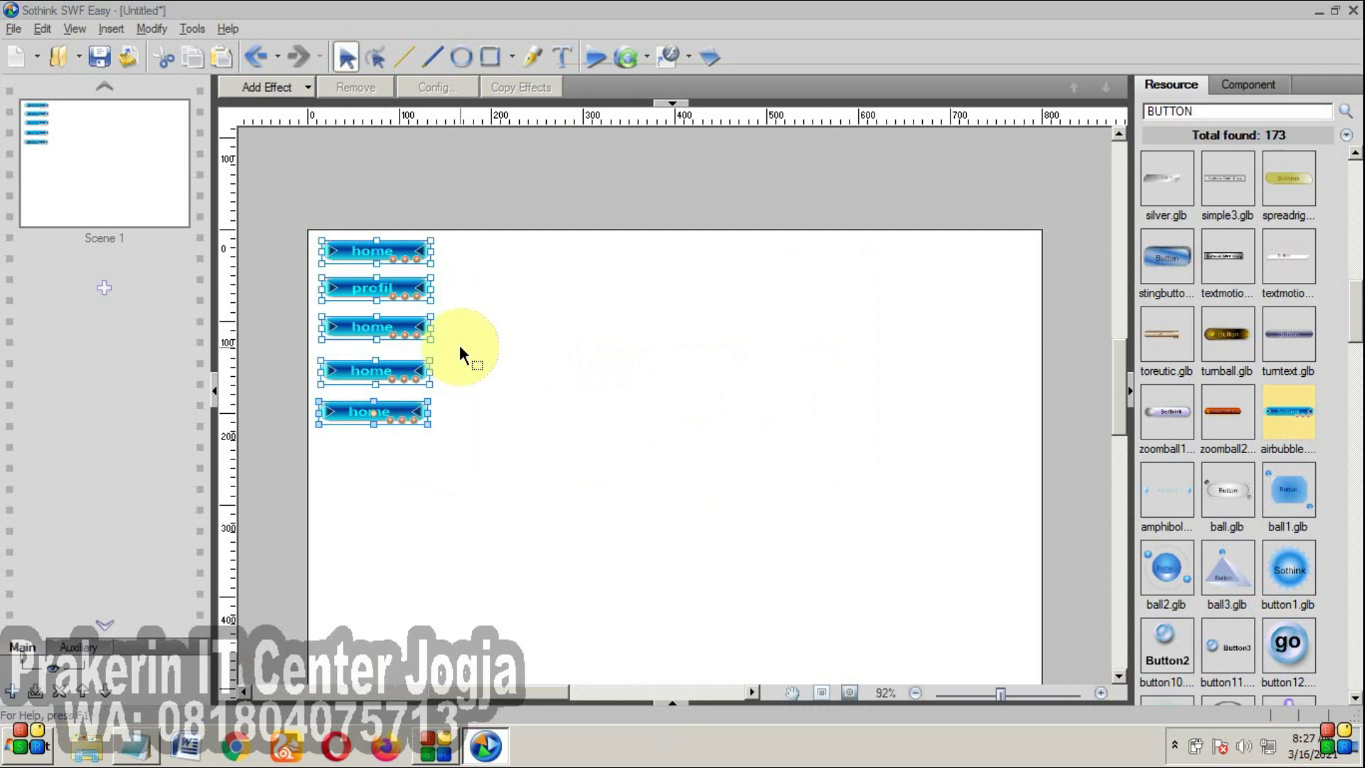
key("Delete")
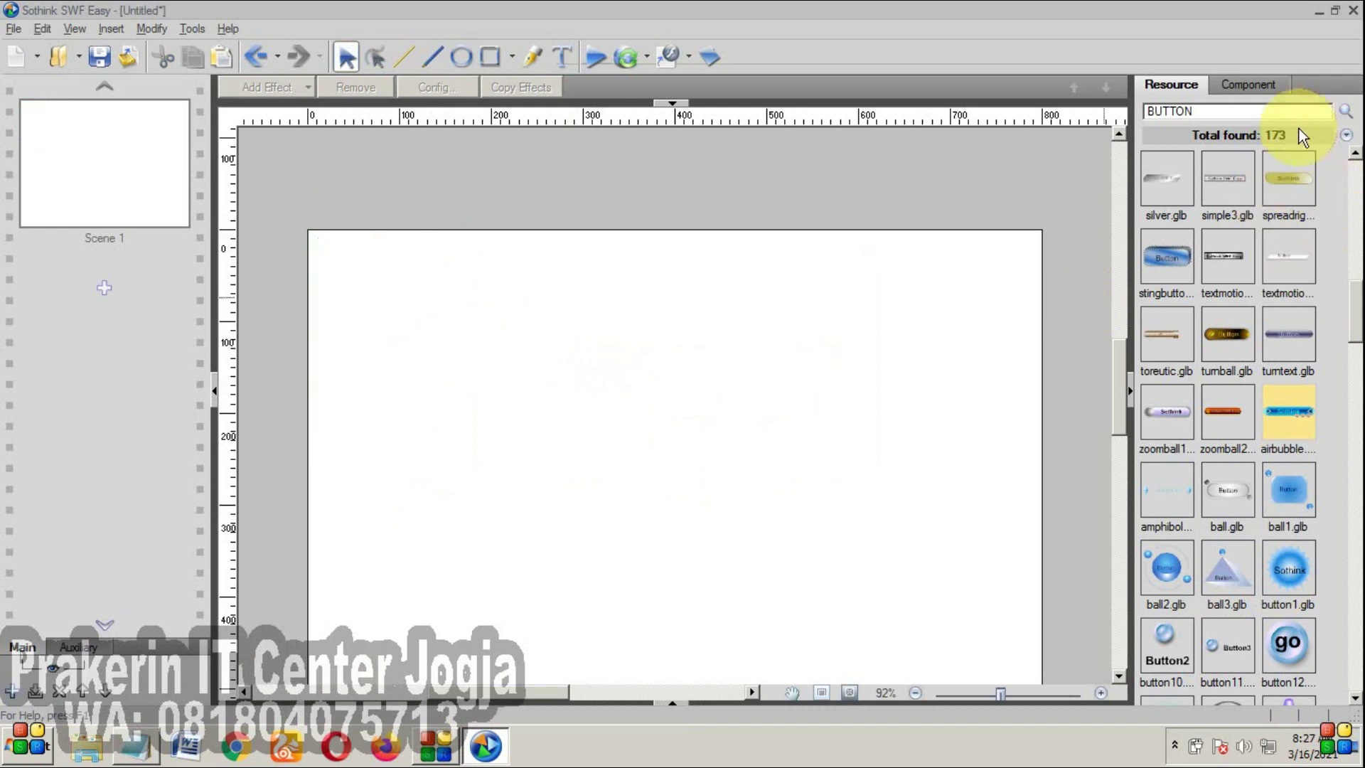
left_click_drag(1260, 114, 1022, 132)
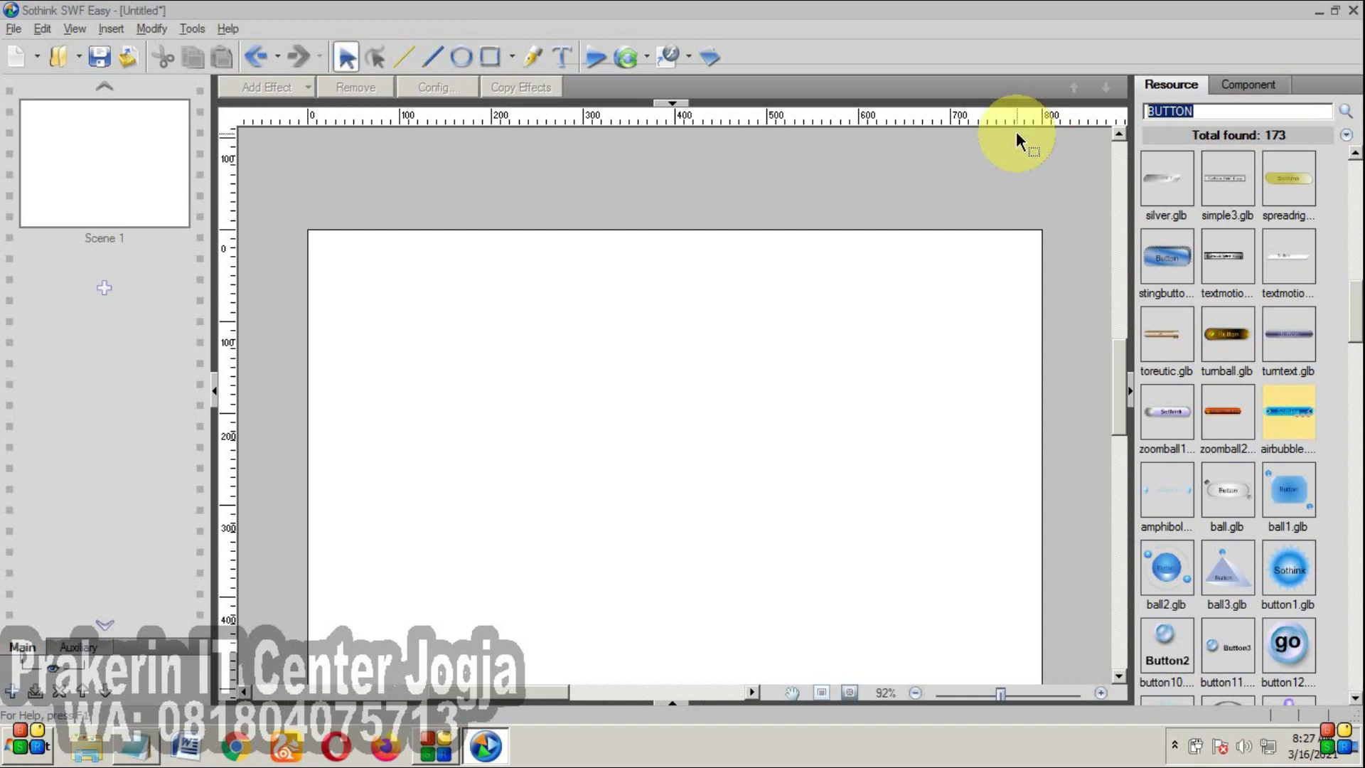
type("love")
key("Return")
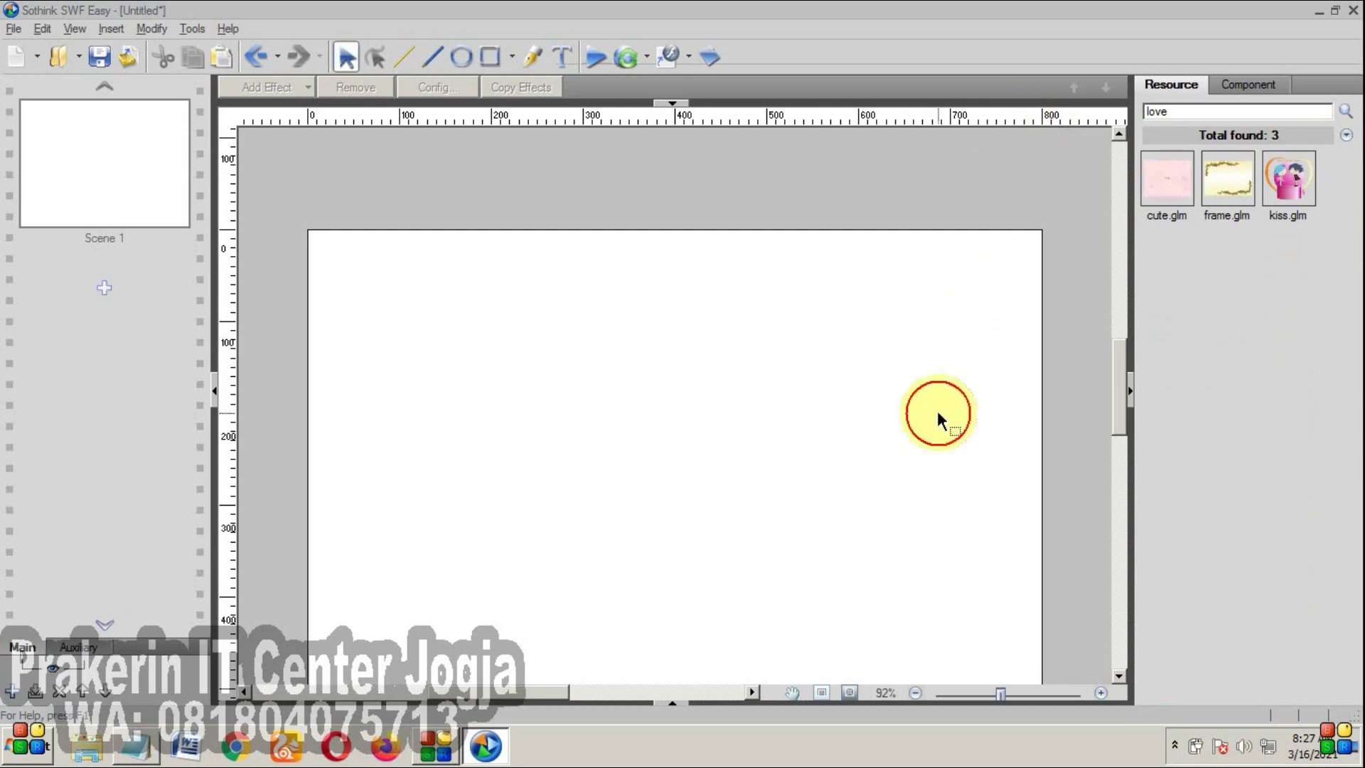
- Place the frame.glm vine animation on the canvas and enlarge it to cover the whole 800 by 600 area
scroll(936, 411, "down", 1)
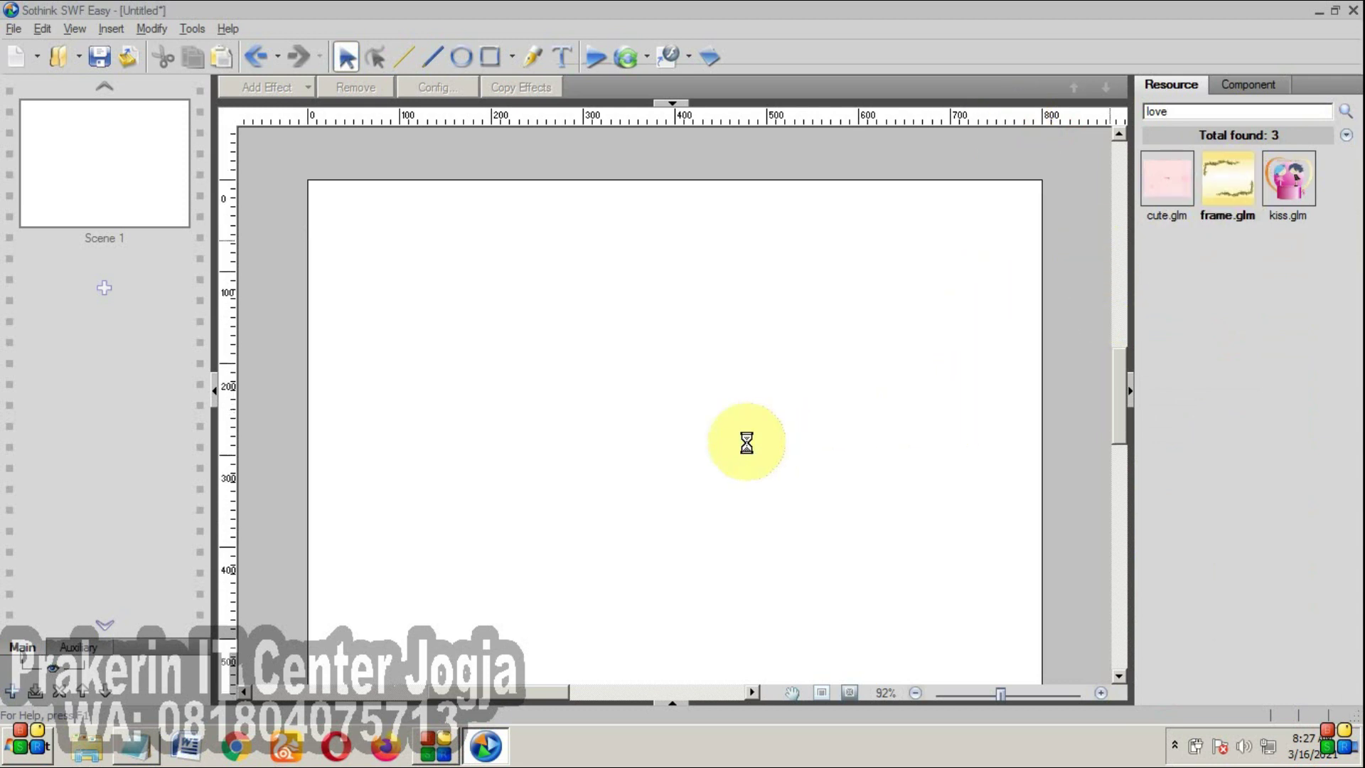
left_click_drag(816, 405, 742, 437)
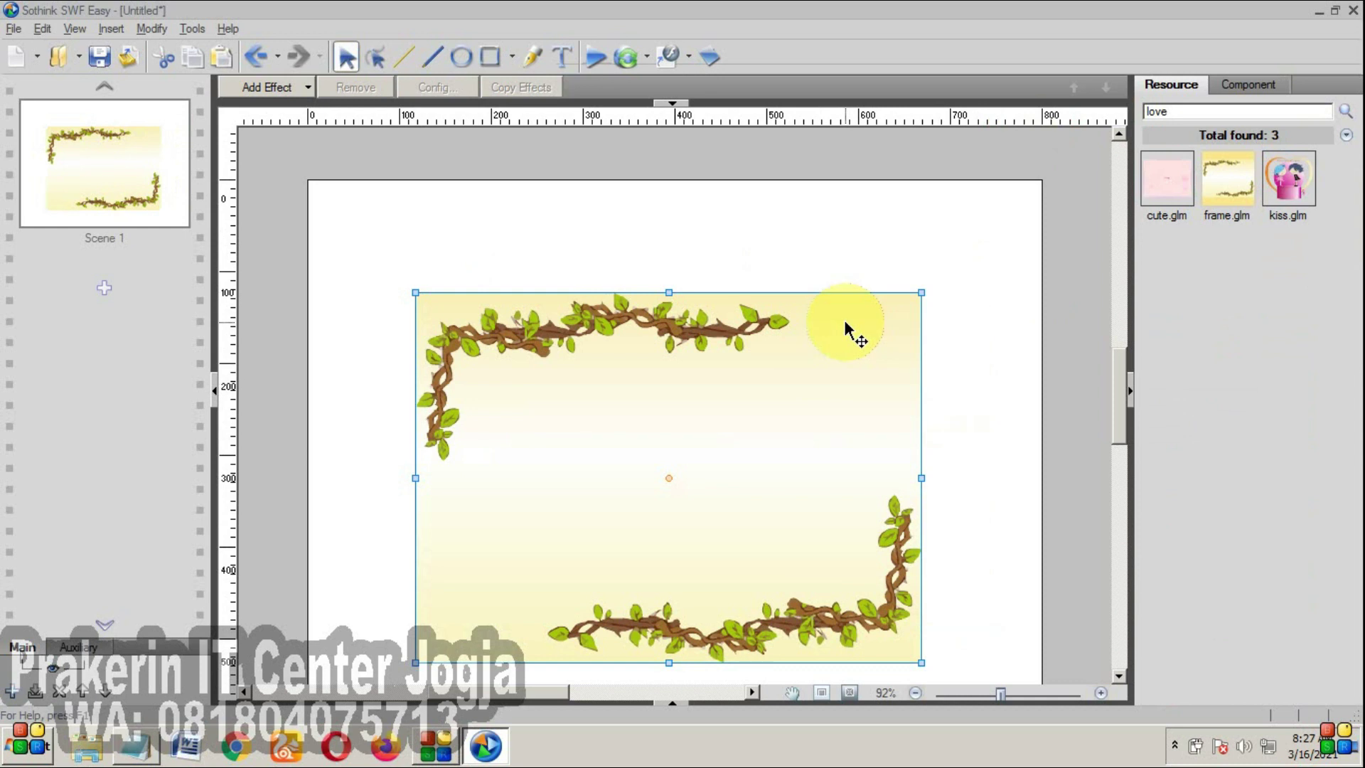
left_click_drag(921, 293, 1047, 184)
left_click(949, 269)
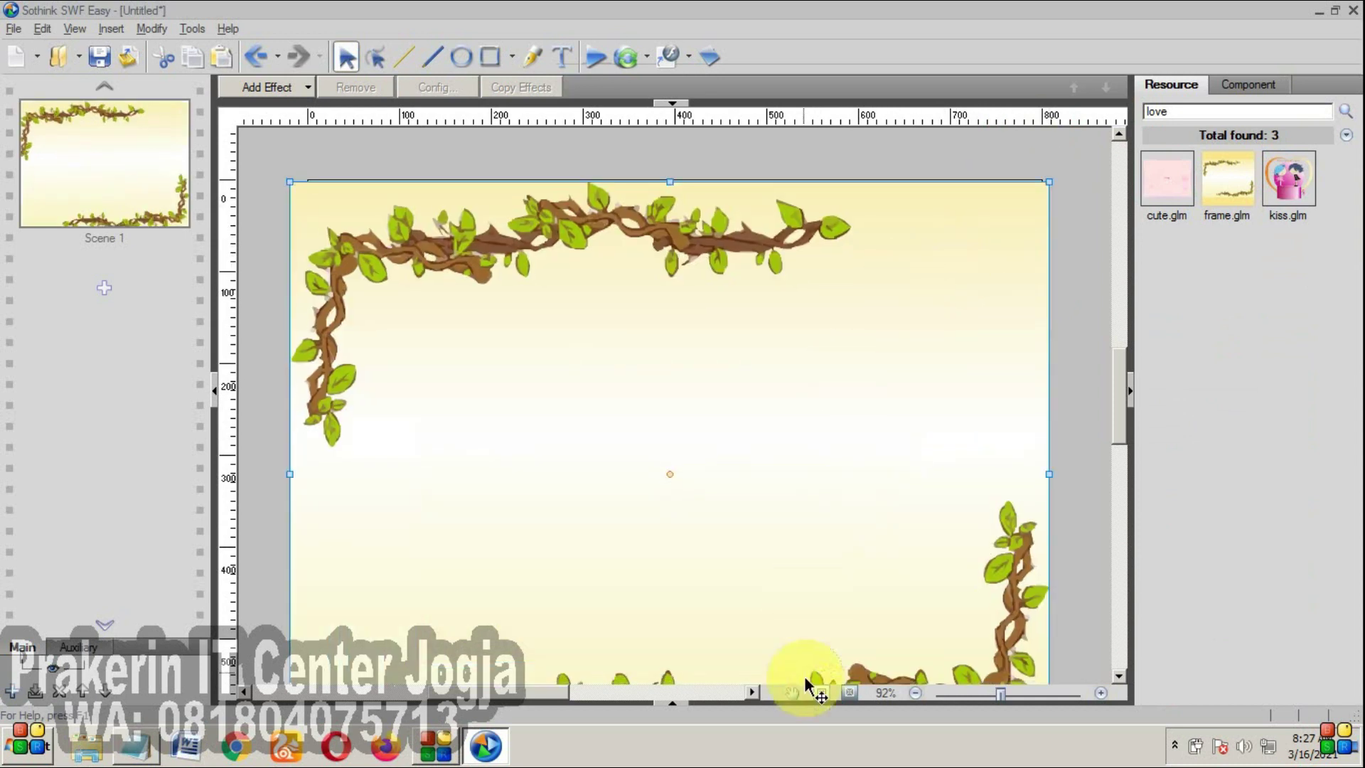
left_click(848, 693)
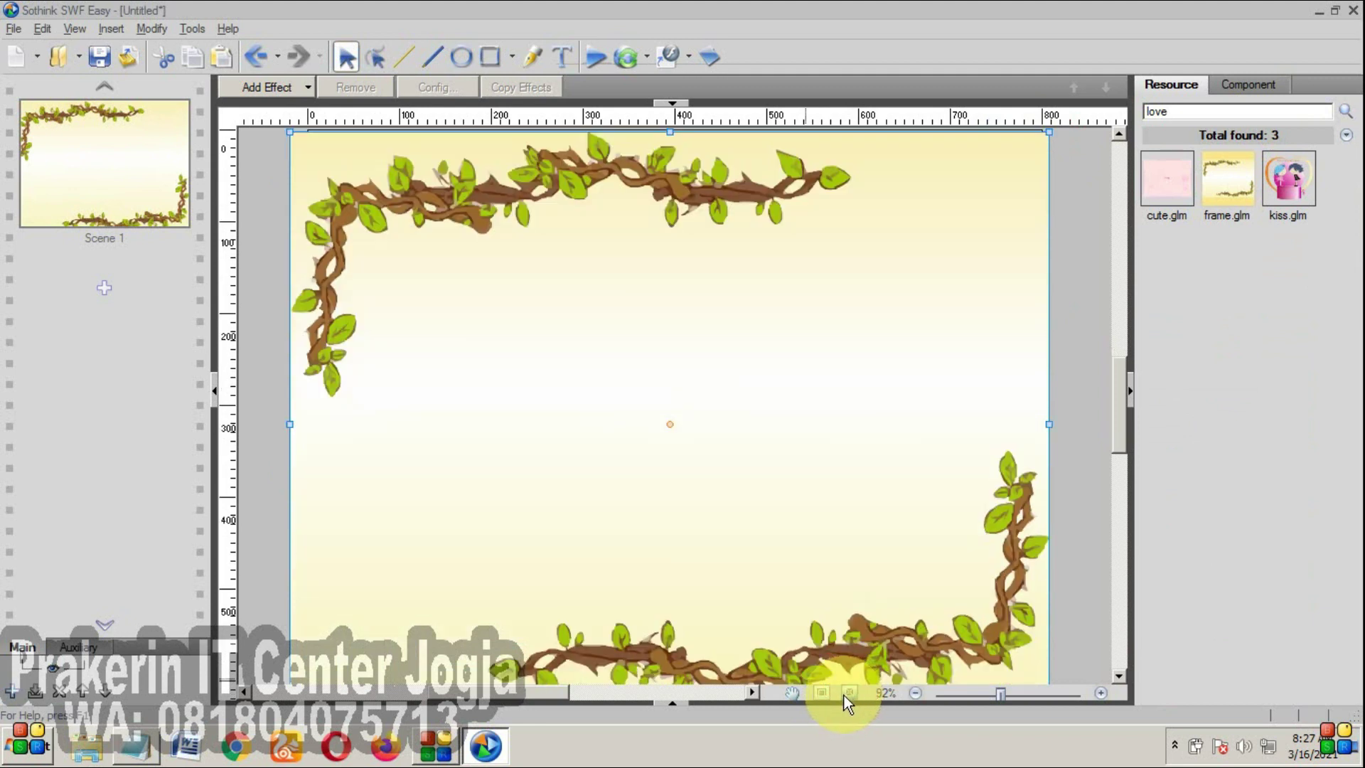
- Preview the vine frame animation in a maximised window, watch it play and return to the editor
left_click(598, 61)
double_click(1133, 79)
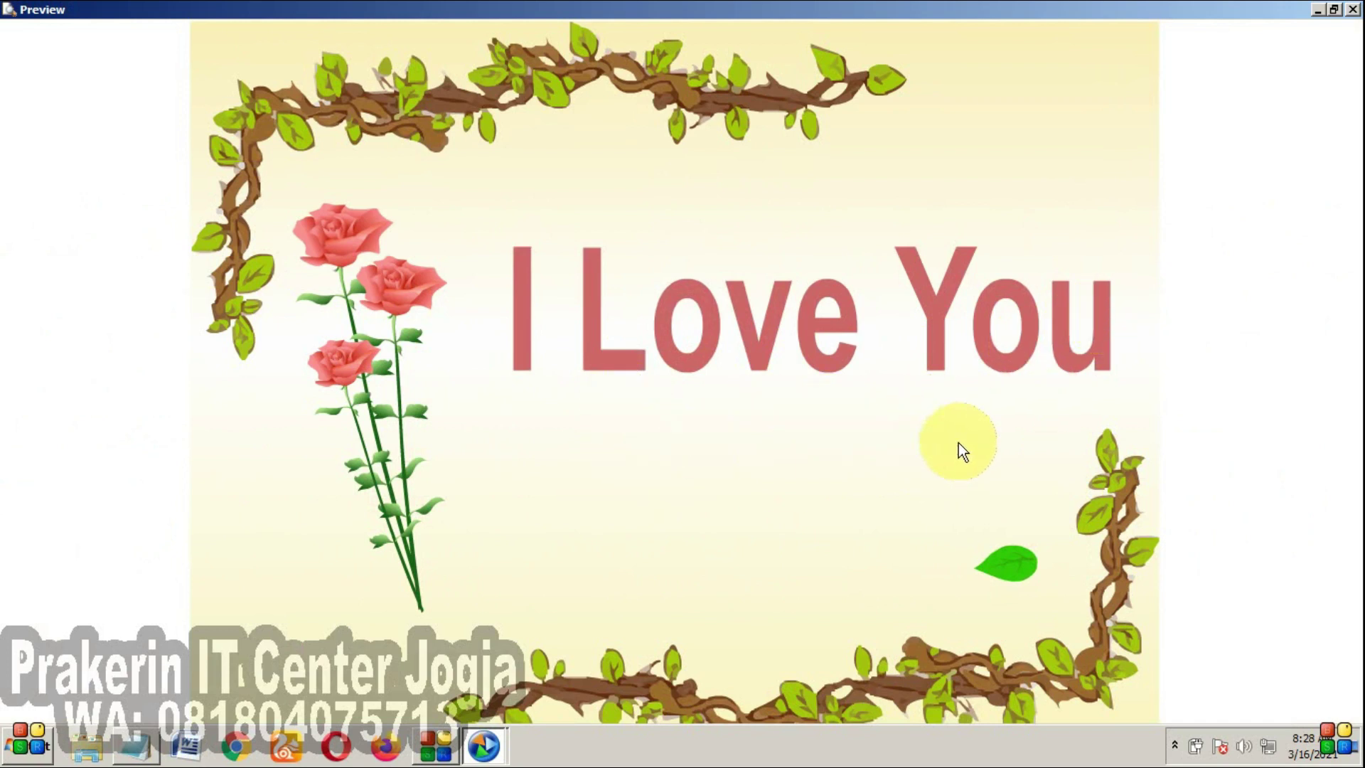
left_click(1353, 9)
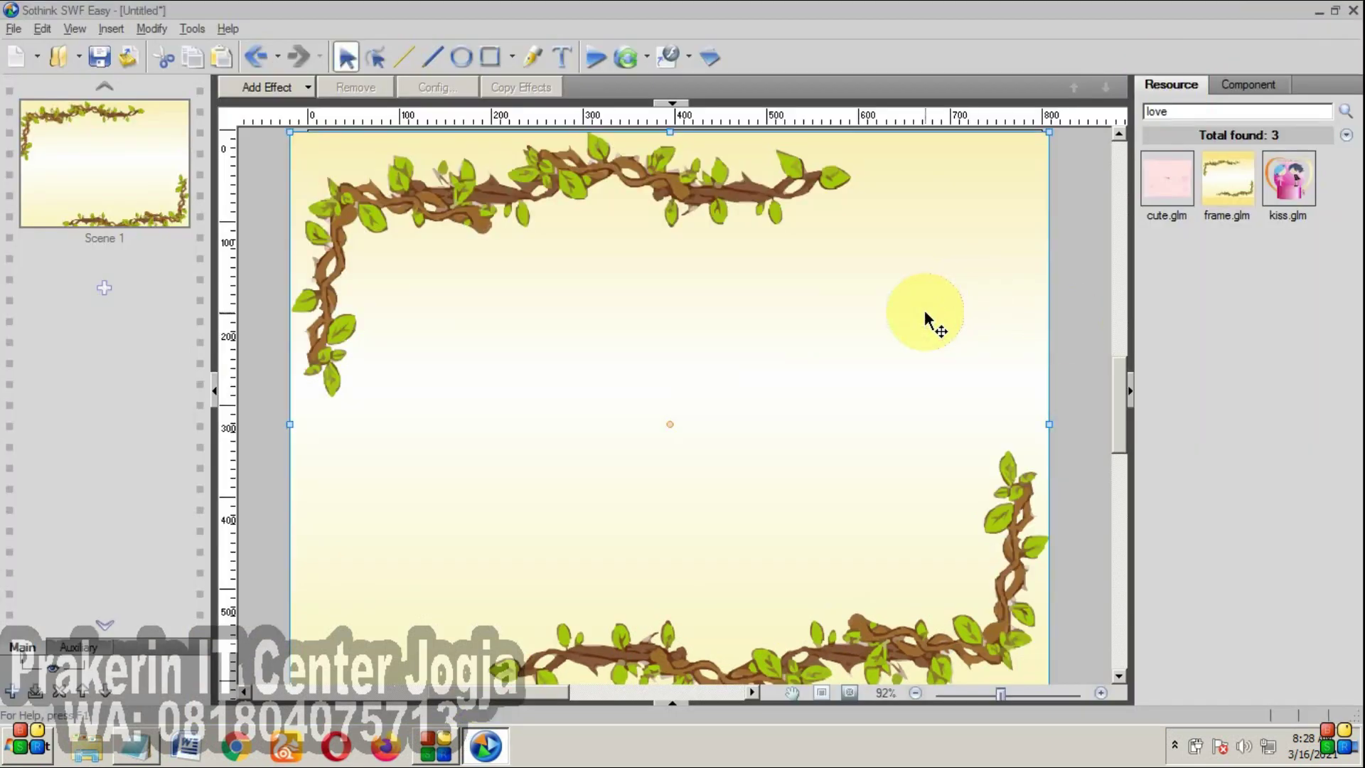
- Replace the vine frame with the pink cute.glm heart animation and enlarge it to nearly fill the canvas
key("Delete")
left_click_drag(1163, 182, 745, 403)
left_click_drag(780, 348, 742, 397)
left_click_drag(796, 347, 802, 314)
left_click_drag(882, 250, 1029, 137)
- Preview the pink heart animation with its Play control, and delete it from Scene 1
left_click(593, 59)
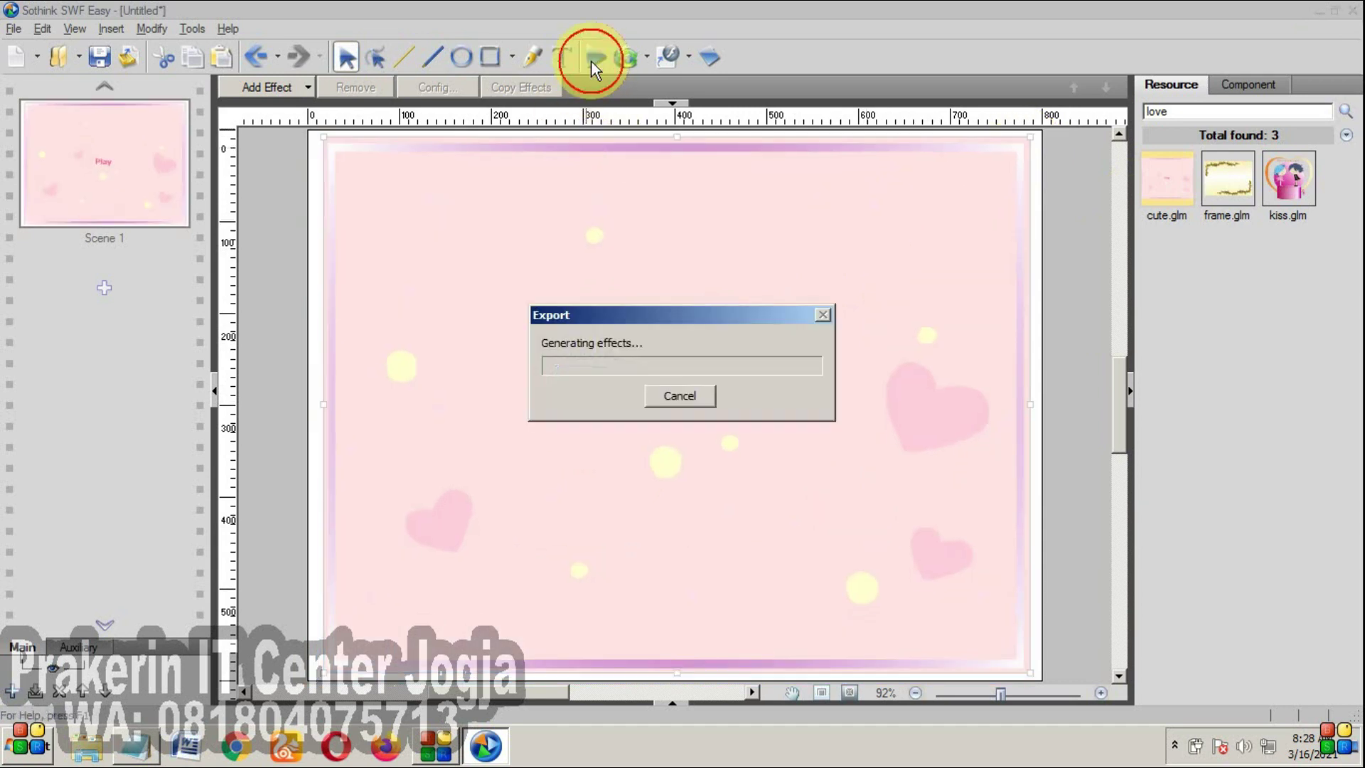
left_click(944, 365)
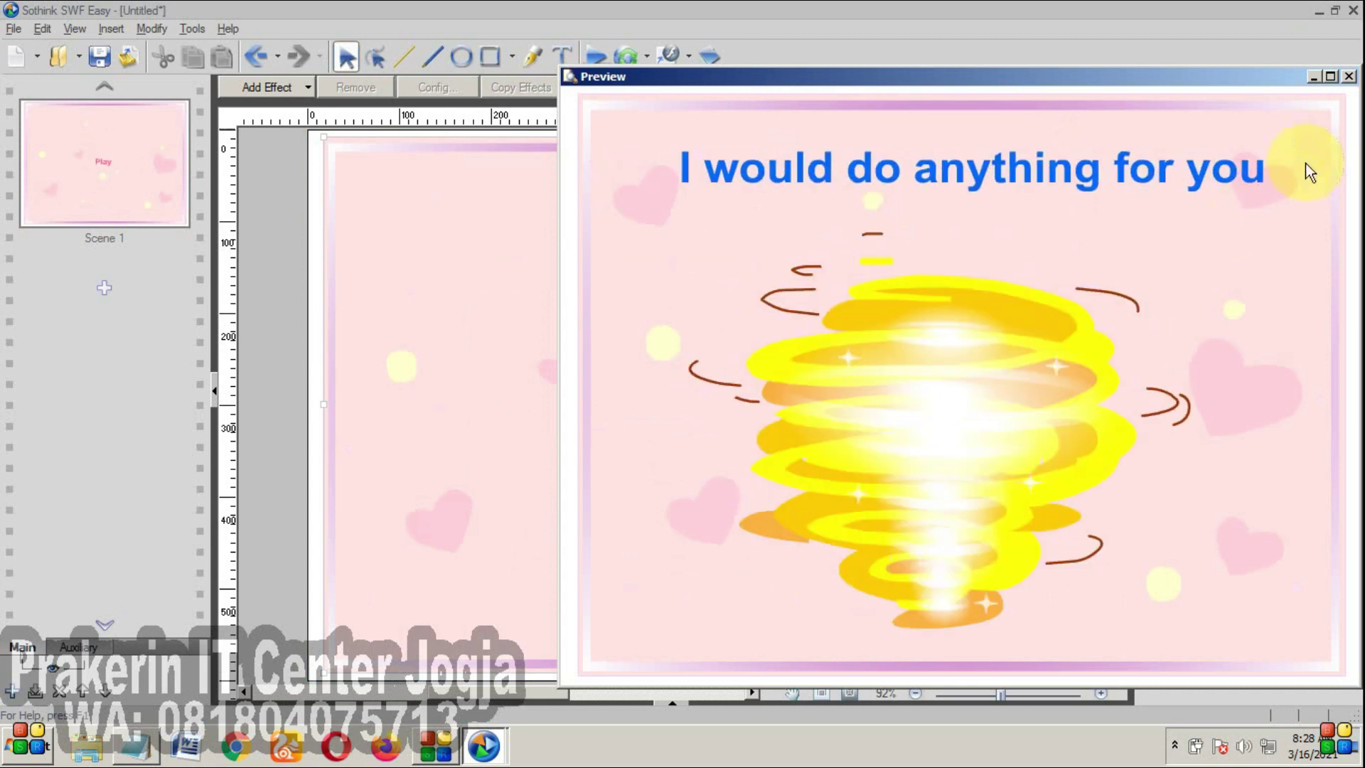
left_click(1348, 76)
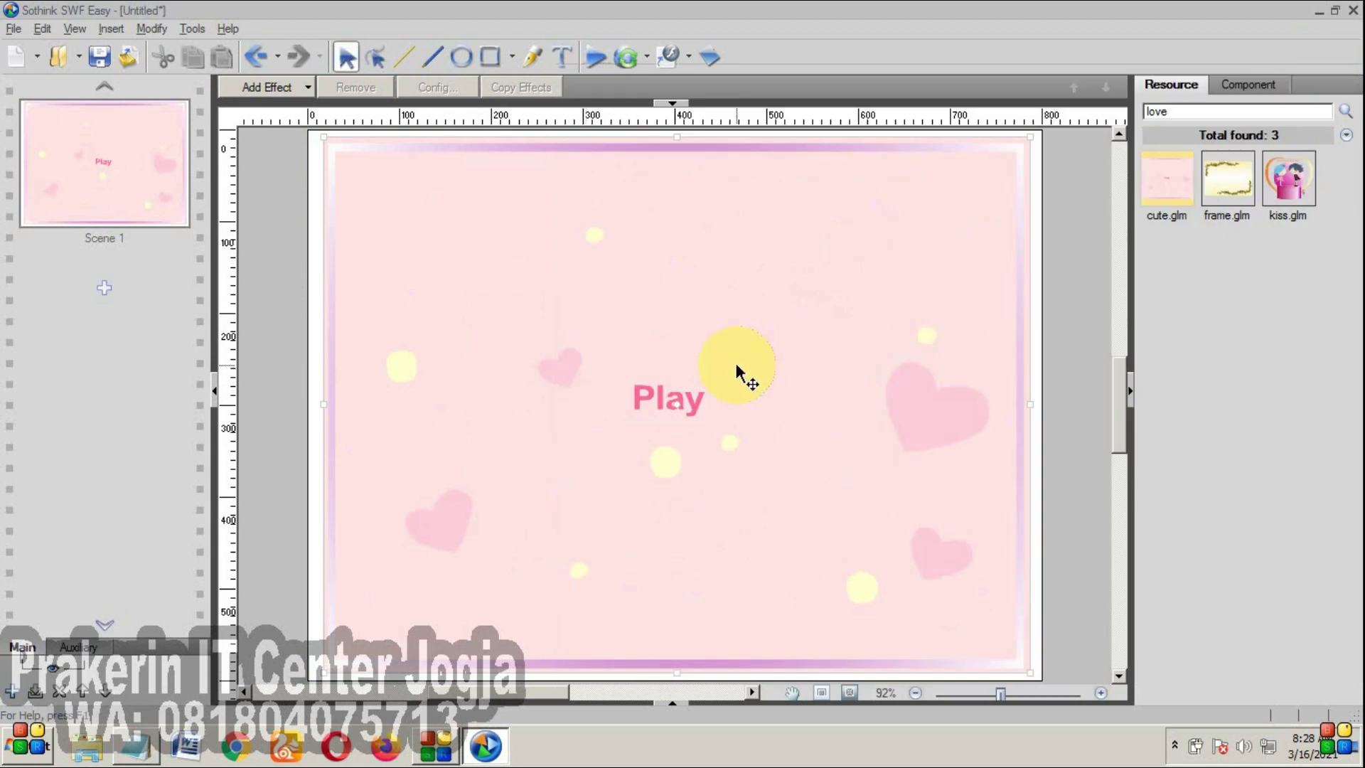
key("Delete")
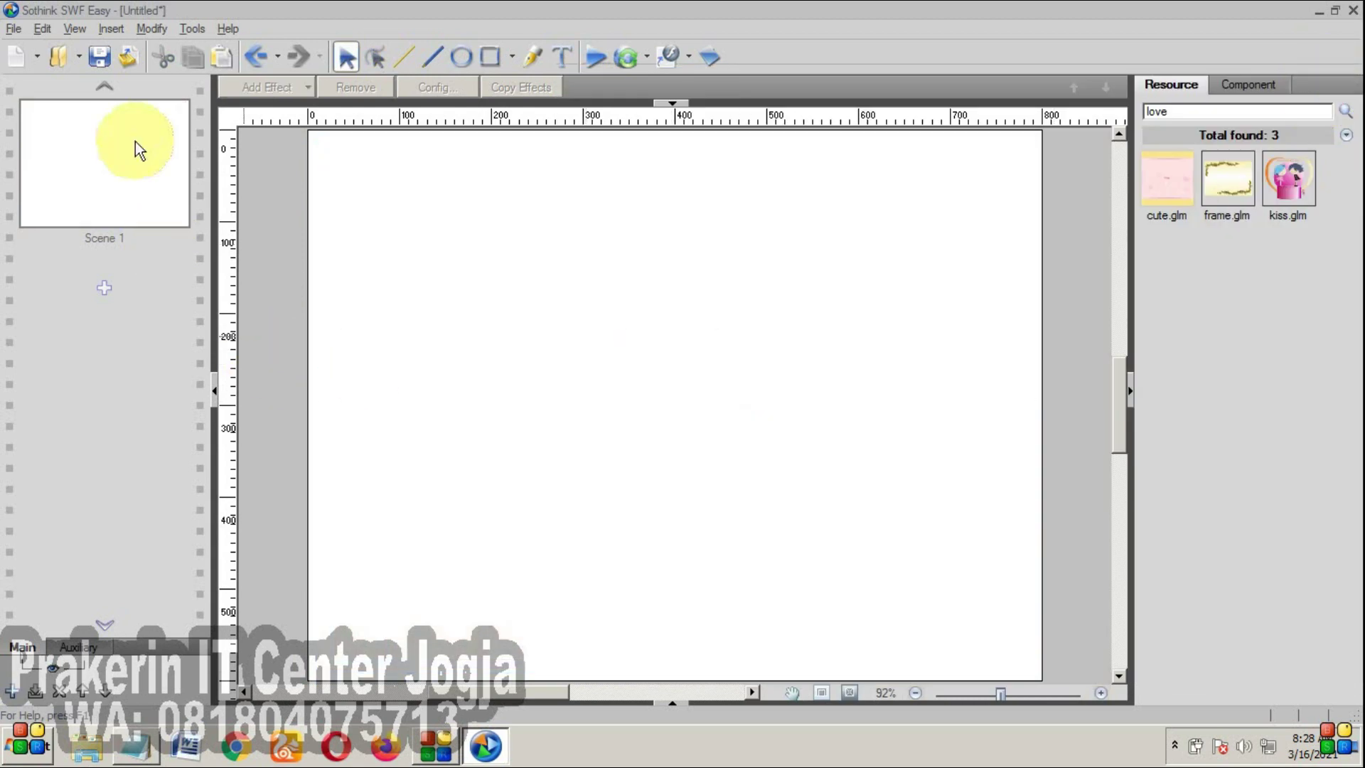
- Start opening an existing SWF Easy document and browse drive D: to the CONTOH 1 folder inside BAHAN-BAHAN DI COPY
left_click(61, 50)
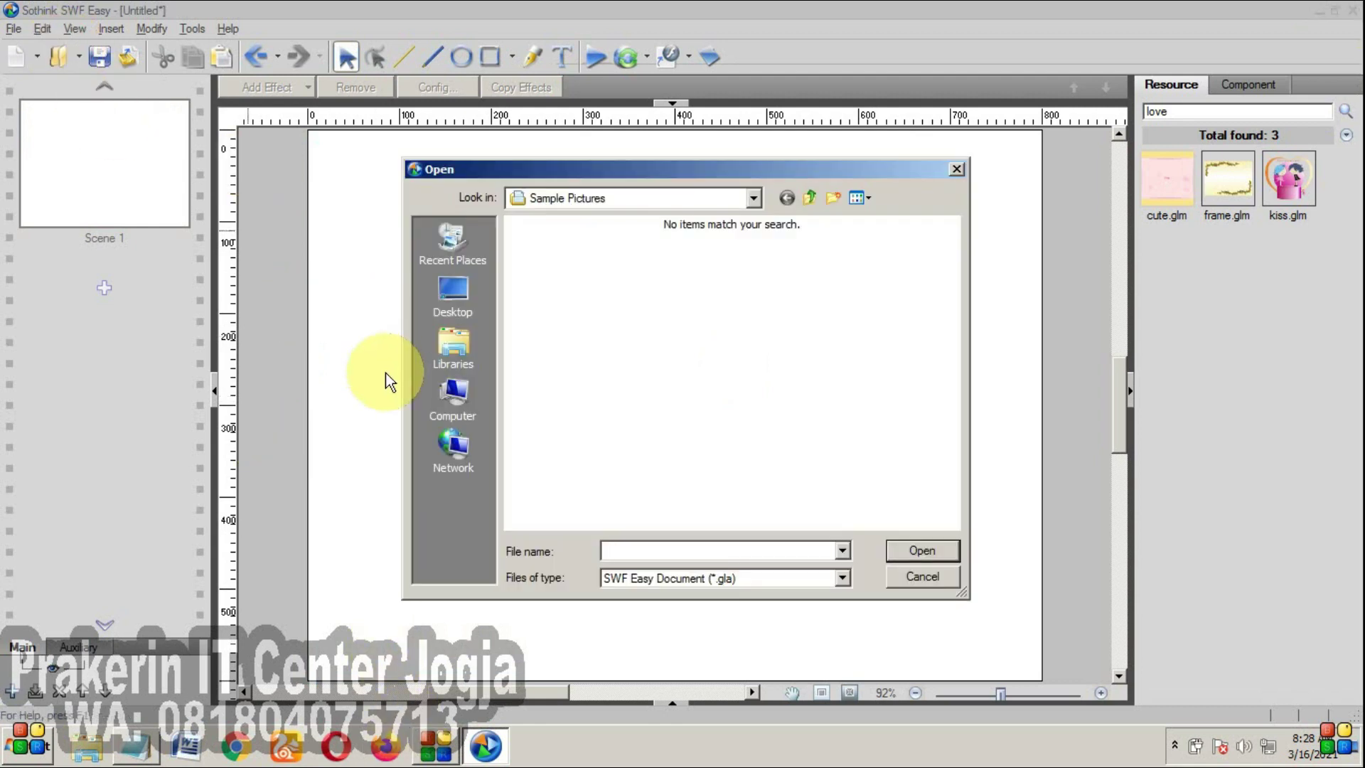
left_click(455, 404)
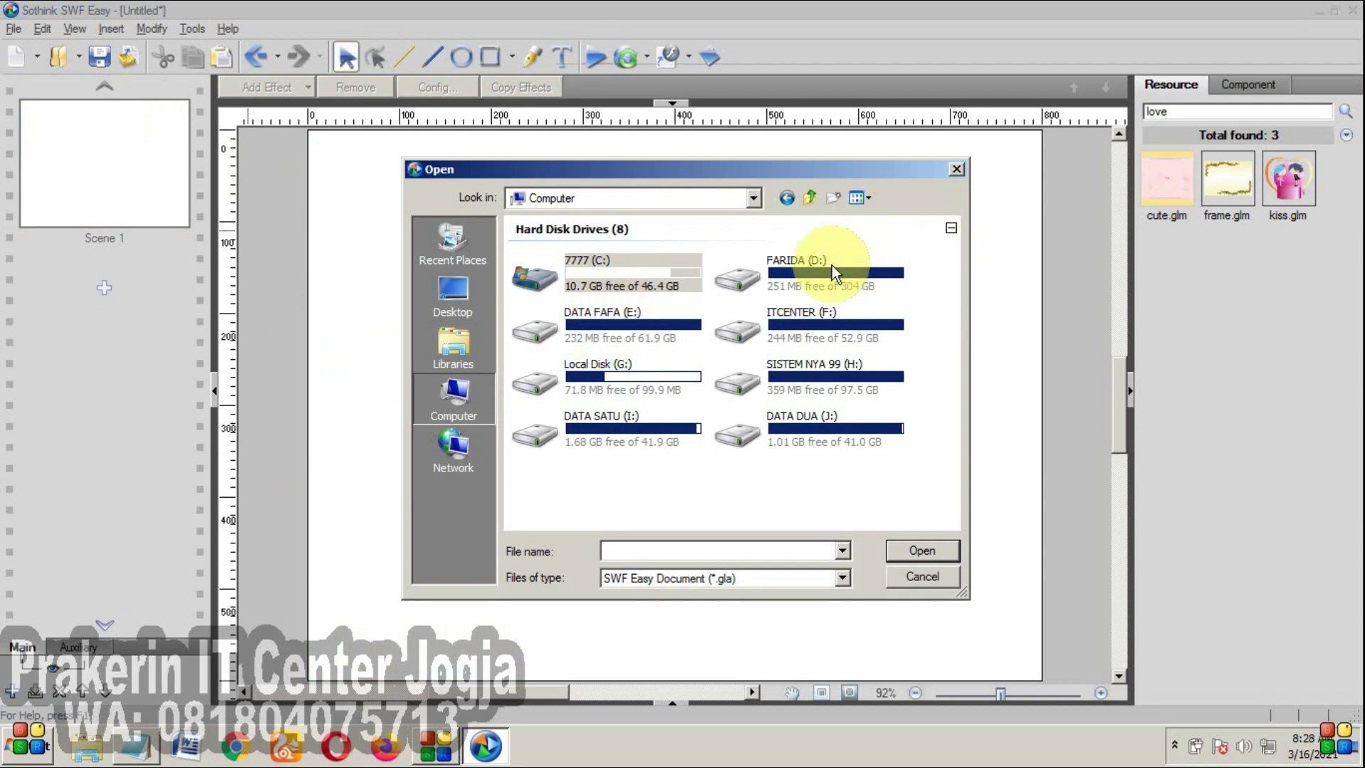
double_click(795, 285)
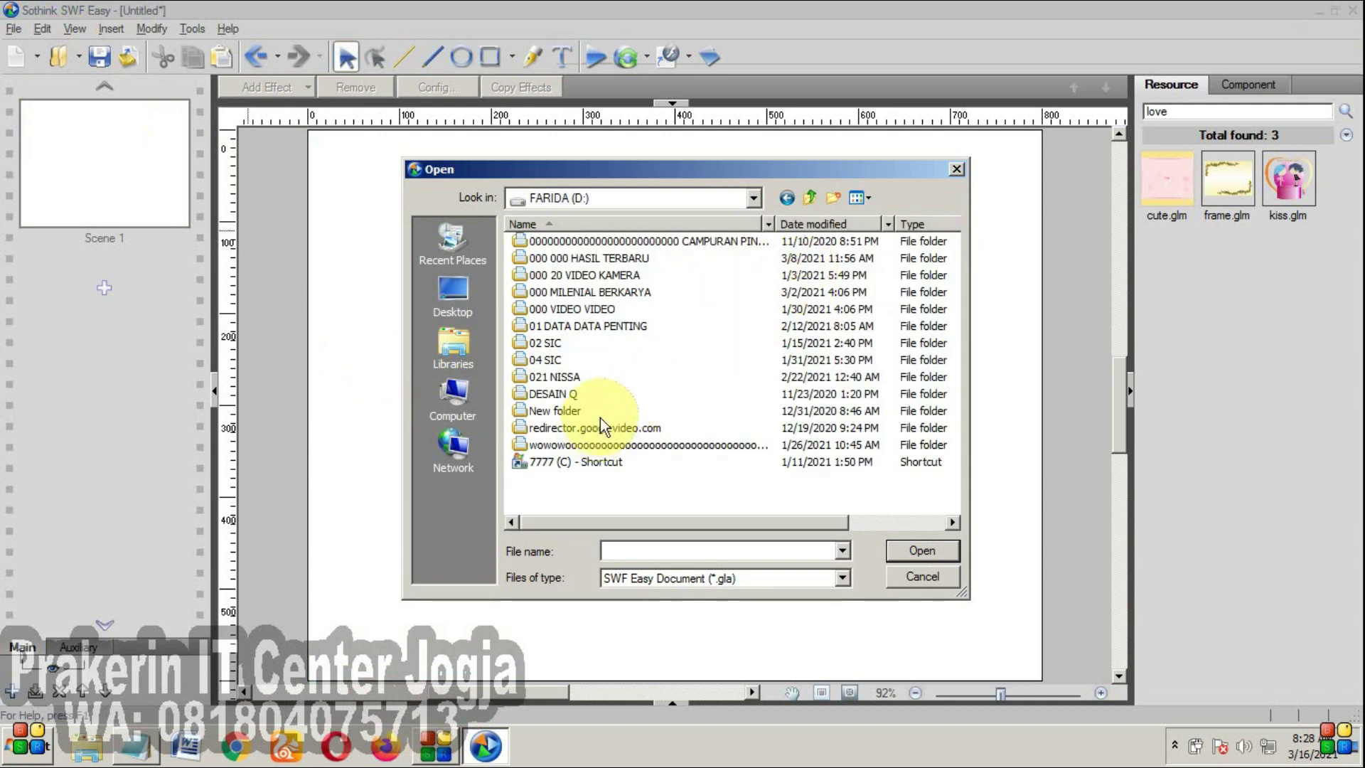
double_click(611, 244)
double_click(614, 378)
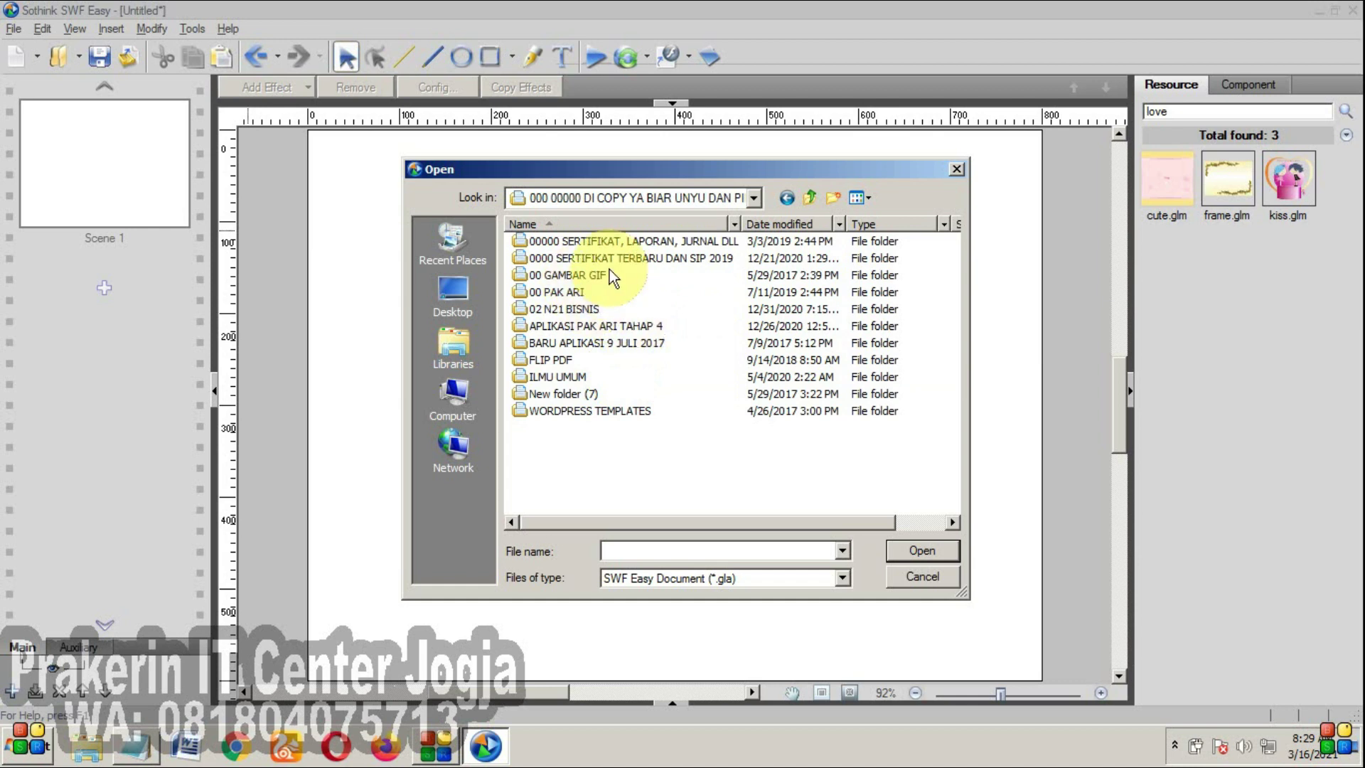
double_click(609, 326)
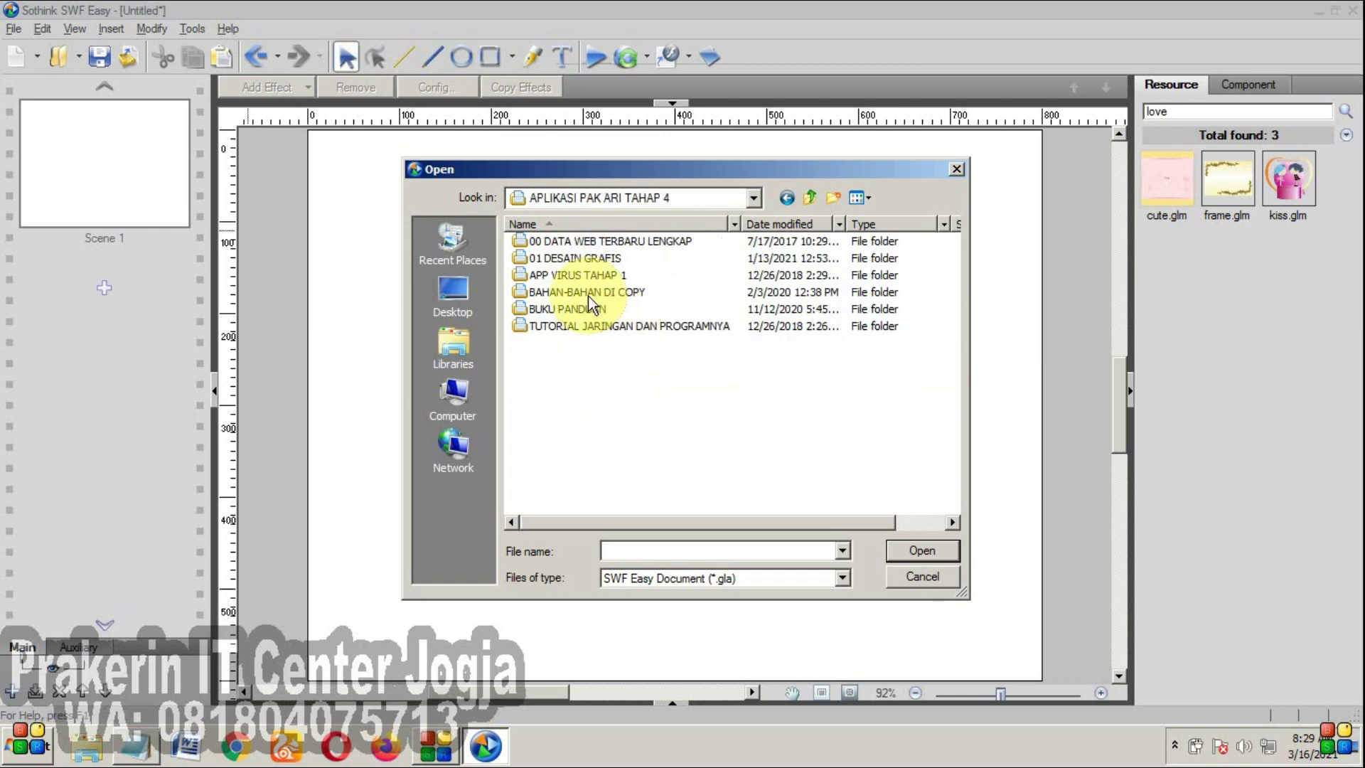
double_click(589, 292)
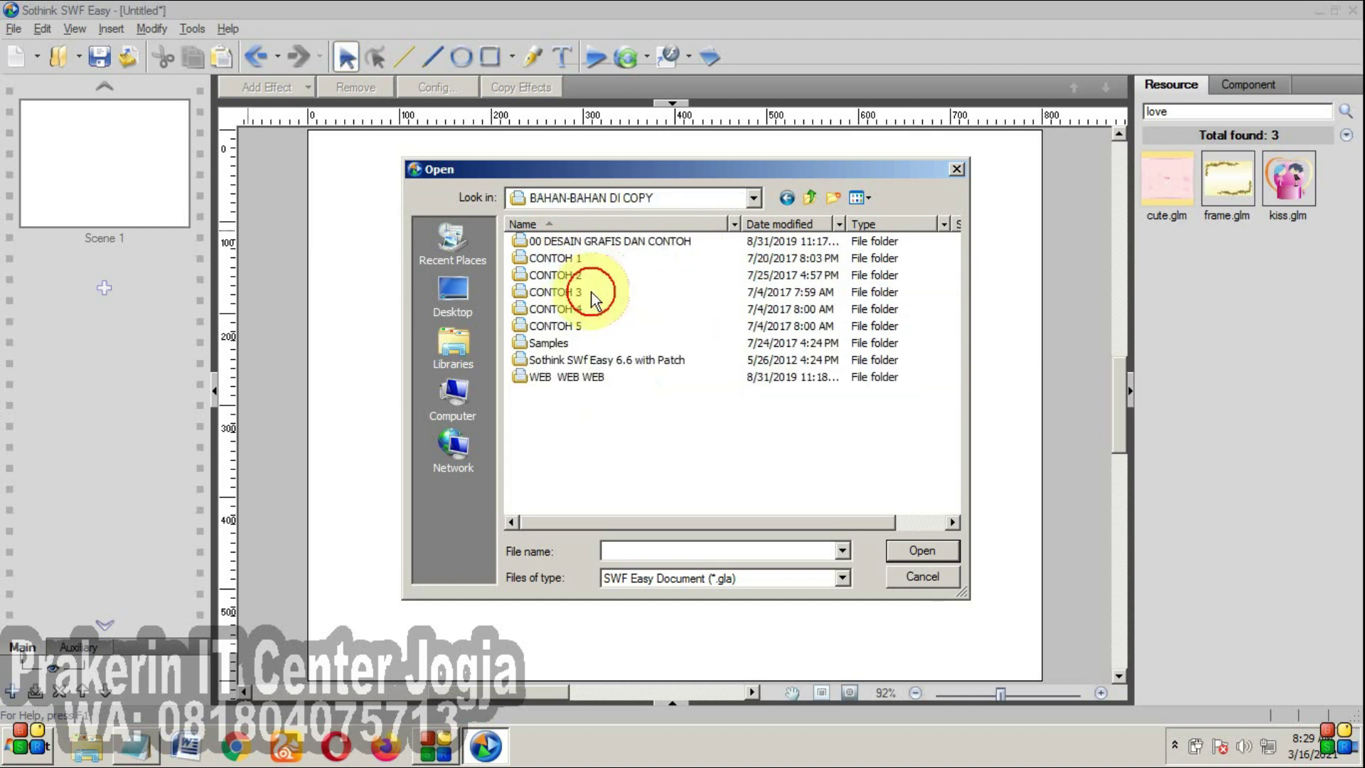
double_click(569, 260)
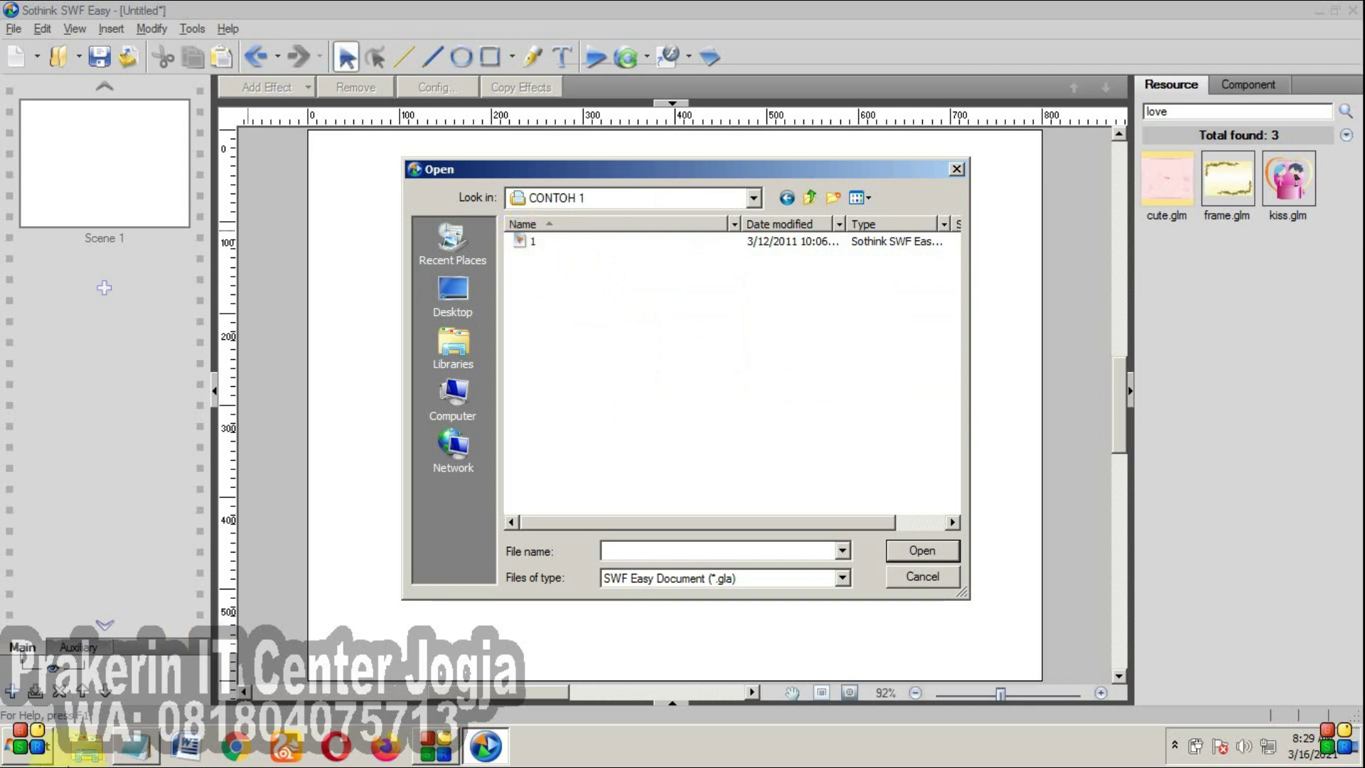
- Switch to Windows Explorer and browse drive D: to the CONTOH 1 folder inside BAHAN-BAHAN DI COPY
left_click(84, 752)
left_click(64, 257)
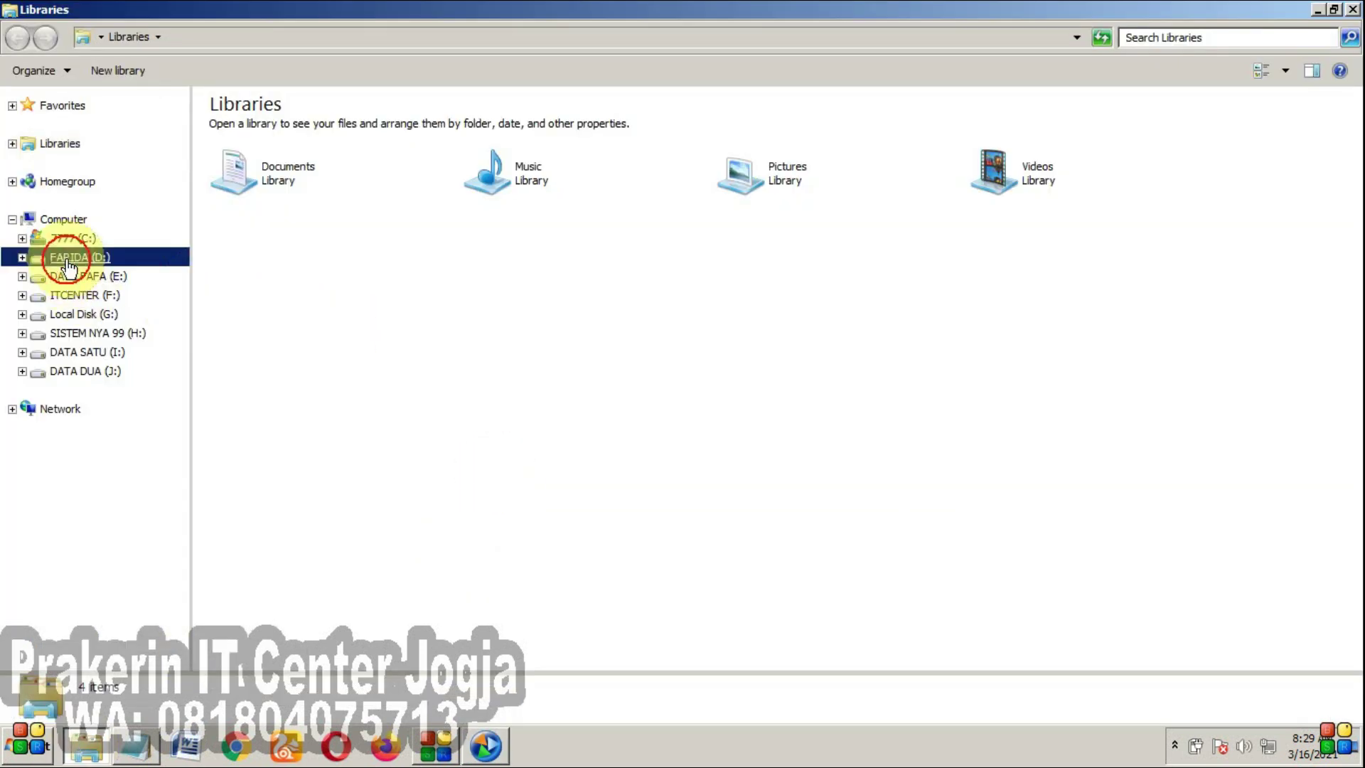
double_click(318, 128)
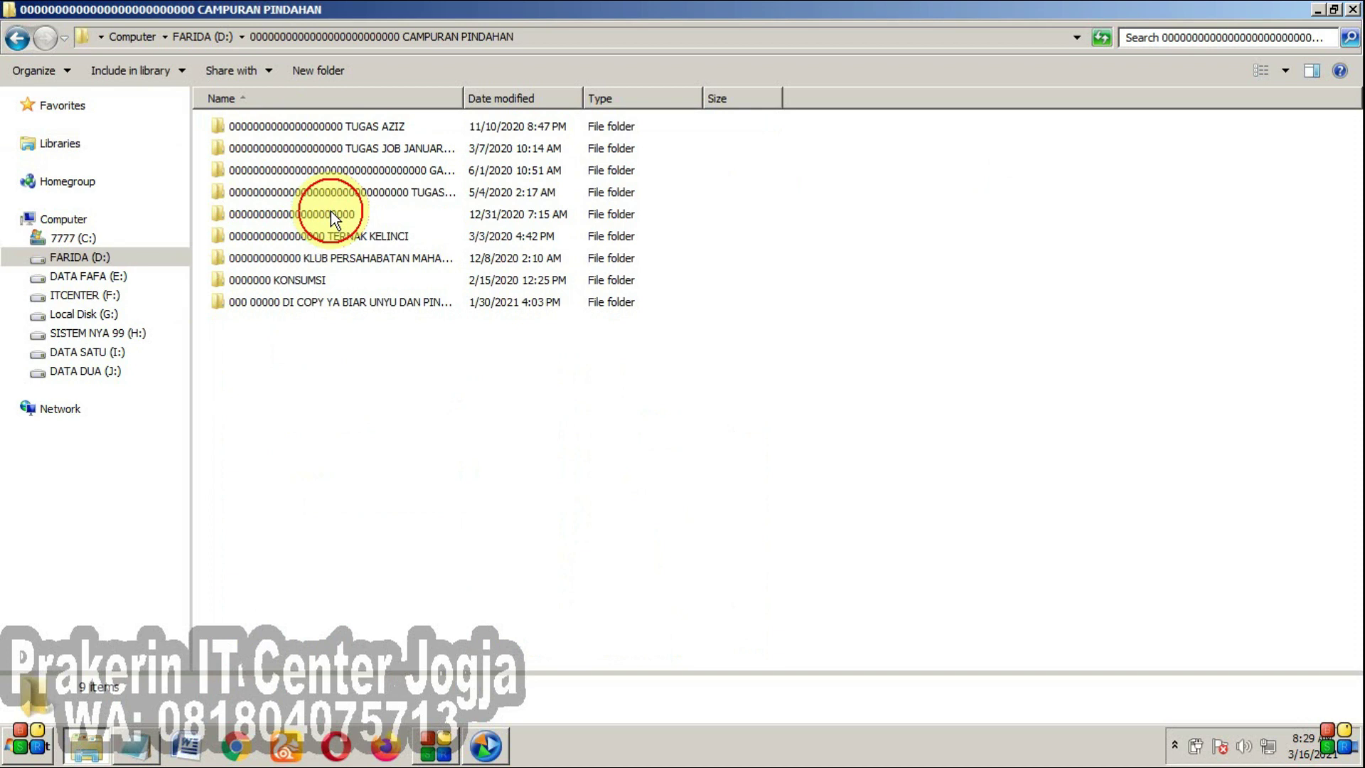
double_click(327, 303)
double_click(305, 238)
double_click(283, 190)
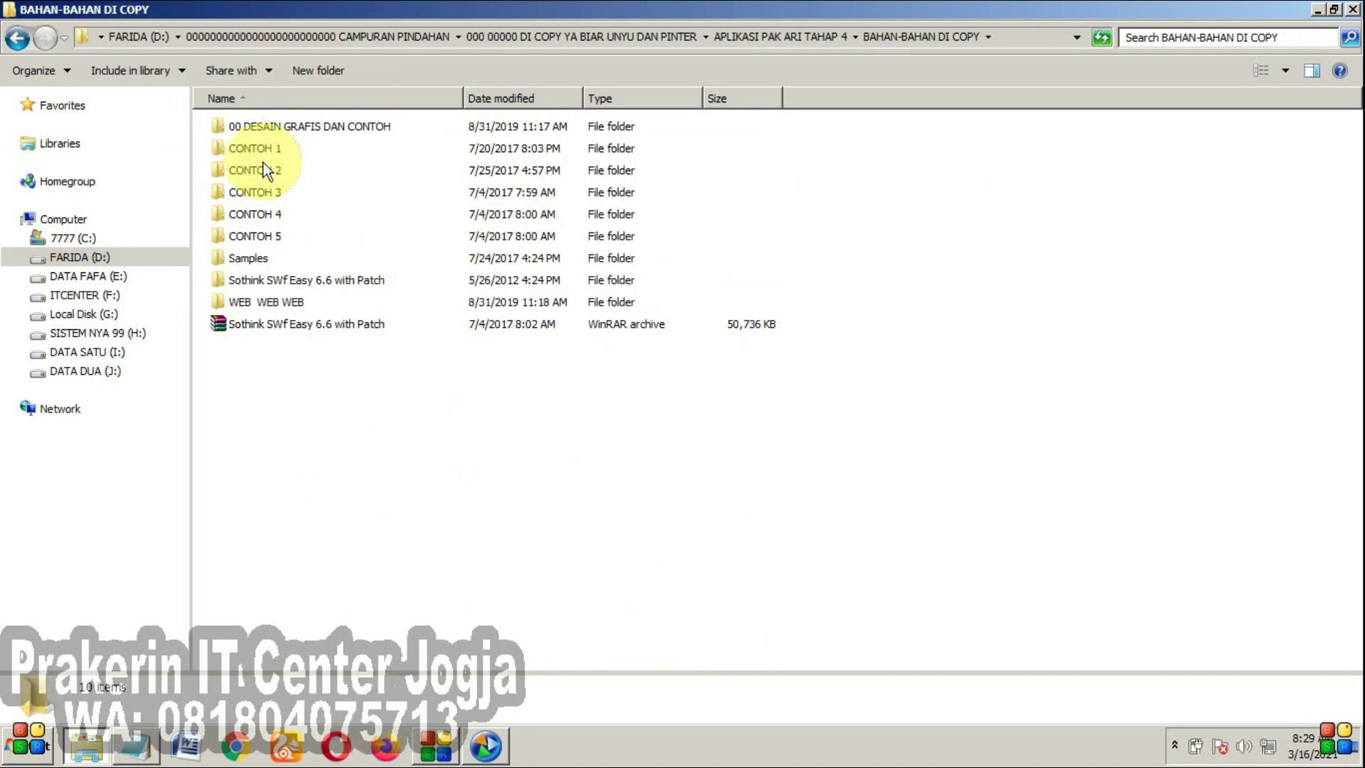
double_click(259, 152)
- Play the Flash movie 1 from CONTOH 1 in Macromedia Flash Player 6.0, watch it and close the player
right_click(233, 151)
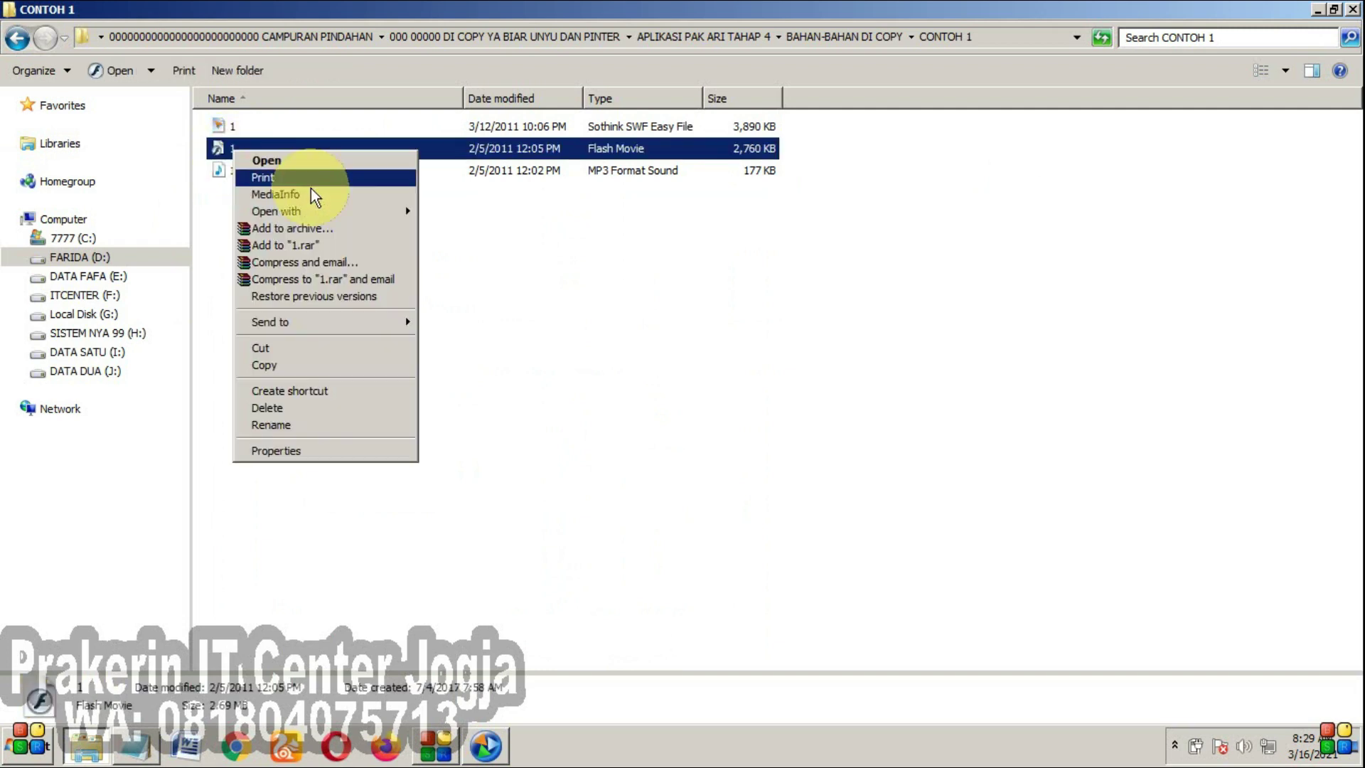
mouse_move(381, 211)
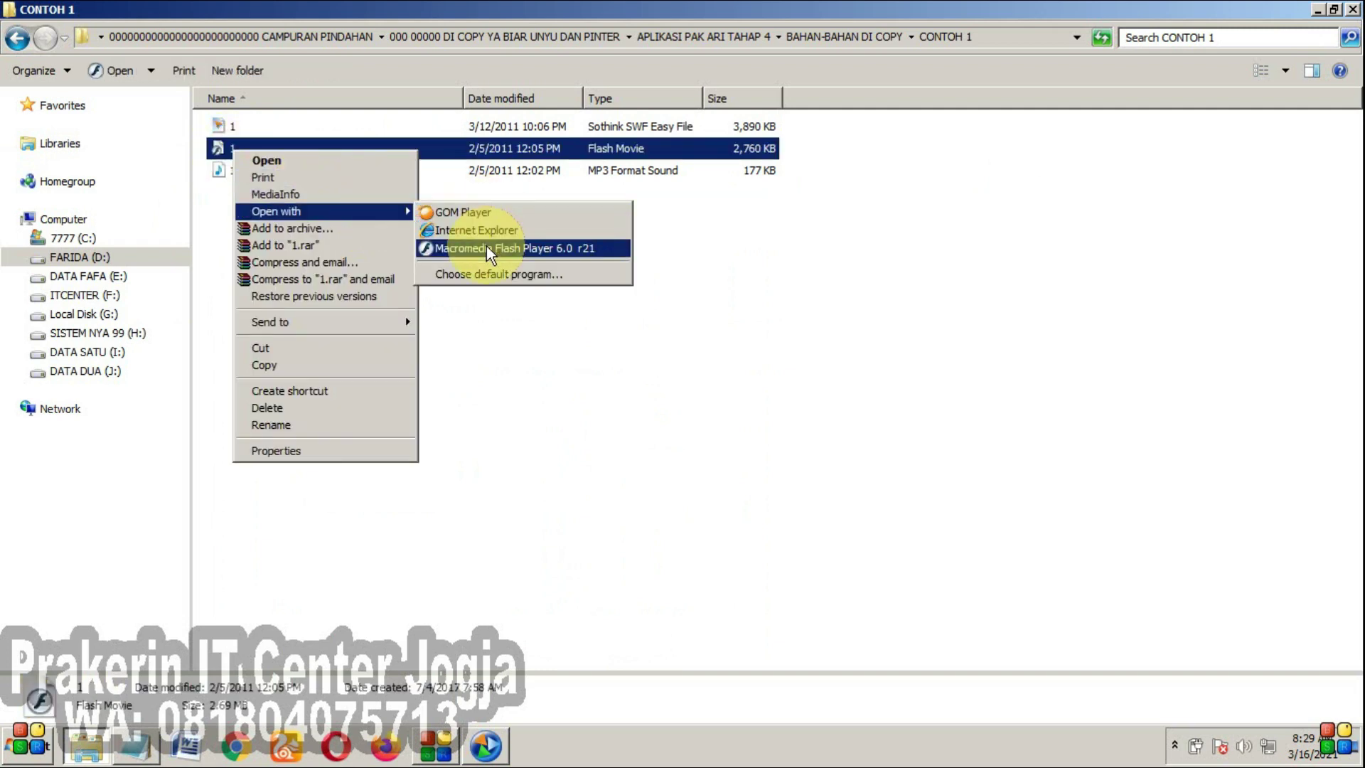
left_click(486, 246)
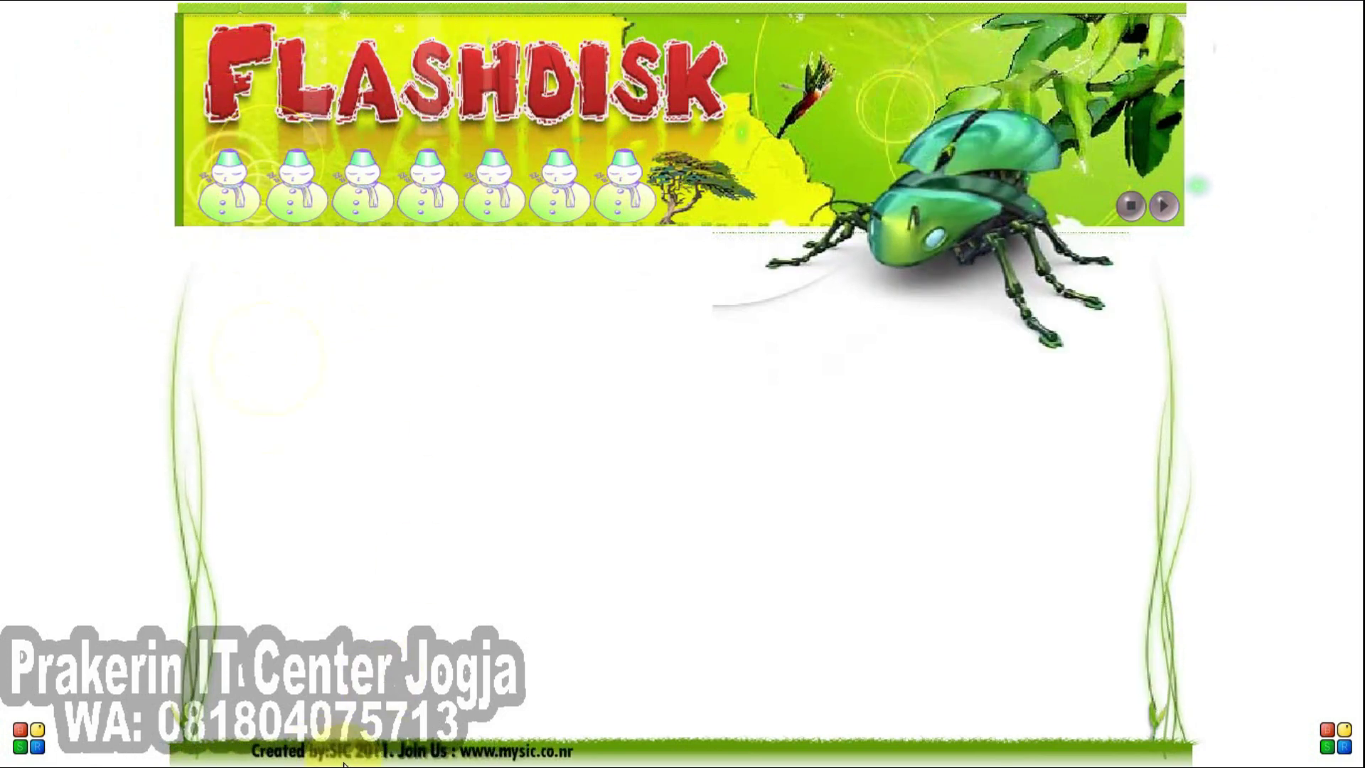
key("Escape")
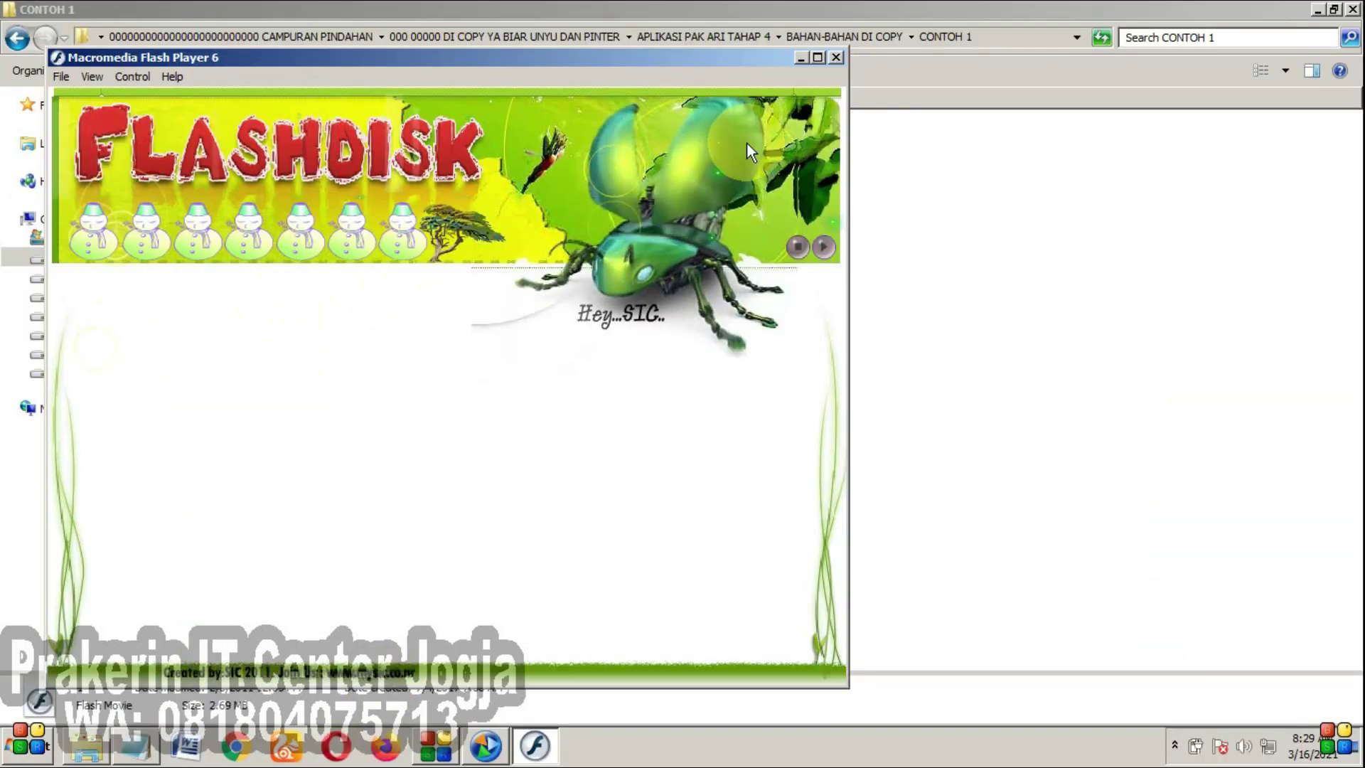
left_click(837, 58)
- Go to the CONTOH 2 folder and play its Flash movie 2 in Macromedia Flash Player 6.0
left_click(800, 39)
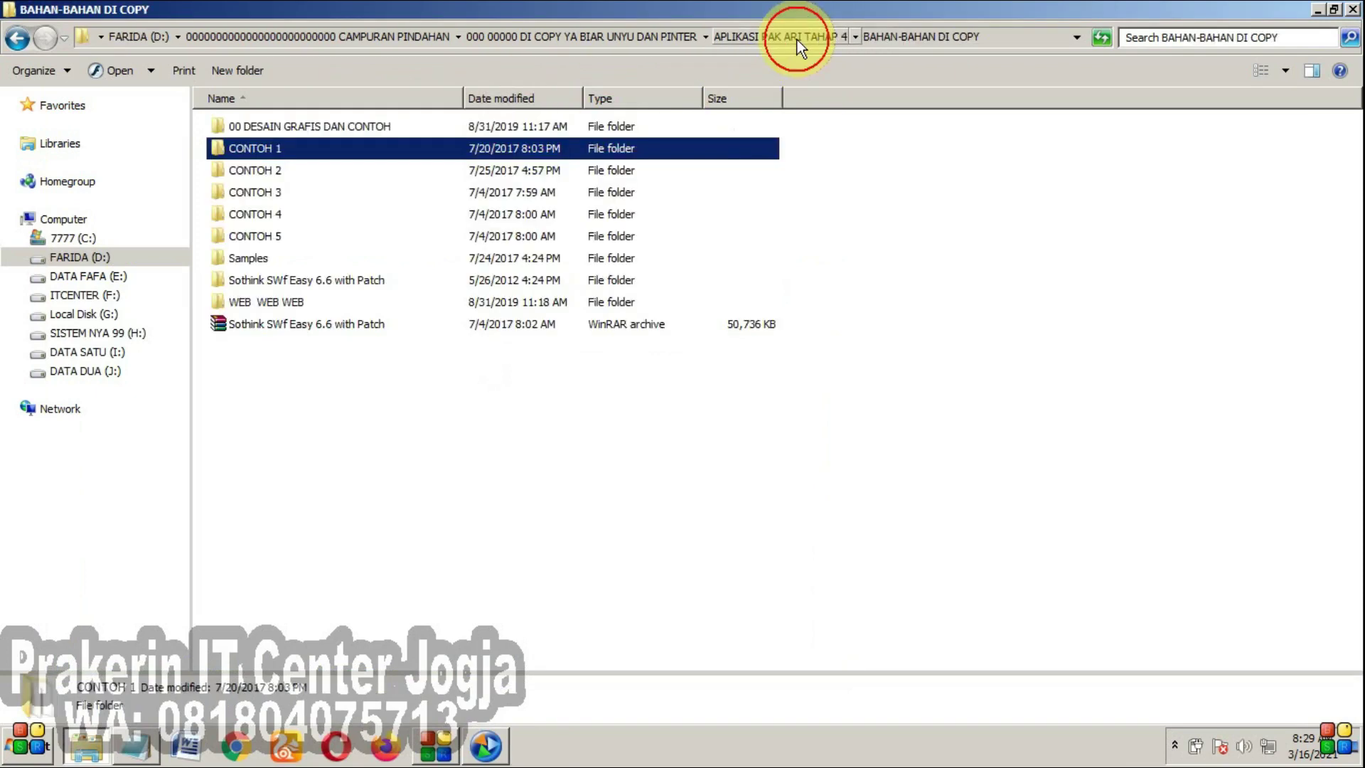
double_click(298, 172)
right_click(233, 150)
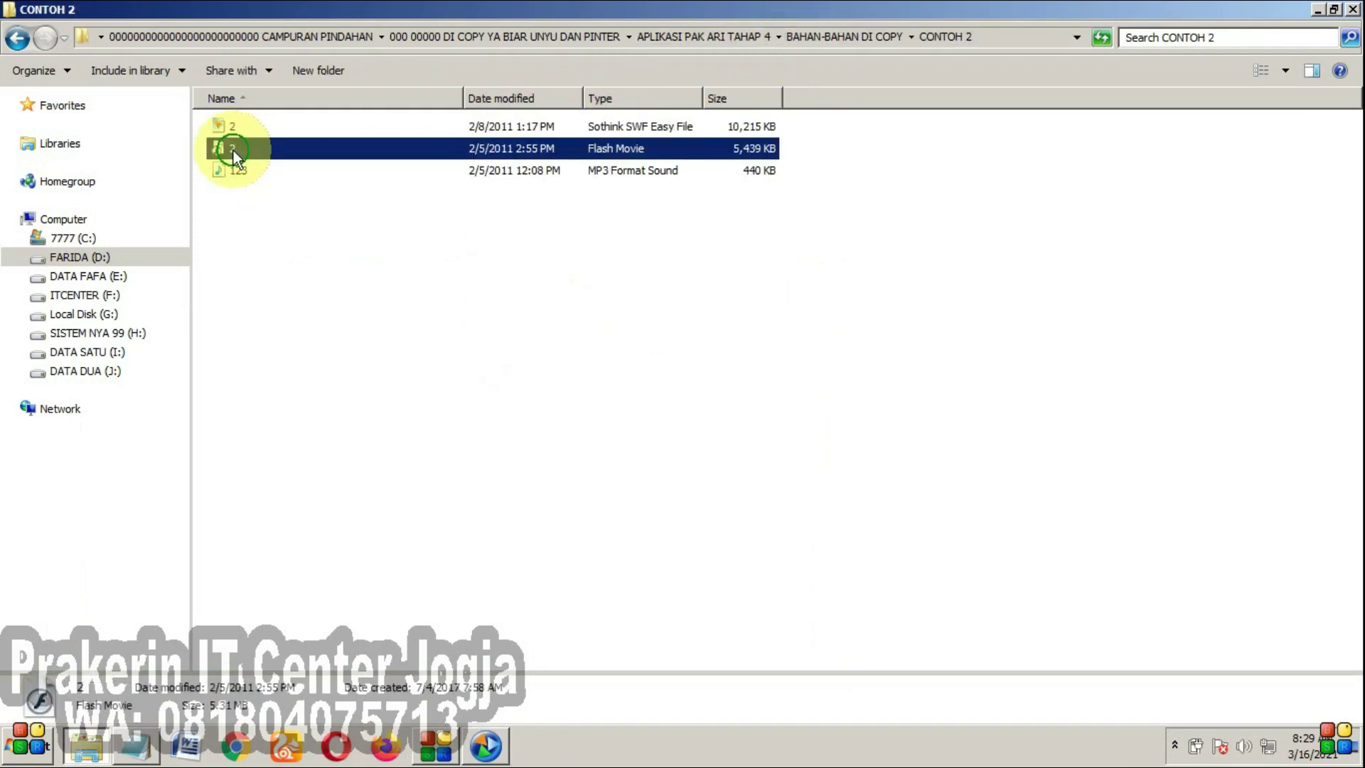
mouse_move(370, 211)
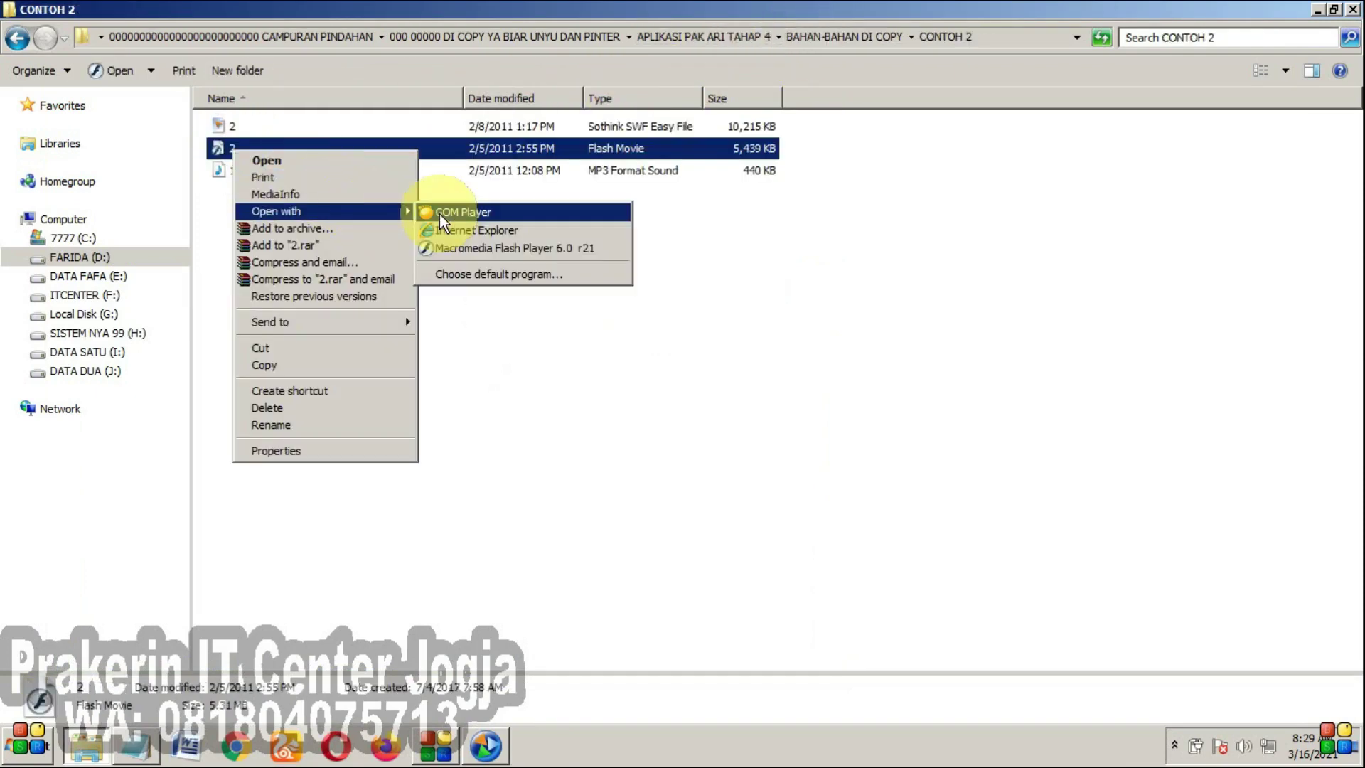
left_click(467, 249)
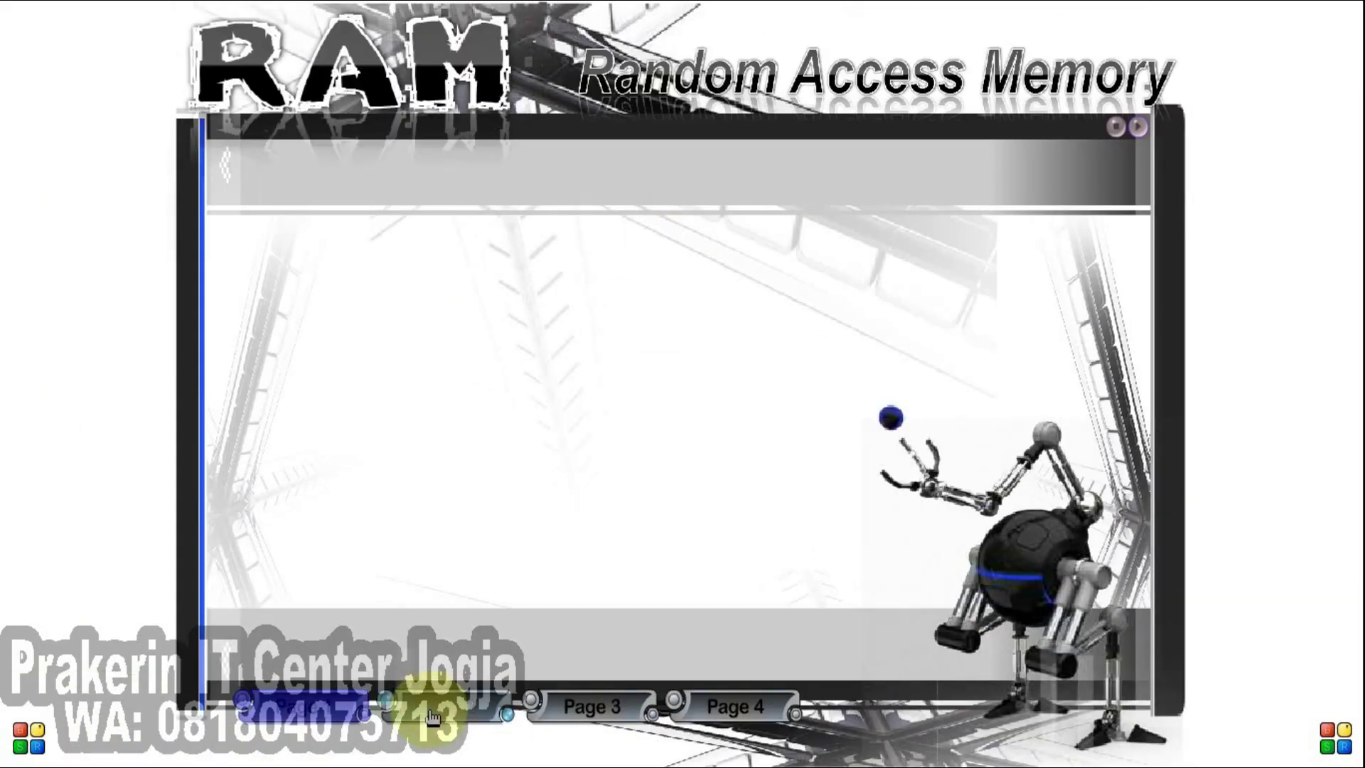
- View Page 2, Page 3 and Page 4 of the RAM presentation, and close the player
left_click(443, 712)
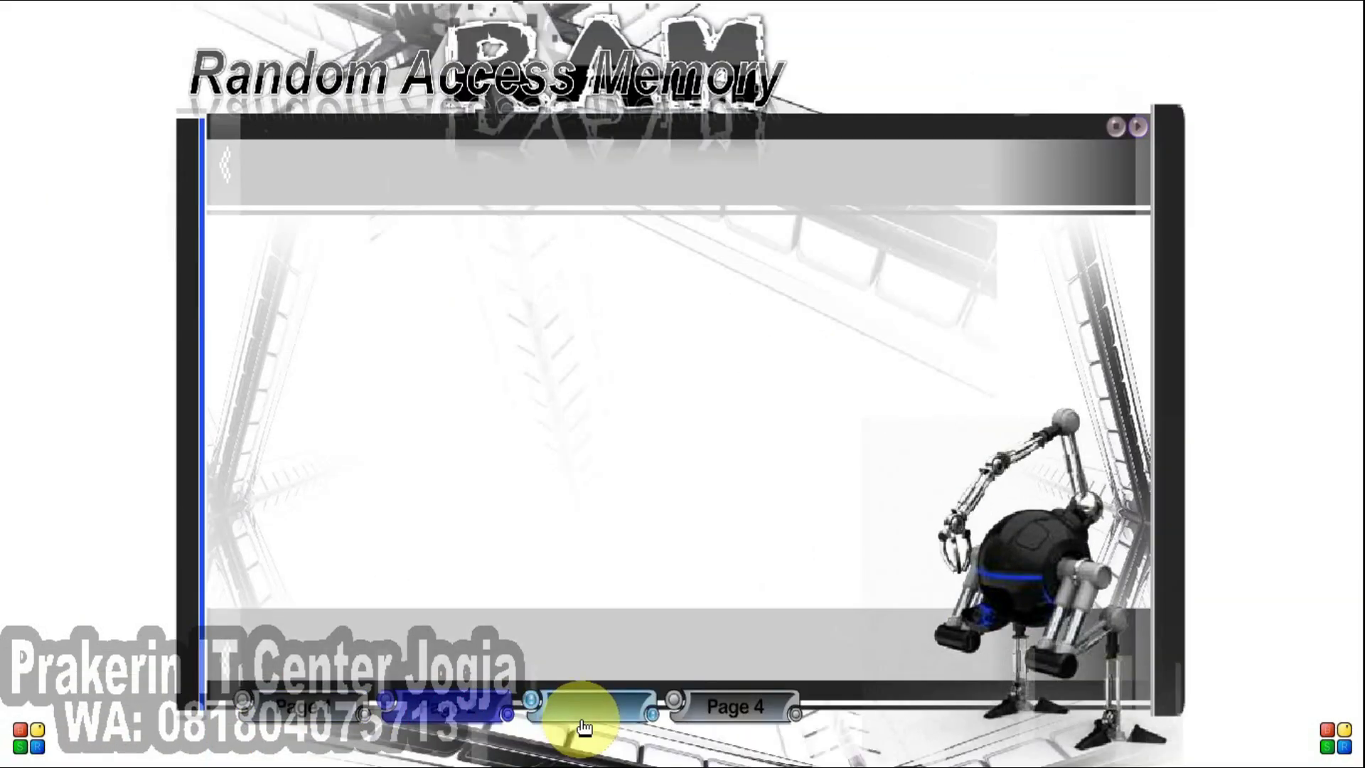
left_click(592, 714)
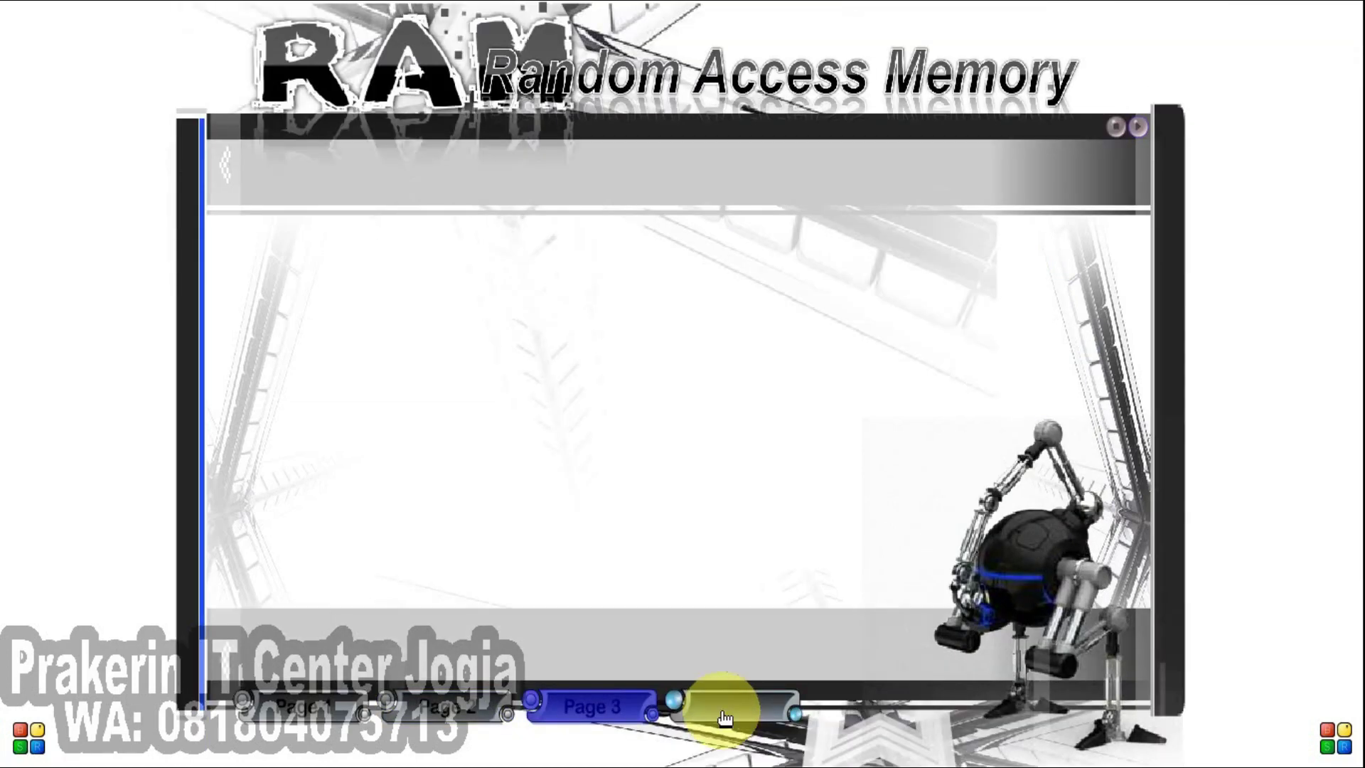
left_click(725, 716)
key("Escape")
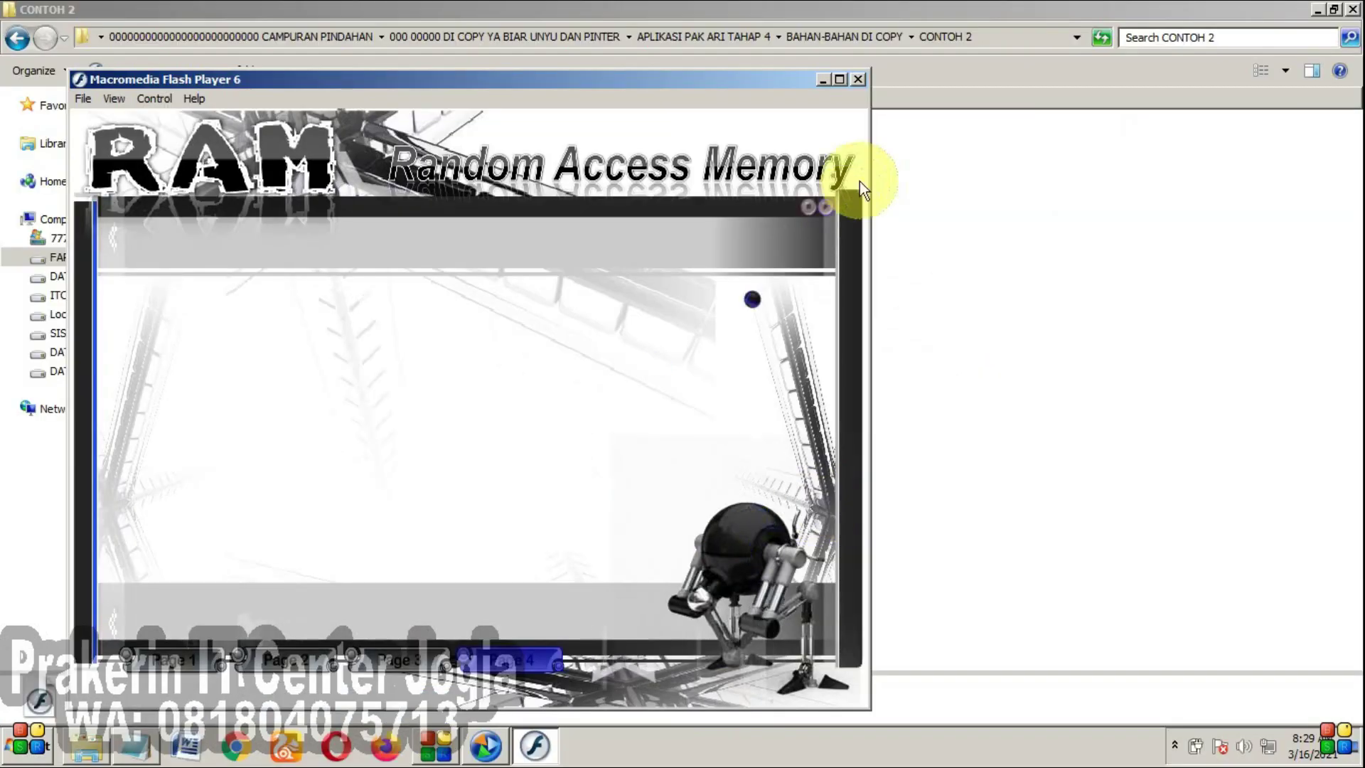
left_click(858, 80)
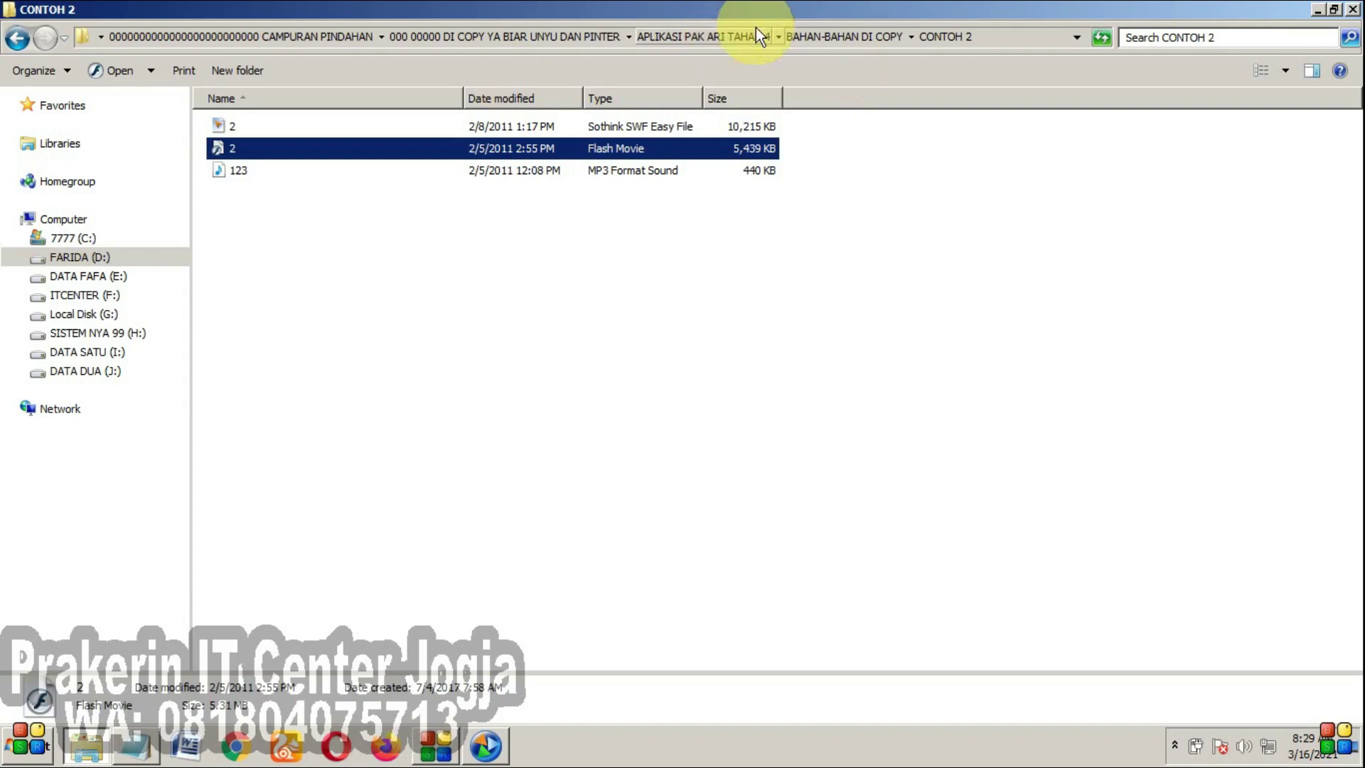
- Go to the inner CONTOH 3 folder and play the NYAMUK 1 Flash movie in Macromedia Flash Player 6.0
left_click(820, 36)
double_click(246, 192)
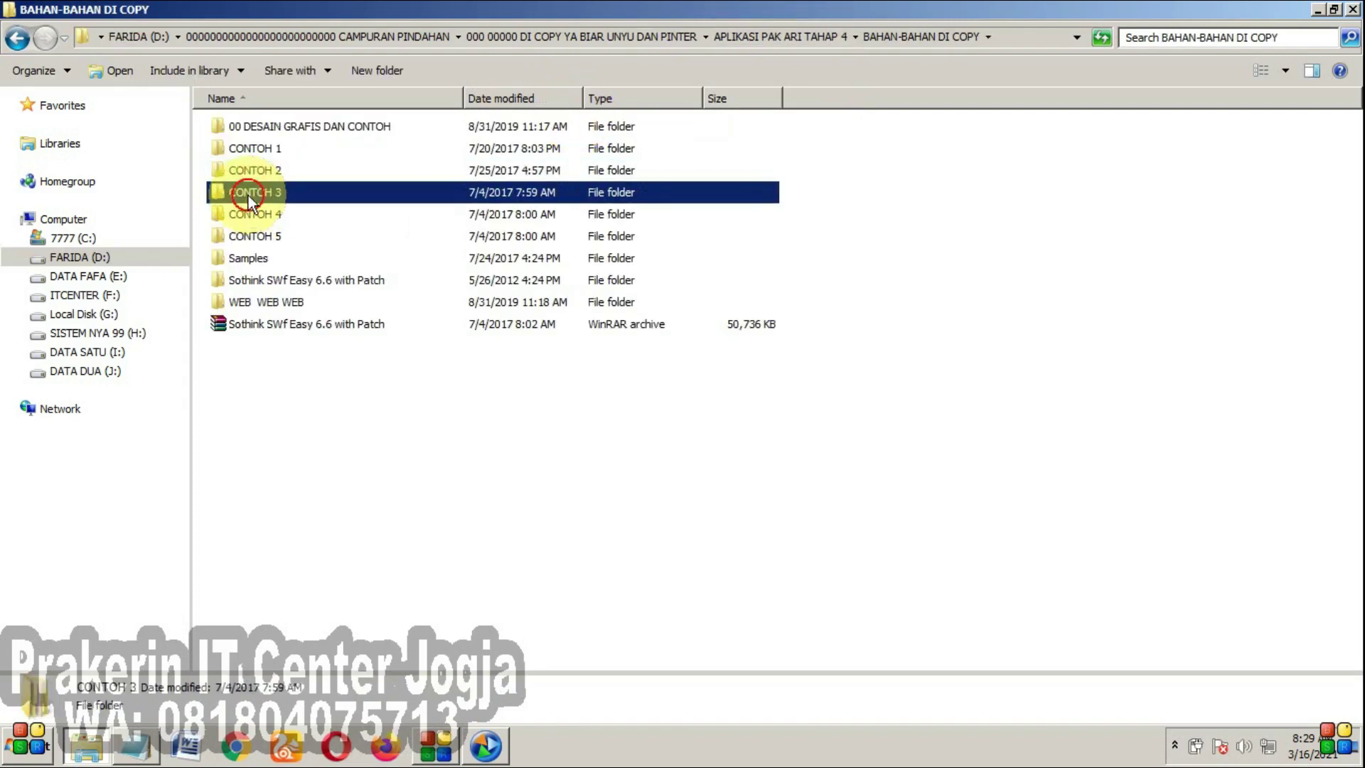
double_click(259, 126)
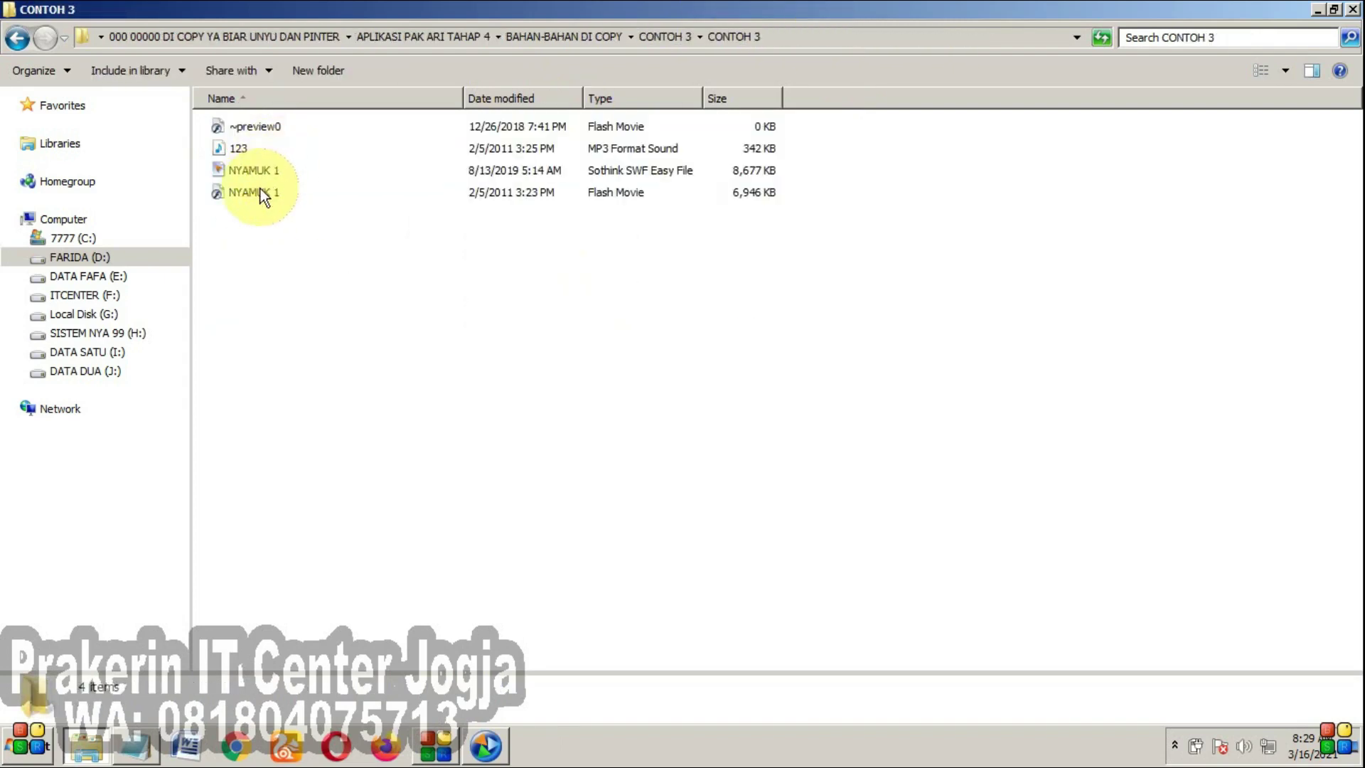
right_click(260, 190)
mouse_move(457, 250)
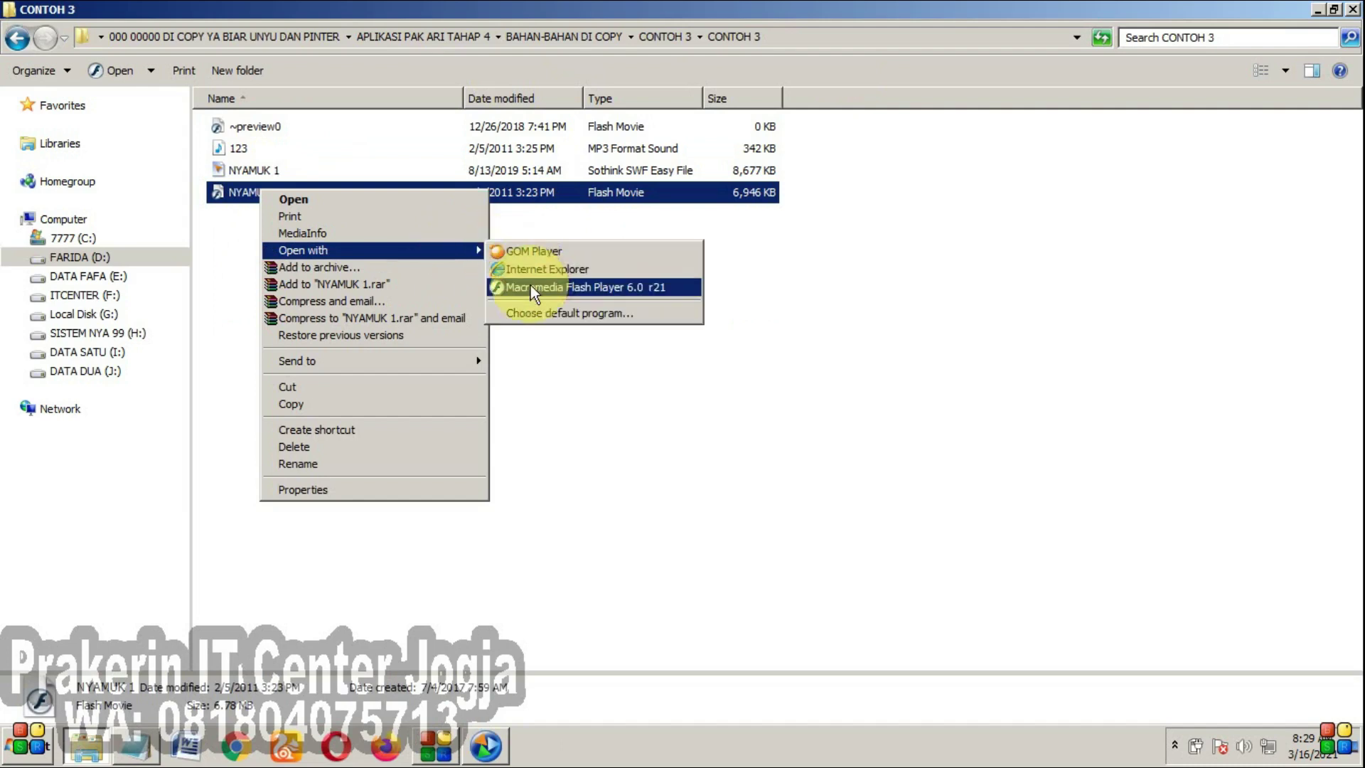
left_click(531, 288)
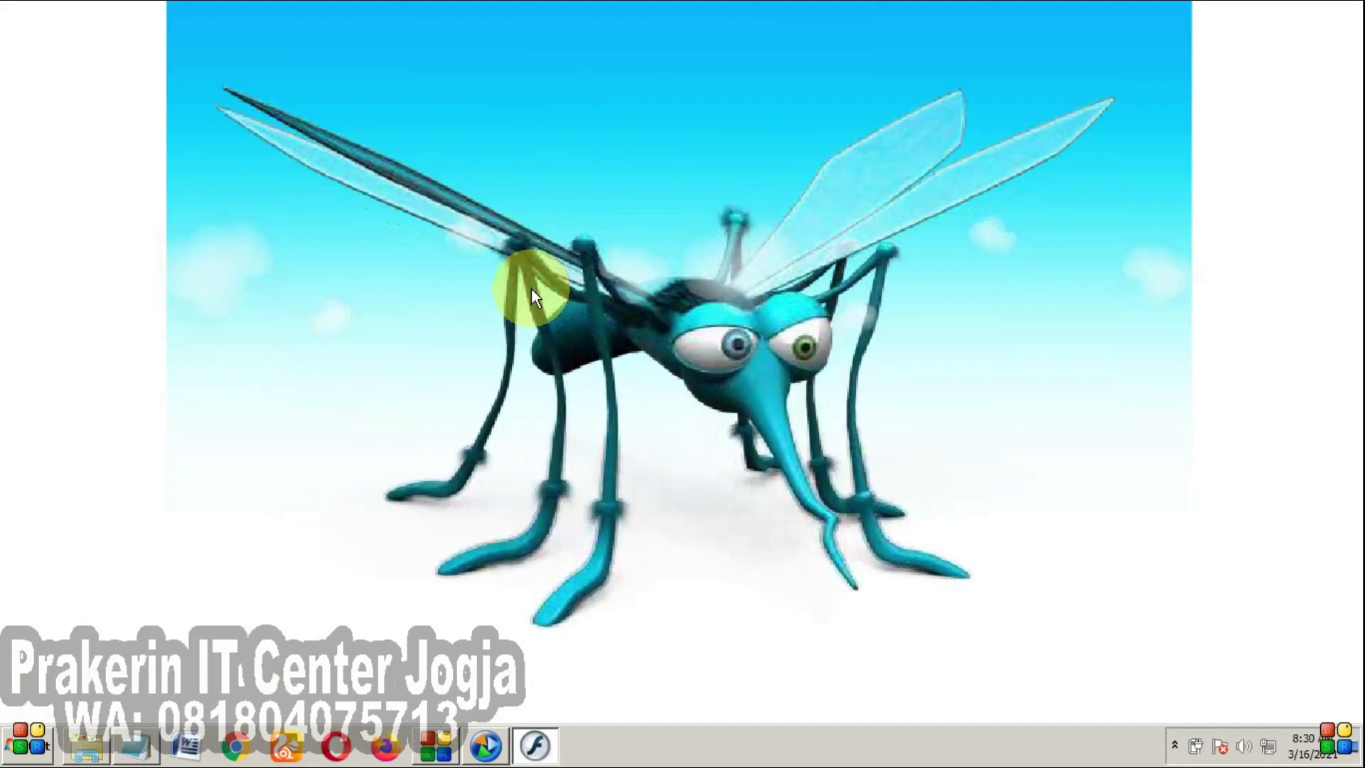
- View the mosquito presentation's Menu and Page 3, and close the player
left_click(385, 624)
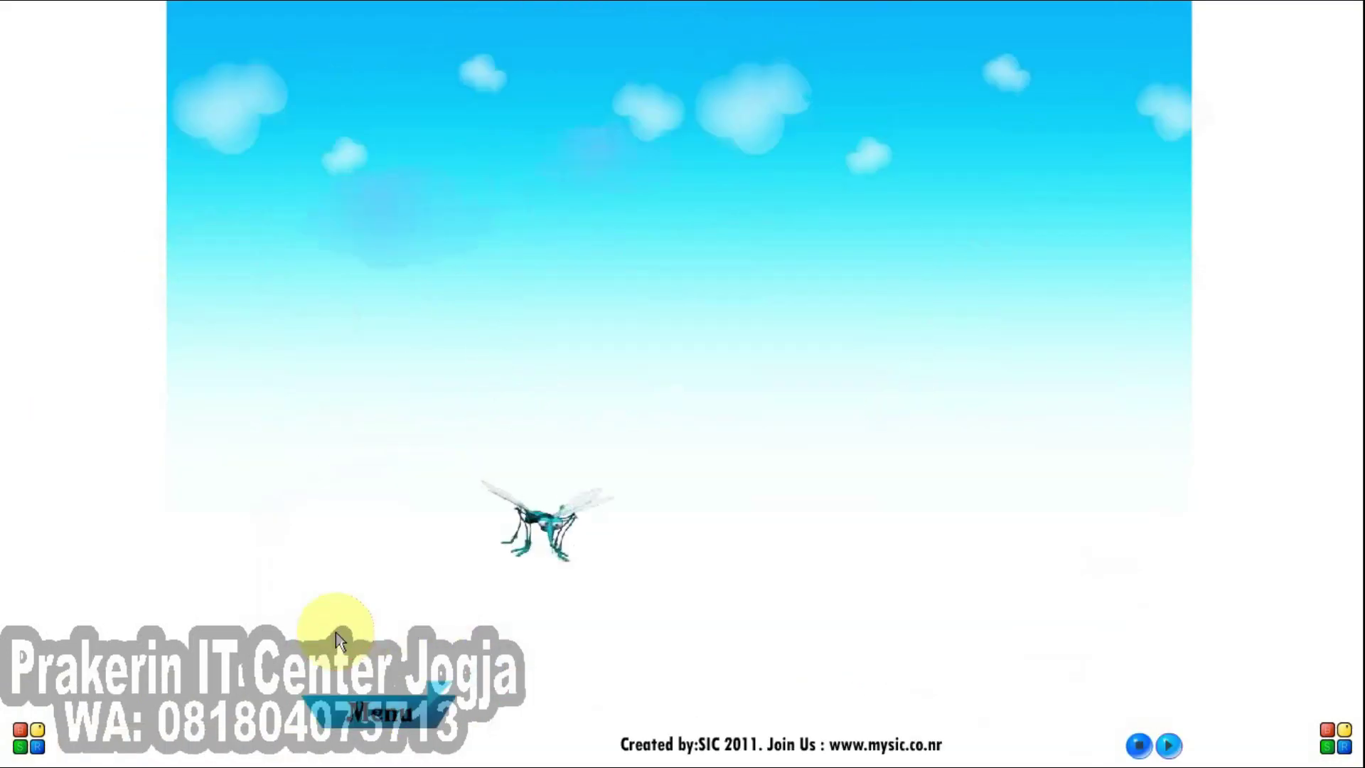
left_click(365, 707)
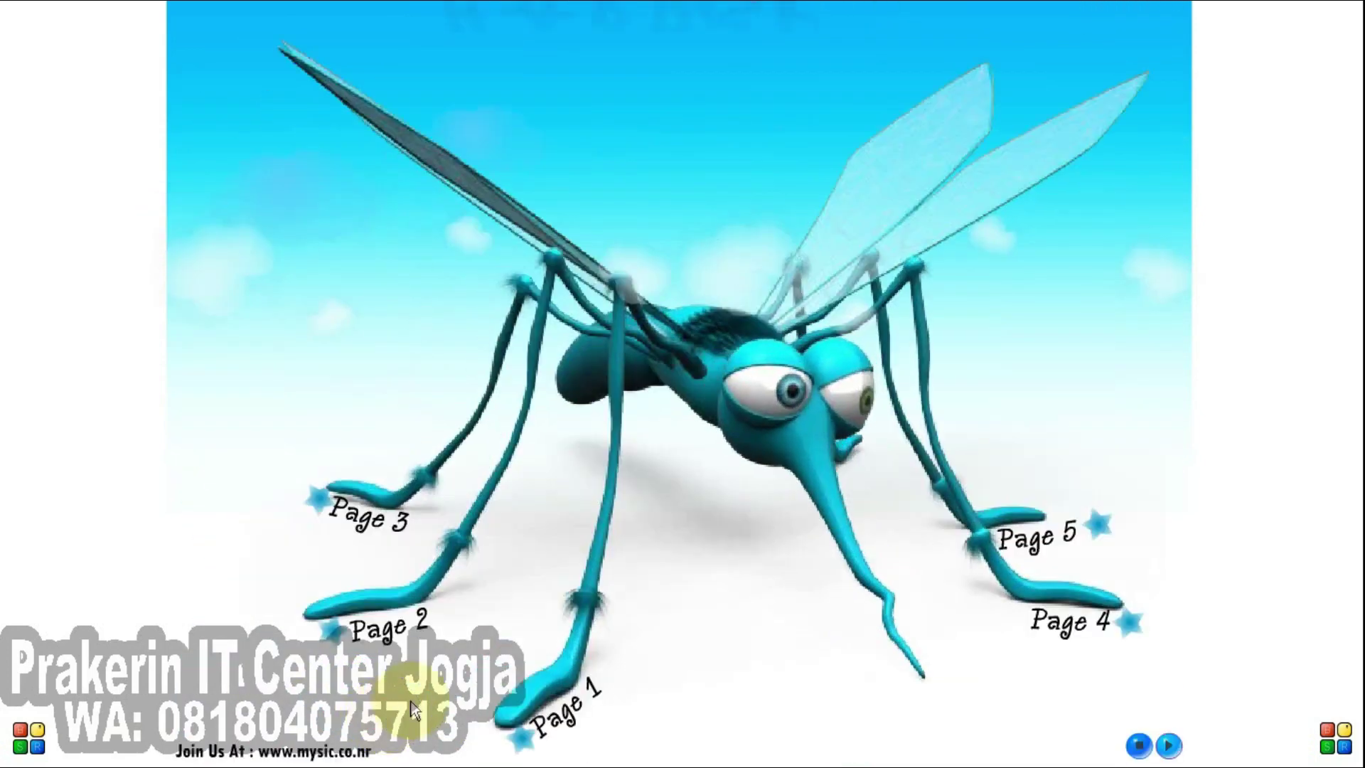
left_click(321, 508)
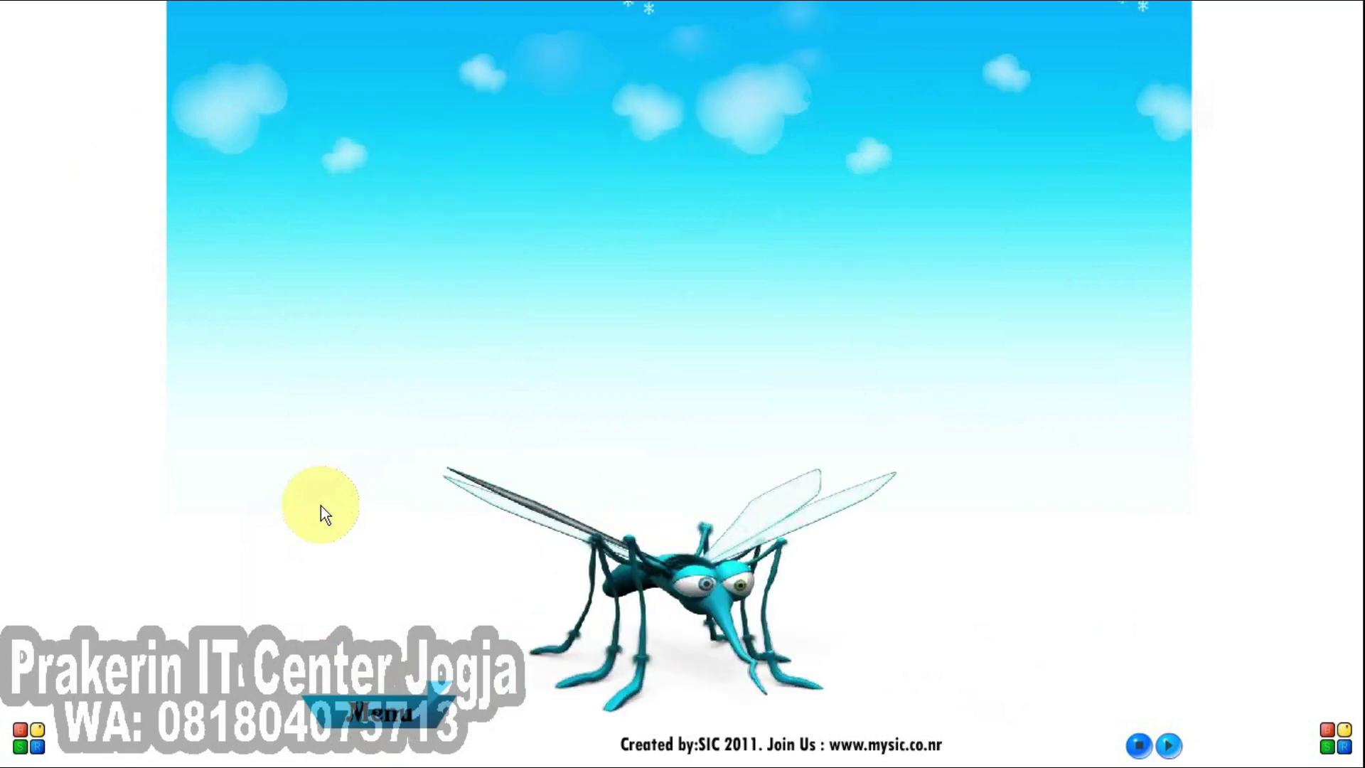
key("Escape")
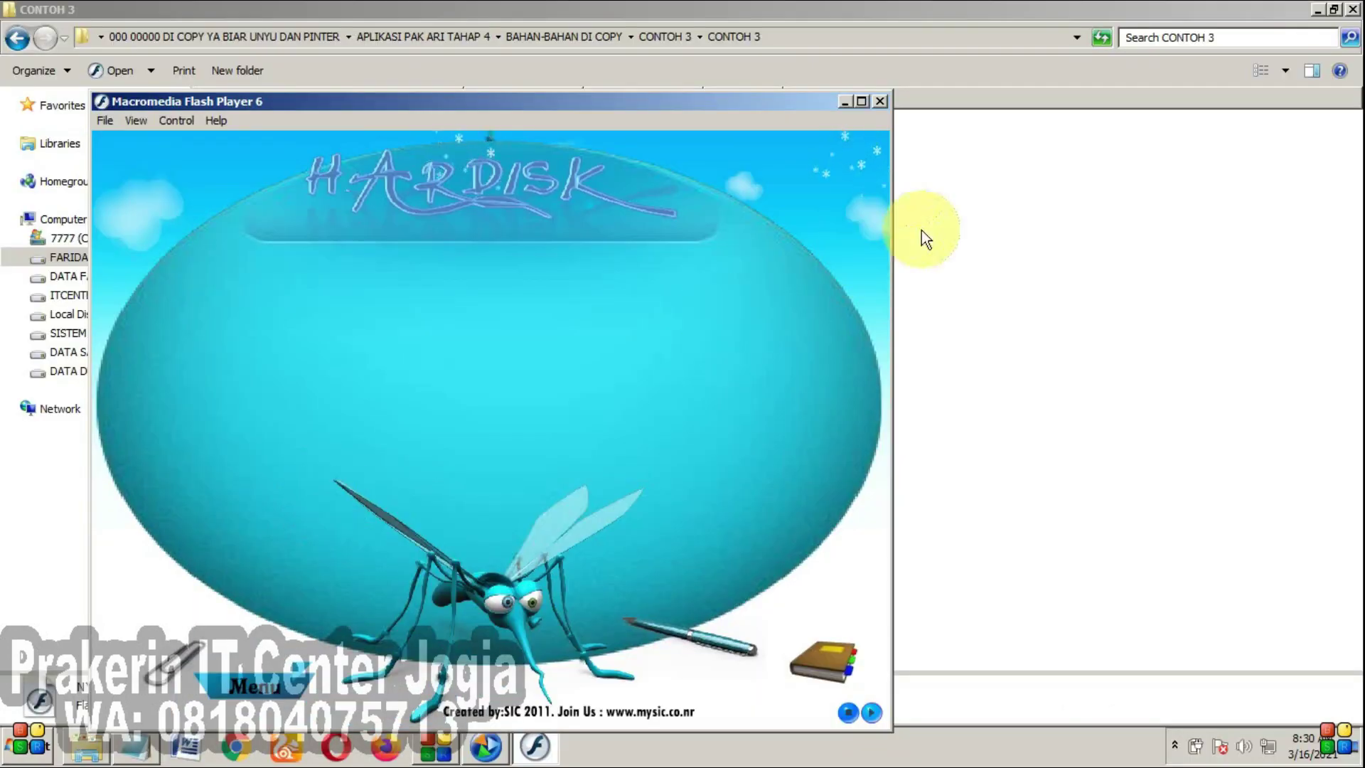
left_click(723, 62)
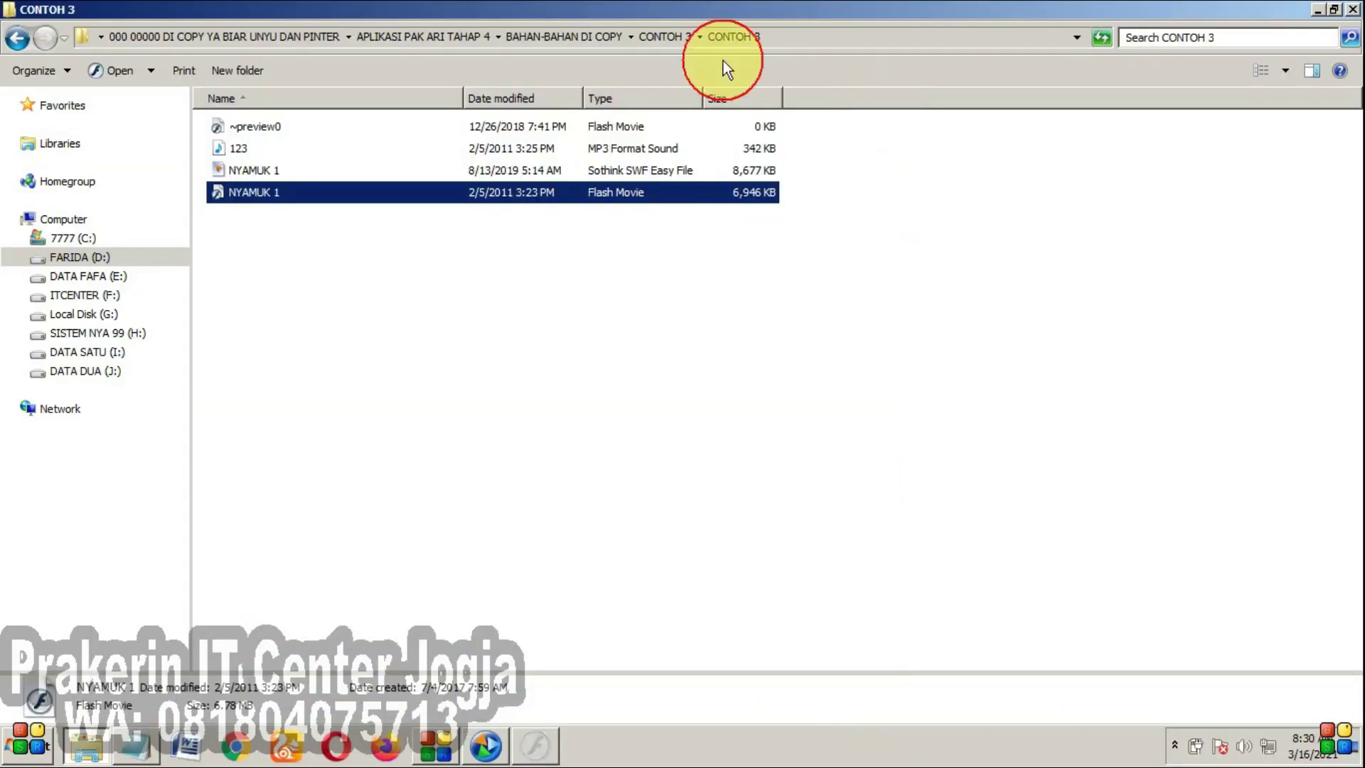
- Go to the inner CONTOH 4 folder and play its Flash movie 4 in Macromedia Flash Player 6.0
left_click(582, 35)
double_click(267, 207)
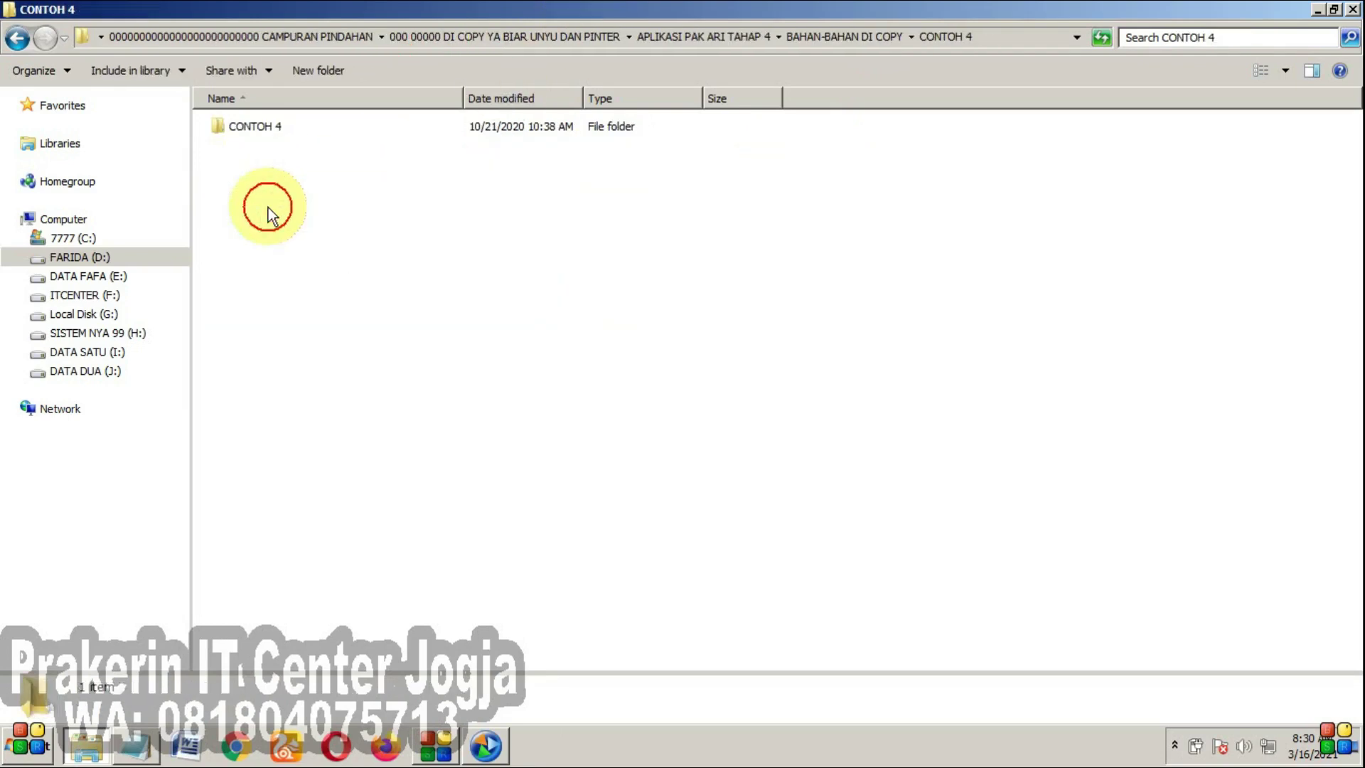
double_click(255, 121)
left_click(228, 146)
right_click(227, 145)
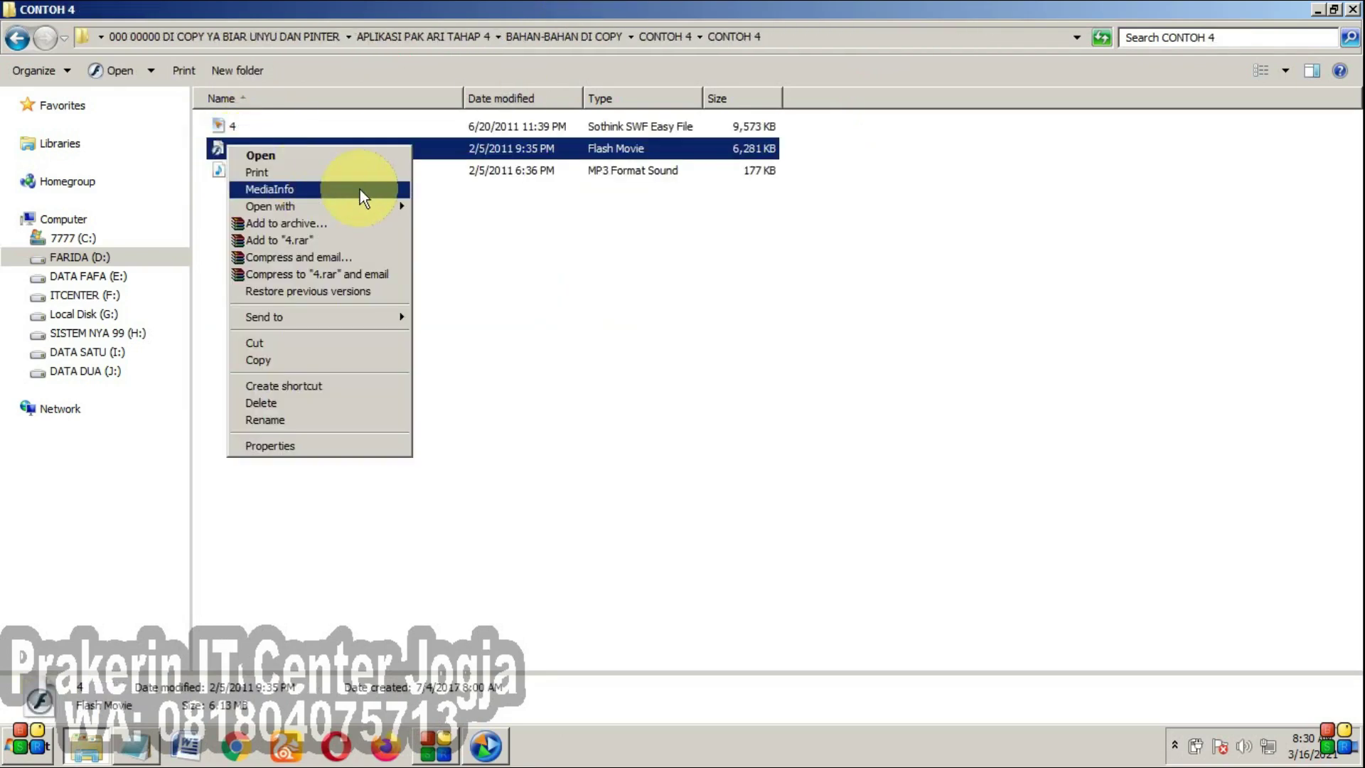
mouse_move(382, 206)
left_click(462, 243)
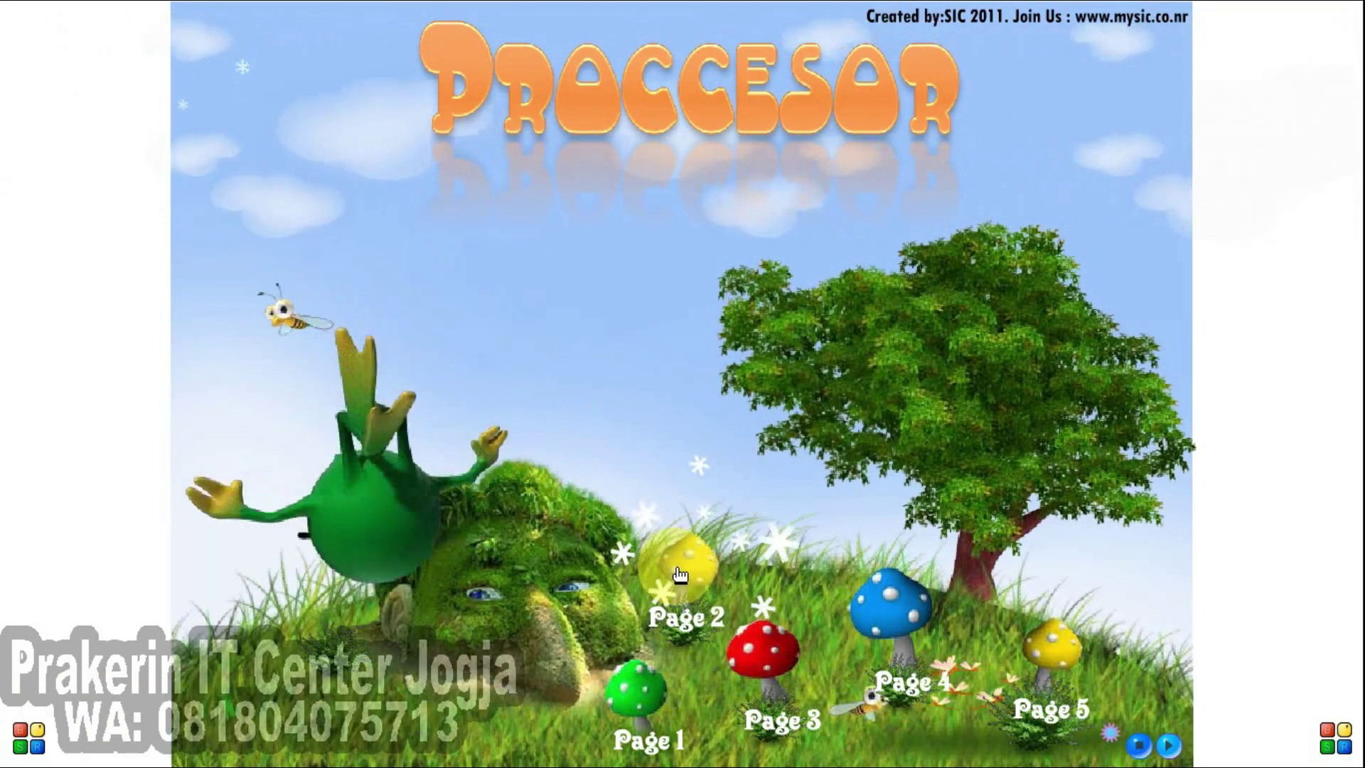
- View Page 2 and Page 1 of the Proccesor presentation, and close the player
left_click(687, 568)
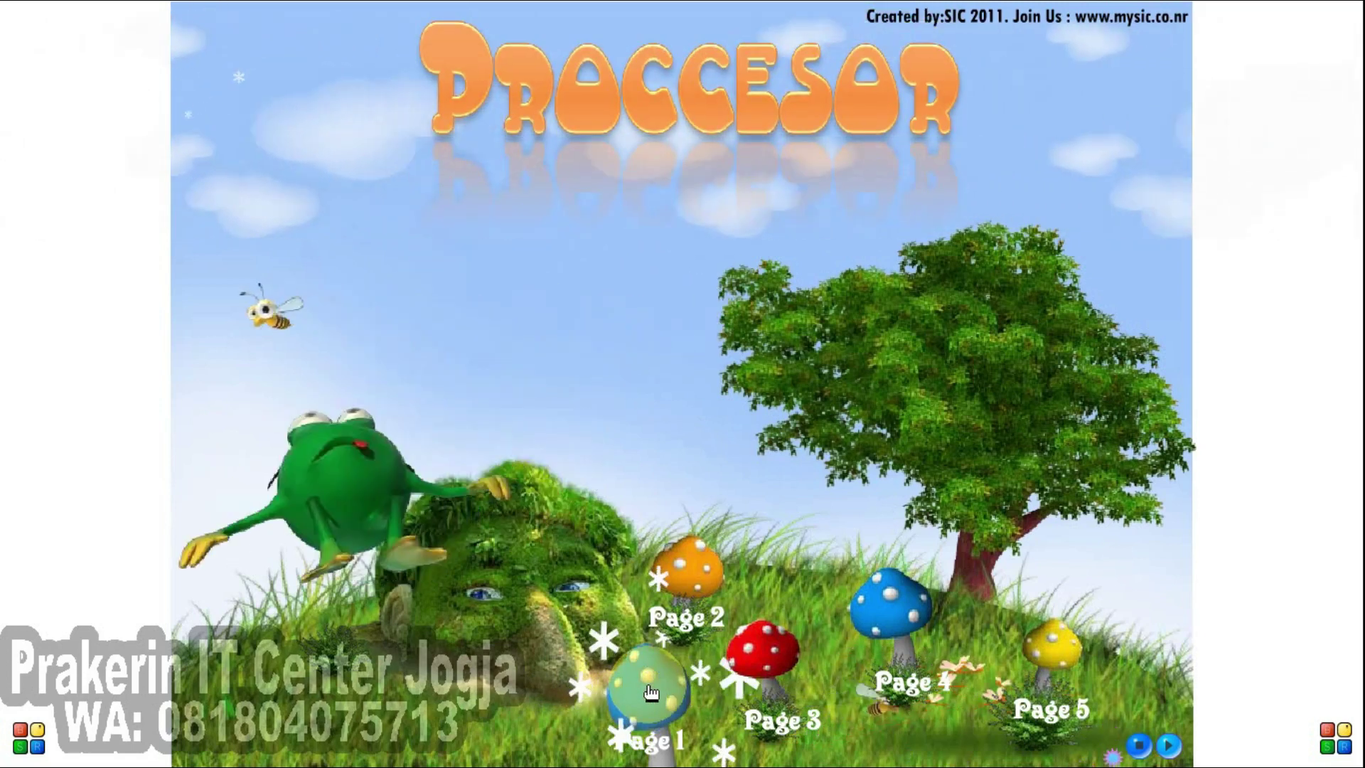
left_click(651, 693)
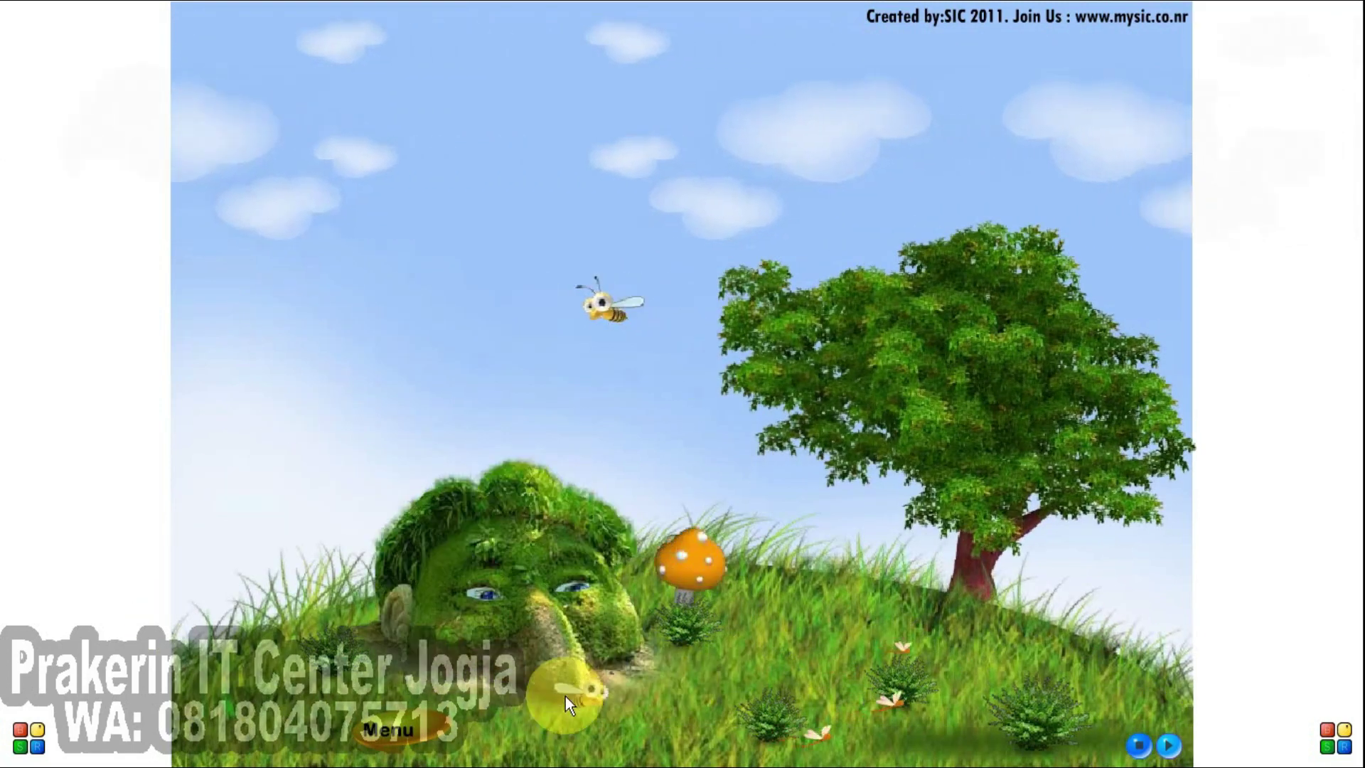
key("Escape")
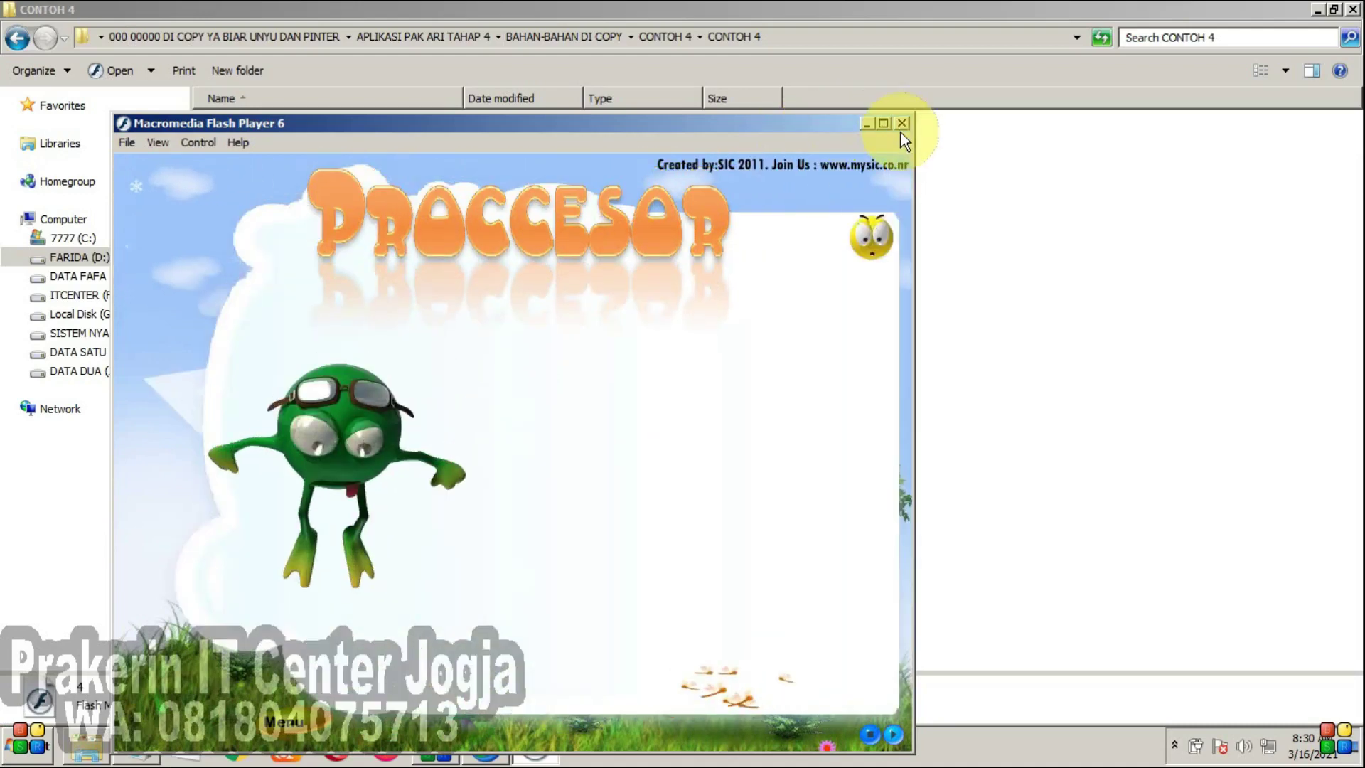
left_click(901, 123)
- Play the 5 1 Flash movie from the inner CONTOH 5 folder in Macromedia Flash Player 6.0 and start its presentation
left_click(578, 37)
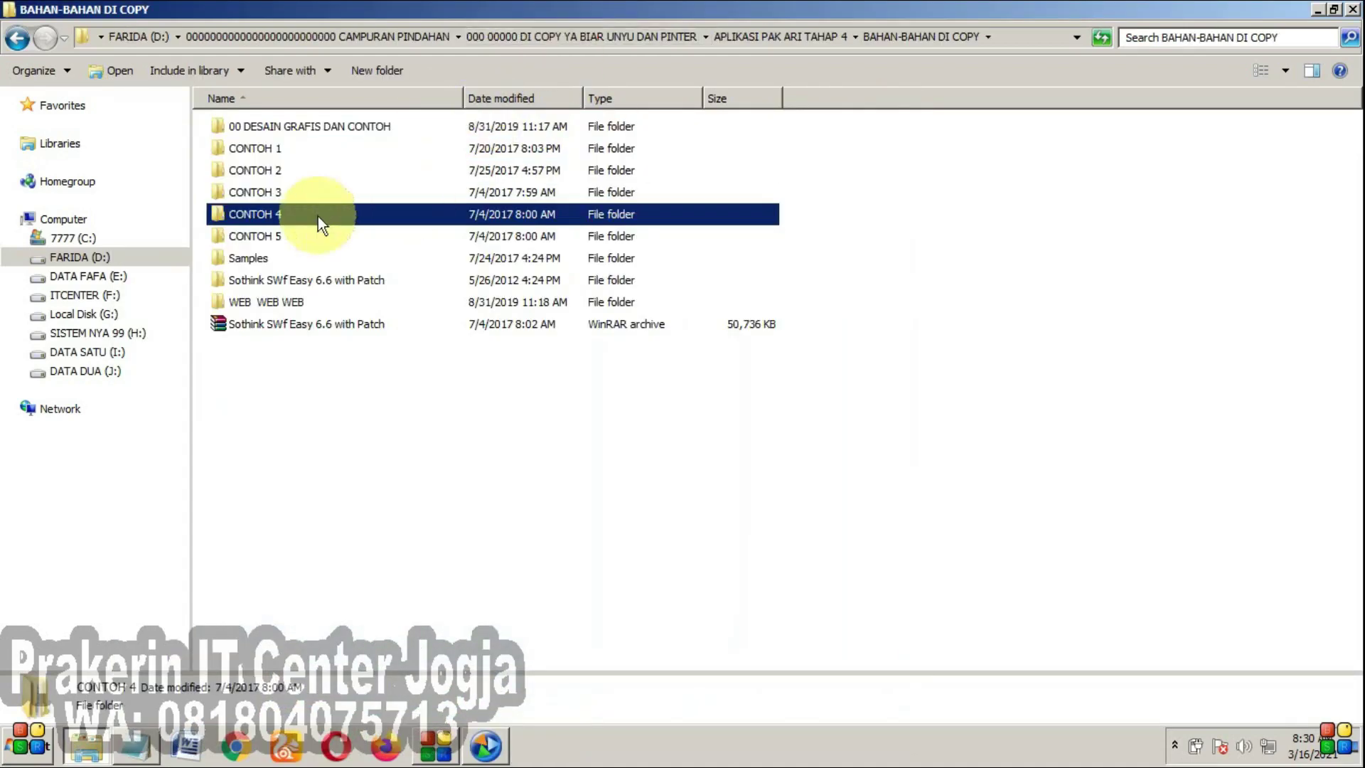
double_click(253, 234)
double_click(255, 126)
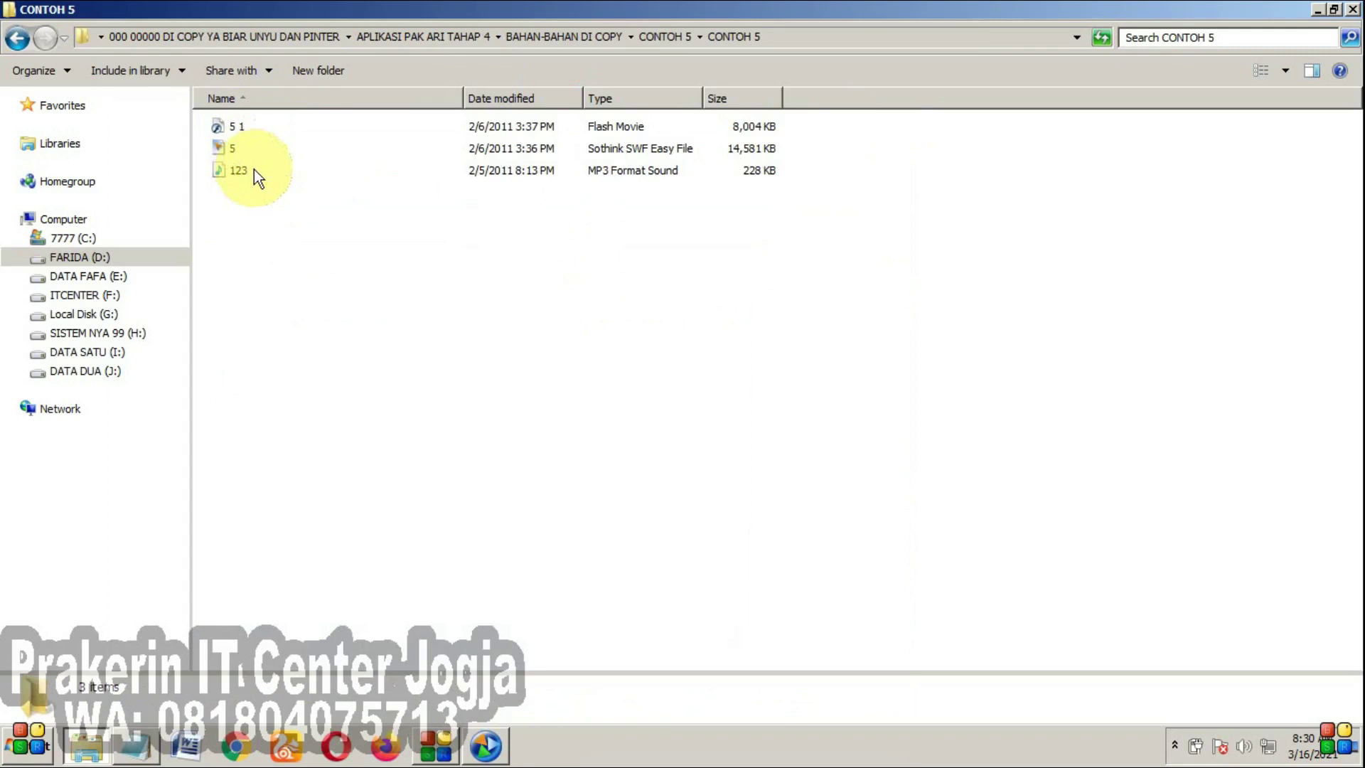
right_click(234, 128)
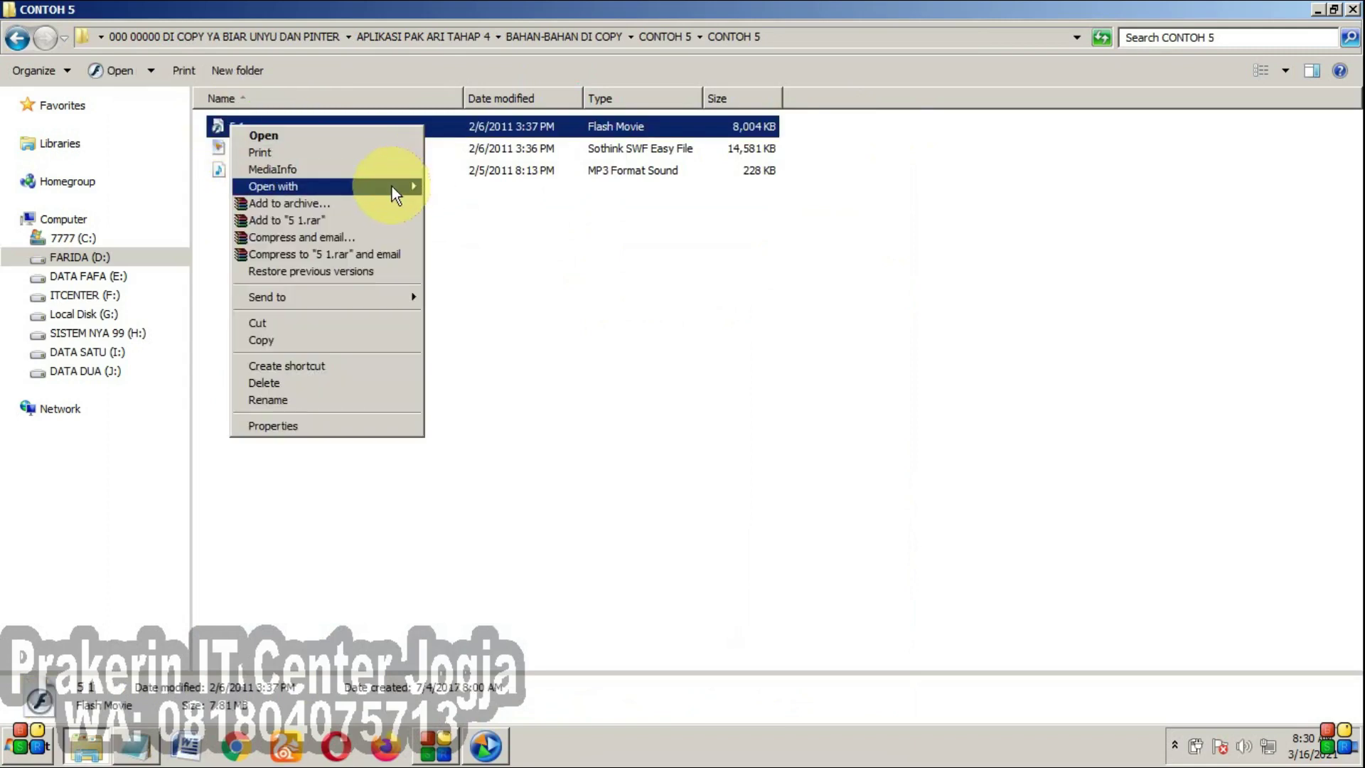
mouse_move(398, 187)
left_click(461, 223)
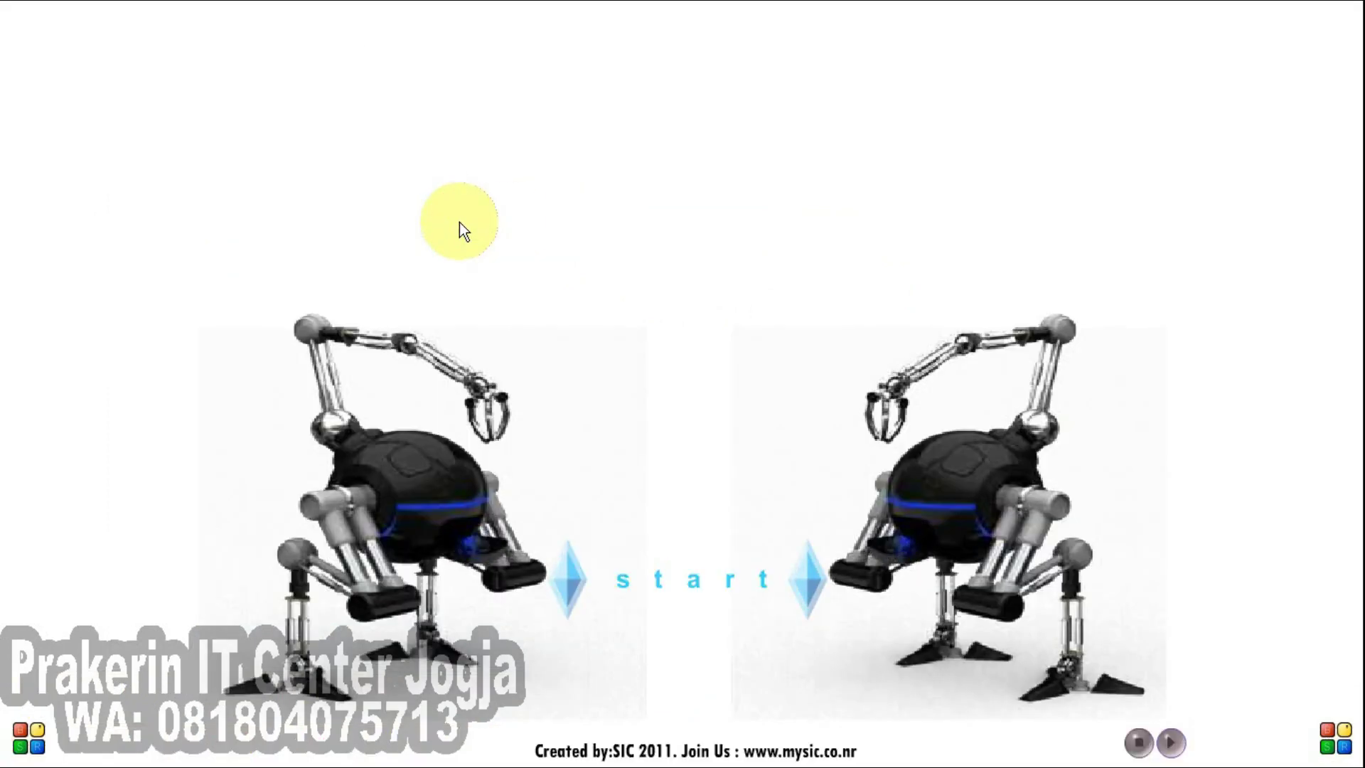
left_click(688, 587)
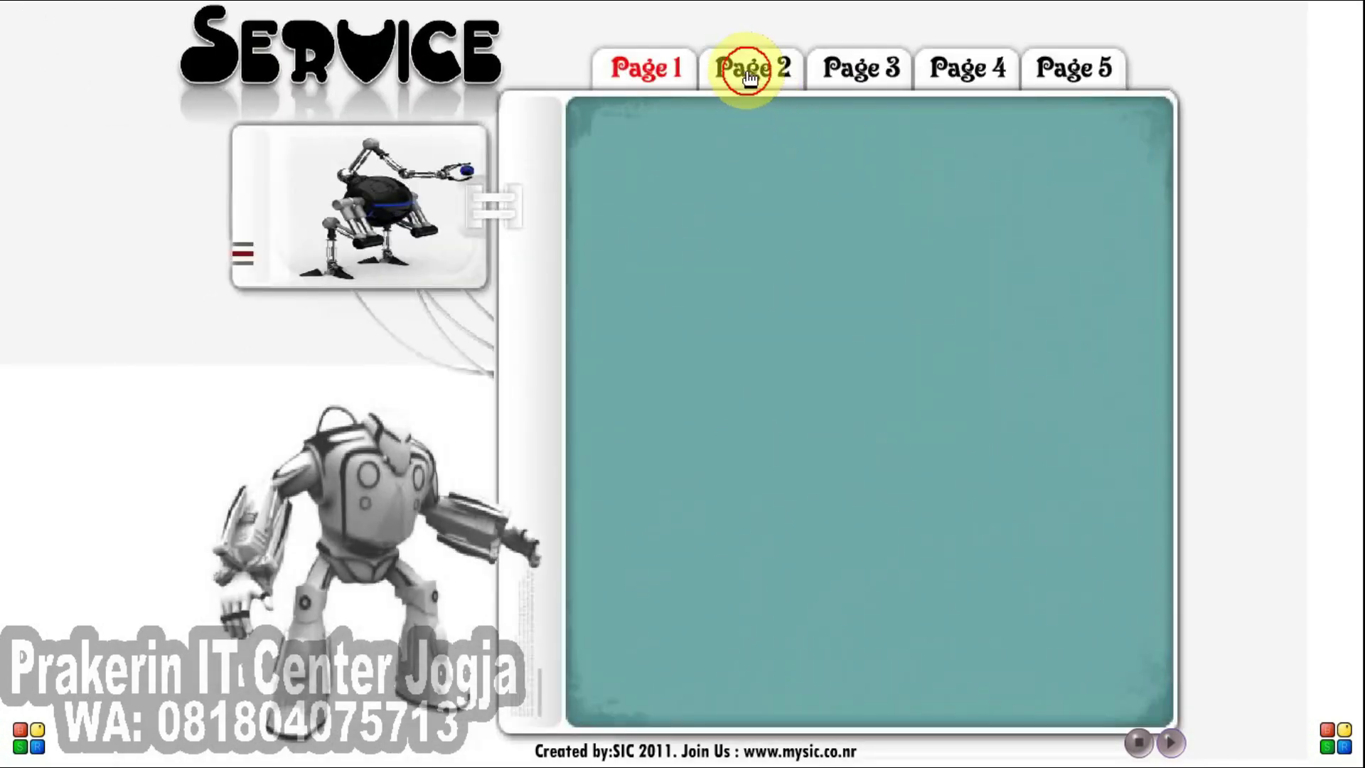
- View Page 2 of the Service presentation and close the player
left_click(746, 71)
key("Escape")
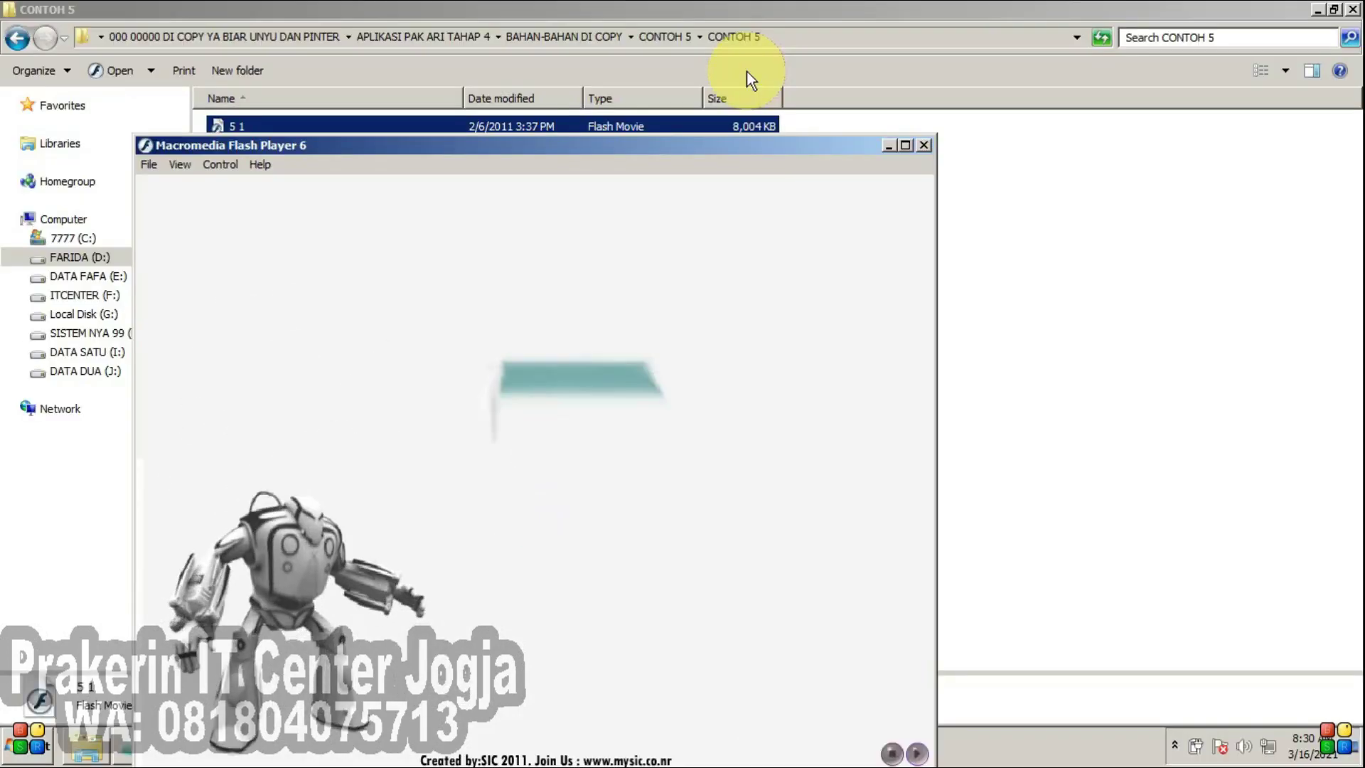
left_click(923, 145)
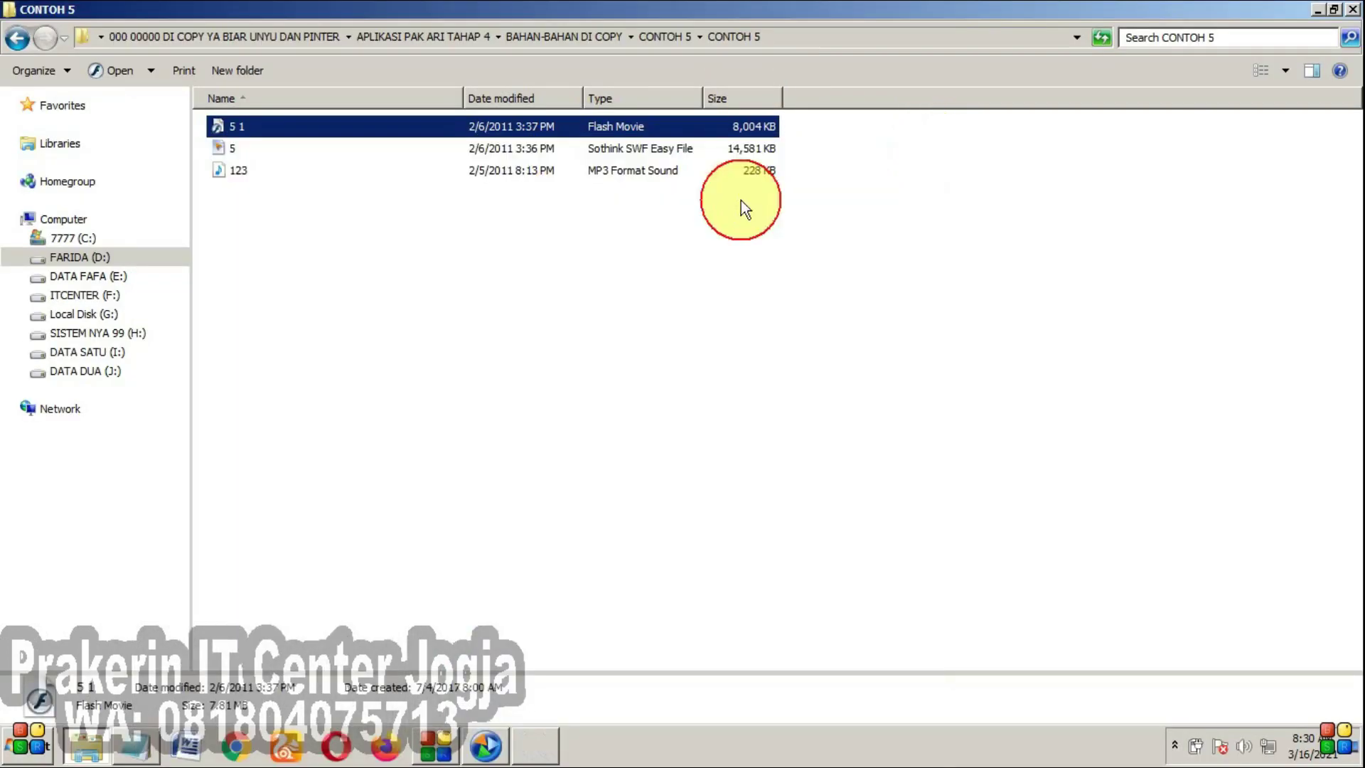
- Go to the inner CONTOH 3 folder and open the NYAMUK 1 Sothink SWF Easy file for editing
left_click(562, 32)
double_click(262, 215)
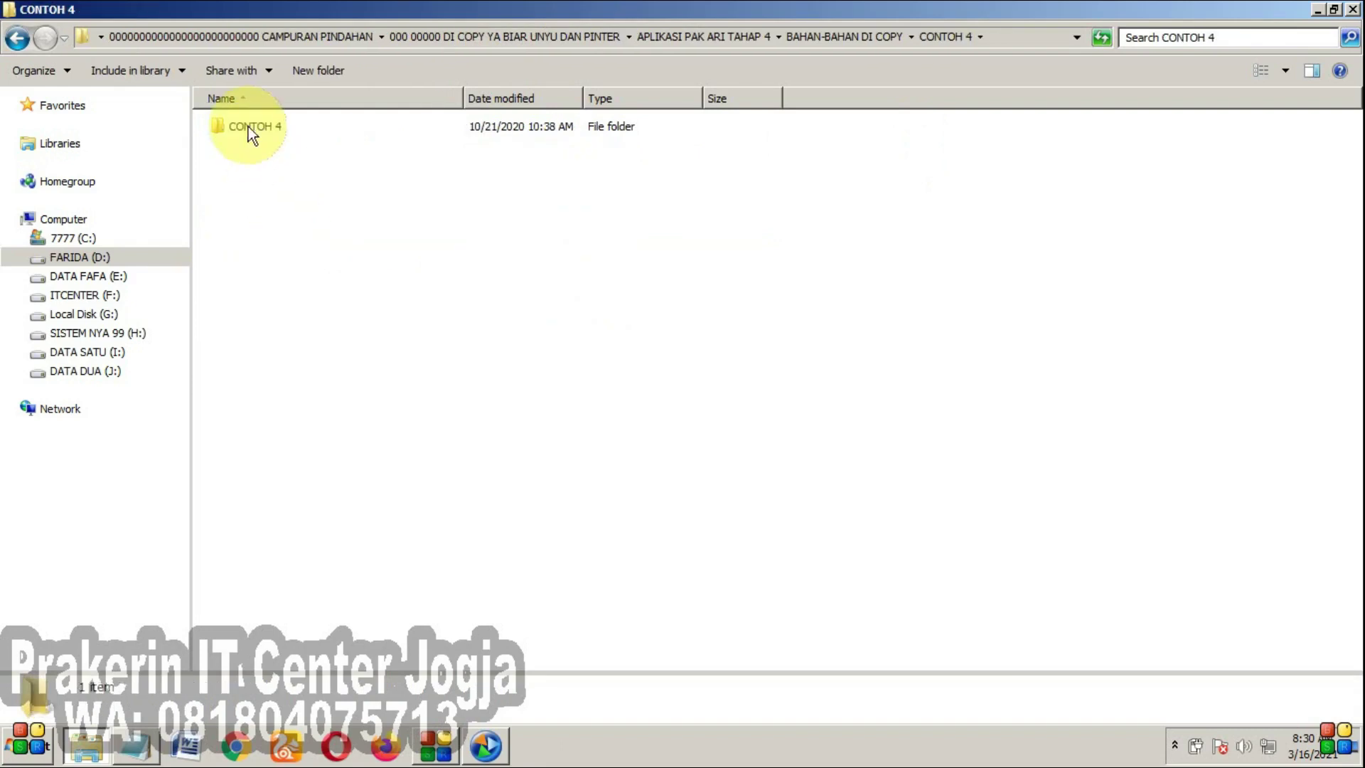
double_click(249, 126)
left_click(595, 31)
double_click(269, 191)
double_click(259, 126)
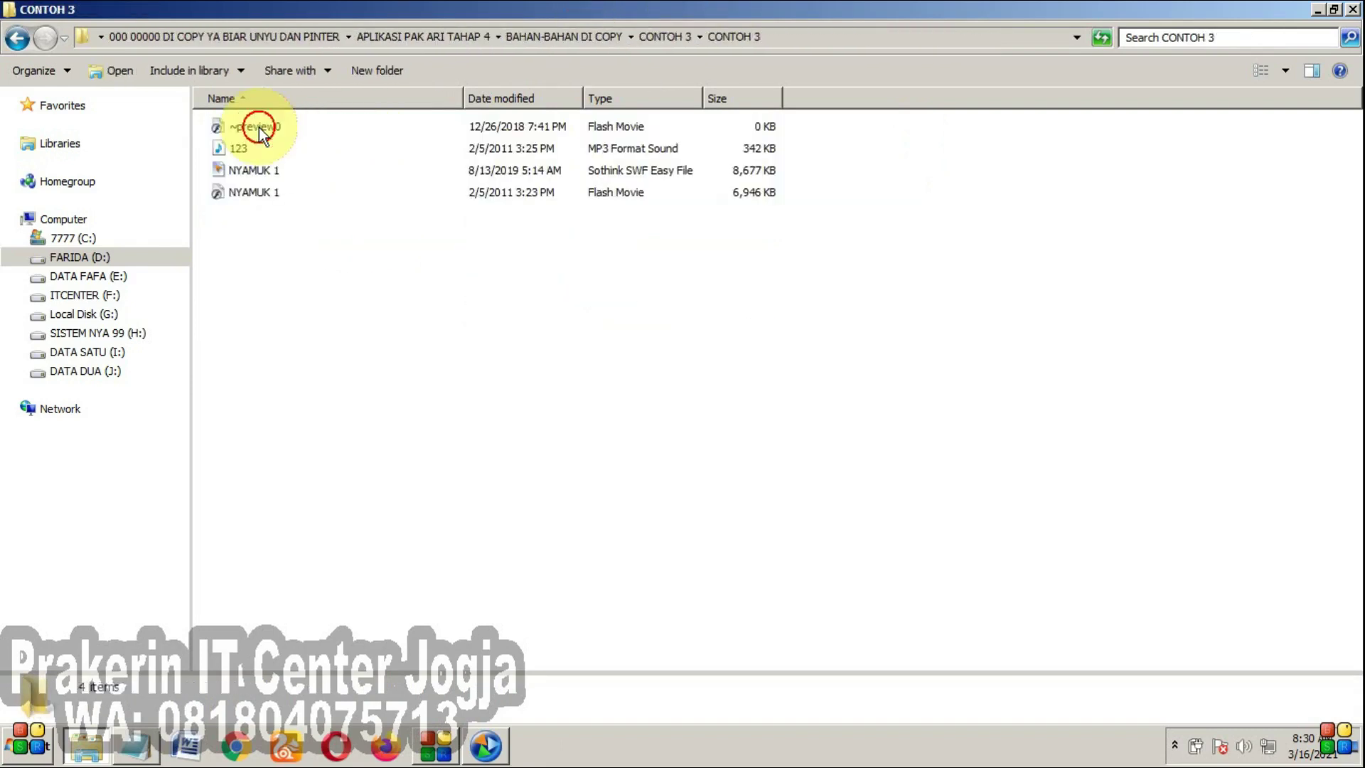
right_click(250, 169)
left_click(280, 178)
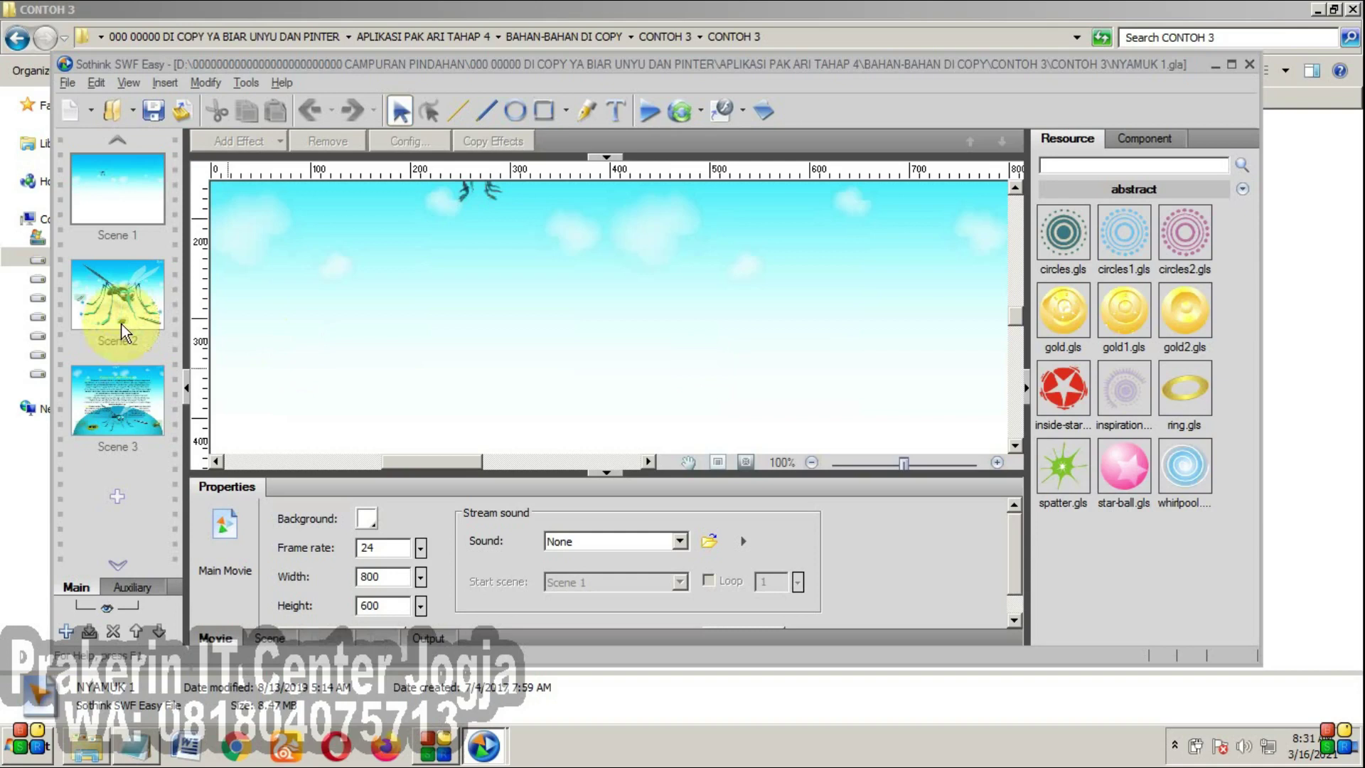
- View Scene 2 and Scene 3 of the NYAMUK 1 project in a maximized window with the whole scene fitted
left_click(121, 330)
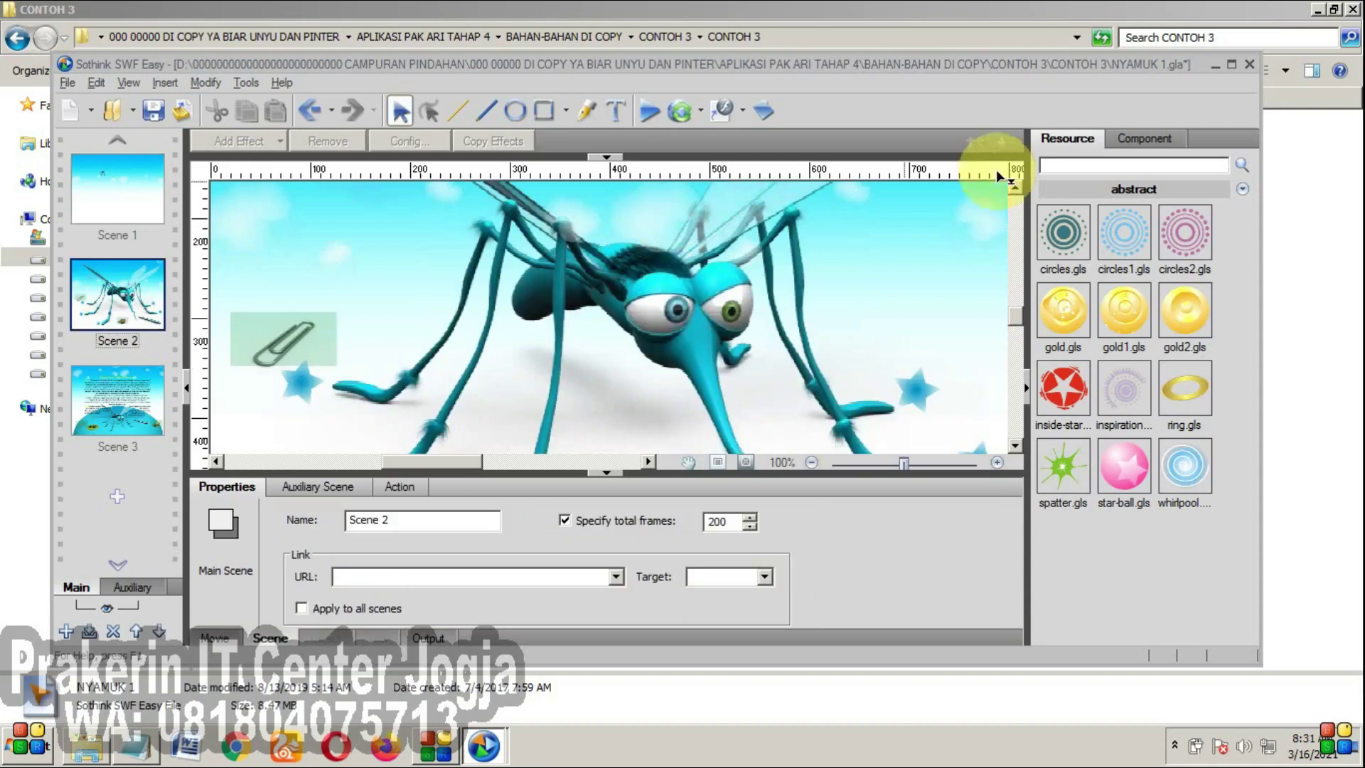
left_click(1230, 66)
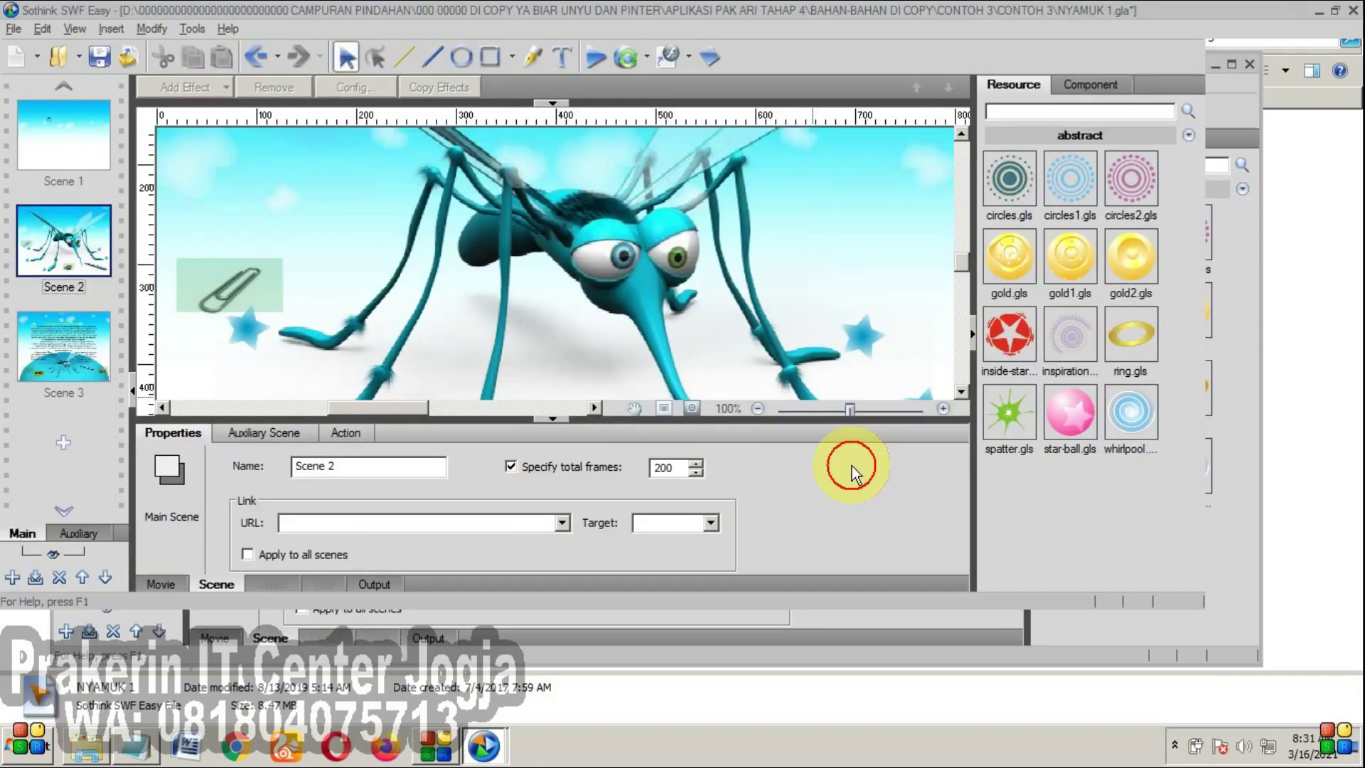
left_click(850, 521)
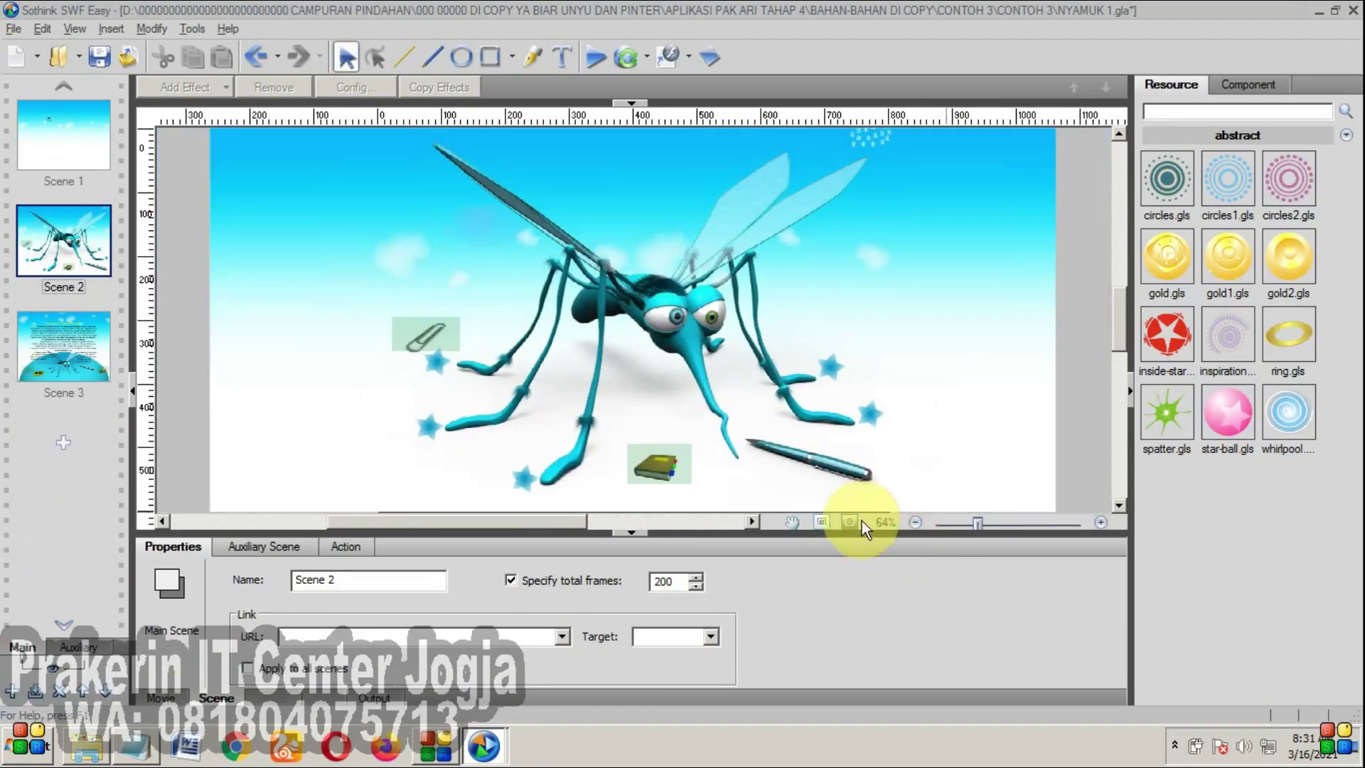
left_click(67, 320)
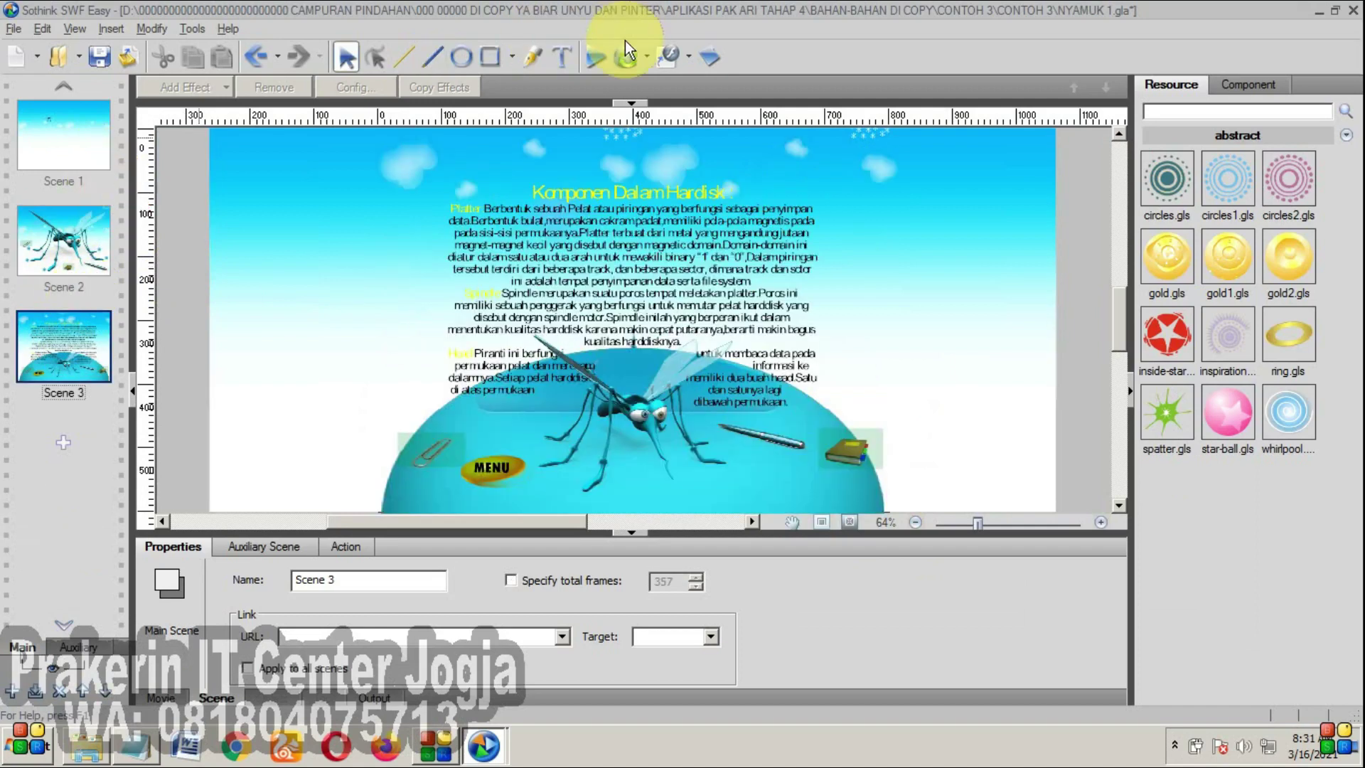
- Preview the NYAMUK 1 movie up to its mosquito scene and close the preview
left_click(598, 55)
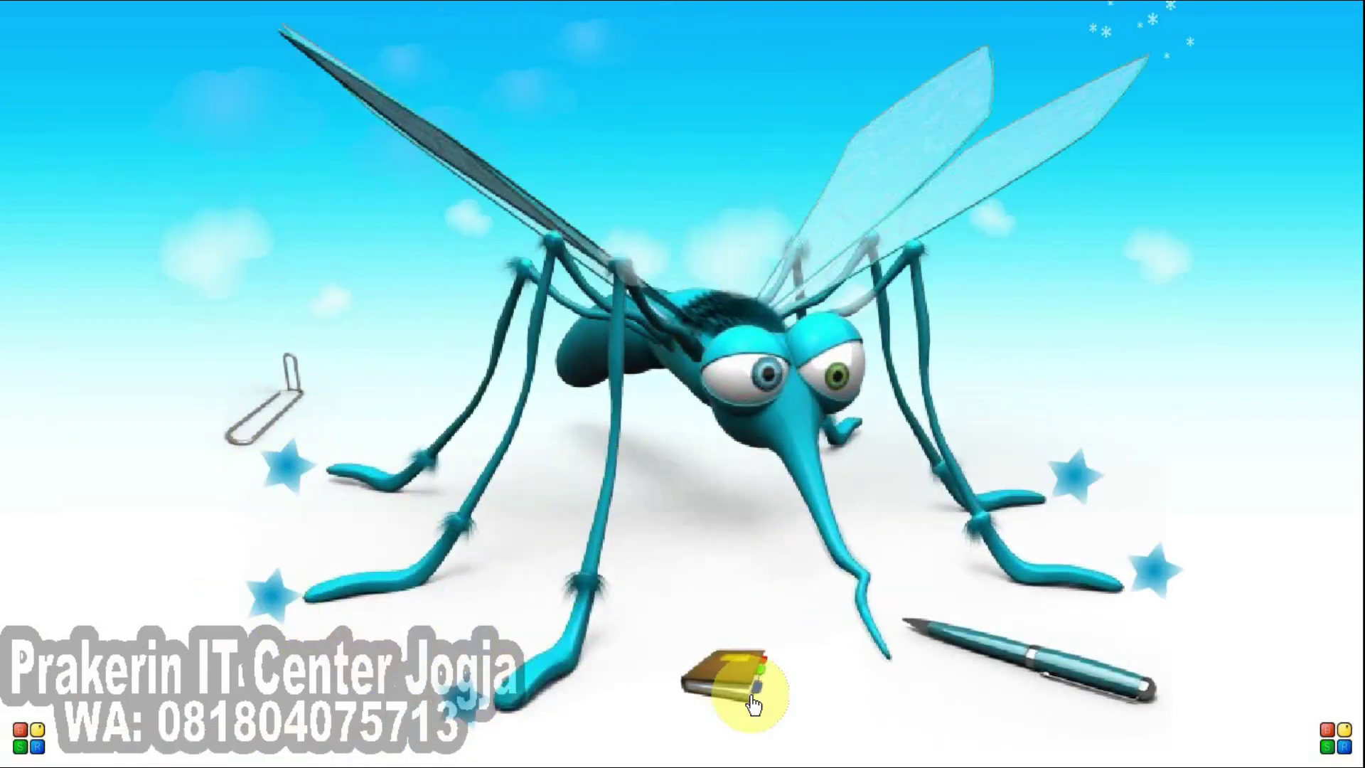
key("Escape")
key("Escape")
- Select the mosquito movie clip in Scene 2 and open its advanced settings
left_click(85, 256)
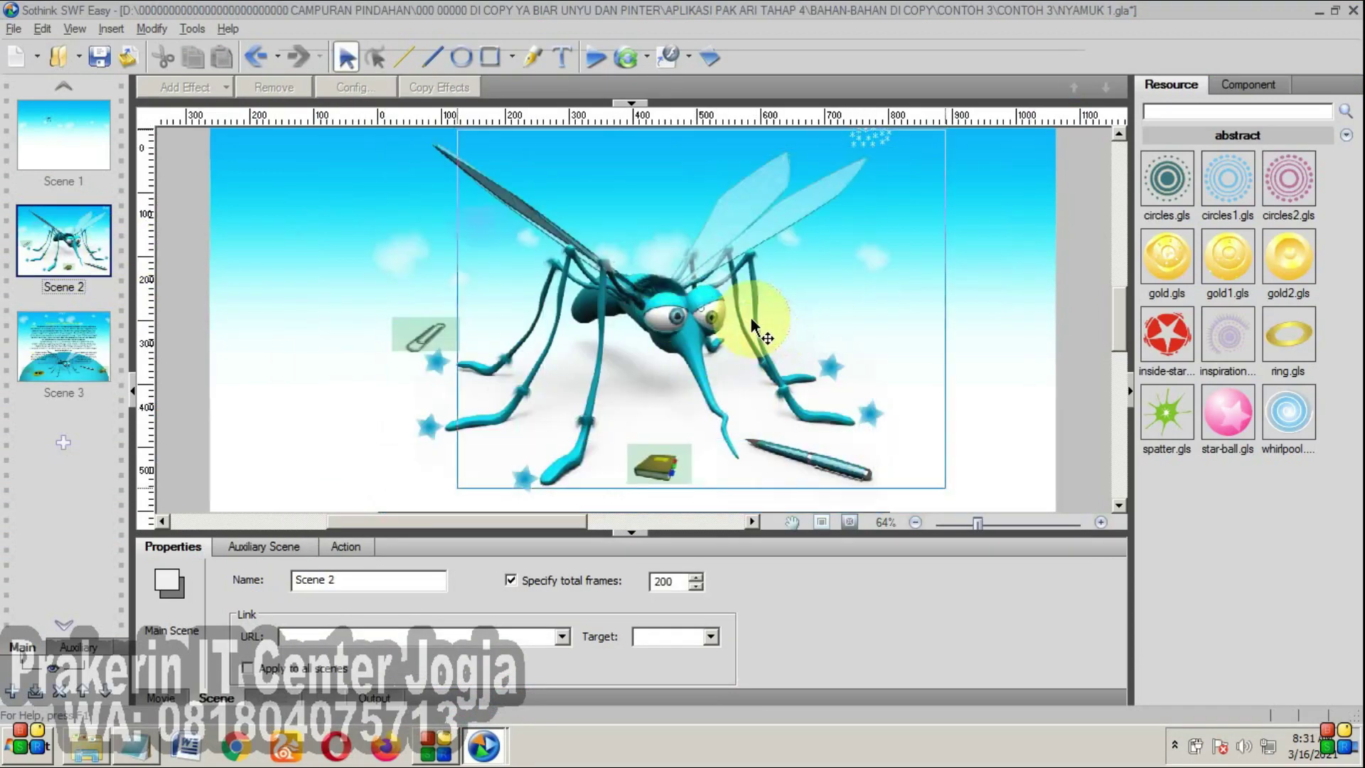
left_click(767, 305)
left_click(742, 585)
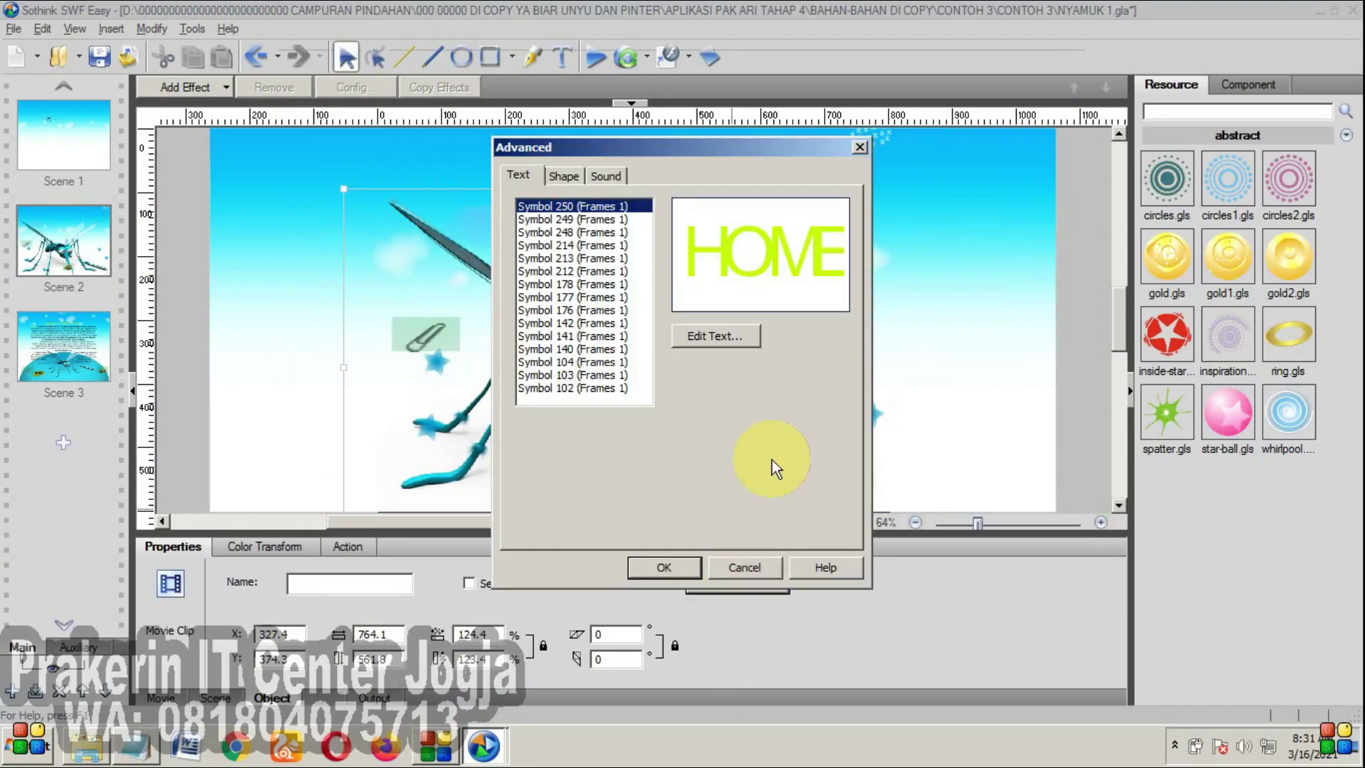
- Examine the mosquito clip's shape symbols one after another through Symbol 100, and leave the advanced settings without changes
left_click(565, 175)
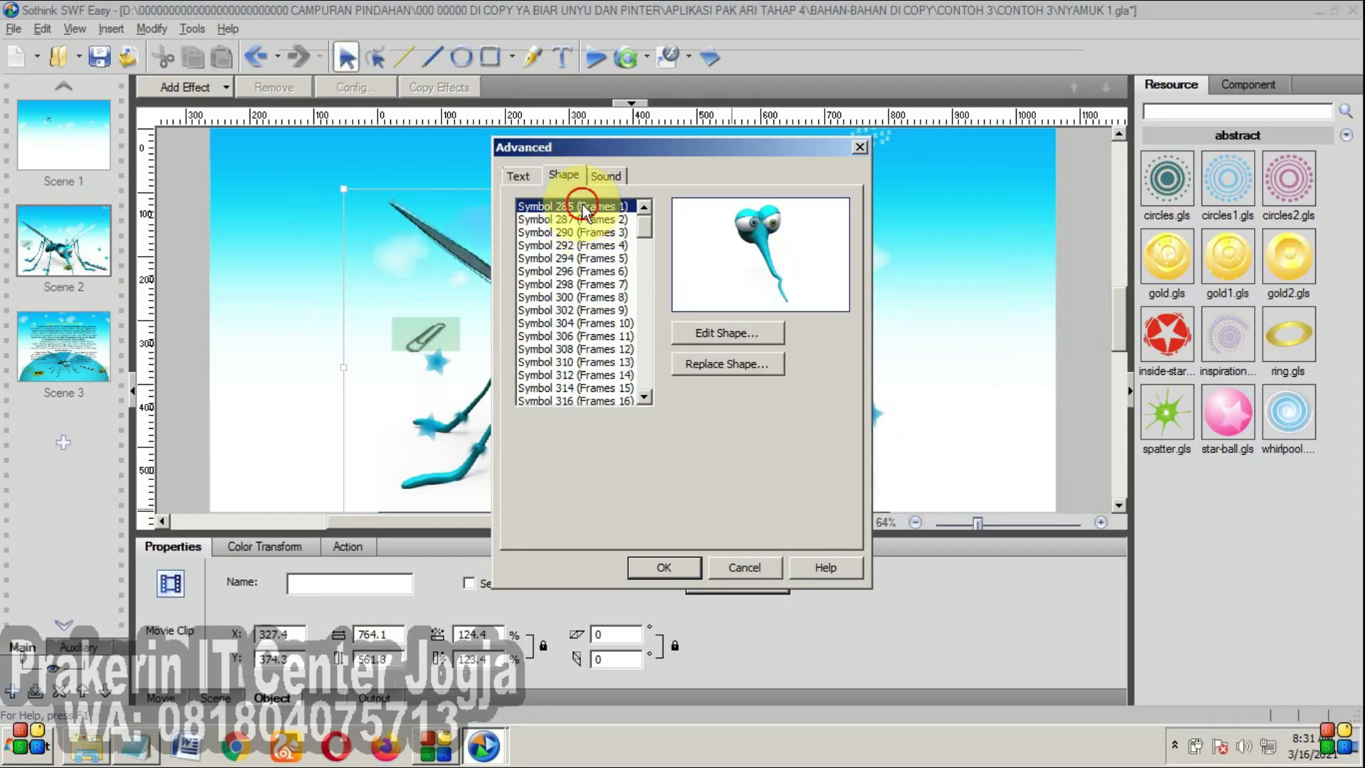
key("Down")
key("Down")
key("Down")
key("Down")
key("Down")
key("Down")
key("Down")
key("Down")
key("Down")
key("Down")
key("Down")
key("Down")
key("Down")
key("Down")
key("Down")
key("Down")
key("Down")
key("Down")
key("Down")
key("Down")
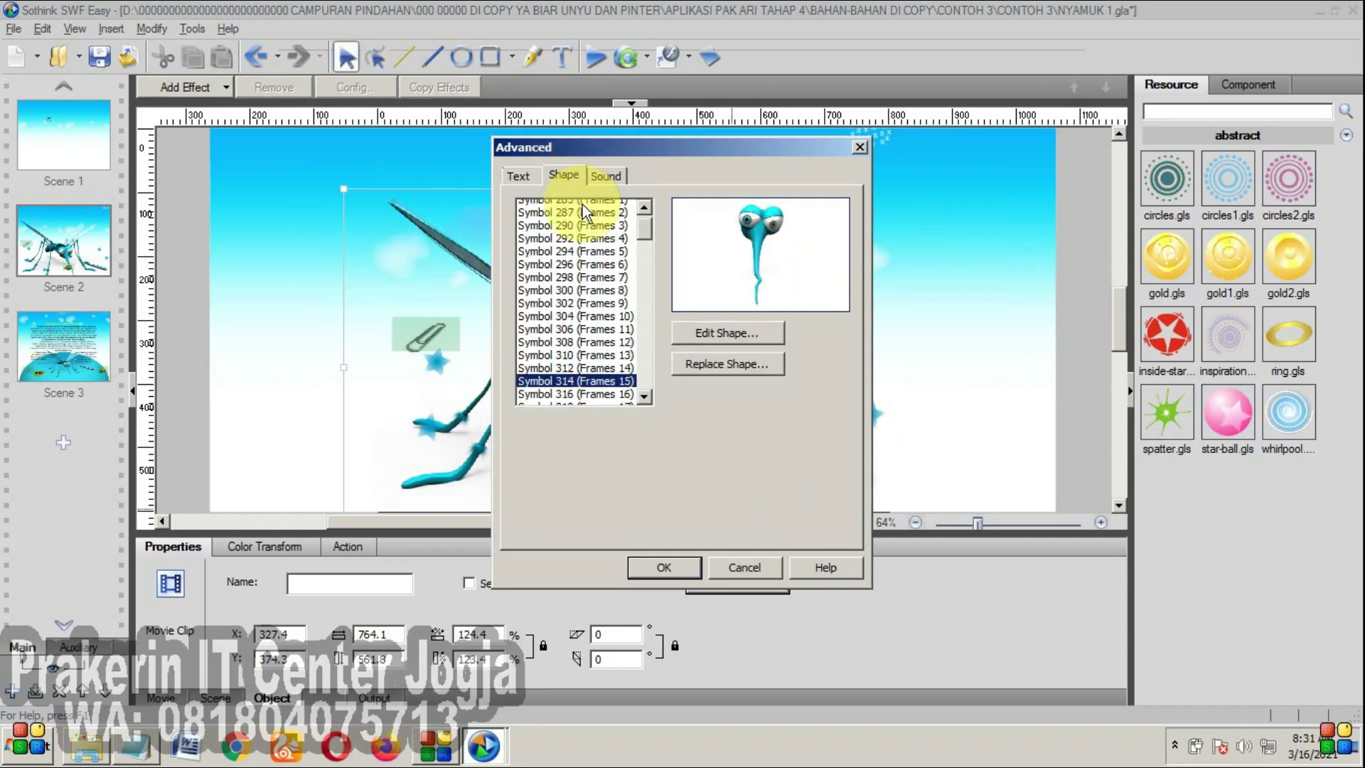
key("Down")
key("Down")
key("Down")
key("Down")
key("Down")
key("Down")
key("Down")
key("Down")
key("Down")
key("Down")
key("Down")
key("Down")
key("Down")
key("Down")
key("Down")
key("Down")
key("Down")
key("Down")
key("Down")
key("Down")
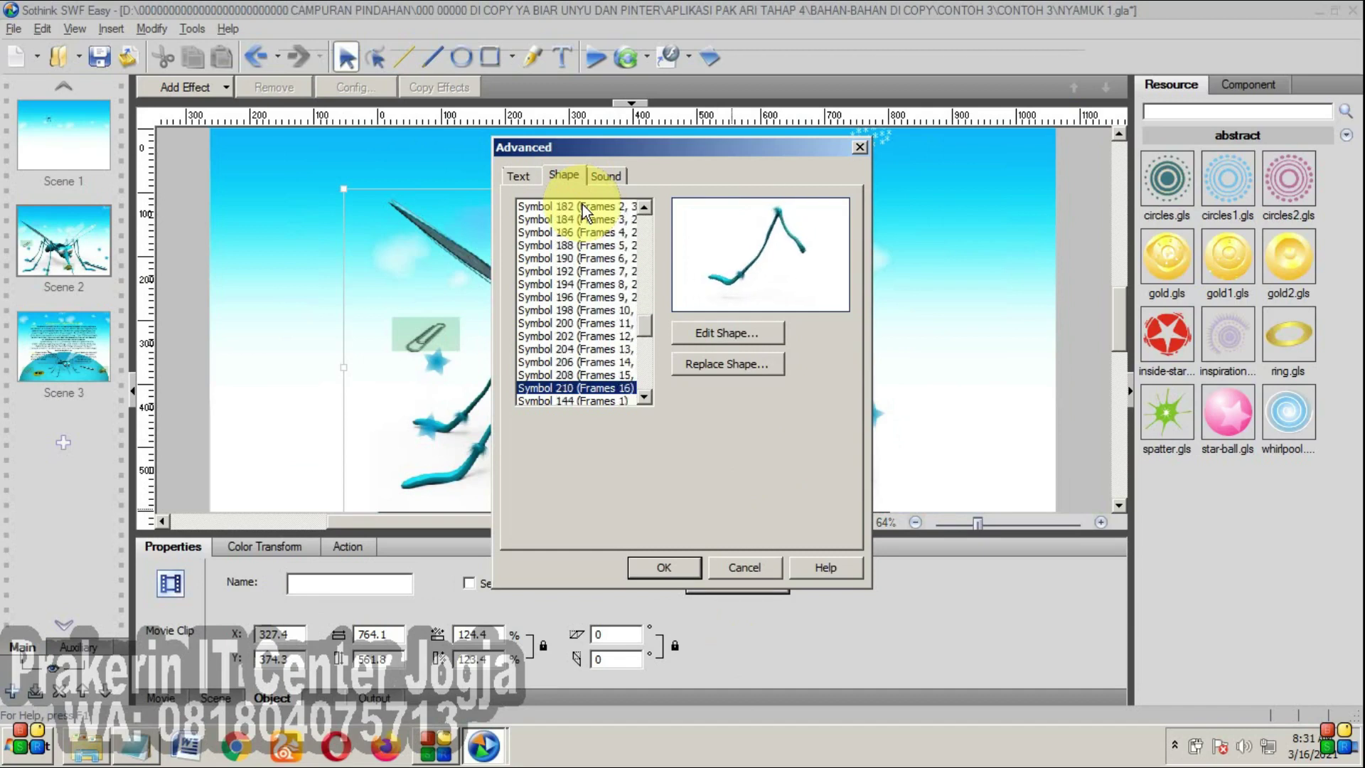
key("Down")
key("Down")
key("Down")
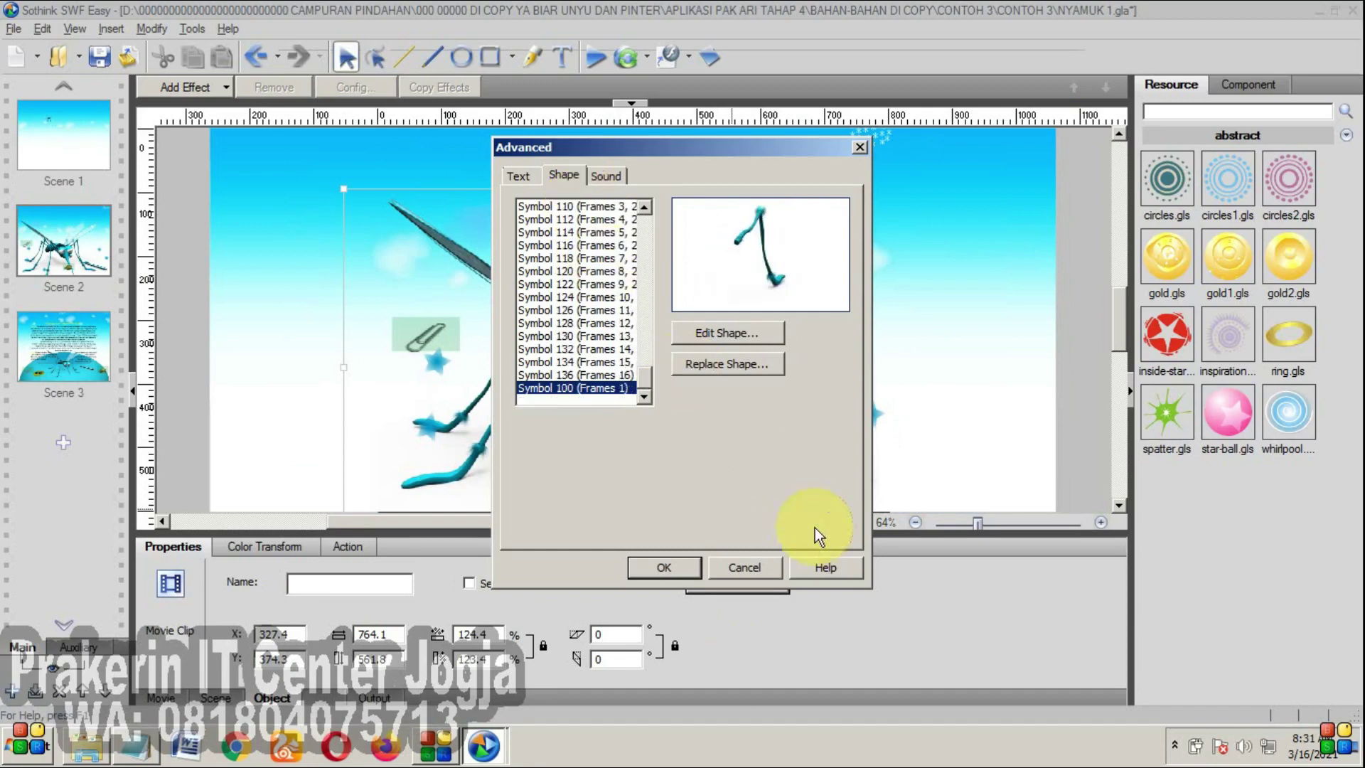
left_click(768, 570)
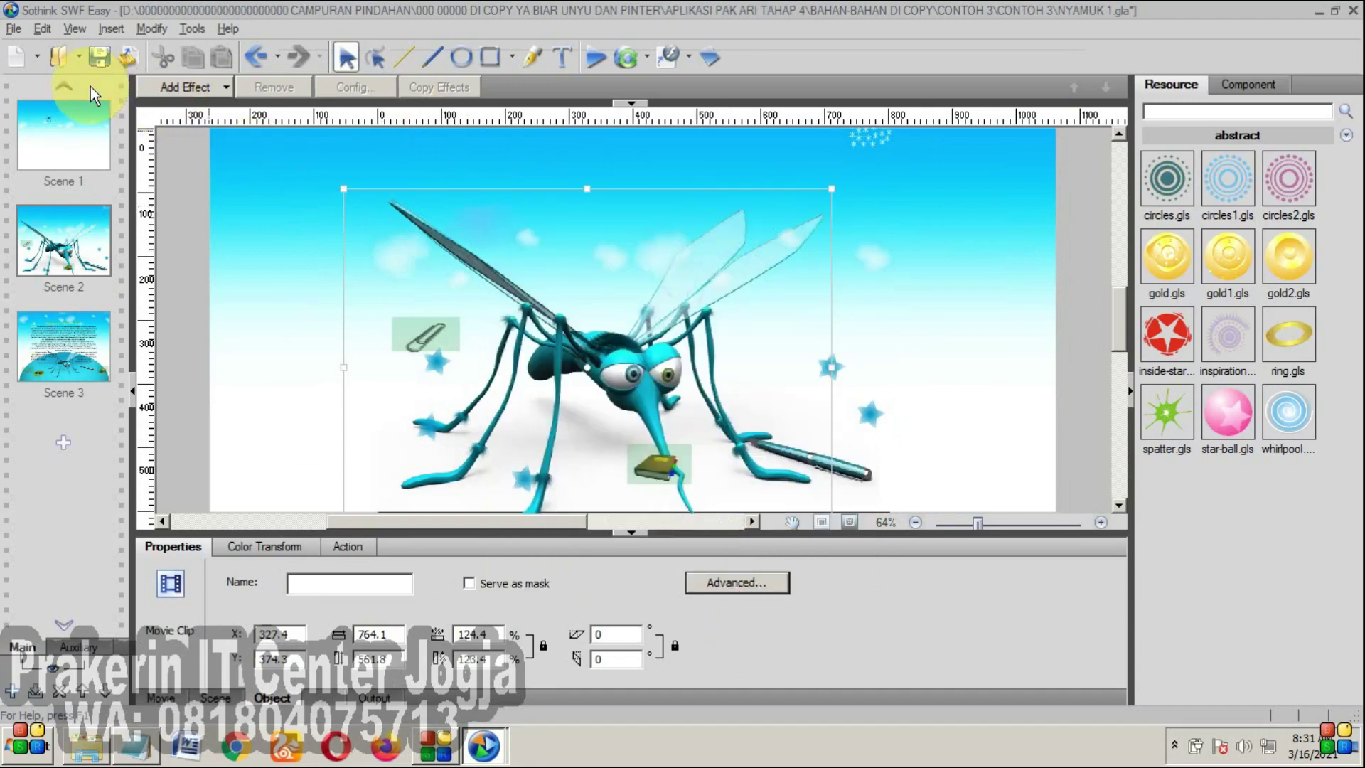
- Start a new project from the Album template, discarding the changes to NYAMUK 1, and continue to the photo selection
left_click(20, 33)
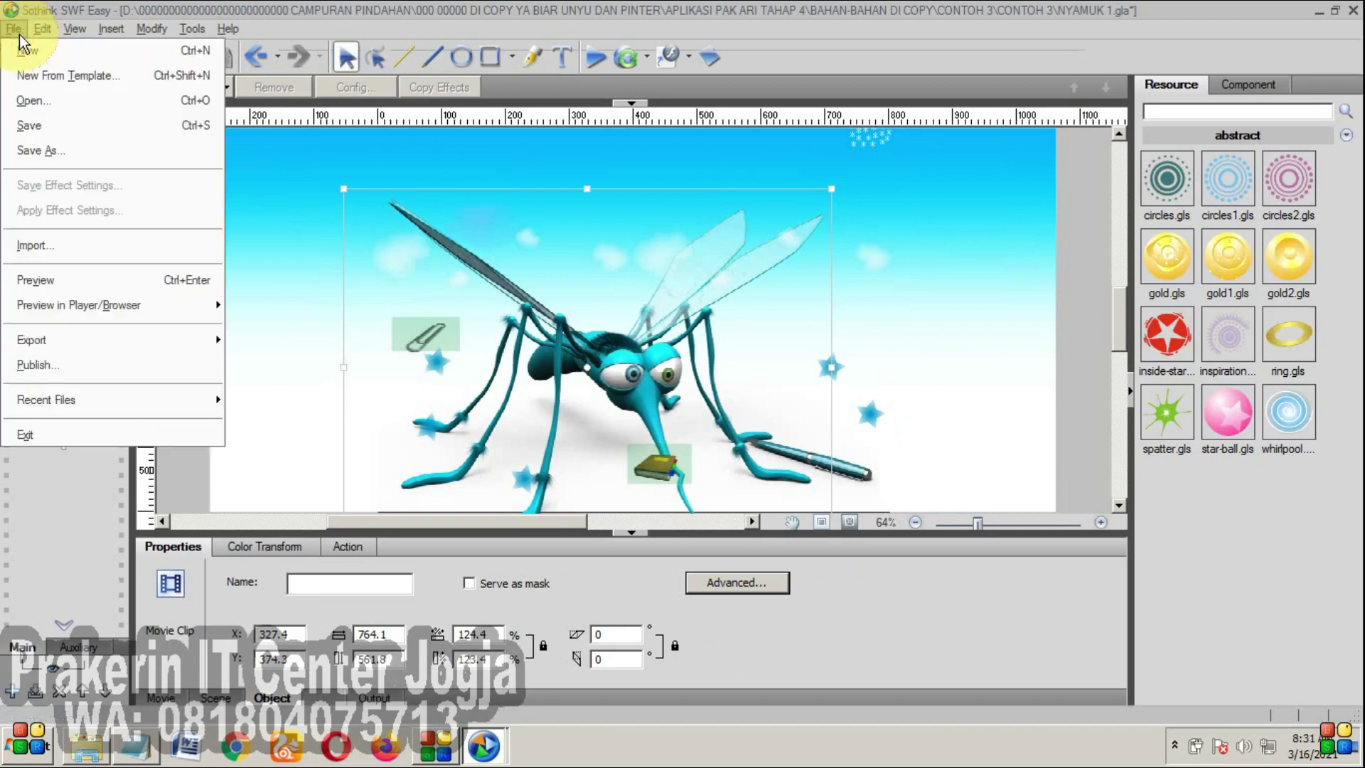
left_click(51, 81)
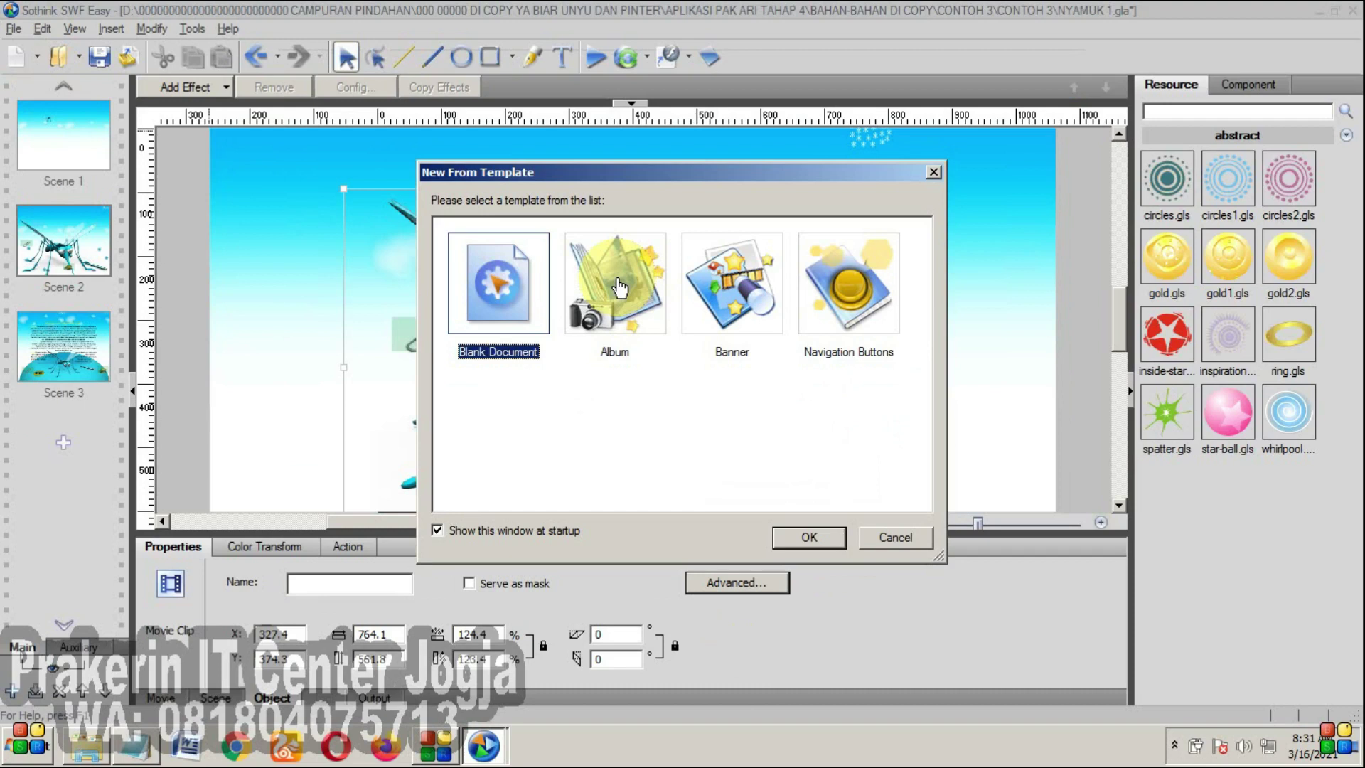
double_click(617, 278)
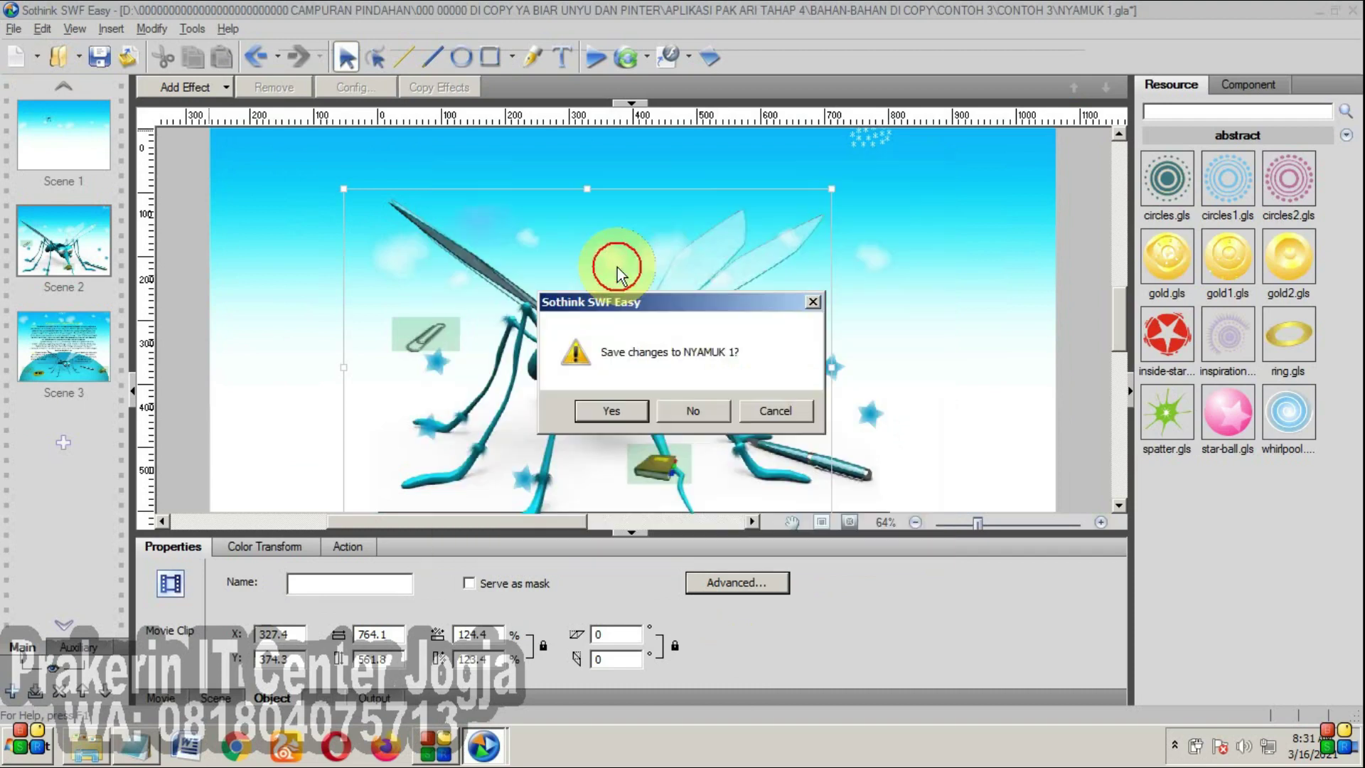
left_click(693, 412)
left_click(728, 568)
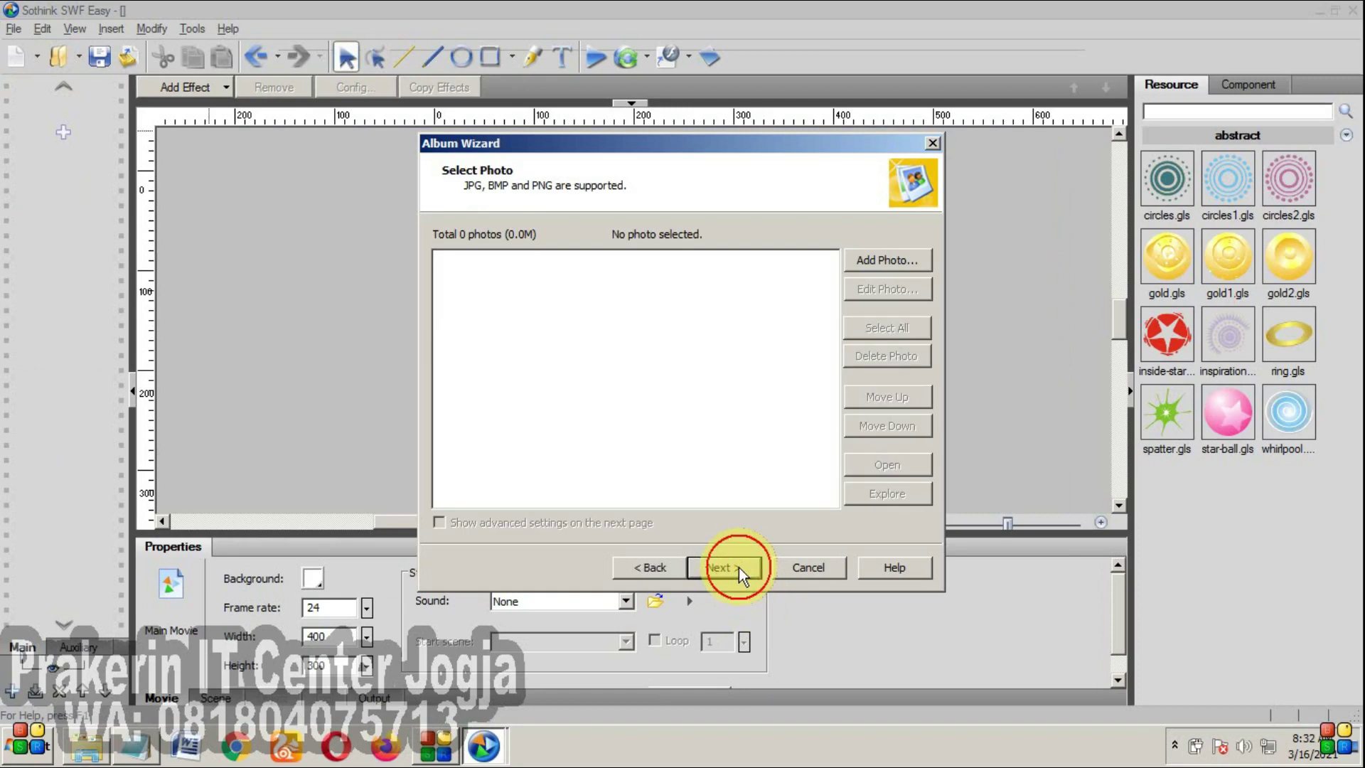
- Add the Koala, Lighthouse and Penguins photos from Sample Pictures to the album
left_click(899, 262)
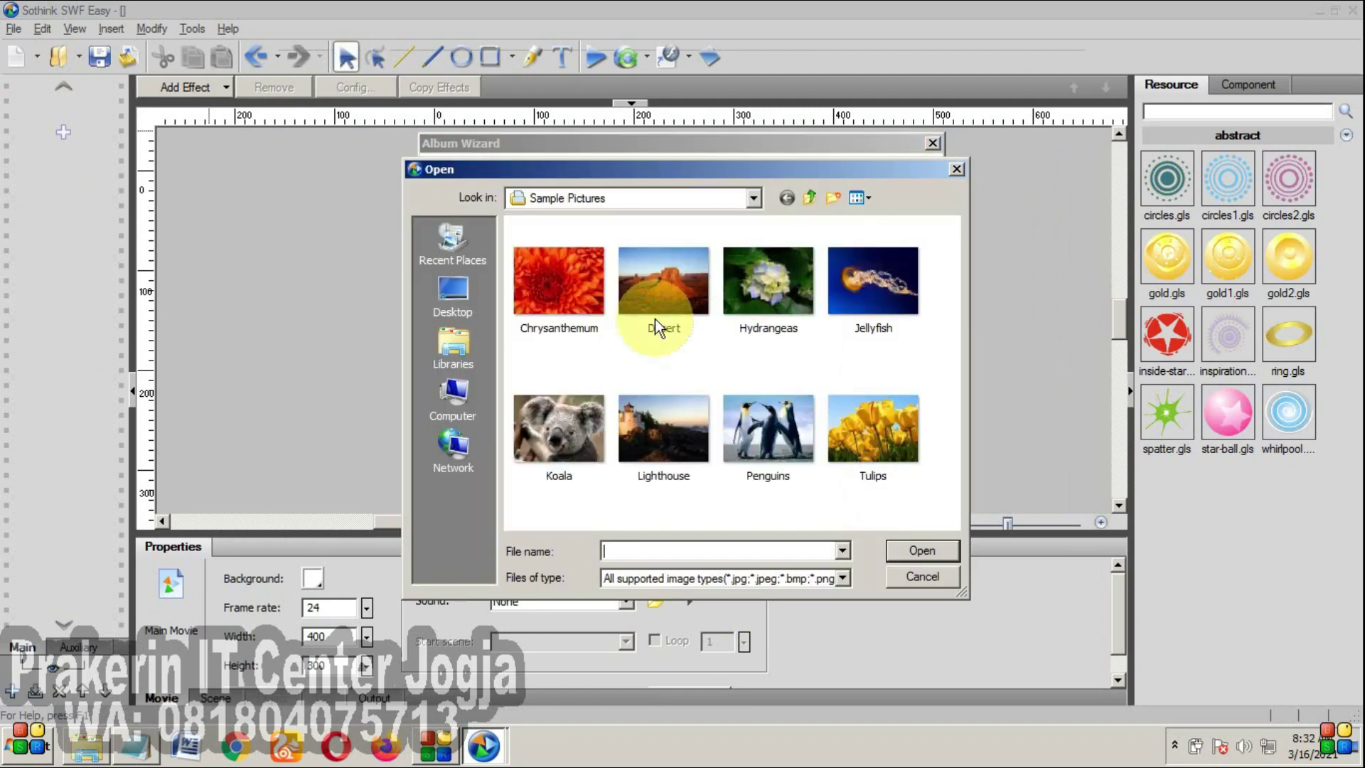
left_click_drag(747, 356, 523, 474)
left_click(897, 551)
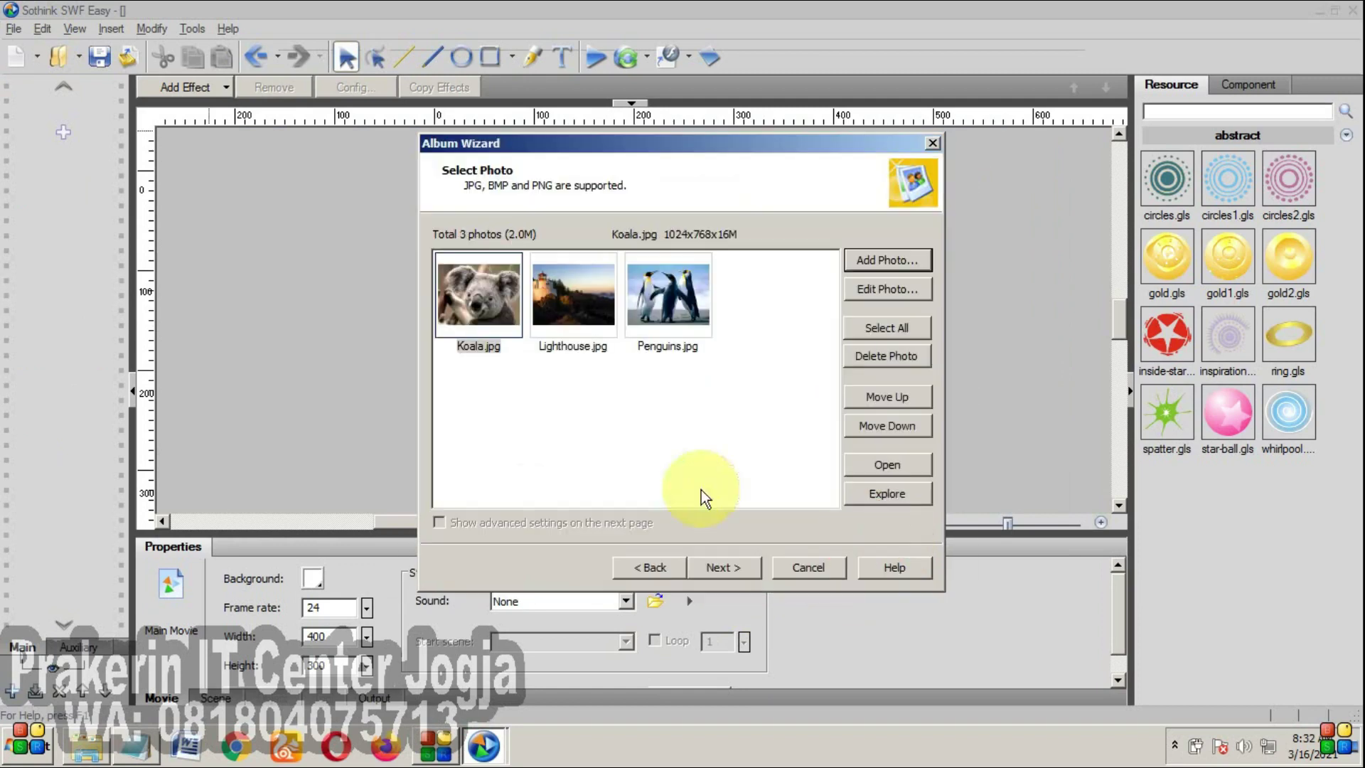
- Generate the flip album with the default 350 by 500 page size and Mermaid covers
left_click(724, 566)
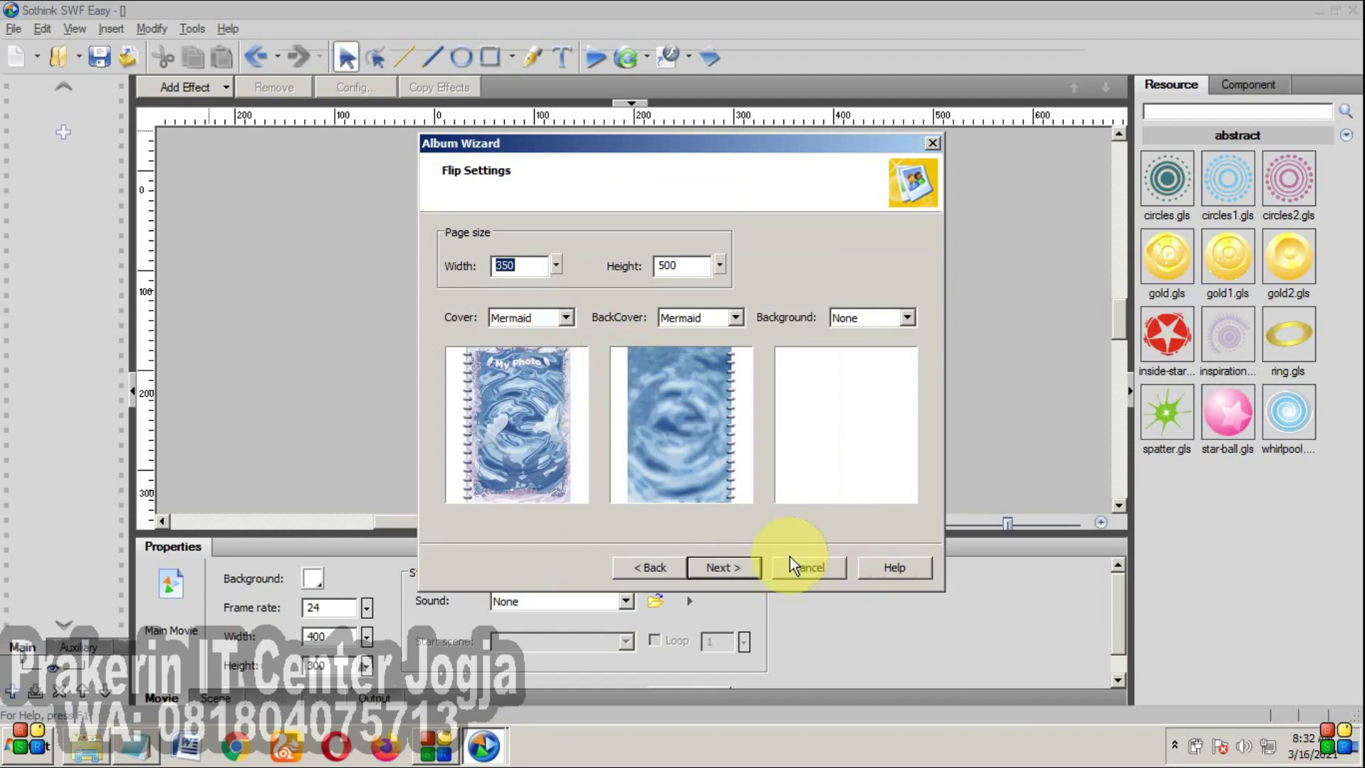
left_click(747, 569)
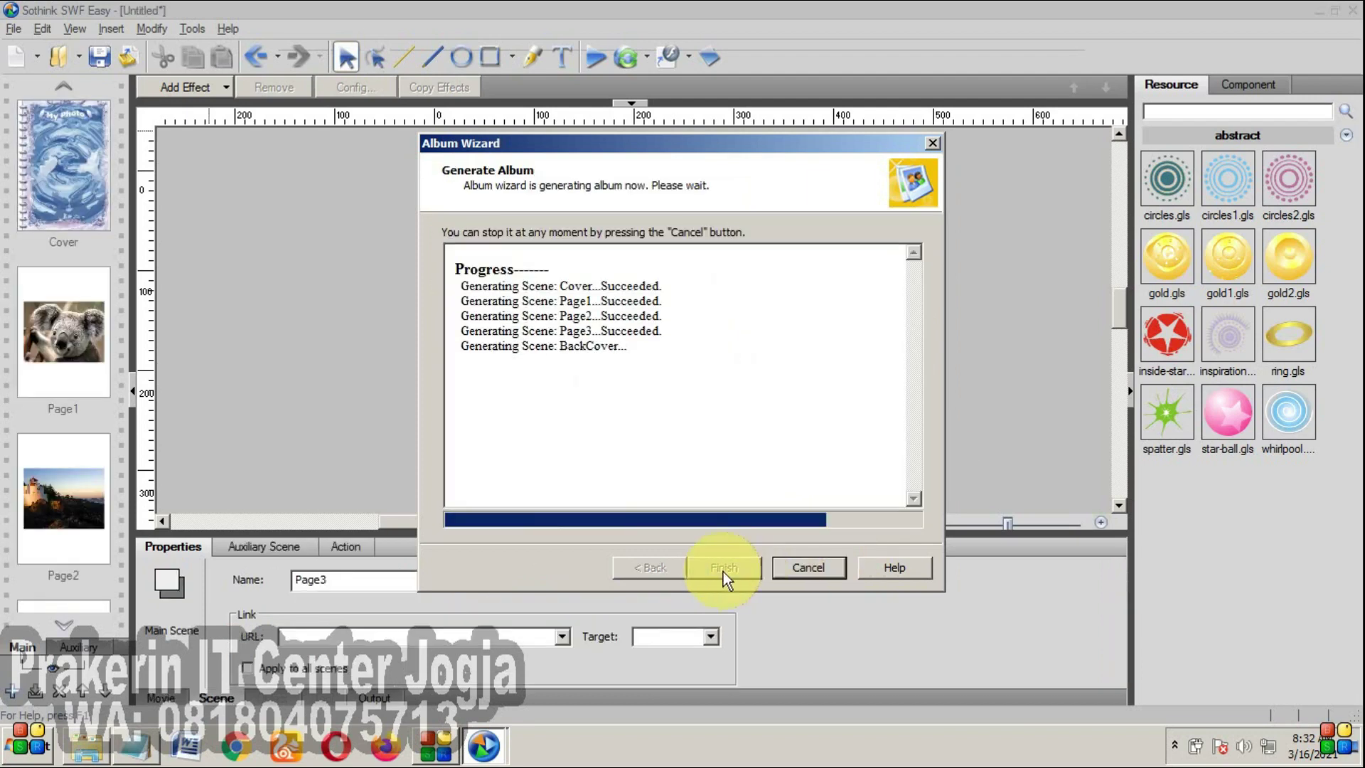
left_click(732, 566)
- Preview the photo album in a maximized window, flip through its pages and close the preview
left_click(595, 59)
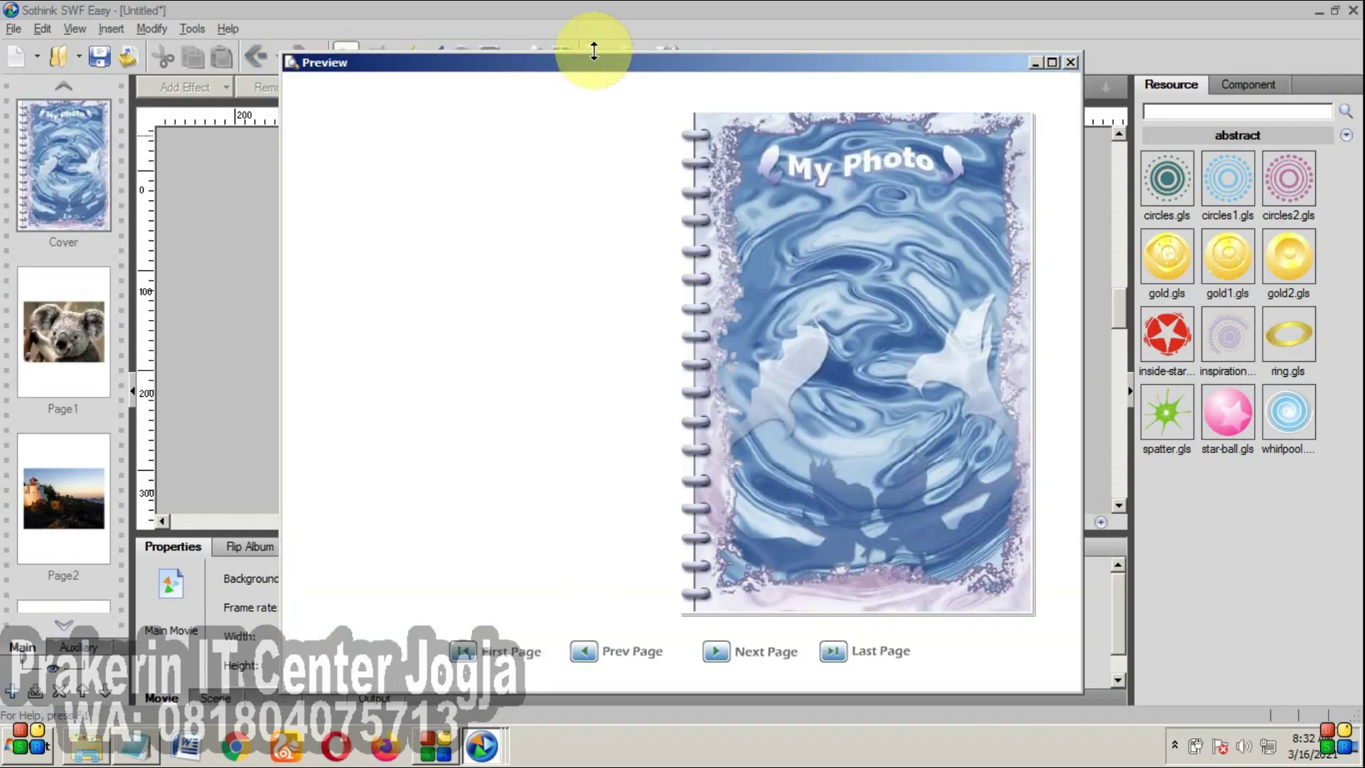
left_click(1052, 60)
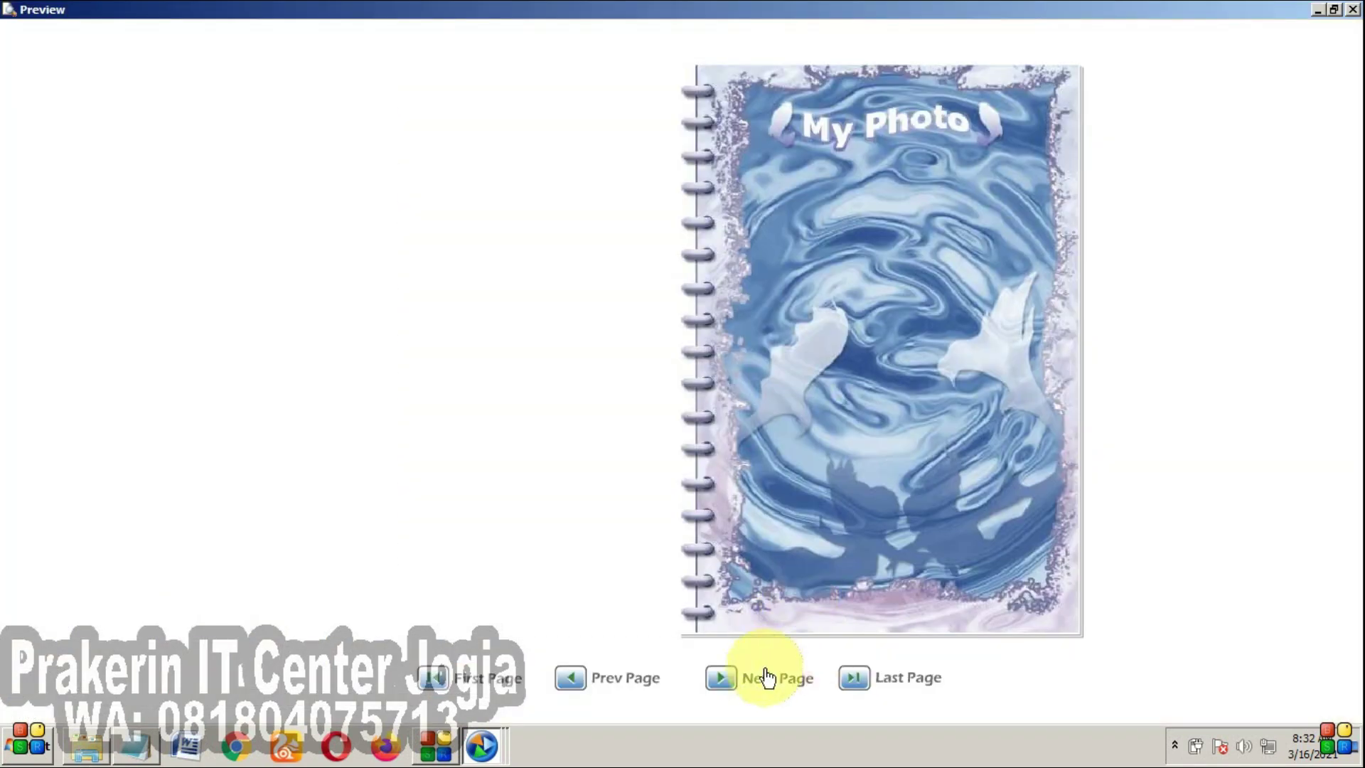
left_click(773, 680)
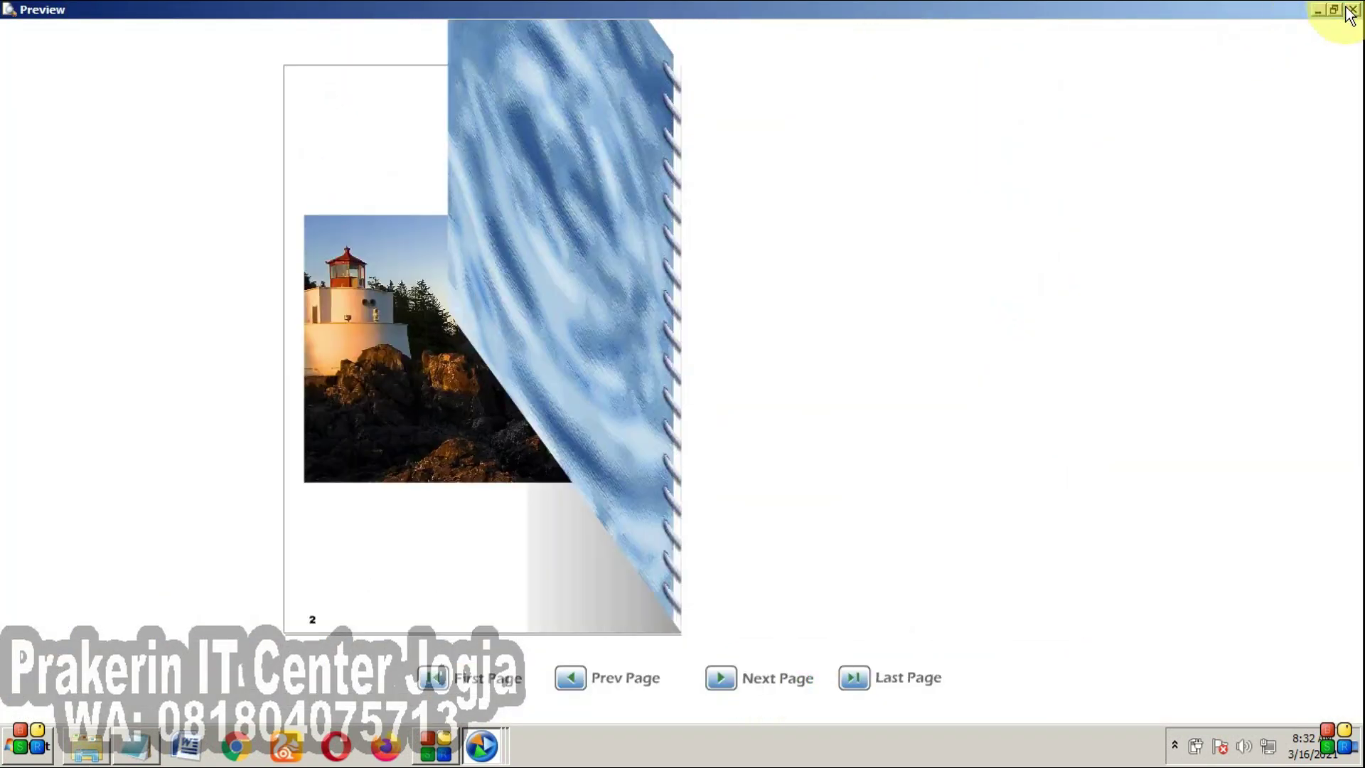
left_click(1353, 9)
- Start a new project from the Banner template without saving the album
left_click(16, 28)
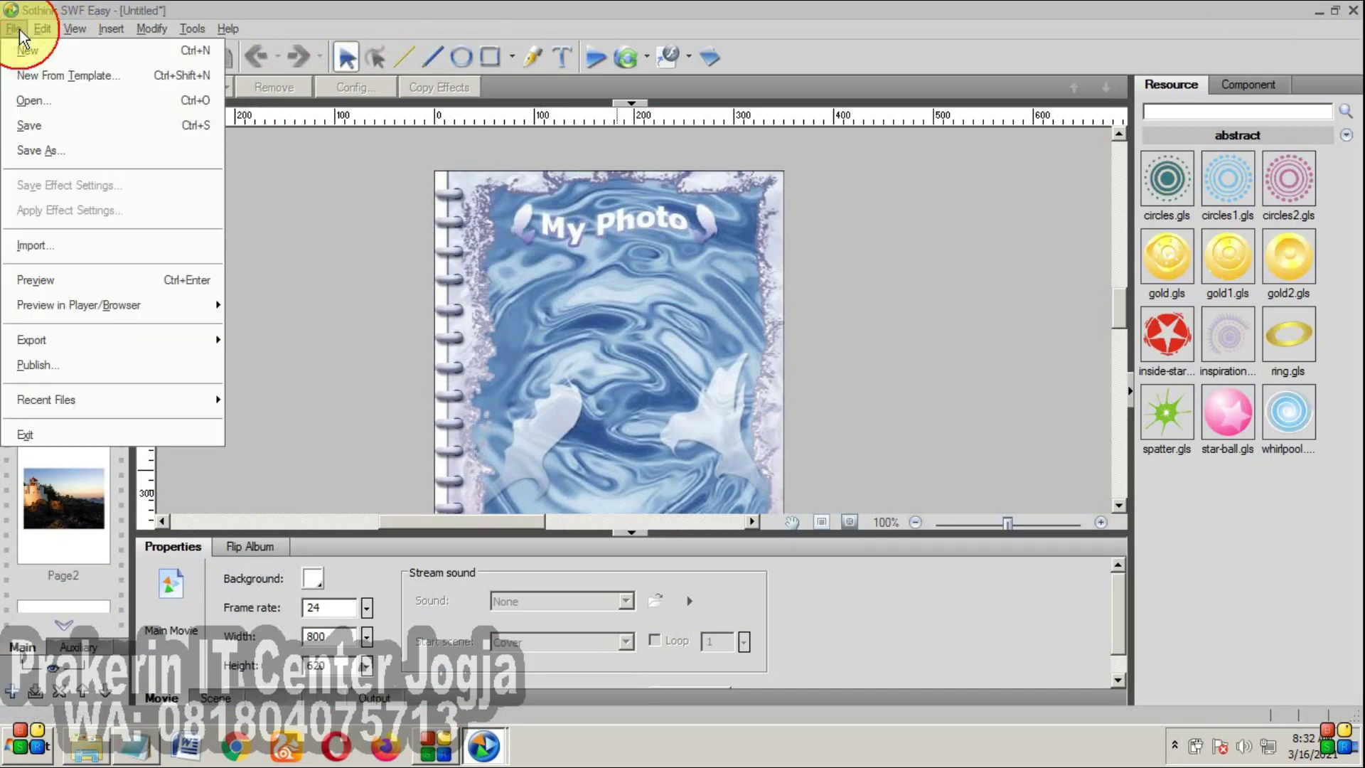
left_click(53, 83)
left_click(730, 323)
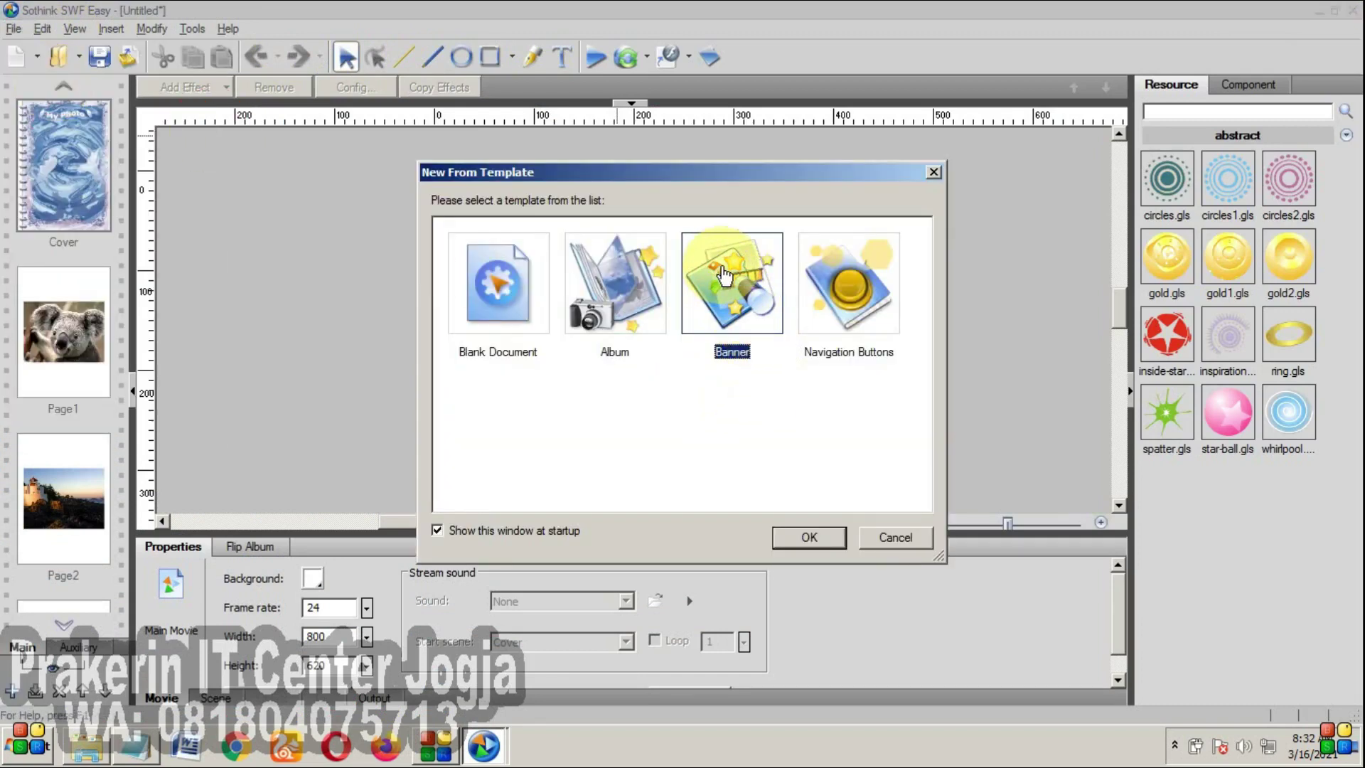
double_click(723, 275)
left_click(681, 411)
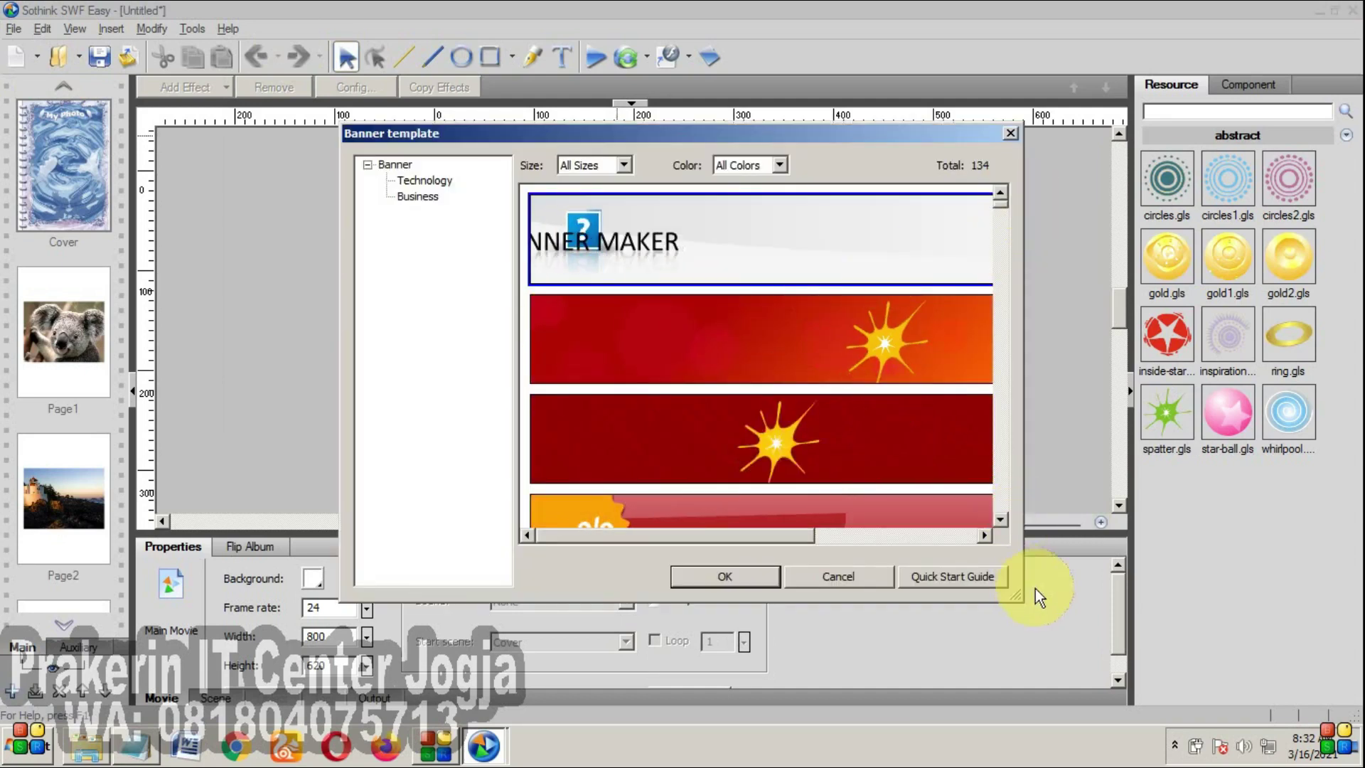
- Create a banner from the red-orange "Powerful & Comprehensive Banner Design Software" template in the enlarged template window, and preview its animation
left_click_drag(1018, 596, 1355, 718)
left_click_drag(940, 136, 660, 31)
left_click_drag(1071, 604, 1066, 693)
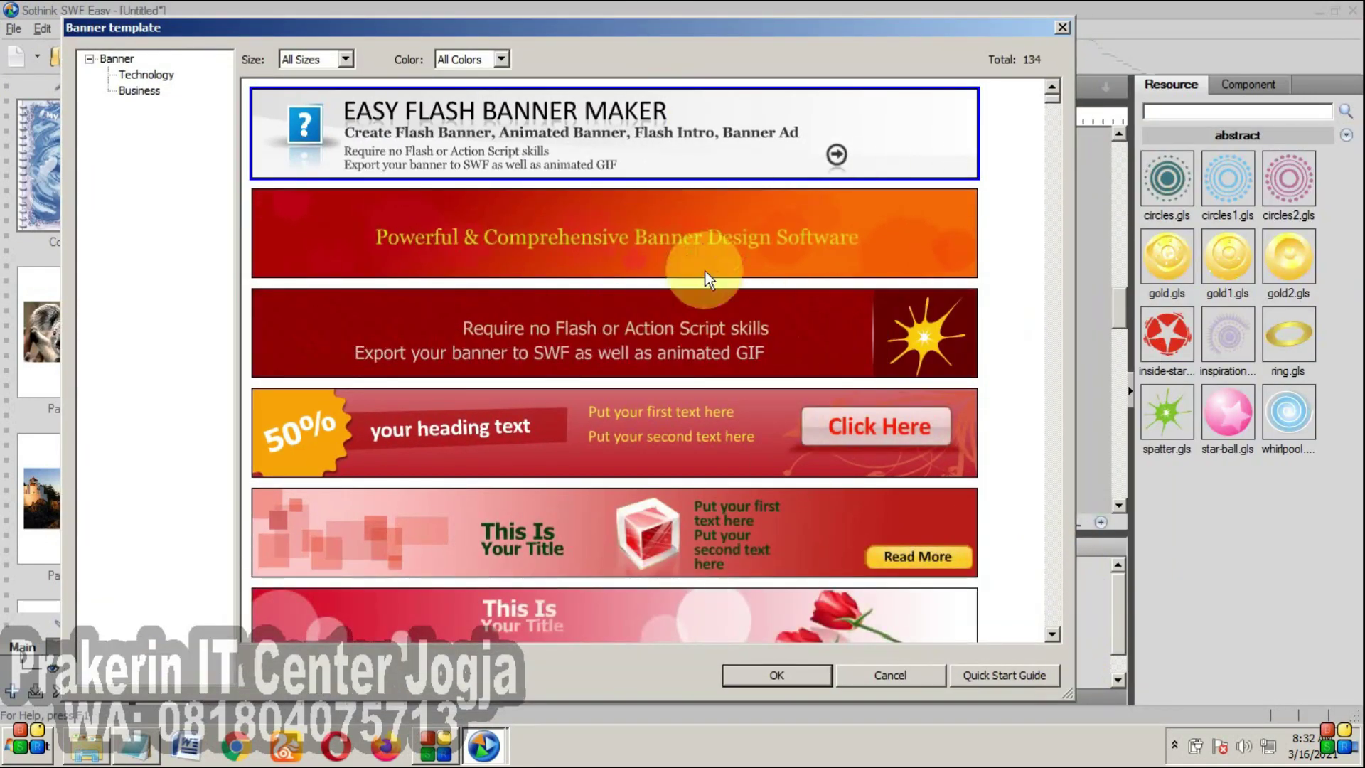
double_click(689, 228)
left_click(589, 63)
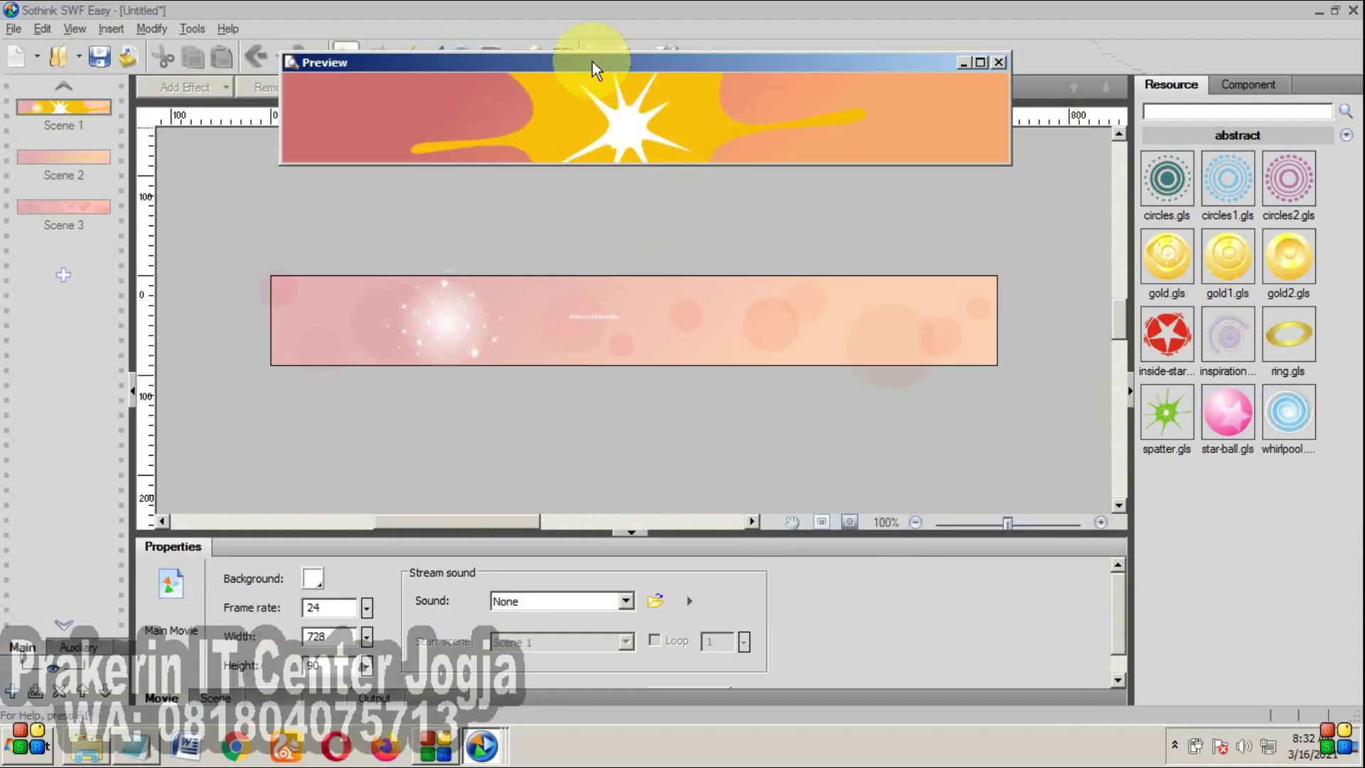
left_click_drag(647, 58, 632, 265)
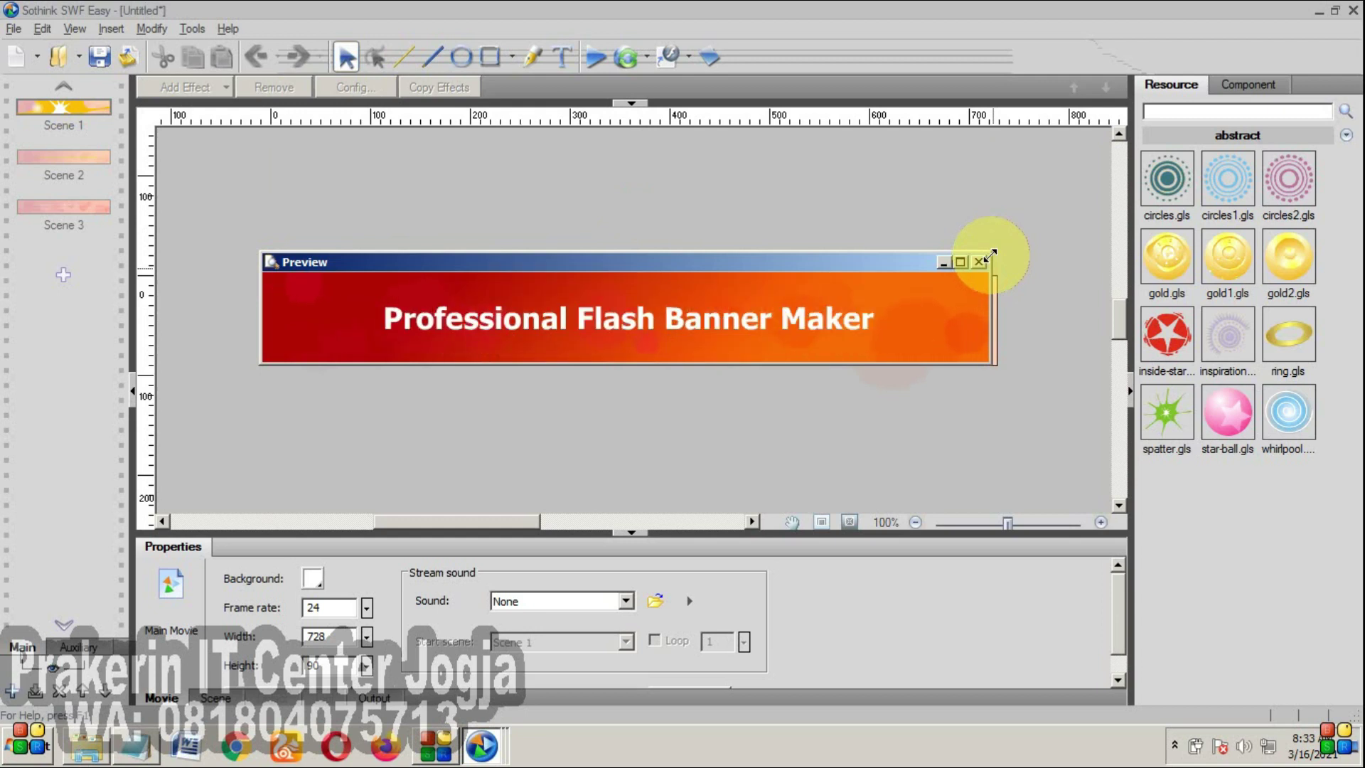
left_click(436, 746)
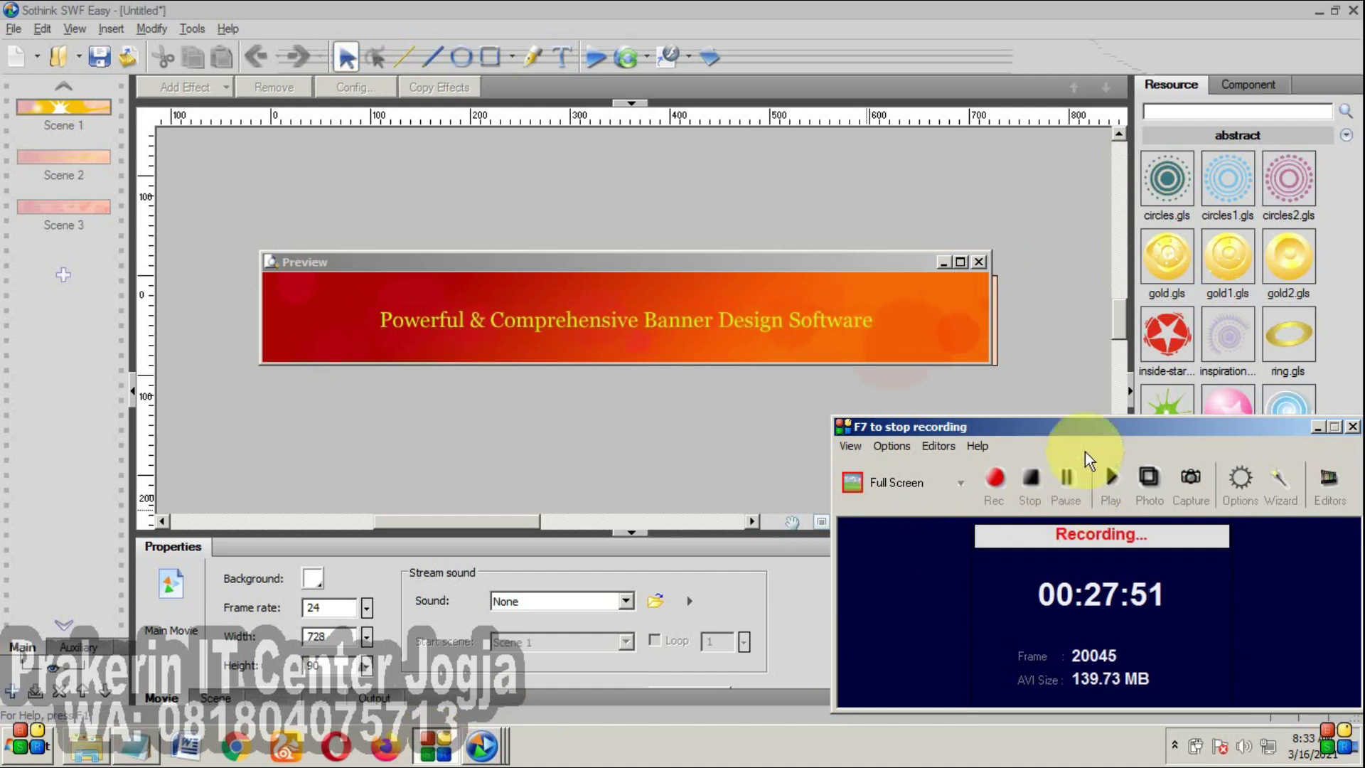
mouse_move(1097, 432)
left_mouse_down()
mouse_move(1086, 389)
mouse_move(1087, 446)
left_mouse_up()
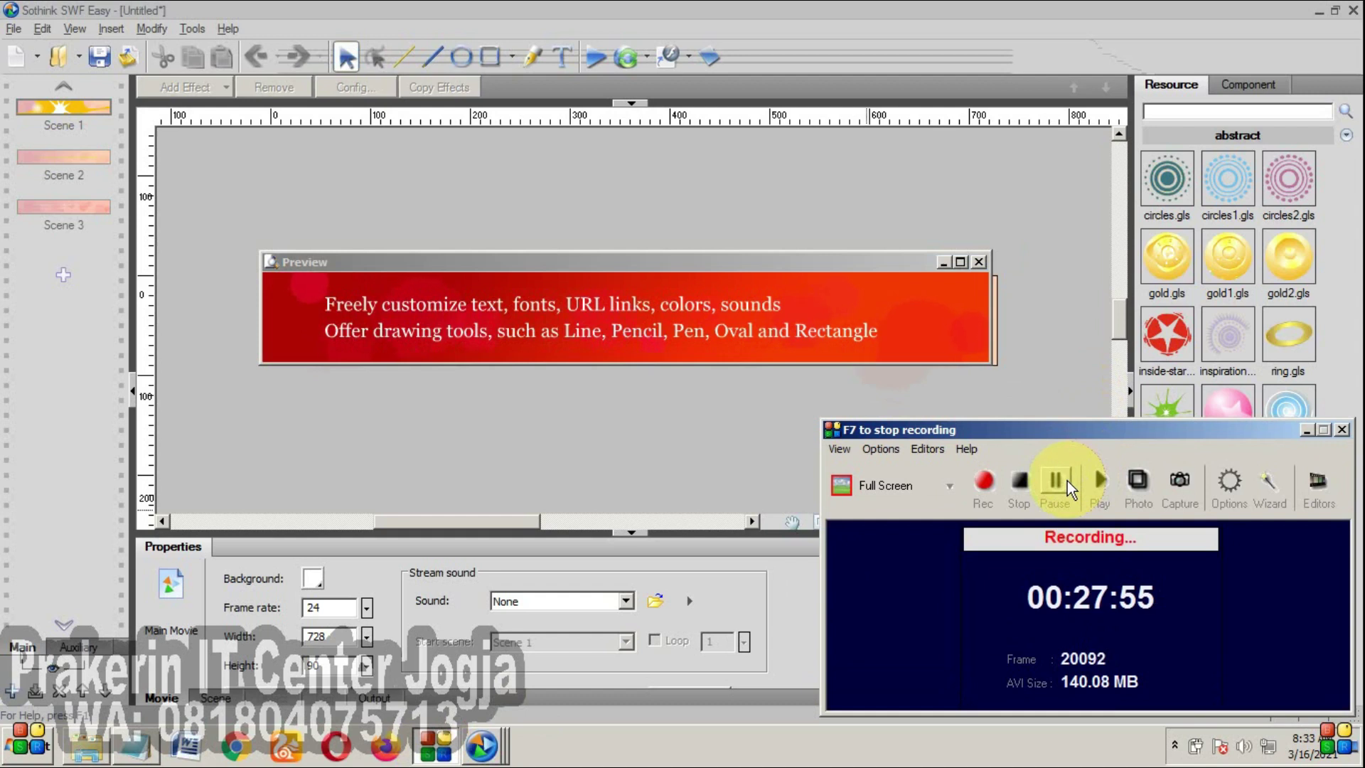